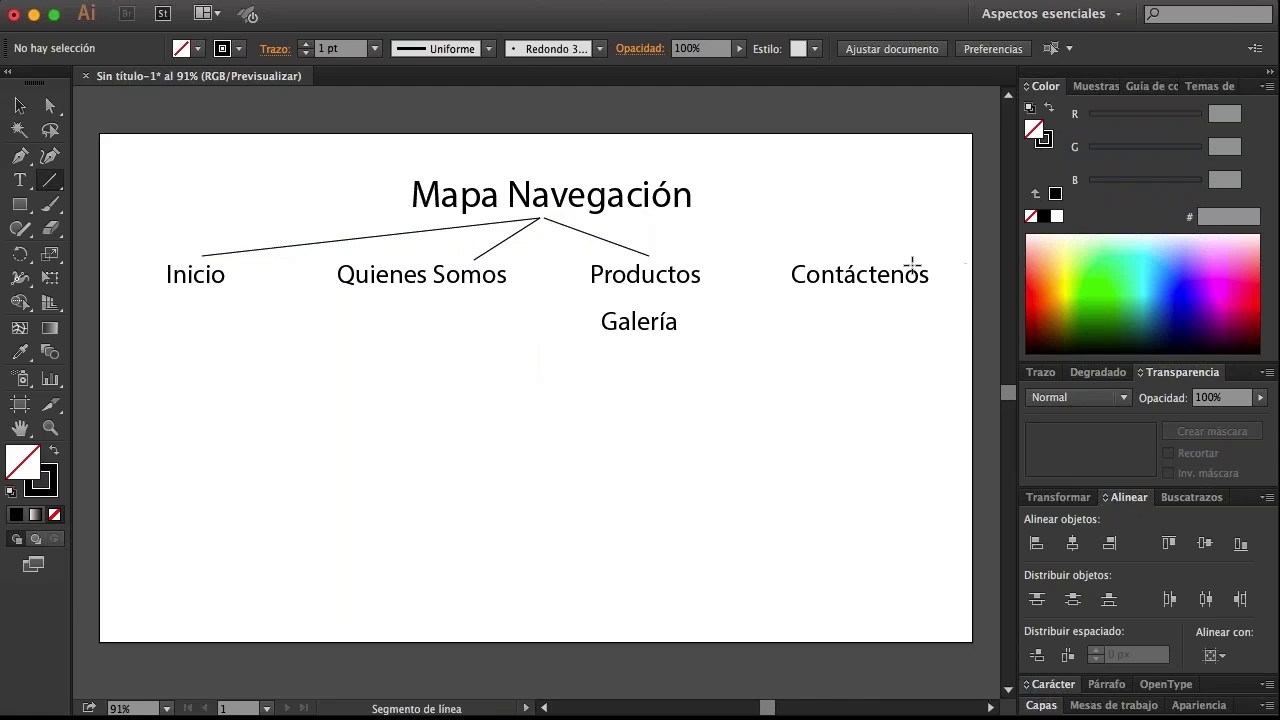
Draw a connecting line from the Mapa Navegación title to Contáctenos
mouse_move(869, 259)
mouse_down()
mouse_move(882, 261)
mouse_move(550, 217)
mouse_up()
key(v)
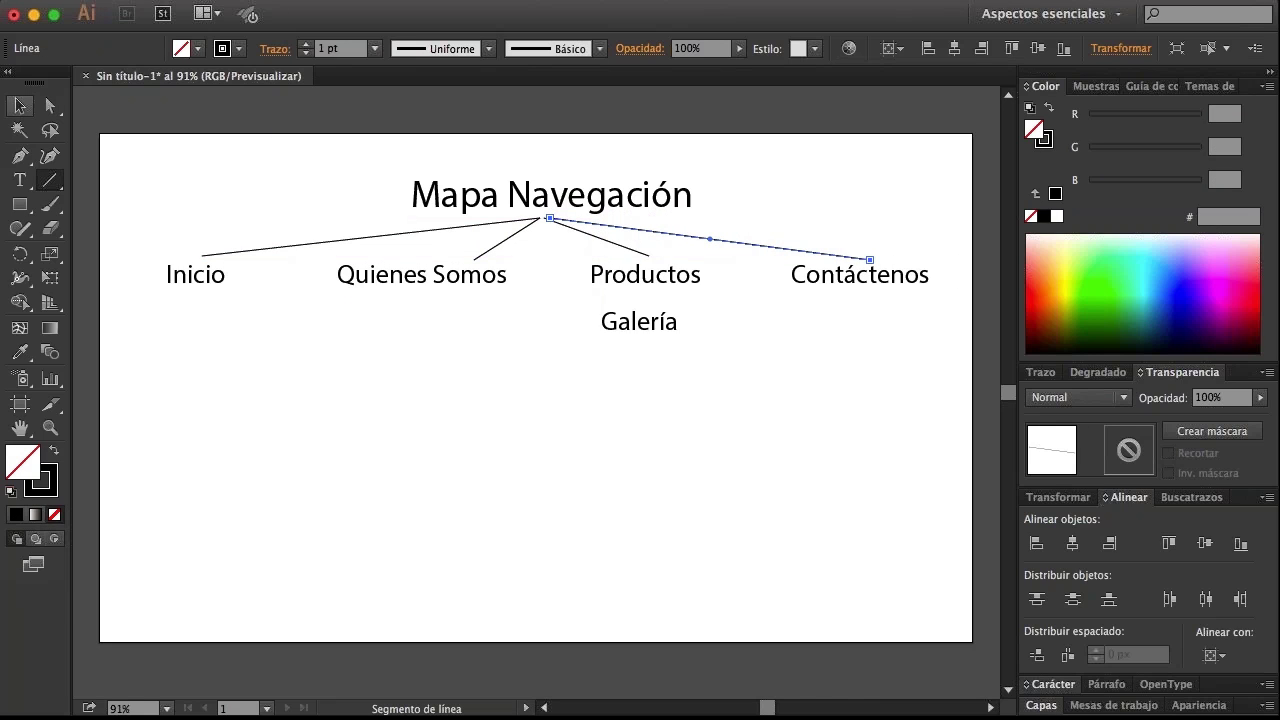
click(362, 181)
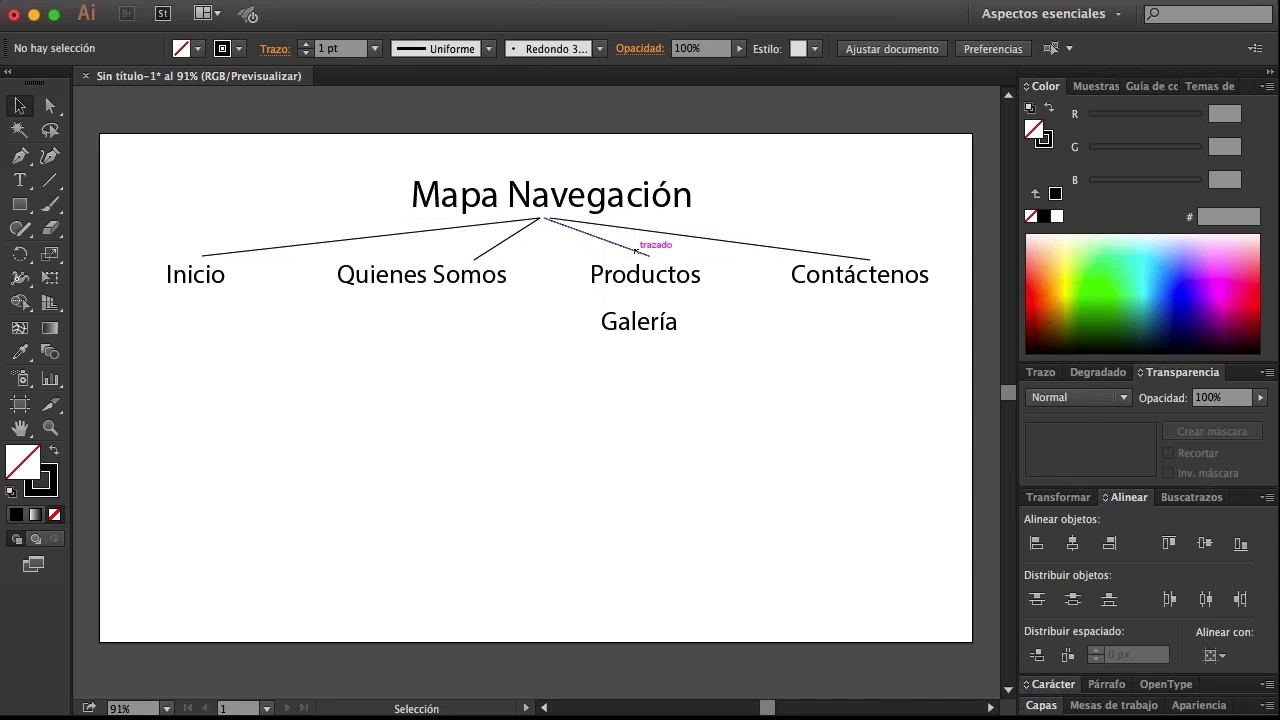
Draw a short vertical line from Productos down to Galería, then open the 1. Inicio folder
click(61, 183)
drag(650, 292, 650, 312)
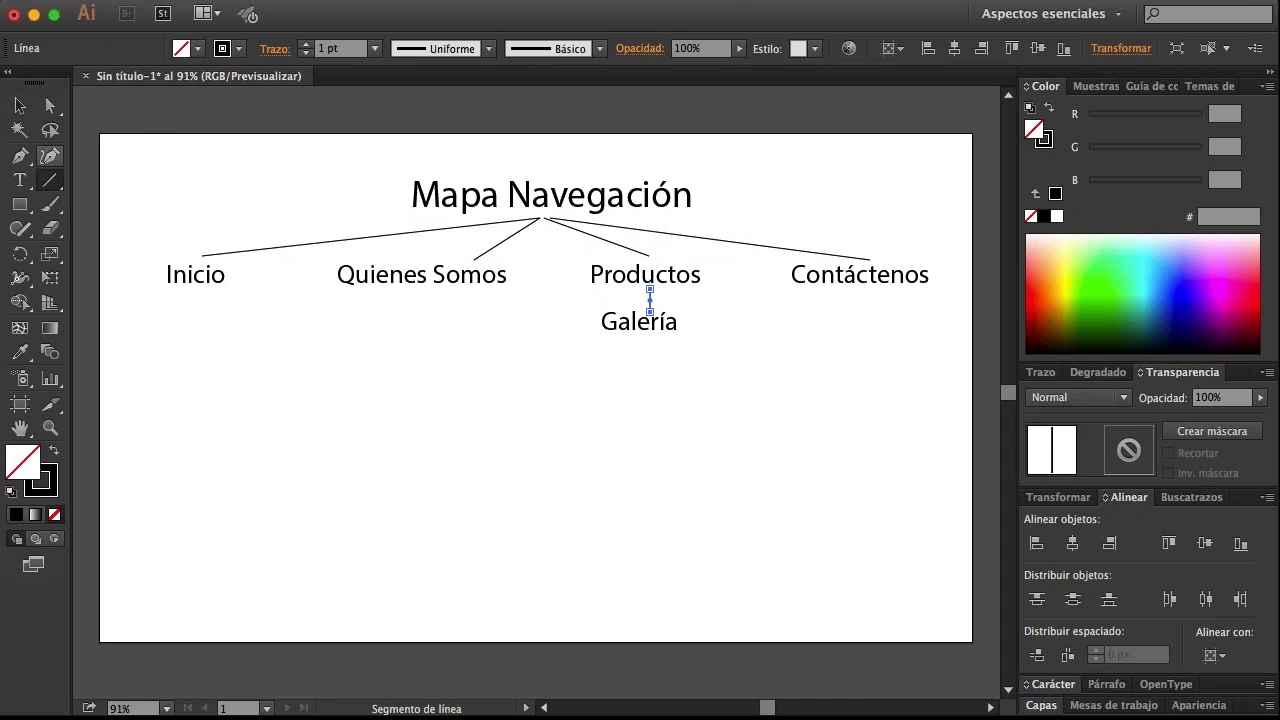
click(19, 105)
click(141, 142)
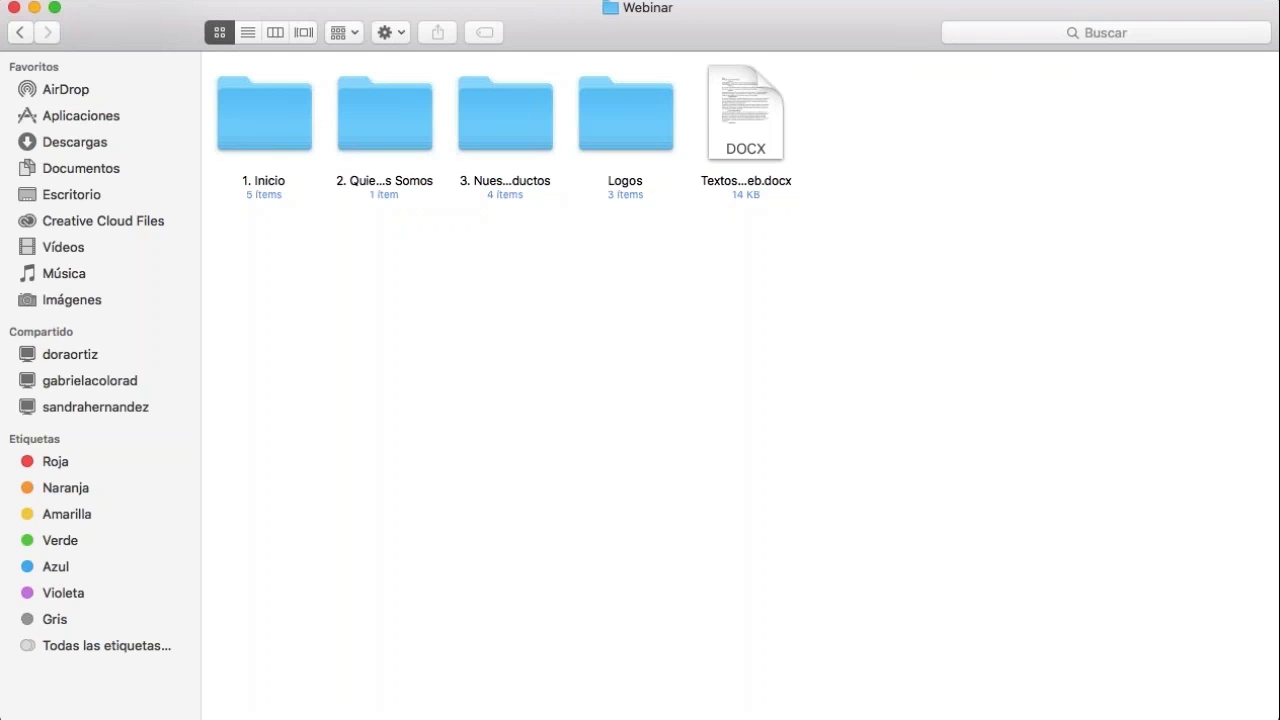
double_click(259, 122)
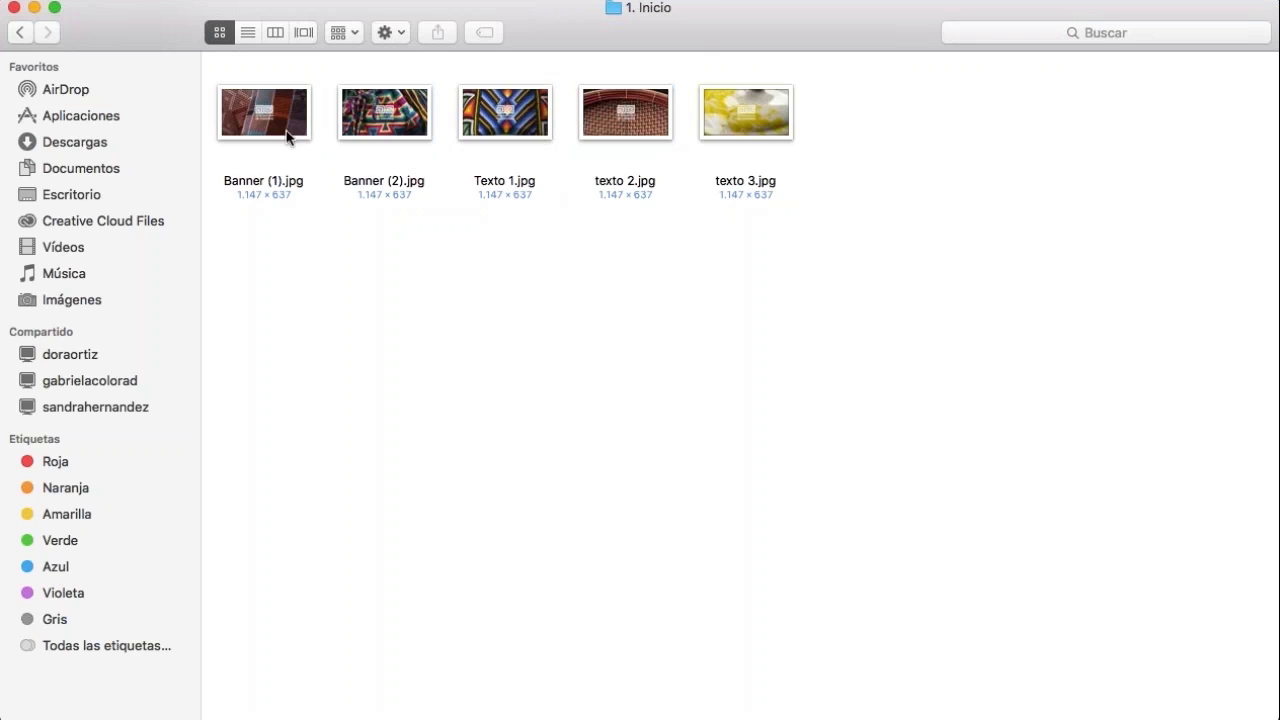
drag(270, 261, 826, 148)
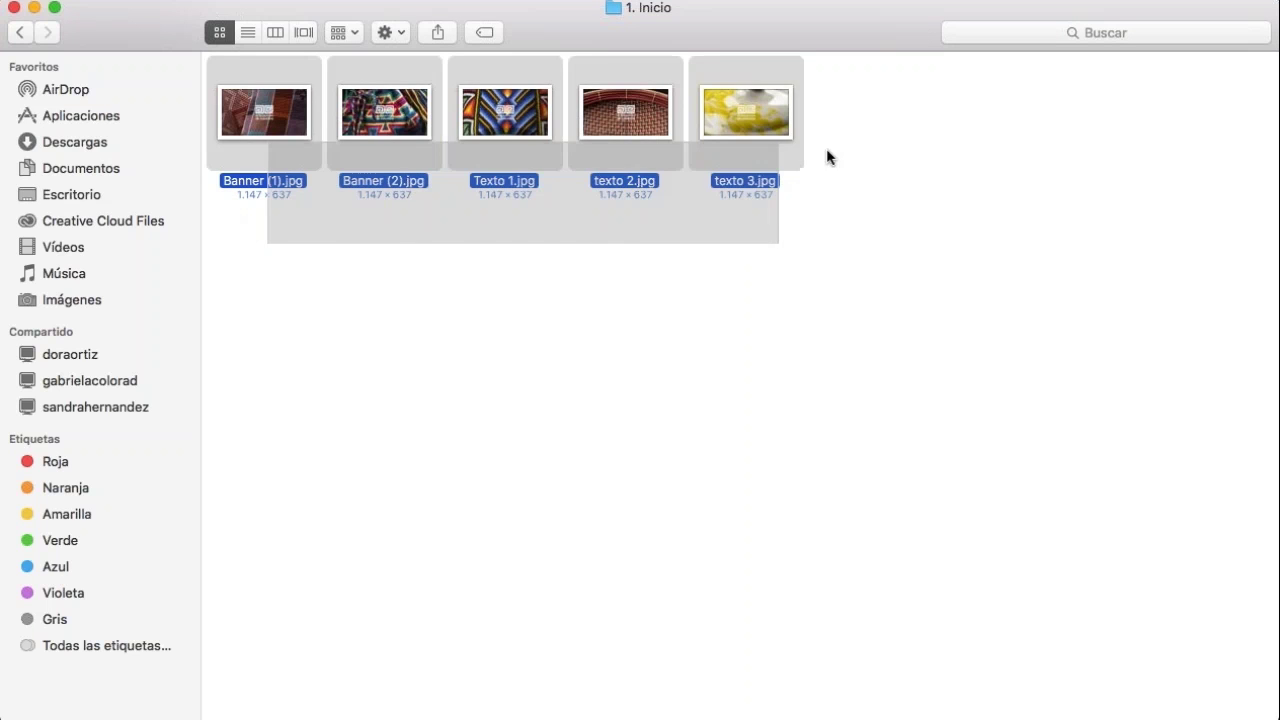
click(833, 218)
drag(248, 256, 383, 122)
click(595, 267)
drag(518, 248, 745, 140)
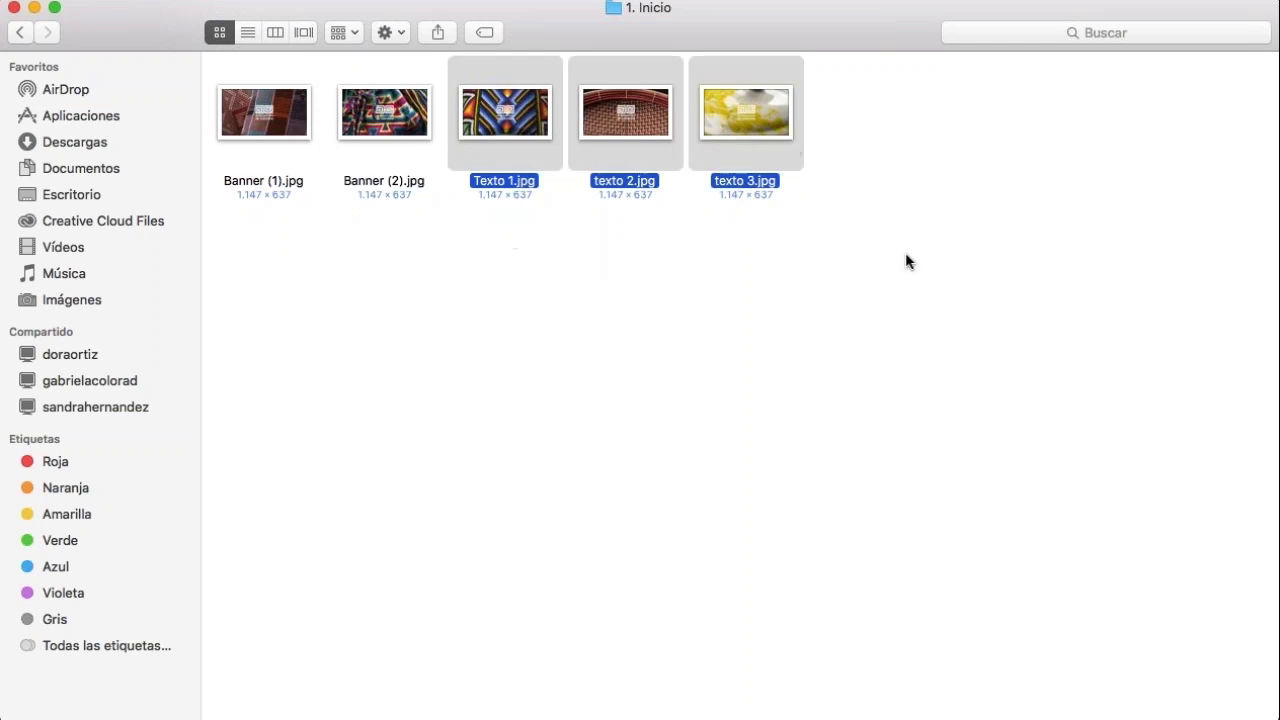
click(905, 252)
click(20, 32)
click(380, 122)
double_click(380, 122)
click(268, 143)
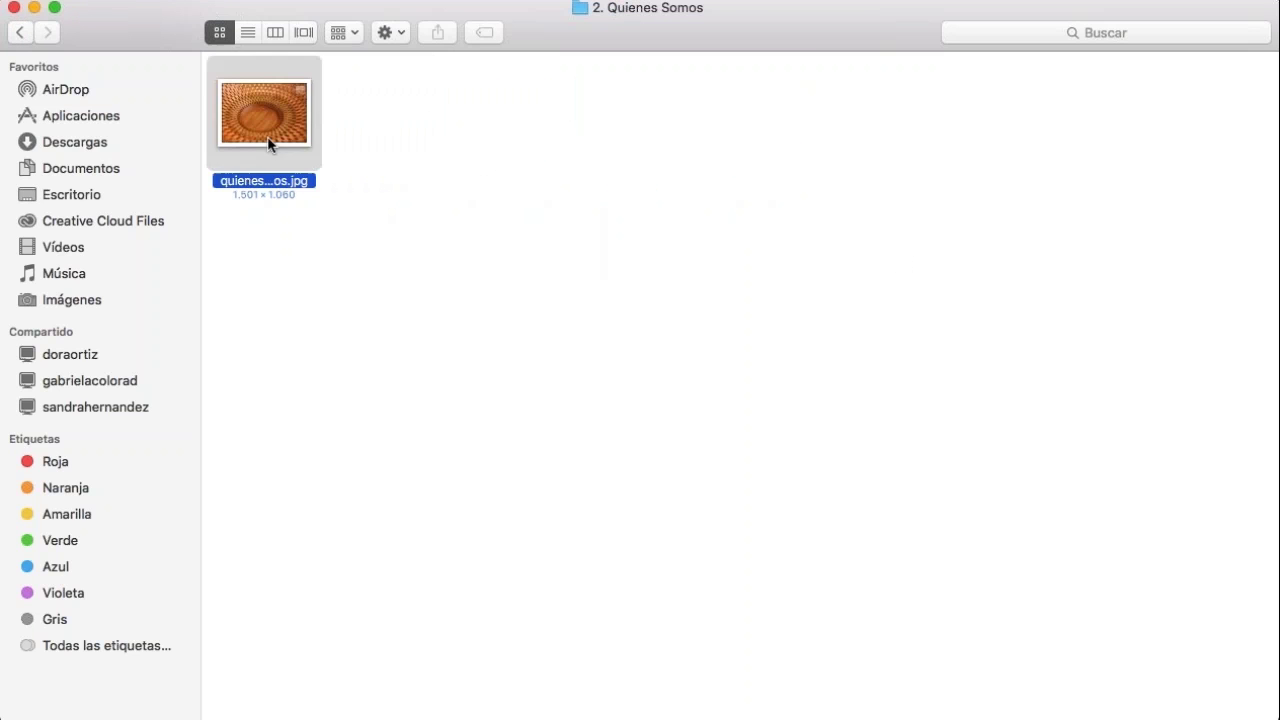
click(20, 33)
double_click(497, 104)
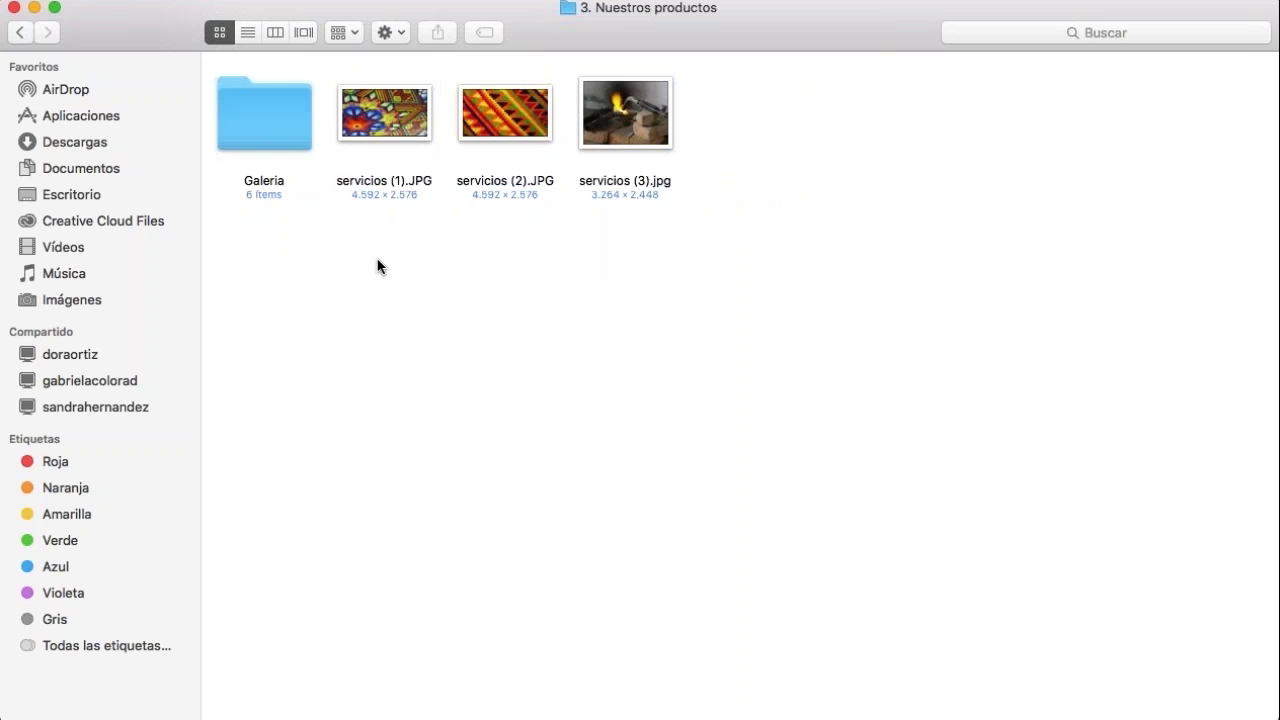
drag(380, 260, 634, 110)
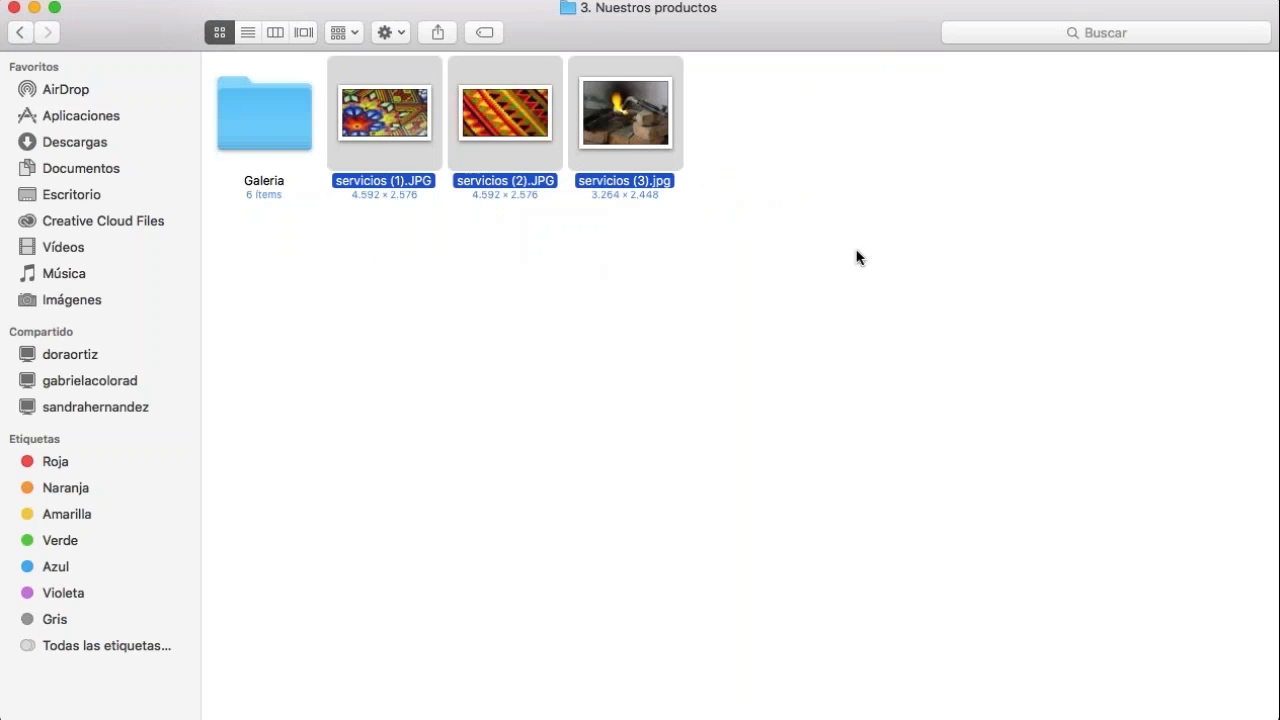
click(811, 249)
double_click(264, 115)
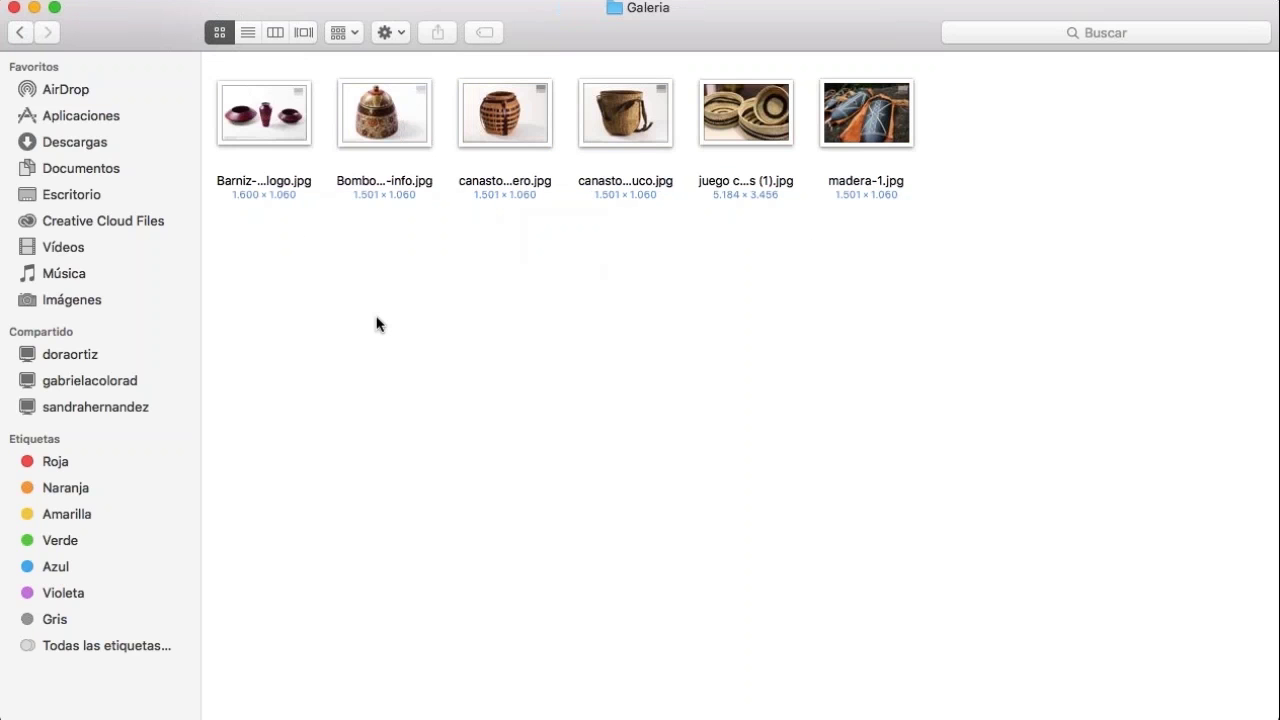
drag(269, 264, 876, 136)
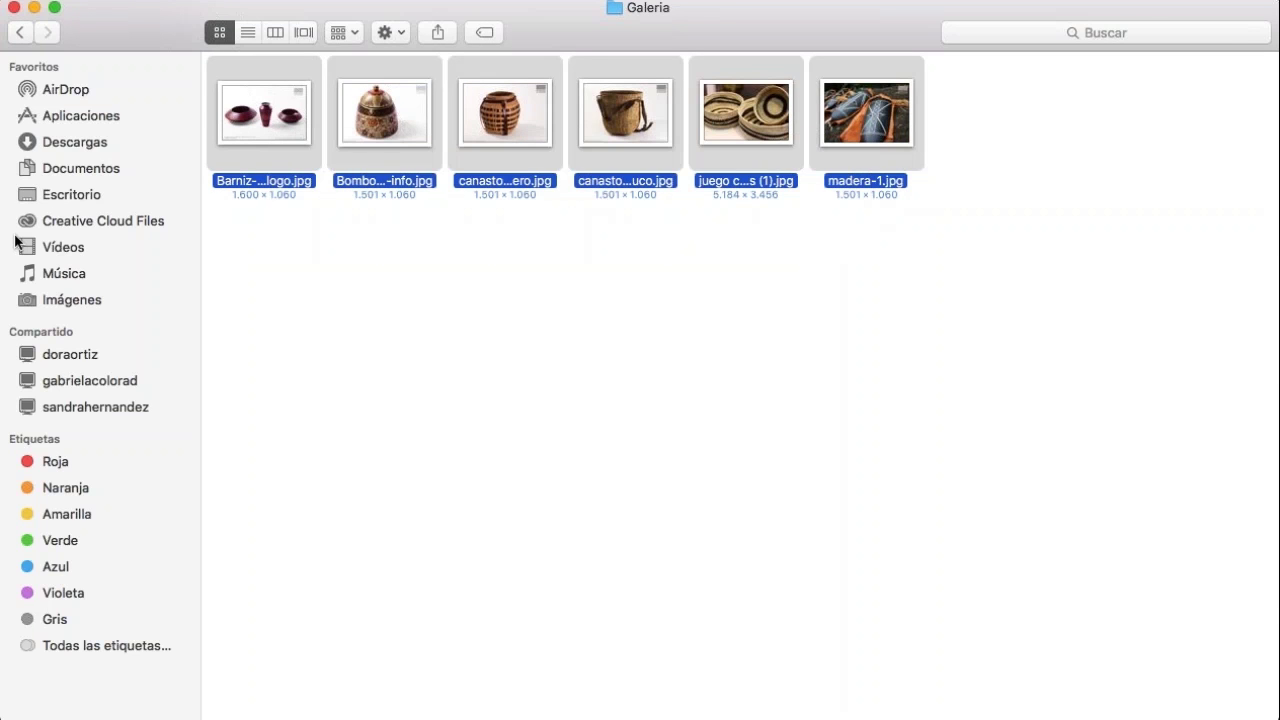
click(20, 33)
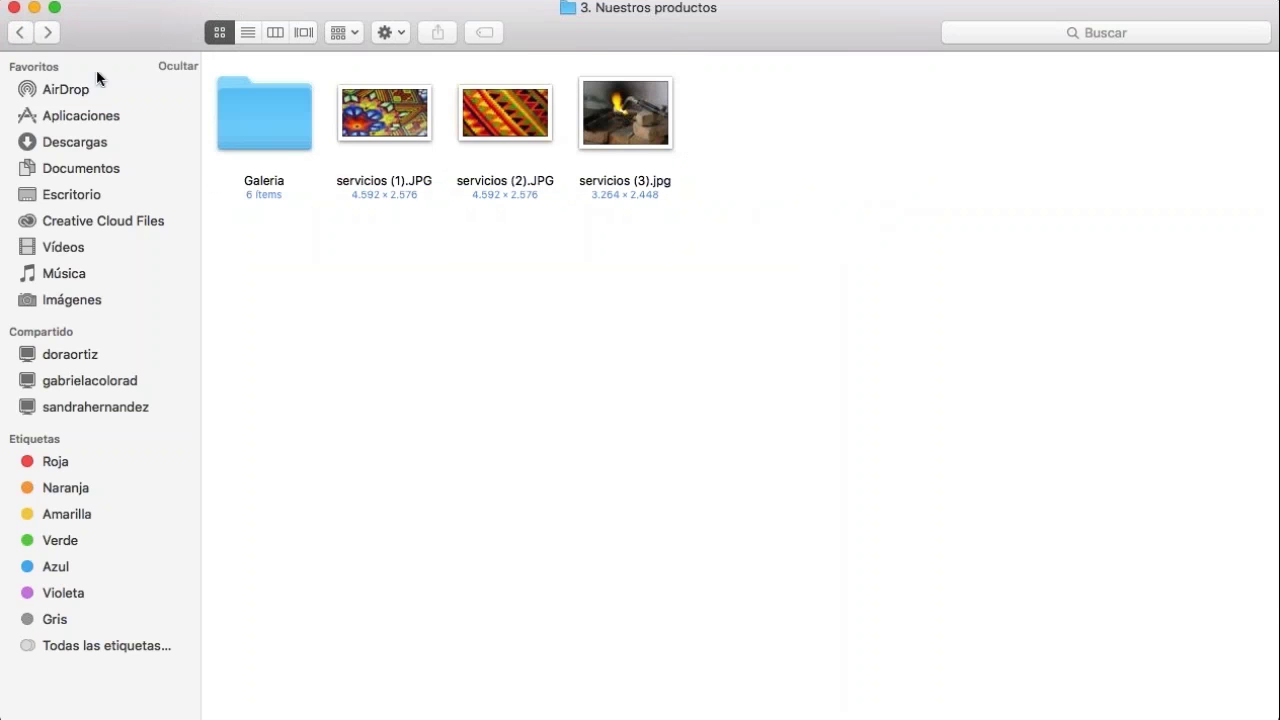
click(20, 33)
click(618, 110)
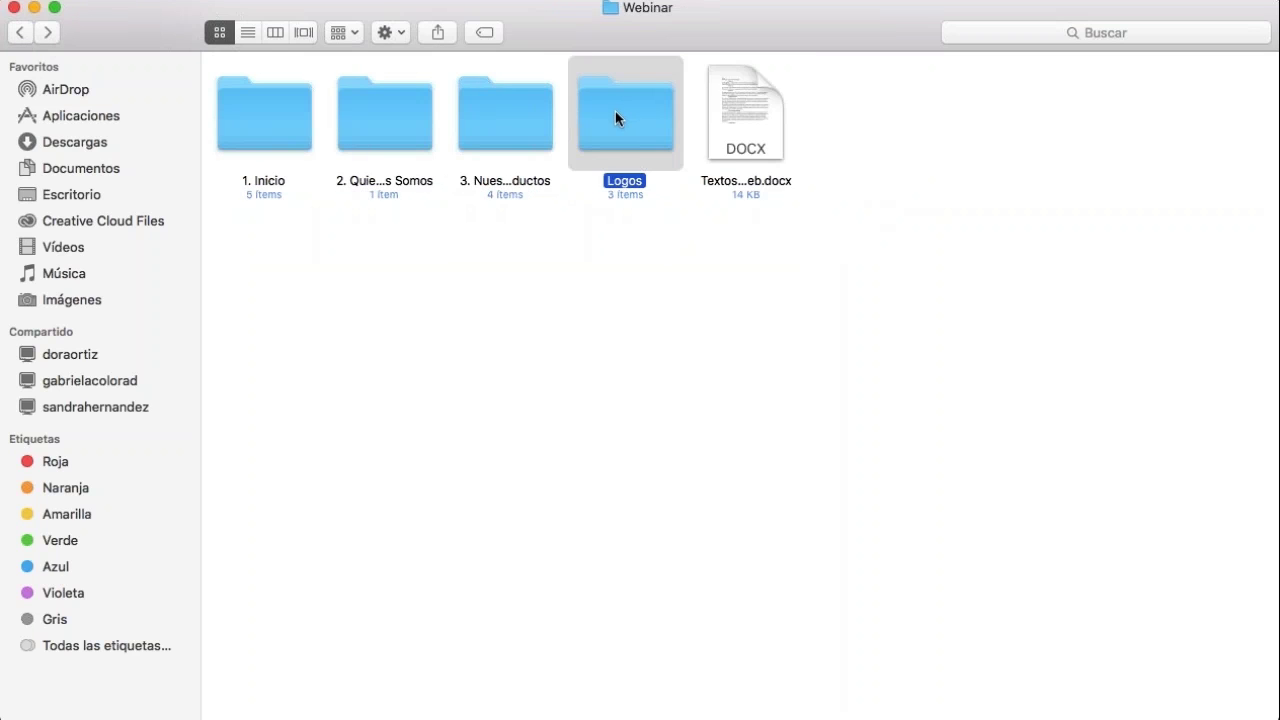
click(504, 116)
click(620, 118)
double_click(628, 113)
click(254, 106)
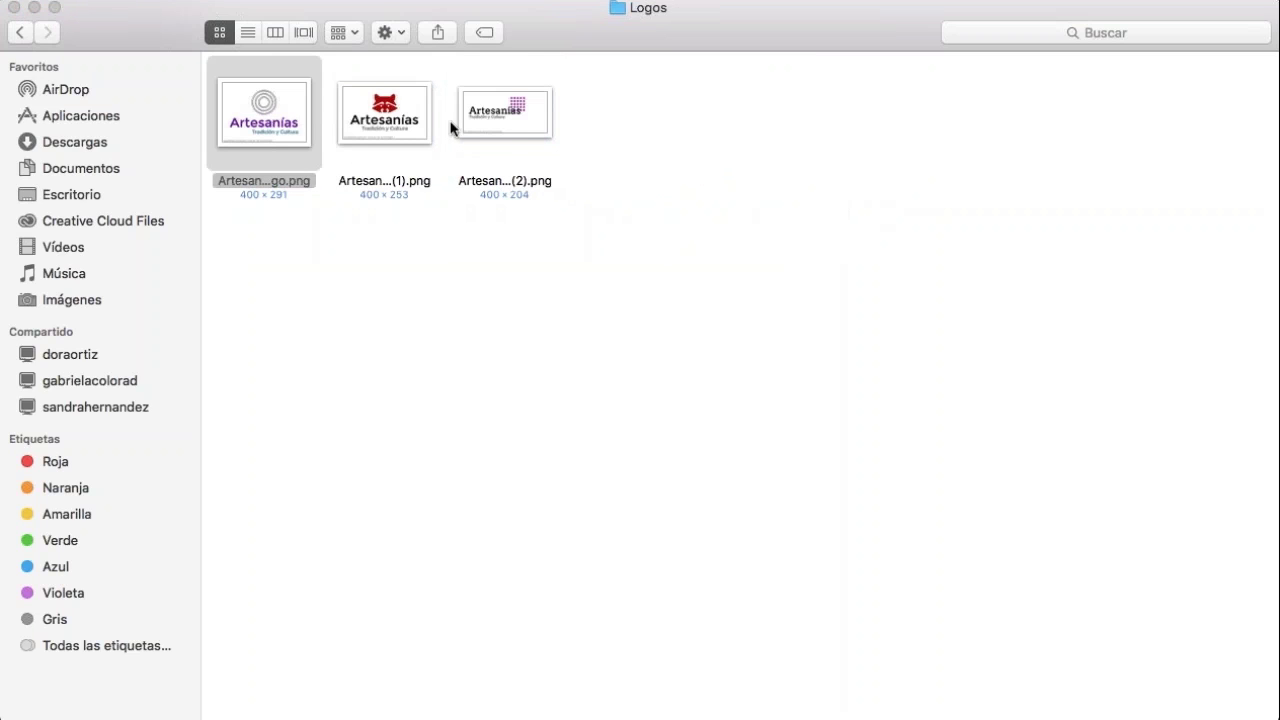
click(384, 108)
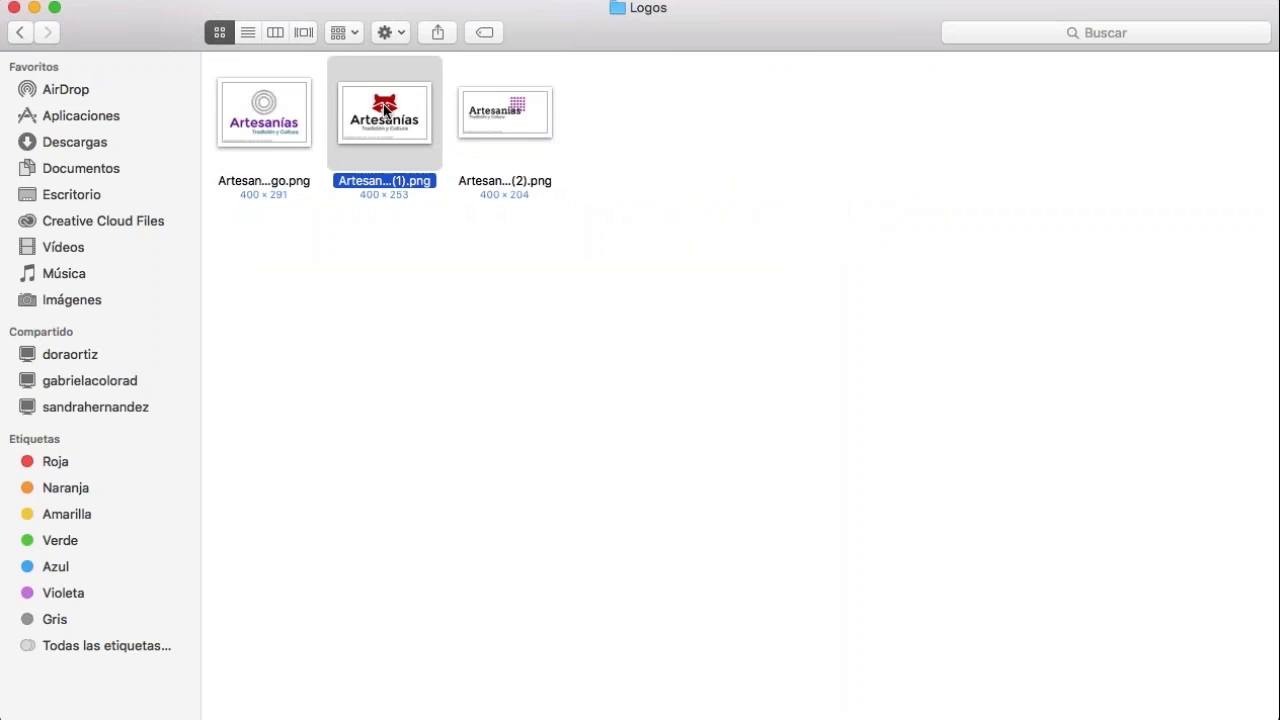
click(505, 117)
click(503, 115)
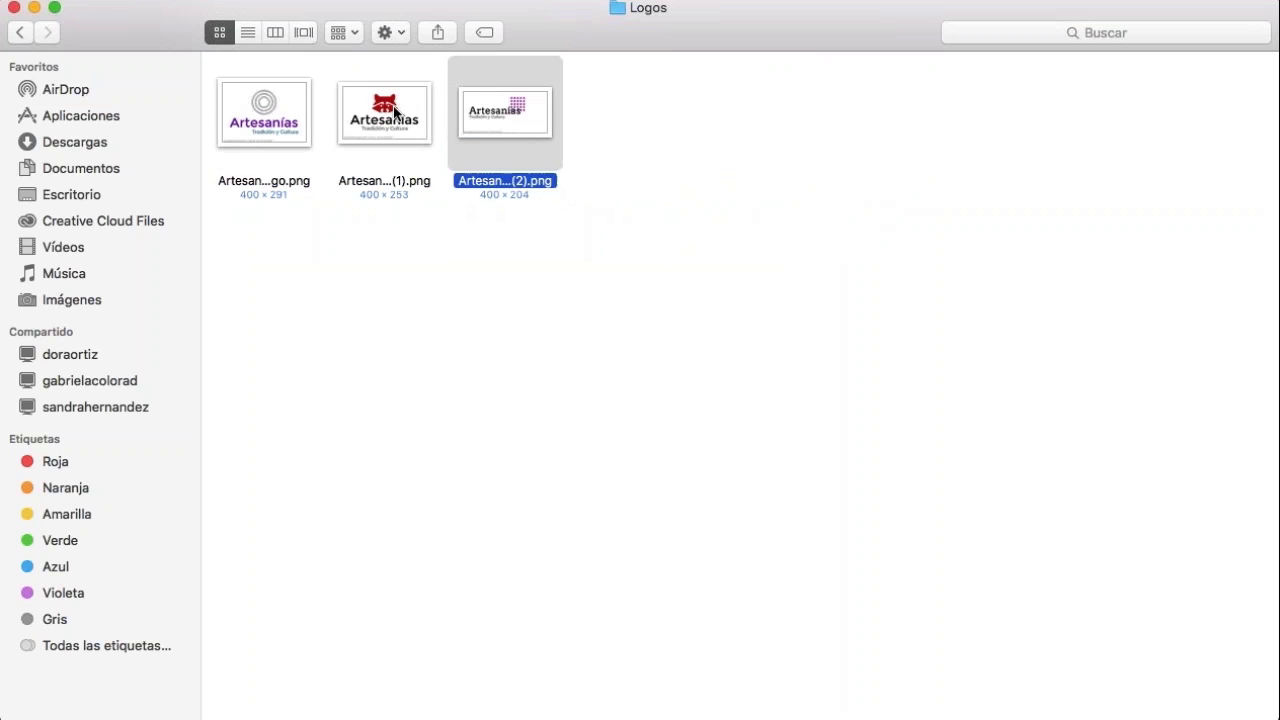
click(370, 126)
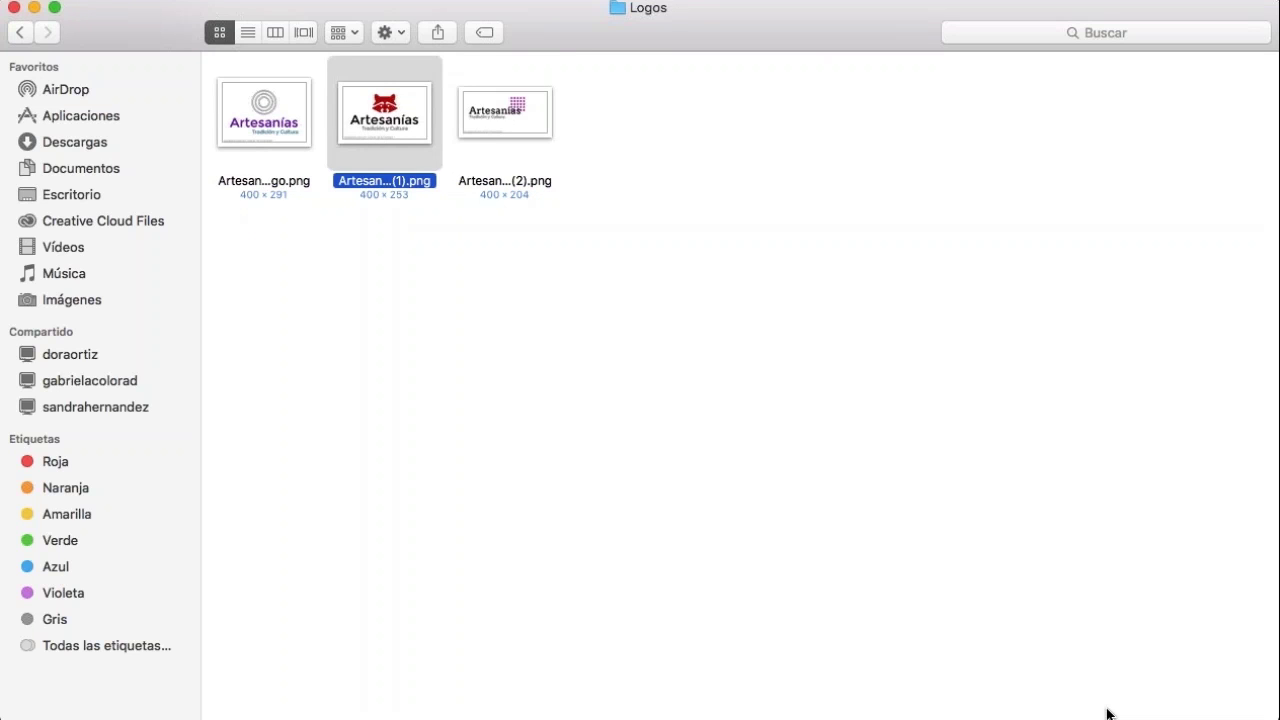
click(834, 366)
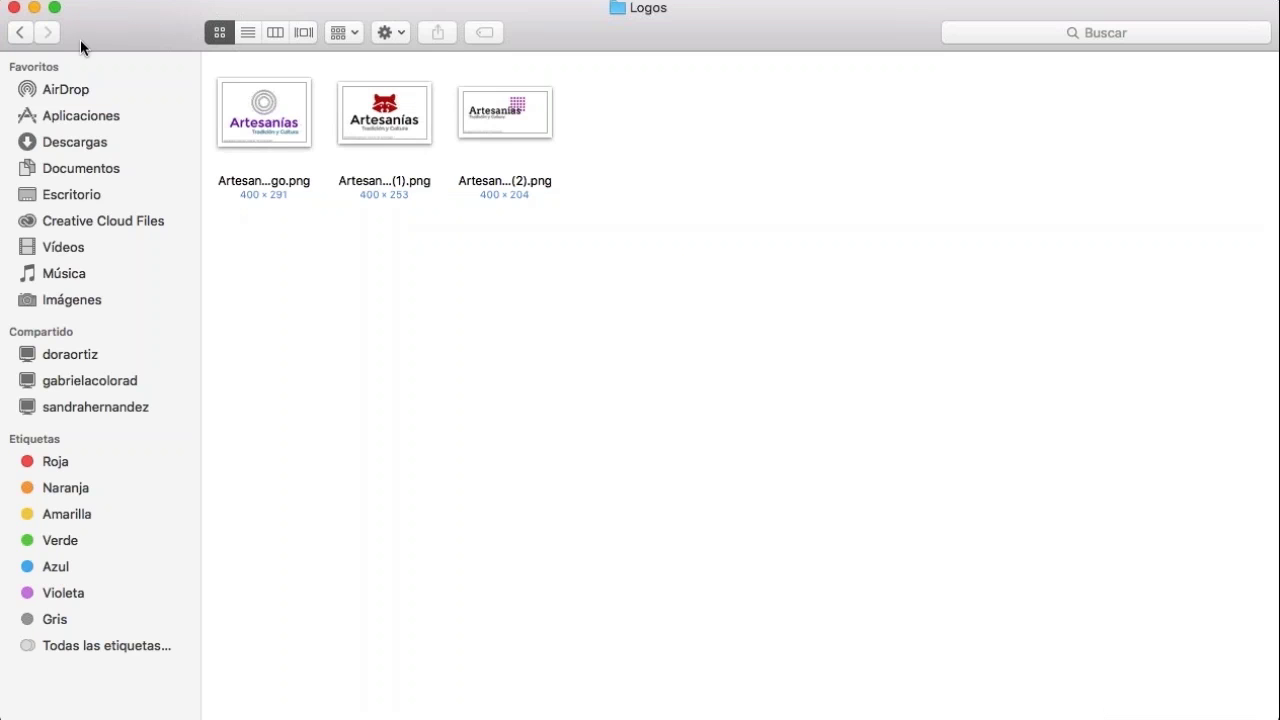
click(21, 32)
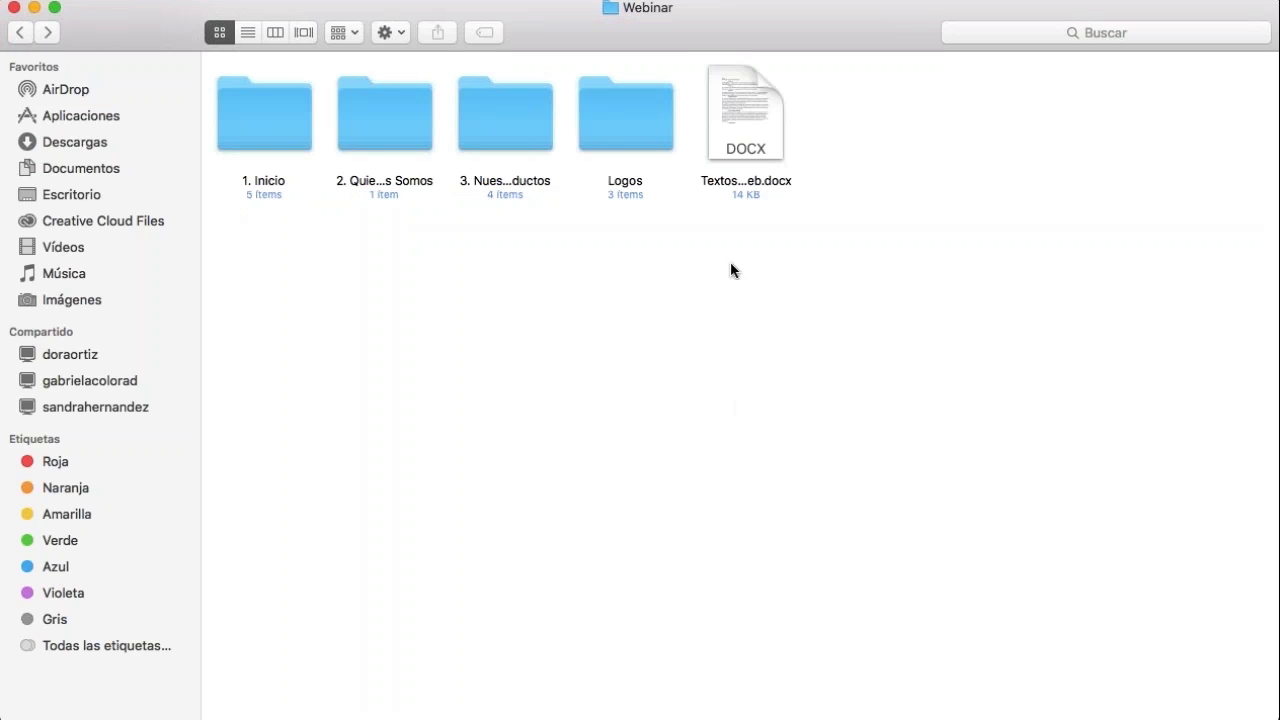
click(728, 107)
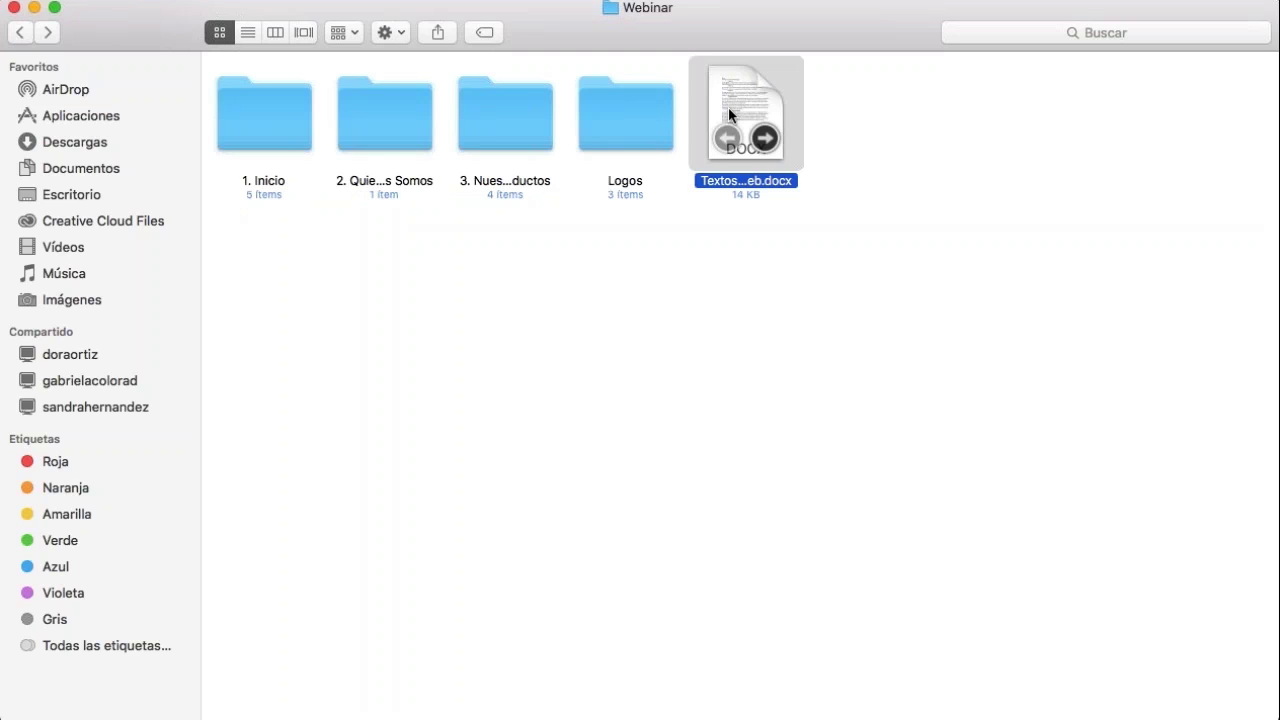
click(775, 295)
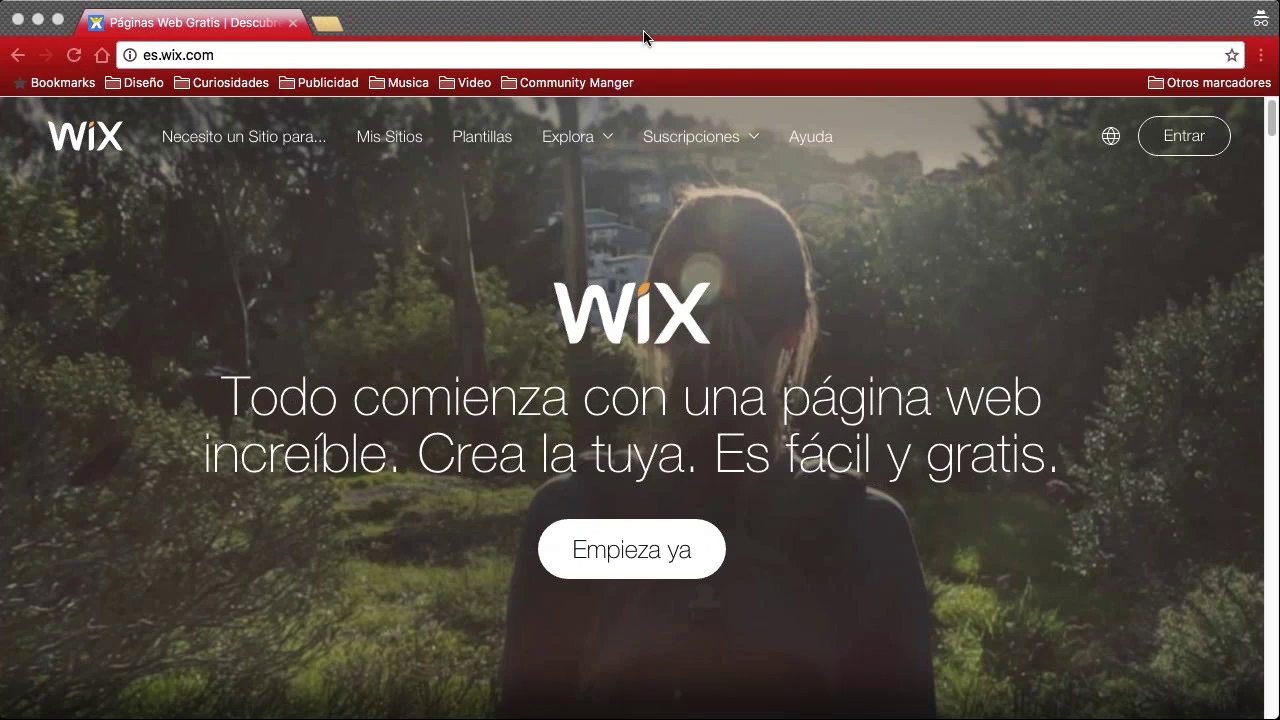
Bring the Chrome window showing es.wix.com forward and go to the Entrar sign-in page
click(726, 26)
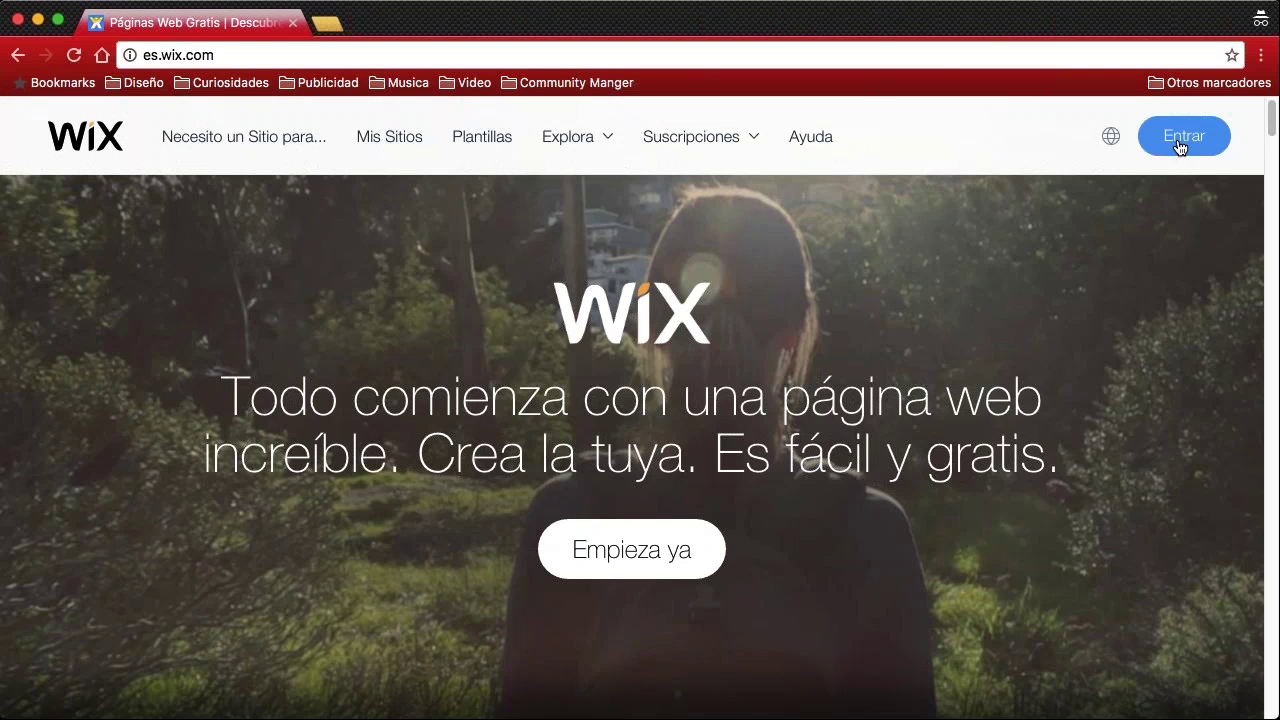
click(1180, 140)
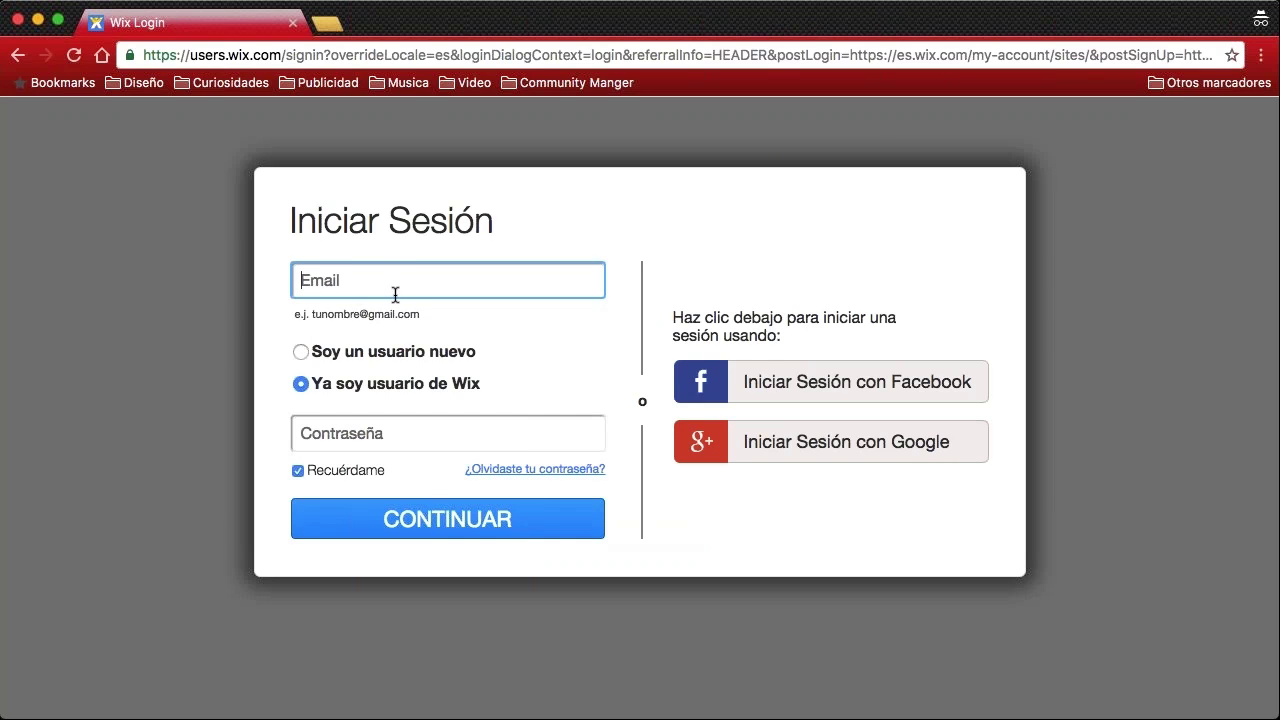
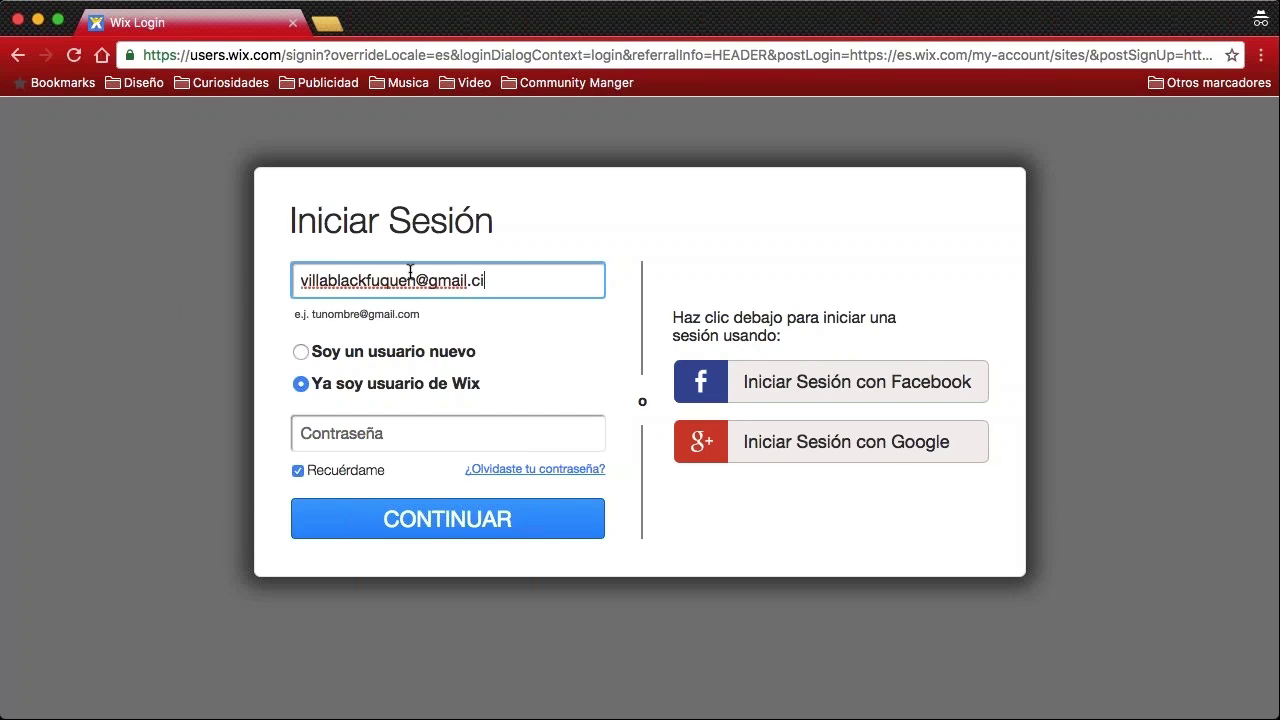
Sign in to Wix with the account e-mail and password, correcting typos before continuing
click(475, 436)
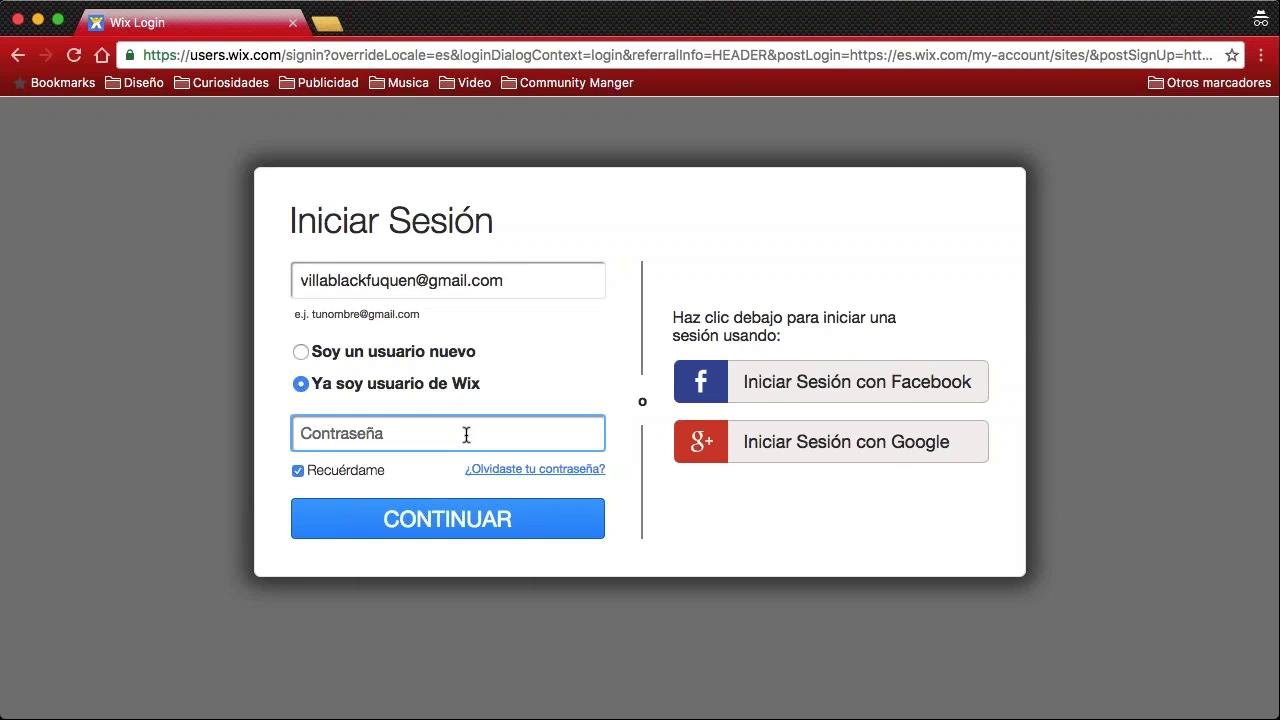
text(******)
key(BackSpace)
key(BackSpace)
key(BackSpace)
key(BackSpace)
key(BackSpace)
key(BackSpace)
text(**********)
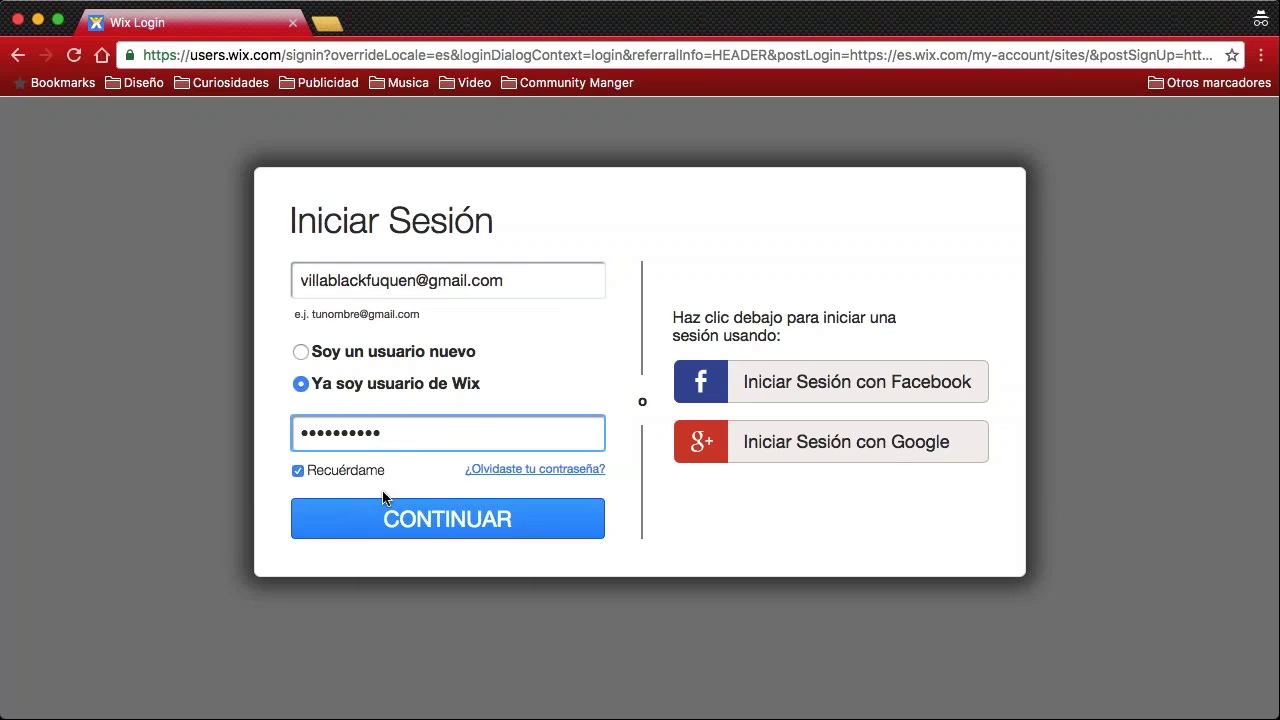
click(395, 527)
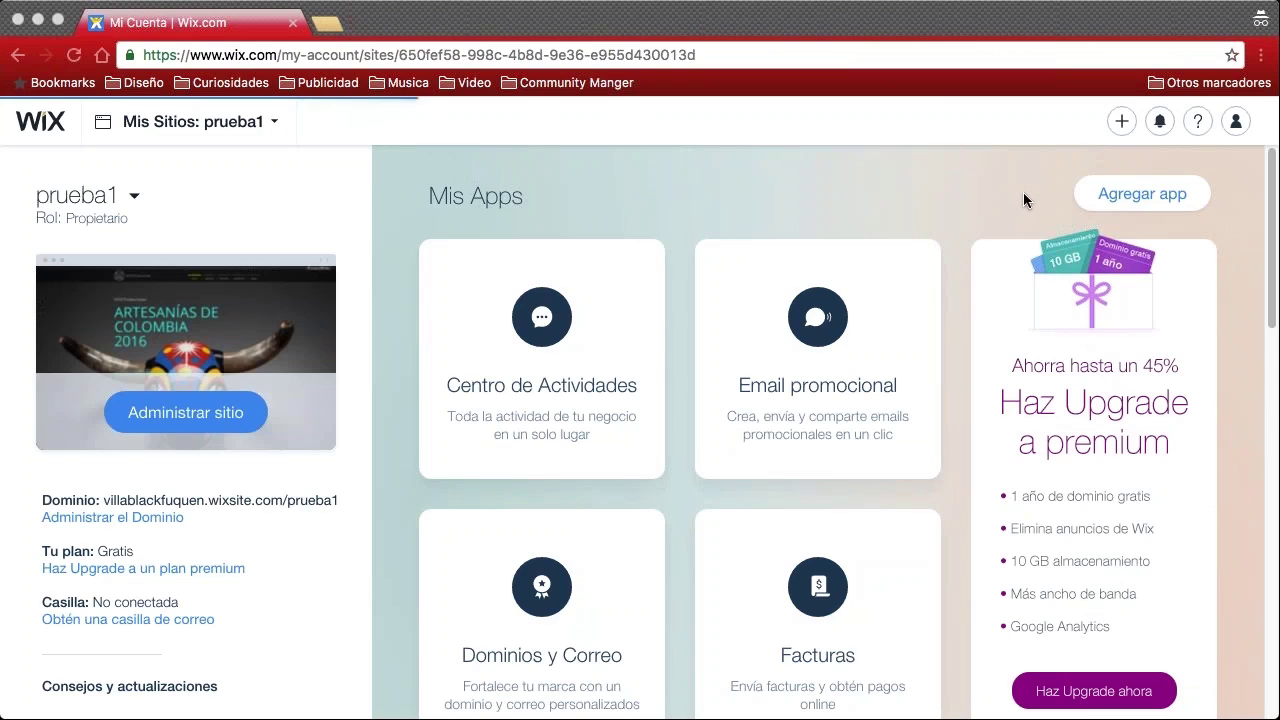
click(728, 24)
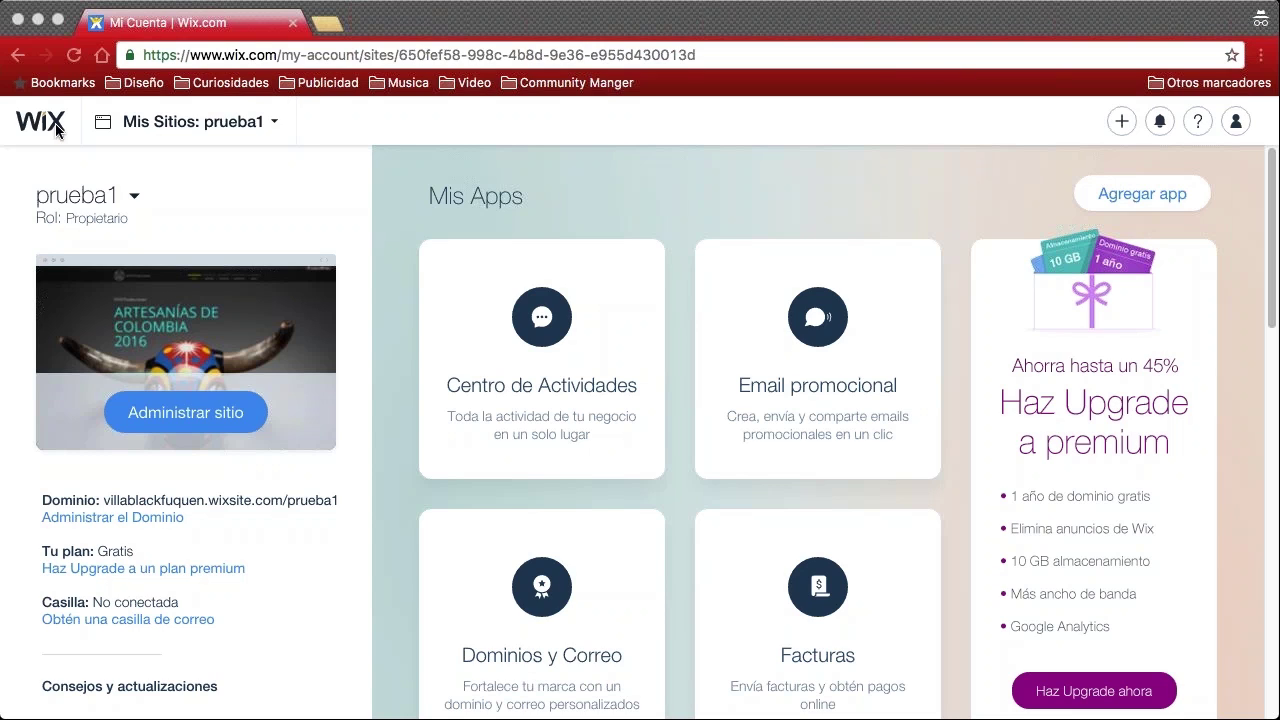
Glance at the account options and notifications, then open the prueba1 Mis Sitios list
click(1235, 124)
click(1160, 121)
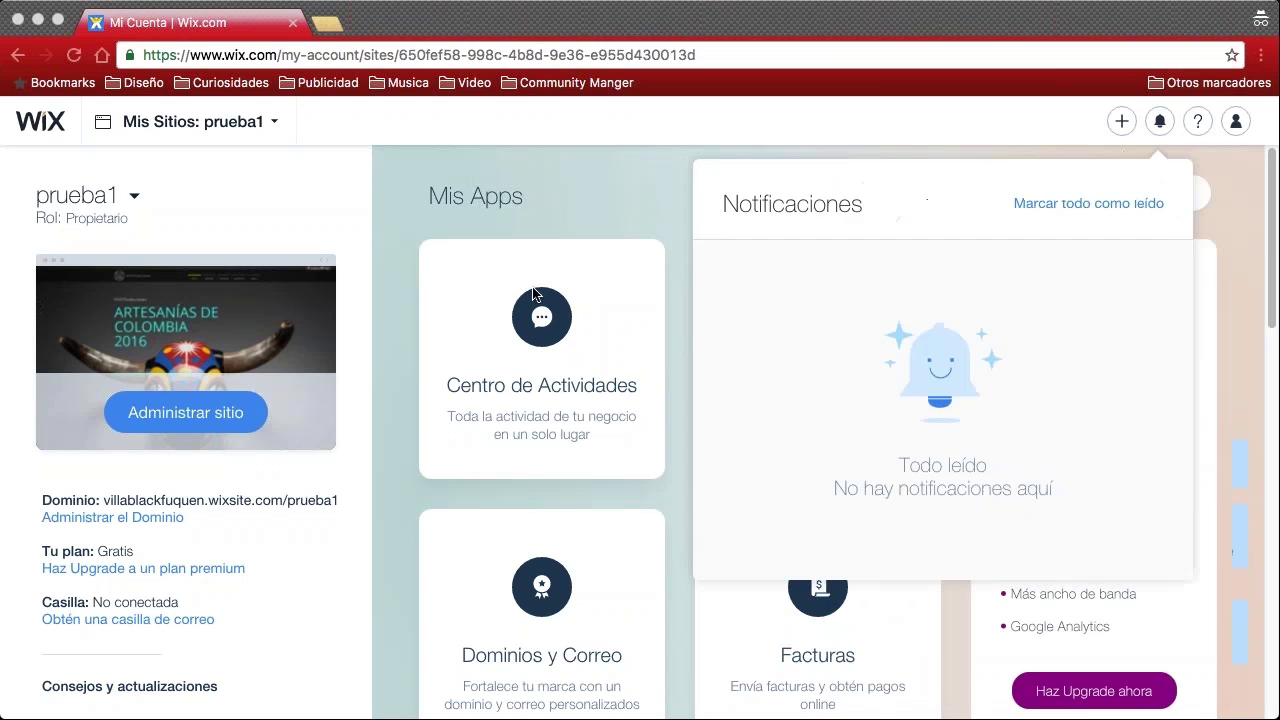
click(298, 116)
click(348, 117)
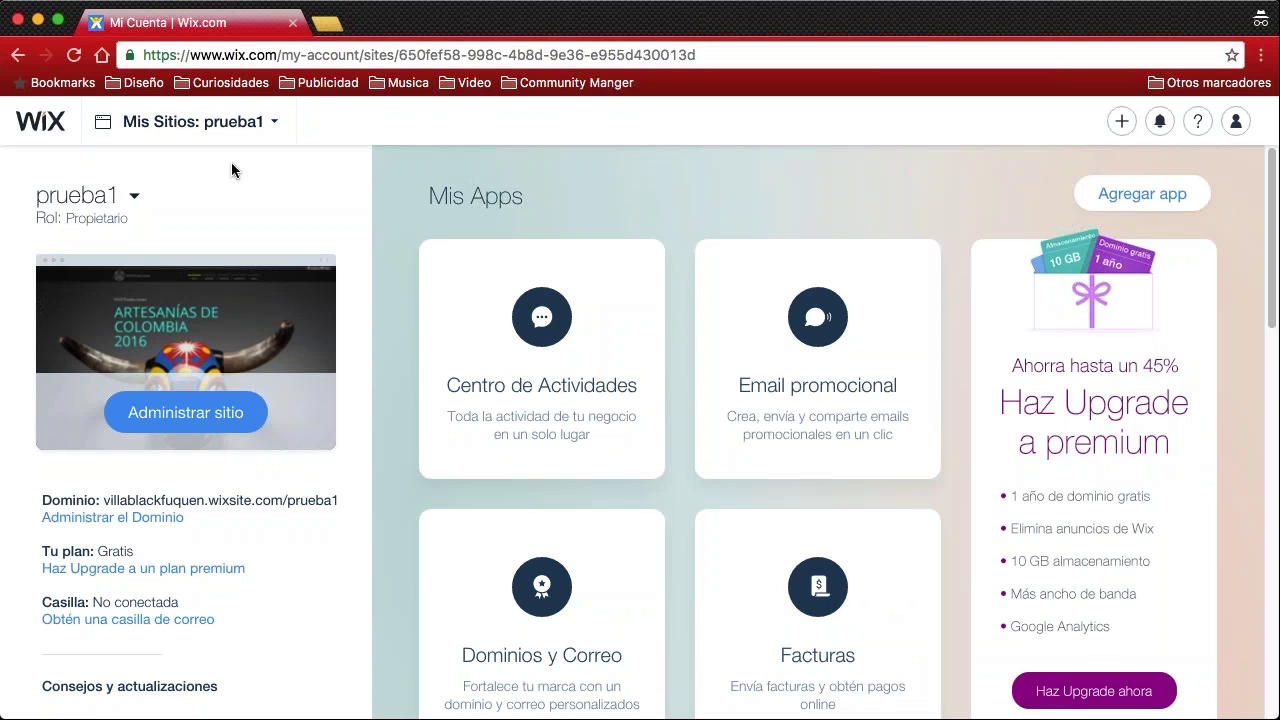
click(145, 195)
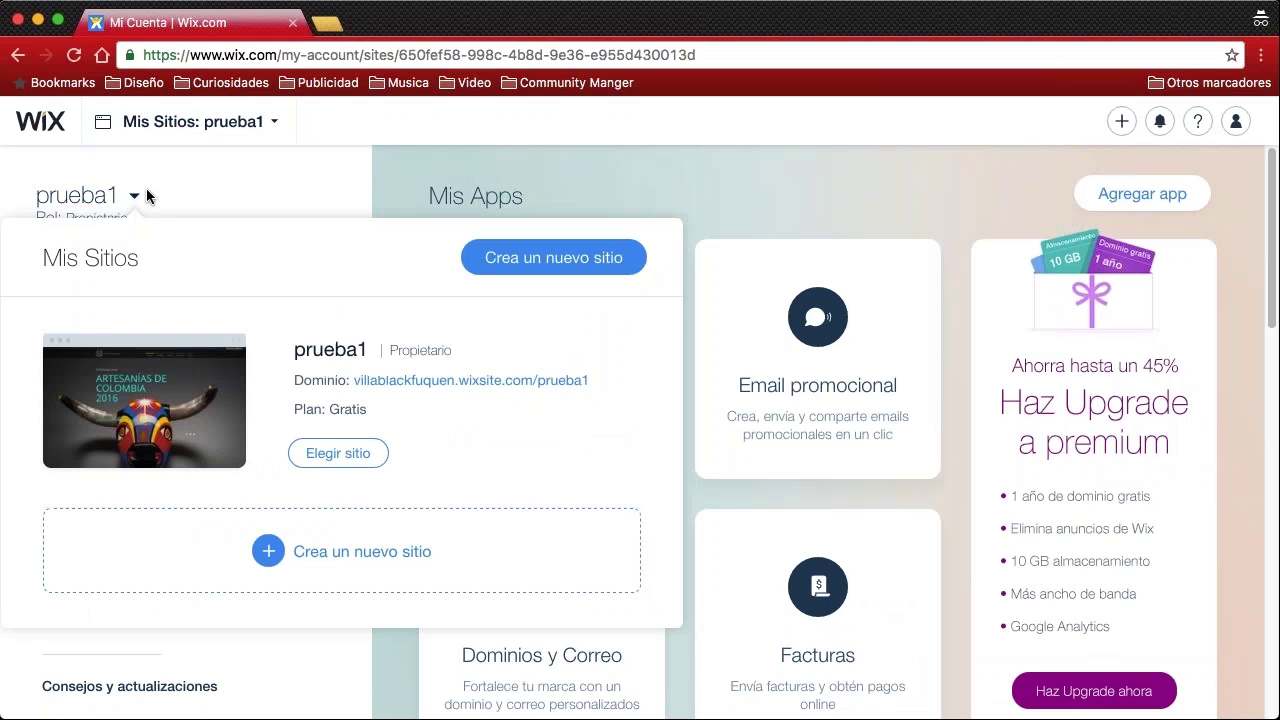
Close and reopen the Mis Sitios panel, then choose 'Crea un nuevo sitio'
click(230, 183)
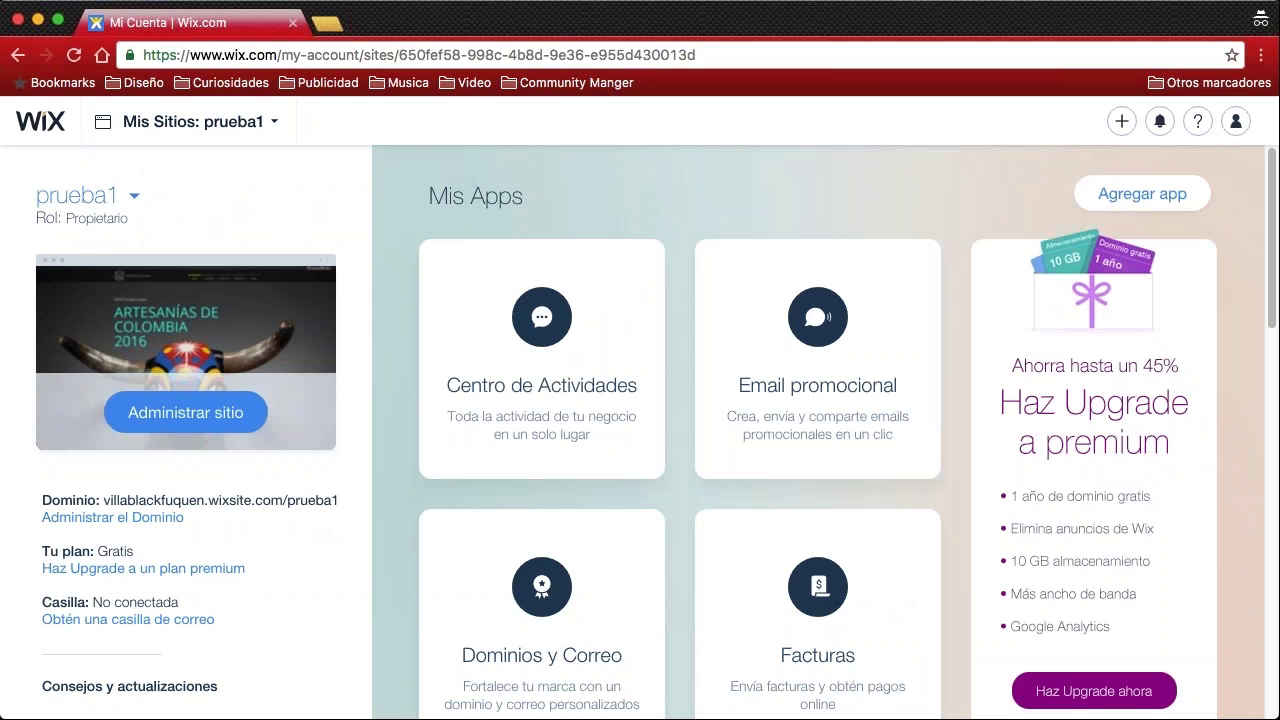
click(134, 195)
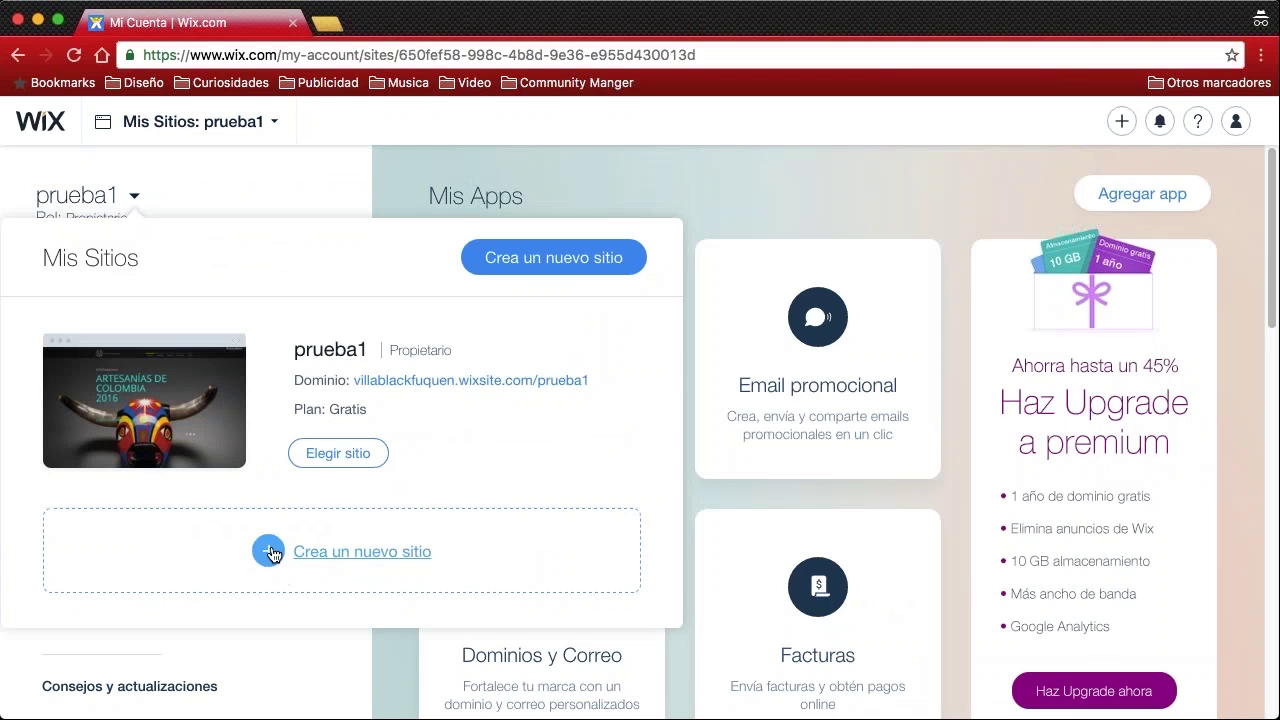
click(362, 553)
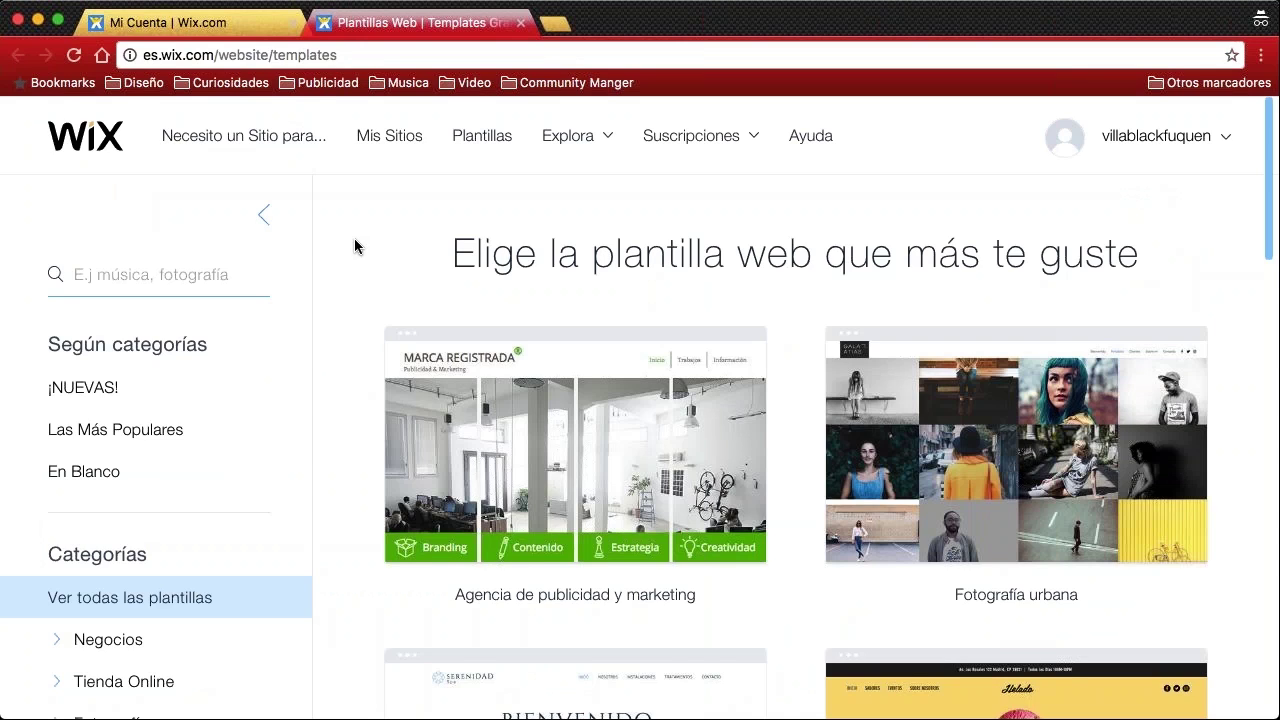
scroll(150, 300, down, 5)
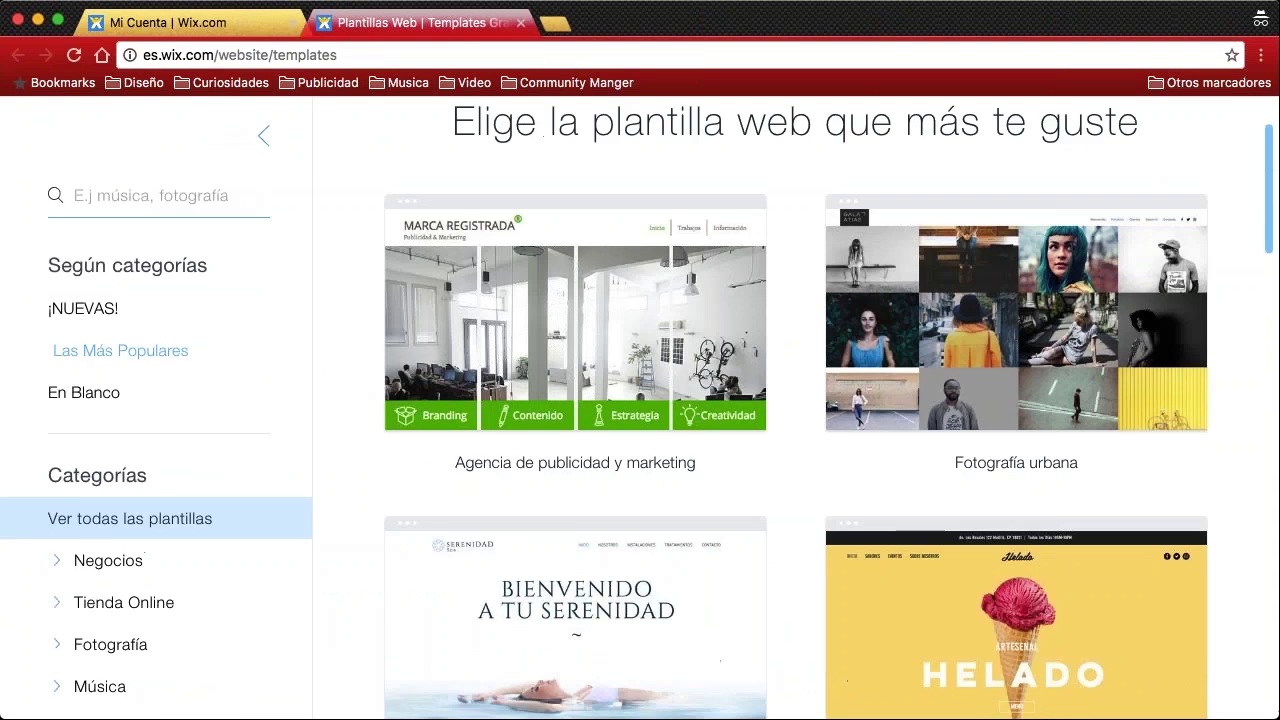
scroll(114, 386, up, 5)
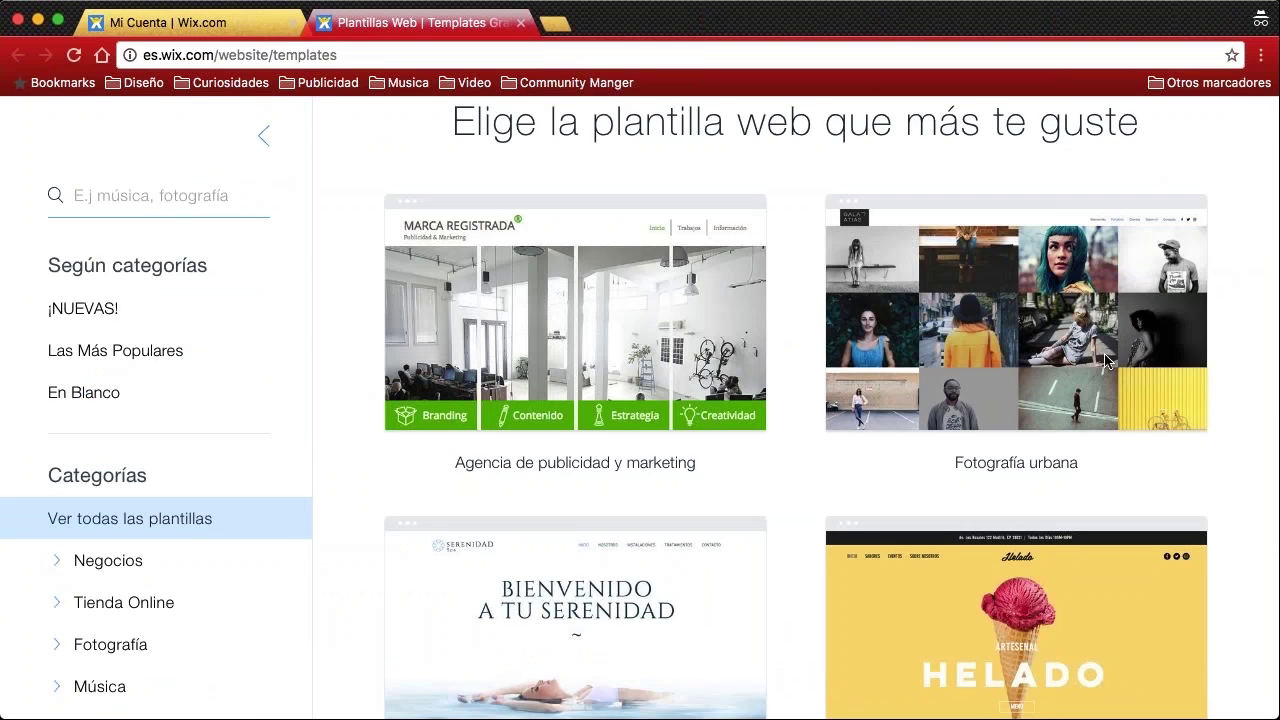
mouse_move(313, 240)
mouse_down()
mouse_move(283, 343)
mouse_move(286, 500)
mouse_move(247, 632)
mouse_move(57, 640)
mouse_move(29, 263)
mouse_move(103, 174)
mouse_move(298, 229)
mouse_up()
scroll(214, 386, down, 5)
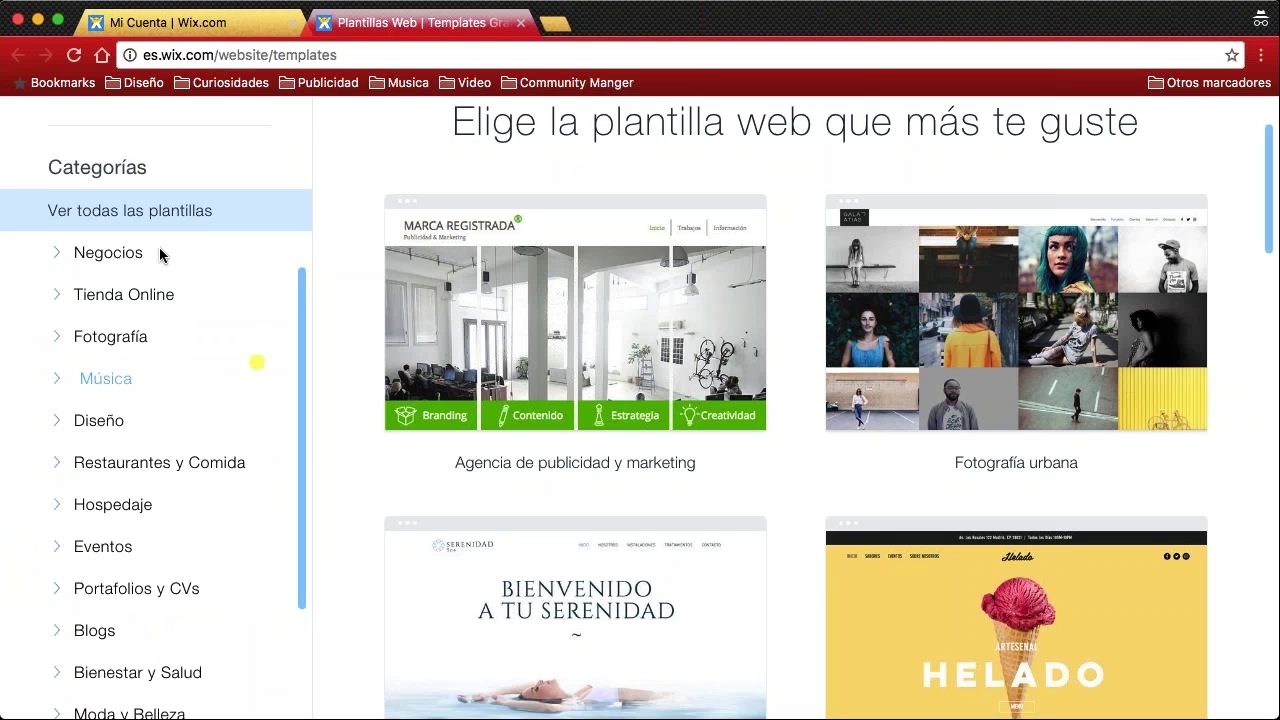
scroll(195, 283, down, 1)
scroll(194, 286, down, 4)
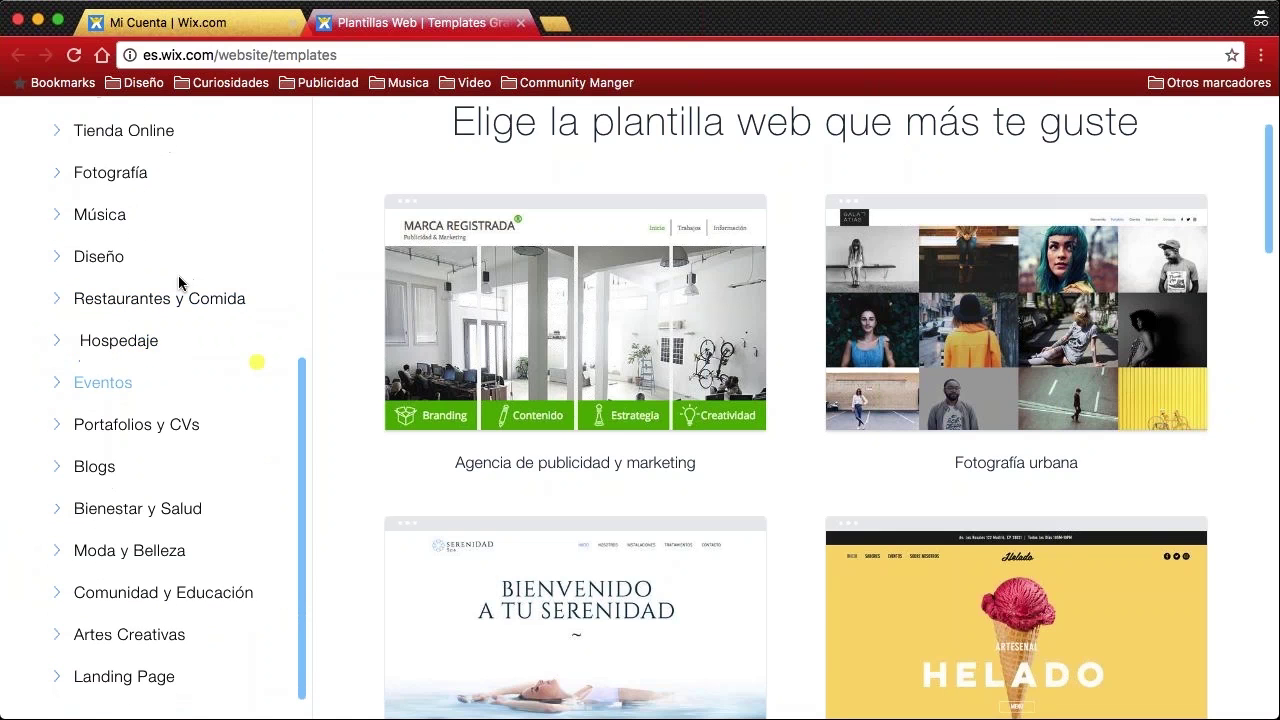
scroll(682, 313, down, 1)
scroll(683, 313, down, 5)
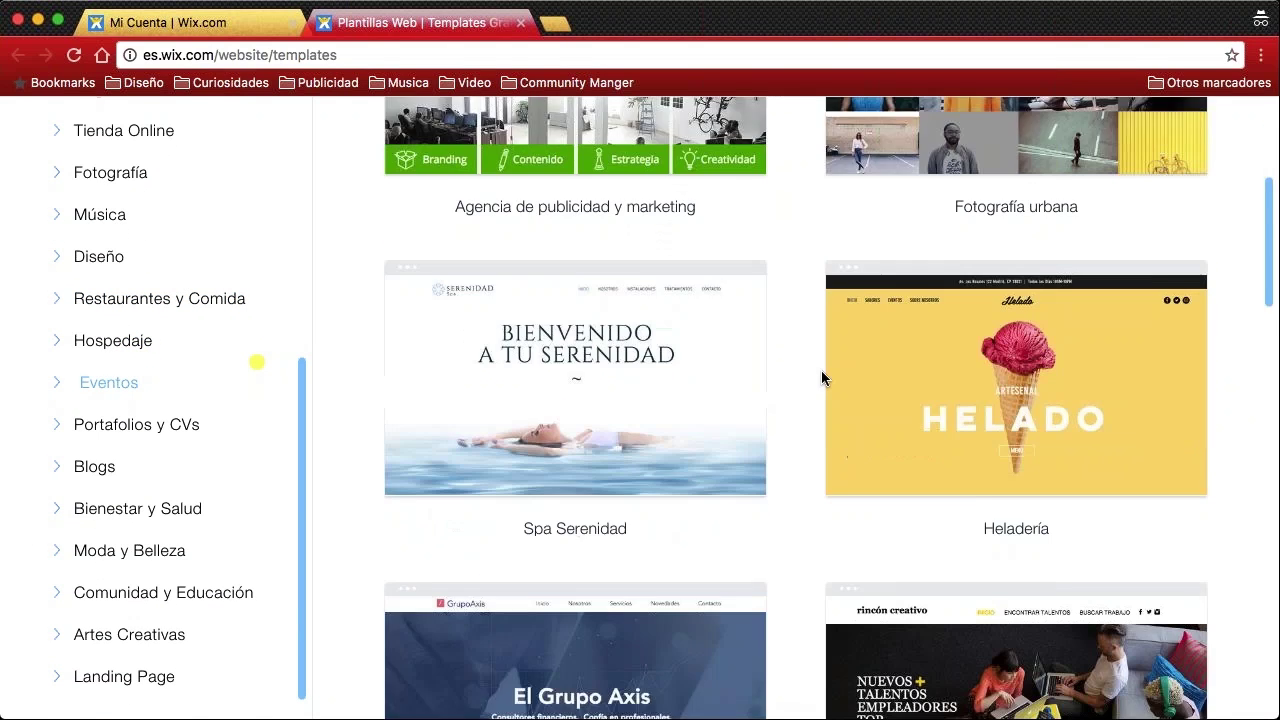
scroll(605, 306, up, 8)
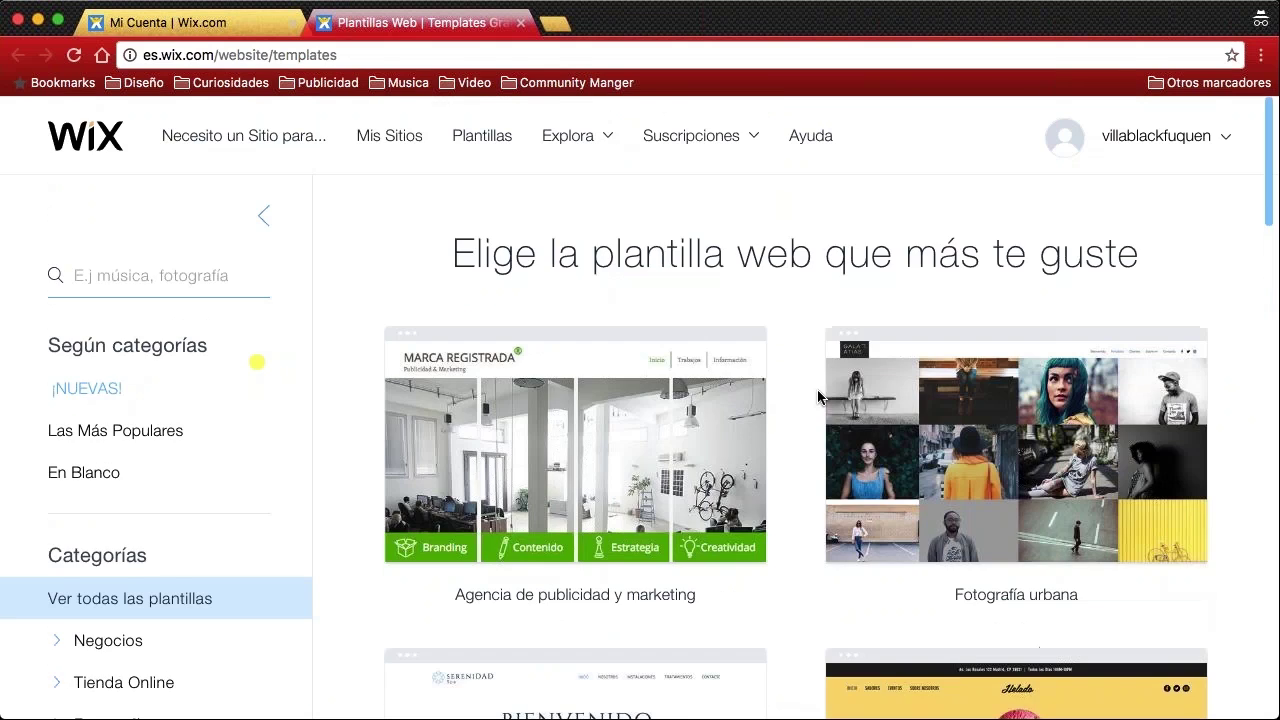
mouse_move(580, 433)
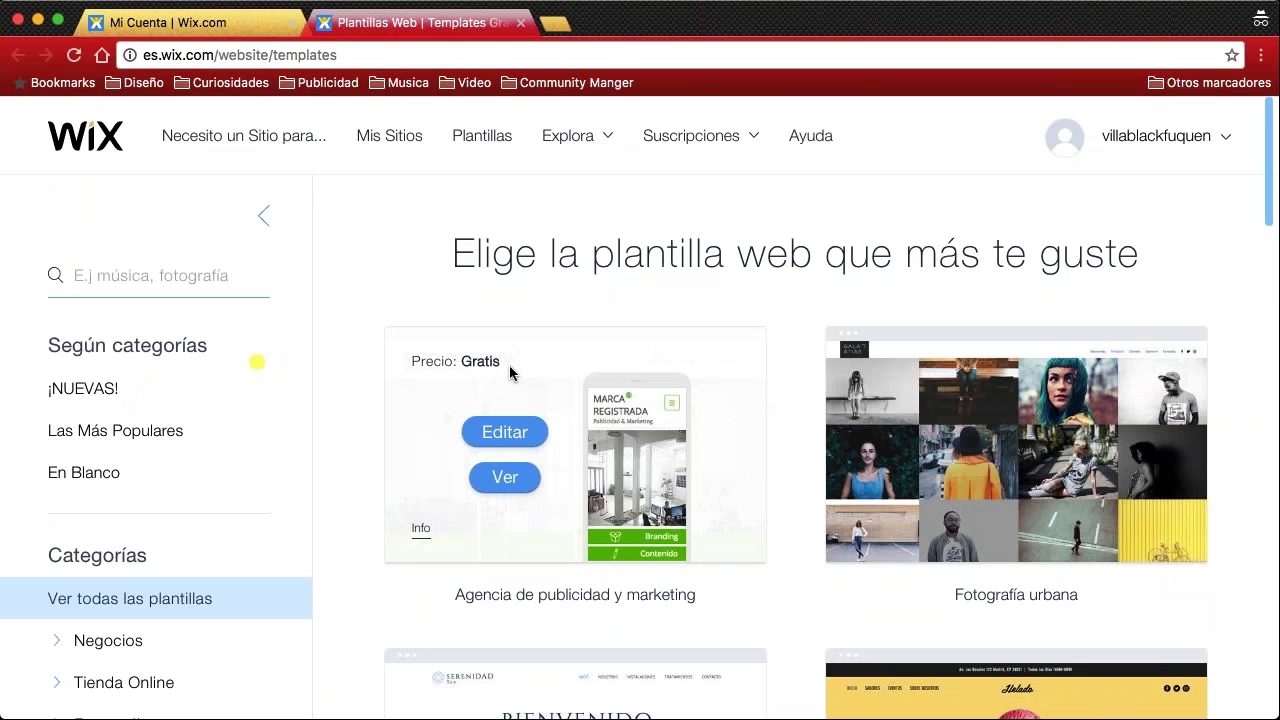
scroll(509, 373, down, 15)
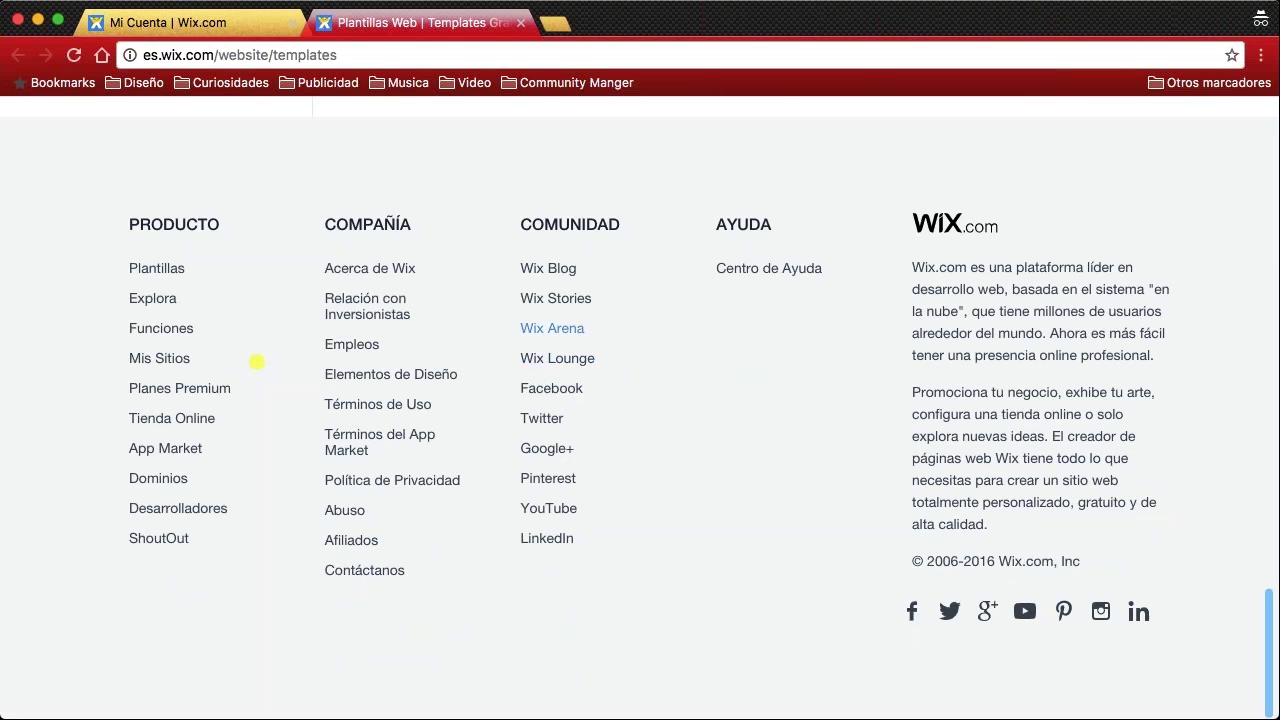
scroll(323, 316, up, 10)
scroll(323, 316, up, 5)
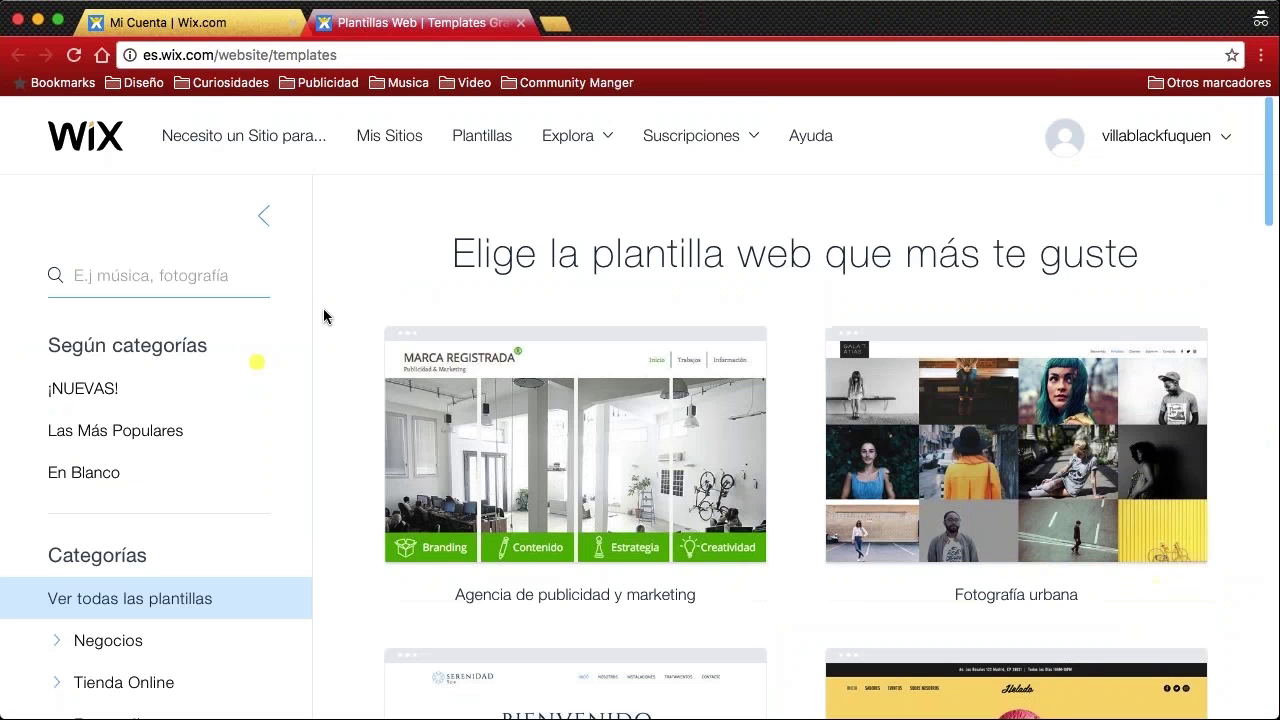
Filter the templates to the En Blanco category and scroll down to the Diseño clásico card
click(83, 476)
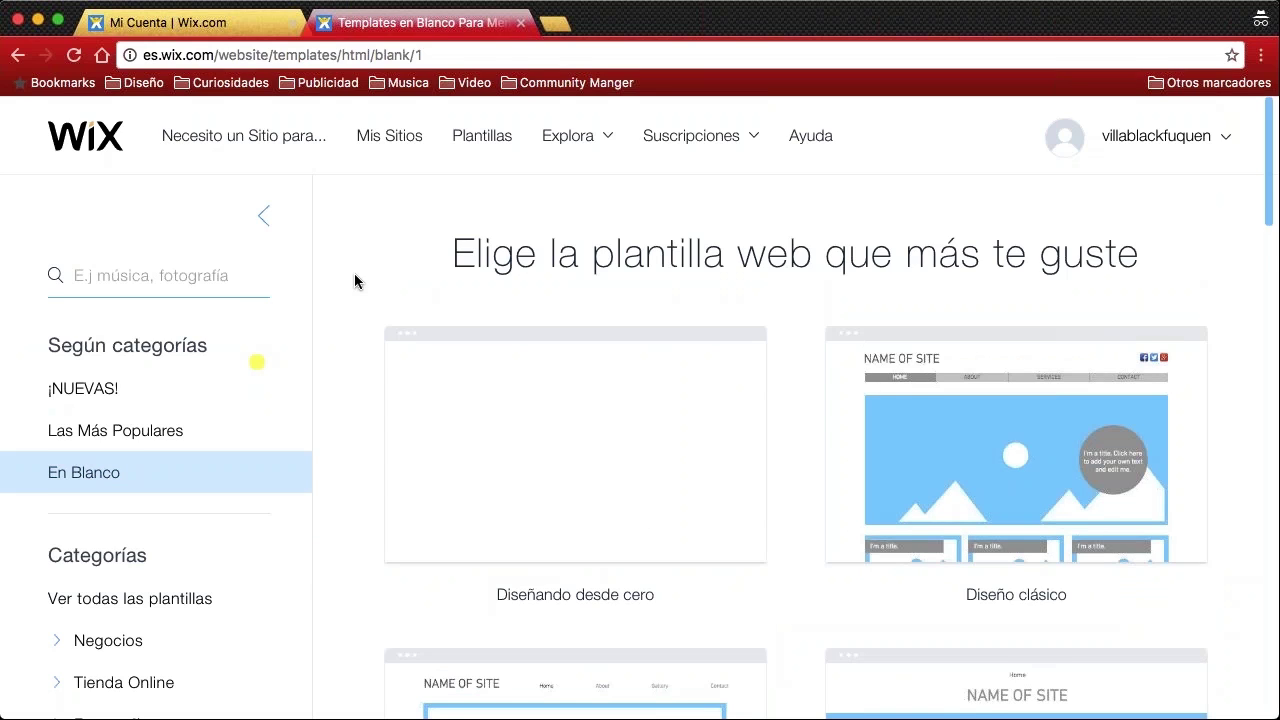
scroll(354, 280, down, 1)
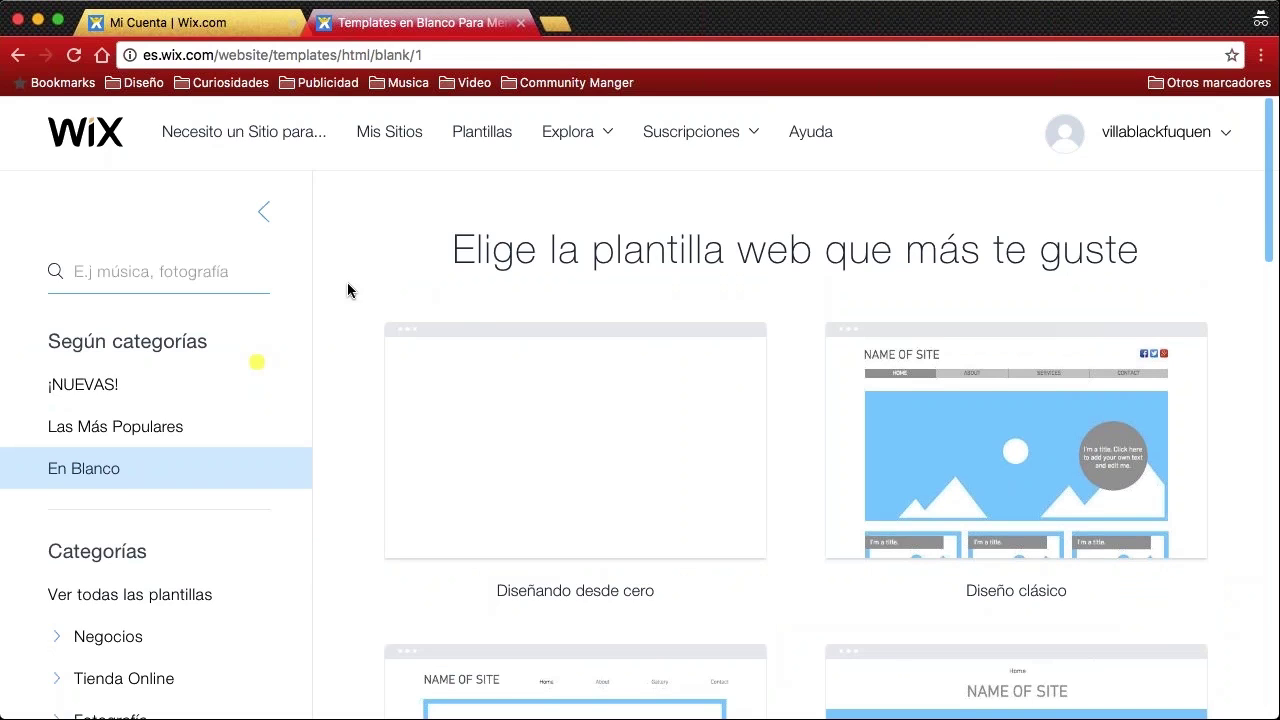
scroll(352, 289, down, 3)
scroll(345, 295, down, 1)
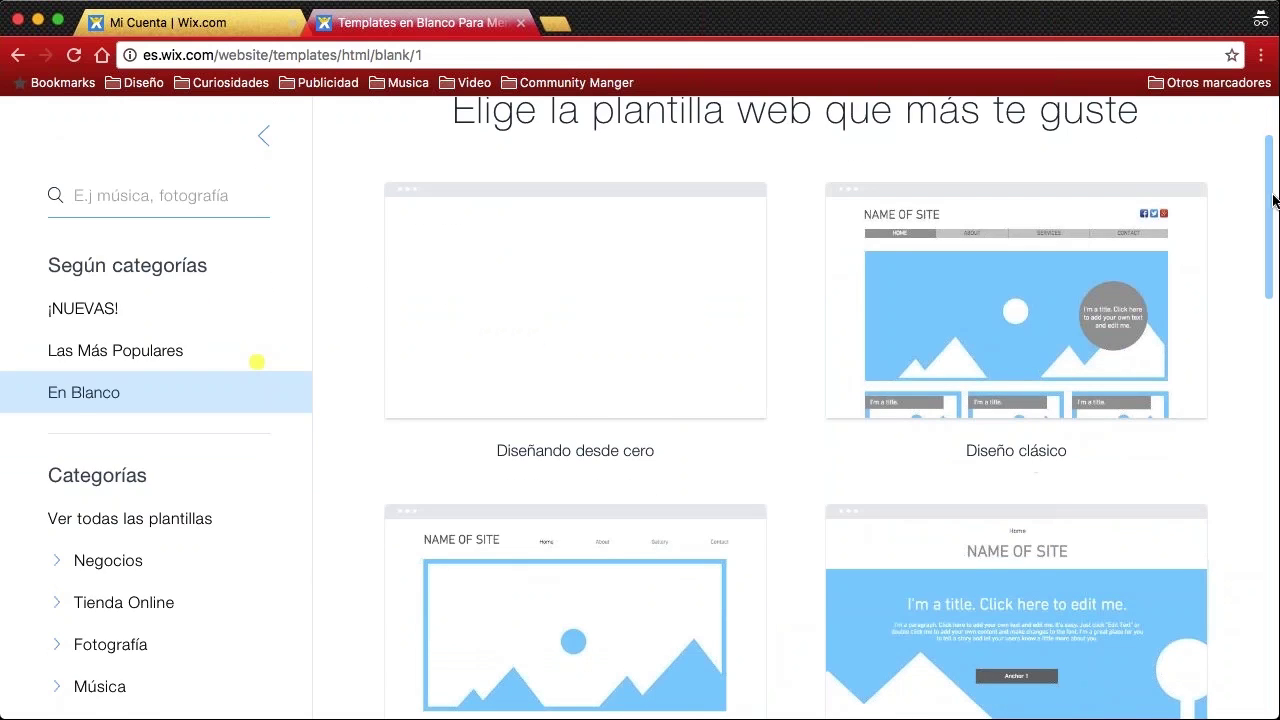
mouse_move(1029, 288)
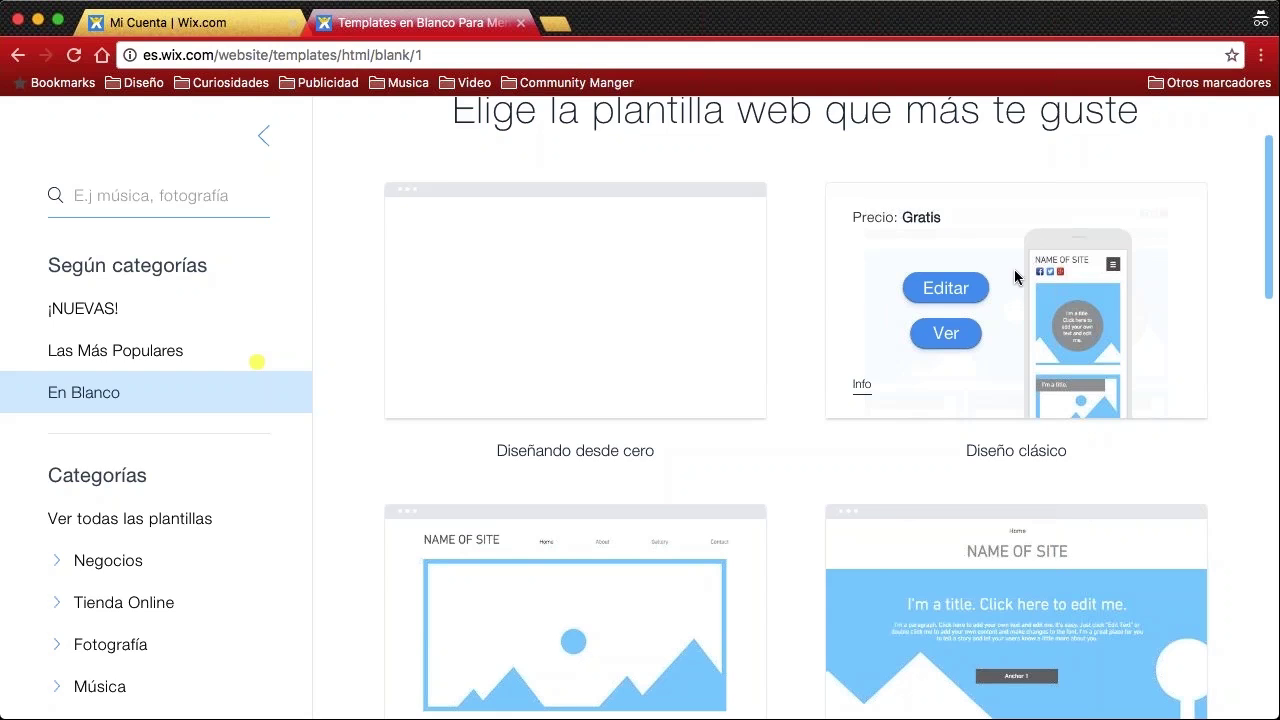
Open the Diseño clásico template in the Wix Editor and scroll through its canvas
click(955, 284)
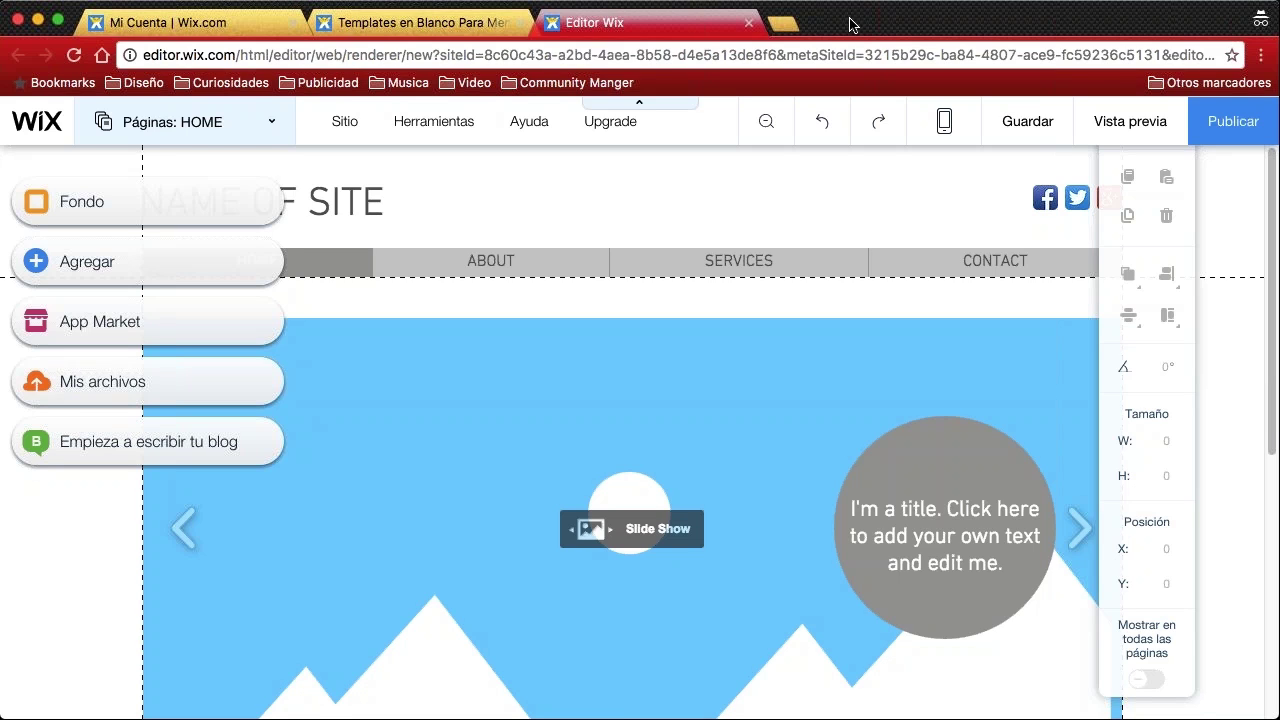
scroll(659, 282, down, 2)
scroll(659, 282, up, 2)
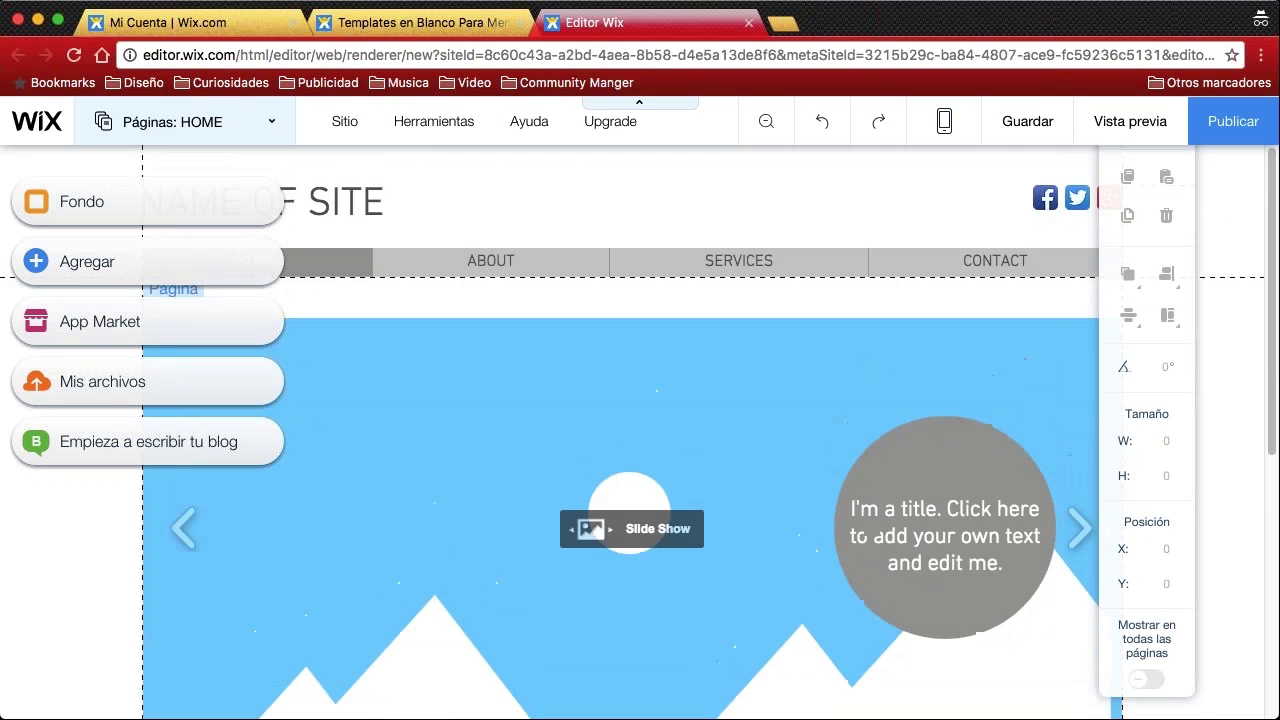
scroll(677, 397, down, 4)
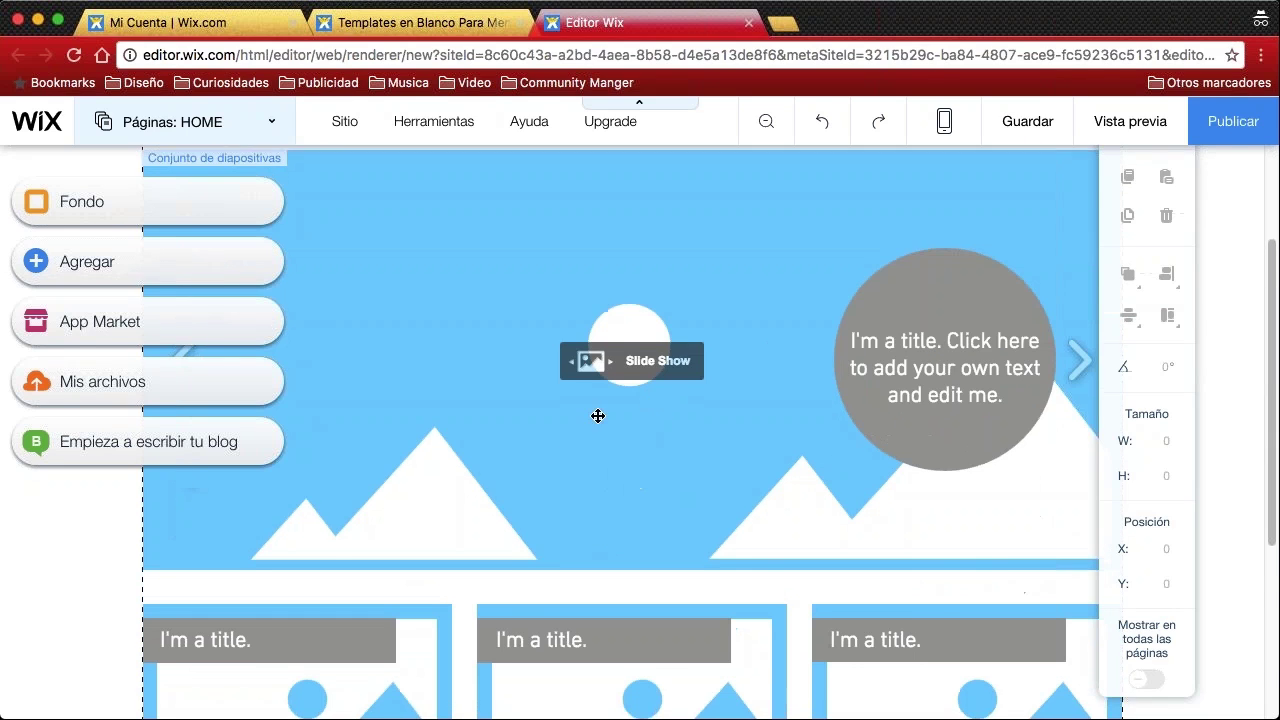
scroll(598, 415, down, 6)
scroll(390, 563, down, 2)
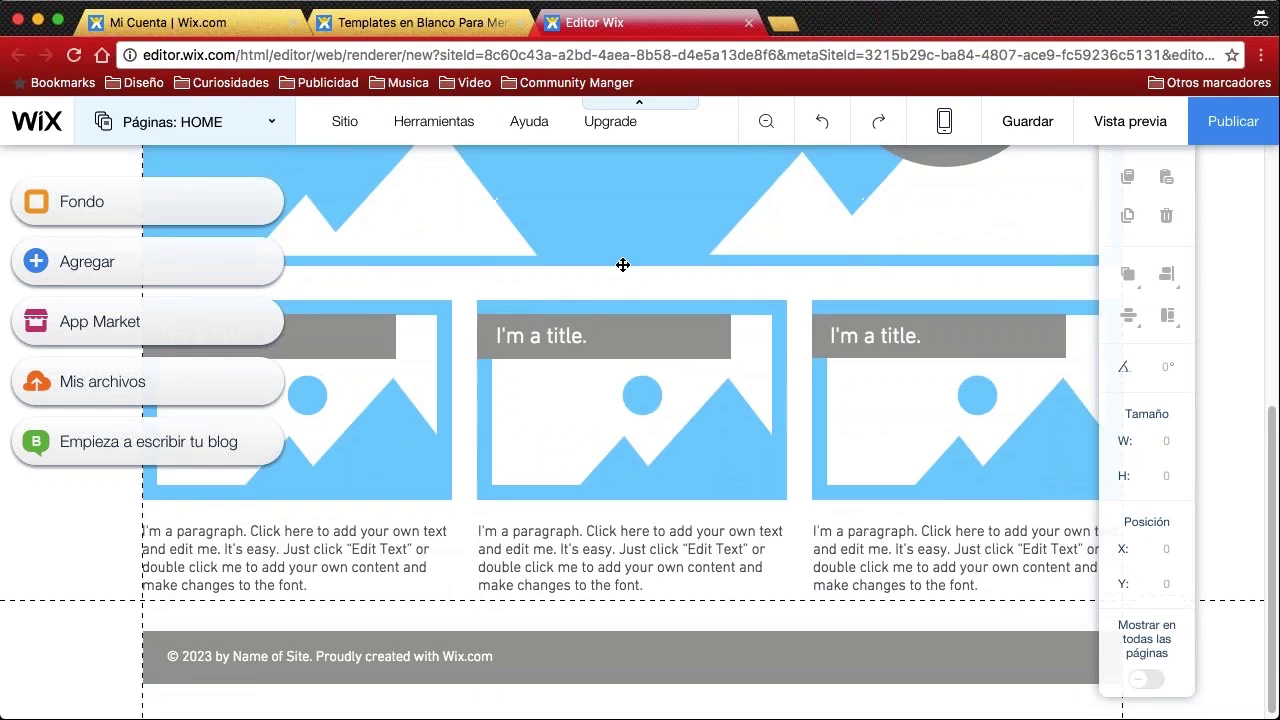
Select the 980×420 home-page slideshow and scroll the canvas to review the layout
click(623, 265)
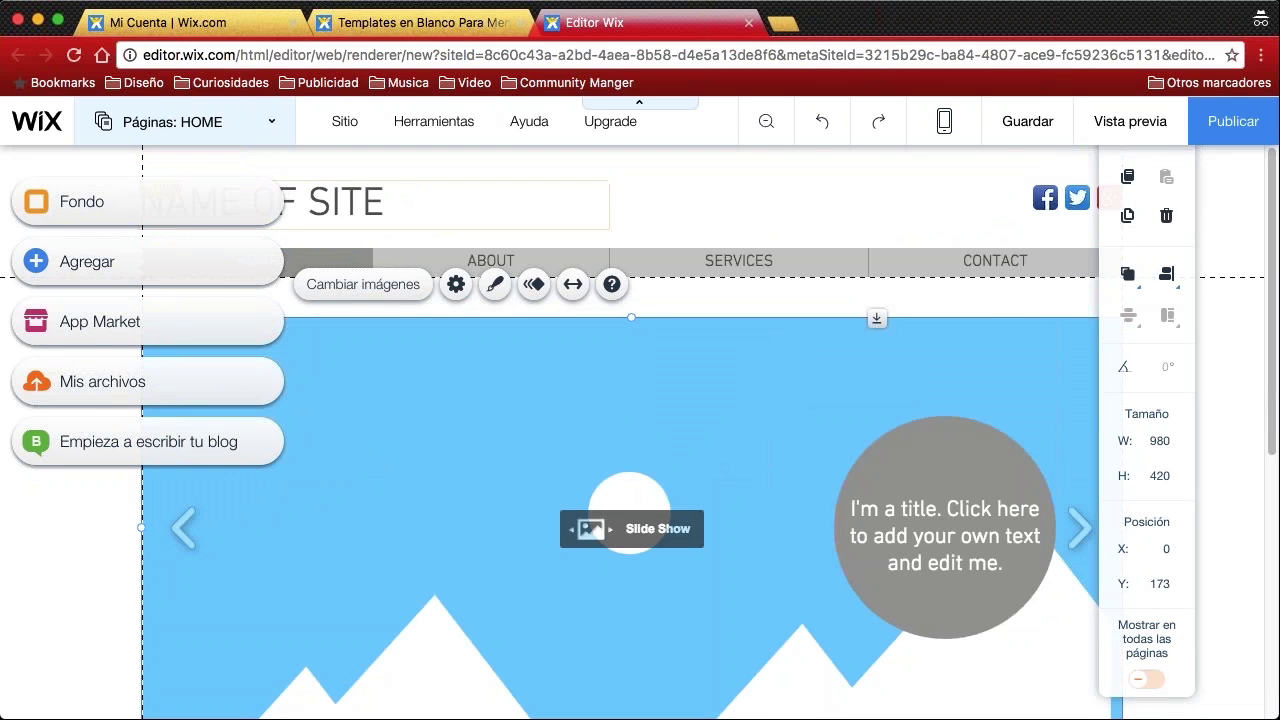
scroll(469, 245, down, 1)
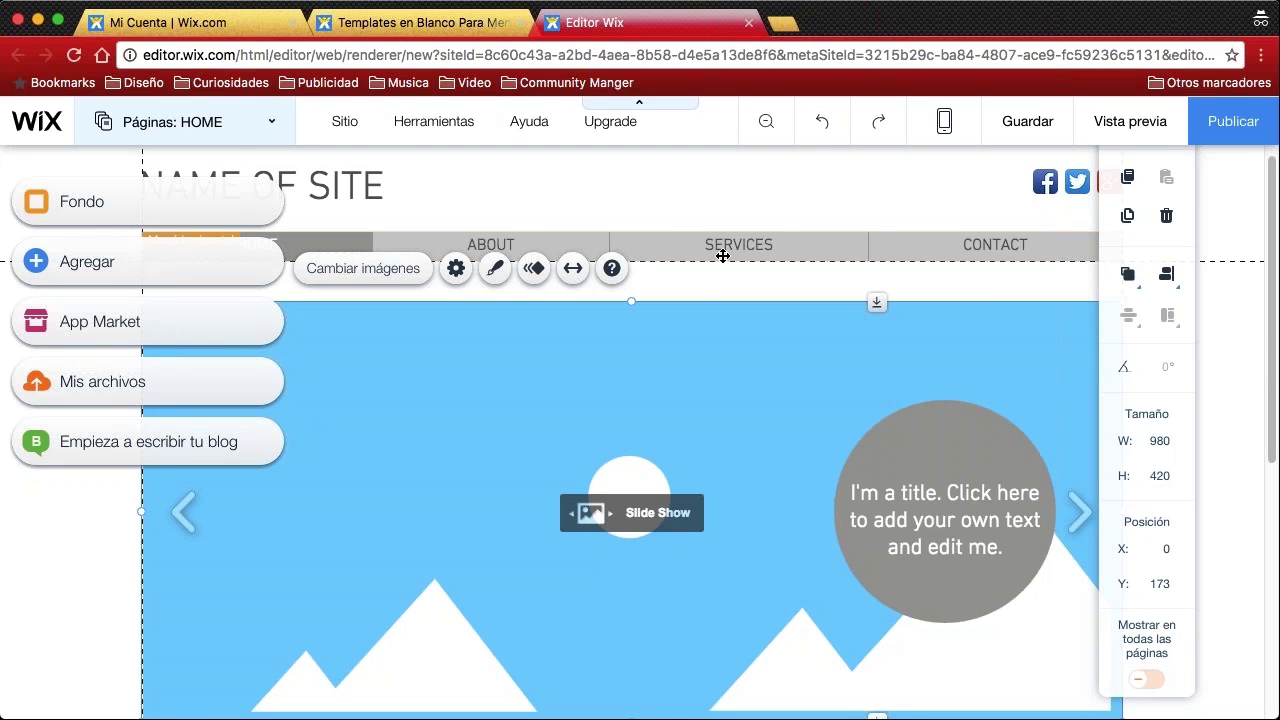
scroll(723, 254, down, 5)
scroll(634, 254, up, 3)
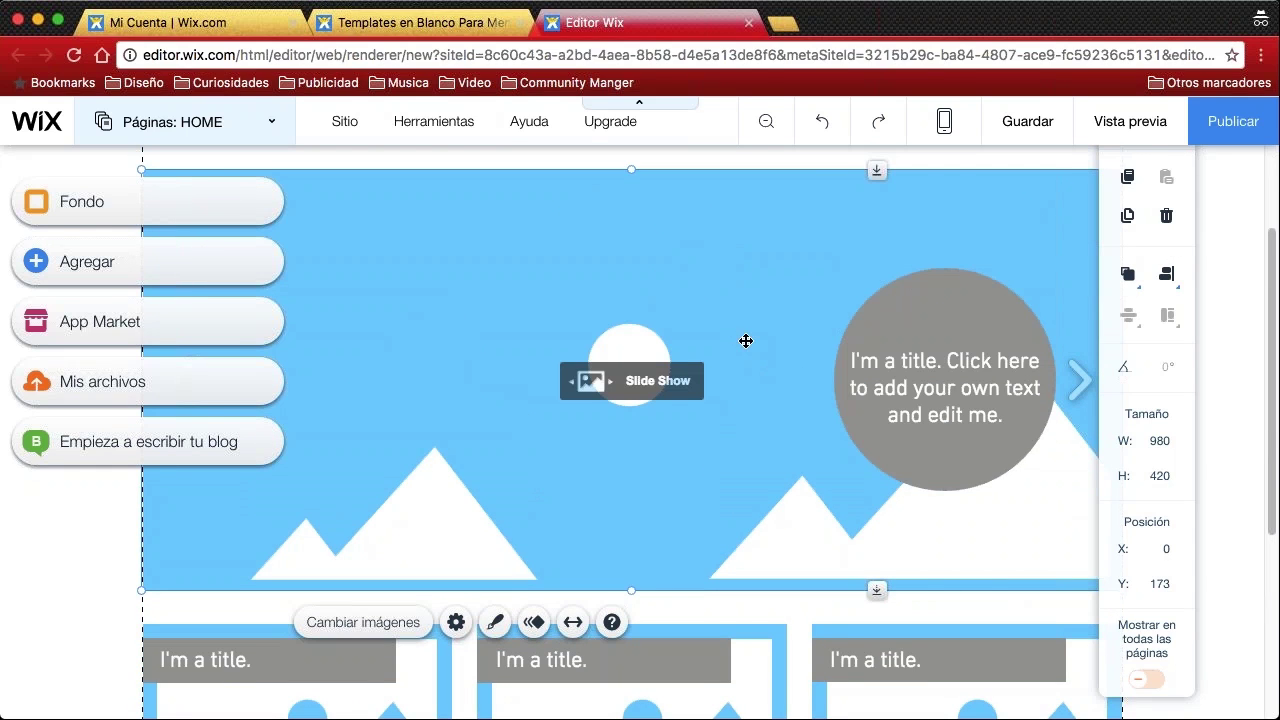
scroll(786, 450, down, 6)
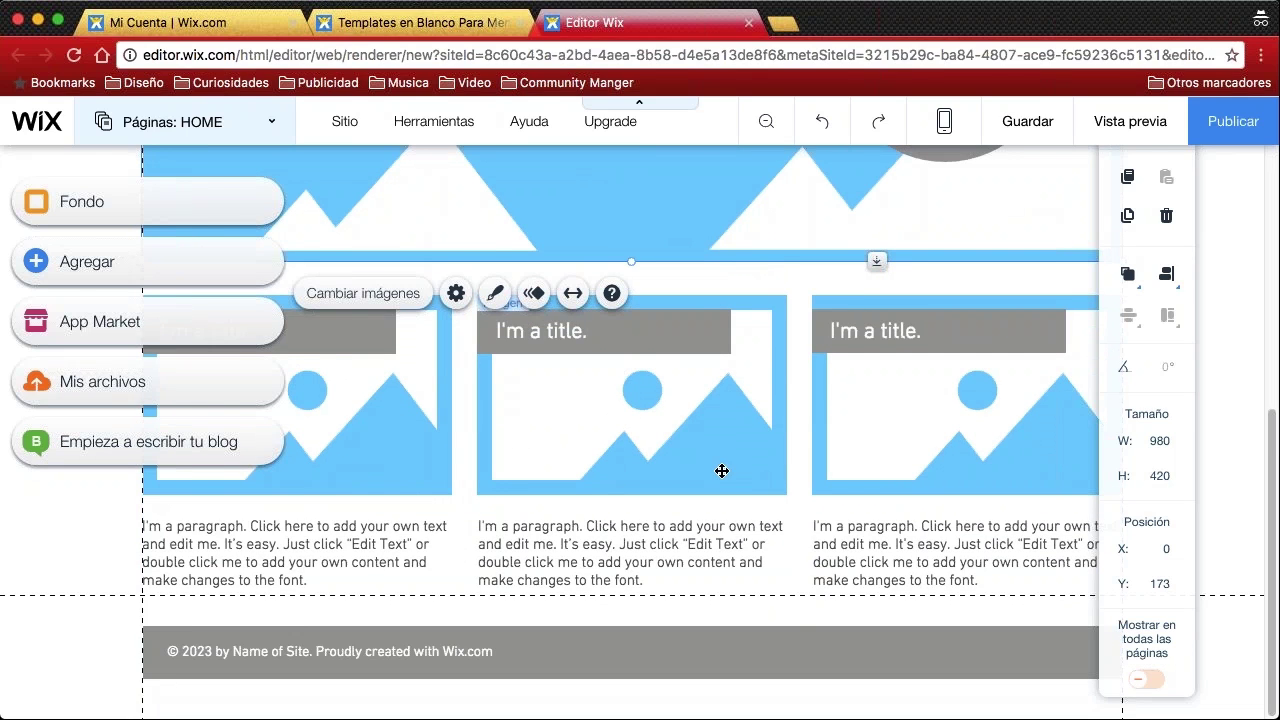
scroll(659, 452, up, 1)
scroll(659, 452, up, 8)
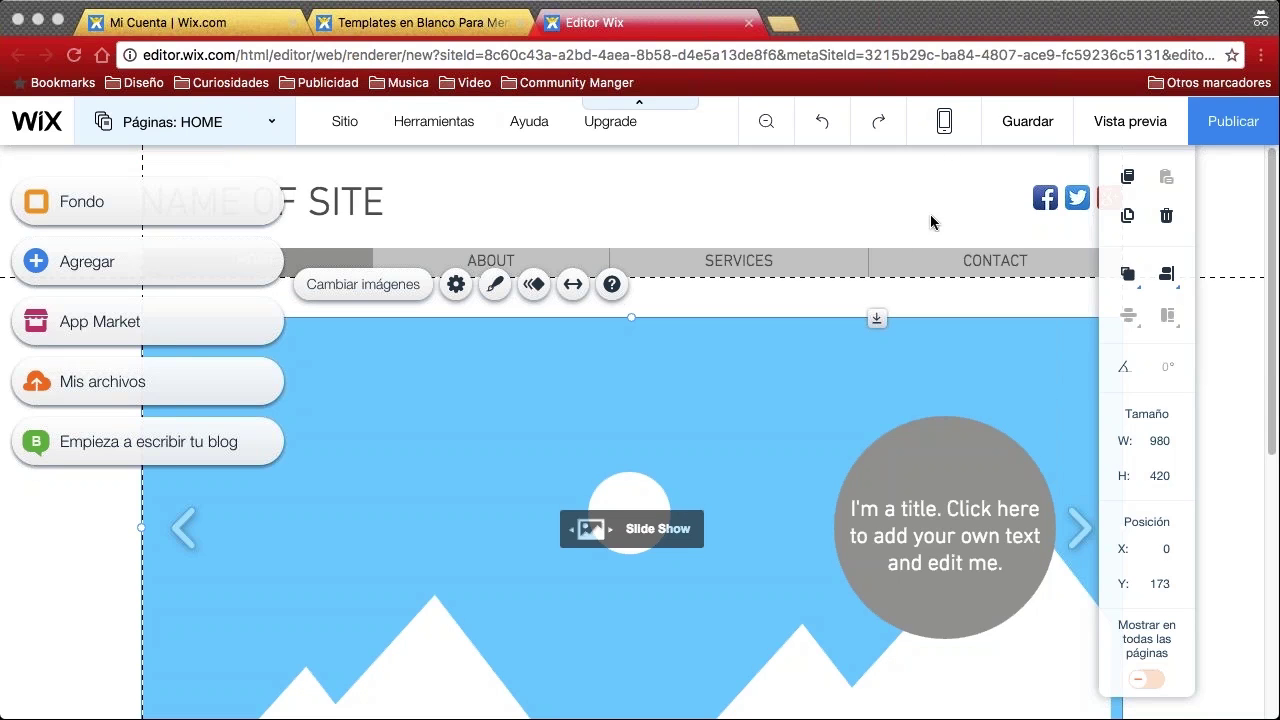
scroll(743, 251, down, 3)
scroll(711, 349, up, 3)
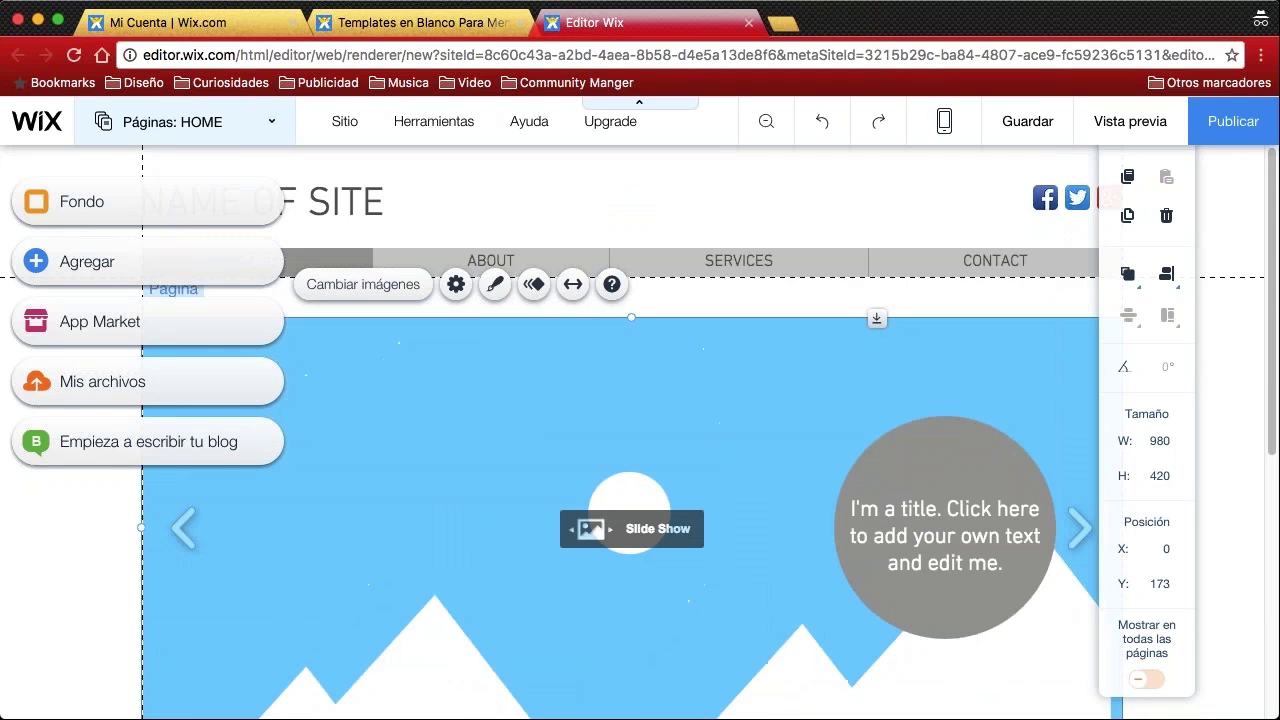
scroll(712, 205, down, 2)
scroll(712, 205, up, 2)
With editor controls hidden, change the NAME OF SITE header text to 'Logo'
click(639, 103)
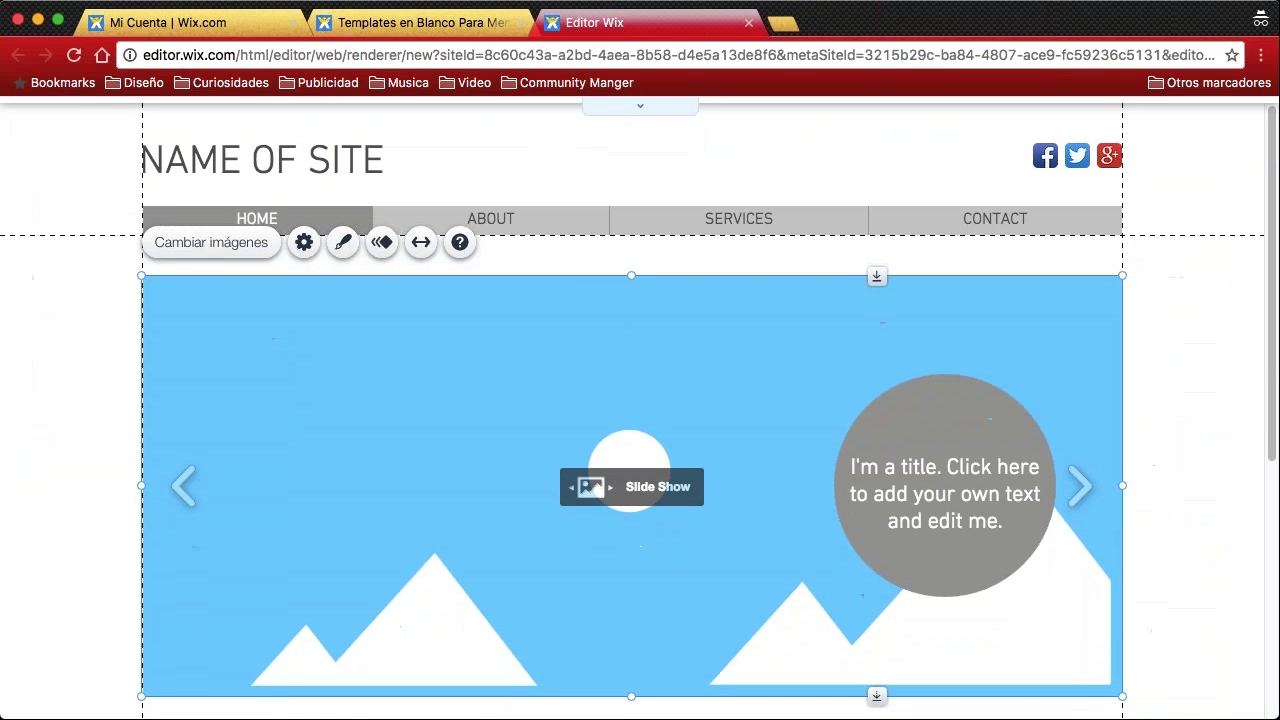
scroll(106, 271, down, 1)
scroll(110, 268, up, 1)
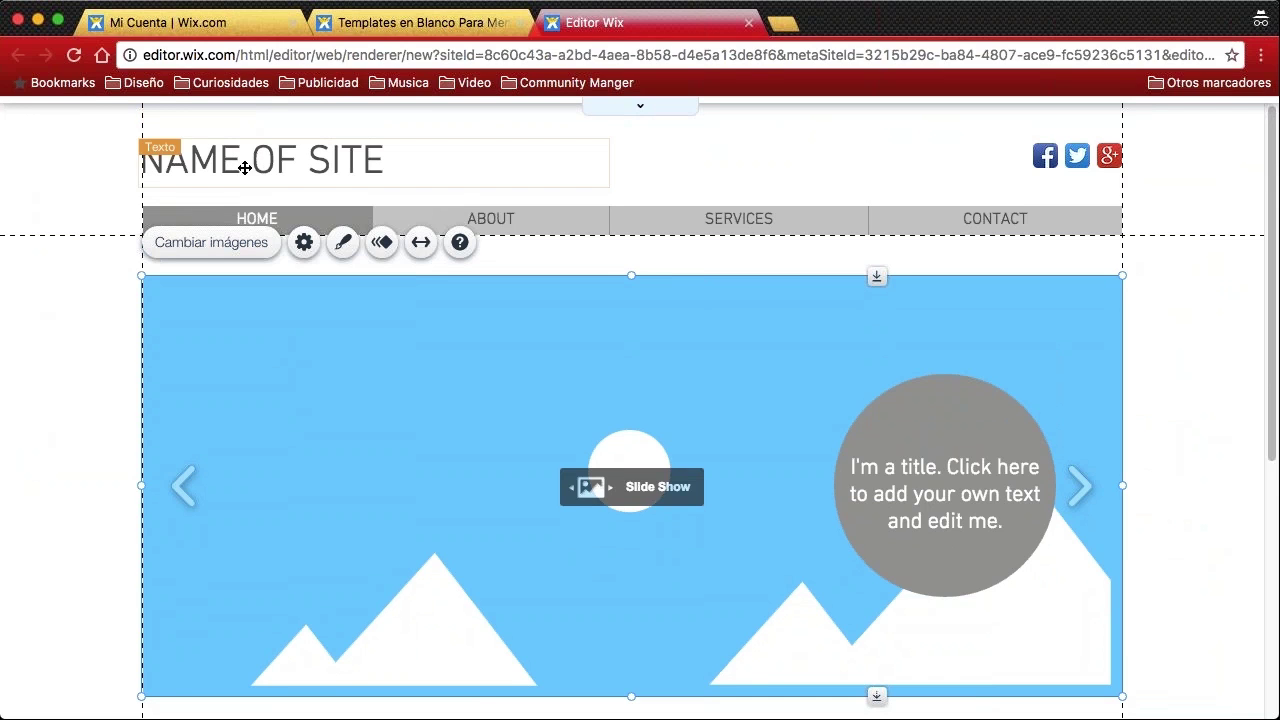
click(369, 161)
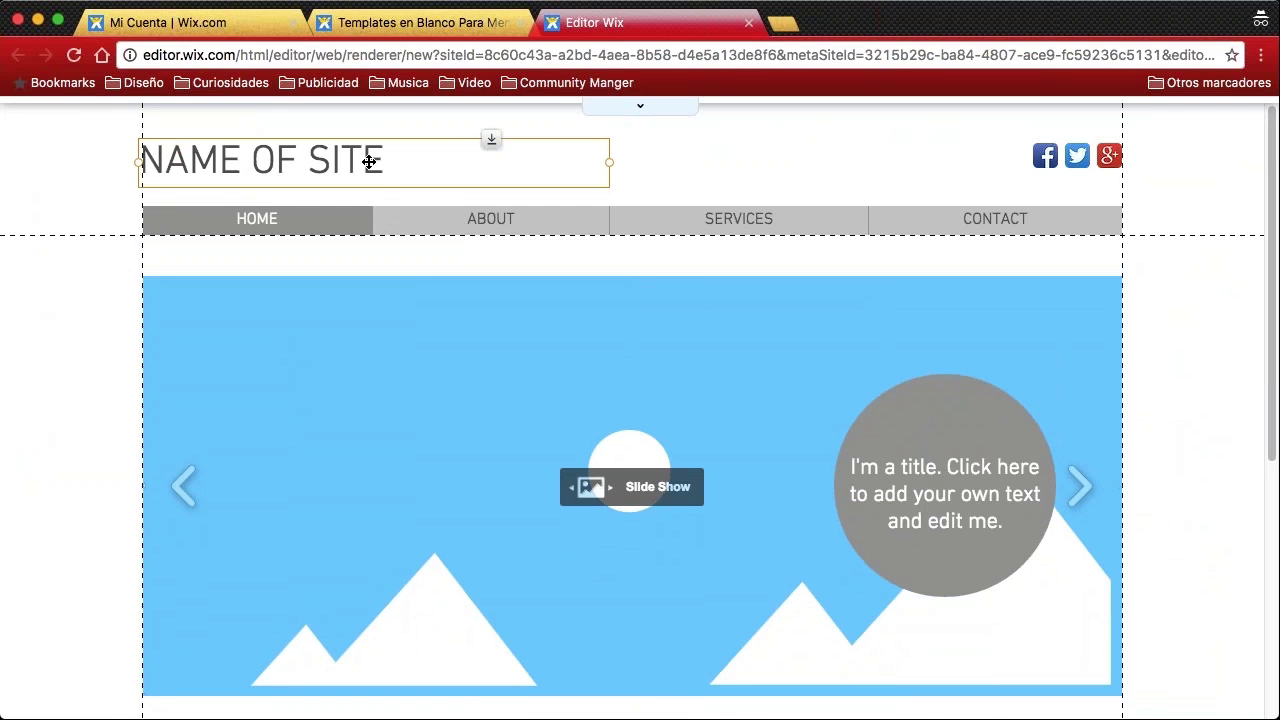
double_click(372, 161)
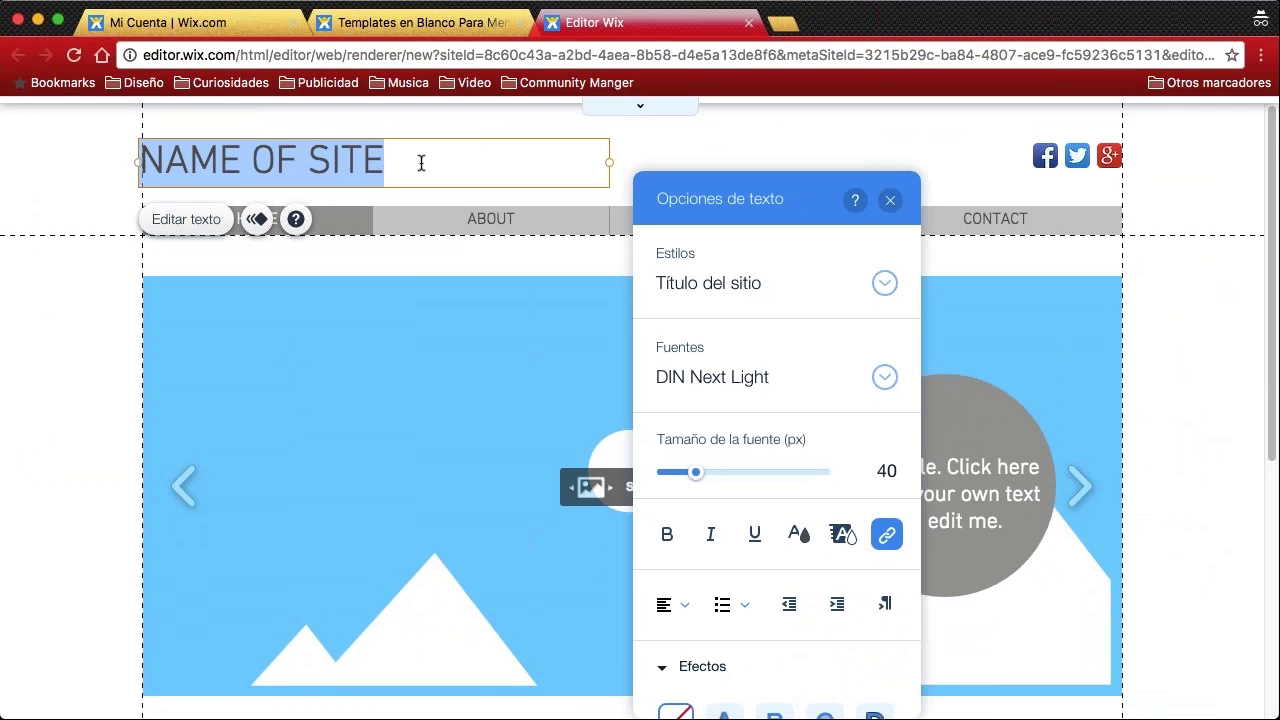
text(Logo)
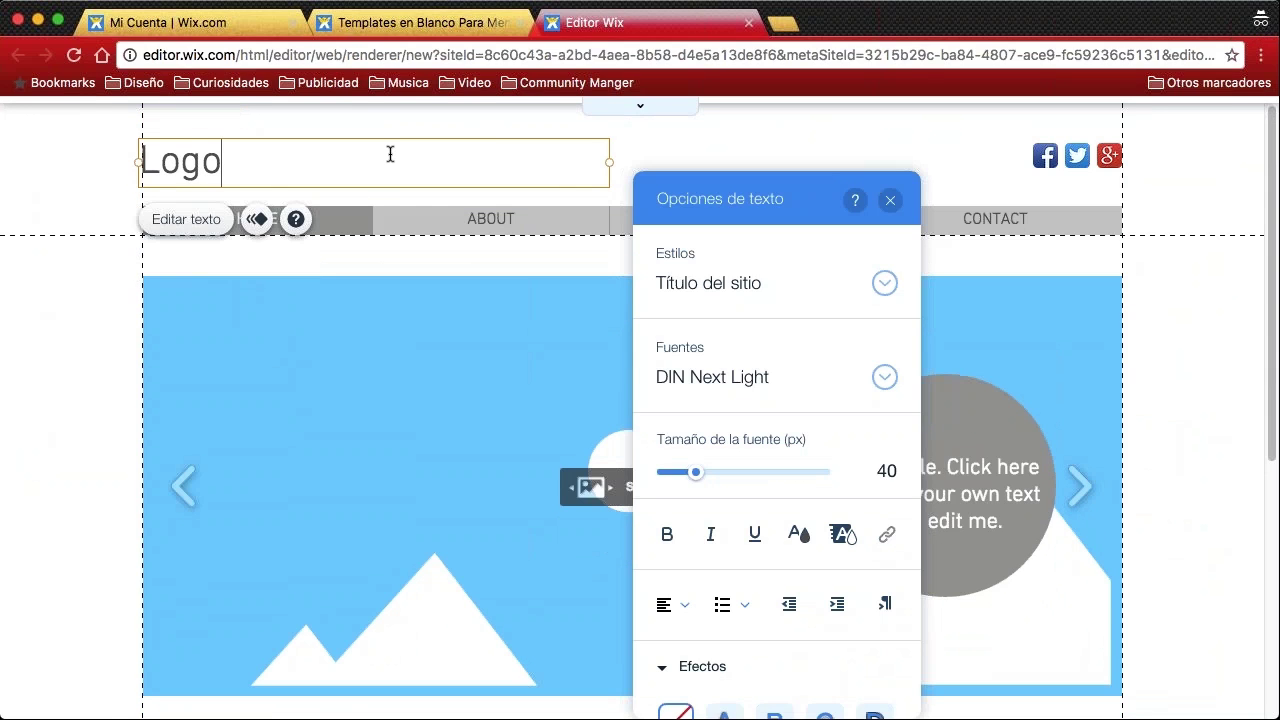
click(633, 143)
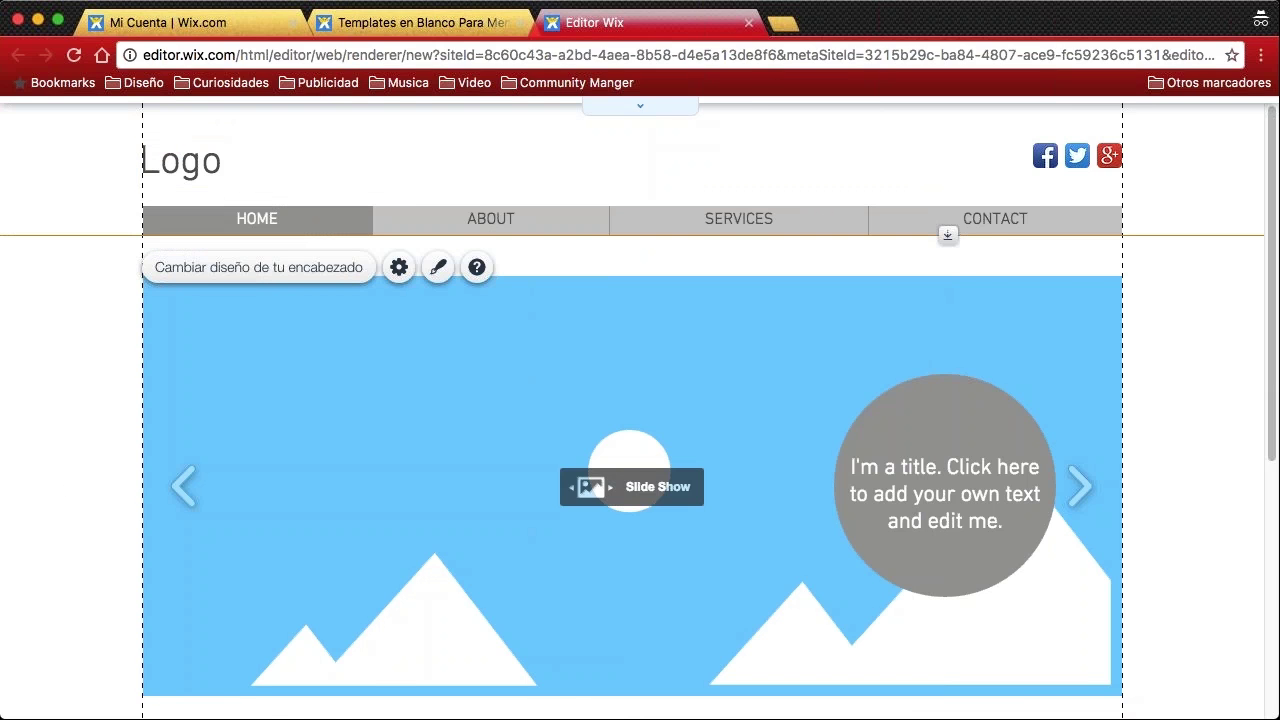
click(638, 106)
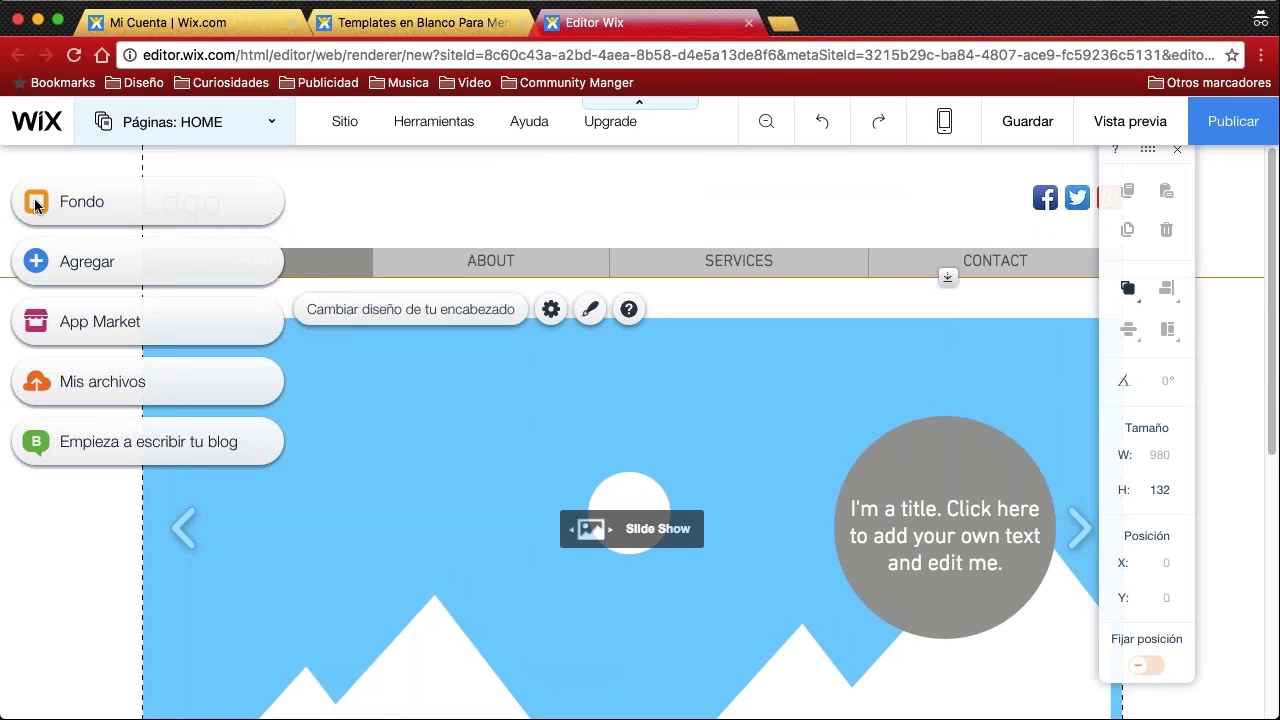
Go to the Agregar menu's Imagen options and bring up Mis Imágenes with the uploaded photos
mouse_move(26, 240)
mouse_down()
mouse_move(125, 312)
mouse_move(165, 250)
mouse_move(105, 222)
mouse_move(30, 265)
mouse_up()
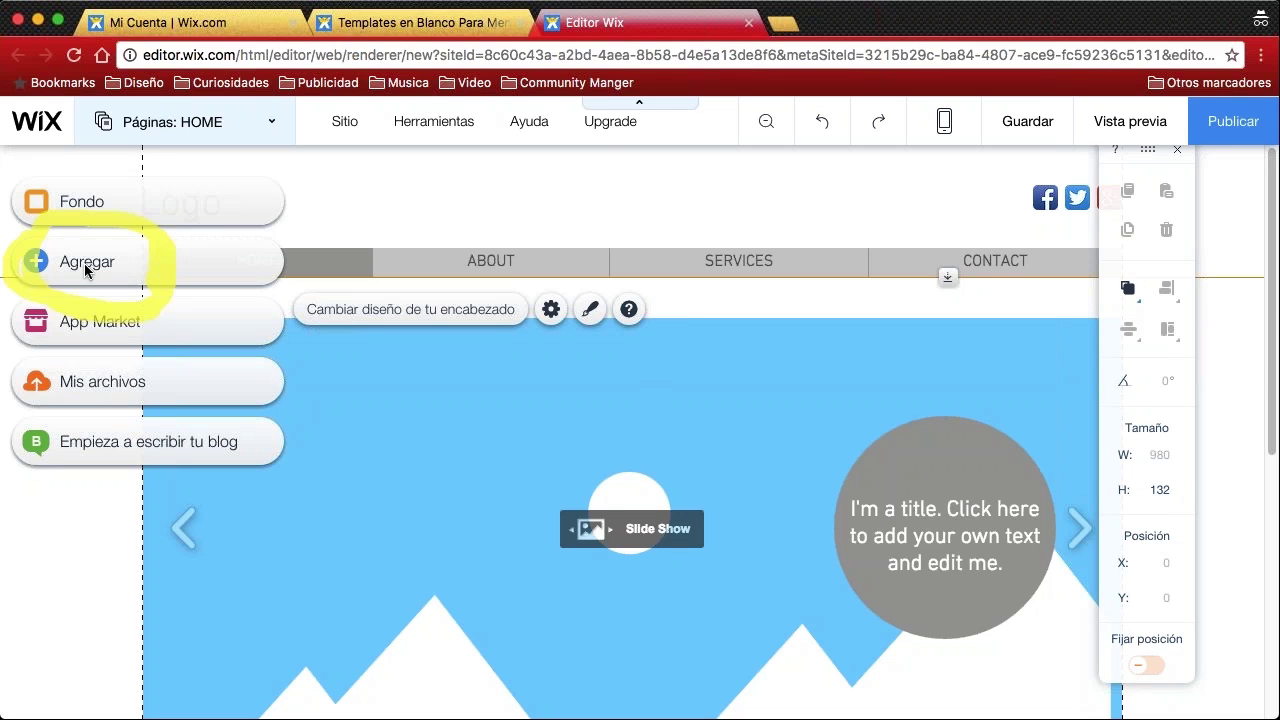
click(160, 284)
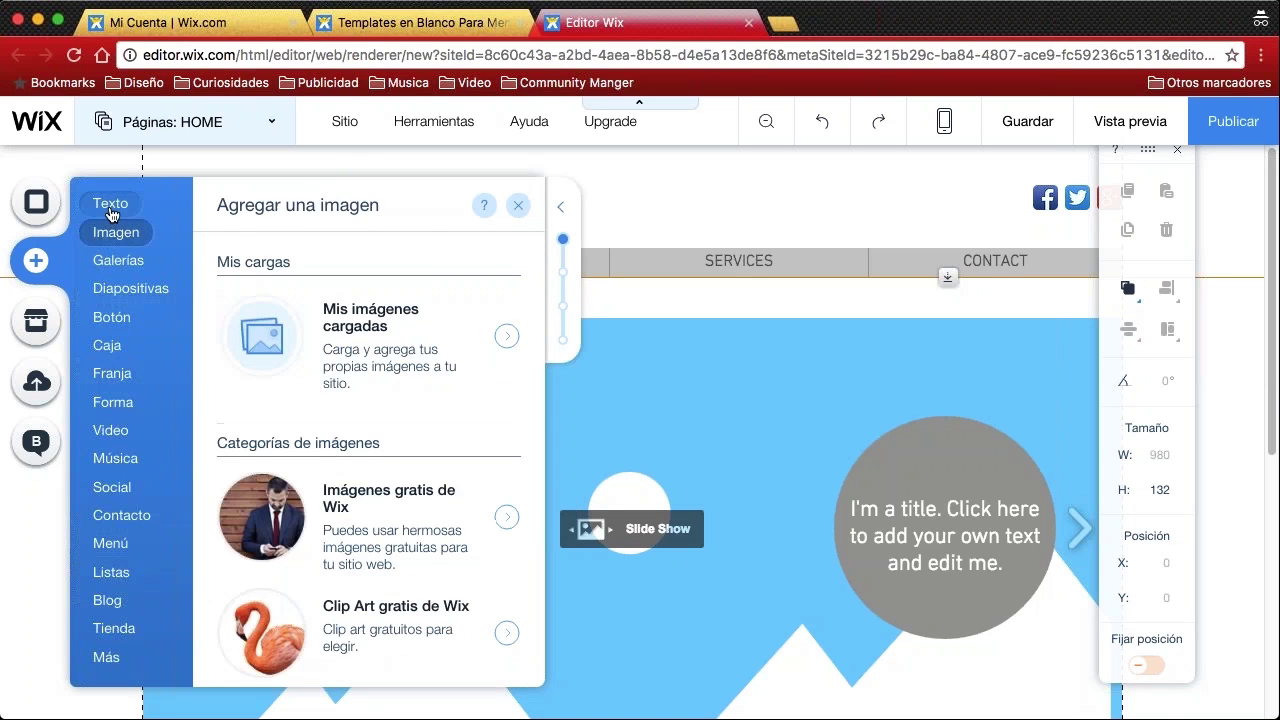
mouse_move(118, 232)
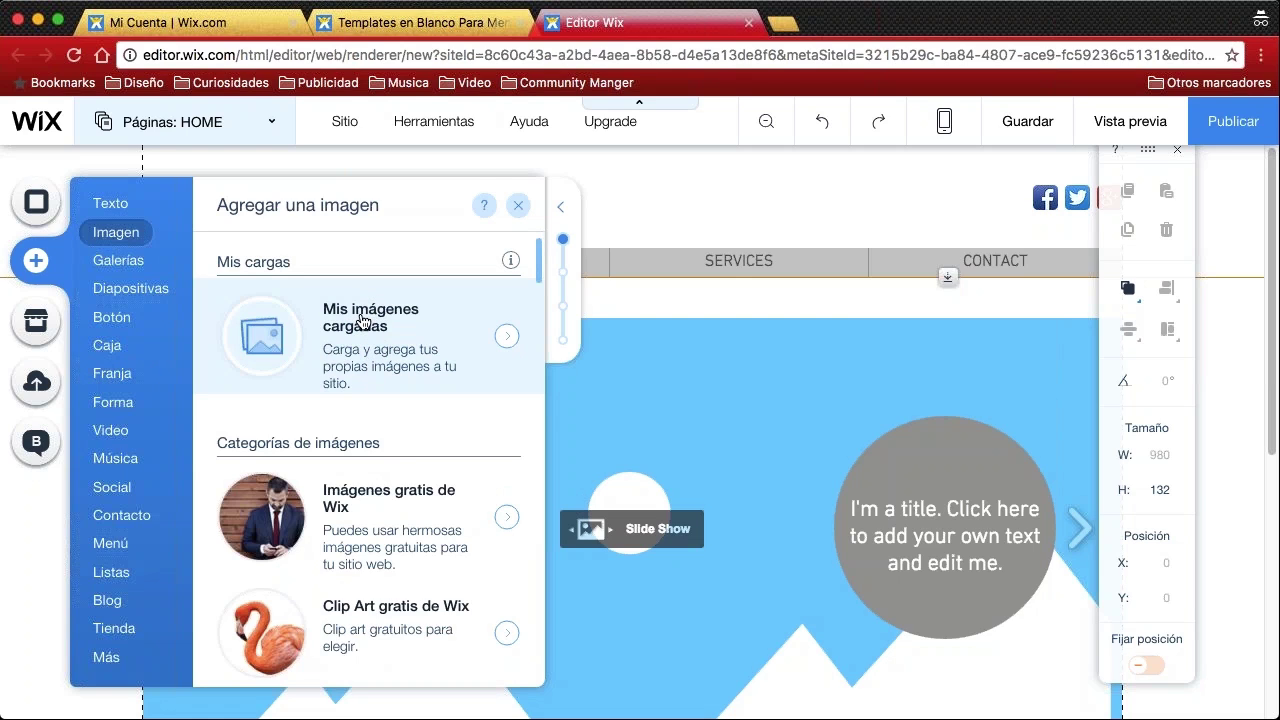
scroll(362, 320, down, 10)
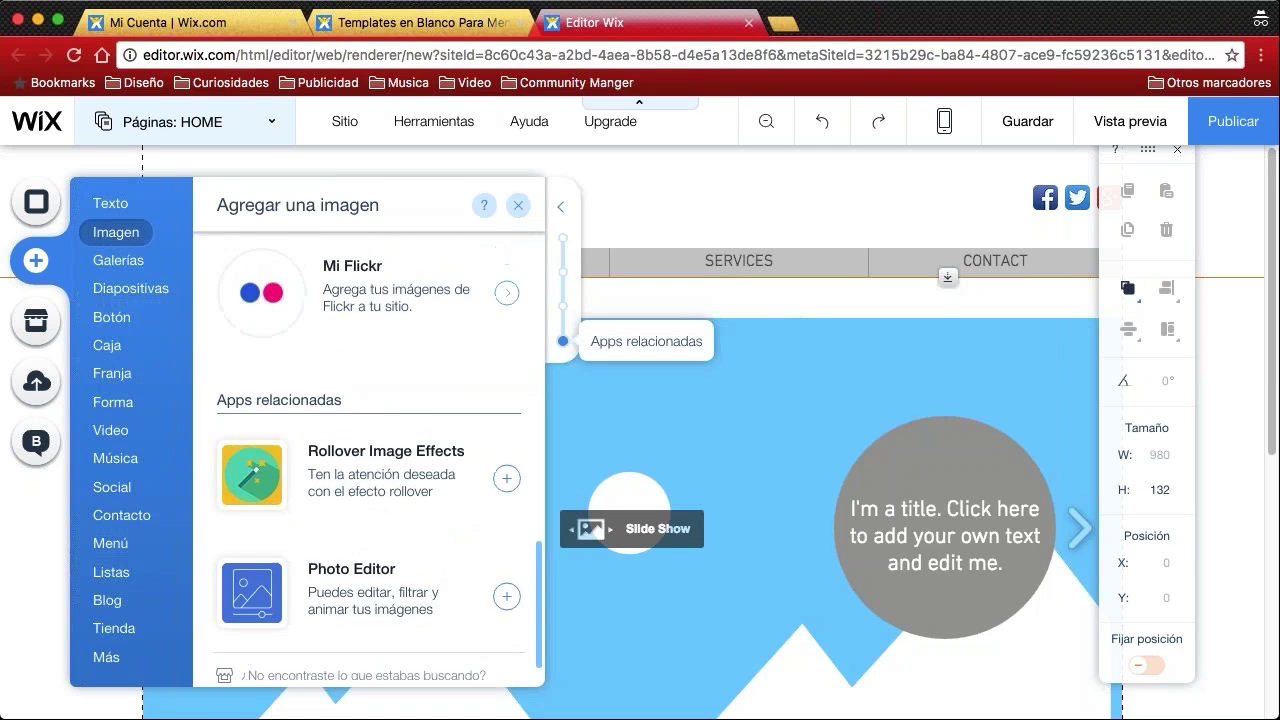
scroll(362, 320, up, 6)
scroll(355, 335, up, 5)
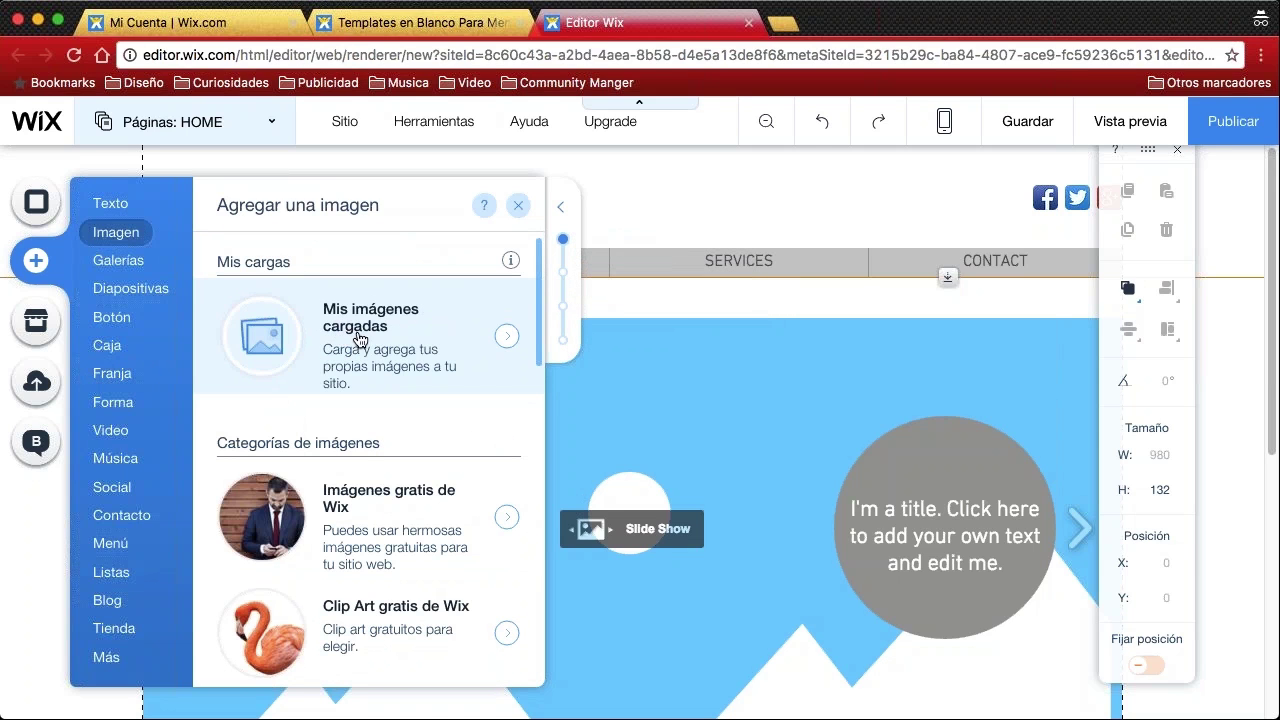
click(358, 341)
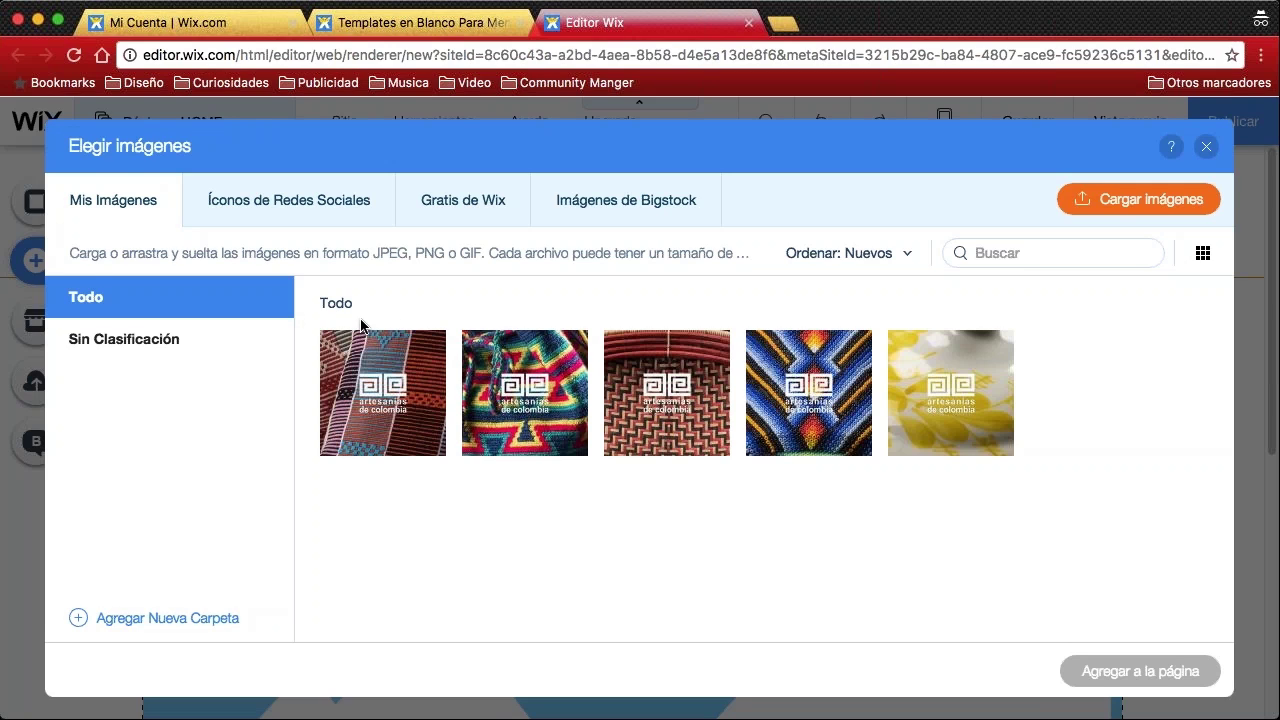
Trash each of the five uploaded images in Mis imágenes, confirming Eliminar every time
mouse_move(779, 422)
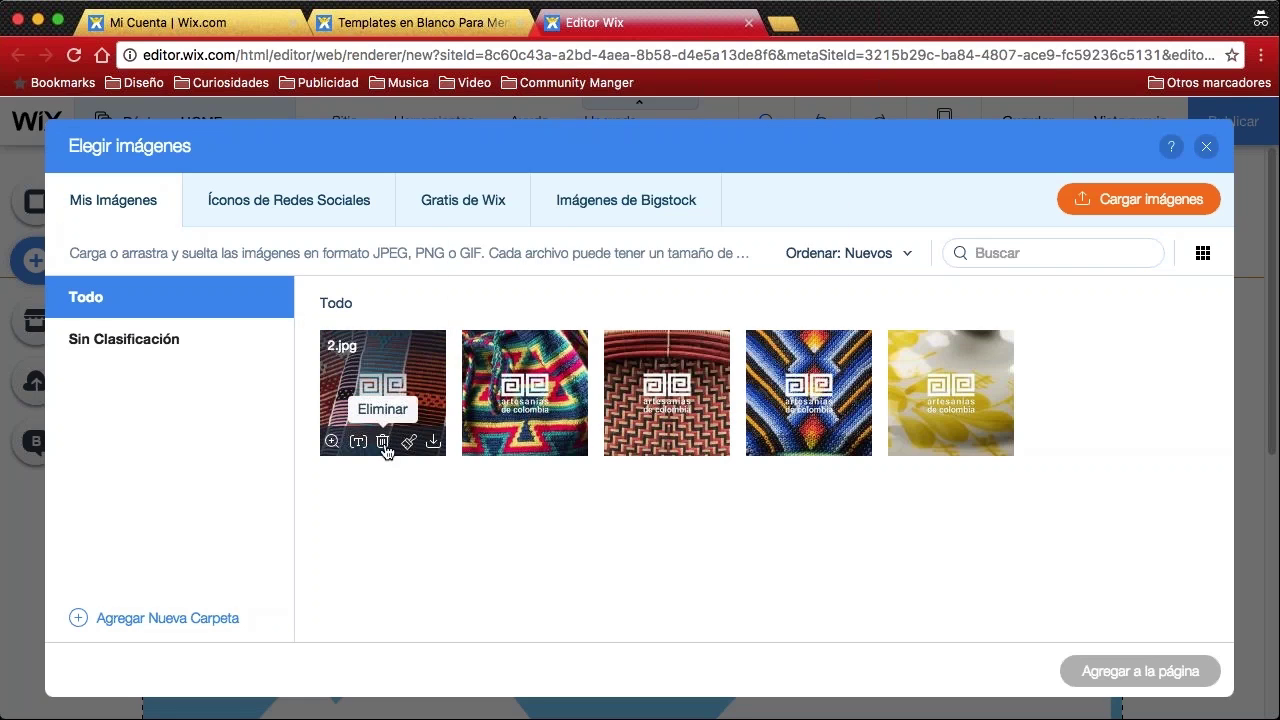
click(383, 441)
key(Return)
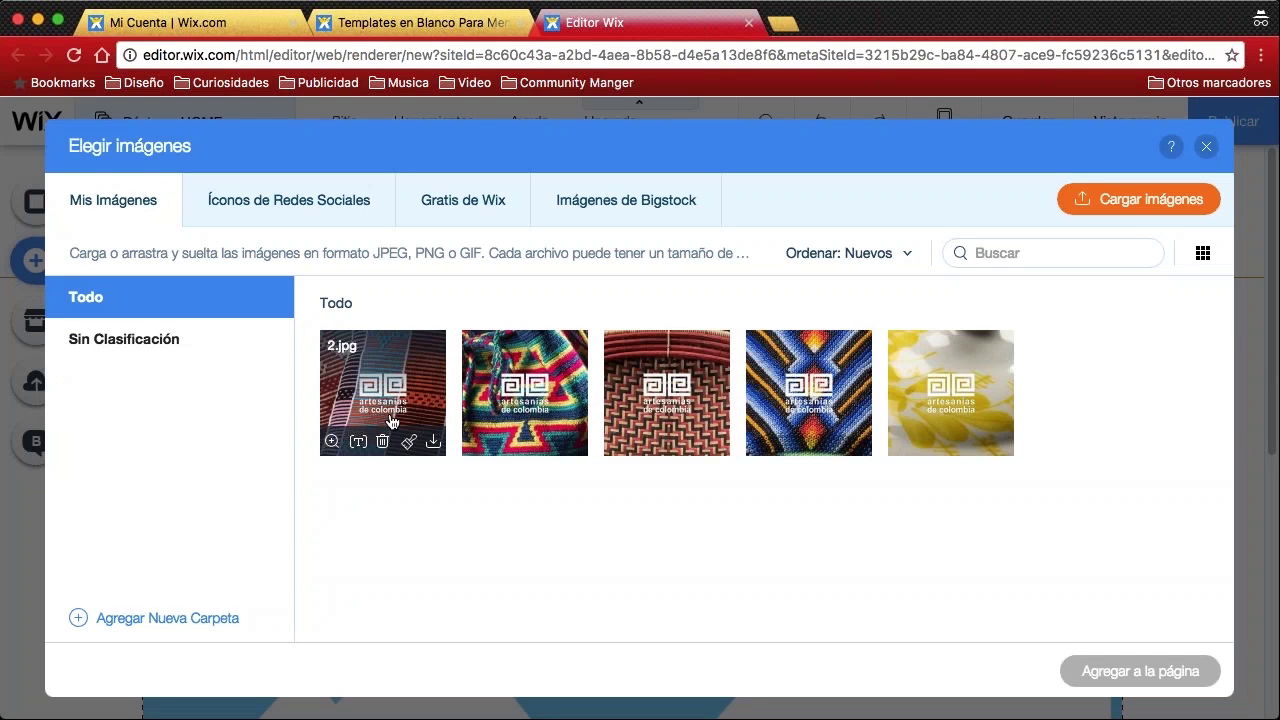
click(383, 442)
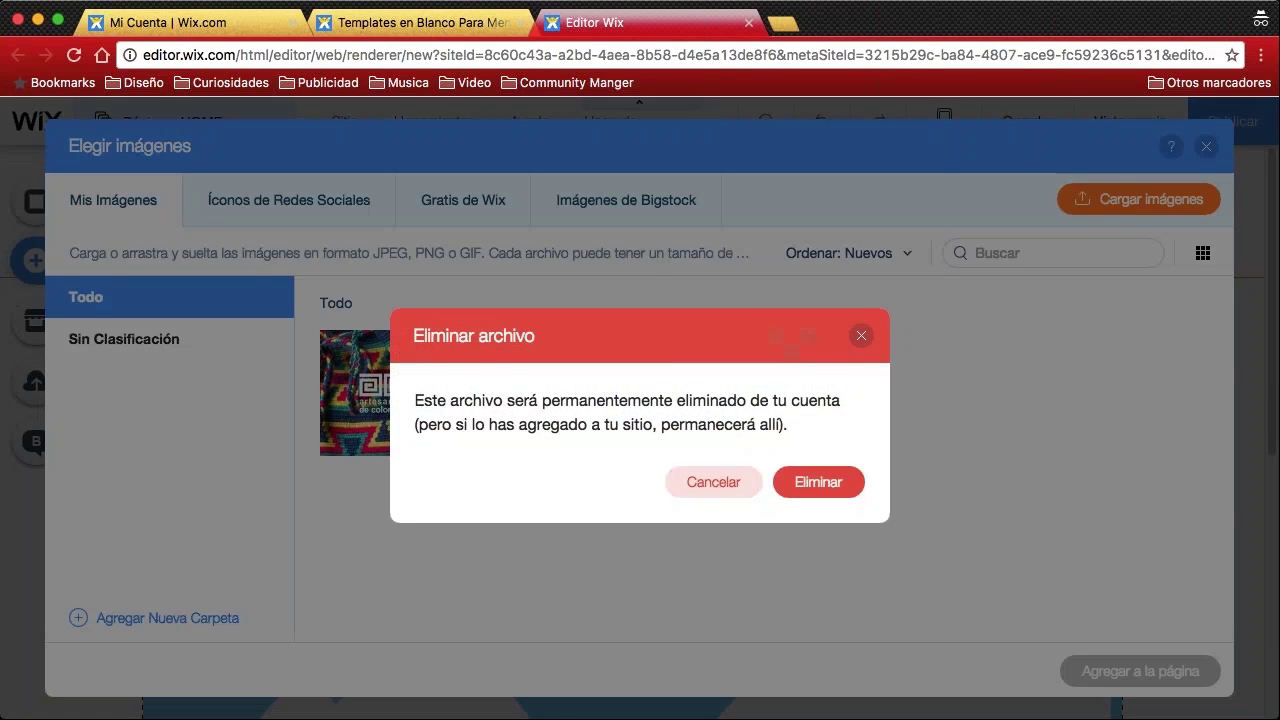
click(839, 490)
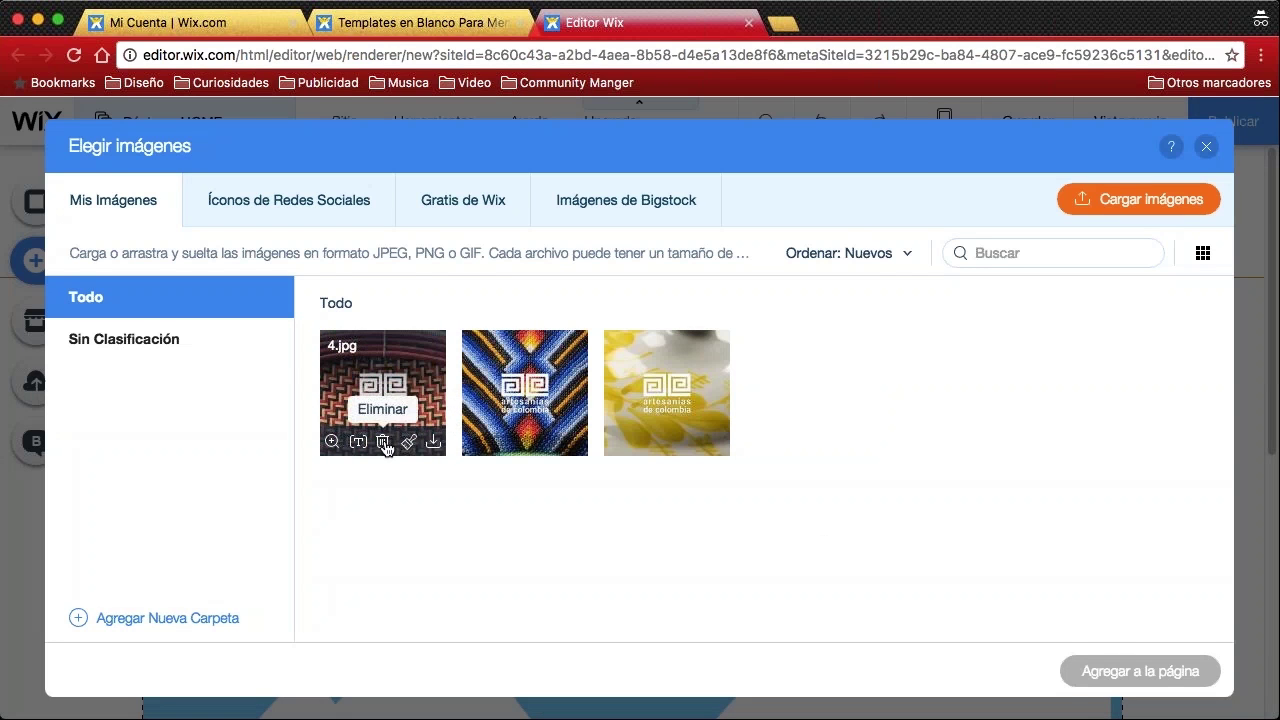
click(381, 443)
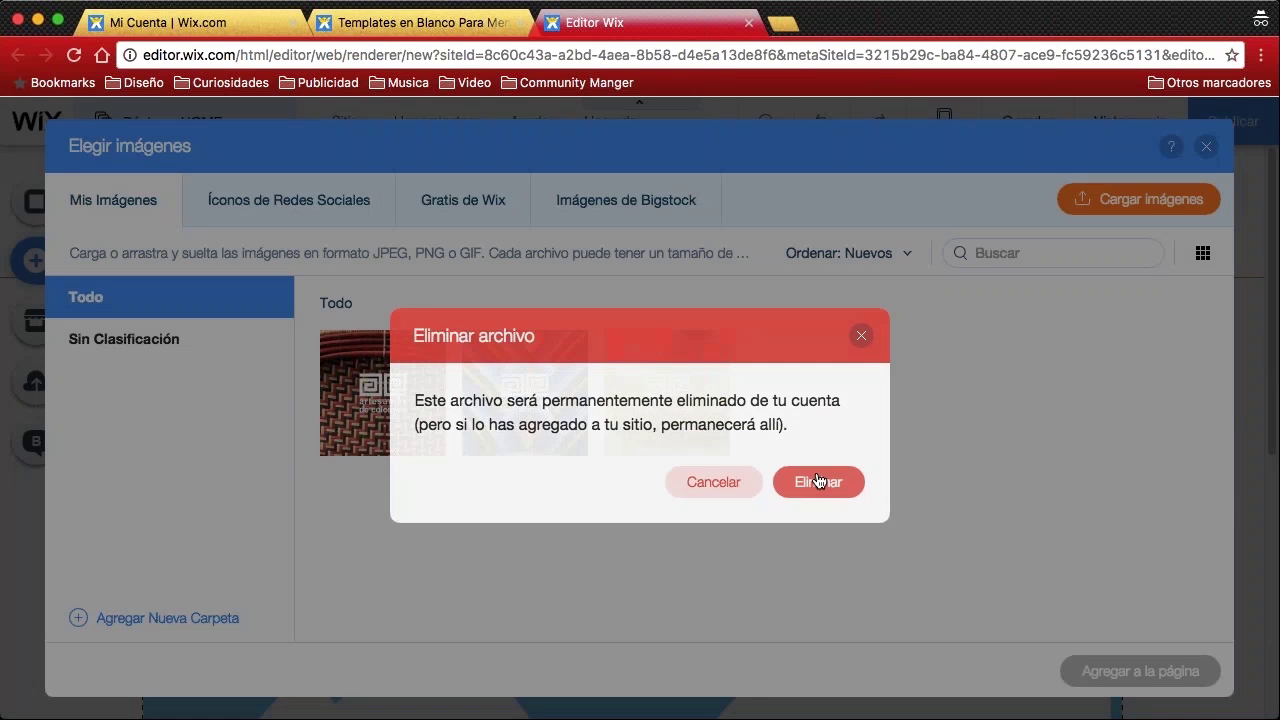
click(814, 479)
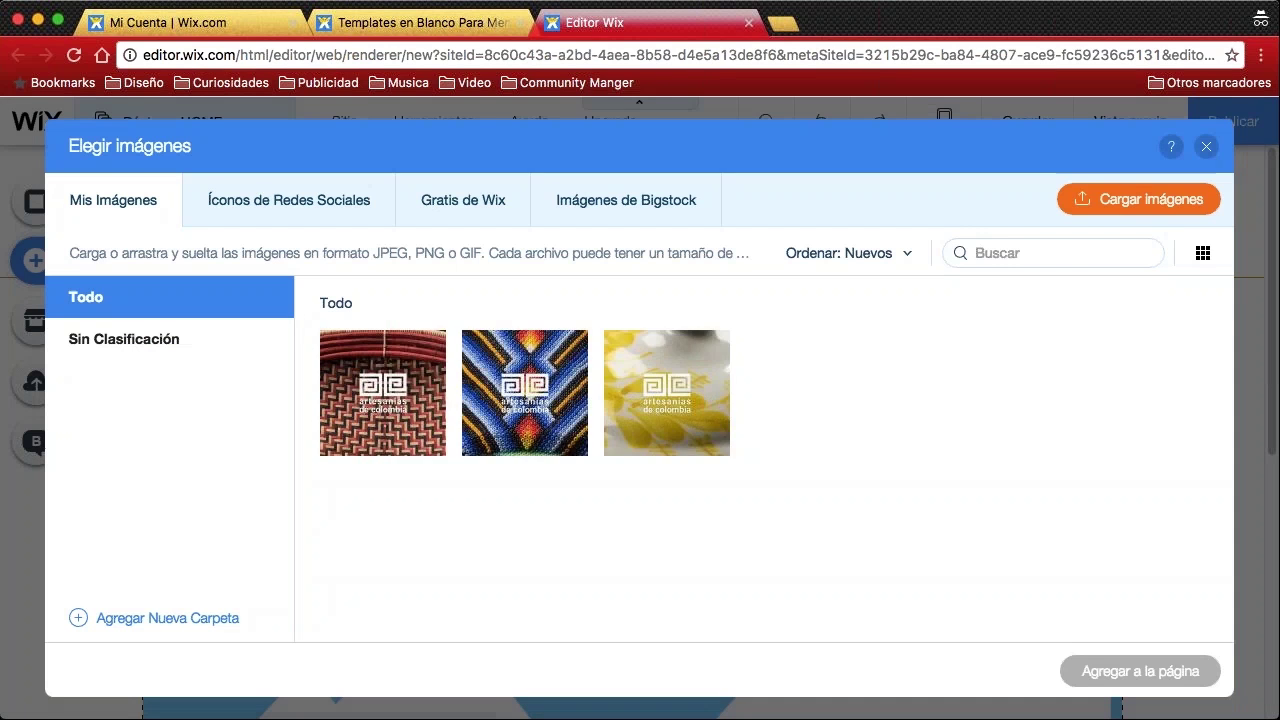
click(386, 443)
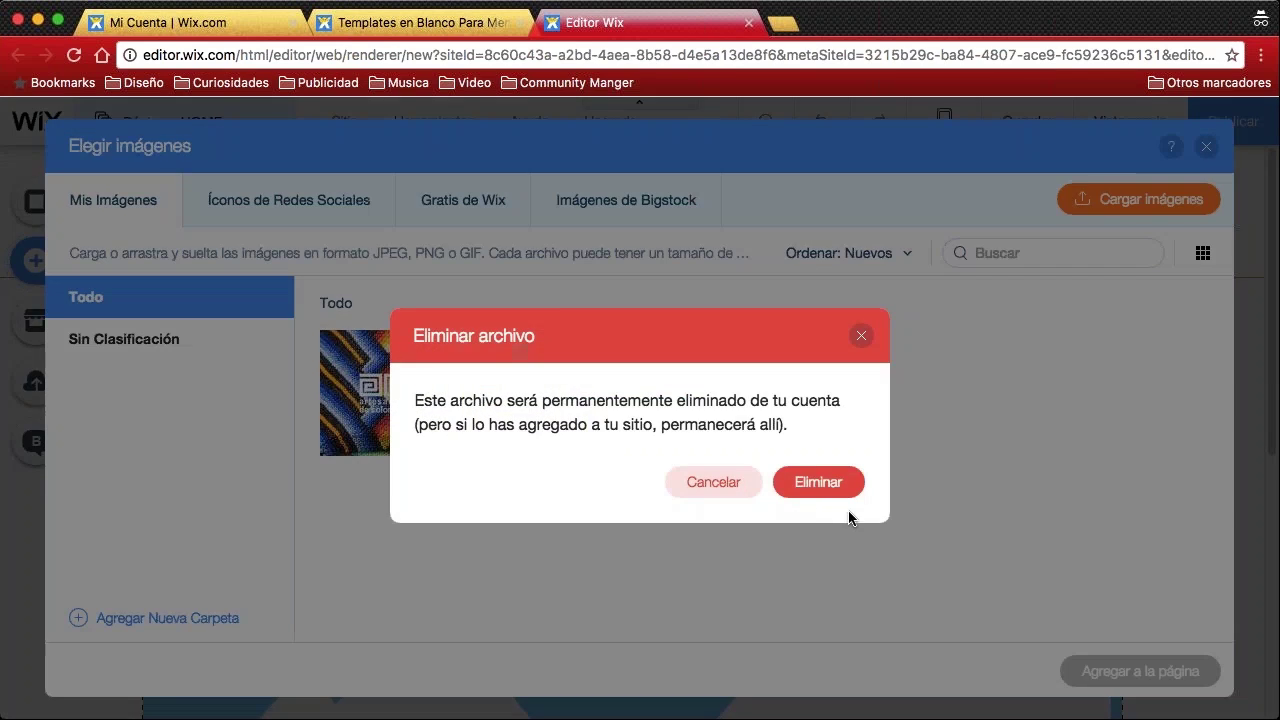
click(833, 490)
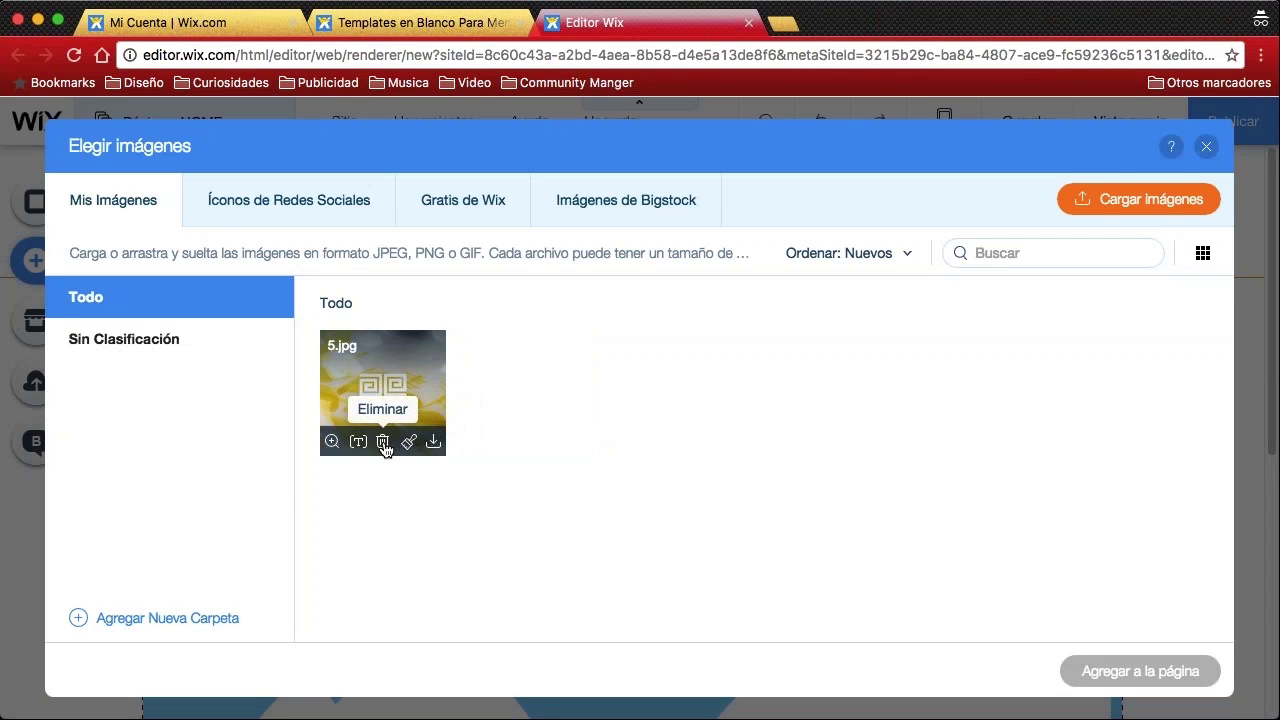
click(386, 444)
click(814, 482)
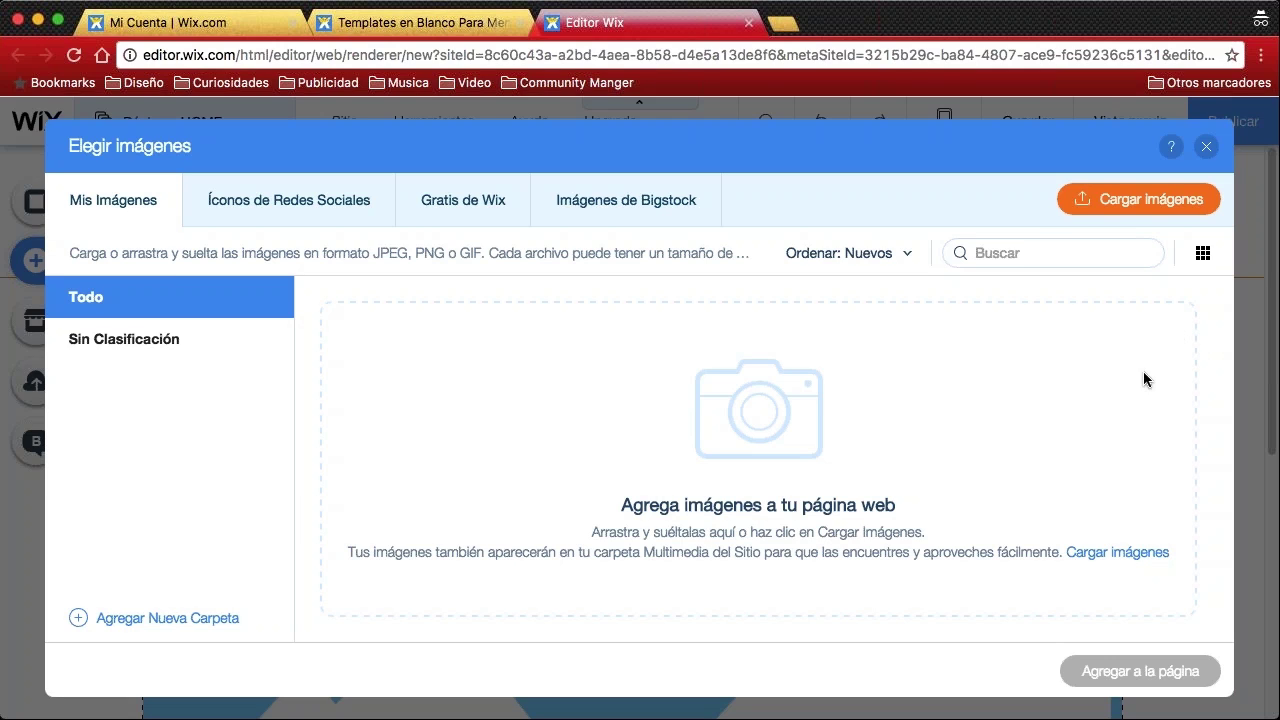
mouse_move(1045, 290)
mouse_down()
mouse_move(1120, 245)
mouse_move(1120, 388)
mouse_up()
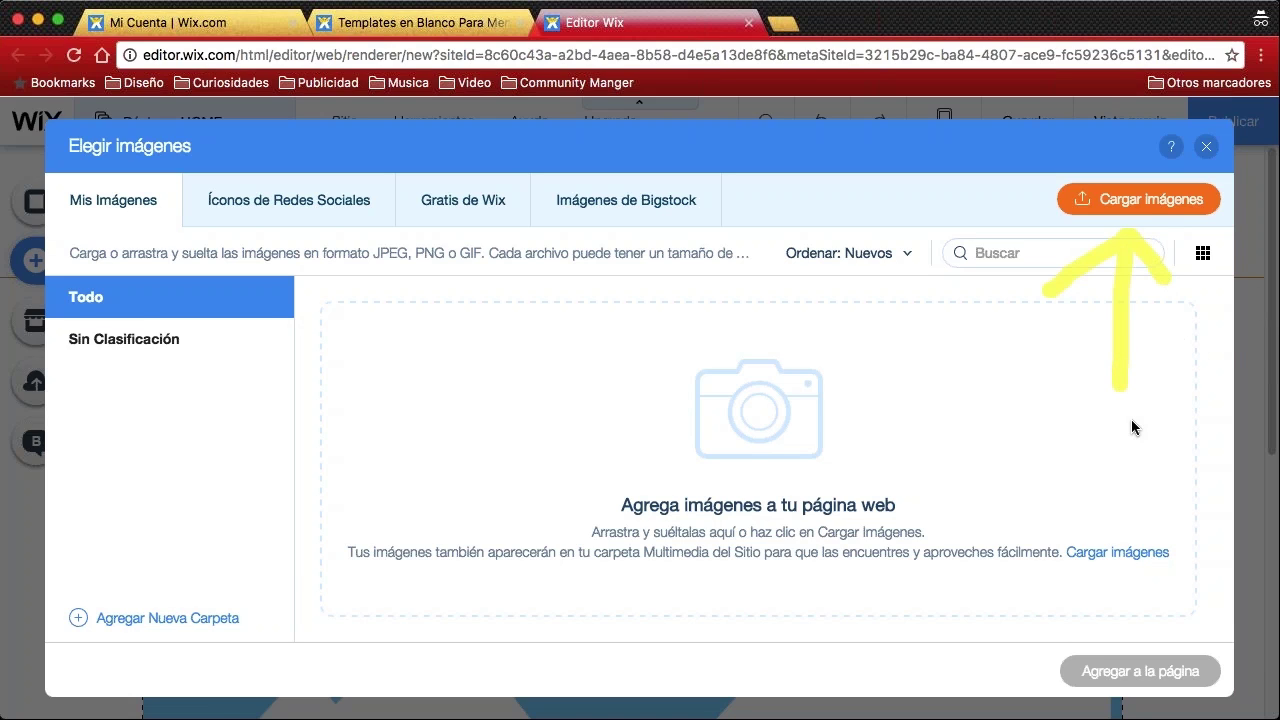
Upload the five home-page JPGs, including Banner (1).jpg and Texto 1.jpg, and close the upload summary
click(1133, 201)
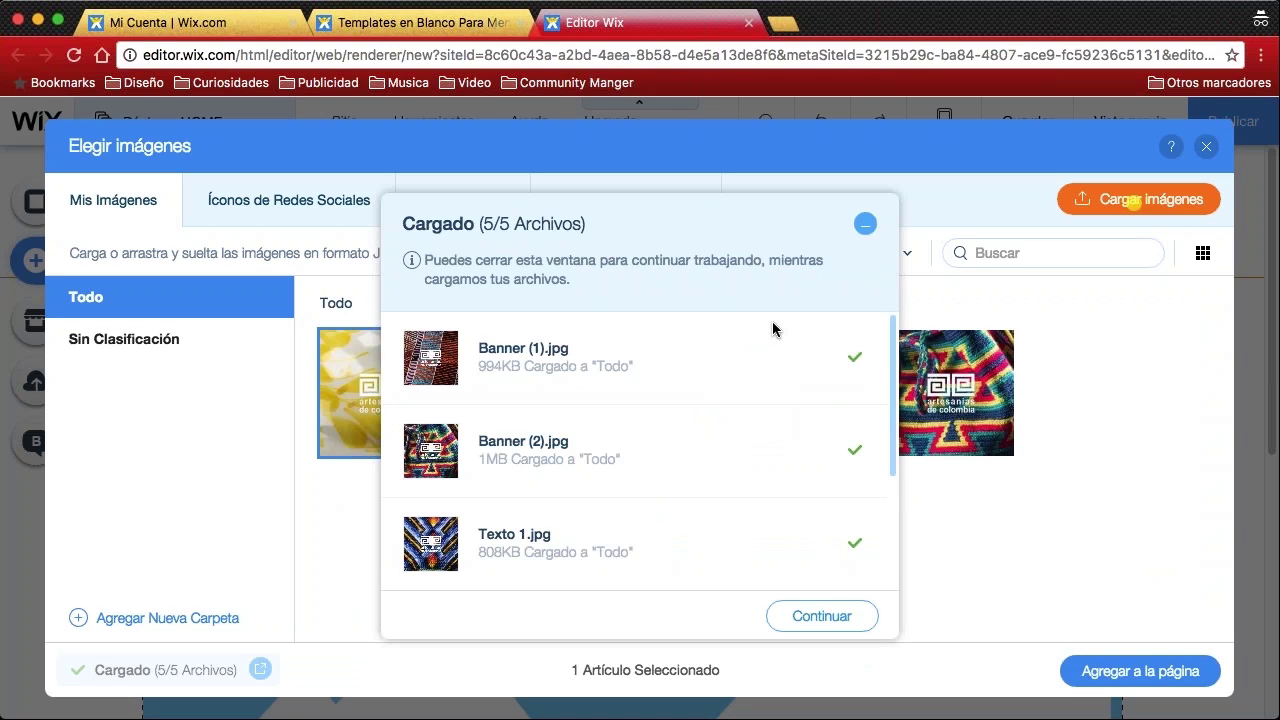
scroll(772, 321, down, 3)
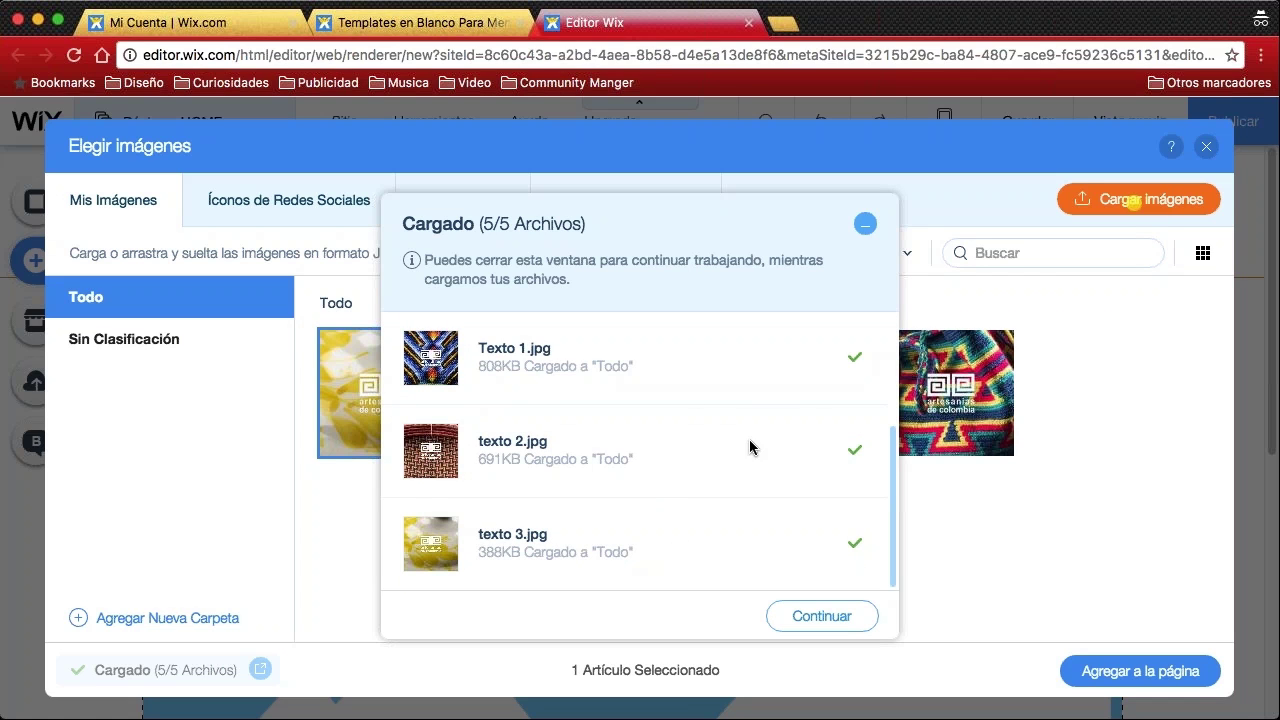
scroll(700, 448, up, 2)
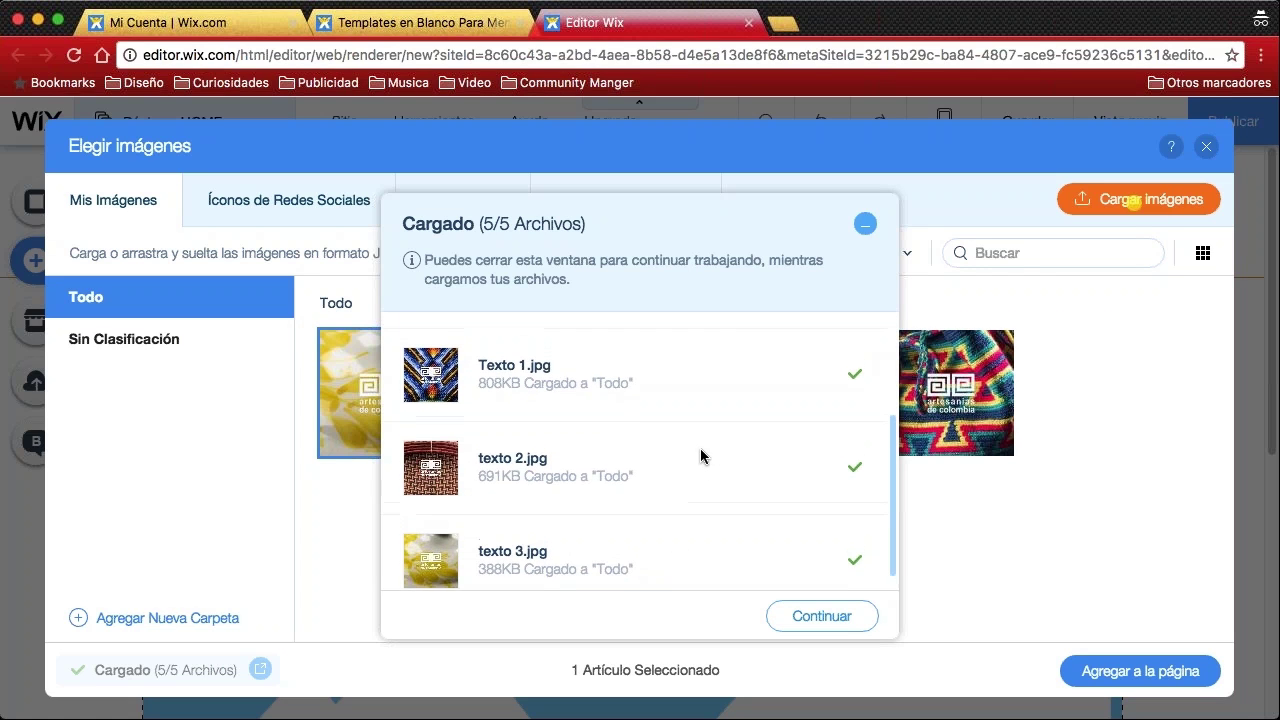
scroll(710, 455, up, 3)
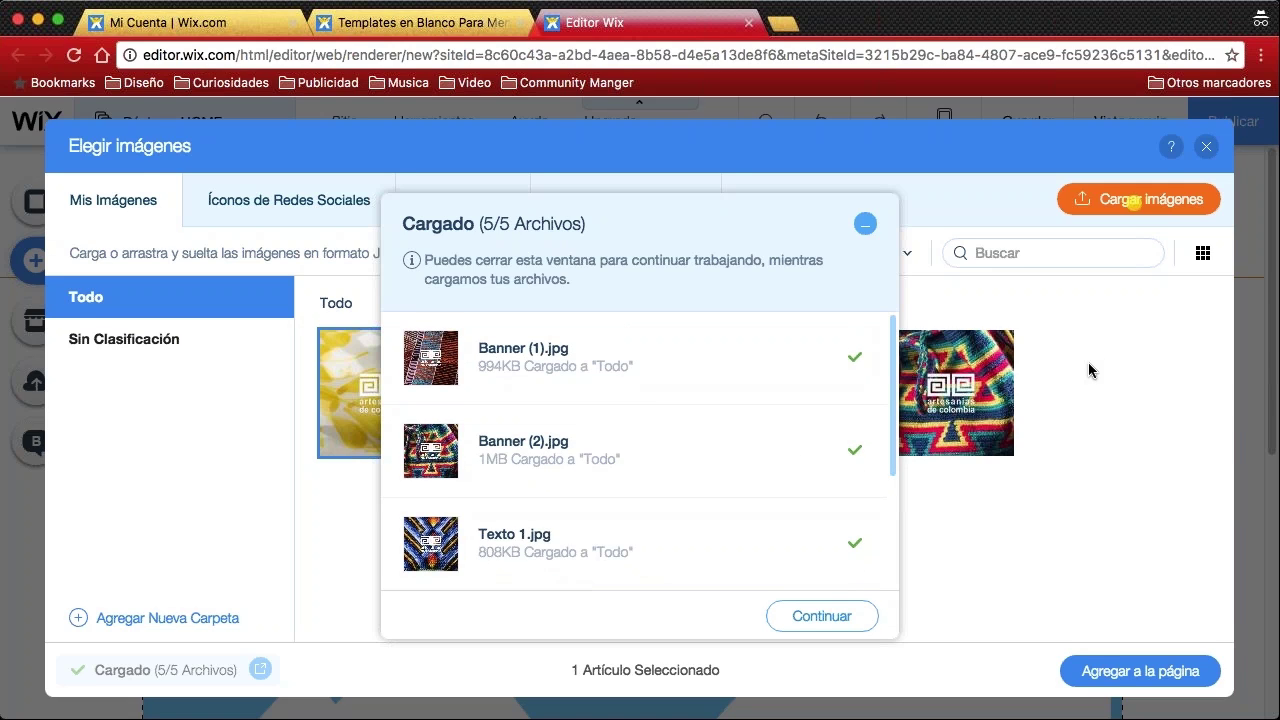
drag(843, 322, 866, 390)
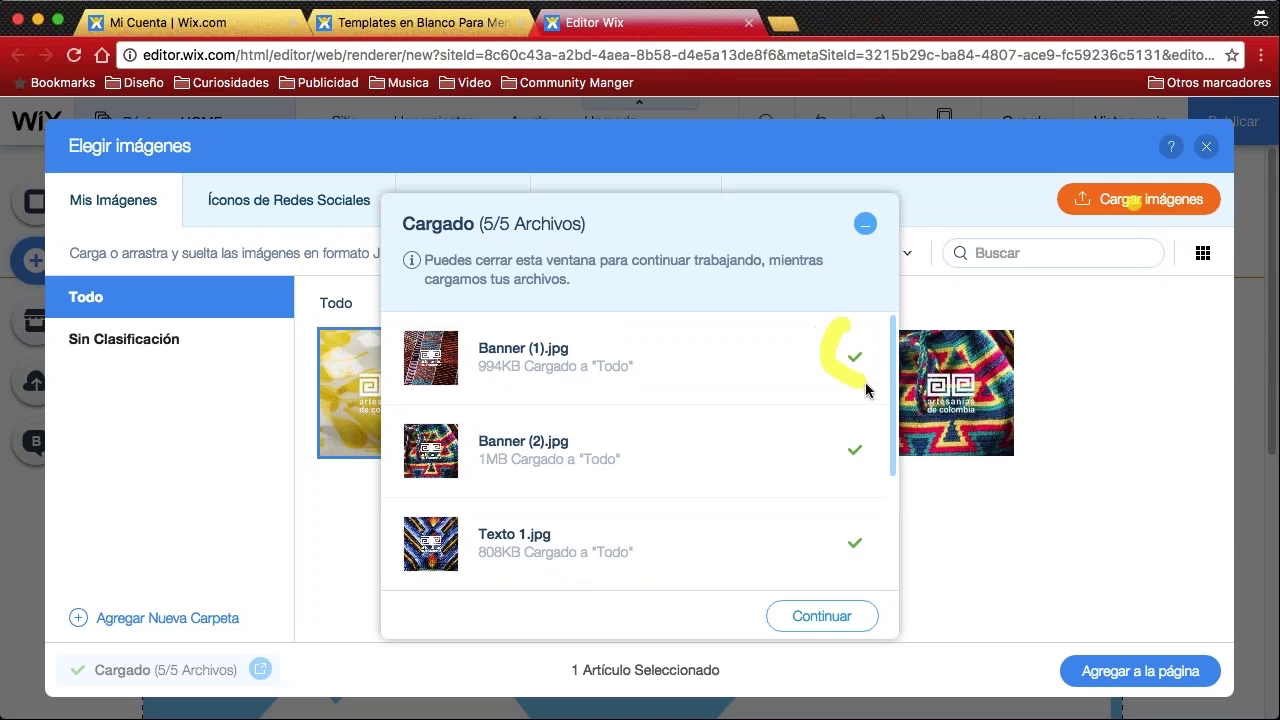
drag(883, 345, 887, 328)
mouse_move(845, 410)
mouse_down()
mouse_move(840, 475)
mouse_move(890, 440)
mouse_up()
drag(807, 406, 830, 440)
mouse_move(862, 513)
mouse_down()
mouse_move(850, 535)
mouse_move(867, 511)
mouse_up()
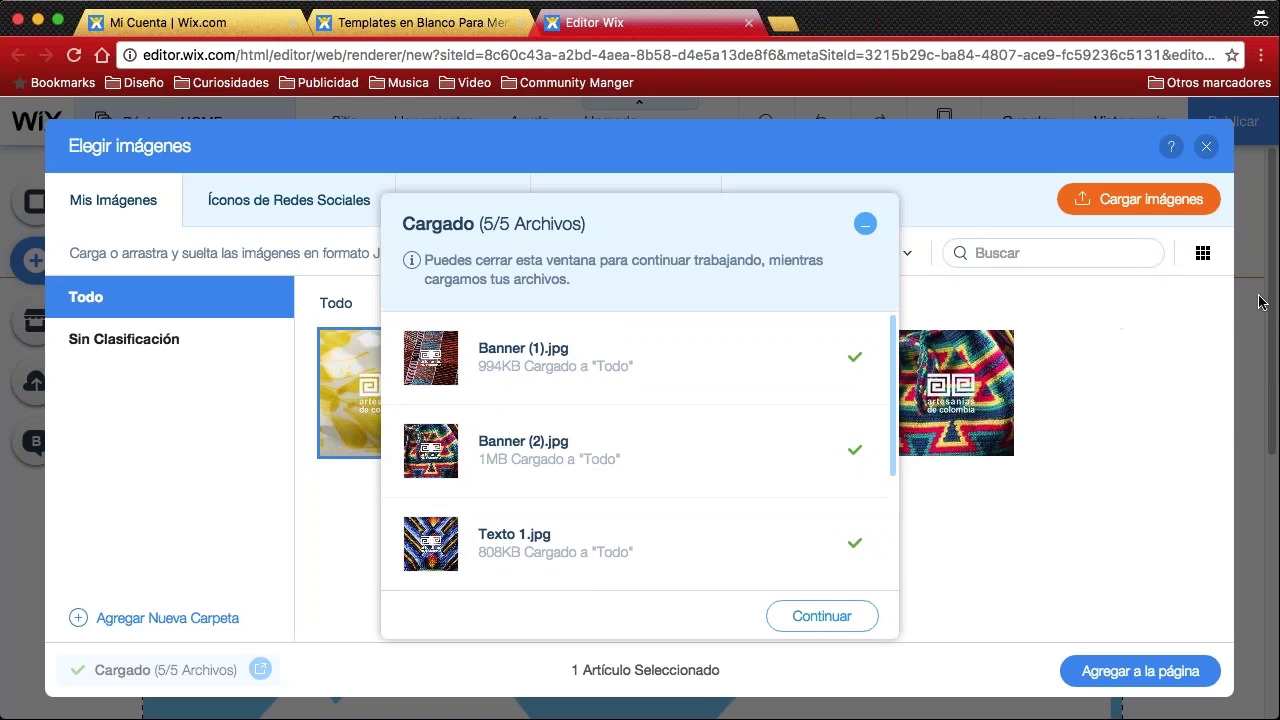
click(812, 616)
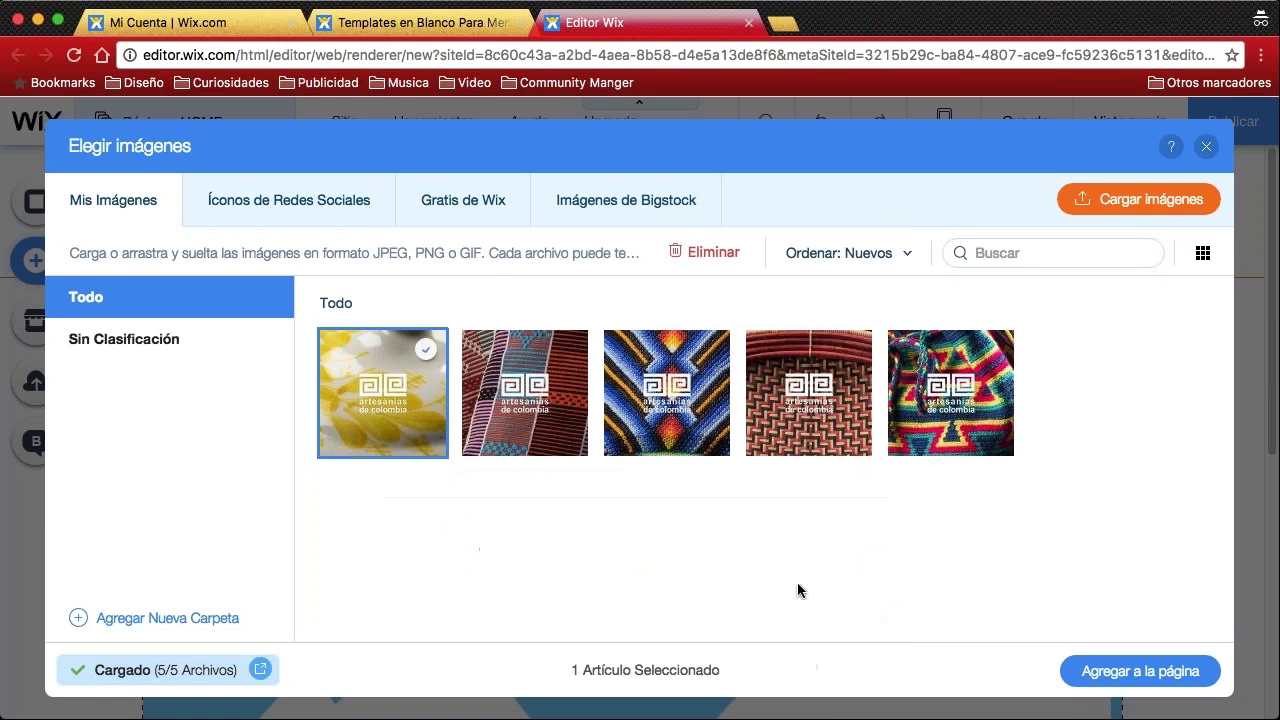
Deselect Banner (1).jpg and upload the three Artesanías-logo PNG files
mouse_move(352, 378)
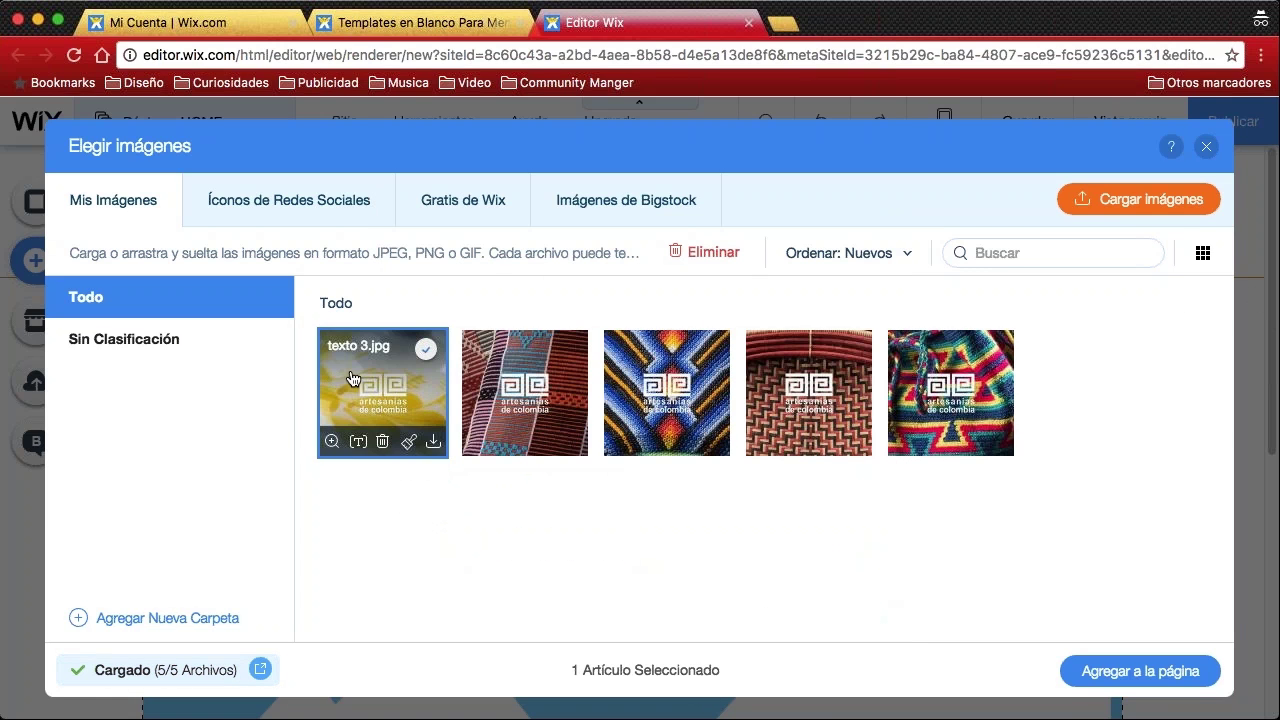
mouse_move(489, 383)
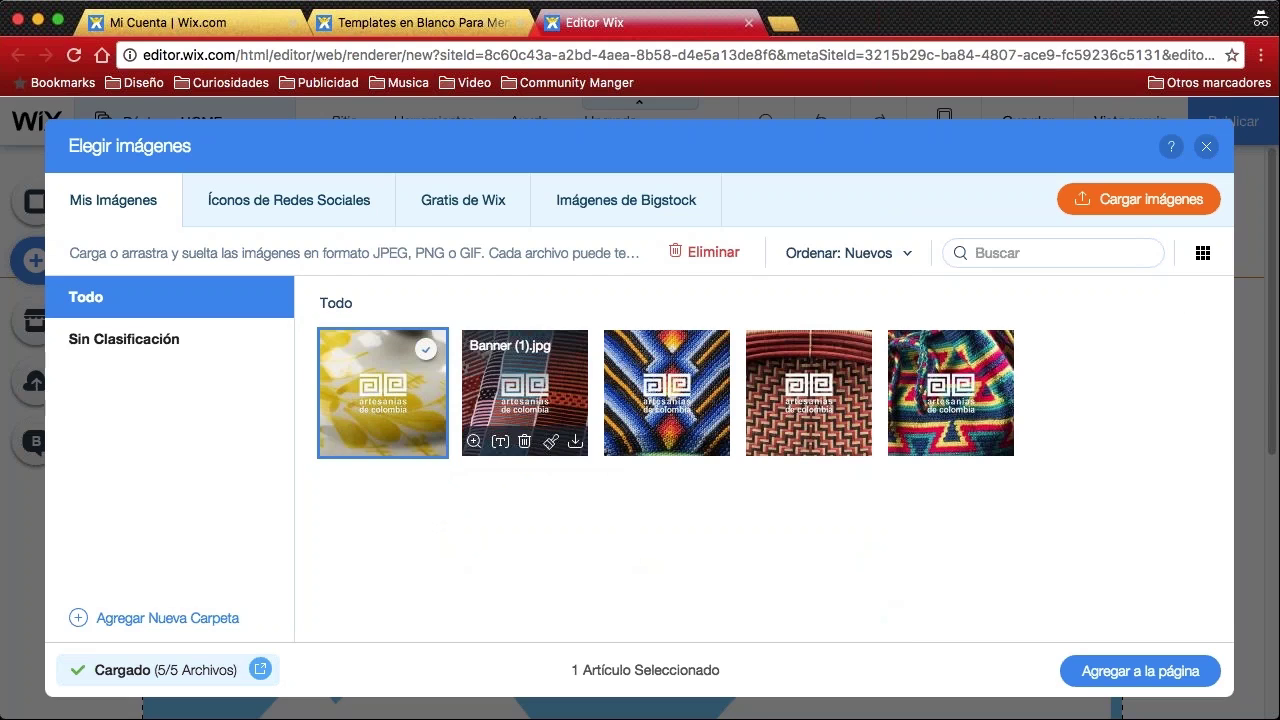
click(497, 392)
click(429, 407)
click(525, 395)
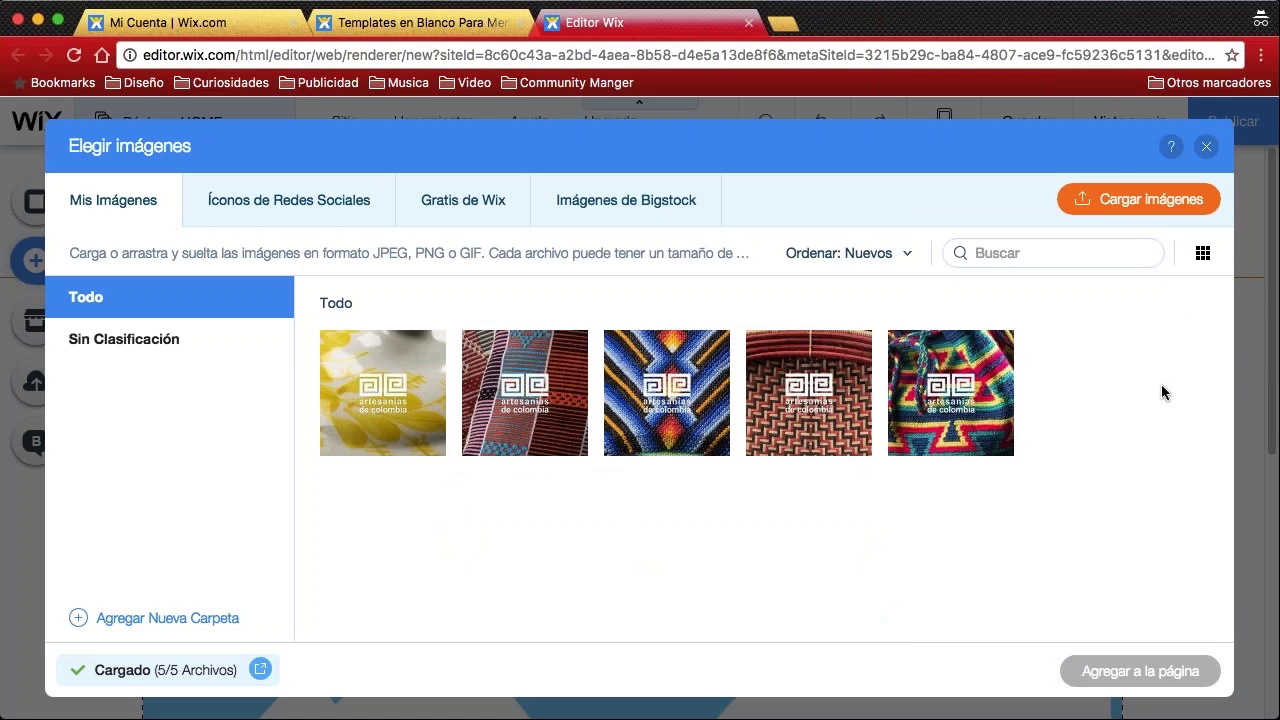
click(1130, 205)
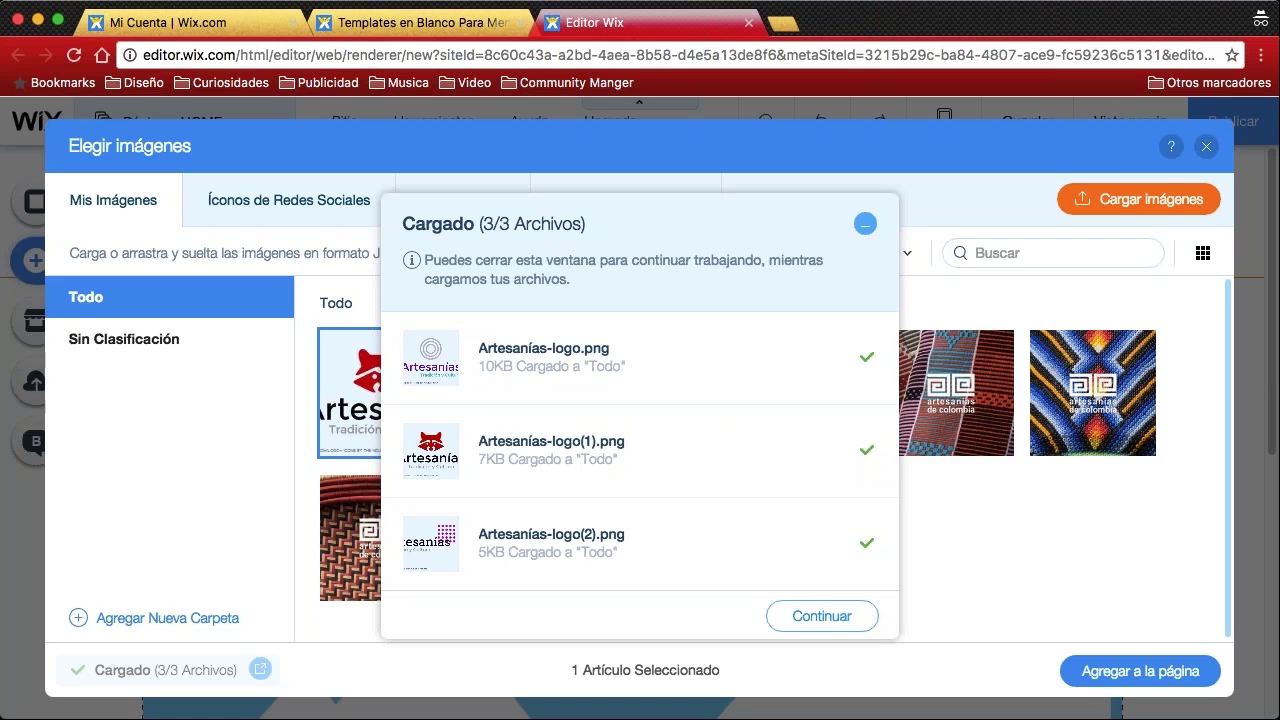
Close the upload summary and clear the trial selection of the new logos
click(836, 616)
click(555, 400)
shift+click(679, 396)
click(569, 349)
click(709, 349)
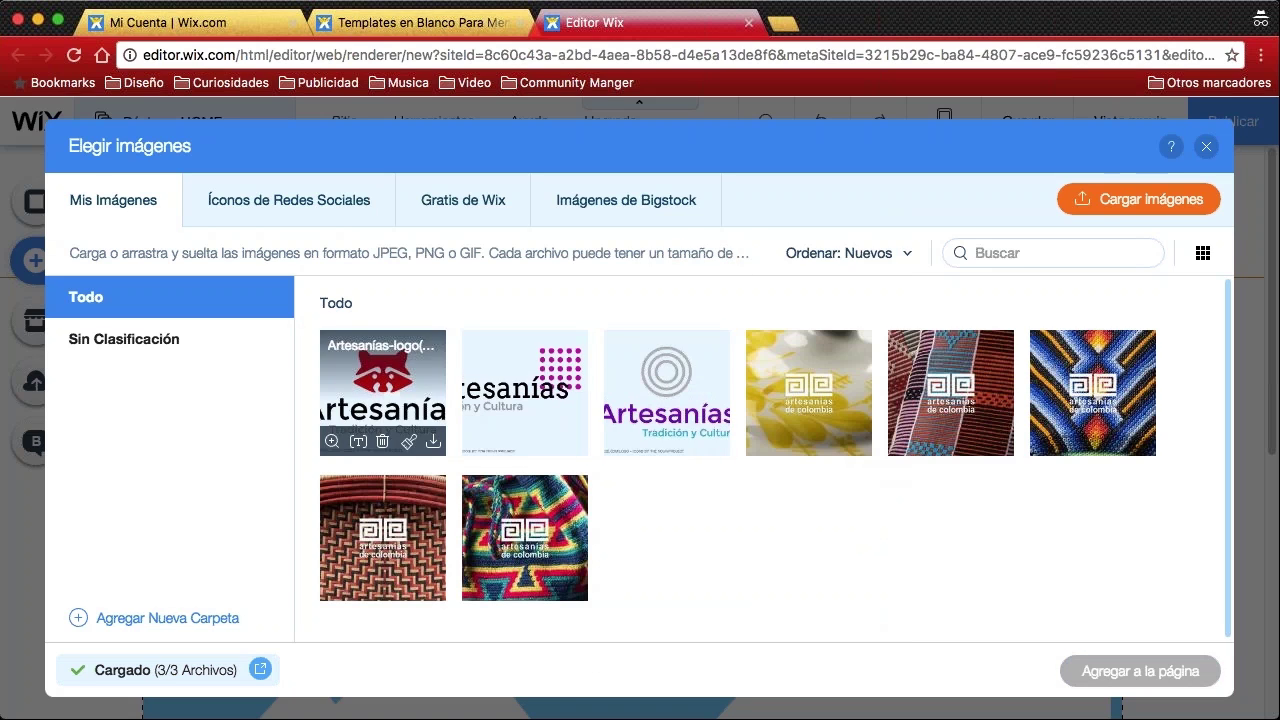
mouse_move(382, 441)
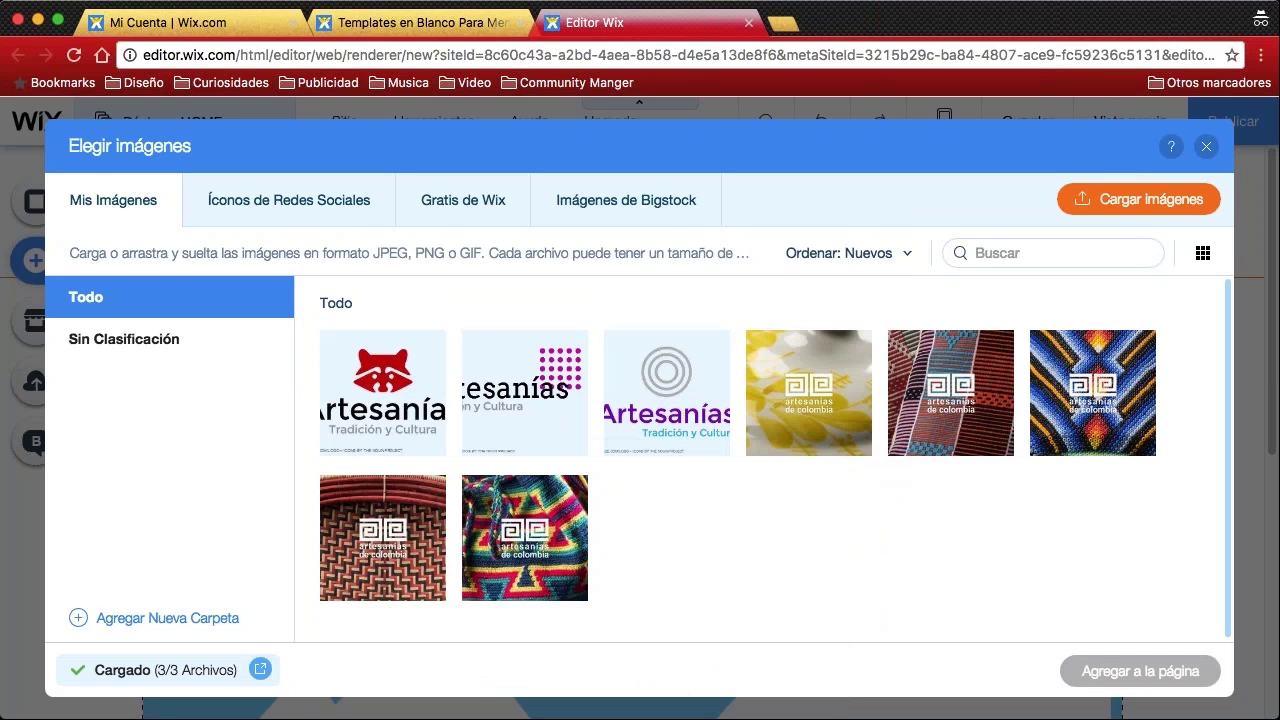
mouse_move(642, 444)
Select only the red raccoon Artesanías logo and add it to the page
click(378, 389)
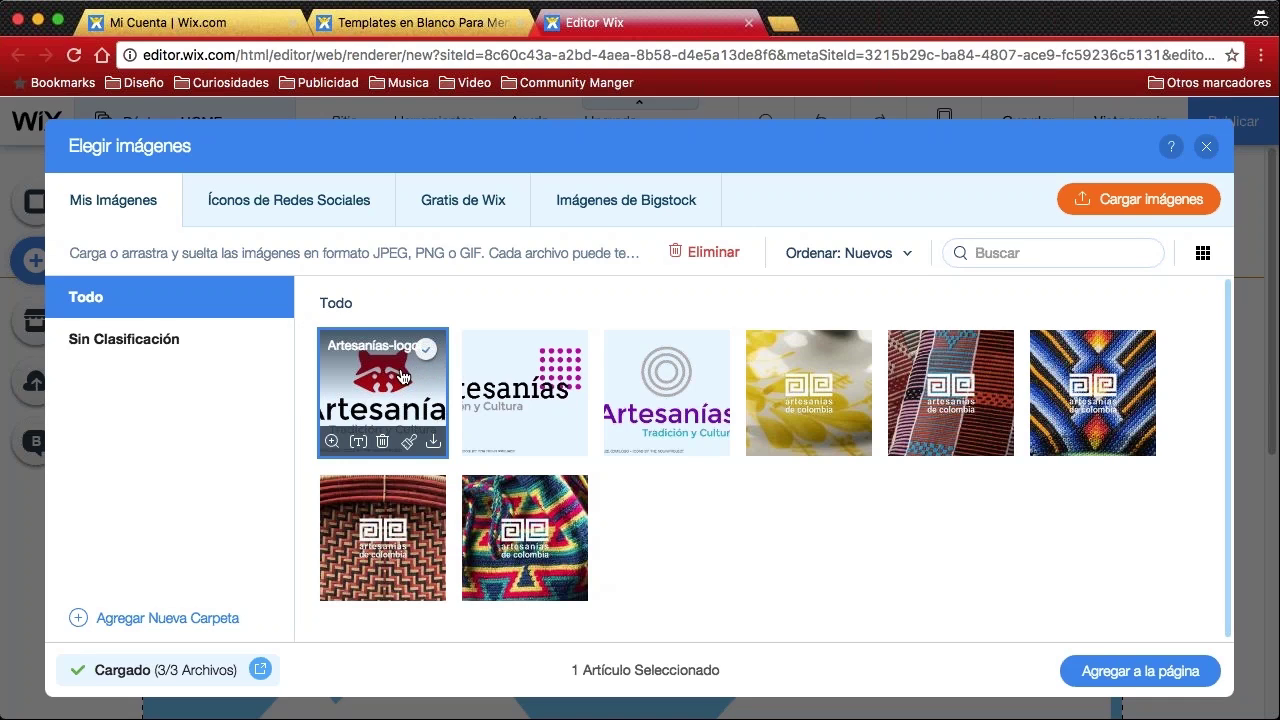
click(518, 374)
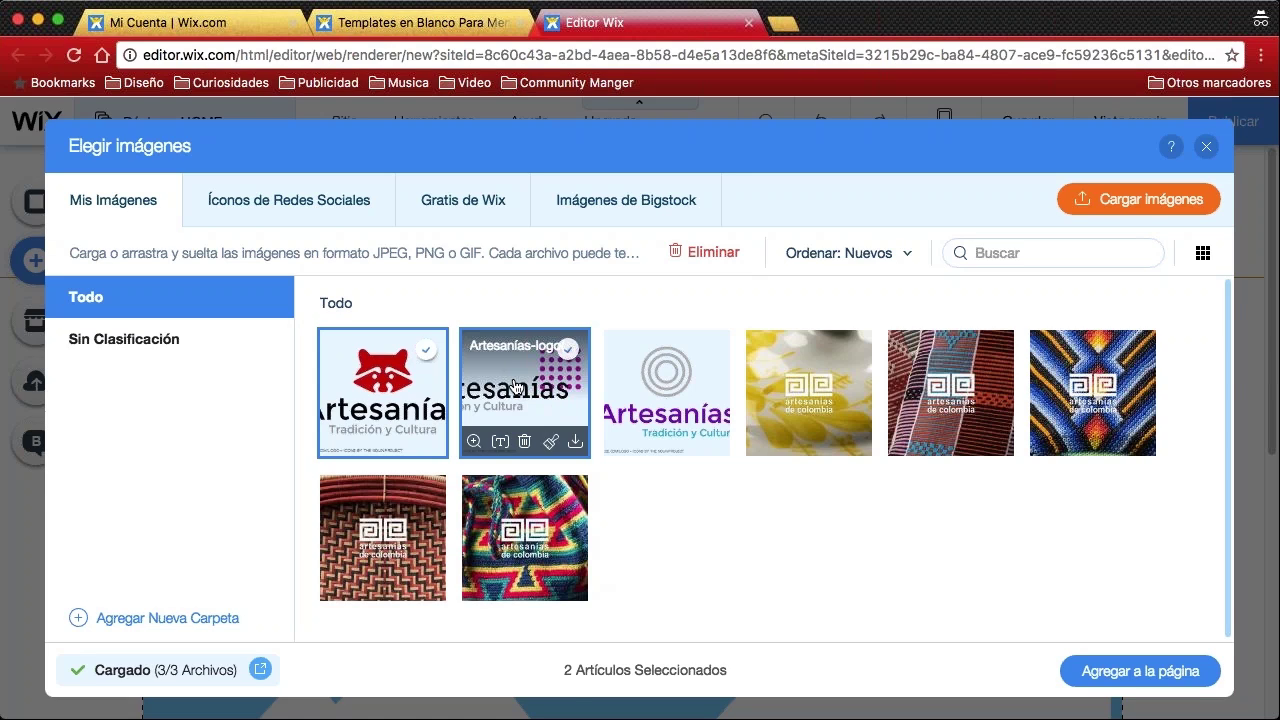
click(513, 386)
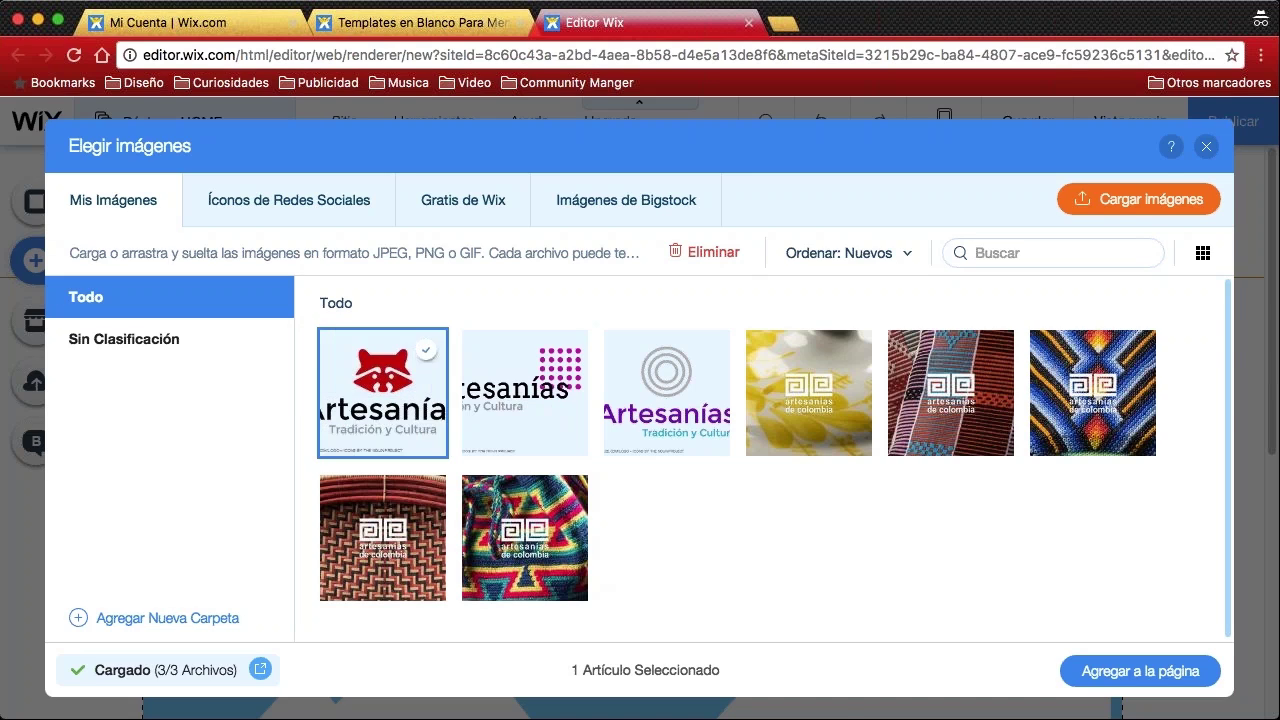
click(1123, 678)
click(1138, 675)
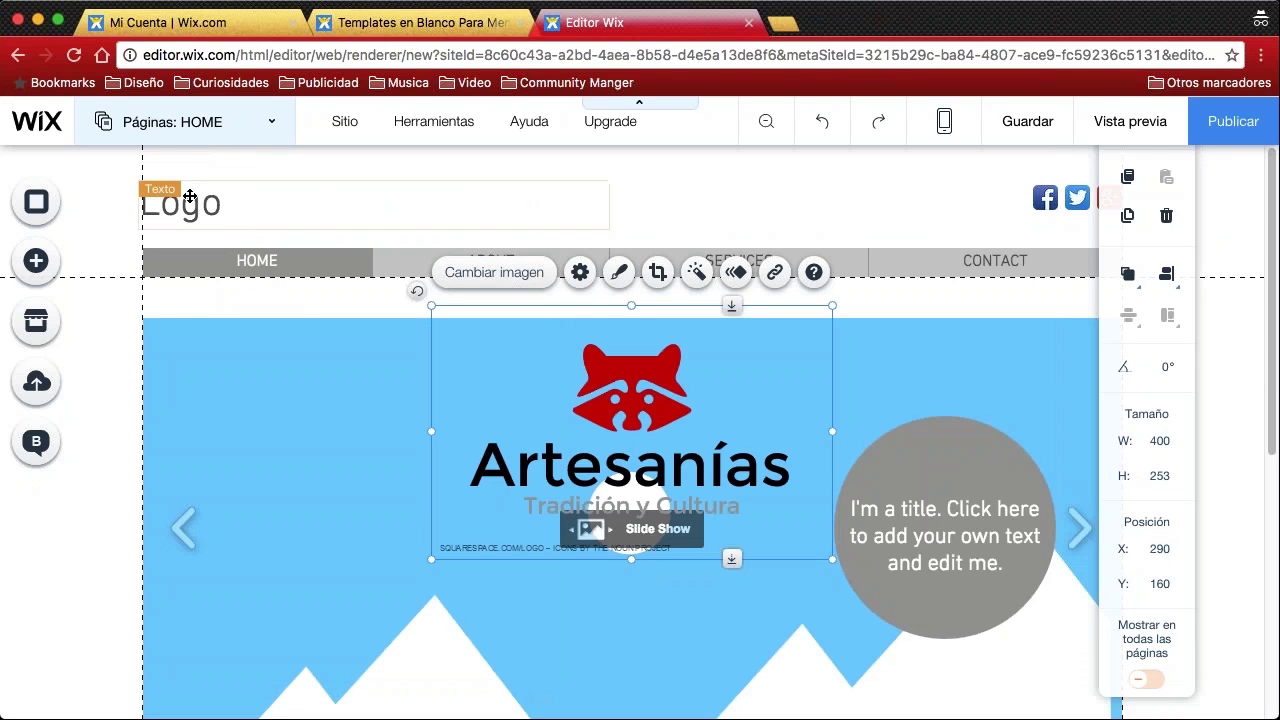
Resize the raccoon logo image on the home page to 229 × 149
click(705, 214)
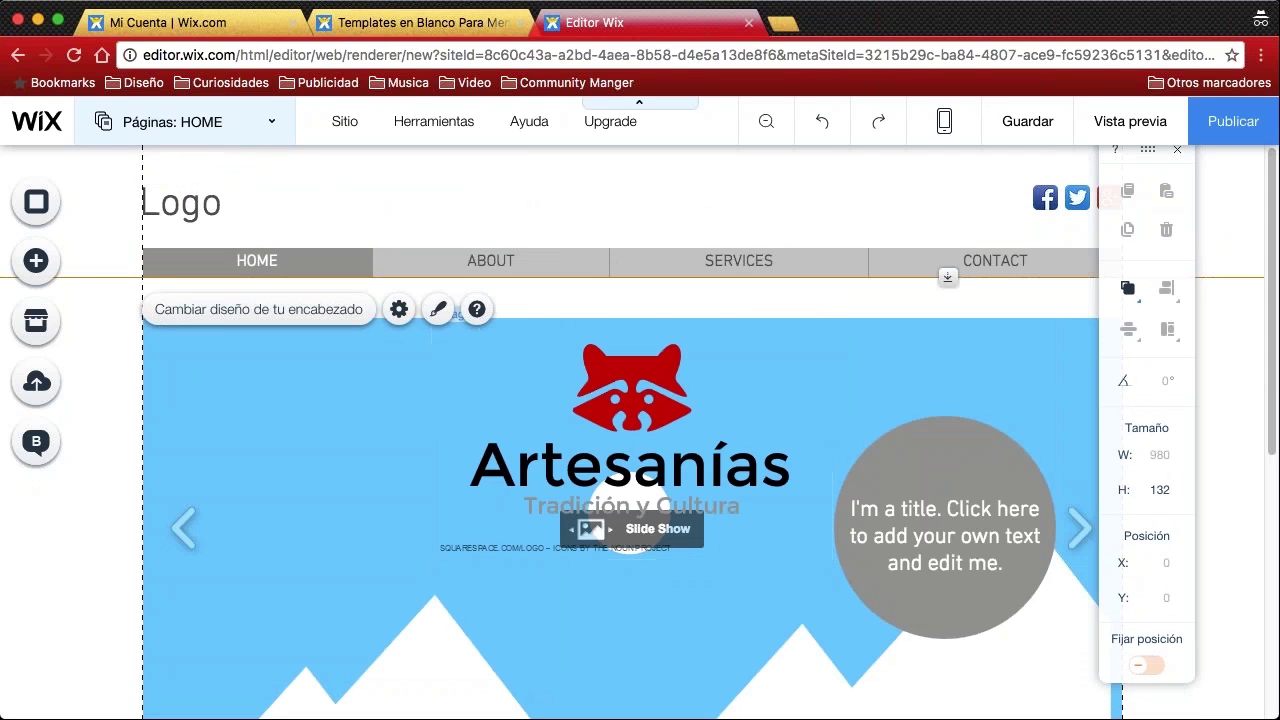
click(641, 410)
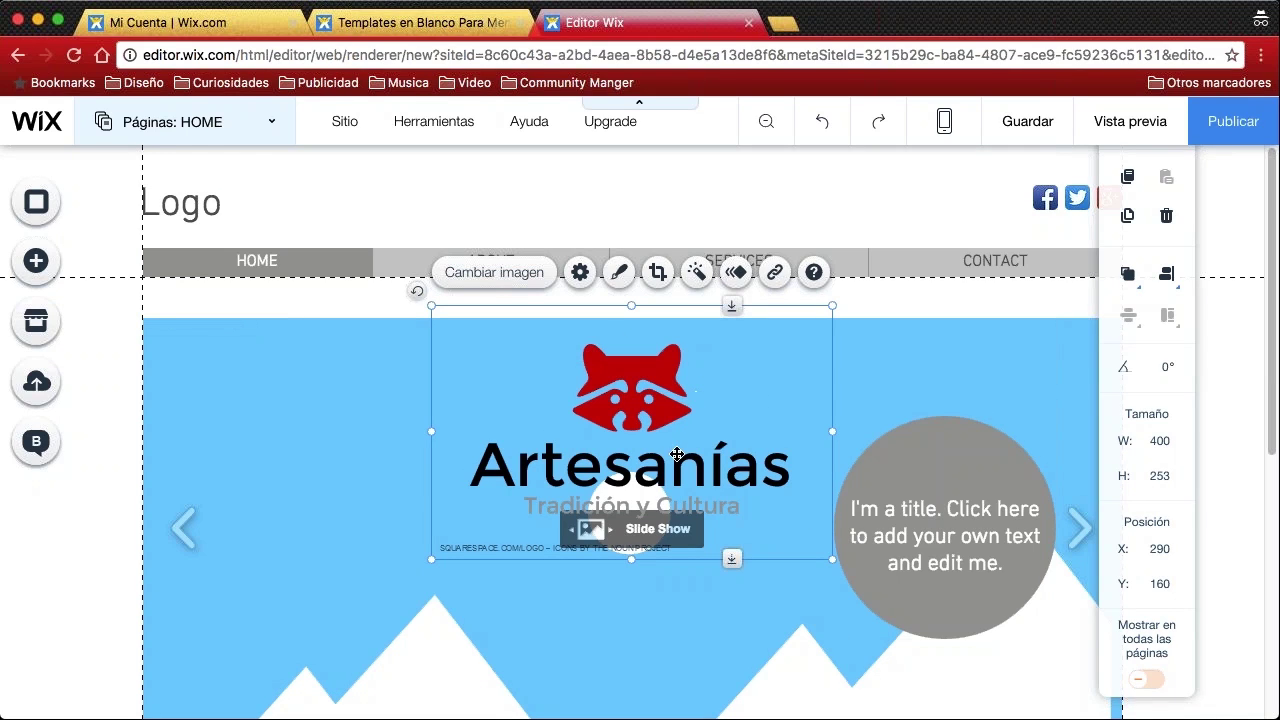
drag(631, 306, 630, 309)
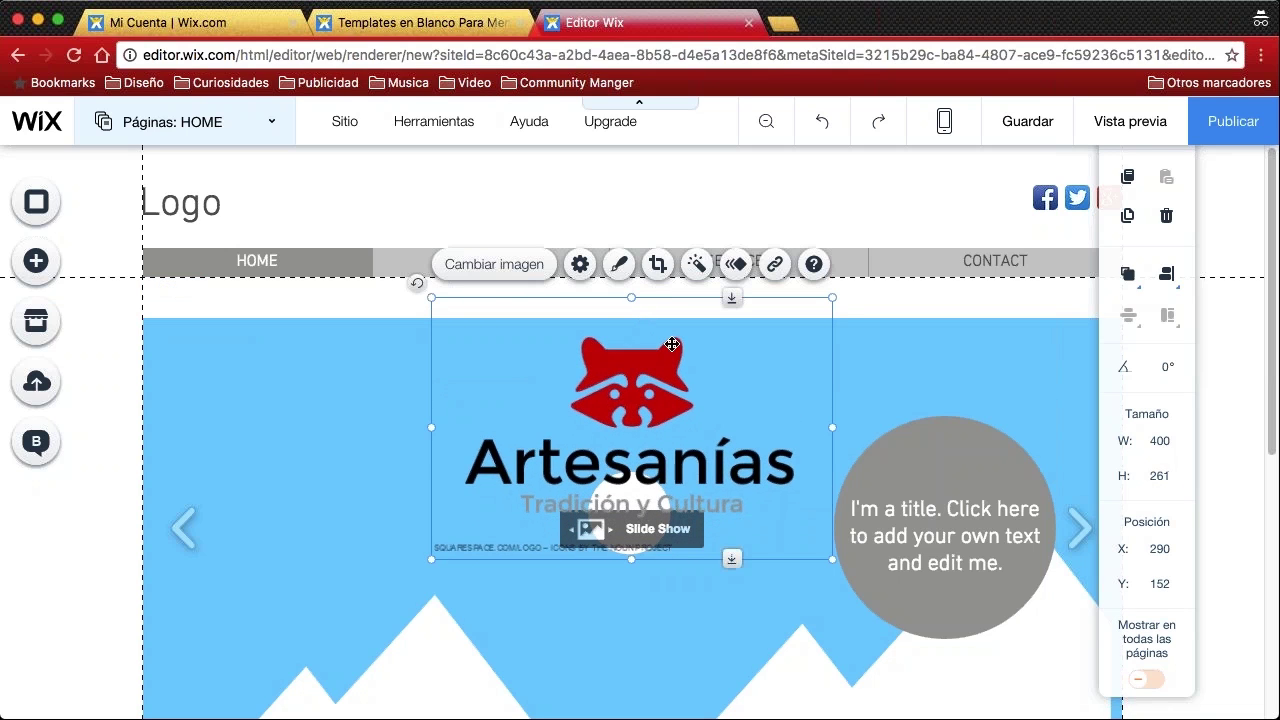
drag(831, 300, 683, 458)
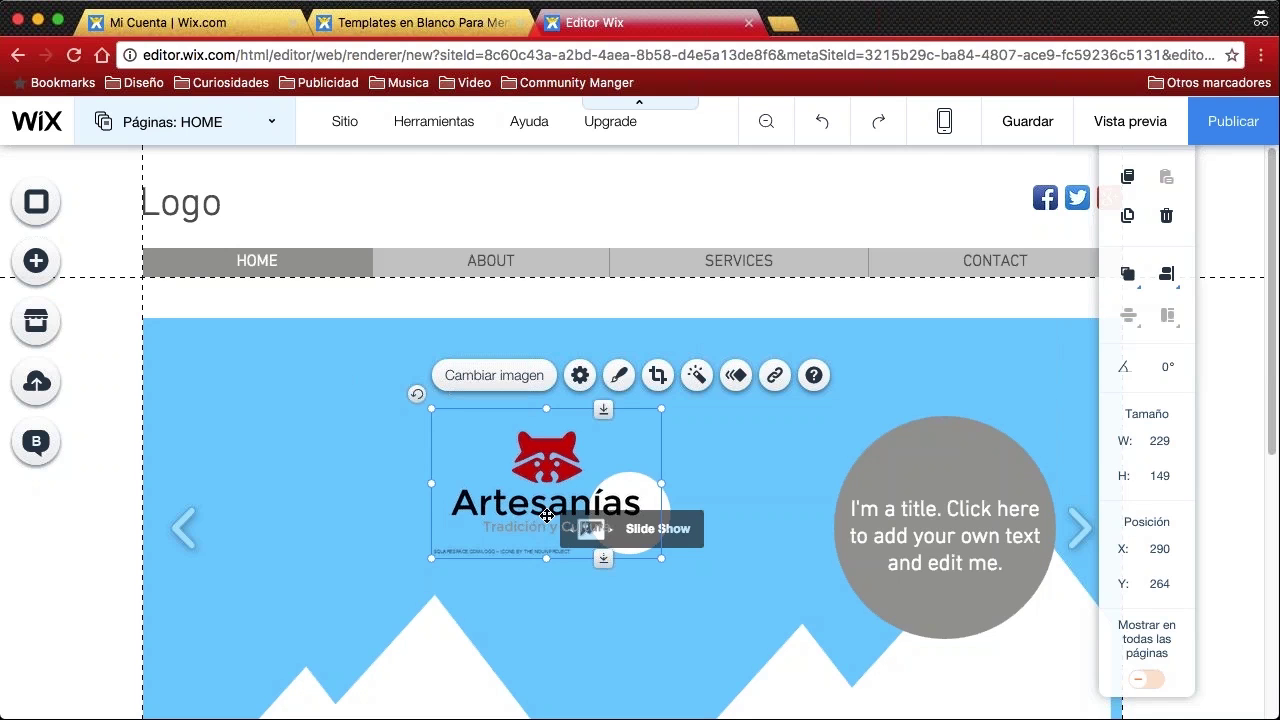
scroll(562, 475, down, 5)
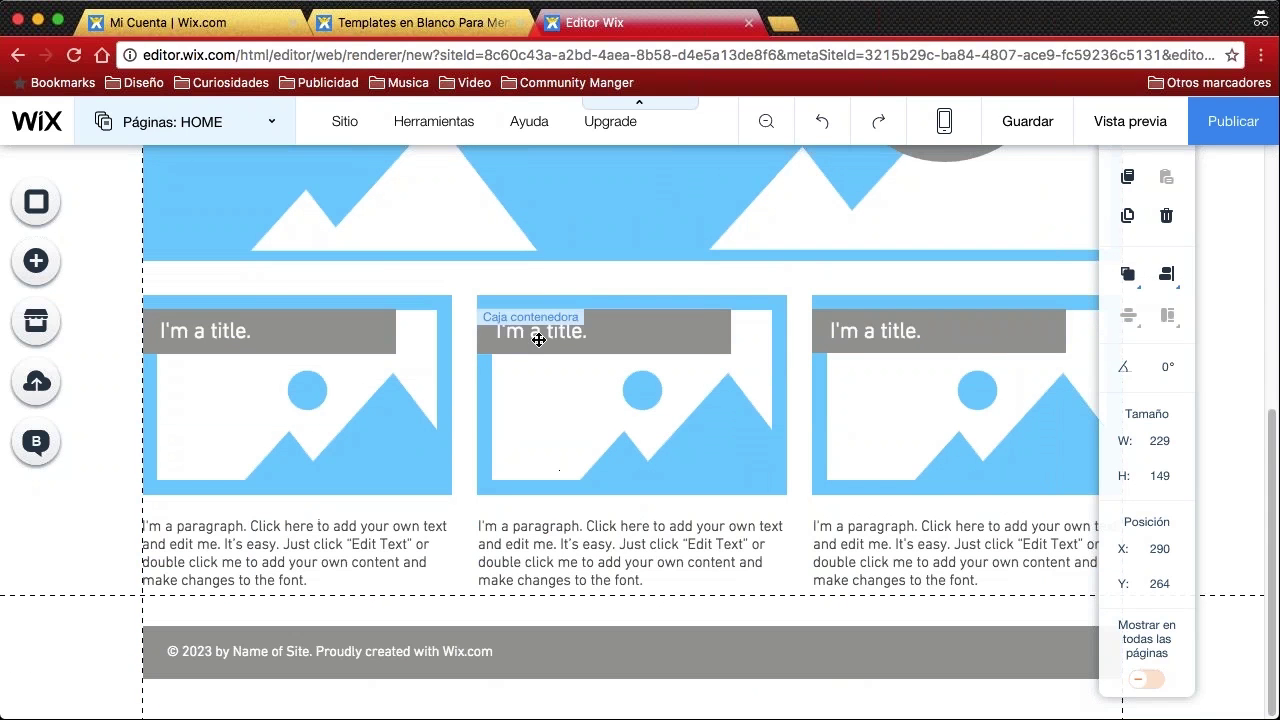
scroll(445, 353, up, 5)
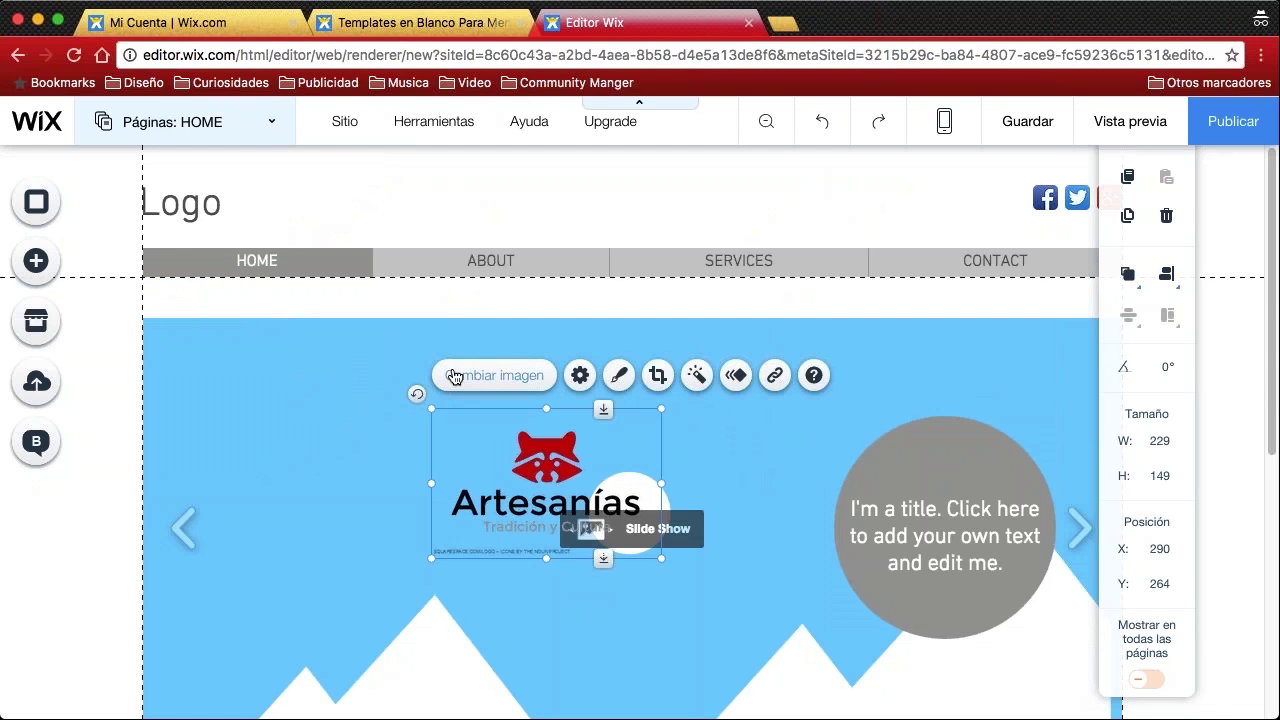
click(244, 187)
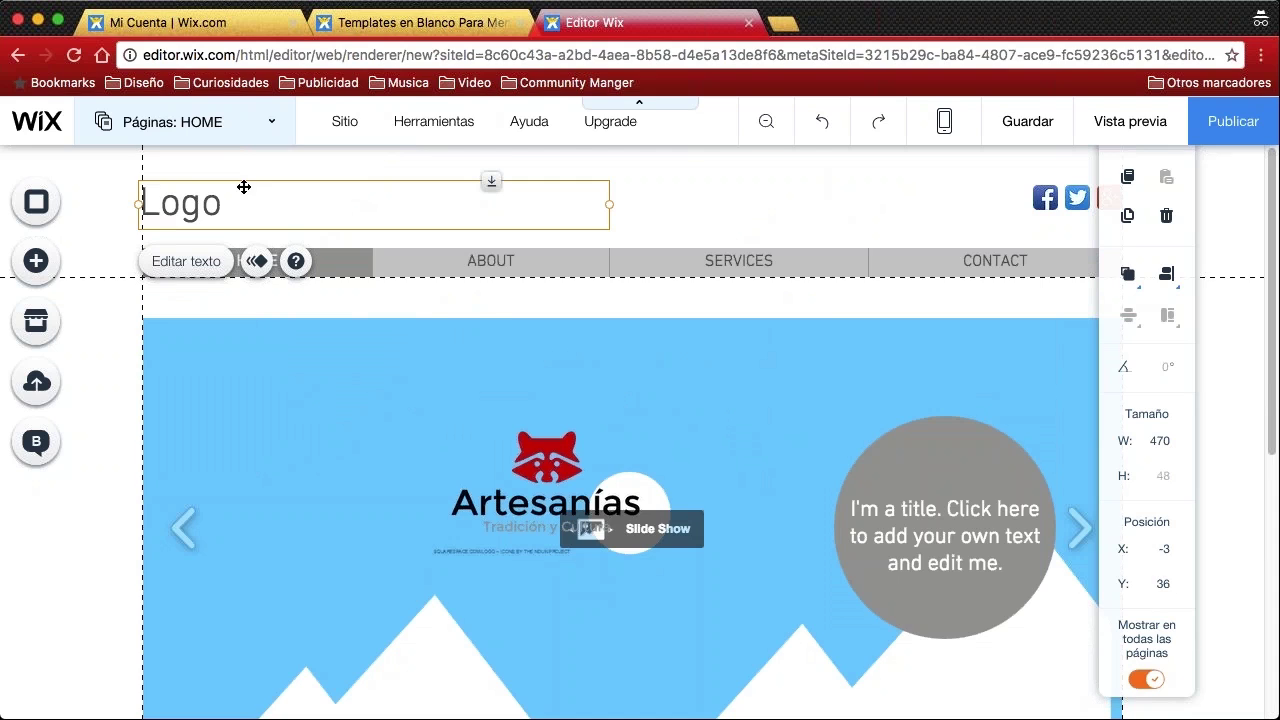
Select the placeholder 'Logo' text in the header and delete it
click(688, 206)
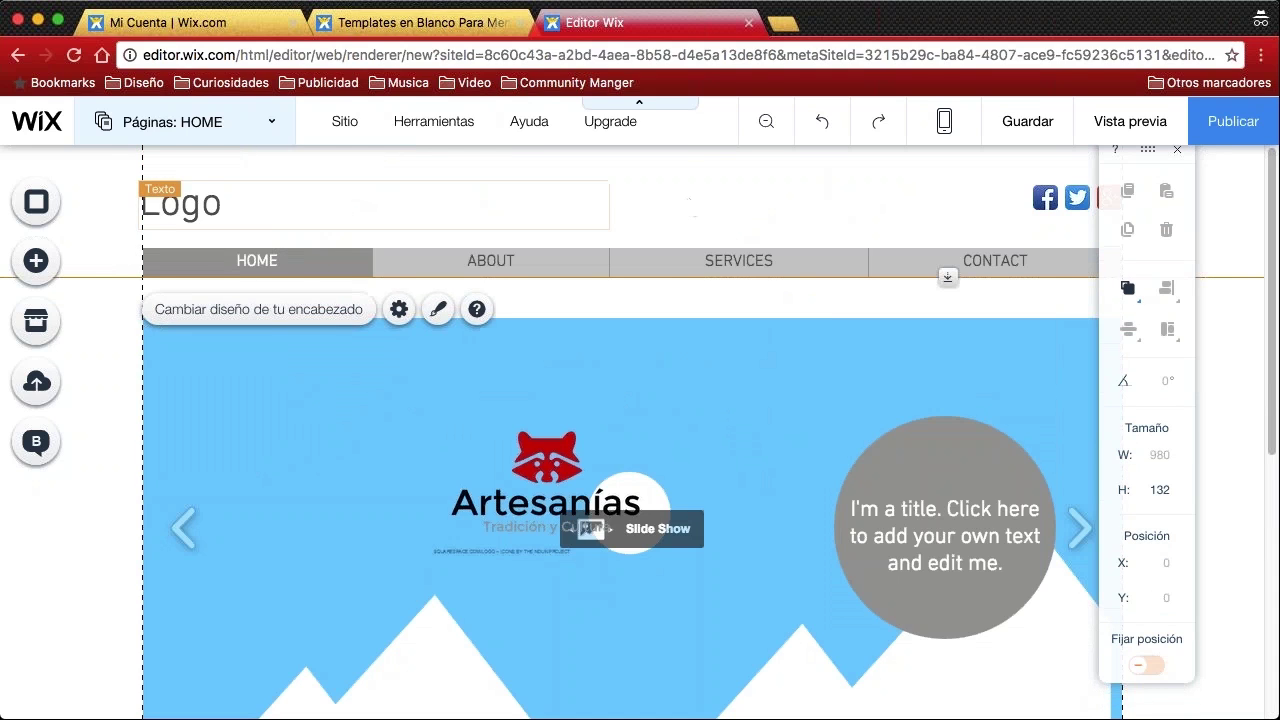
click(222, 190)
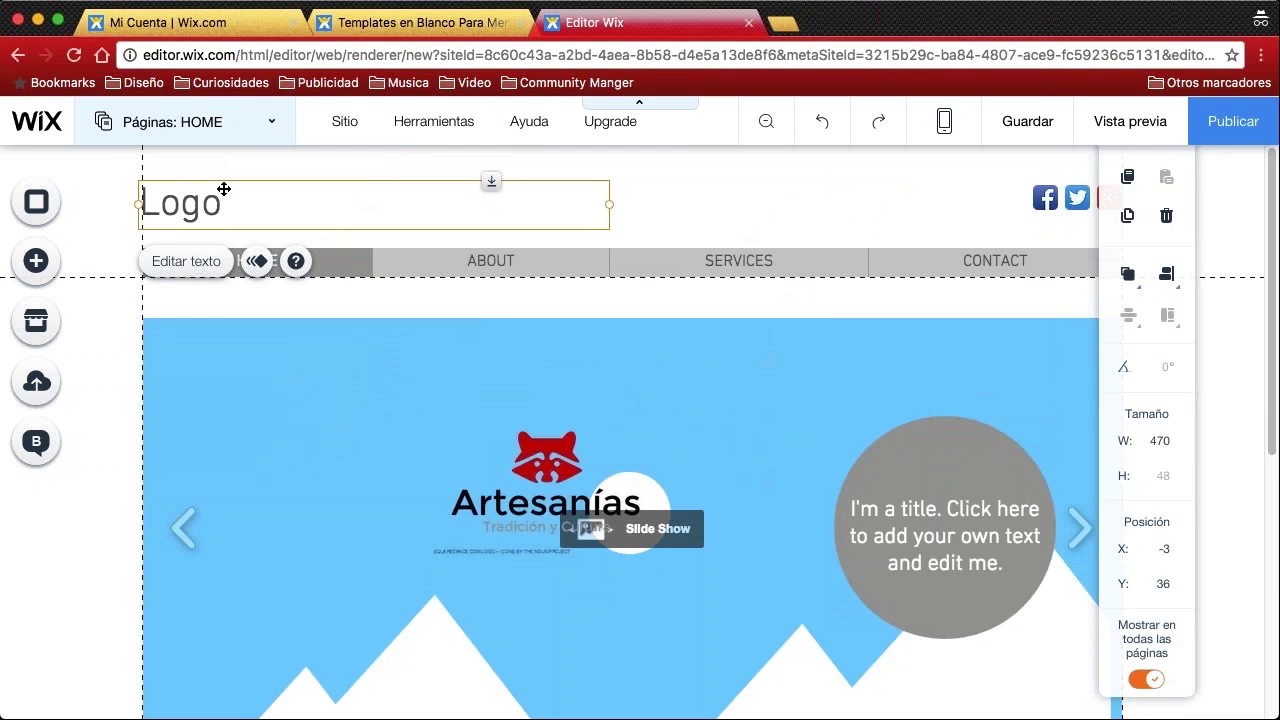
click(688, 206)
click(222, 204)
key(Delete)
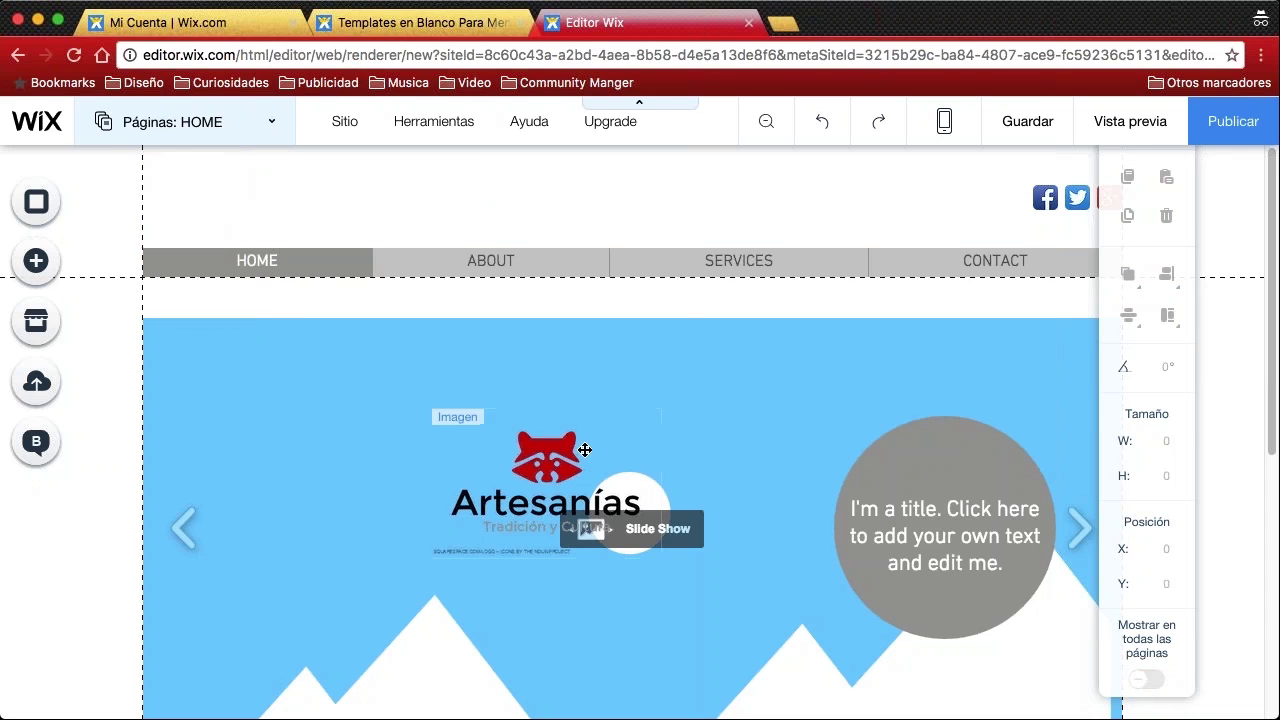
click(553, 470)
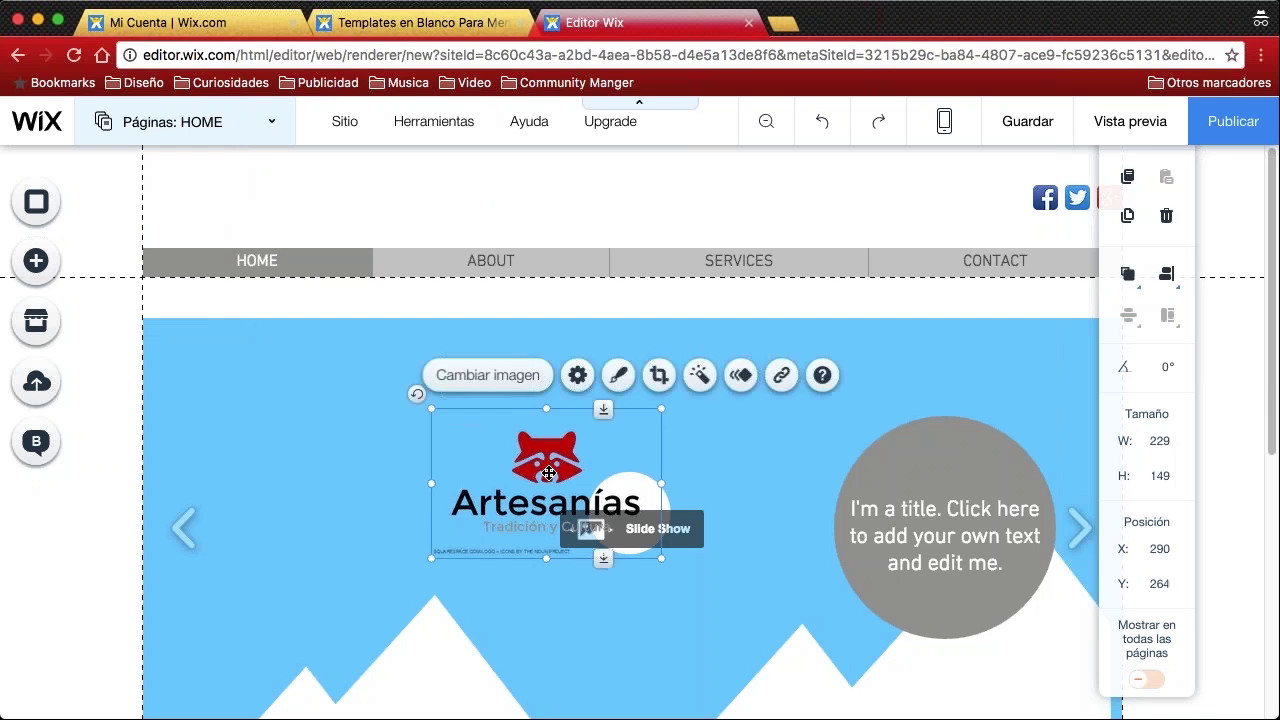
Drag the raccoon logo to the header's top-left and shrink it to 175×114
drag(553, 470, 251, 176)
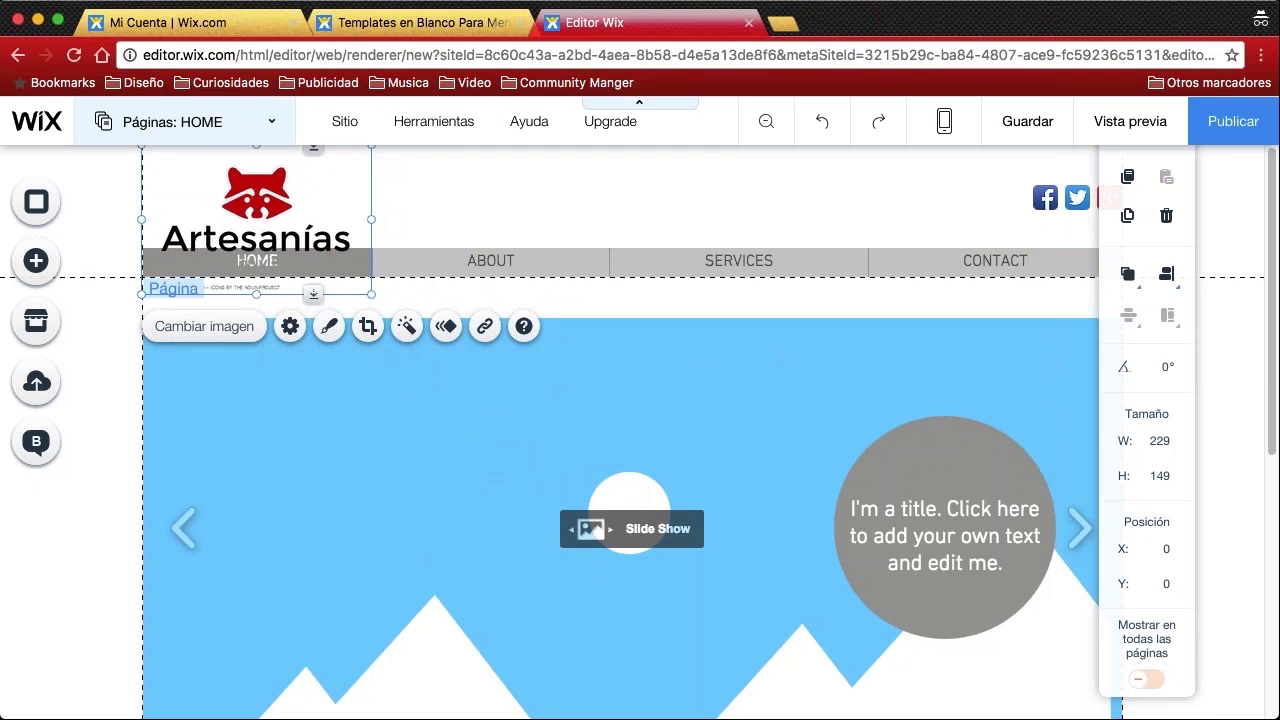
drag(366, 291, 312, 254)
click(437, 195)
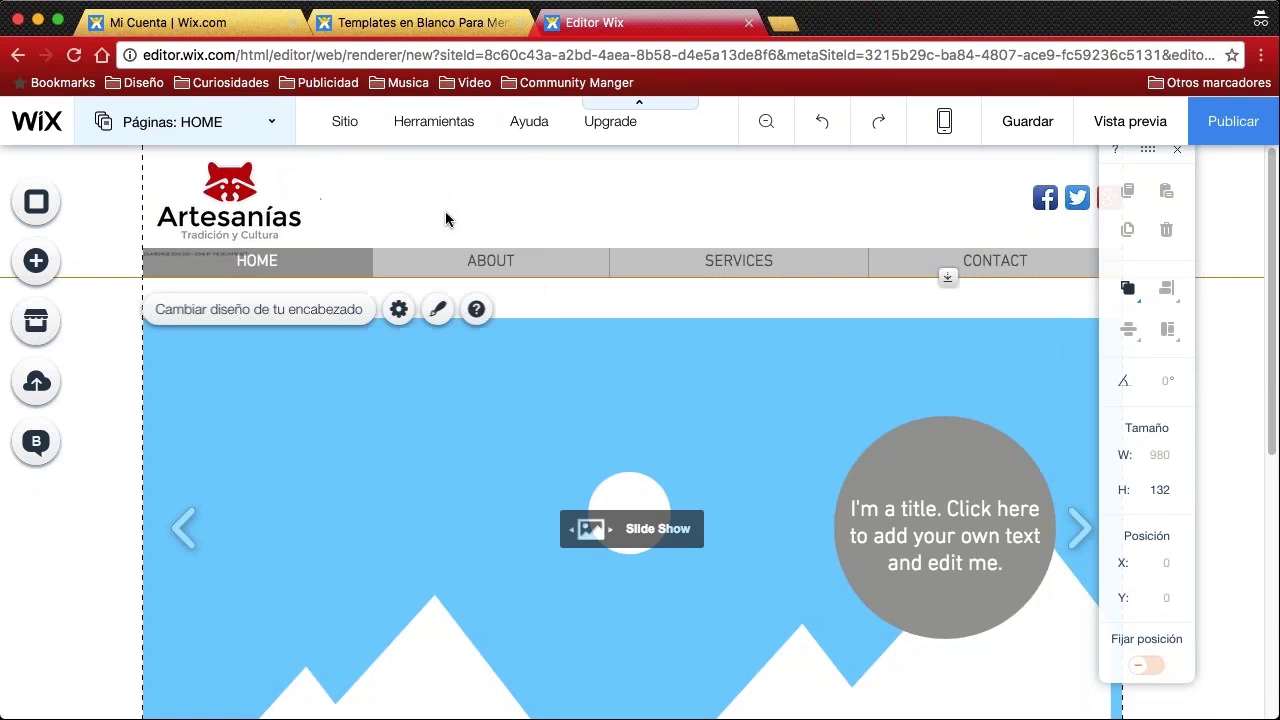
Attach the raccoon logo to the header so it shows on all pages, dismissing the notice
click(252, 205)
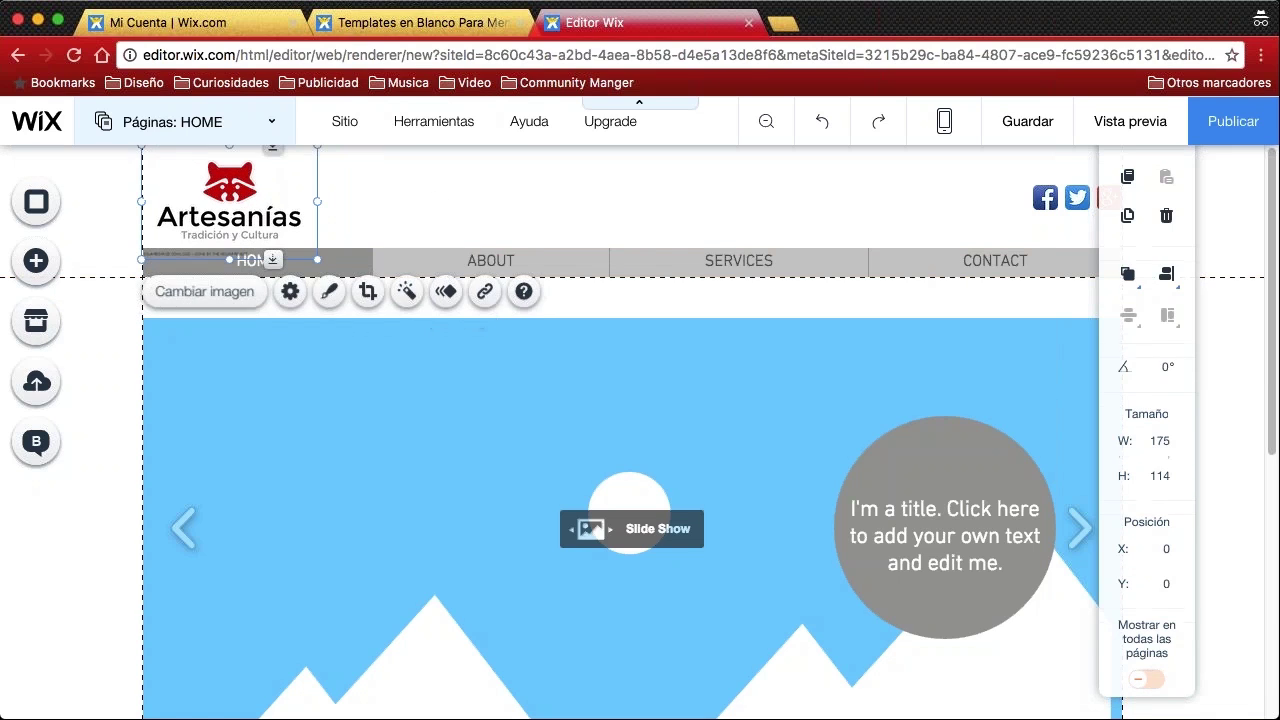
click(437, 215)
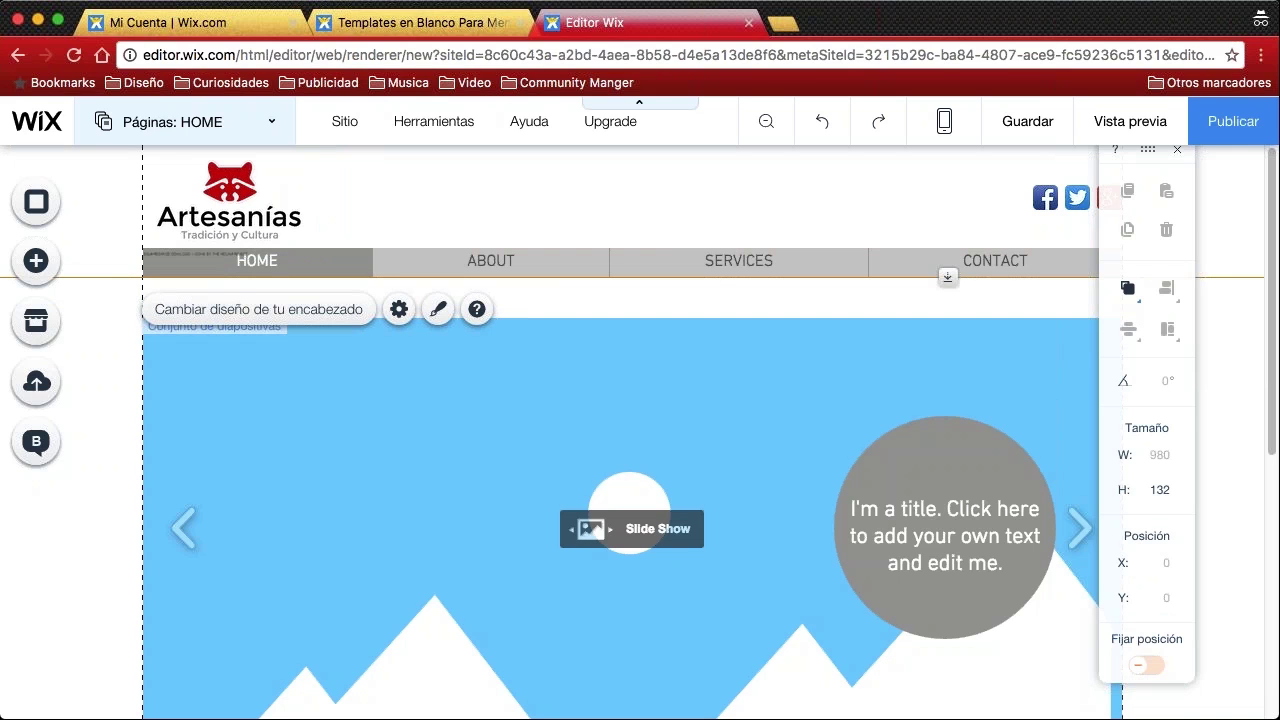
click(234, 205)
drag(234, 205, 254, 205)
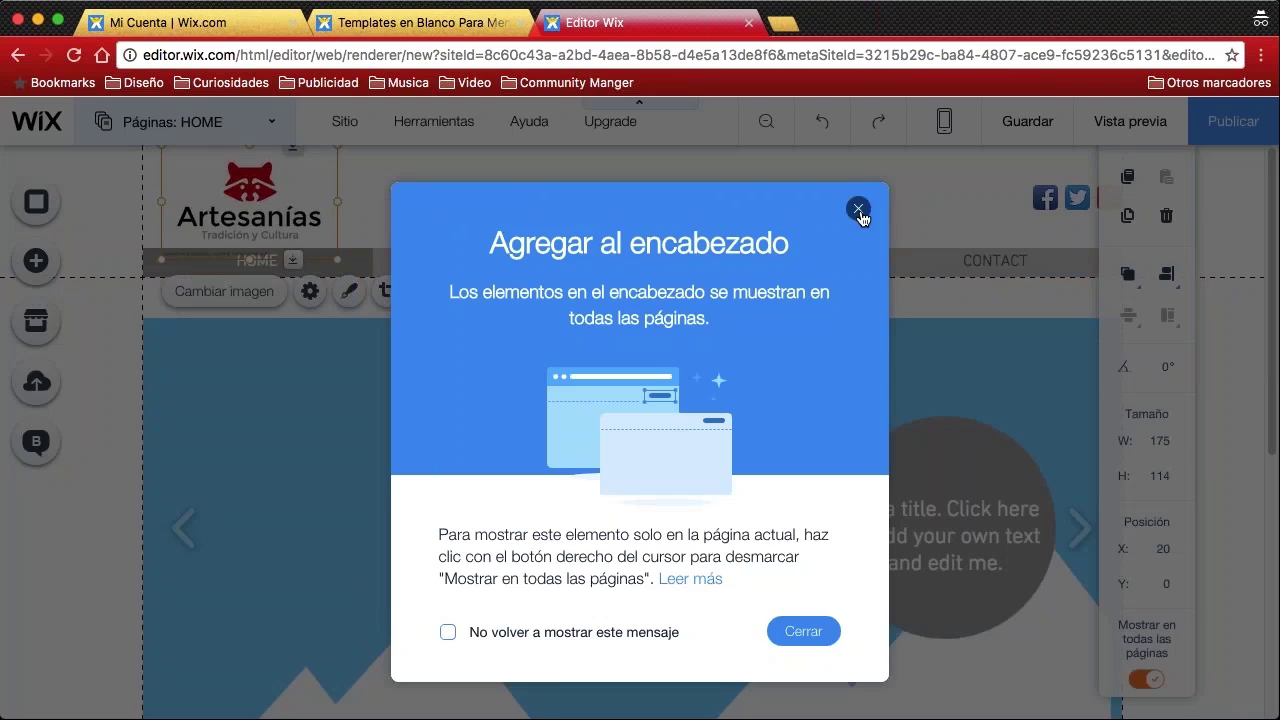
click(858, 208)
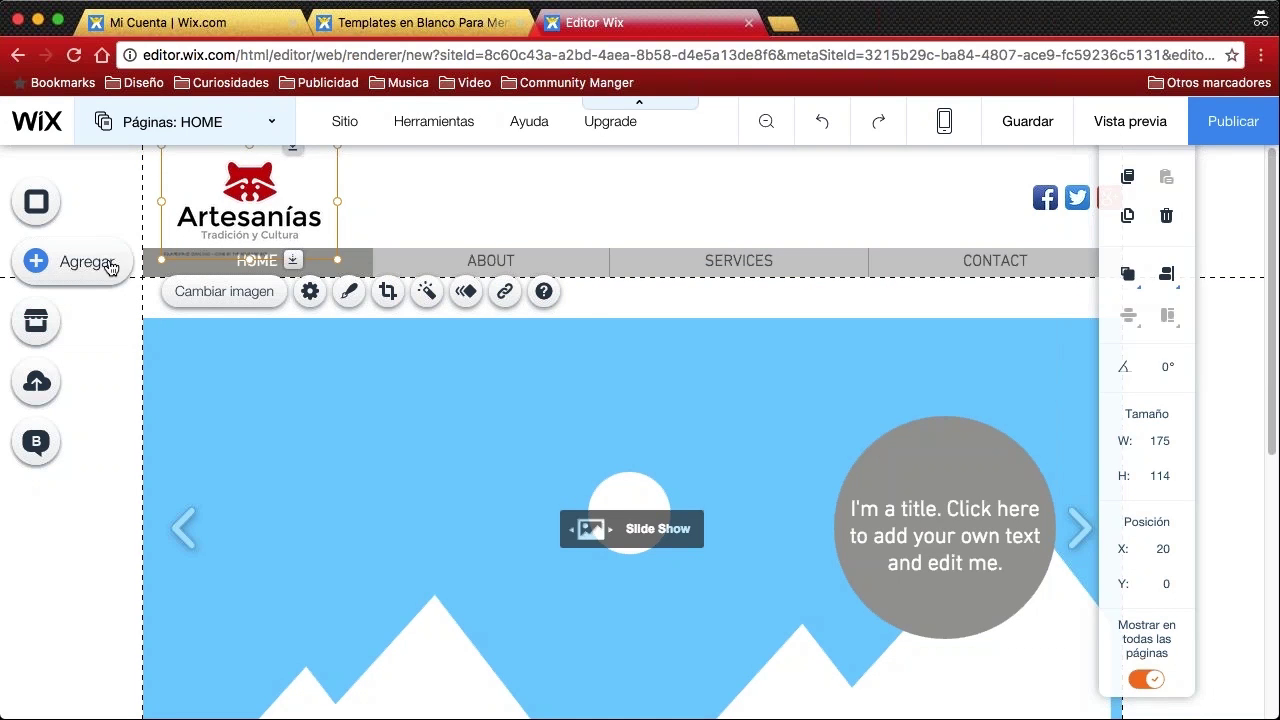
click(105, 262)
click(116, 232)
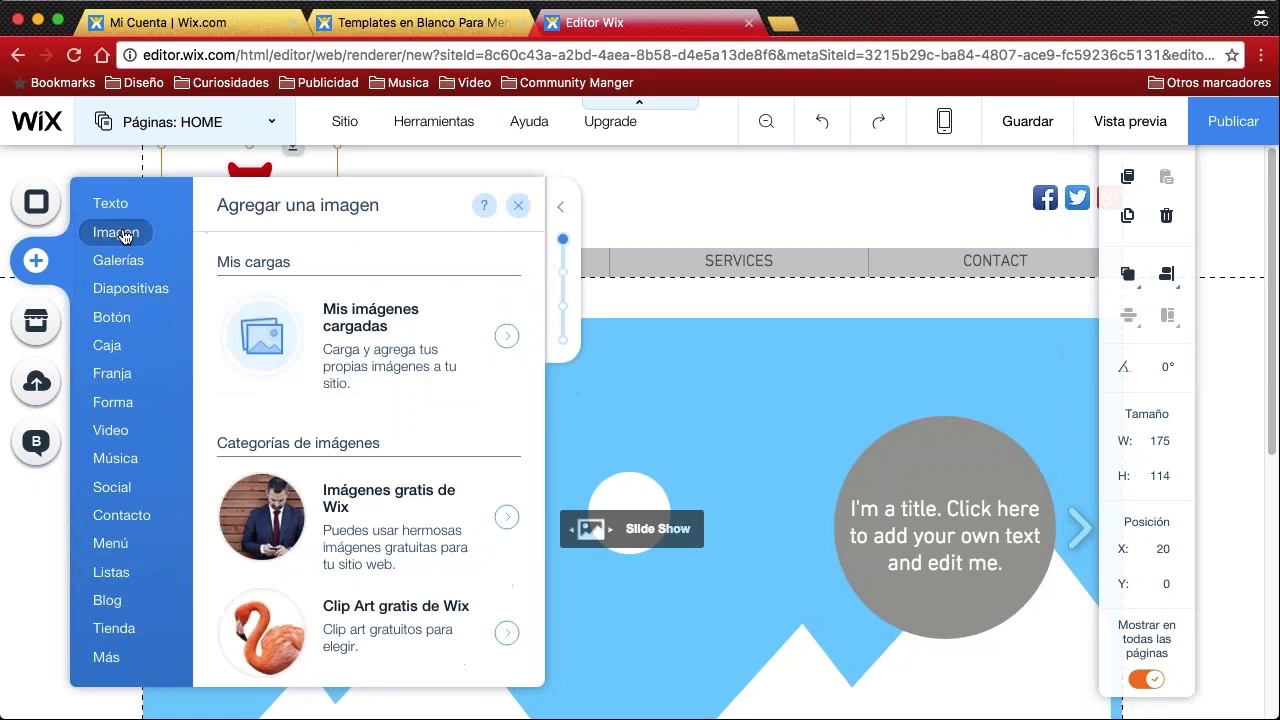
Add the second, purple-dotted Artesanías logo from the uploaded images to the page
click(357, 330)
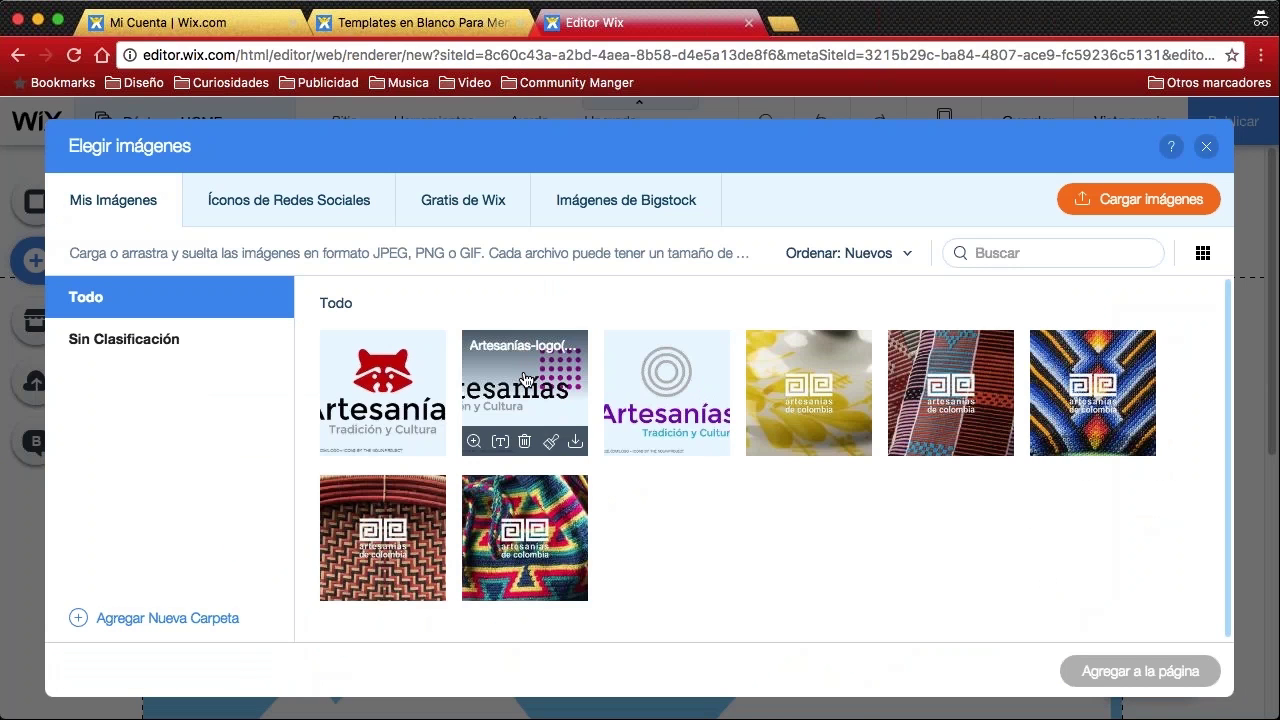
click(500, 370)
click(1141, 672)
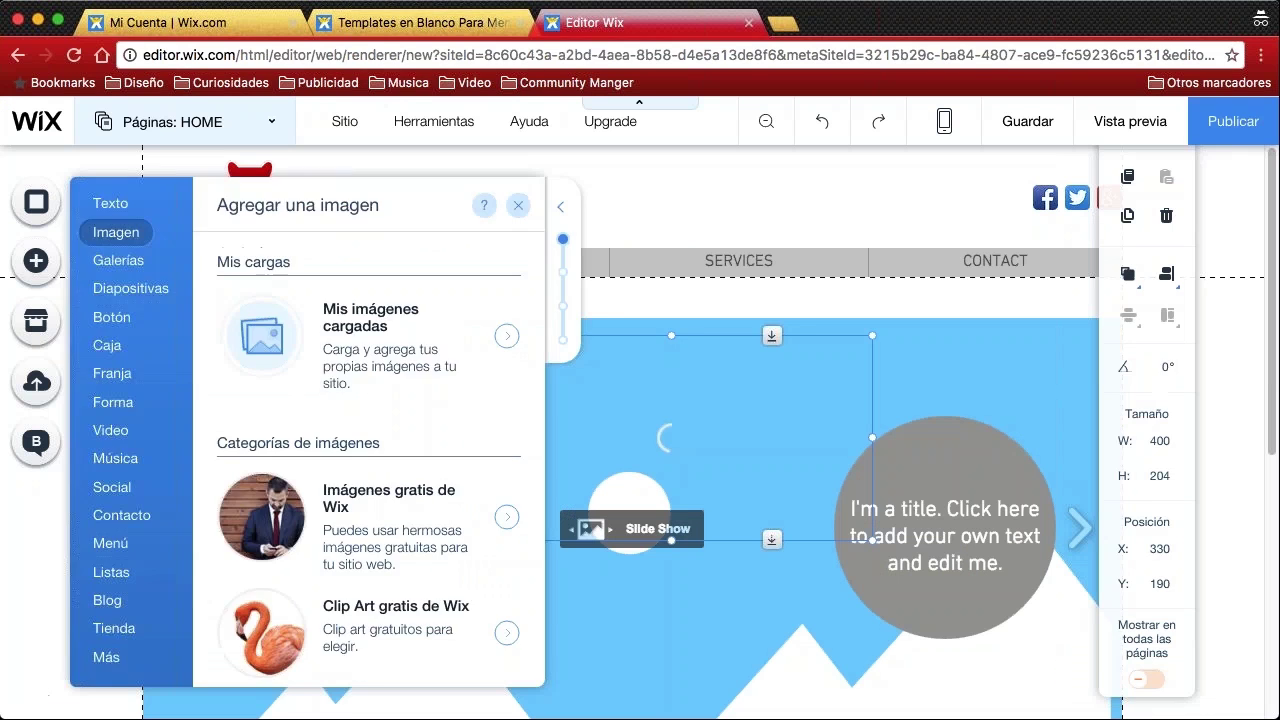
Move the dotted logo into the header beside the raccoon logo, sized 243×124
drag(720, 438, 597, 325)
drag(751, 428, 556, 328)
drag(490, 260, 476, 204)
drag(543, 172, 580, 153)
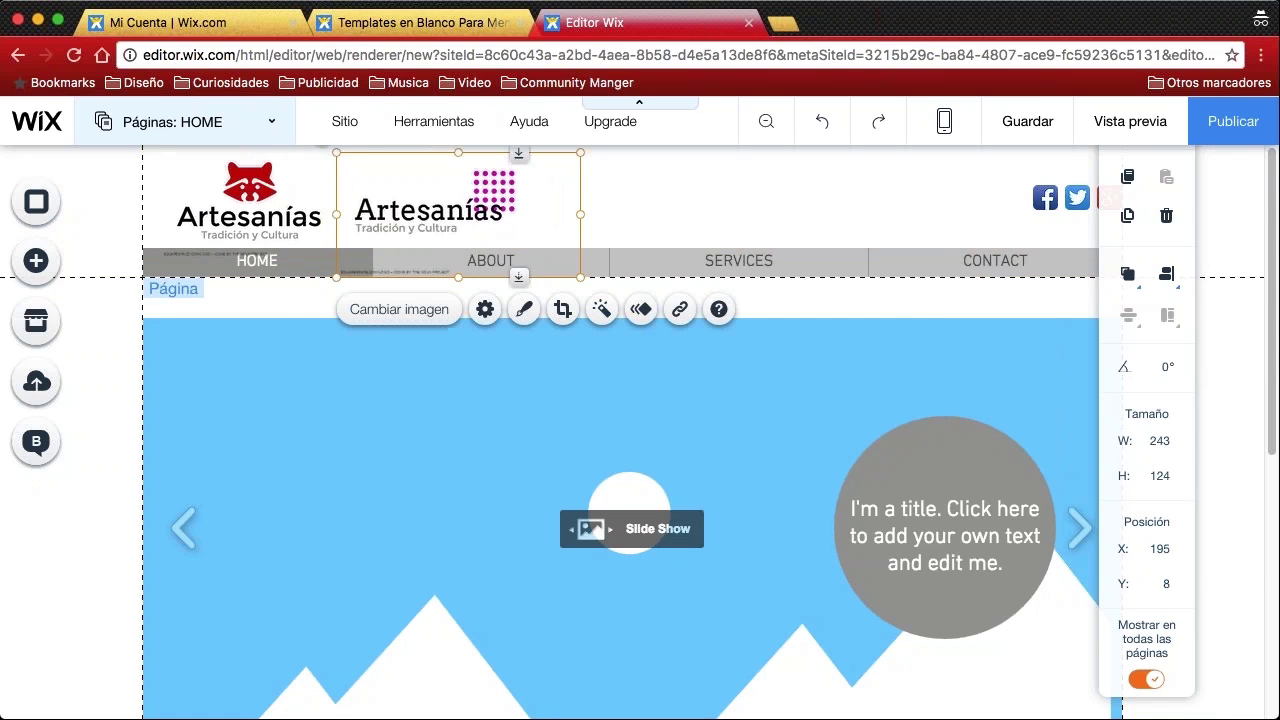
click(914, 282)
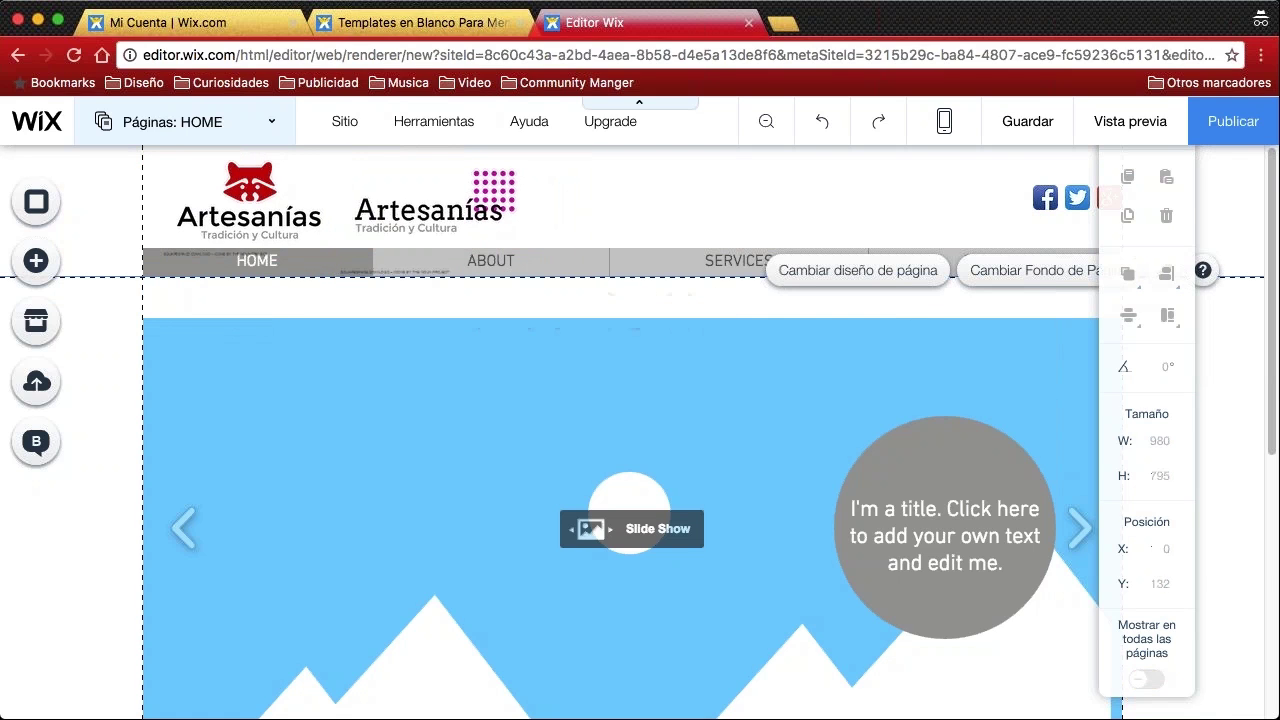
click(98, 442)
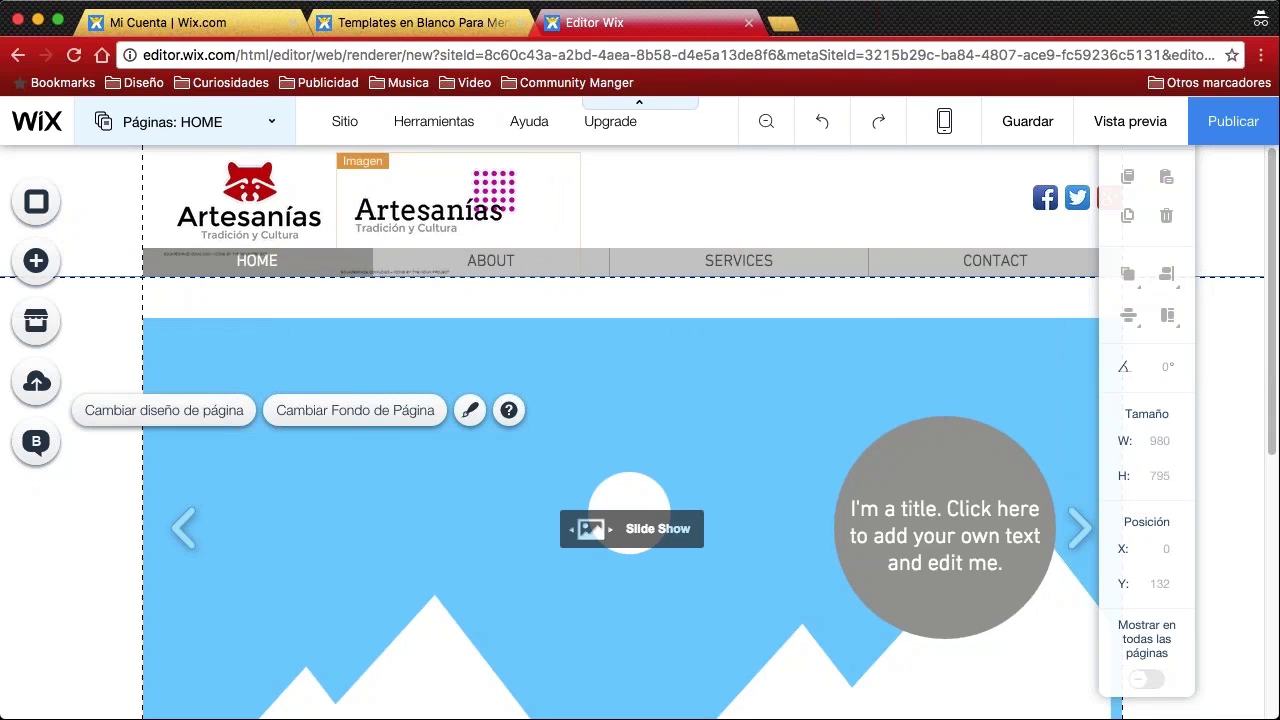
Delete the purple-dotted second Artesanías logo from the header via its context menu
click(478, 200)
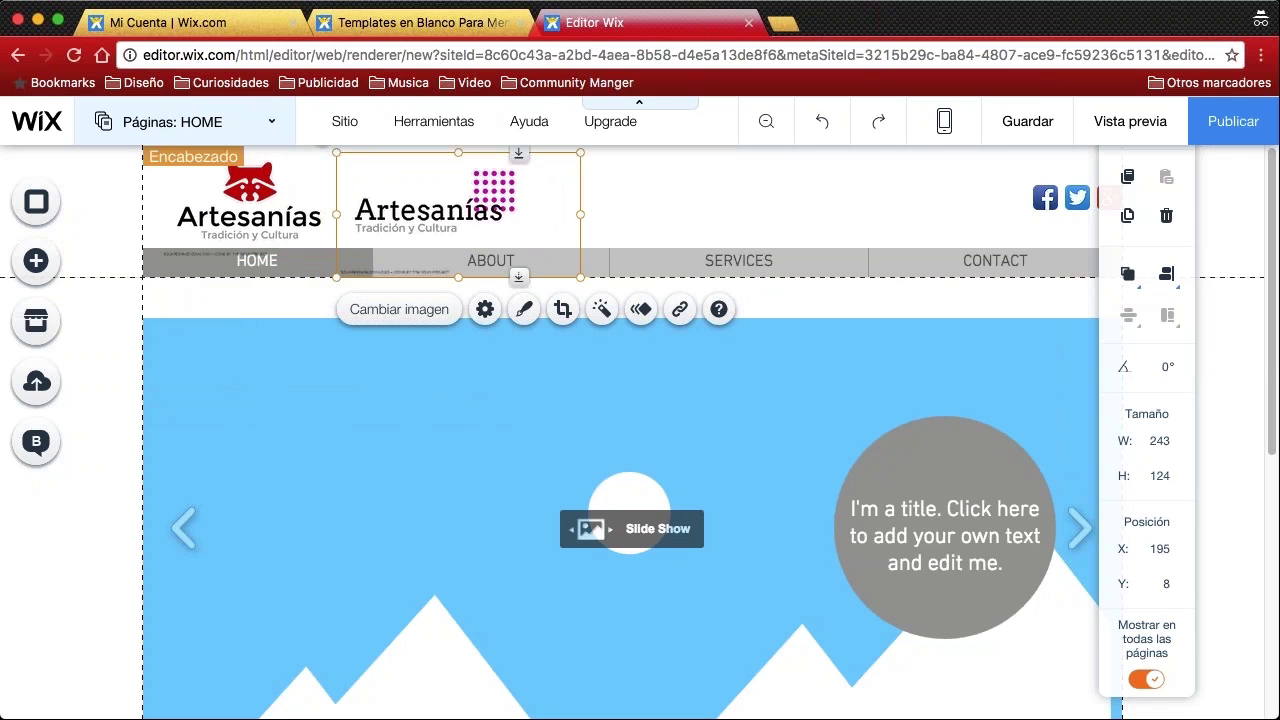
click(616, 198)
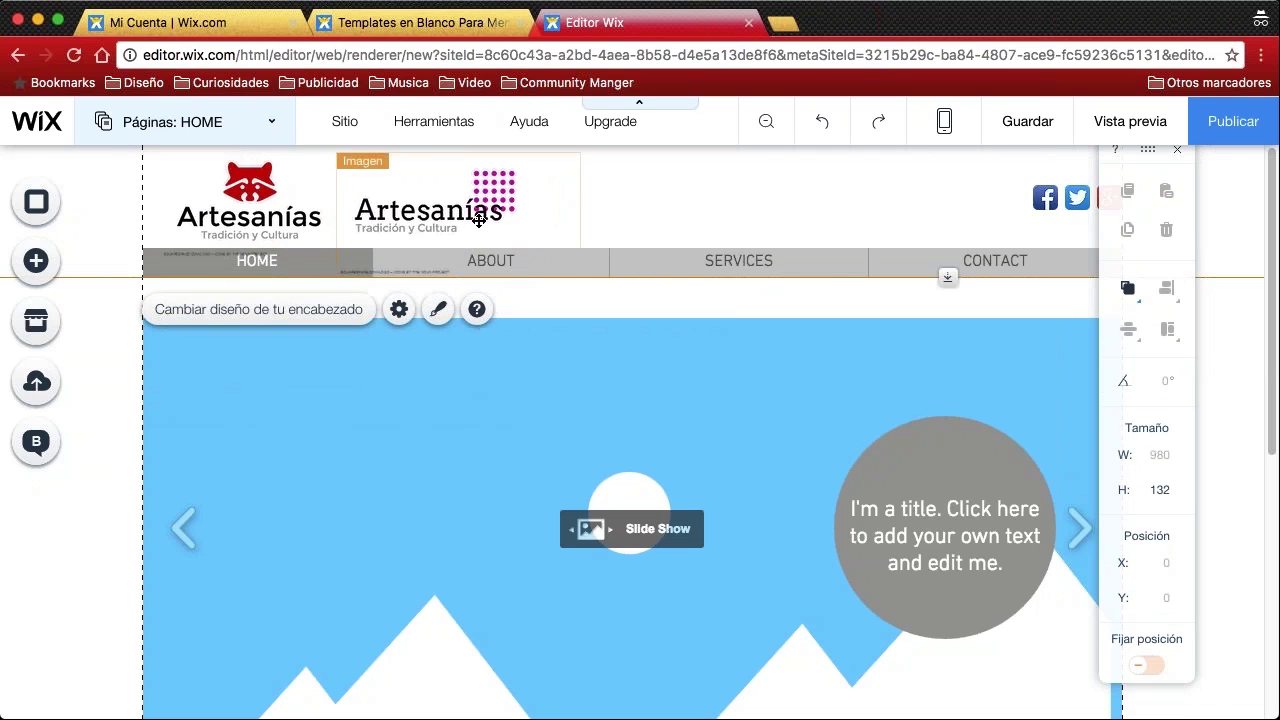
click(440, 217)
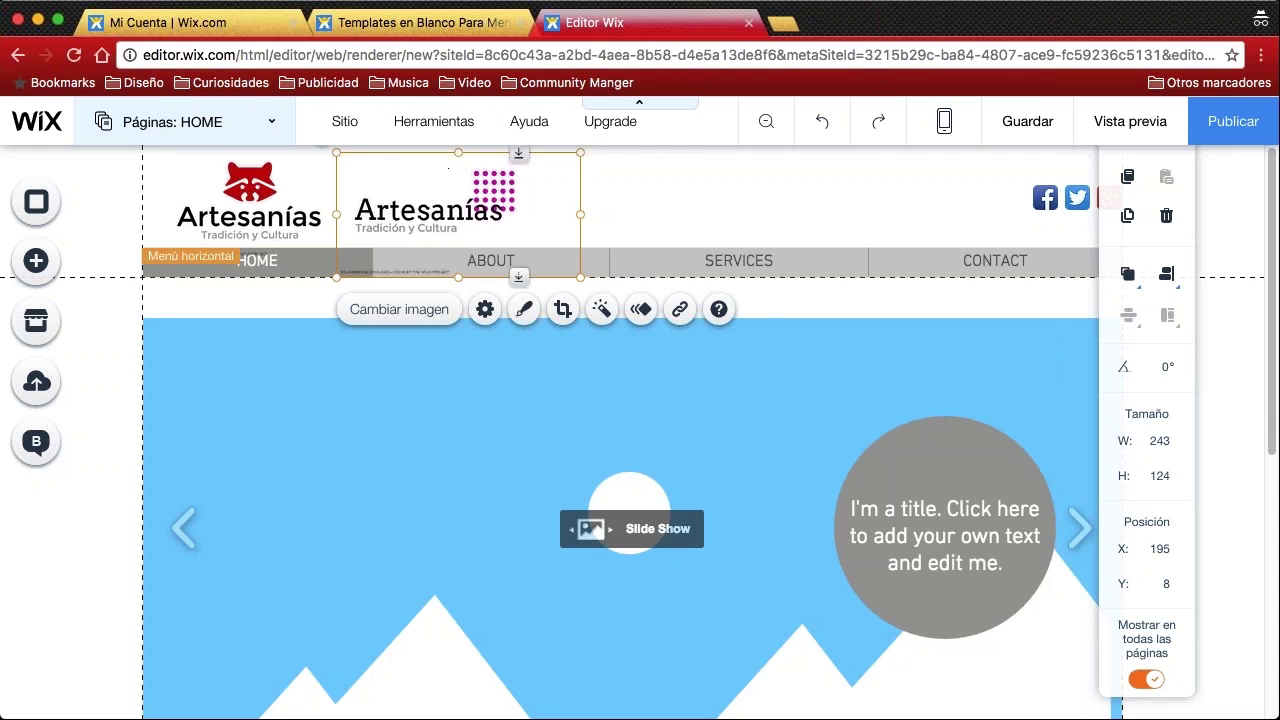
right_click(458, 214)
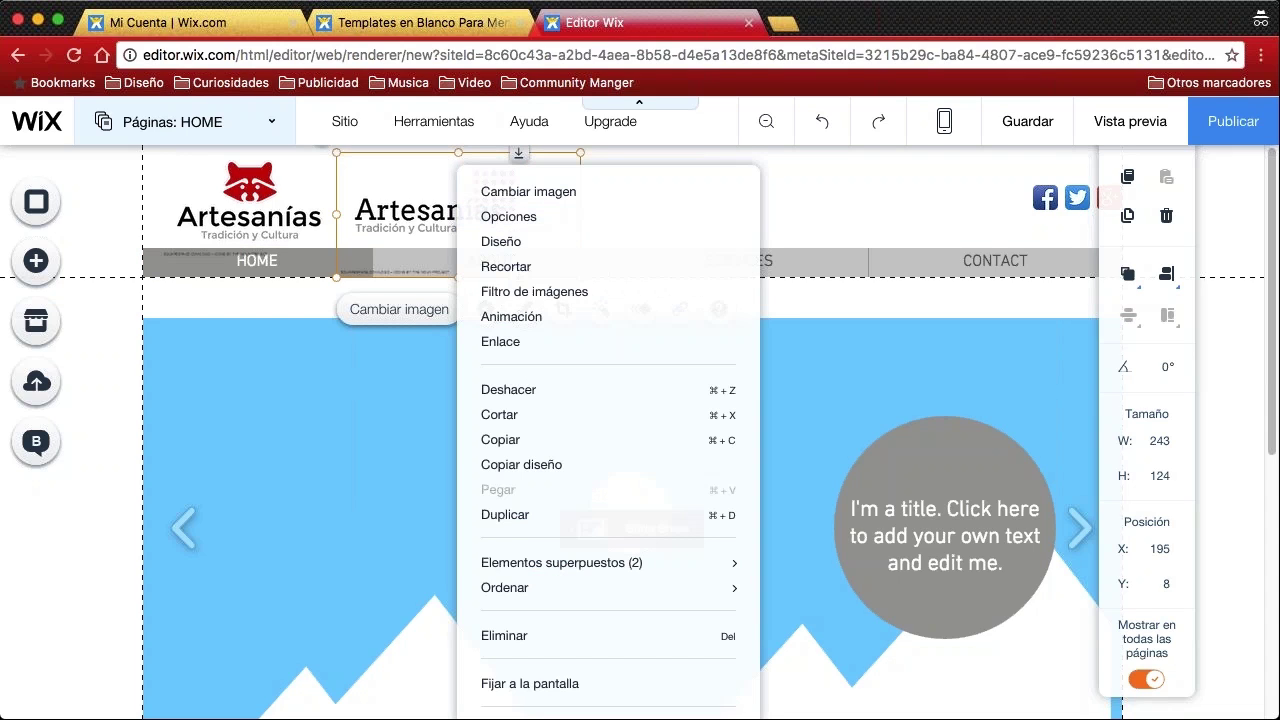
click(318, 295)
click(400, 213)
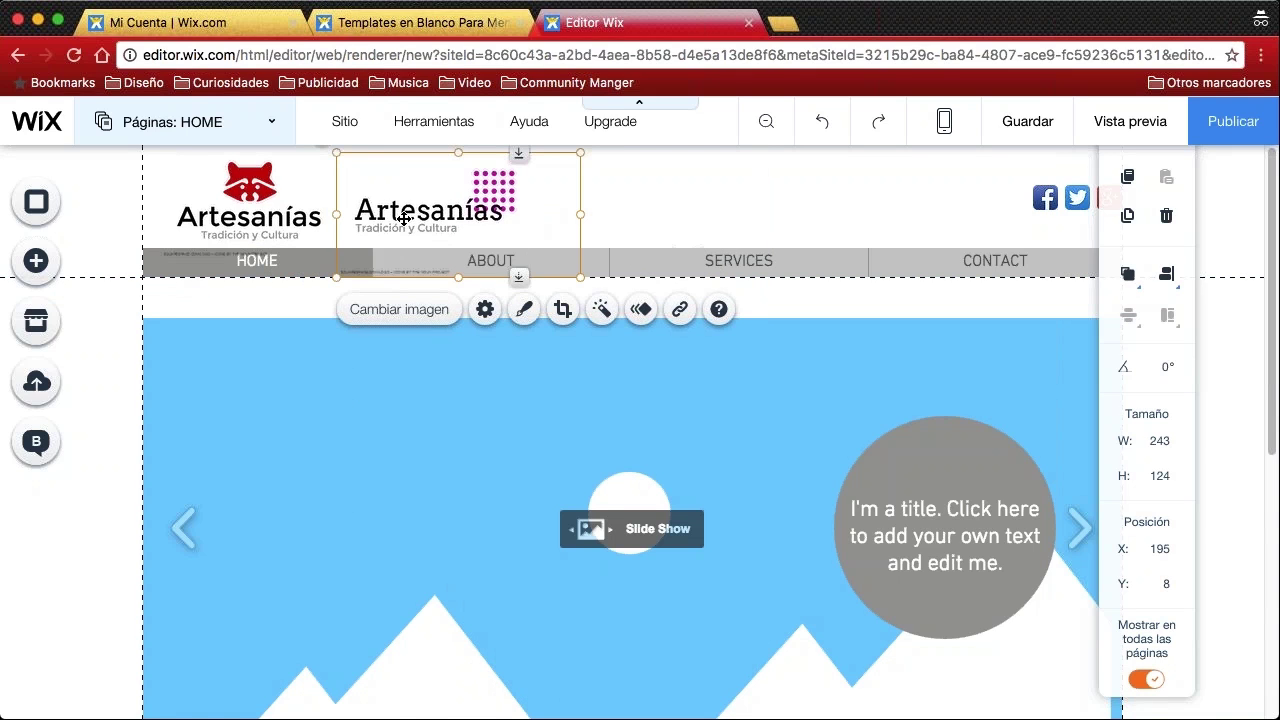
right_click(410, 216)
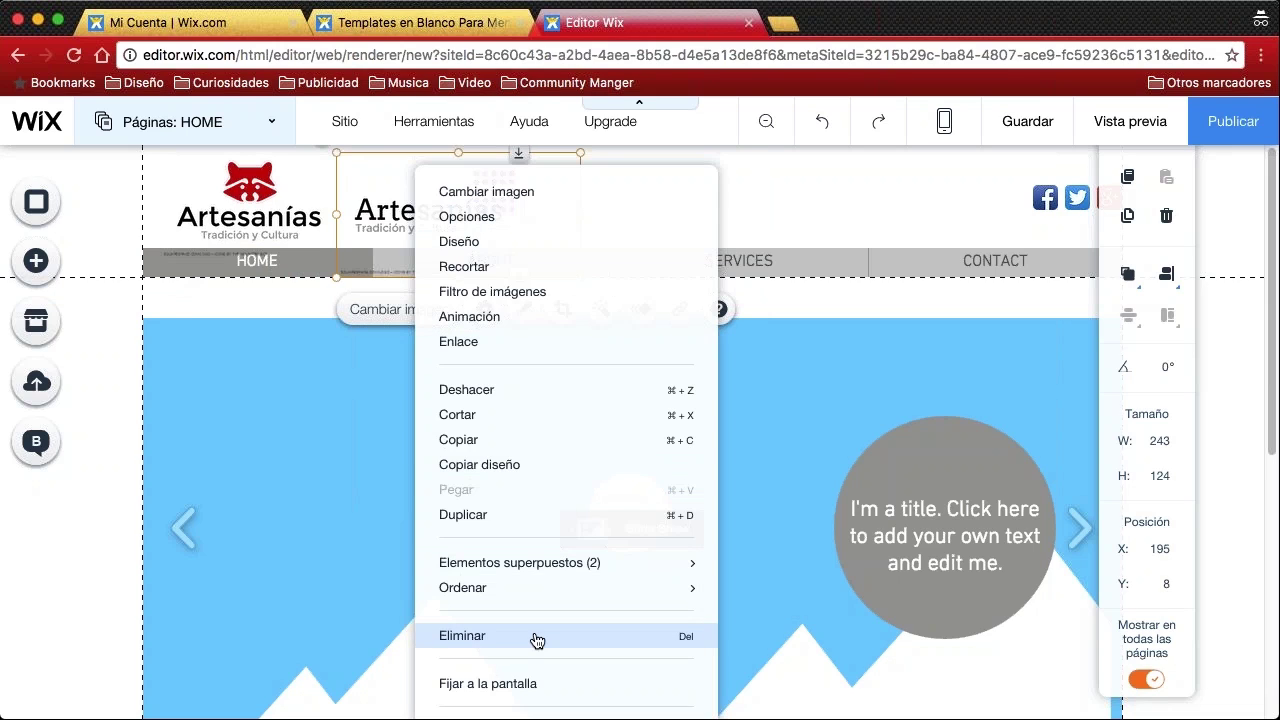
click(537, 640)
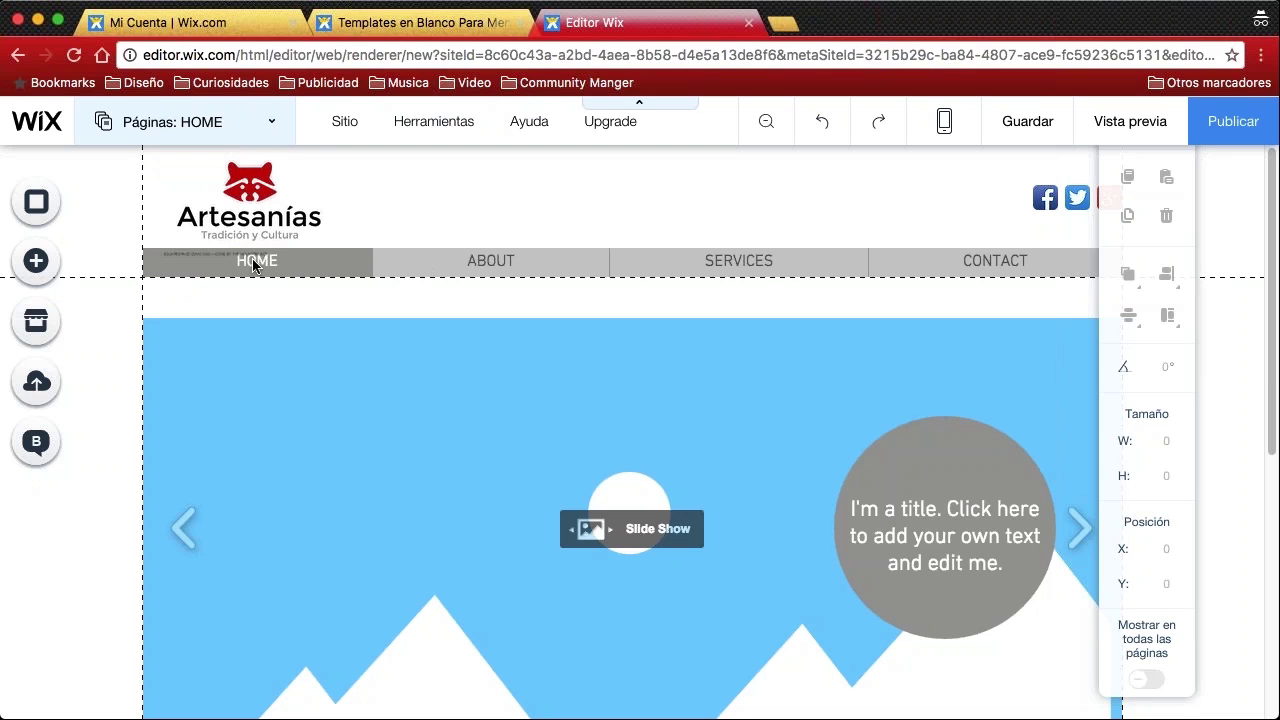
click(340, 266)
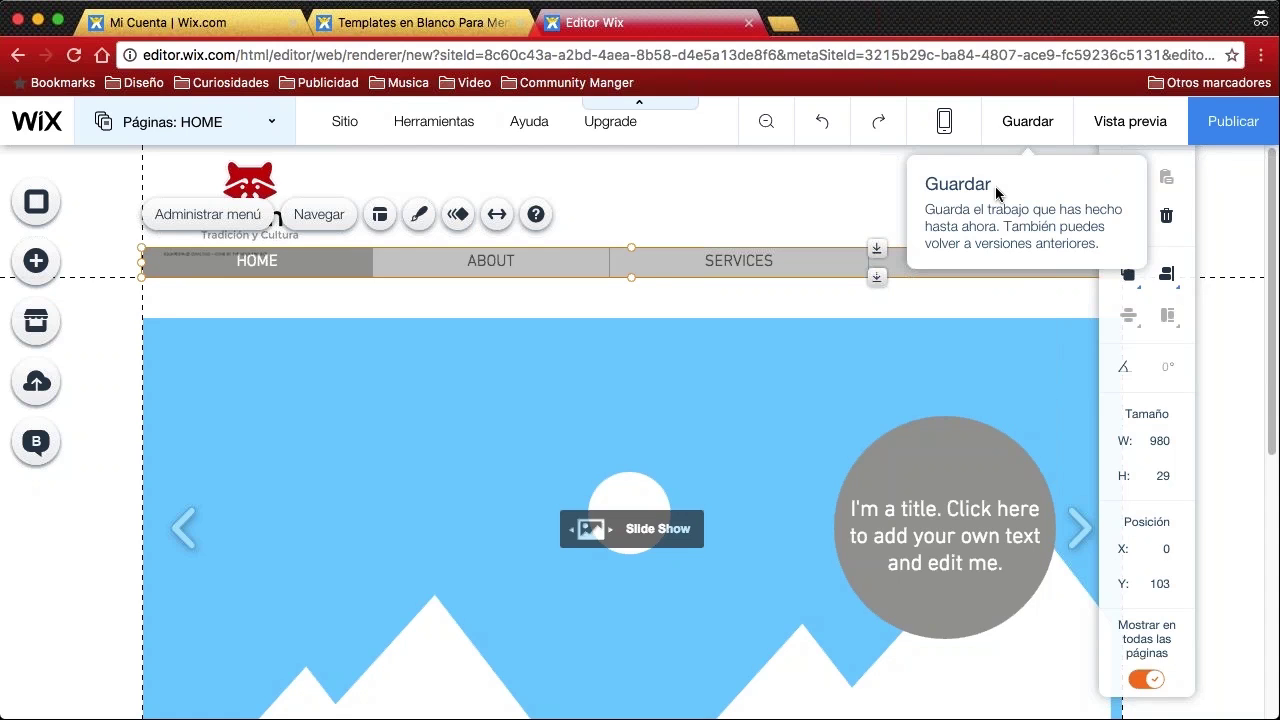
Select the HOME/ABOUT/SERVICES/CONTACT menu bar and open its Páginas list through Administrar menú
click(800, 190)
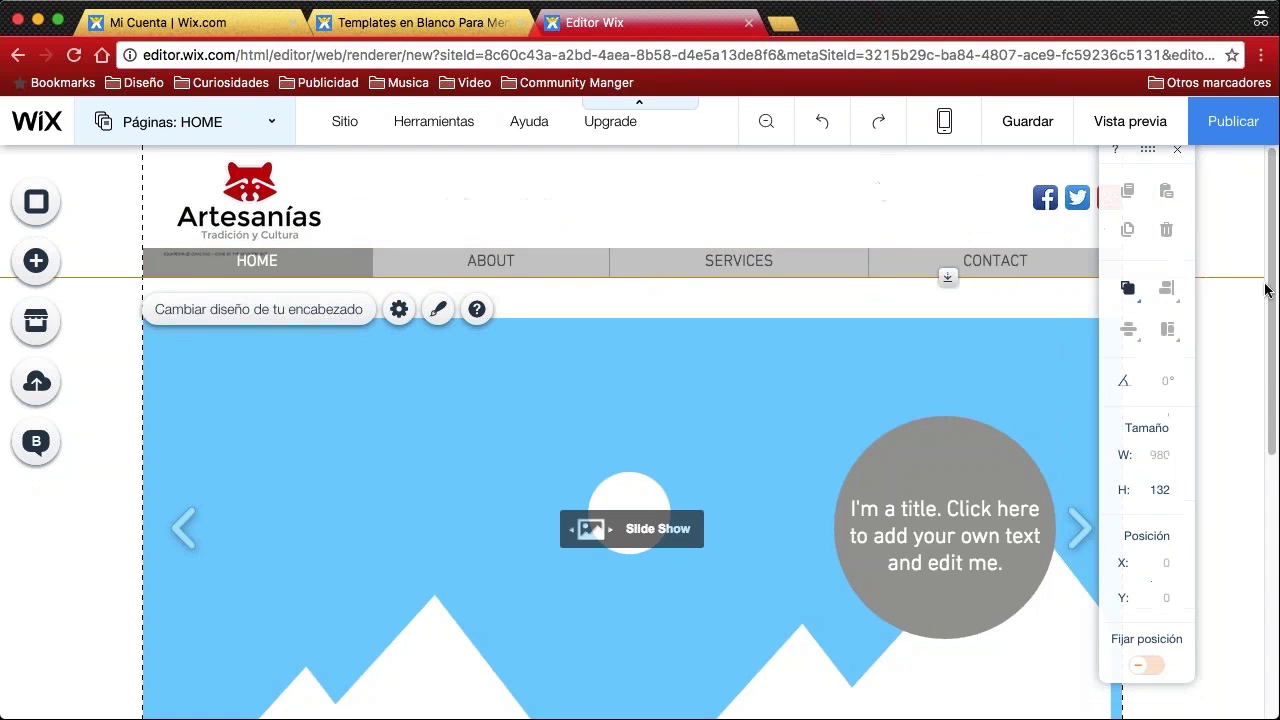
click(907, 315)
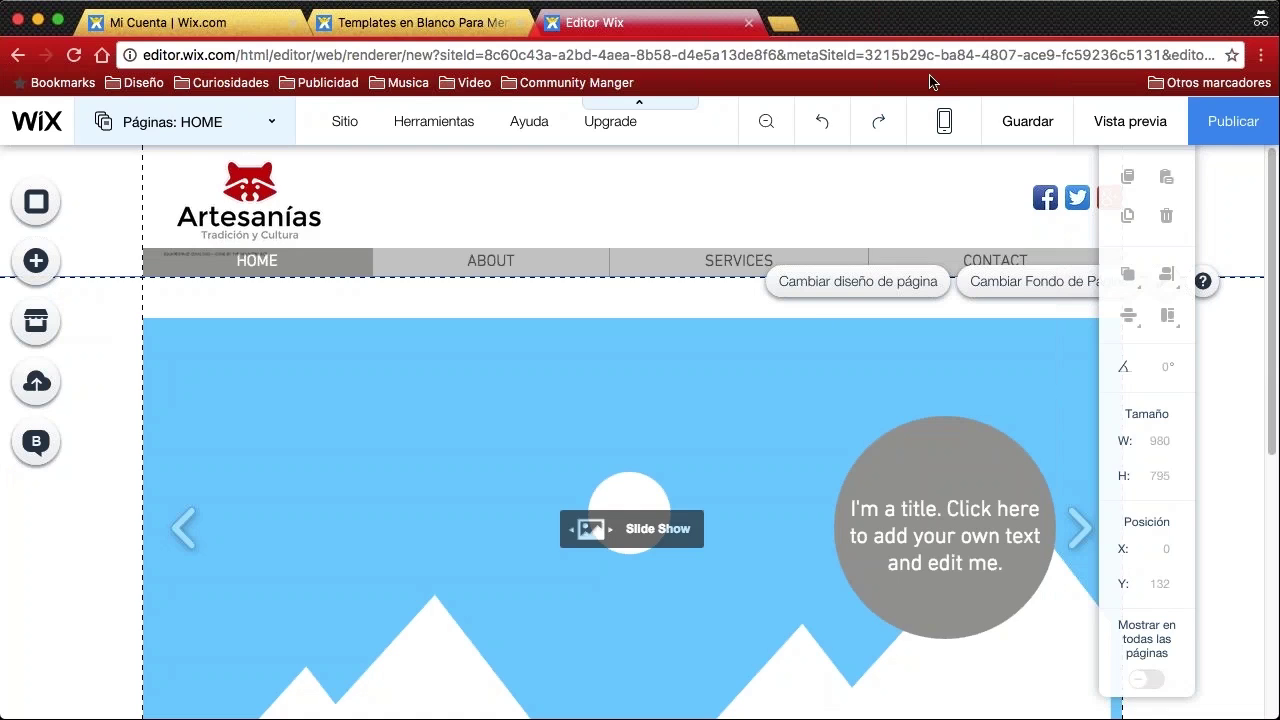
click(298, 264)
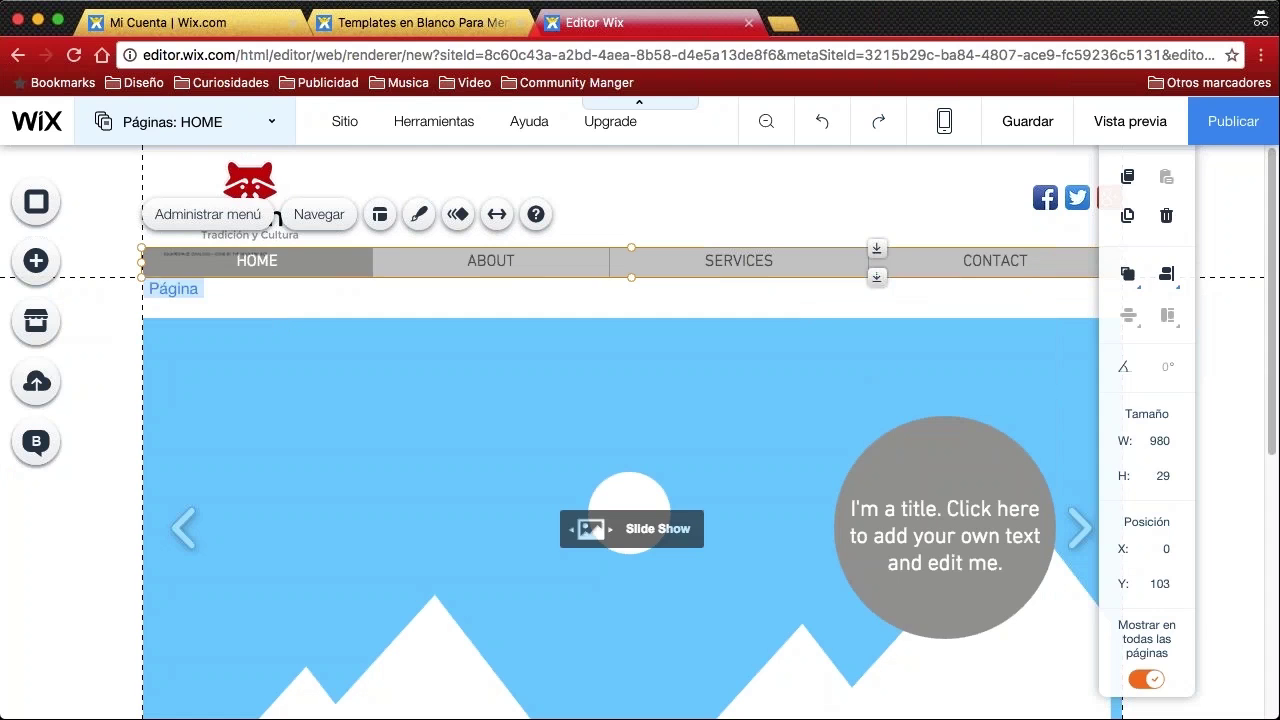
click(326, 294)
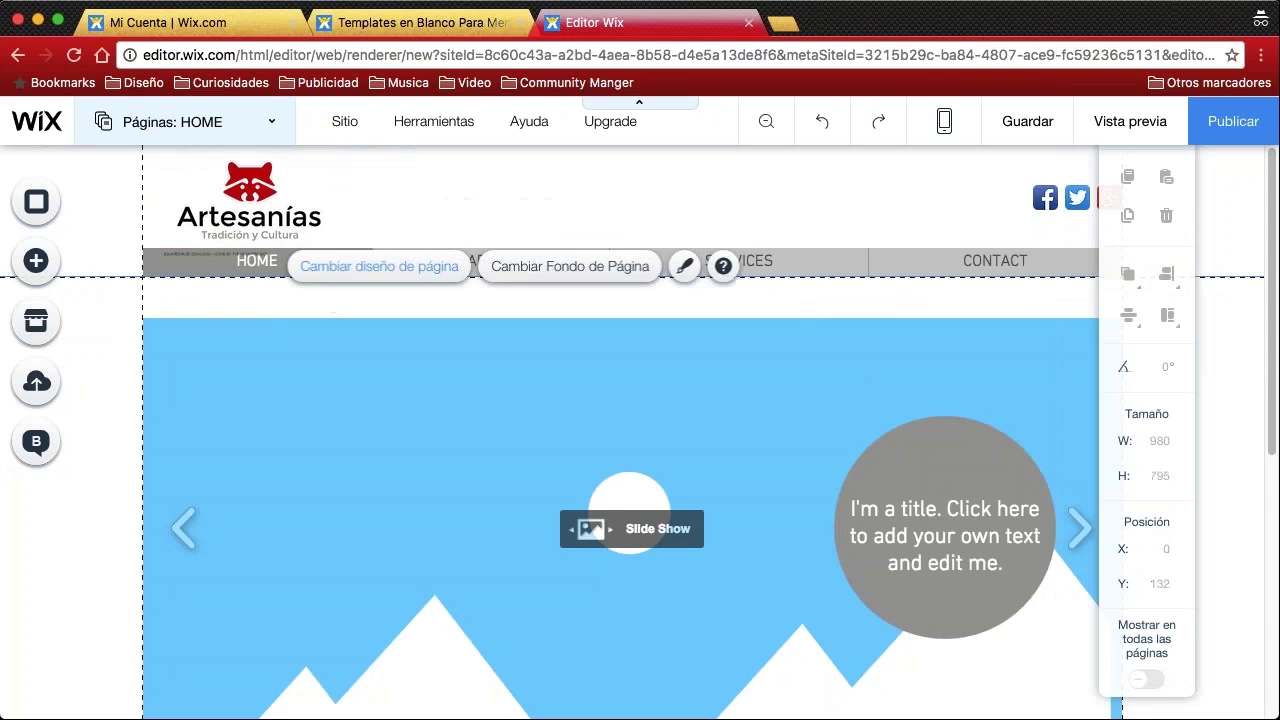
click(253, 261)
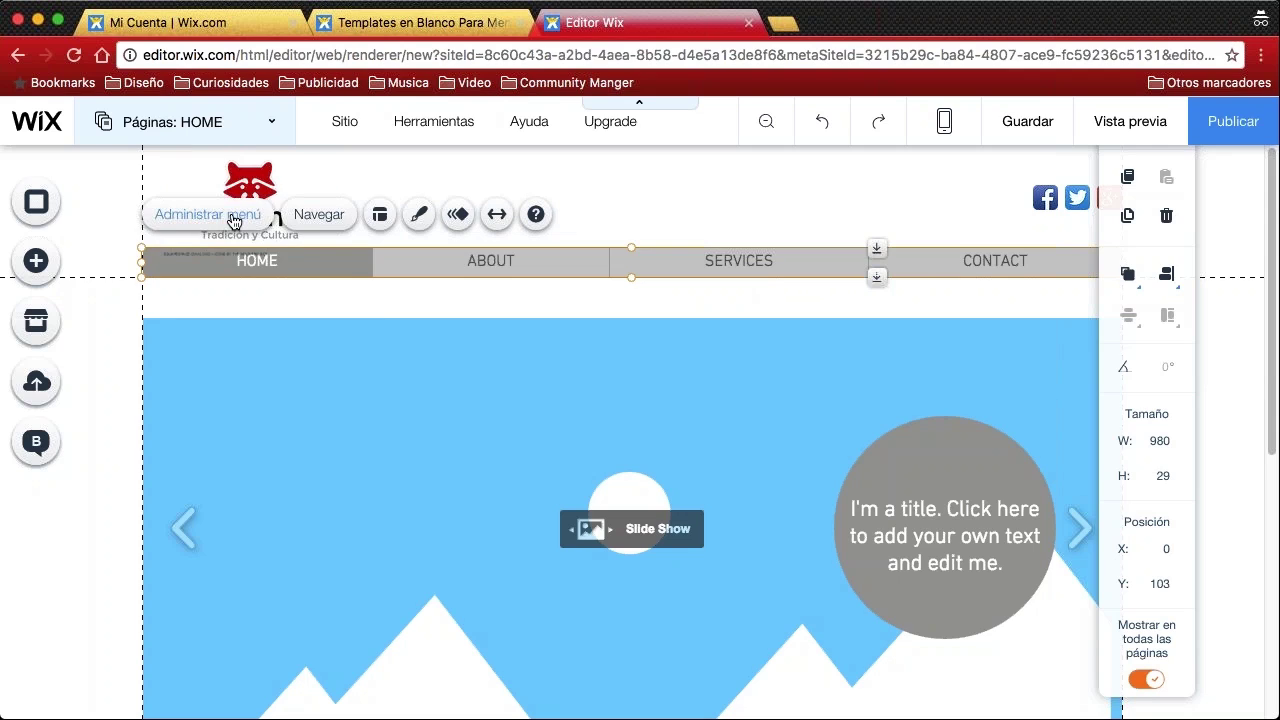
click(231, 218)
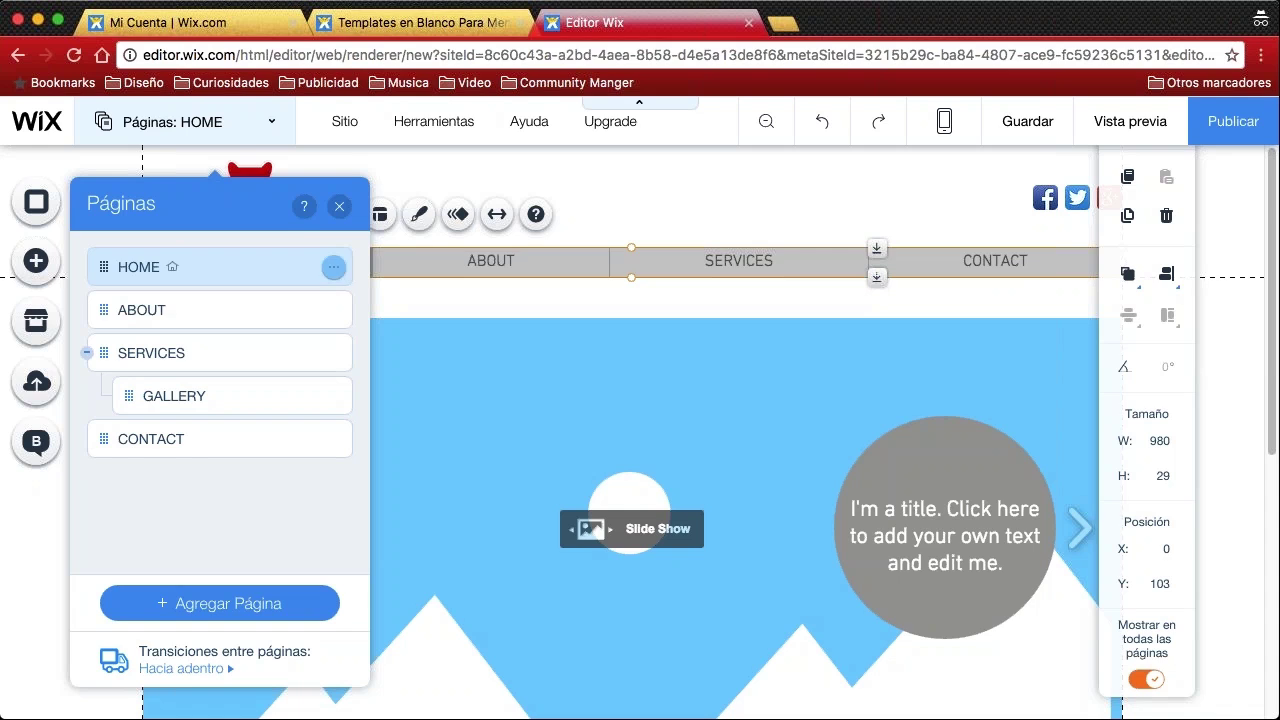
Rename the HOME page to 'Inicio' and save it
click(334, 270)
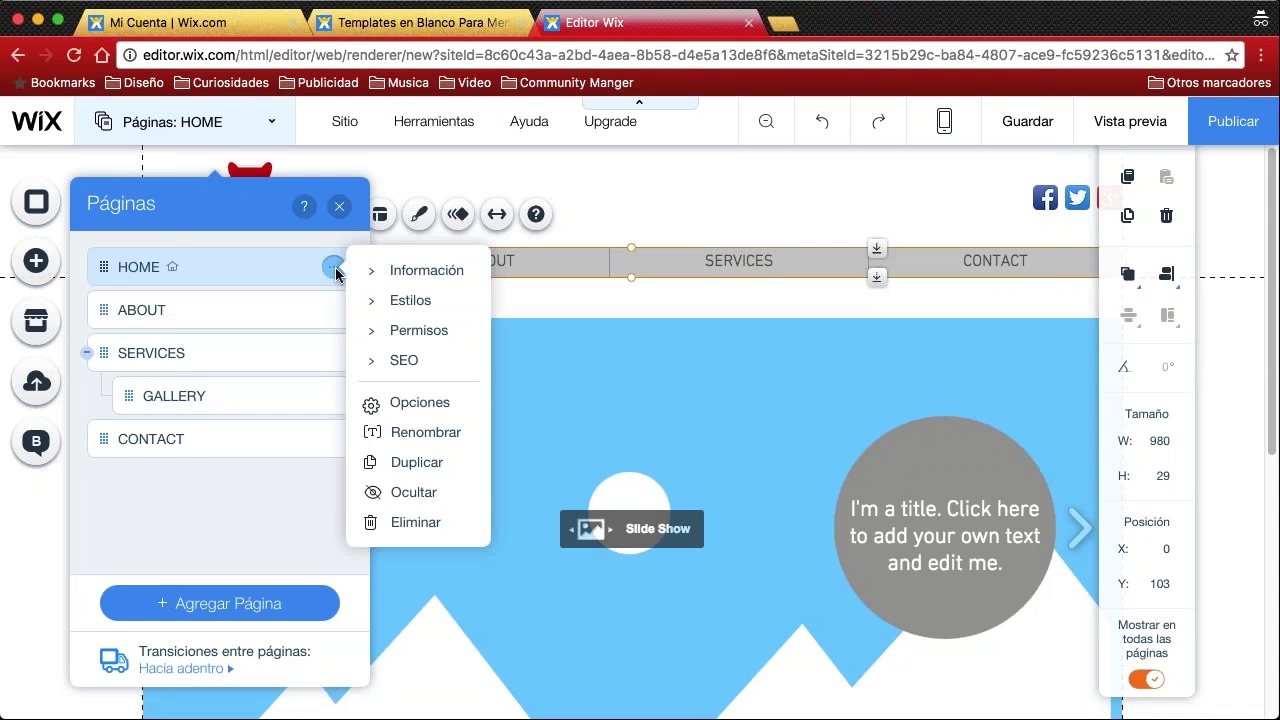
click(423, 434)
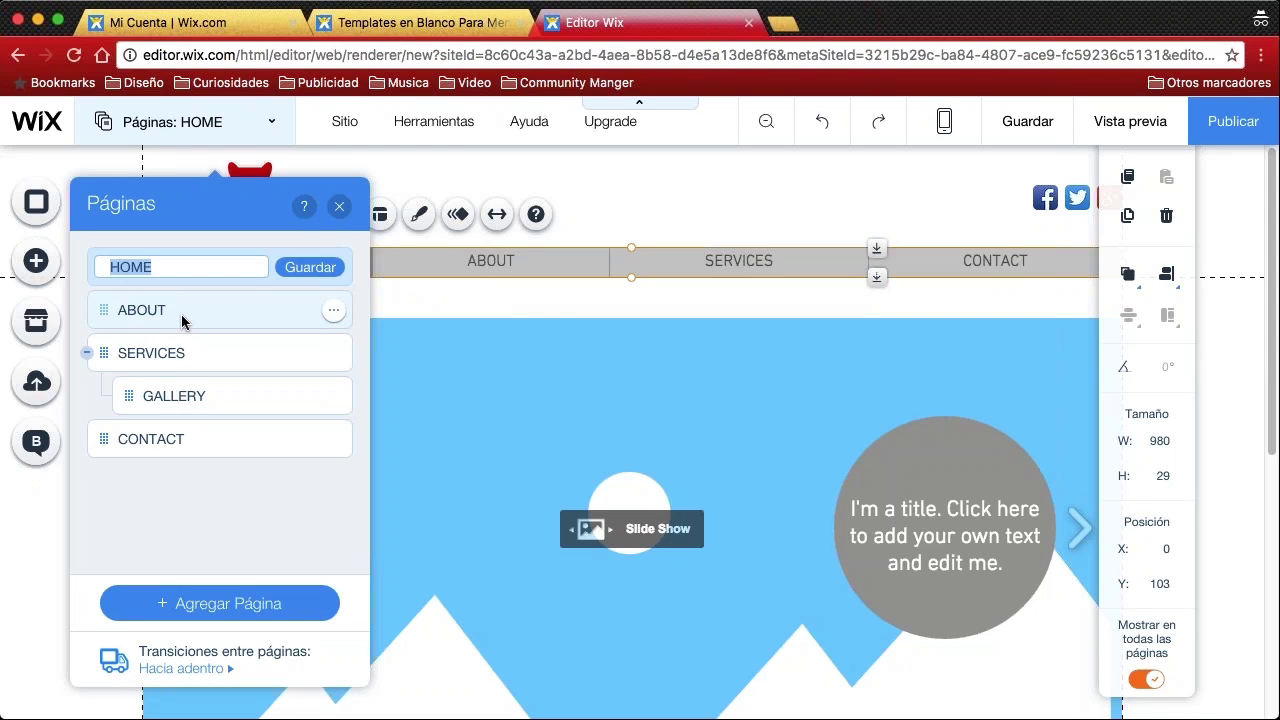
text(Inicio)
click(307, 268)
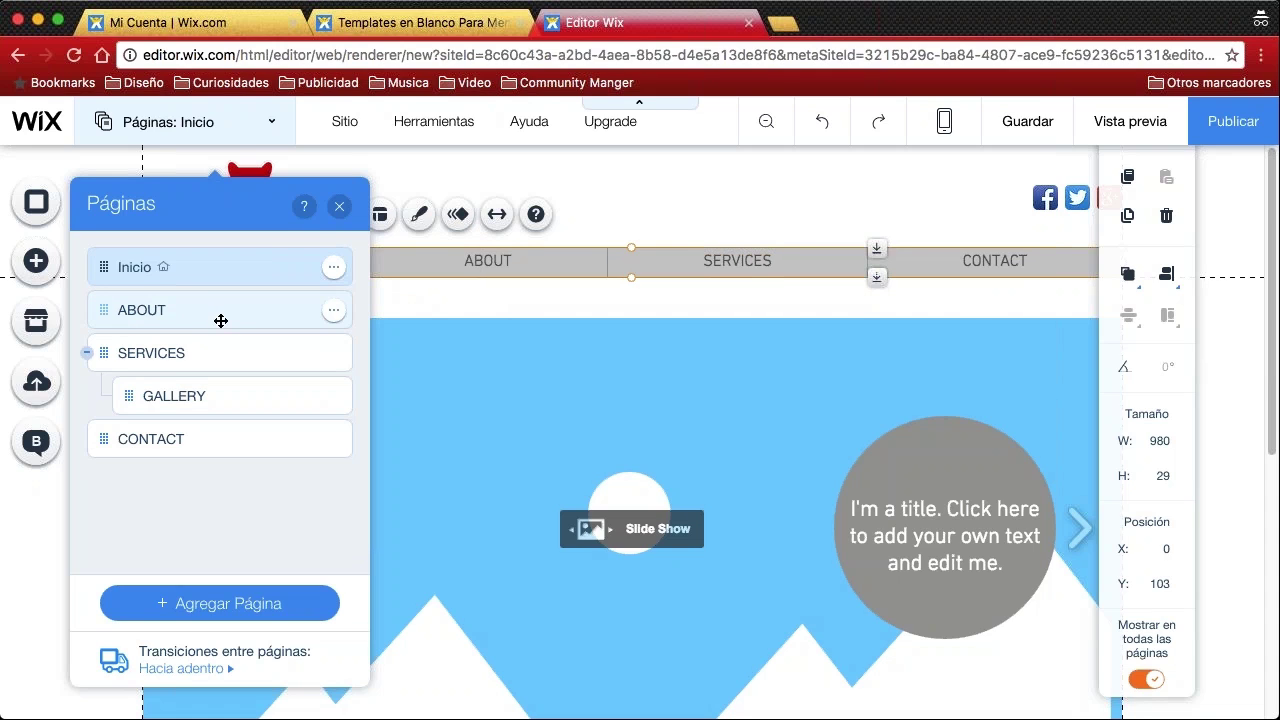
Rename the ABOUT page to 'Quienes Somos' and save it
click(334, 313)
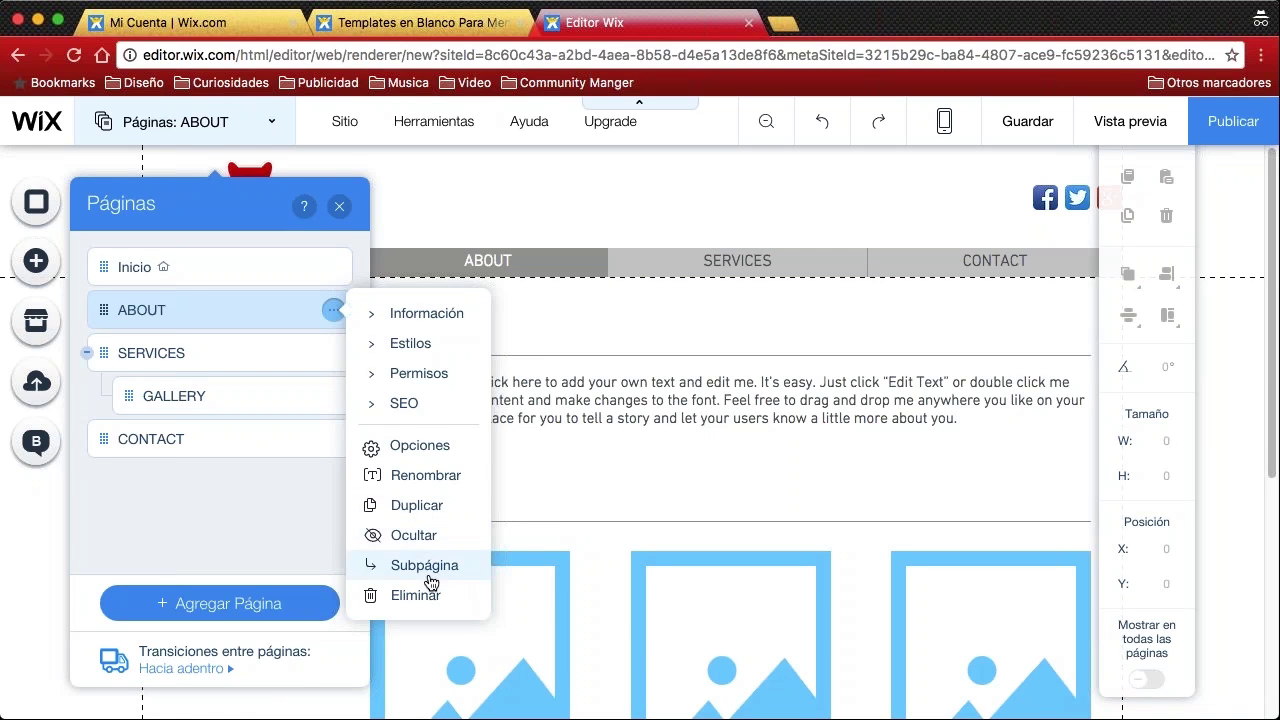
click(425, 478)
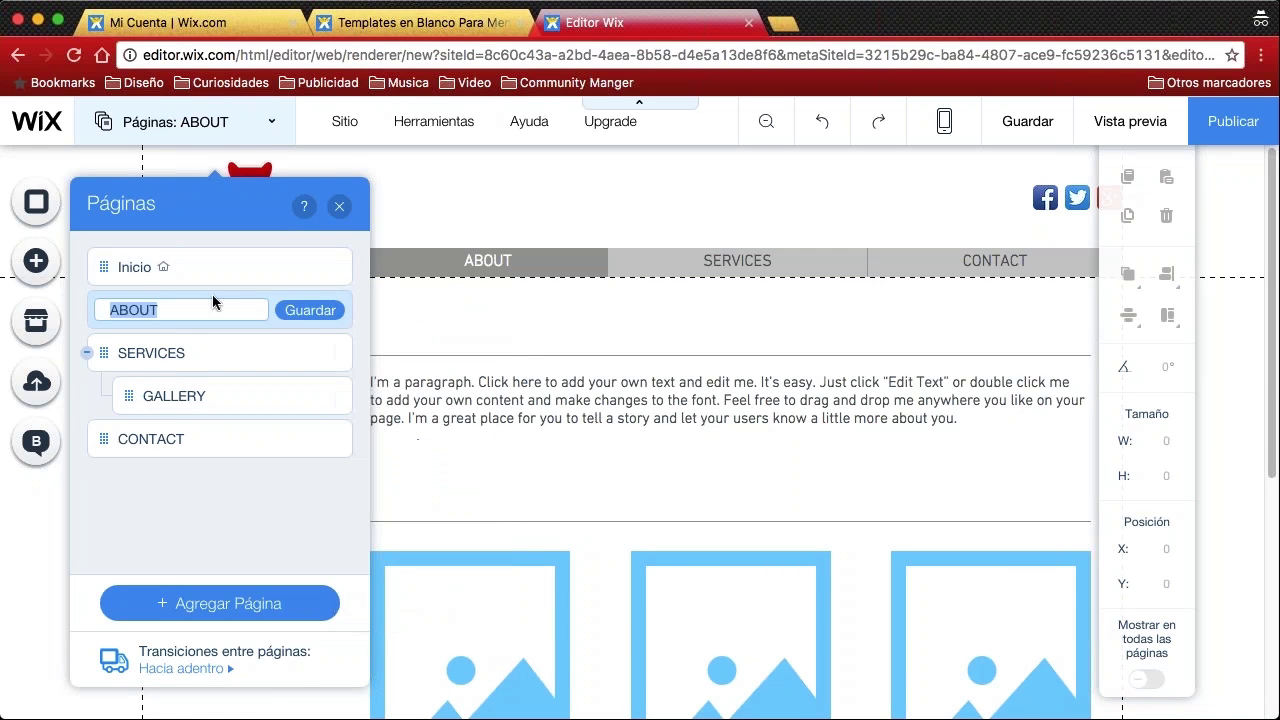
text(Quienes)
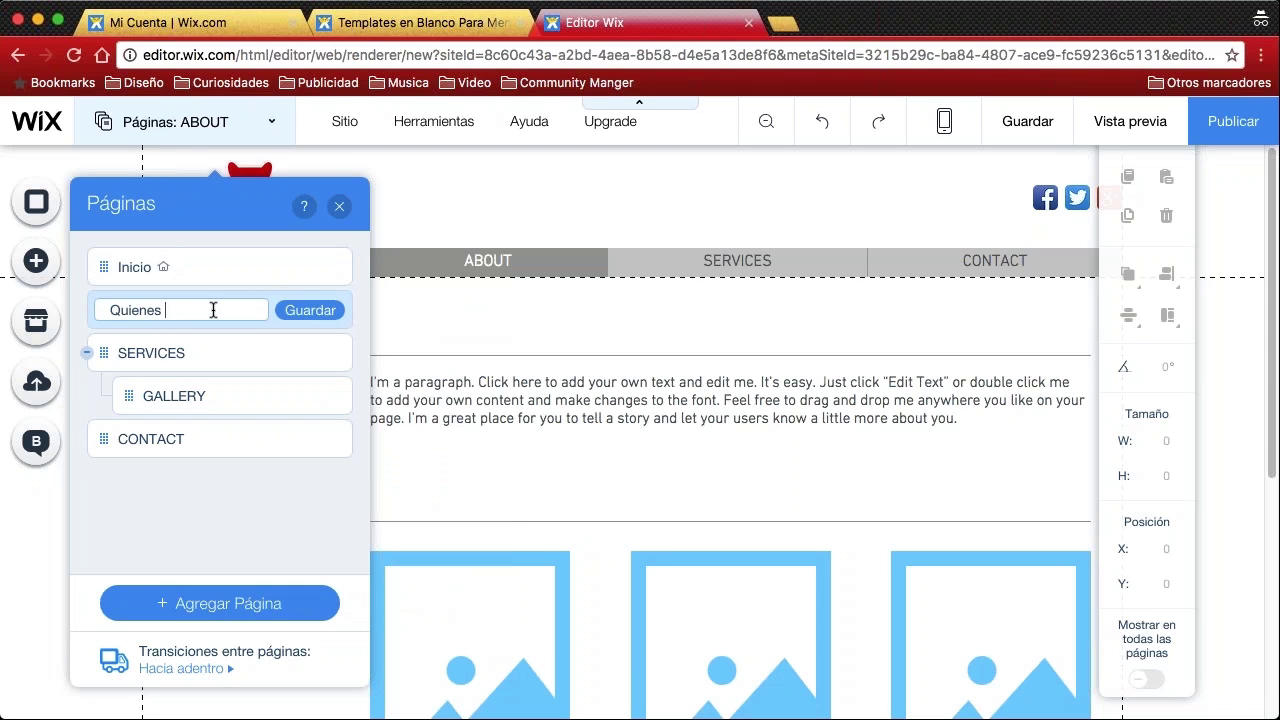
text( Somos)
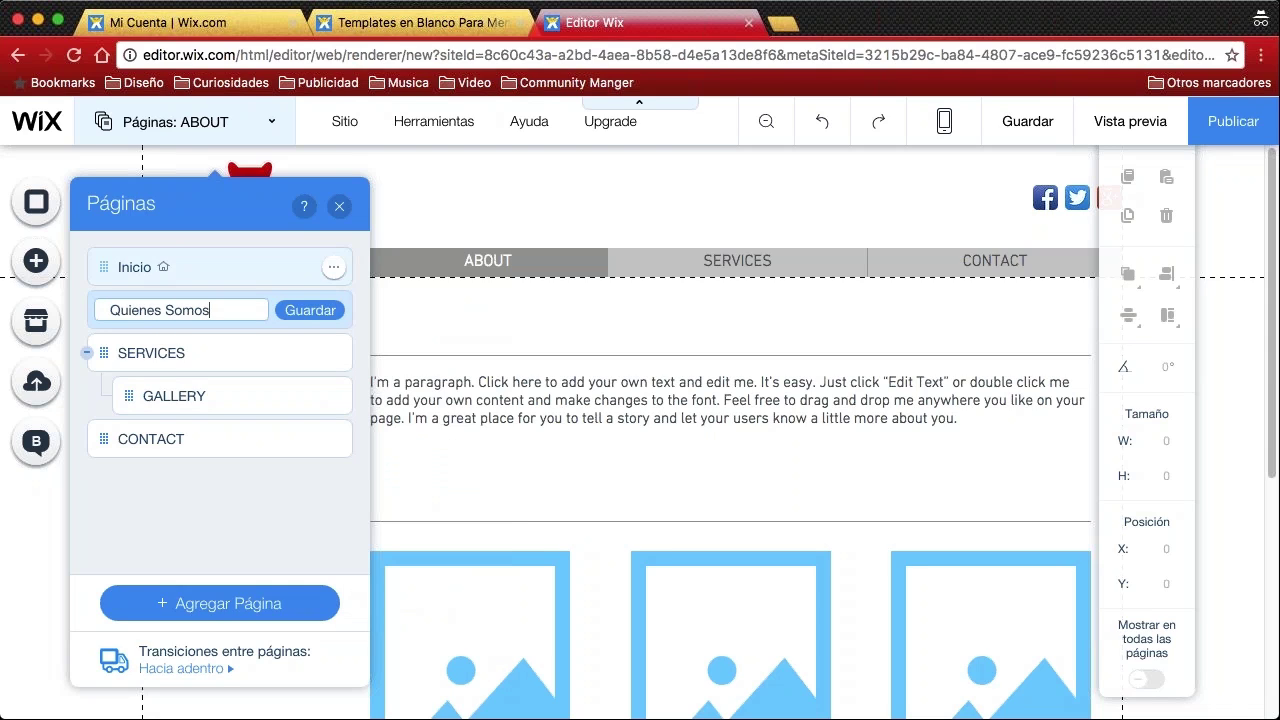
click(310, 310)
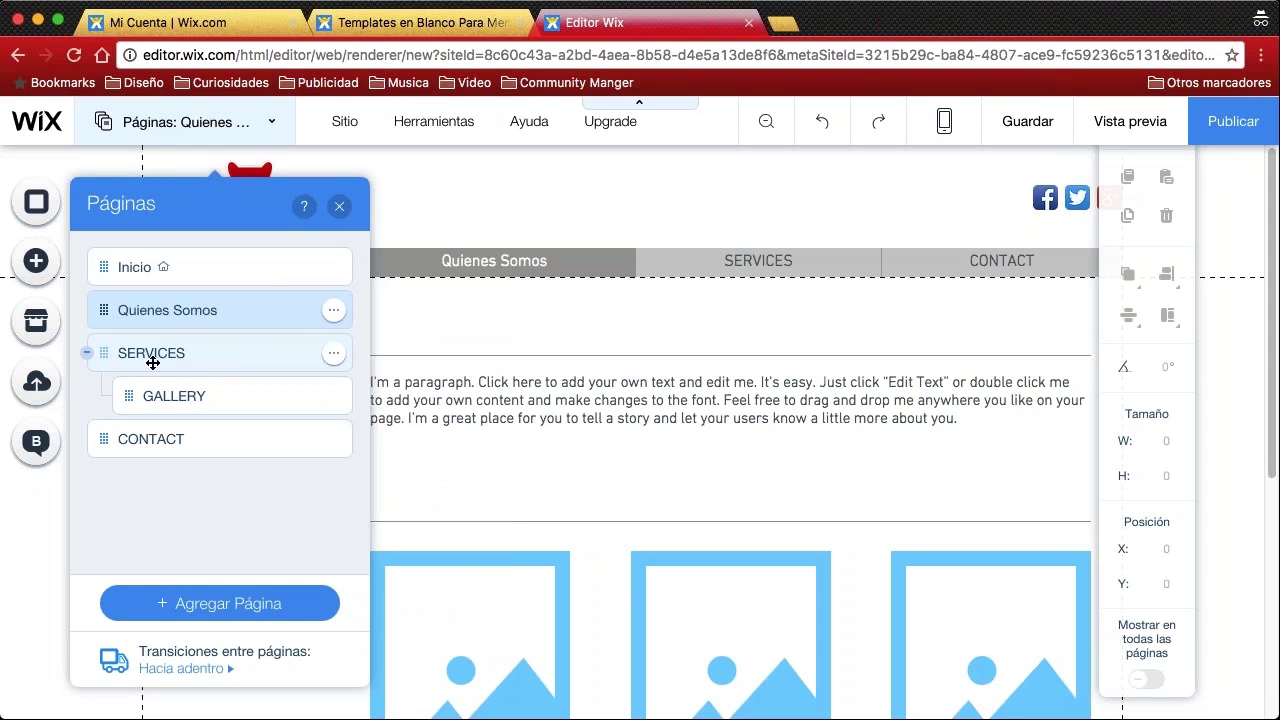
click(336, 358)
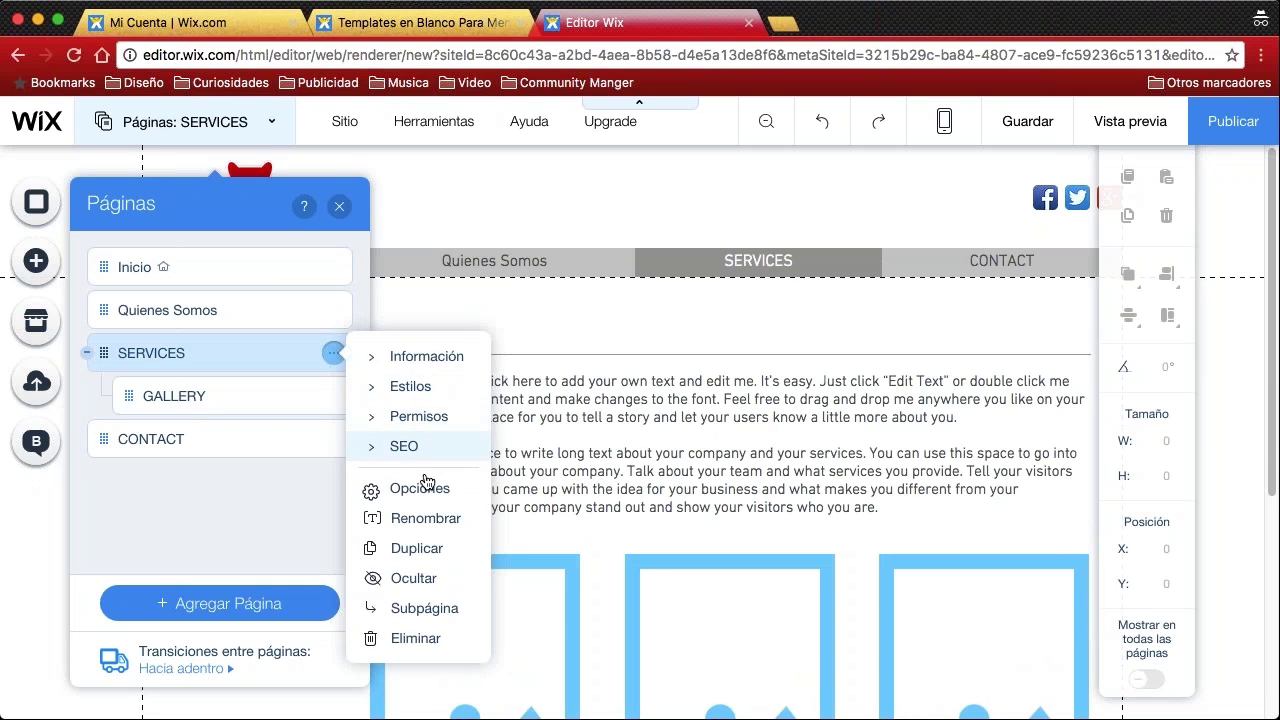
click(432, 518)
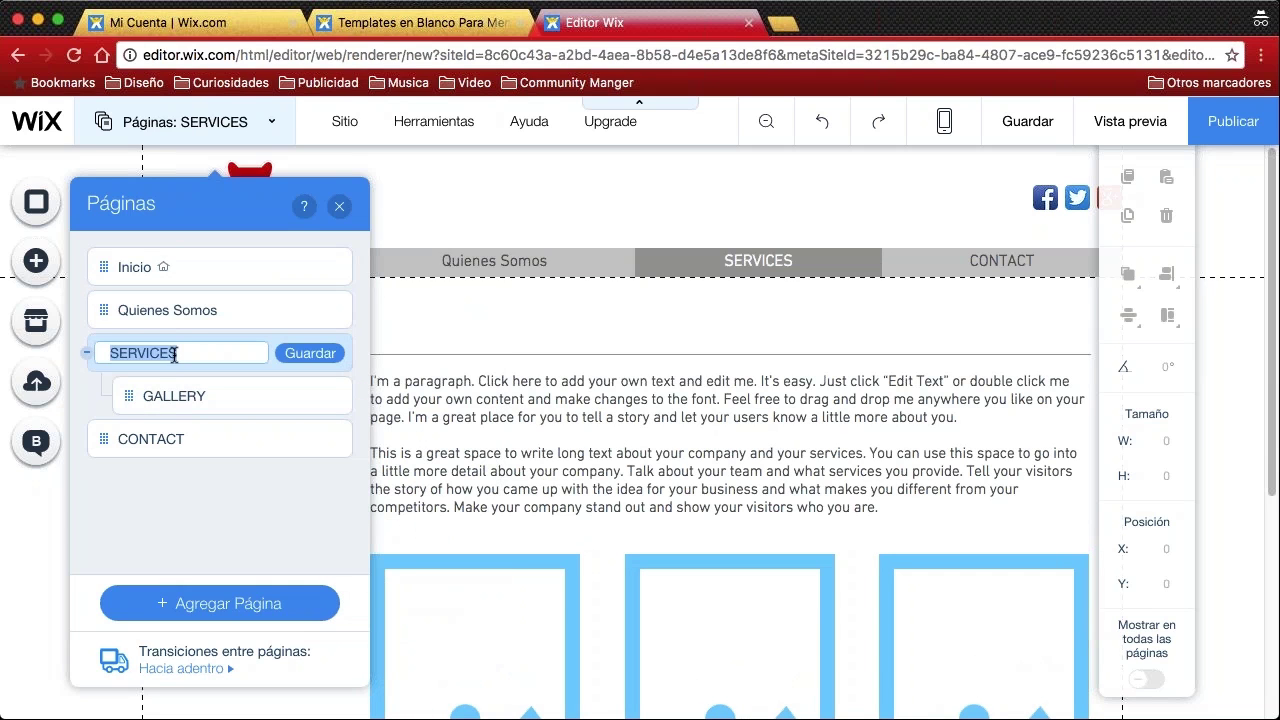
text(Prodcut)
key(BackSpace)
key(BackSpace)
key(BackSpace)
text(uctos)
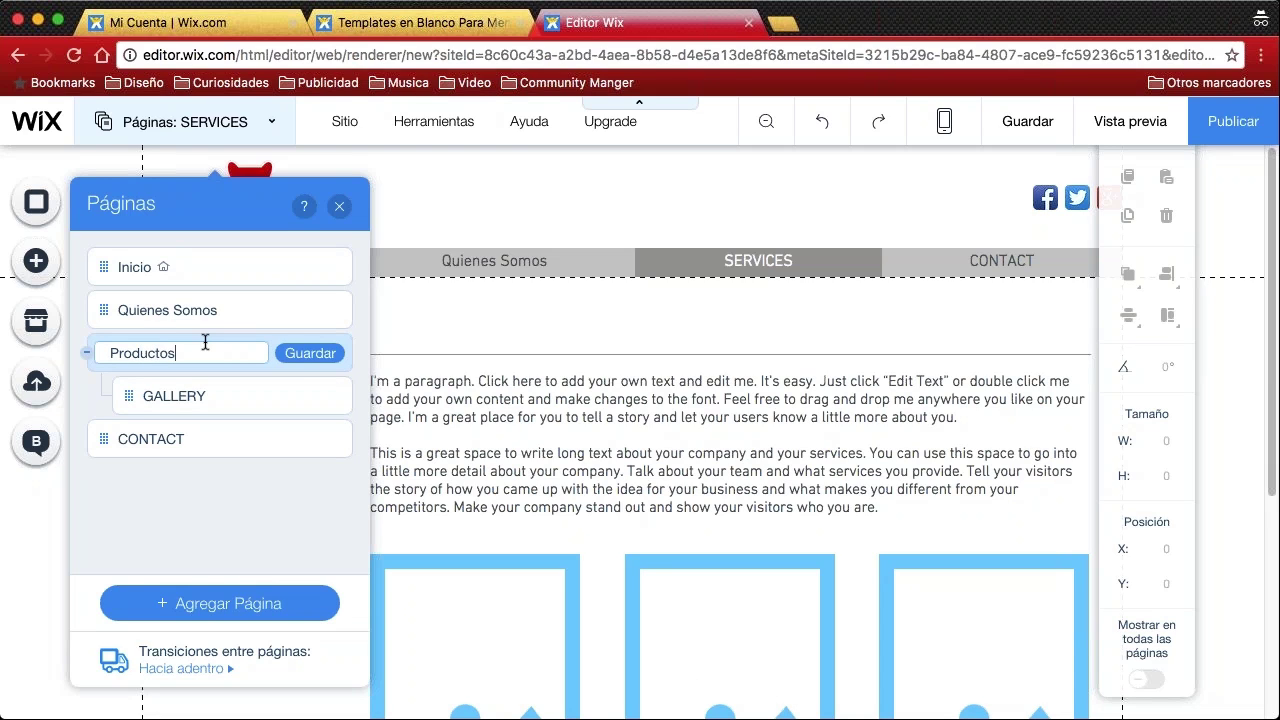
click(330, 355)
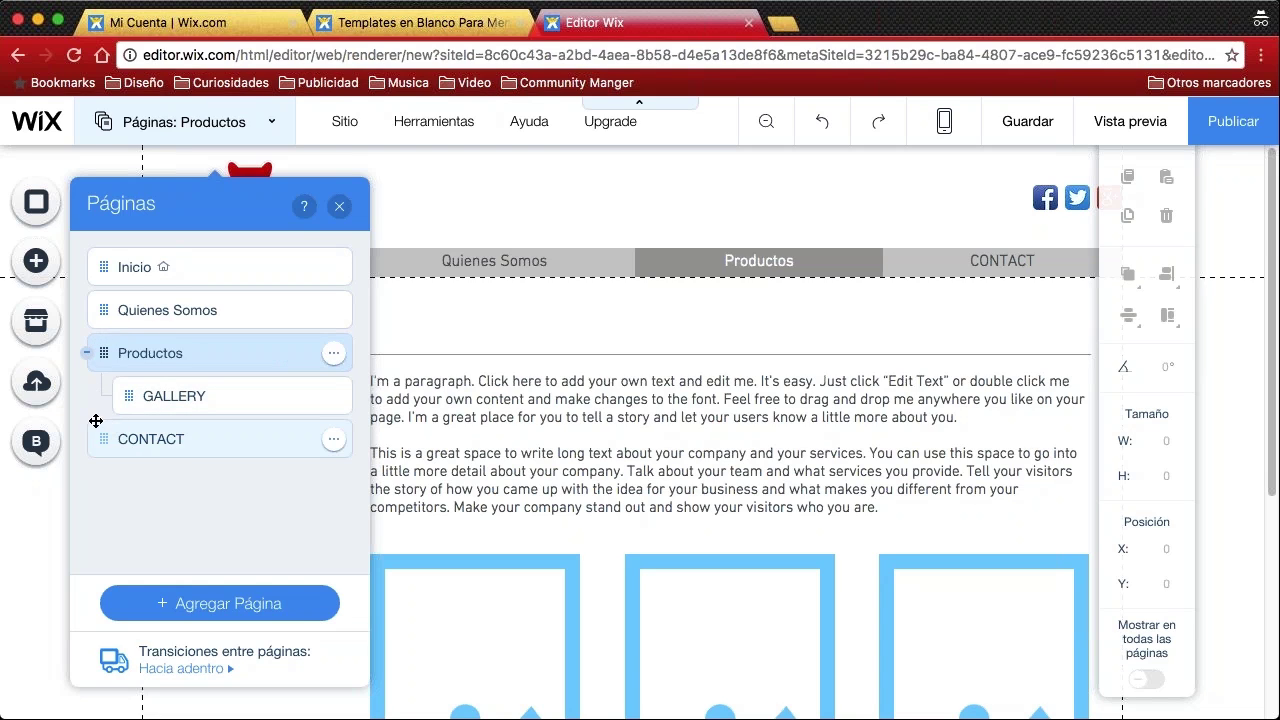
scroll(862, 312, down, 5)
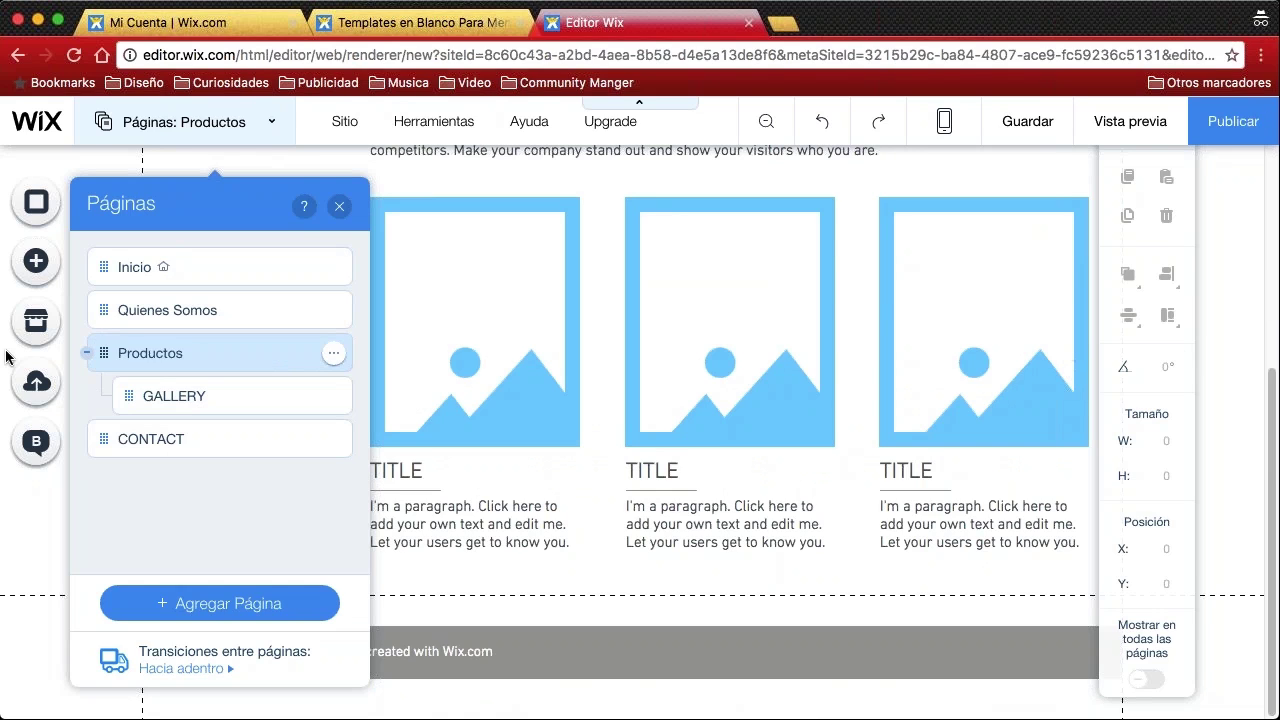
drag(78, 348, 70, 418)
Rename the GALLERY page to 'Galería' and save it
click(204, 397)
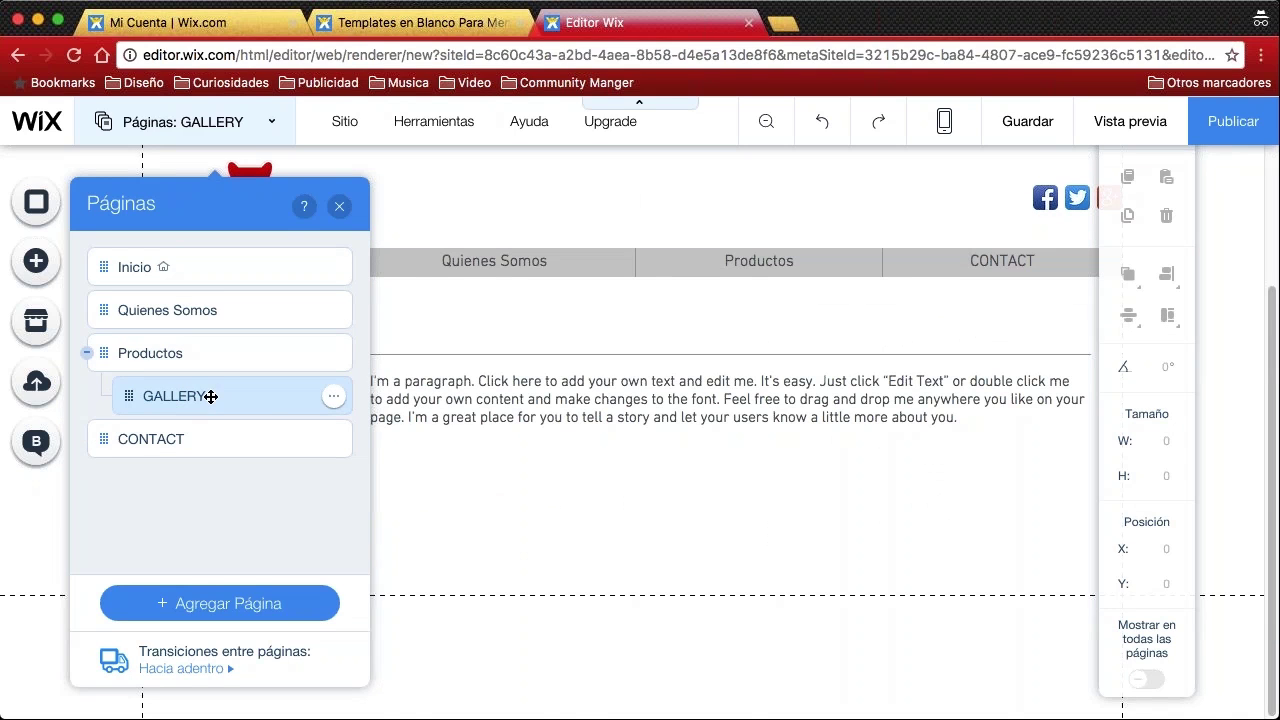
click(334, 396)
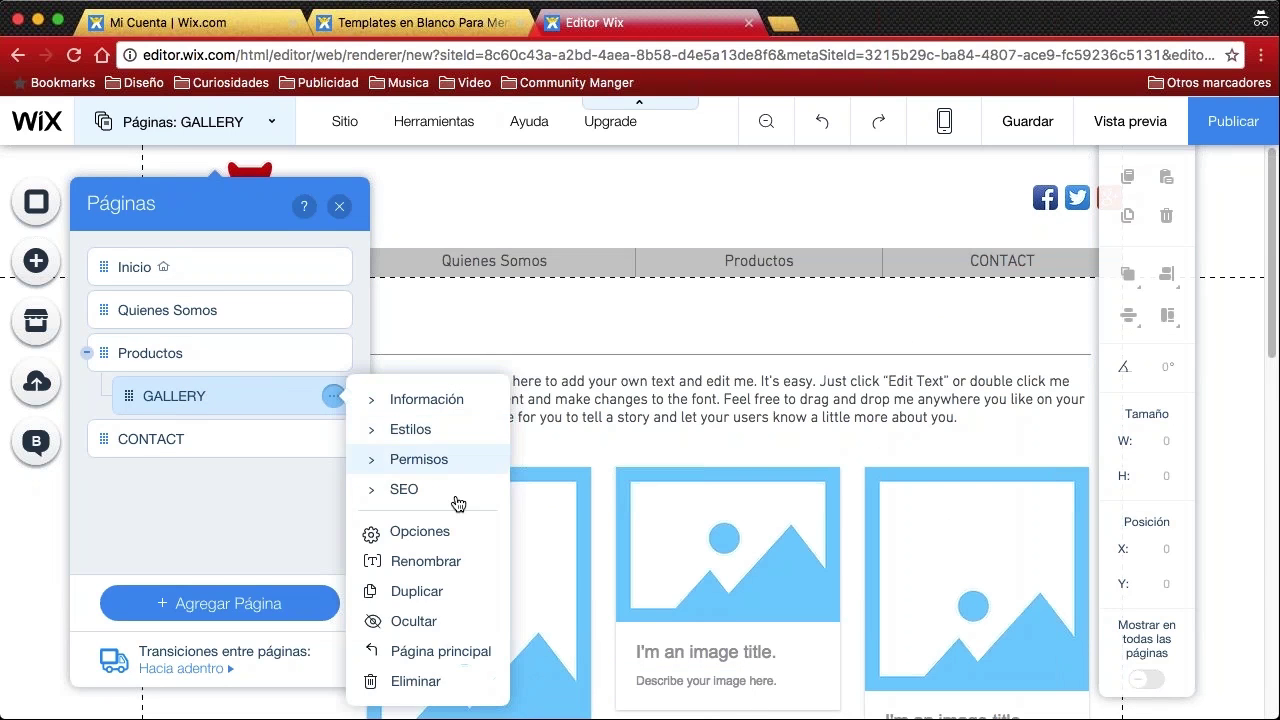
click(432, 562)
text(Galería)
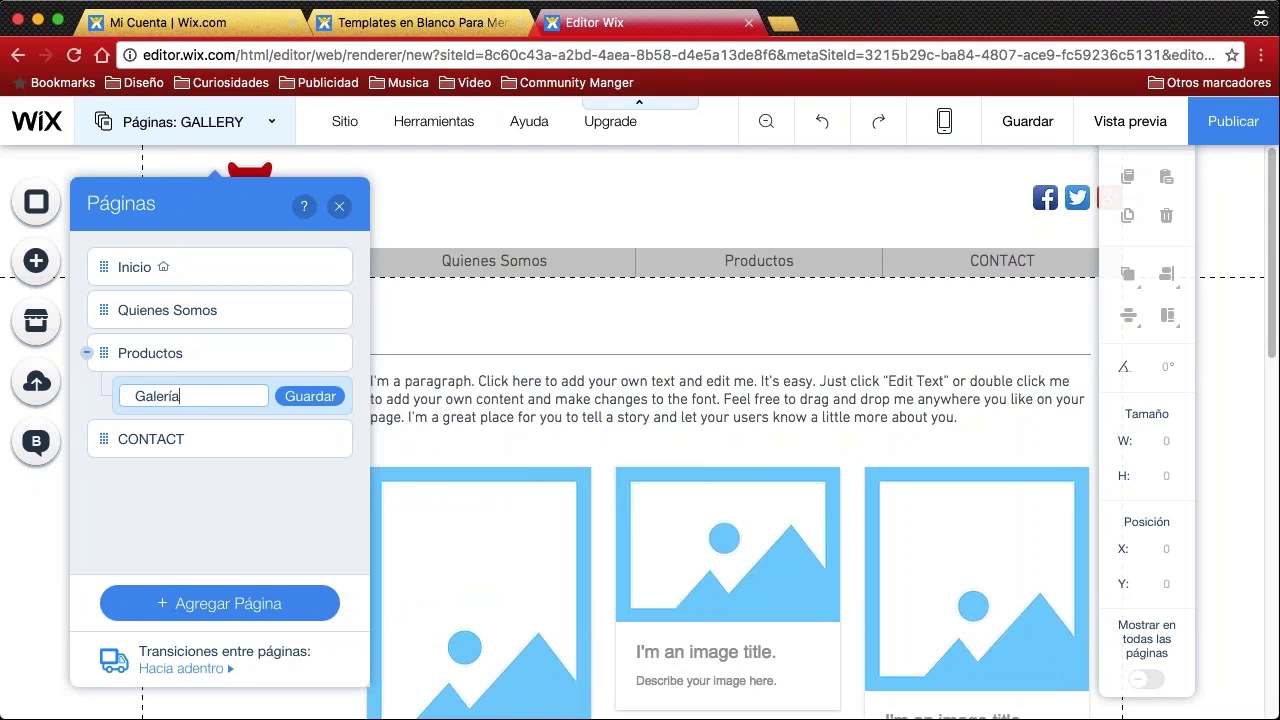
click(312, 396)
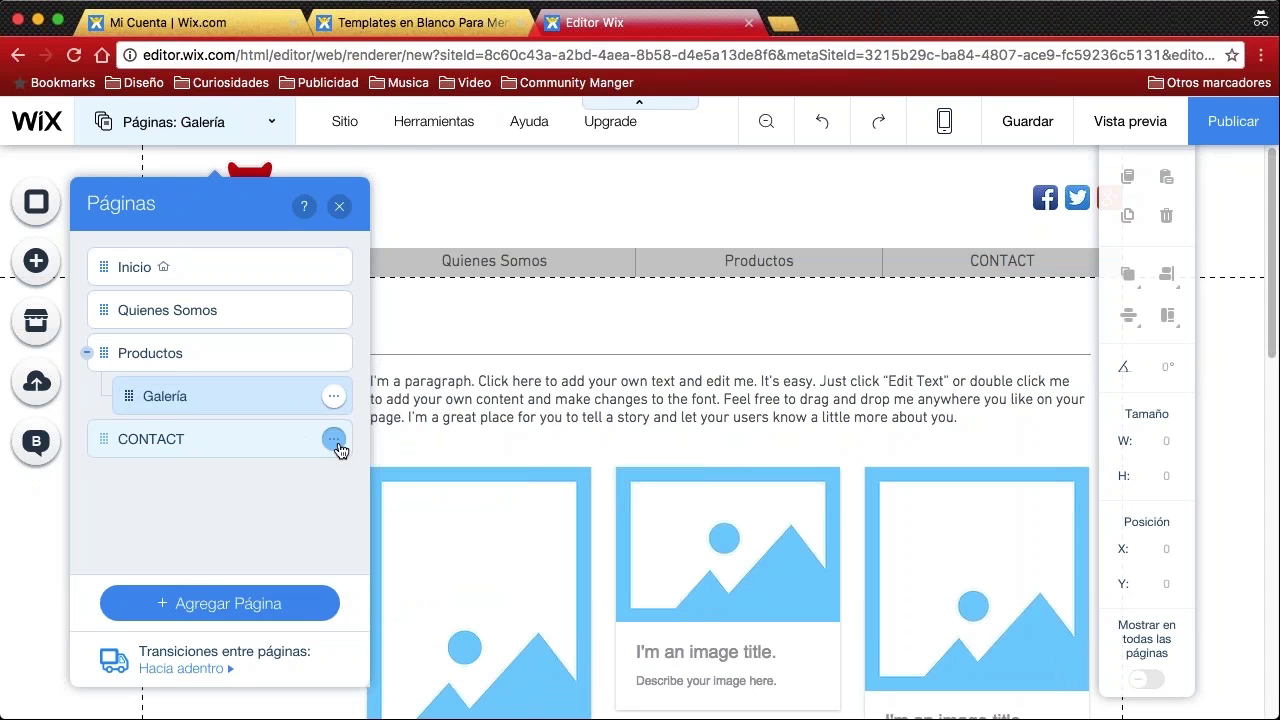
Rename the CONTACT page to 'Contáctenos' and save it
click(334, 439)
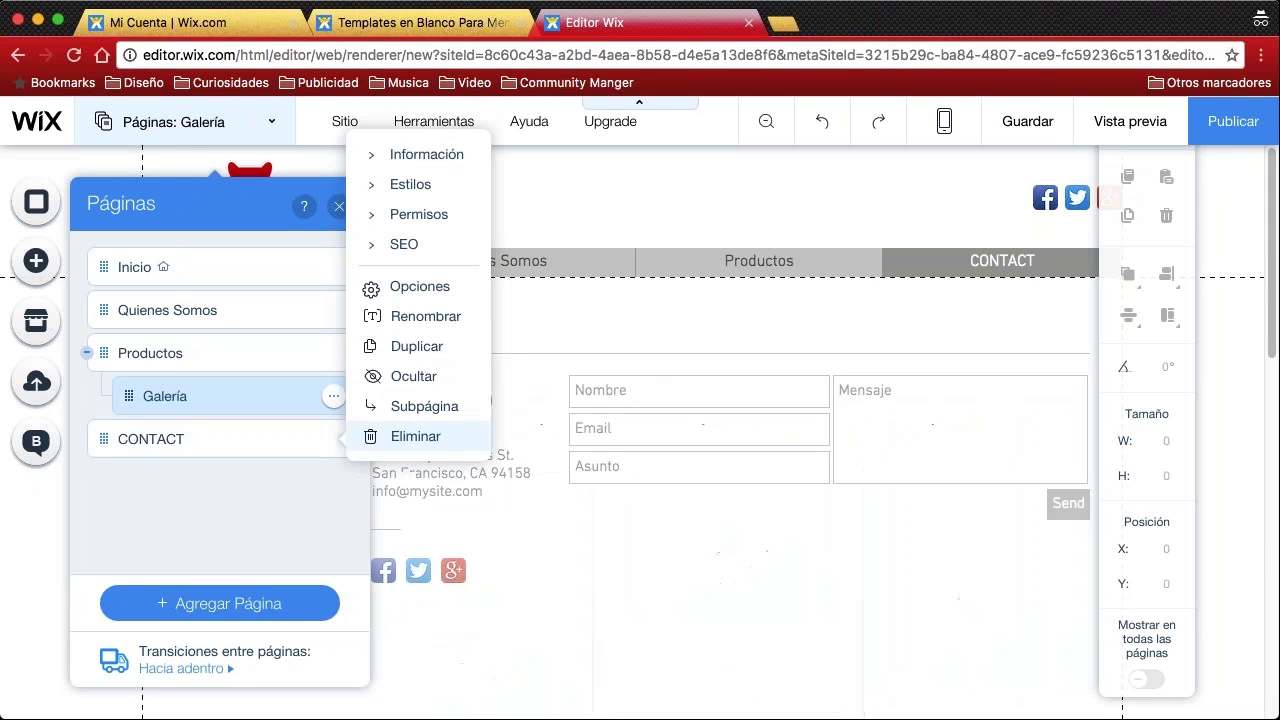
click(408, 322)
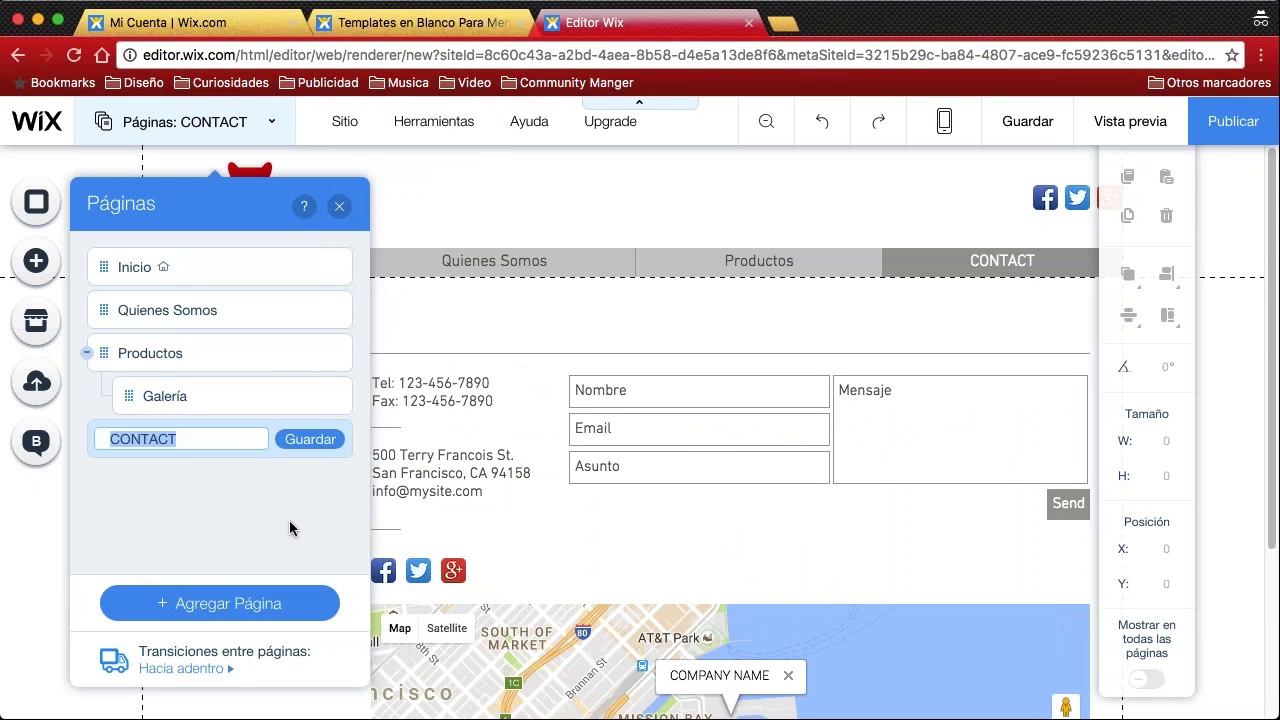
text(Contáctenos)
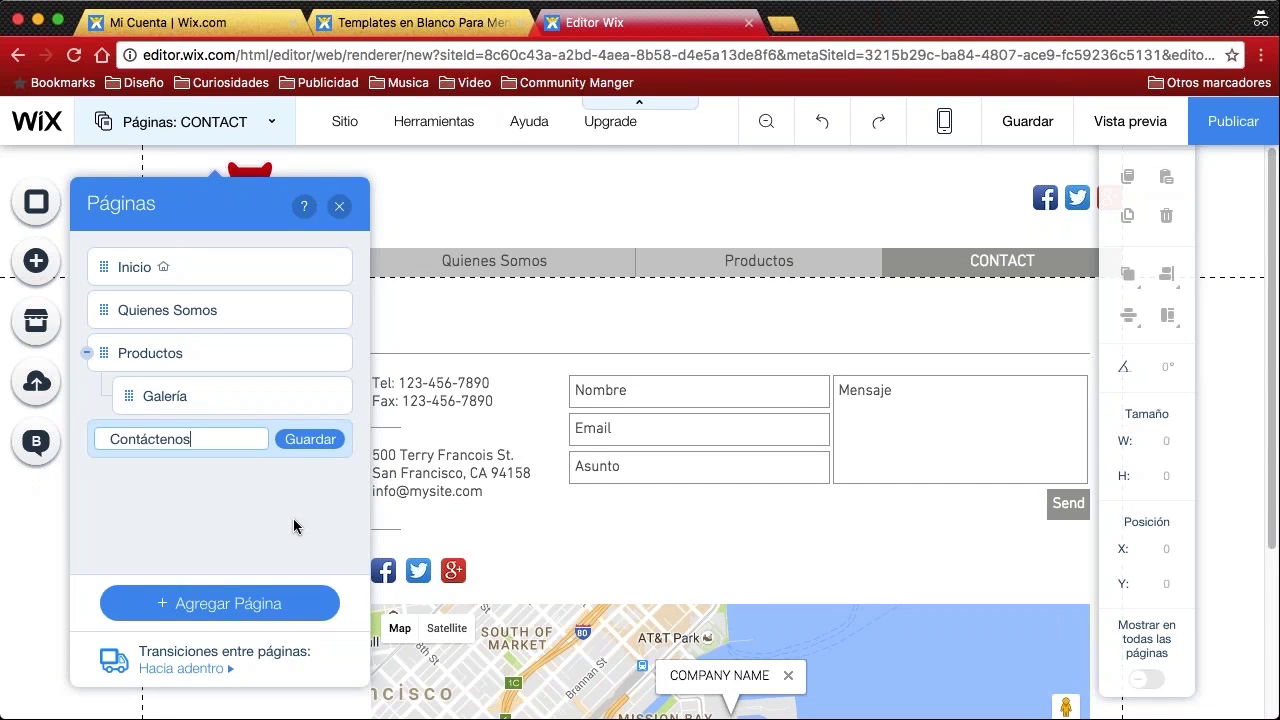
click(288, 440)
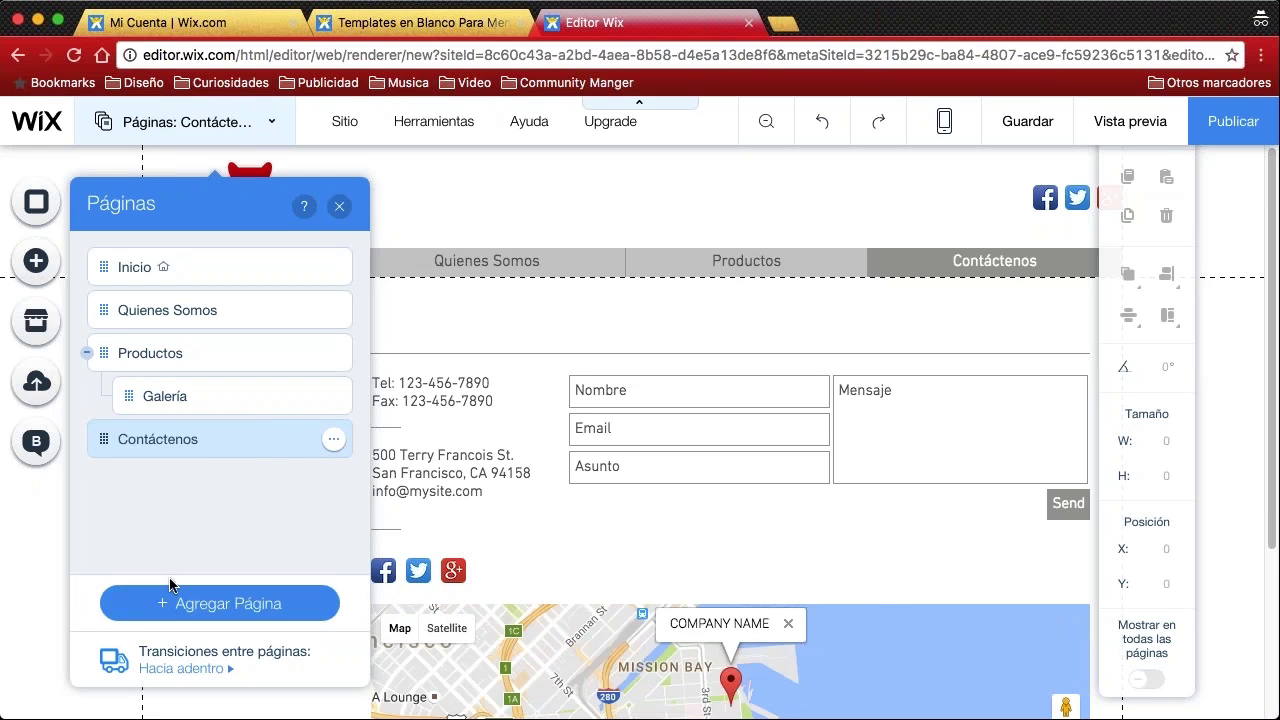
click(203, 606)
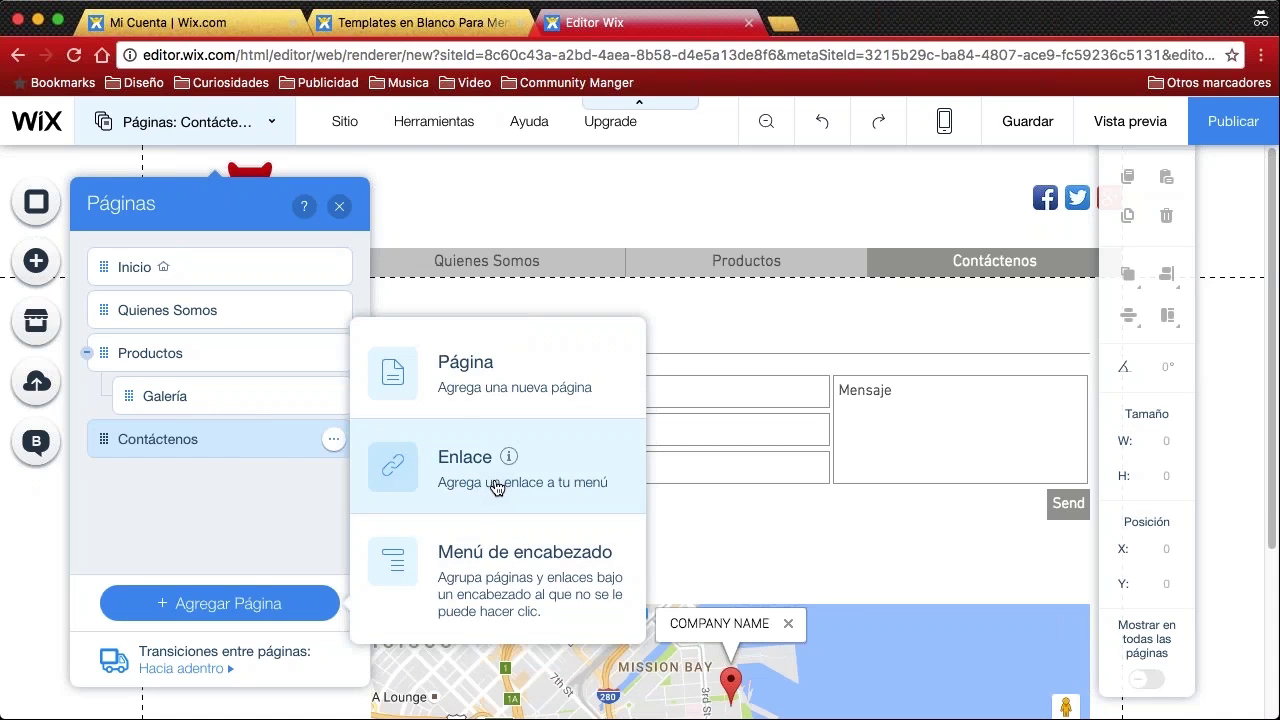
Add a new blank page named 'prueba 2' after Contáctenos in the page list
click(473, 381)
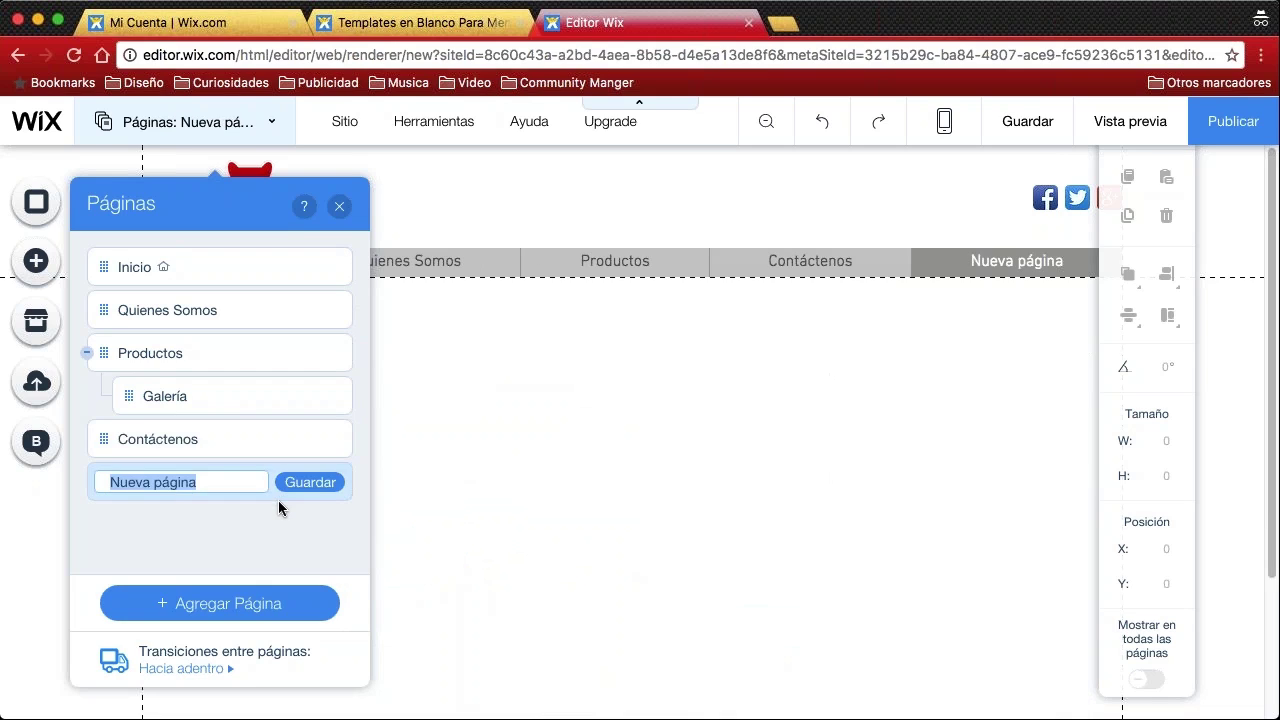
text(prubea)
key(BackSpace)
key(BackSpace)
key(BackSpace)
text(eba 2)
key(Return)
drag(148, 487, 171, 477)
click(333, 482)
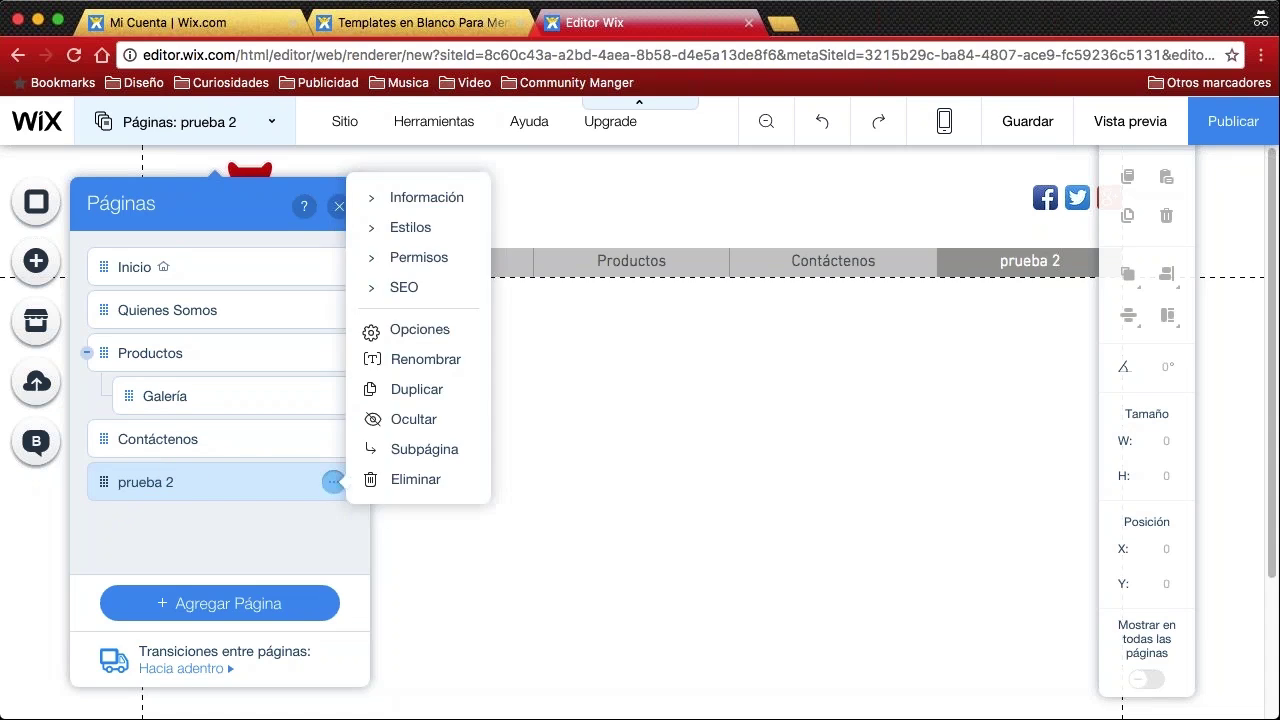
click(274, 538)
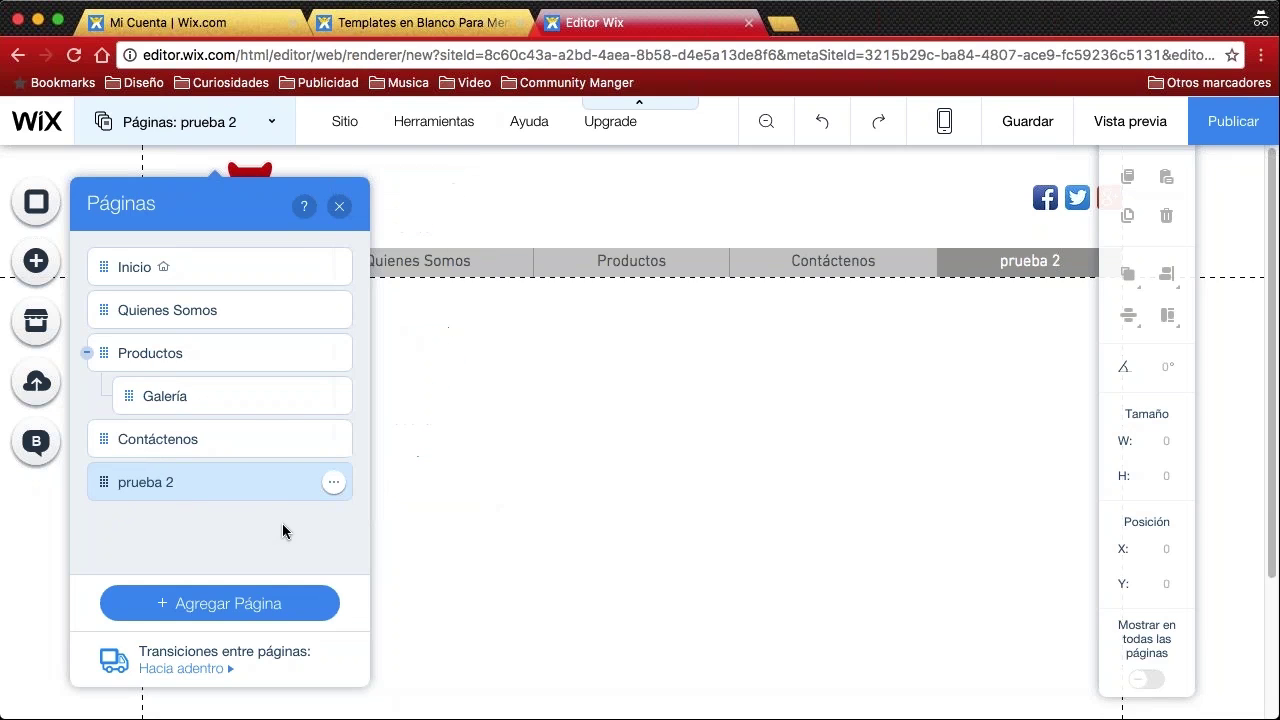
click(334, 484)
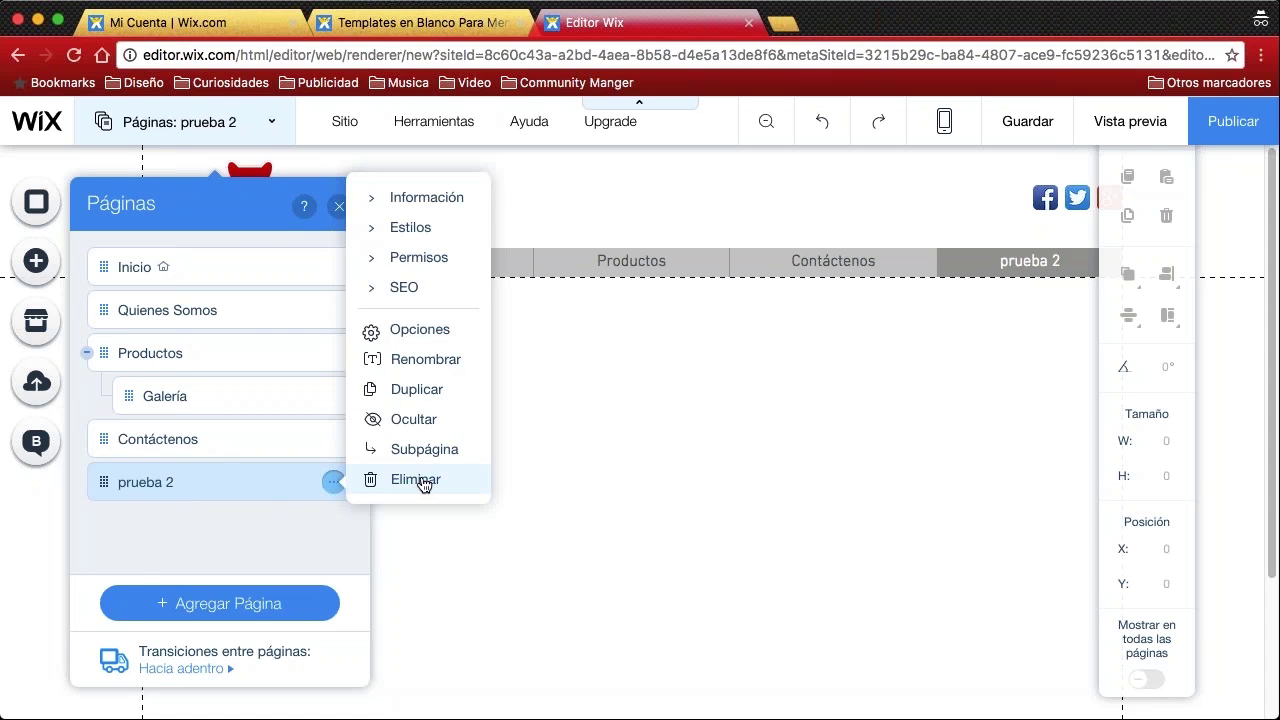
Delete the 'prueba 2' page and confirm the deletion
click(418, 481)
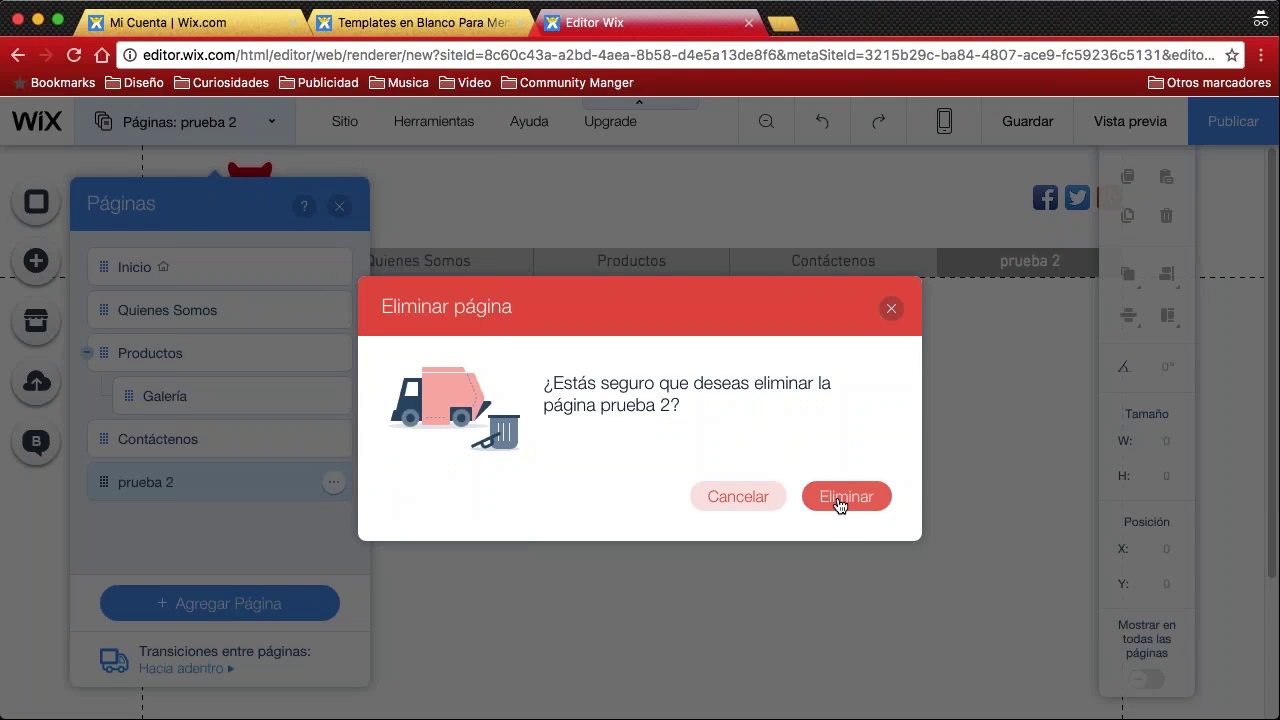
key(Return)
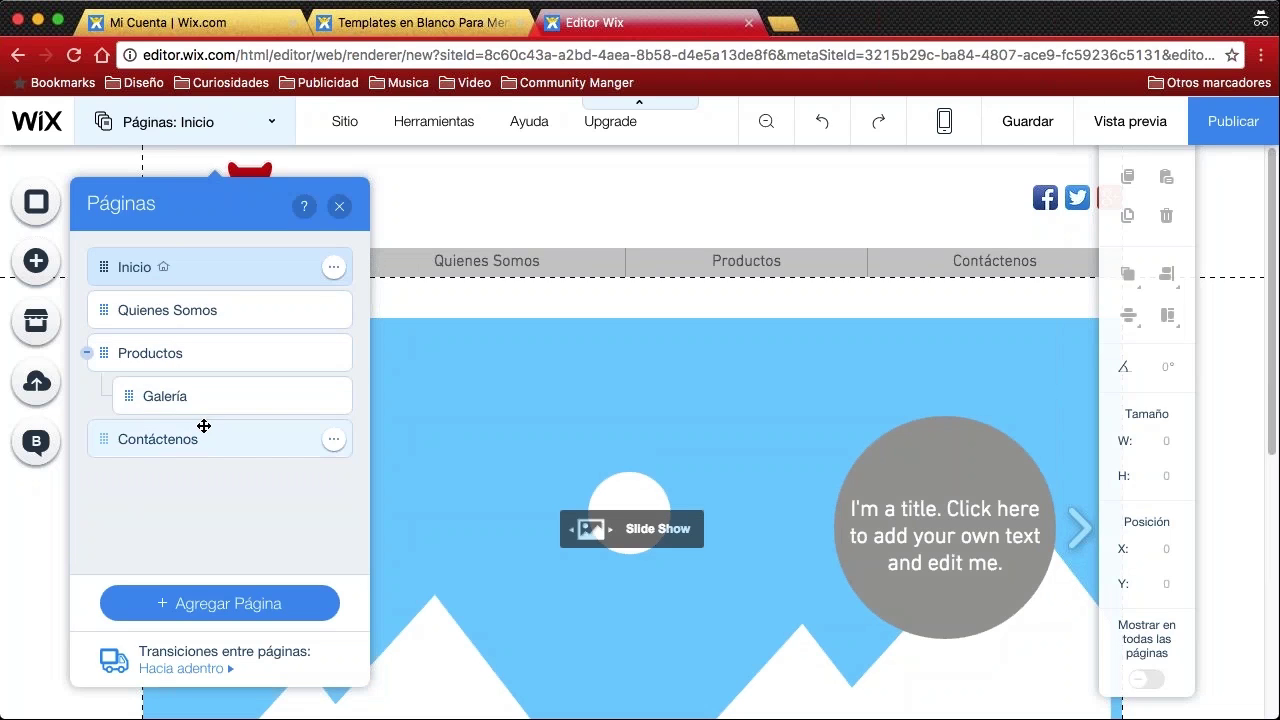
Close the Páginas panel to show the Inicio page with its logo and slideshow
click(340, 207)
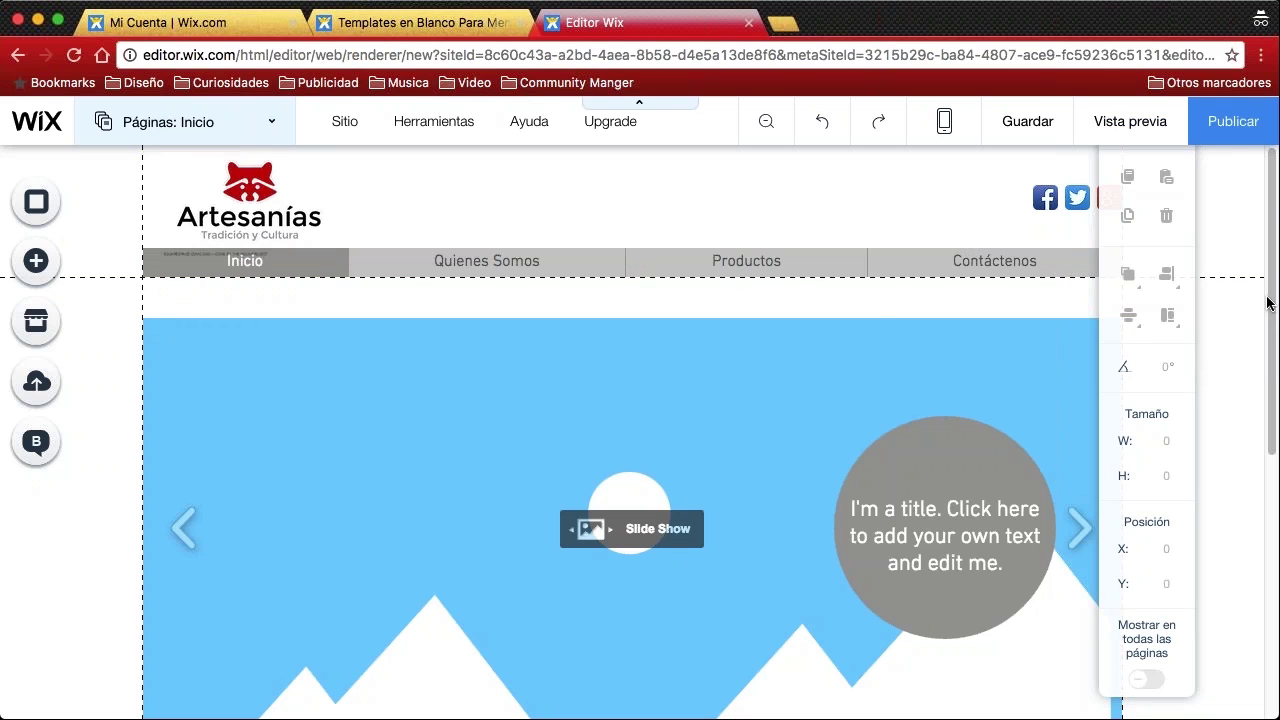
mouse_move(1077, 110)
mouse_down()
mouse_move(1078, 185)
mouse_move(1180, 168)
mouse_move(1183, 102)
mouse_move(1090, 86)
mouse_move(1082, 146)
mouse_up()
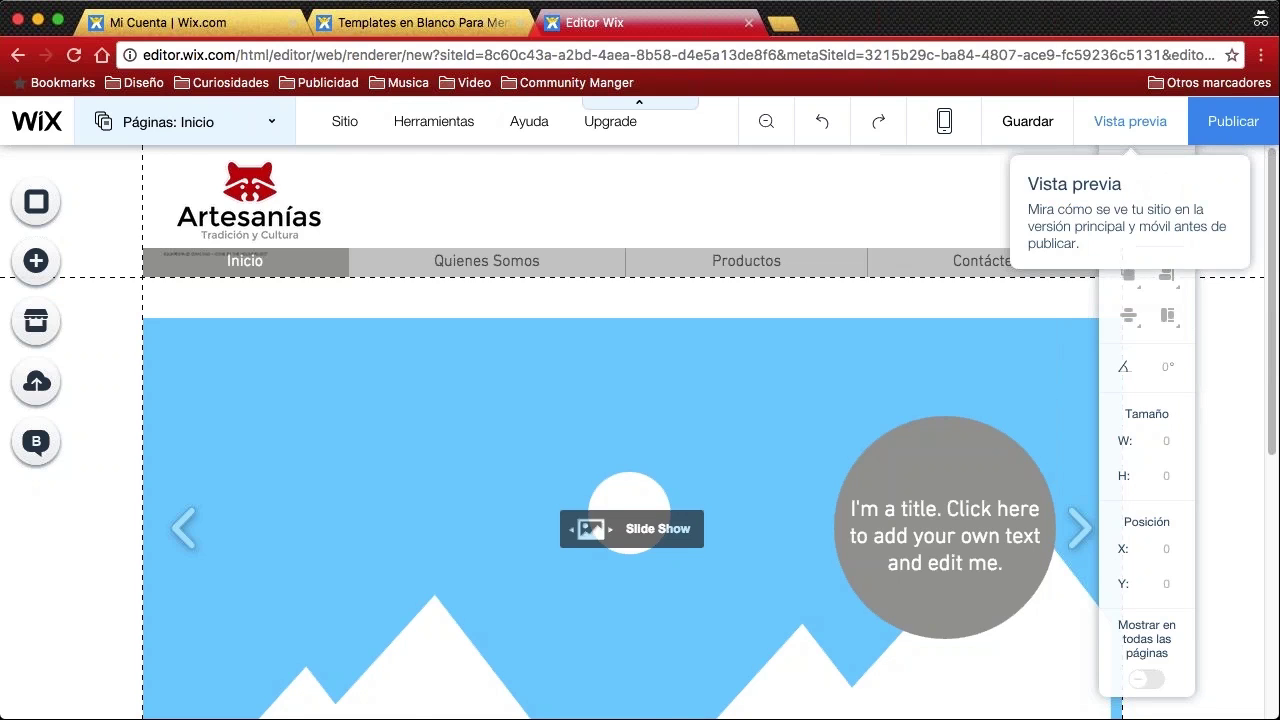
Preview the site, scrolling the home page and then the Quienes Somos page
click(1130, 121)
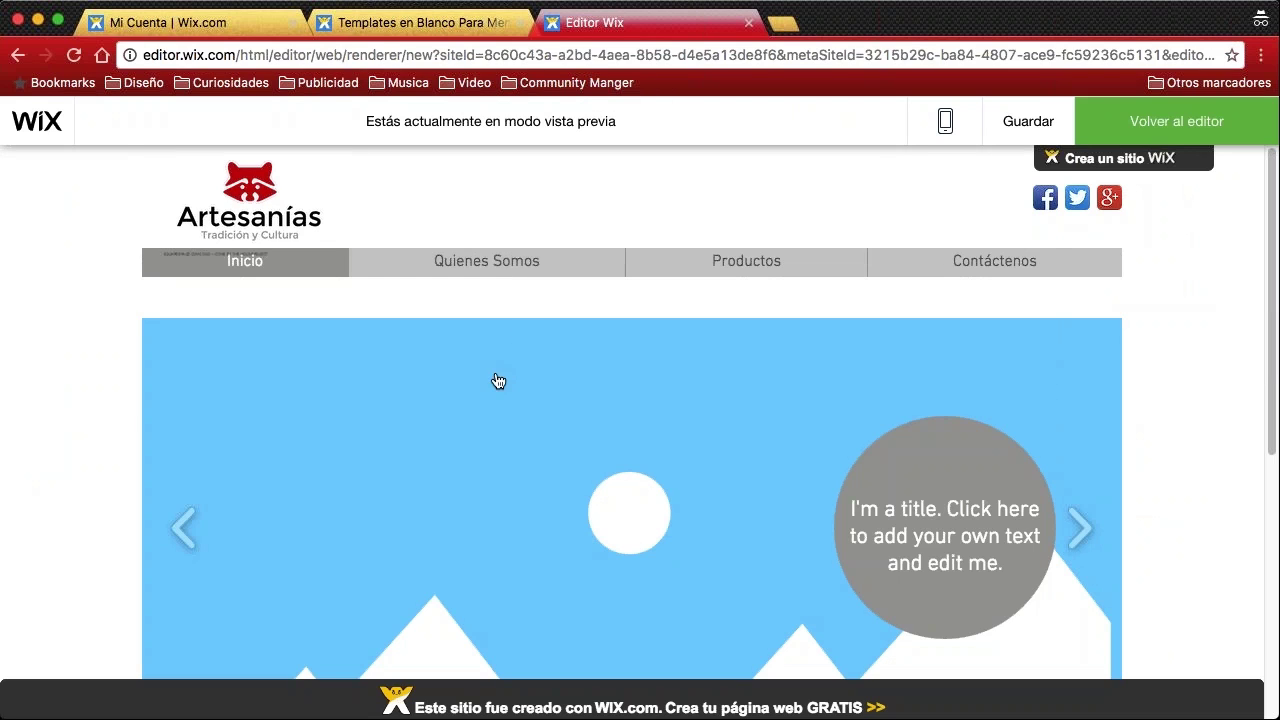
scroll(80, 318, down, 1)
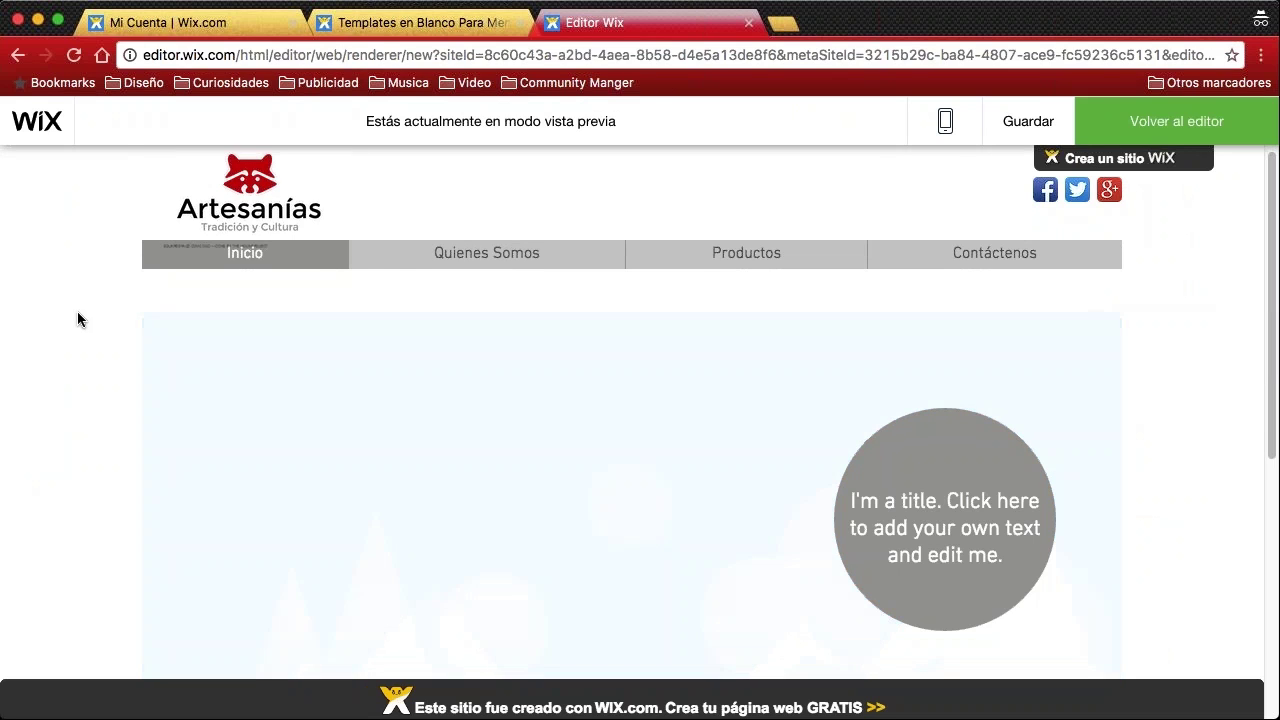
scroll(80, 346, up, 1)
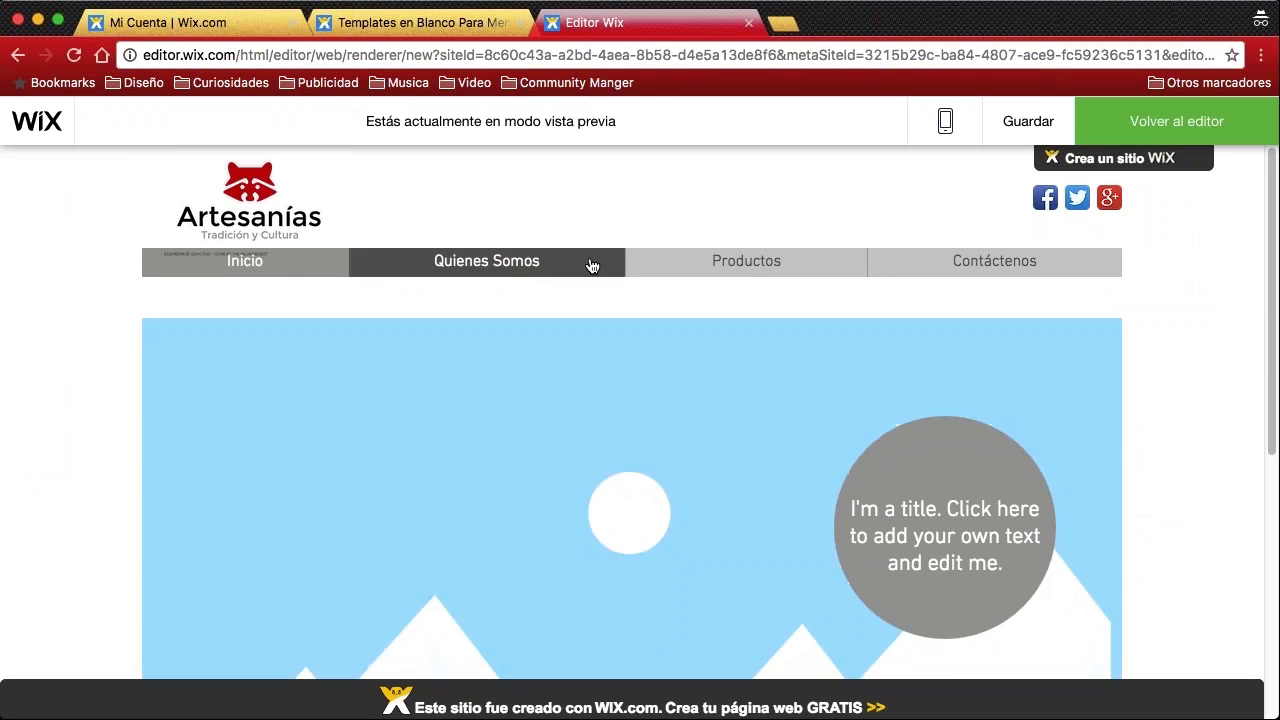
mouse_move(750, 262)
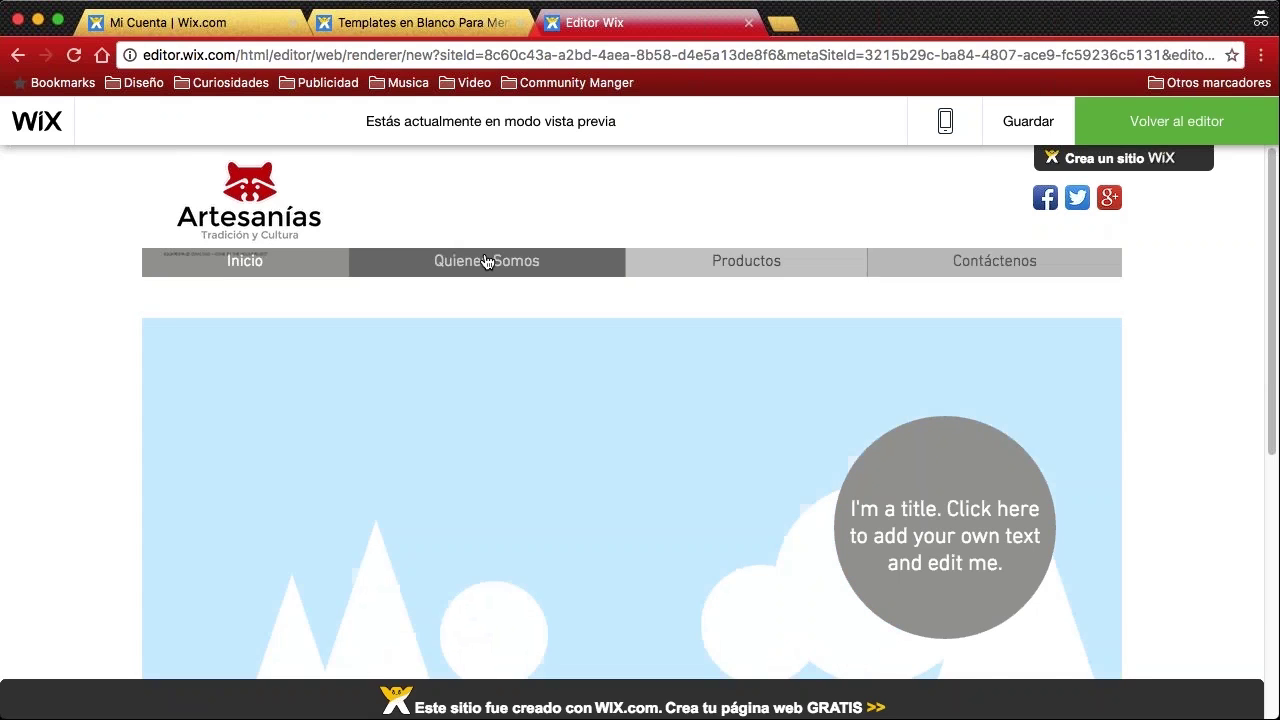
click(443, 263)
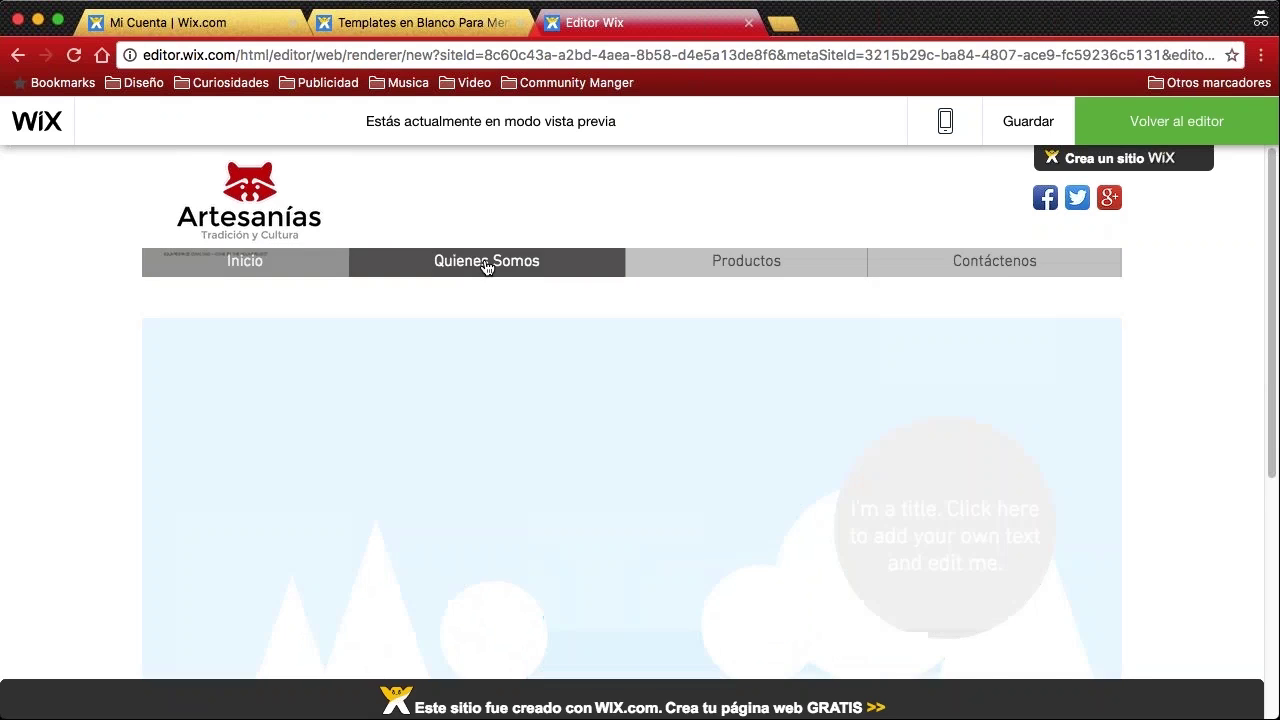
scroll(807, 309, down, 5)
scroll(807, 305, up, 5)
Visit Productos and Contáctenos in the preview, then return to the editor
click(740, 263)
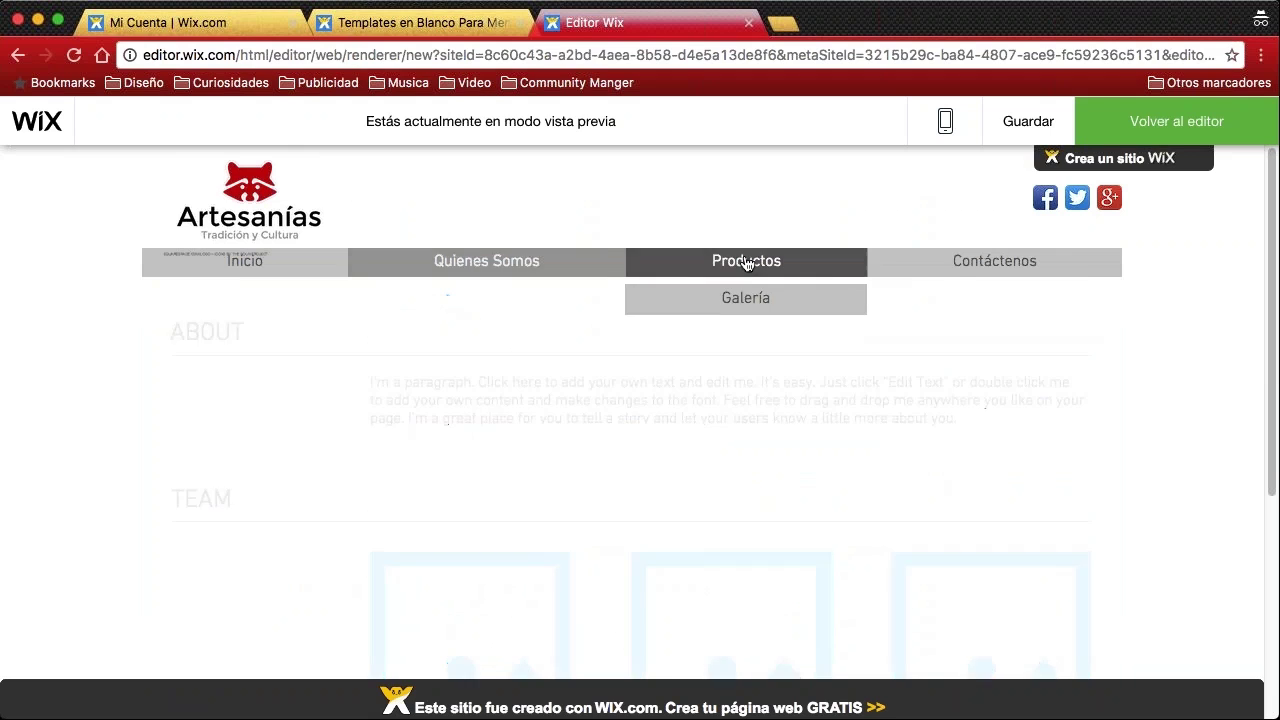
click(951, 265)
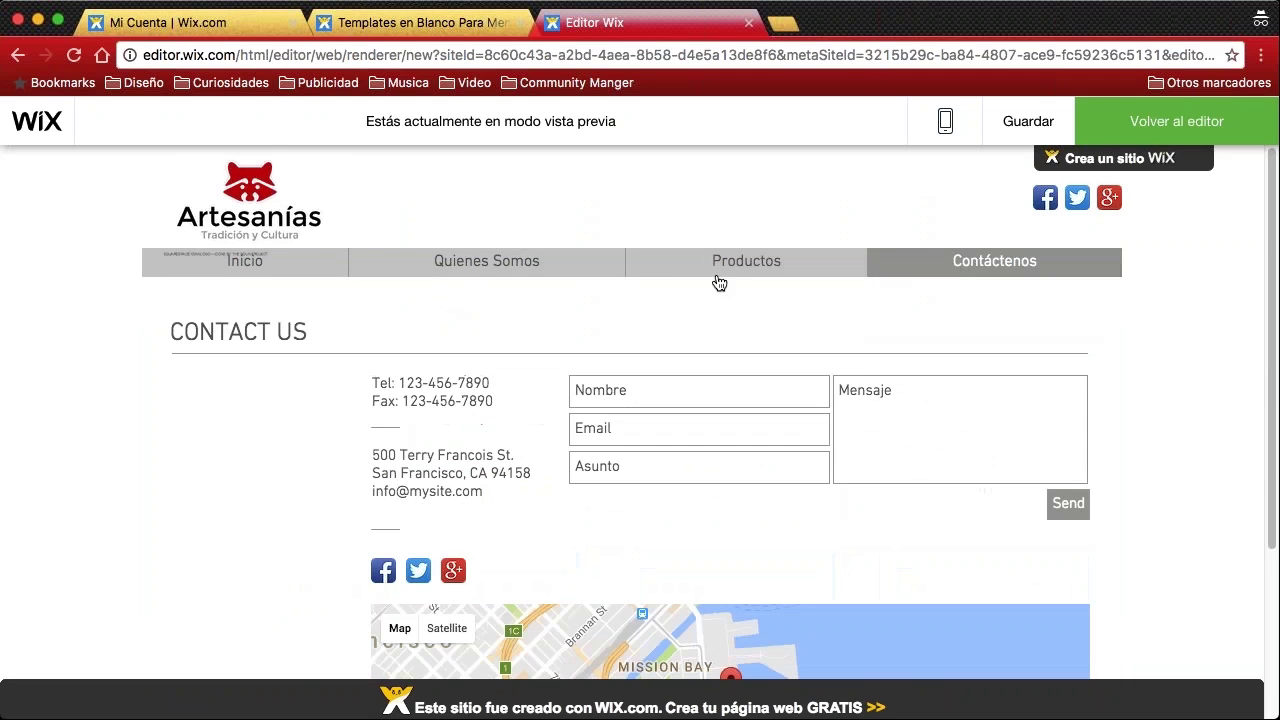
scroll(267, 371, down, 1)
scroll(267, 371, up, 1)
scroll(262, 375, down, 4)
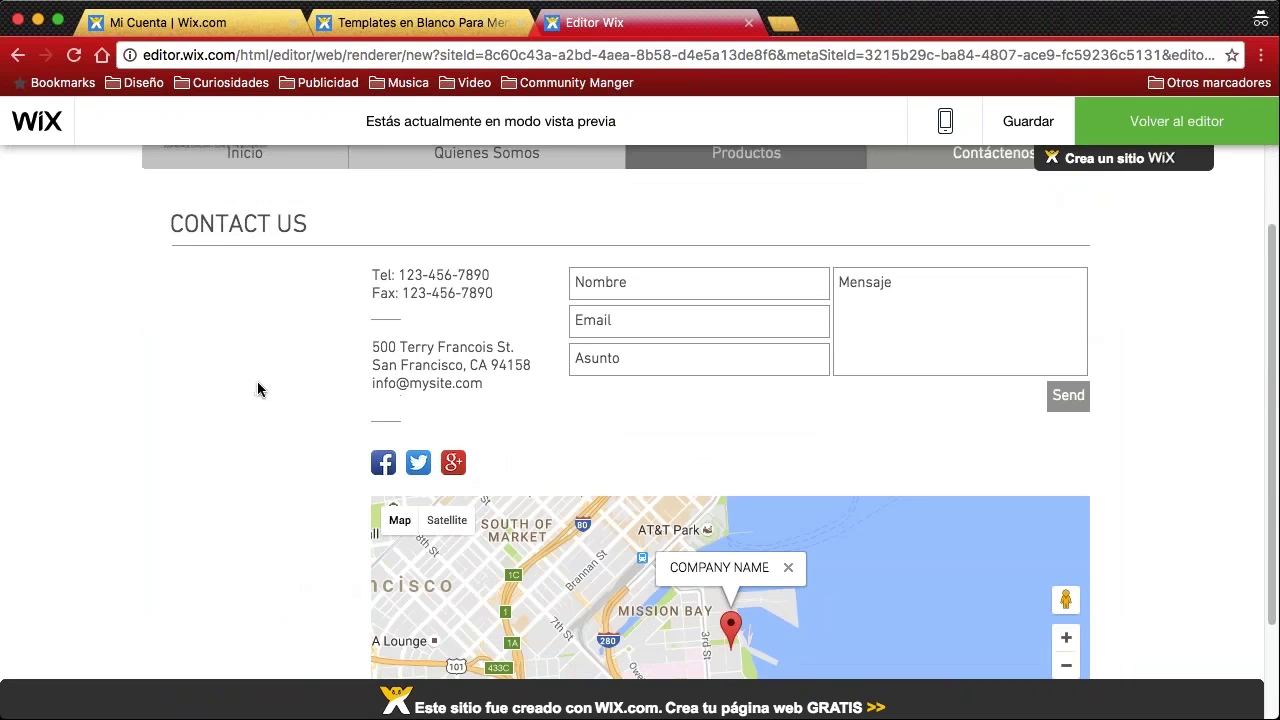
scroll(265, 378, up, 5)
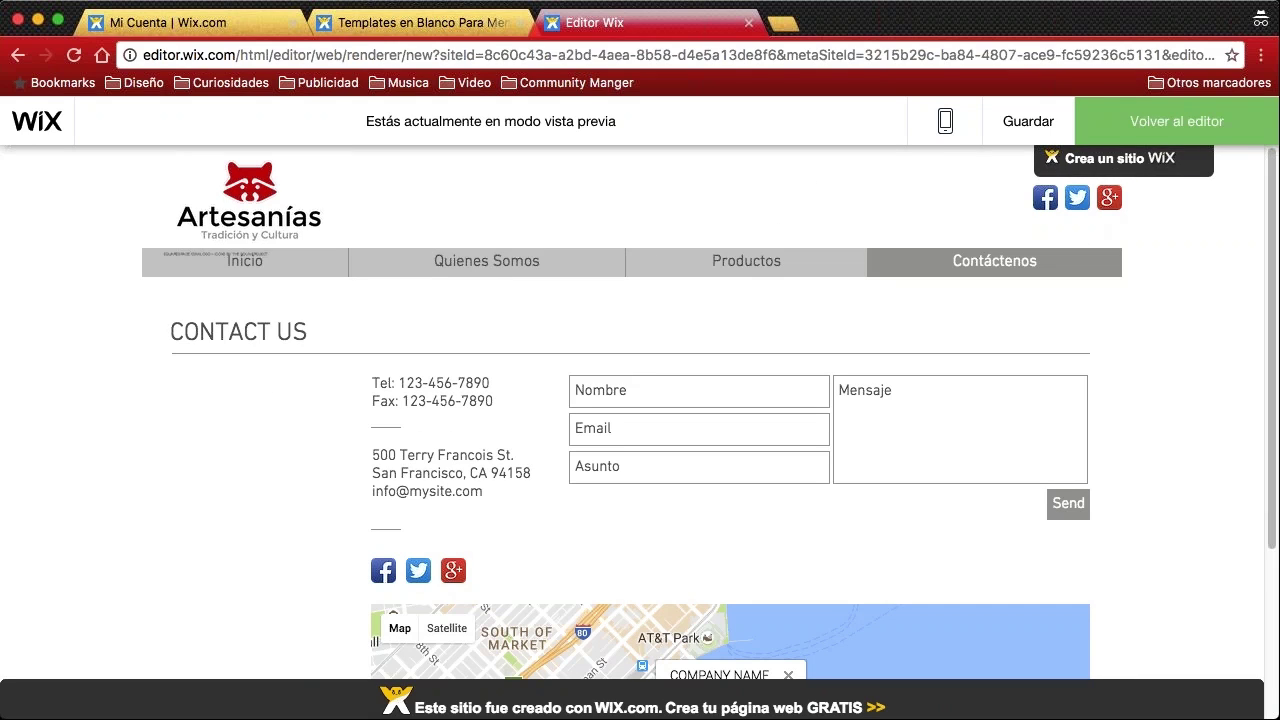
mouse_move(1139, 155)
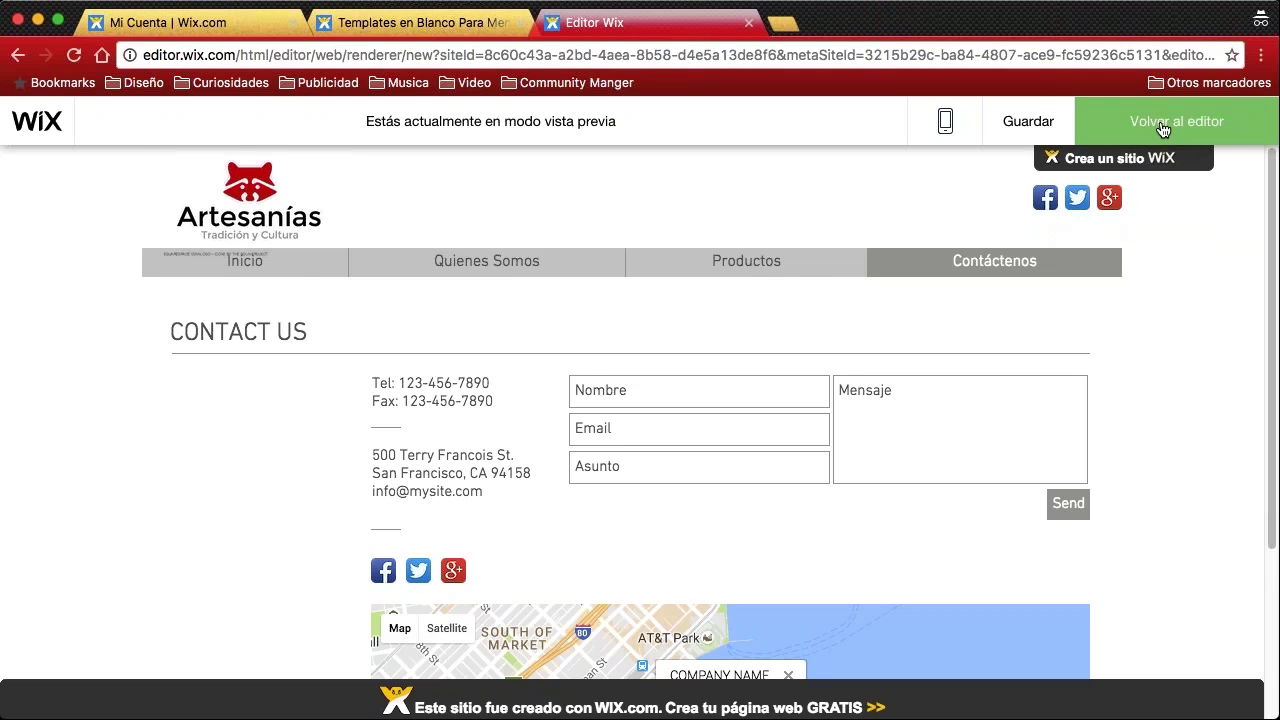
click(1162, 128)
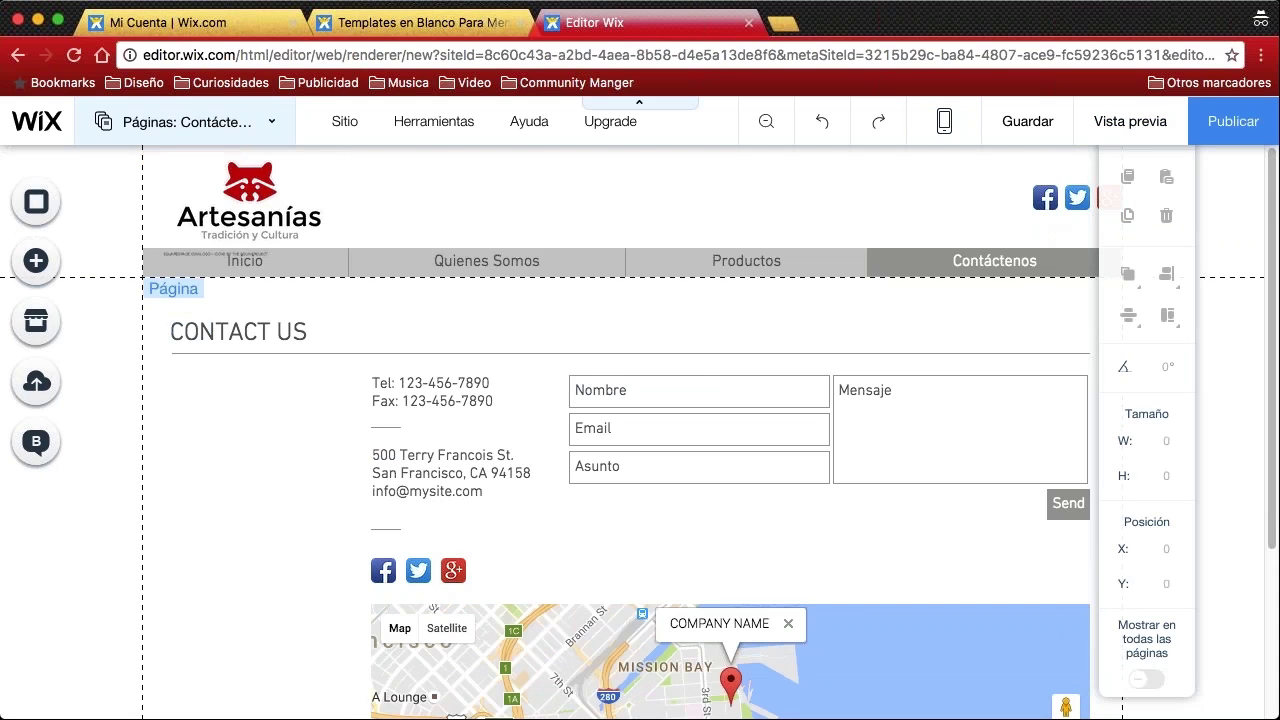
Switch the editor from Contáctenos to the Inicio page via the Páginas list
click(282, 262)
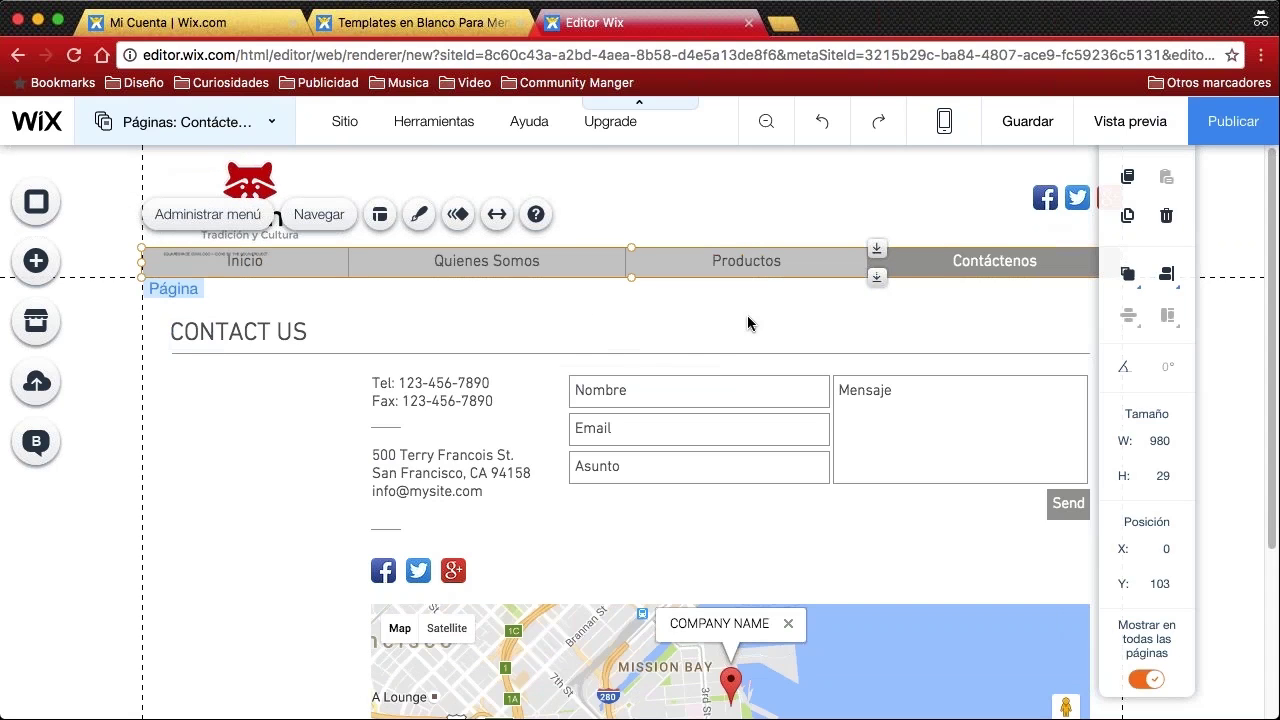
scroll(329, 437, down, 3)
scroll(330, 446, up, 3)
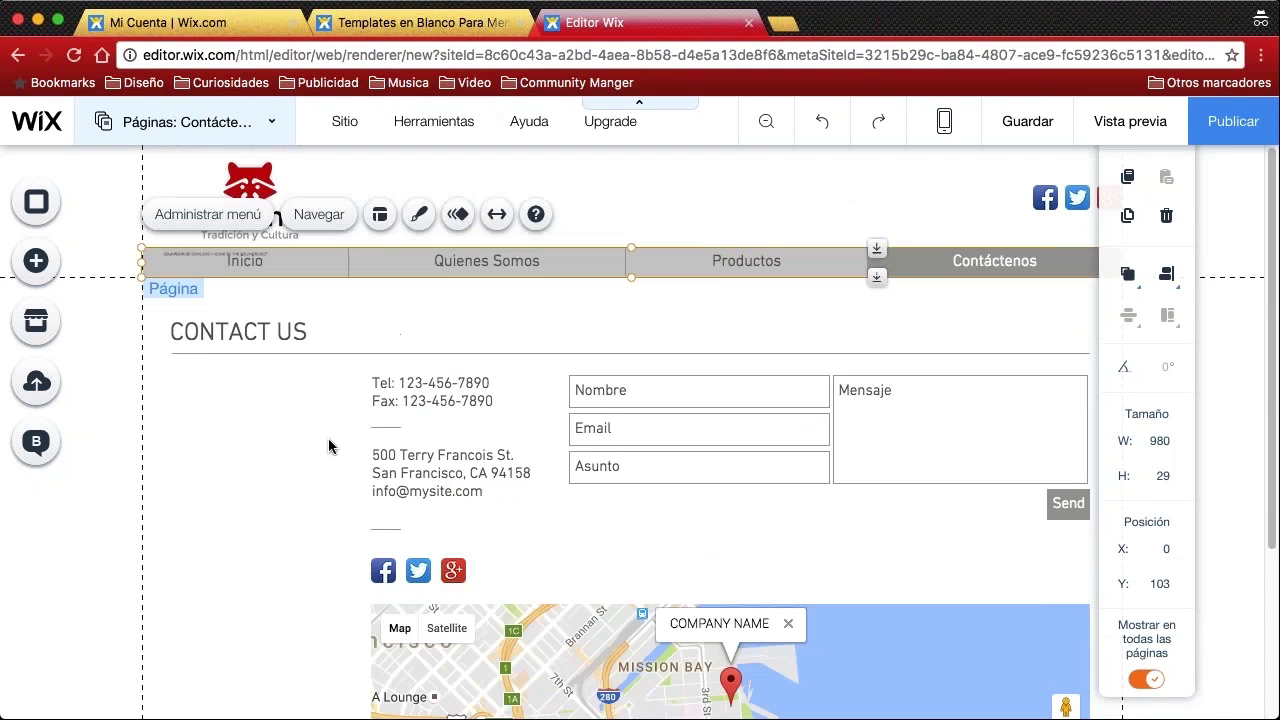
double_click(282, 265)
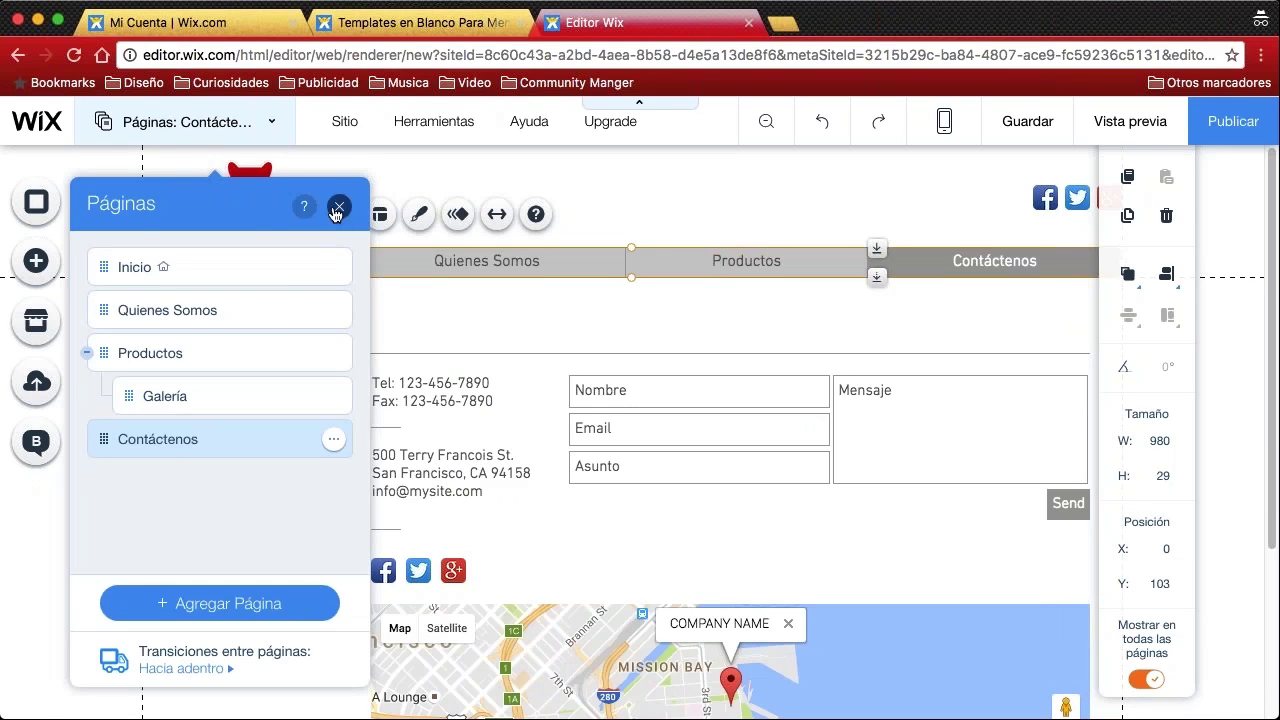
click(339, 208)
double_click(251, 270)
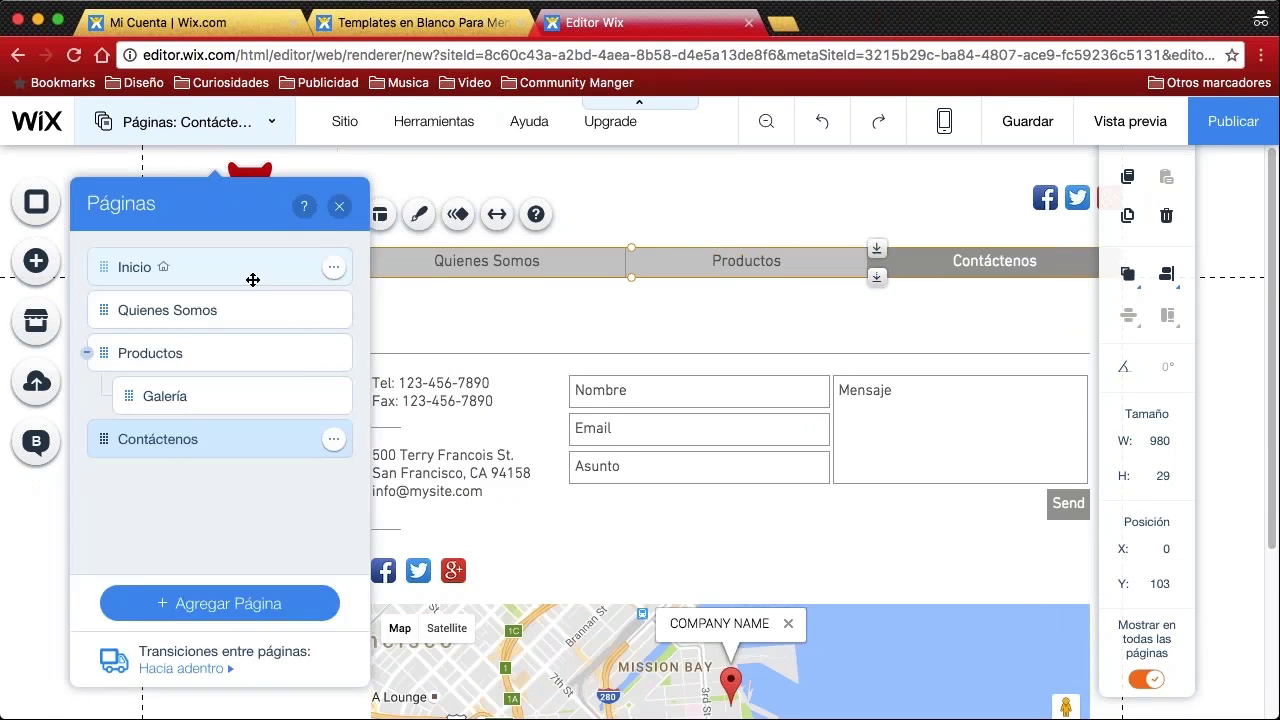
click(190, 269)
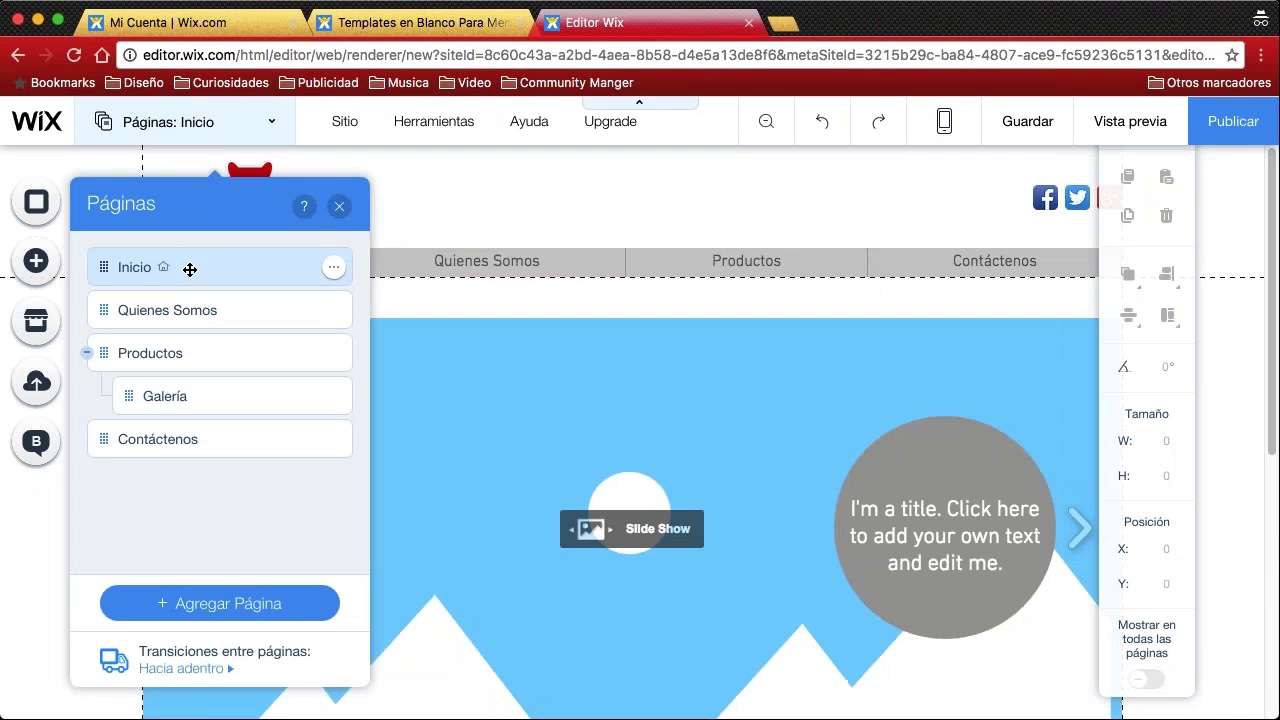
click(339, 206)
scroll(460, 464, down, 3)
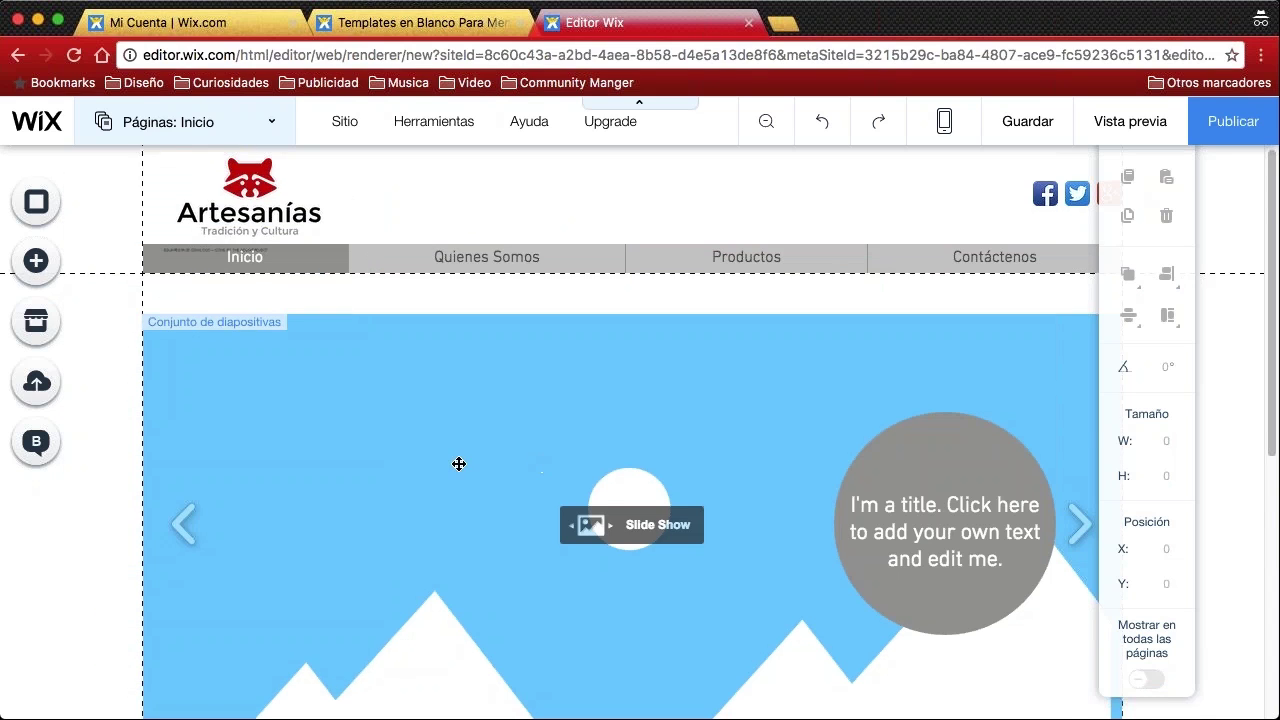
scroll(471, 466, up, 3)
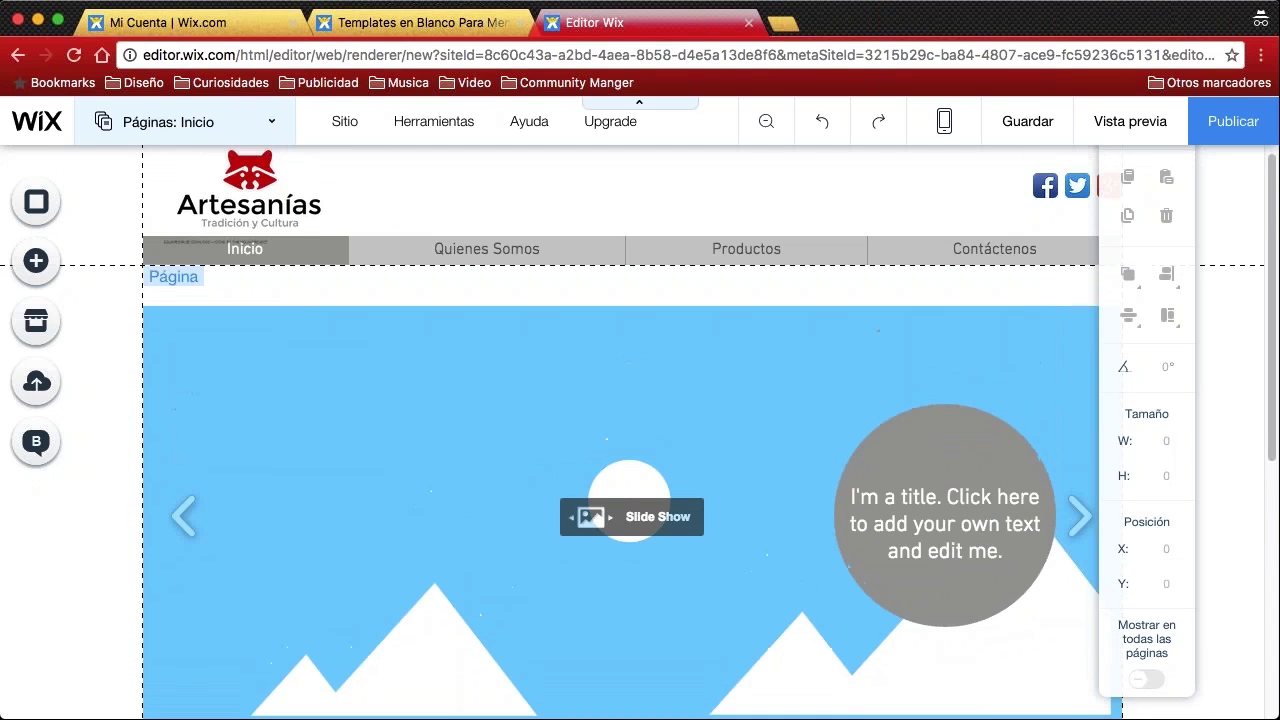
Apply the first plain-text horizontal design to the site menu, removing its grey button backgrounds
click(341, 250)
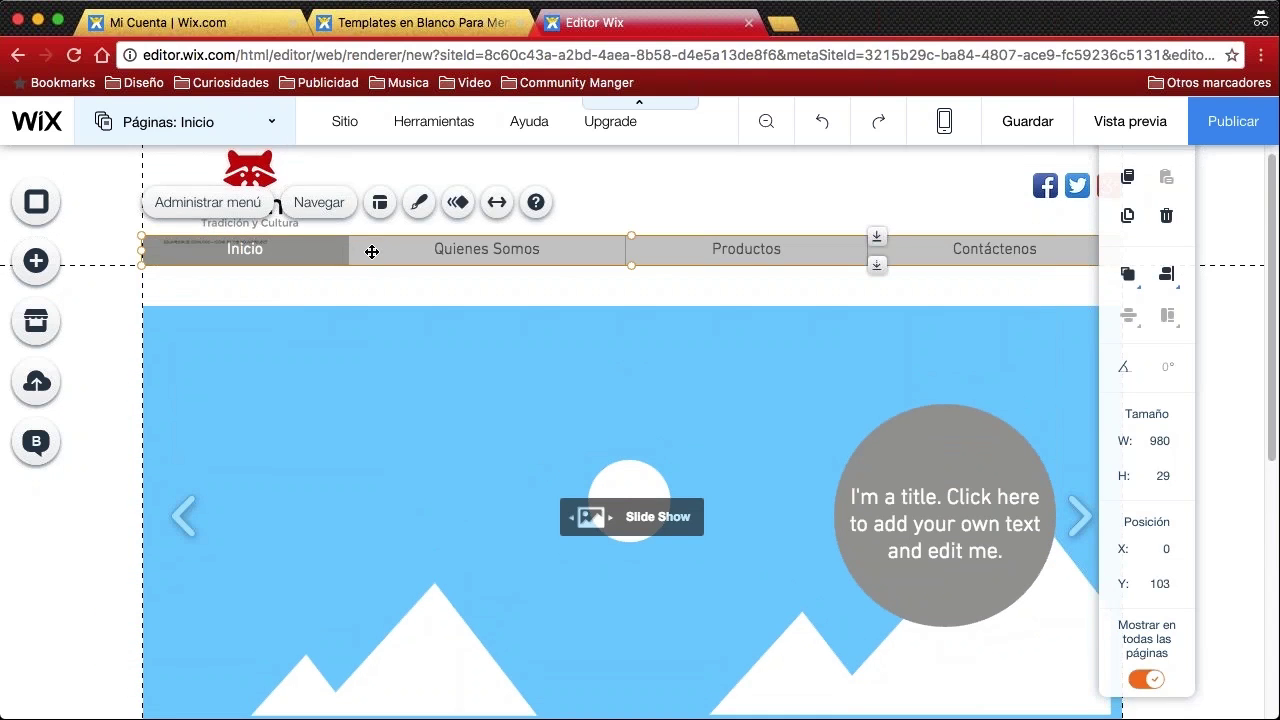
click(418, 205)
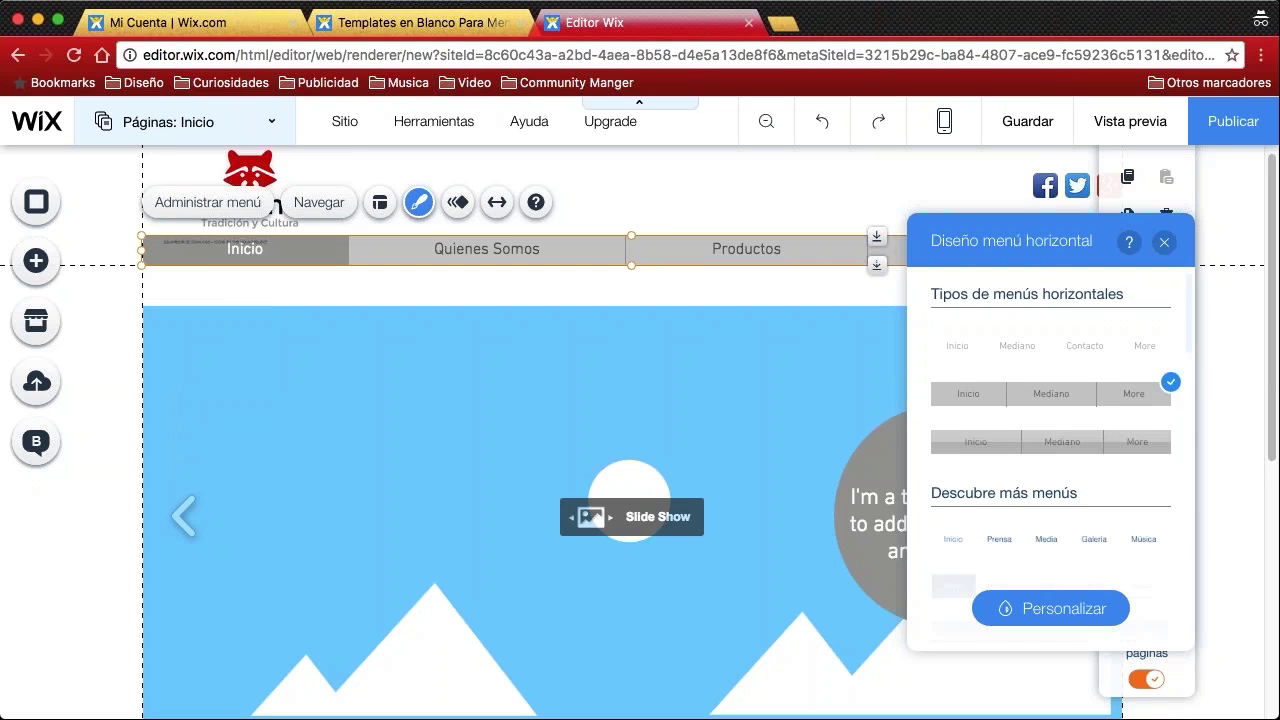
scroll(1074, 369, down, 2)
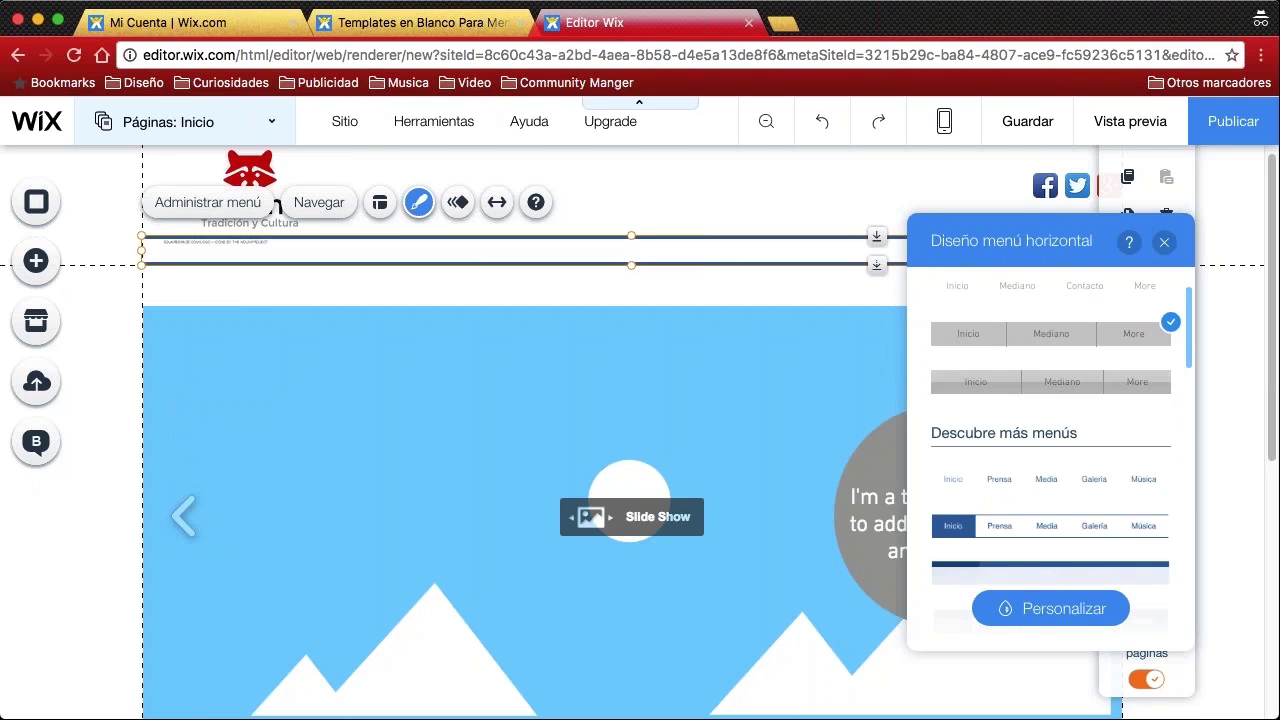
scroll(1060, 460, down, 5)
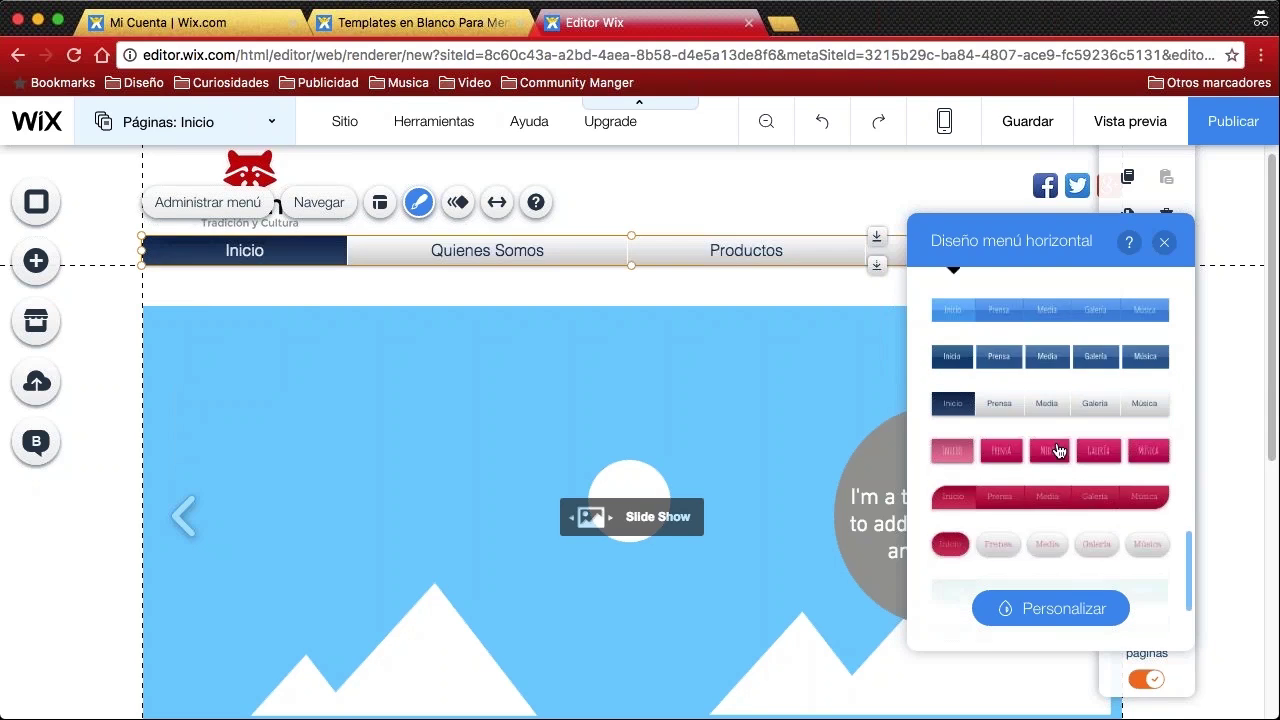
scroll(1052, 470, down, 3)
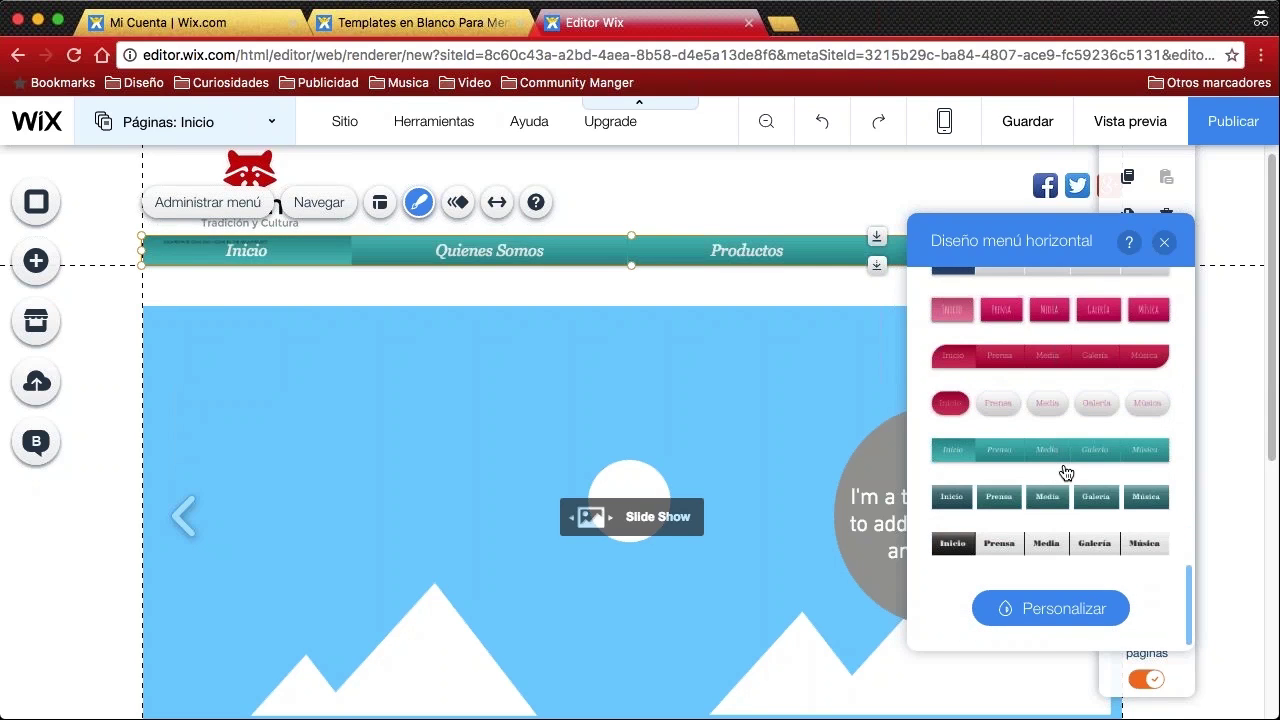
scroll(1068, 488, up, 10)
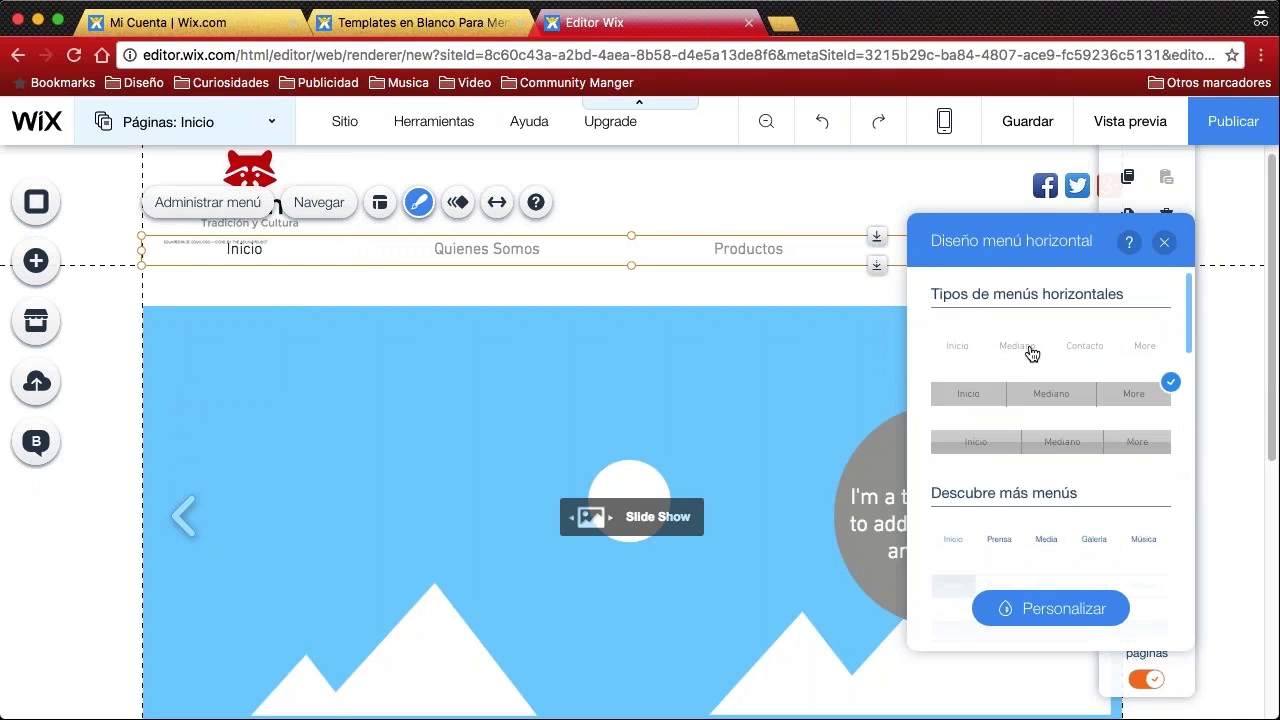
click(1023, 349)
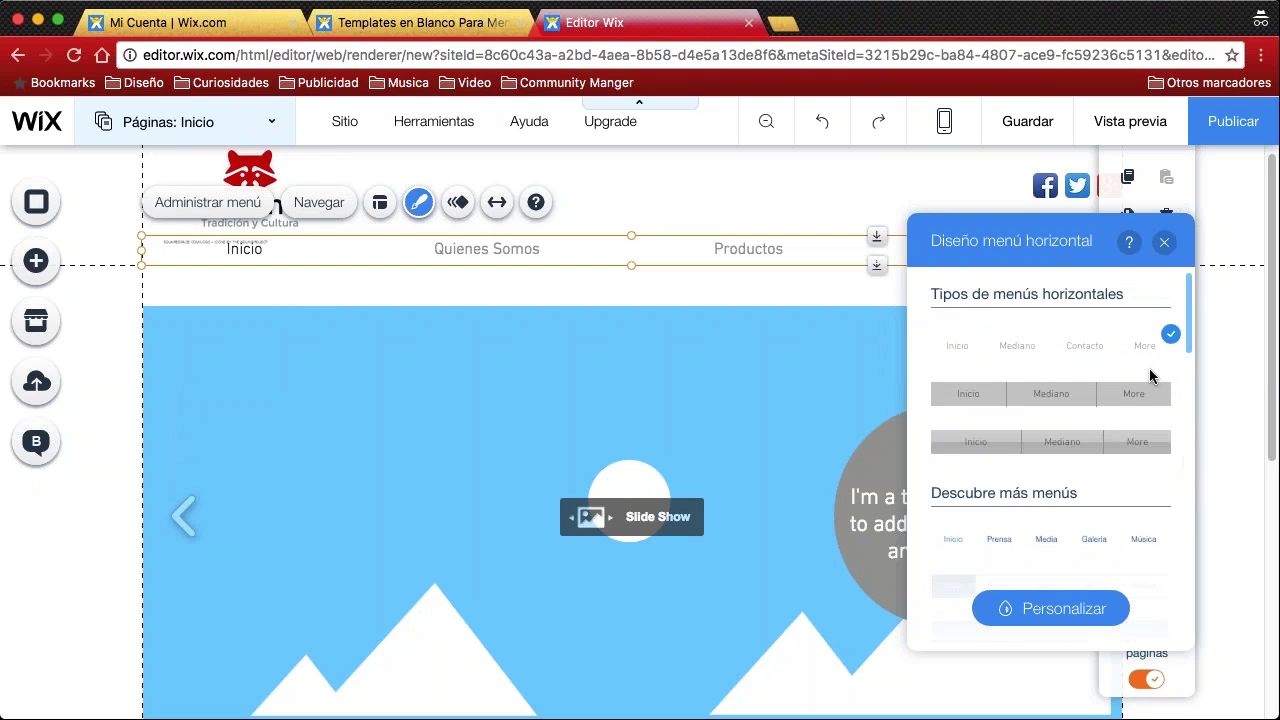
click(1164, 242)
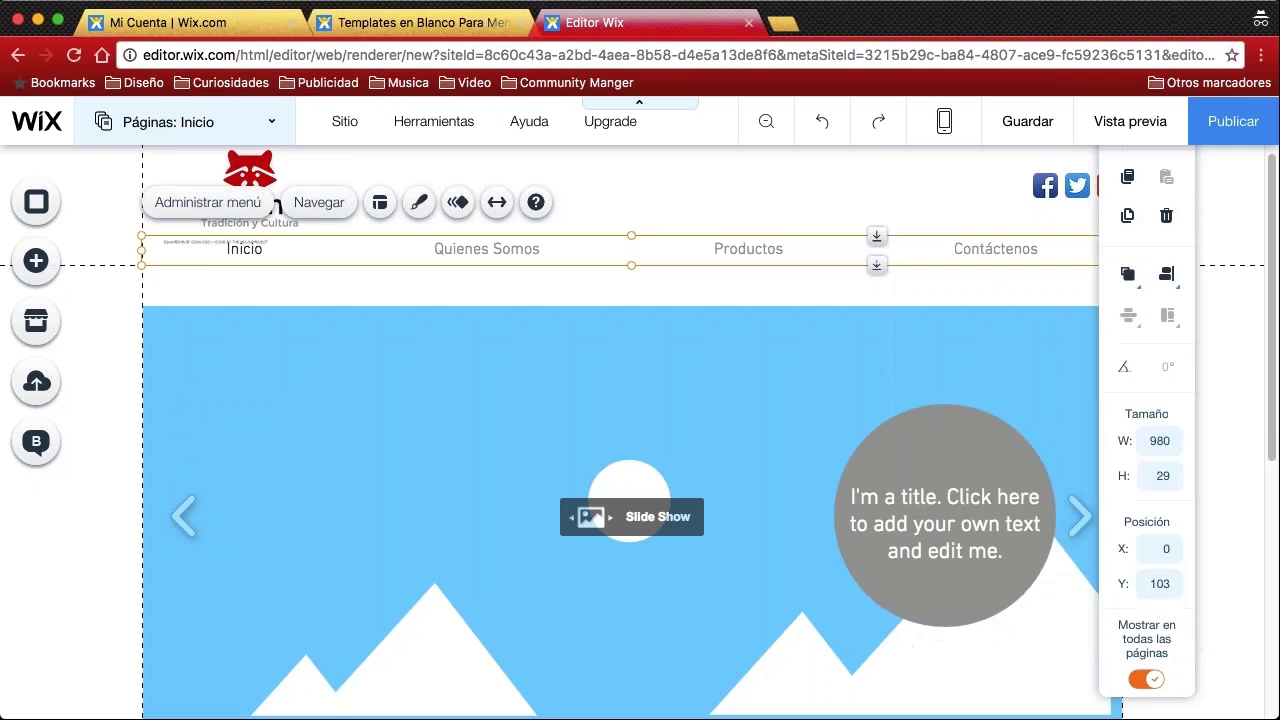
click(652, 292)
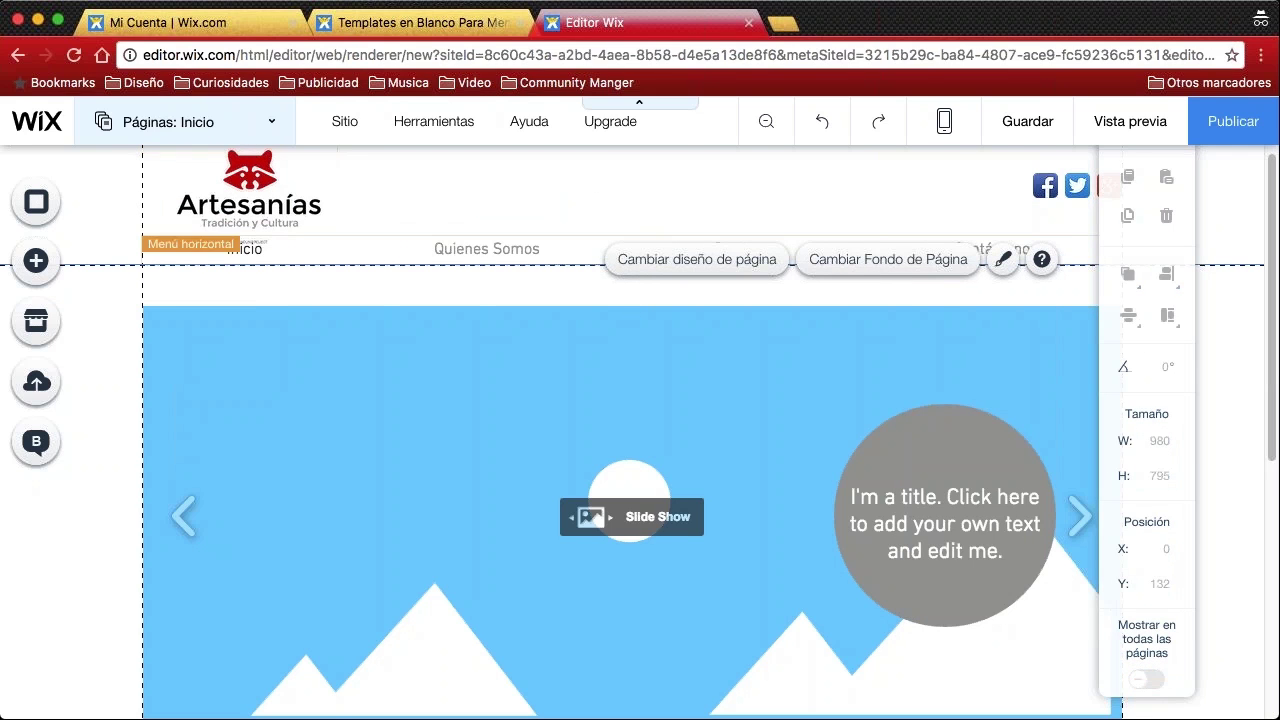
click(678, 182)
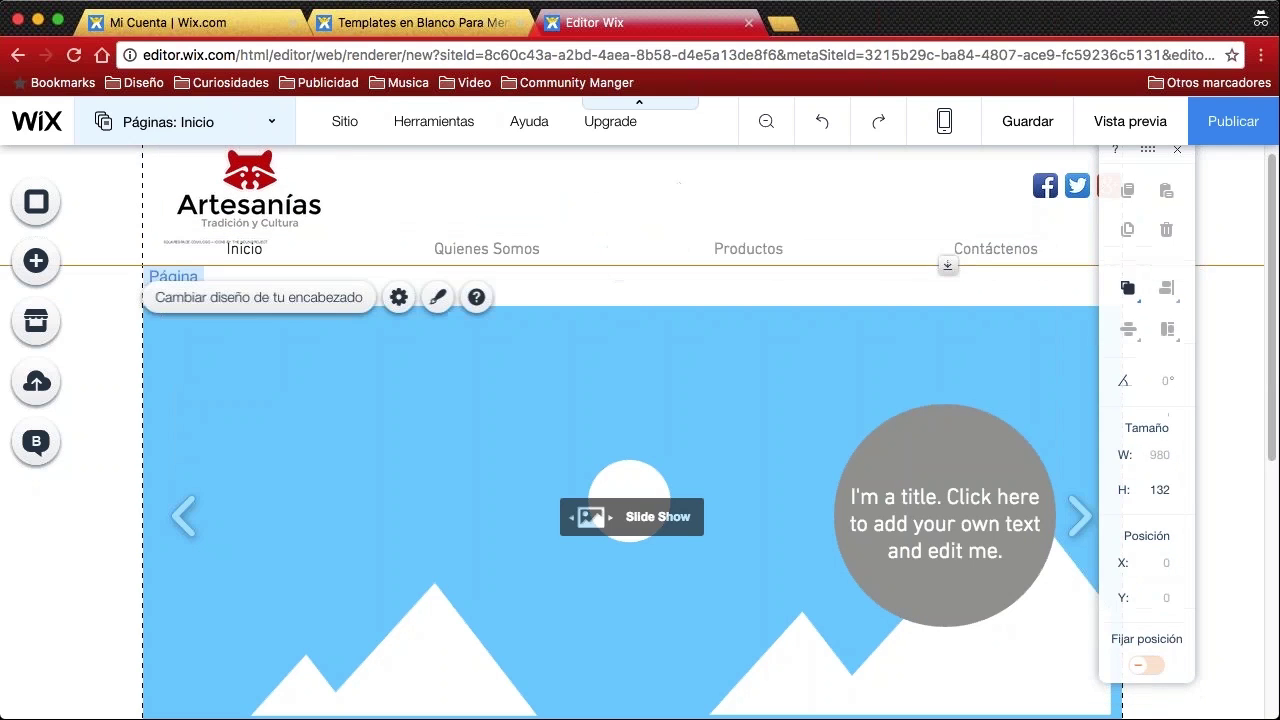
scroll(766, 337, down, 1)
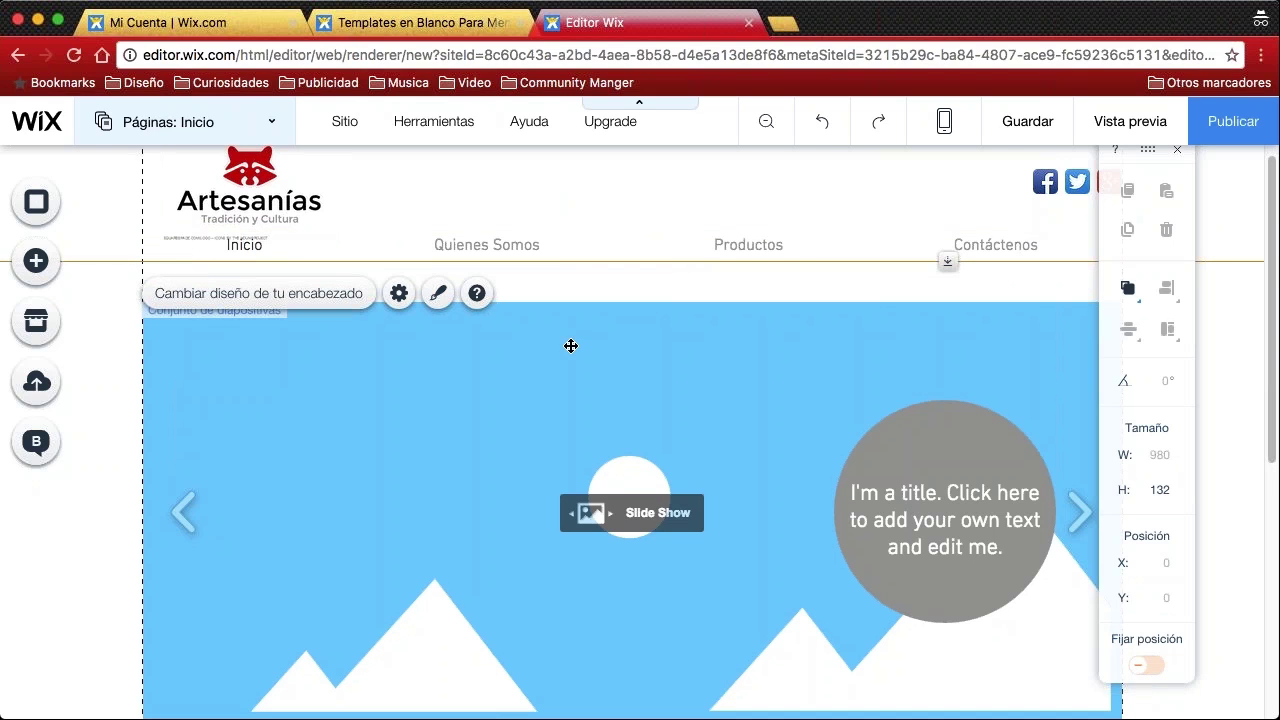
scroll(574, 345, down, 5)
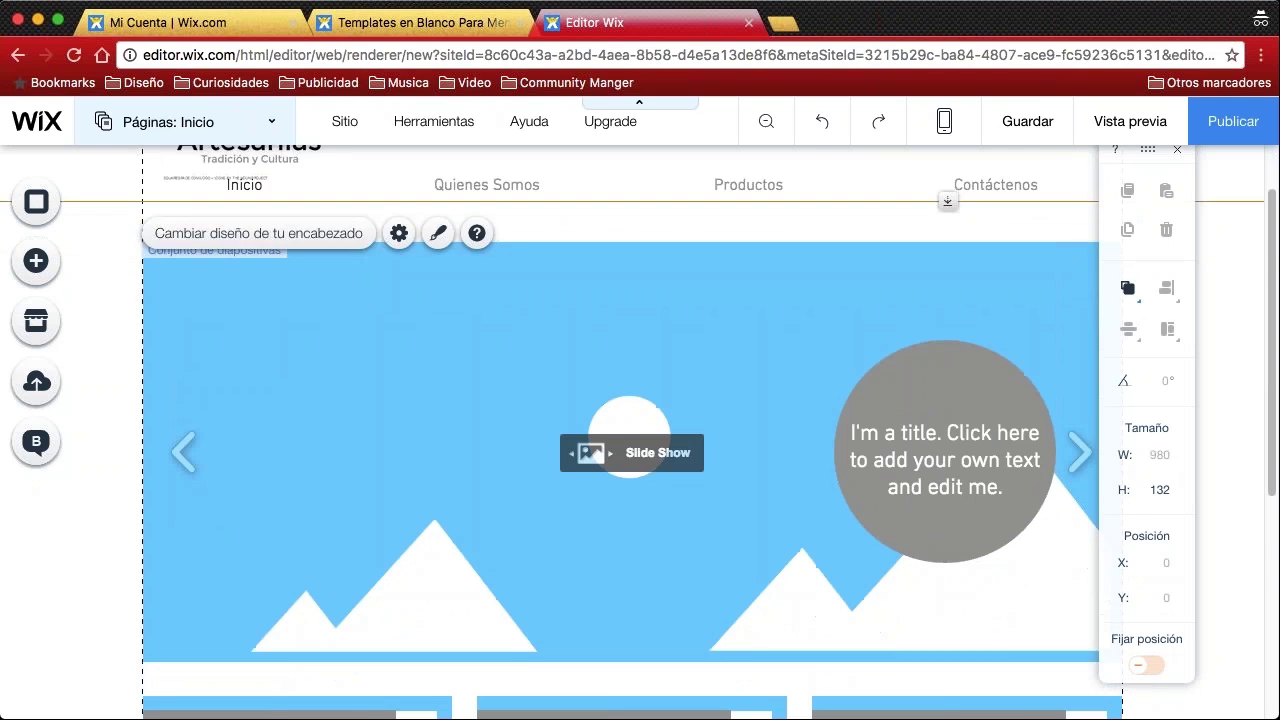
scroll(906, 371, up, 2)
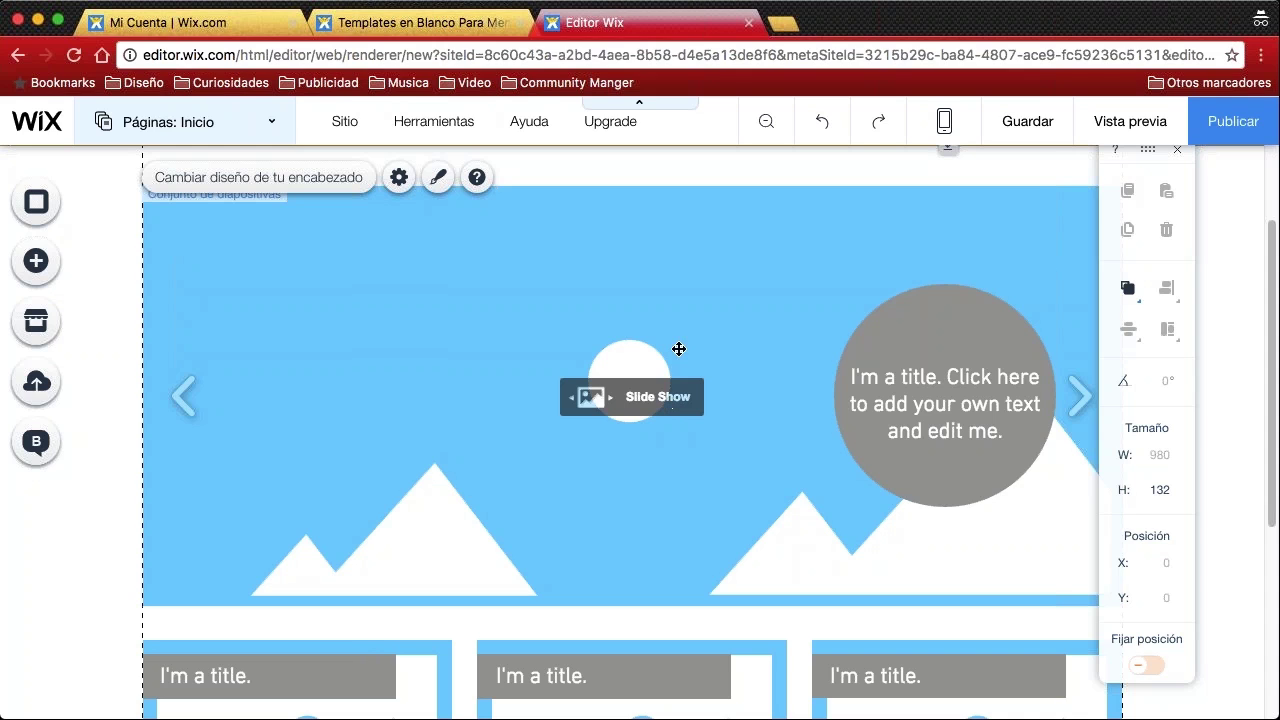
Select the home slideshow and open its Cambiar imágenes organizer dialog
click(404, 408)
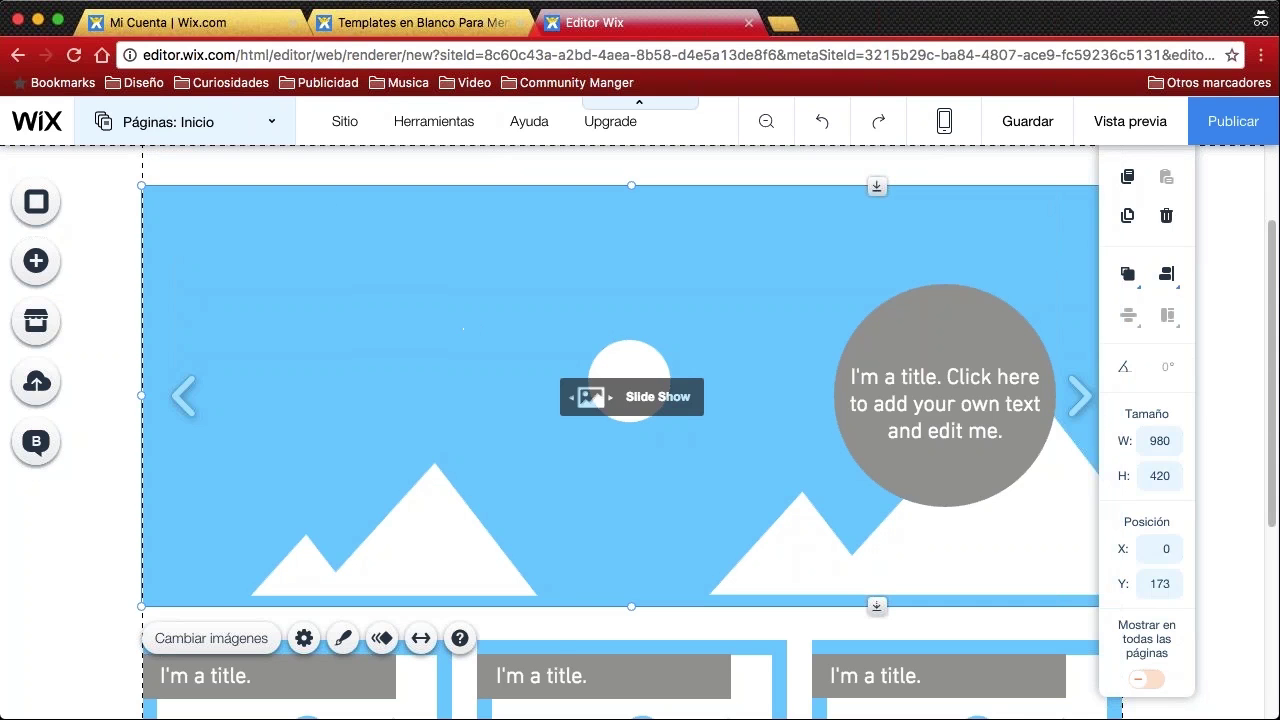
scroll(720, 417, down, 1)
scroll(720, 417, up, 4)
scroll(491, 366, down, 3)
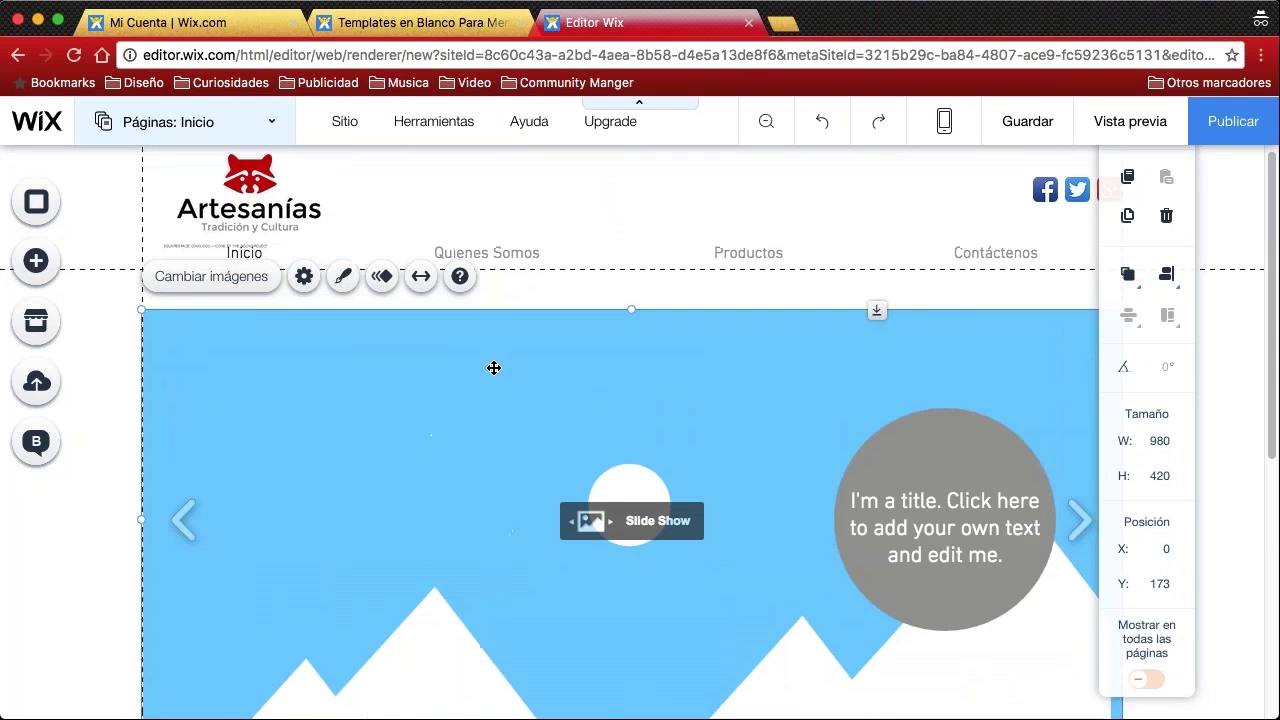
scroll(620, 430, up, 1)
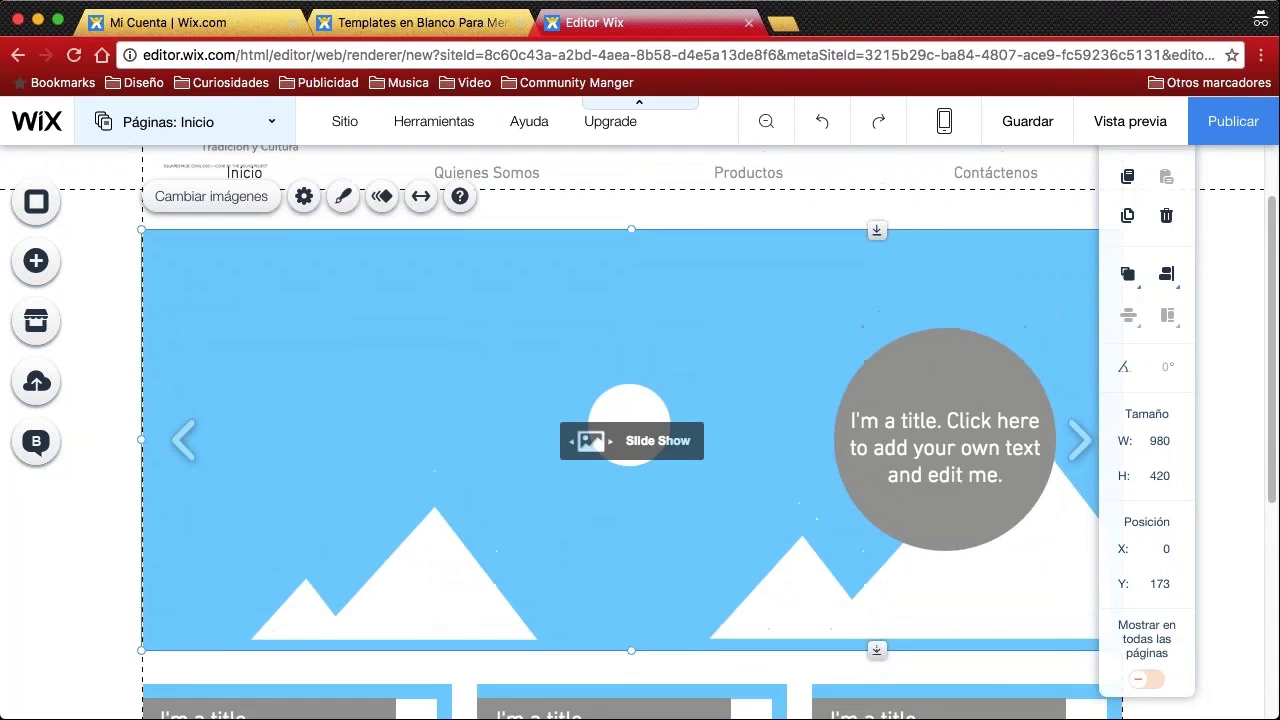
click(220, 206)
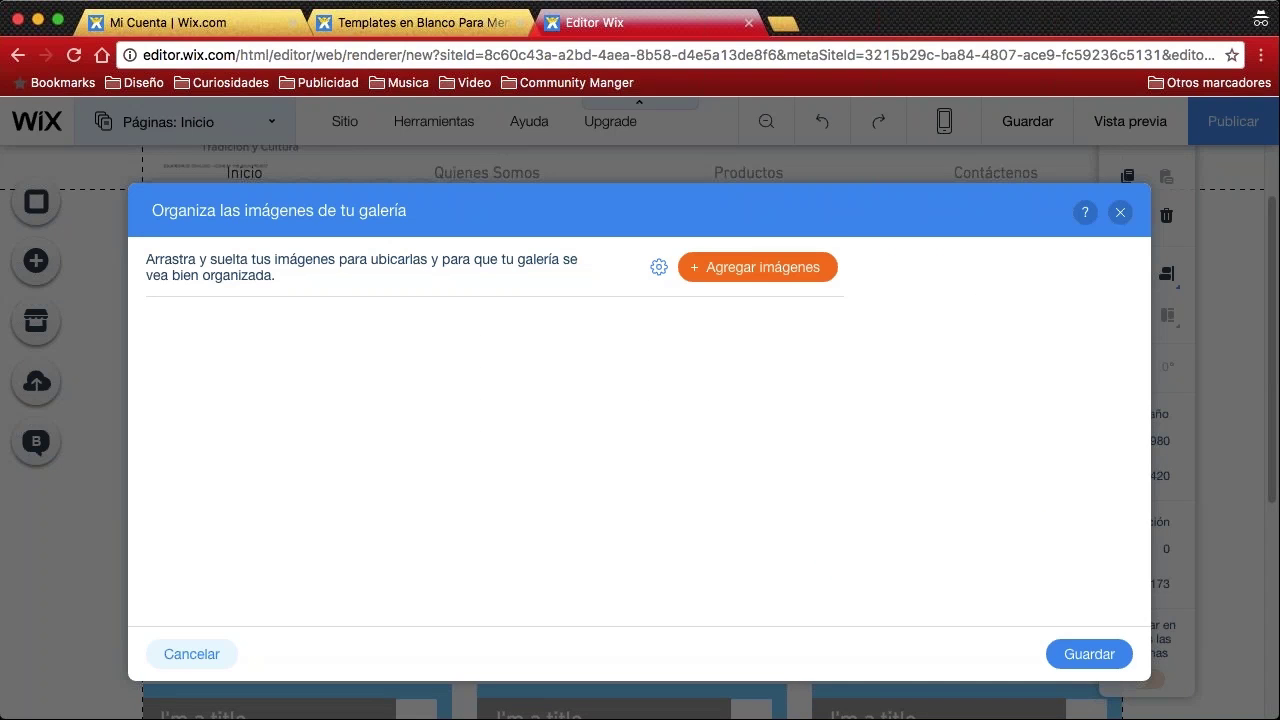
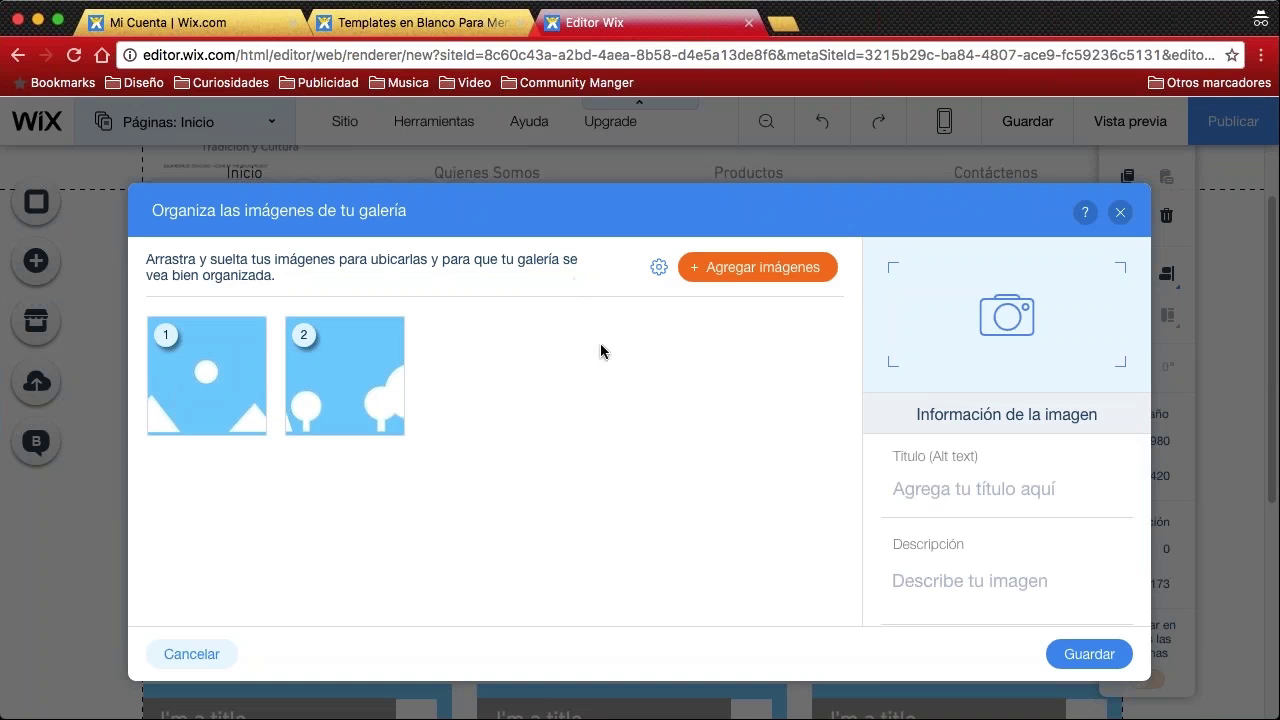
Reselect the whole slideshow and reopen its list of images
click(1120, 212)
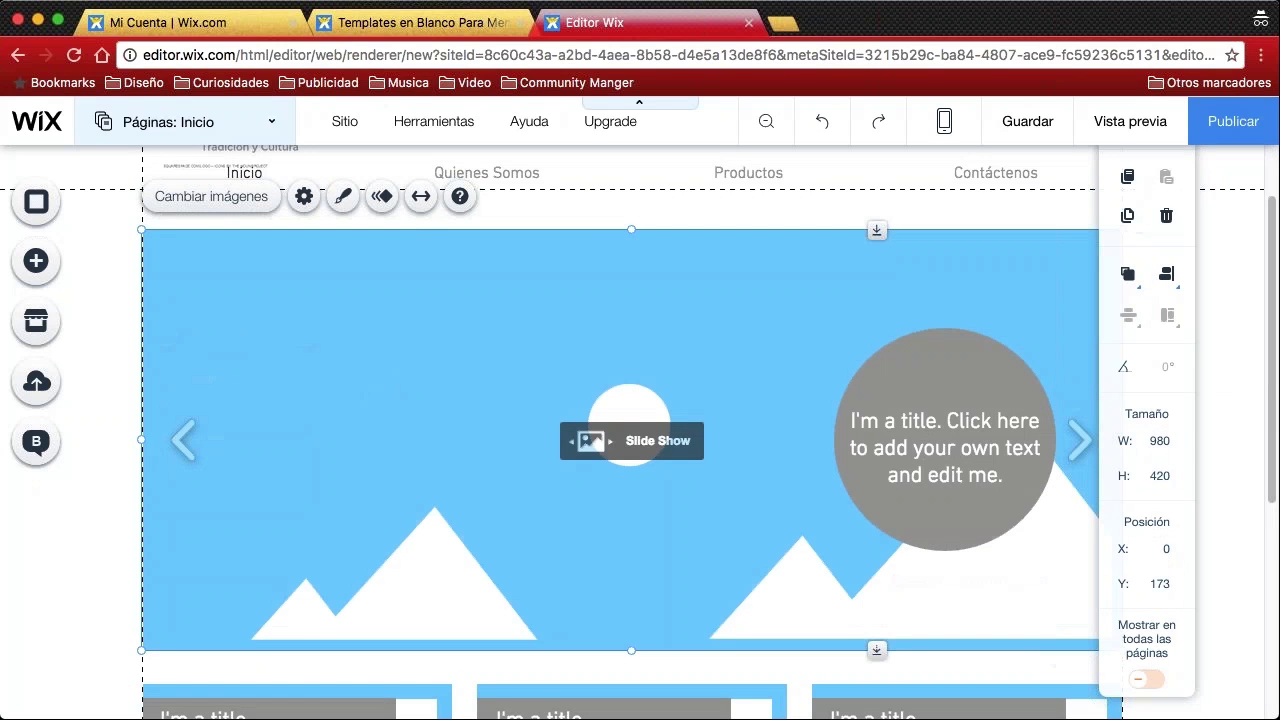
click(586, 306)
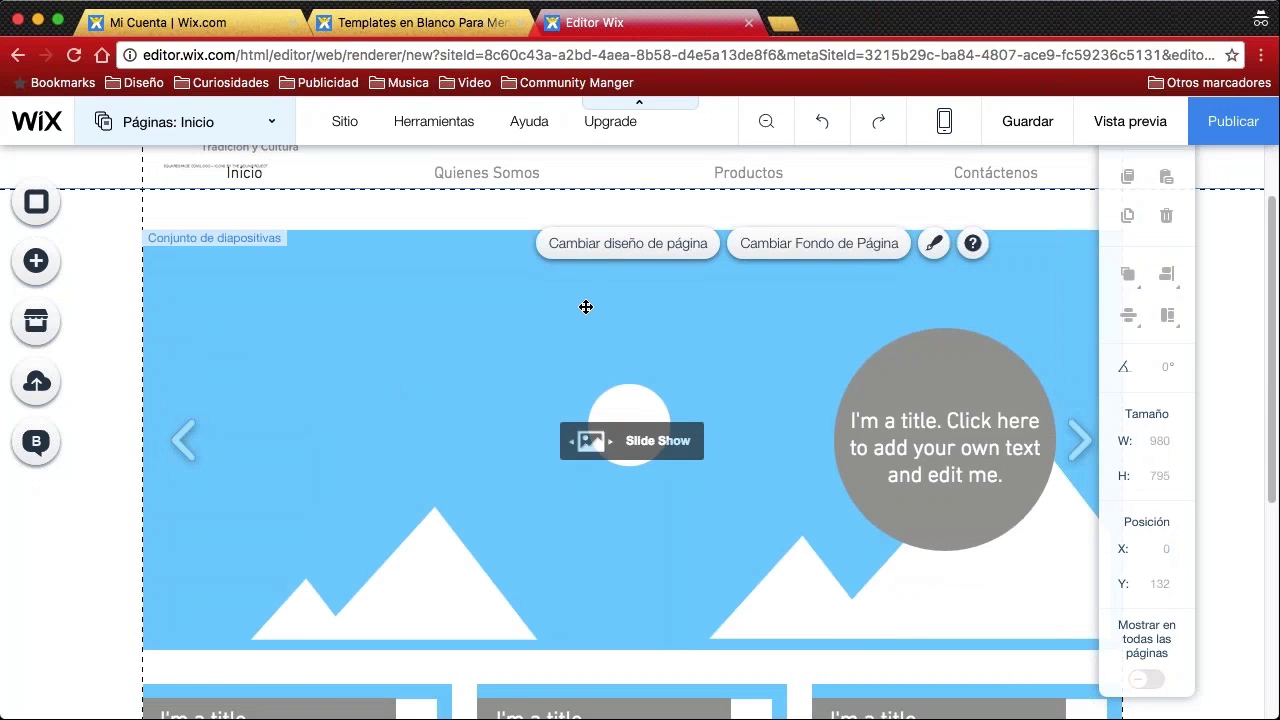
key(Escape)
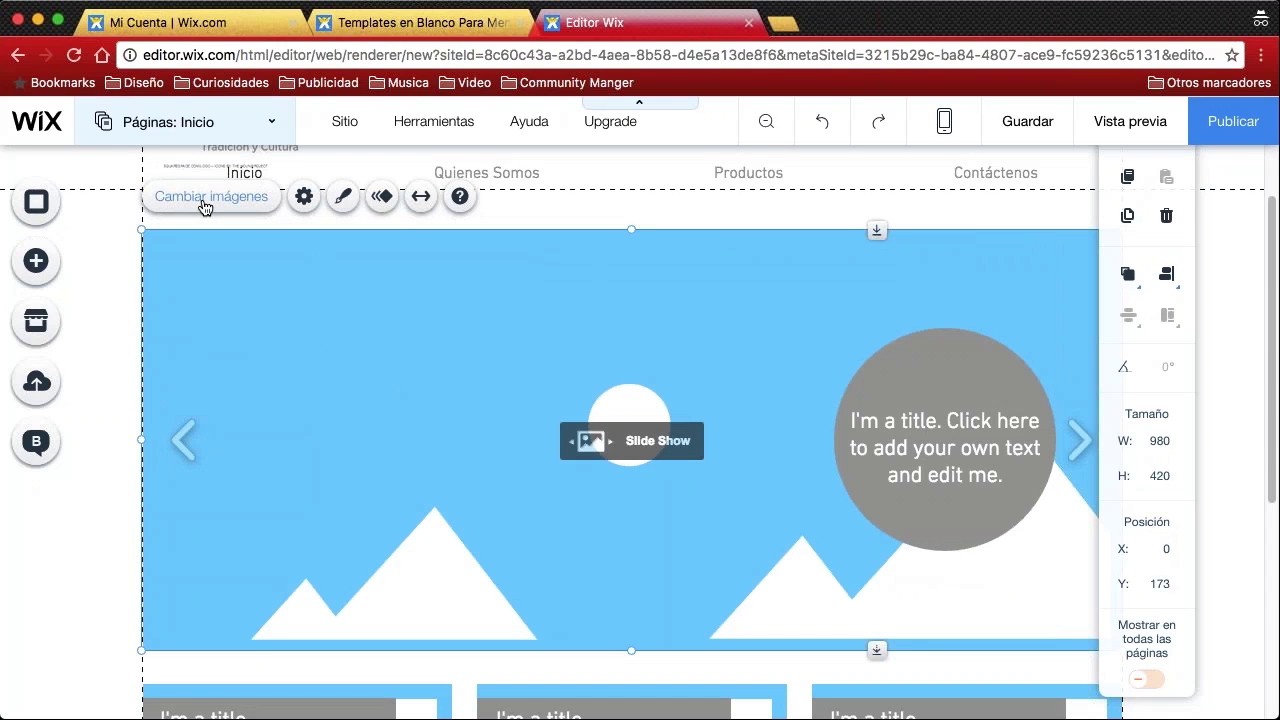
click(205, 197)
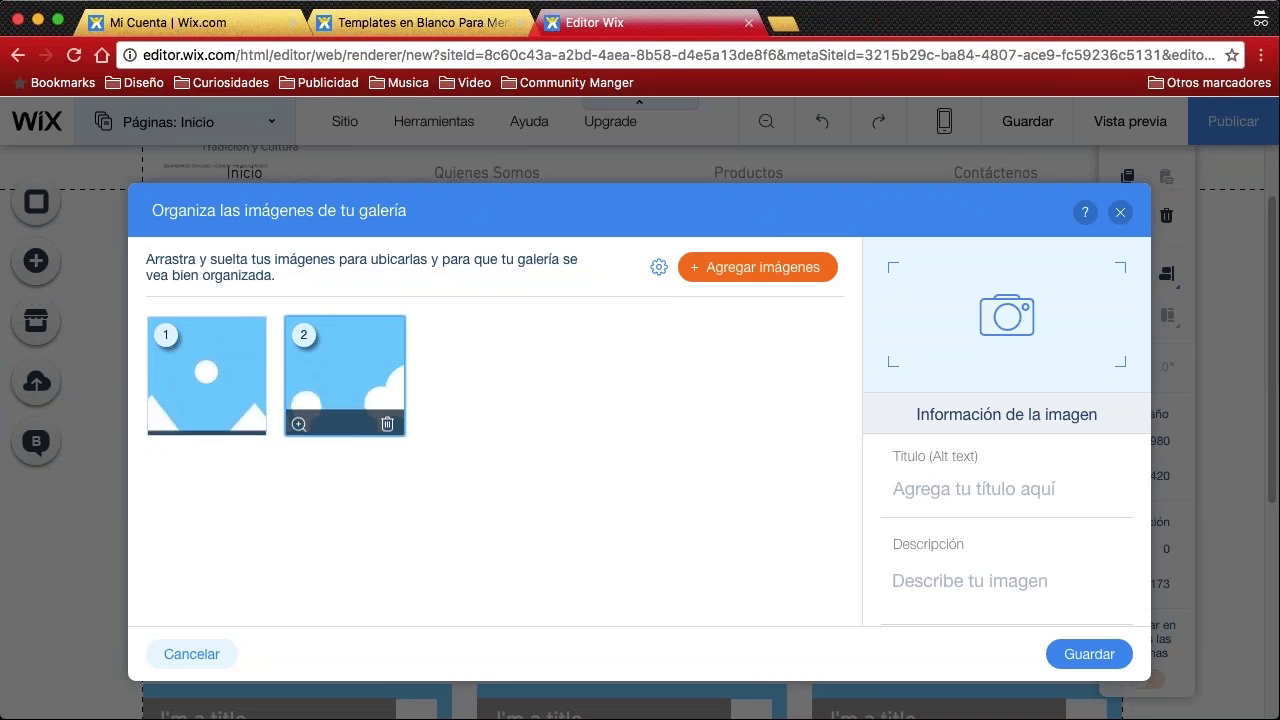
From Mis Imágenes, add Banner (1).jpg and Banner (2).jpg to the slideshow gallery
click(748, 270)
click(748, 268)
click(748, 268)
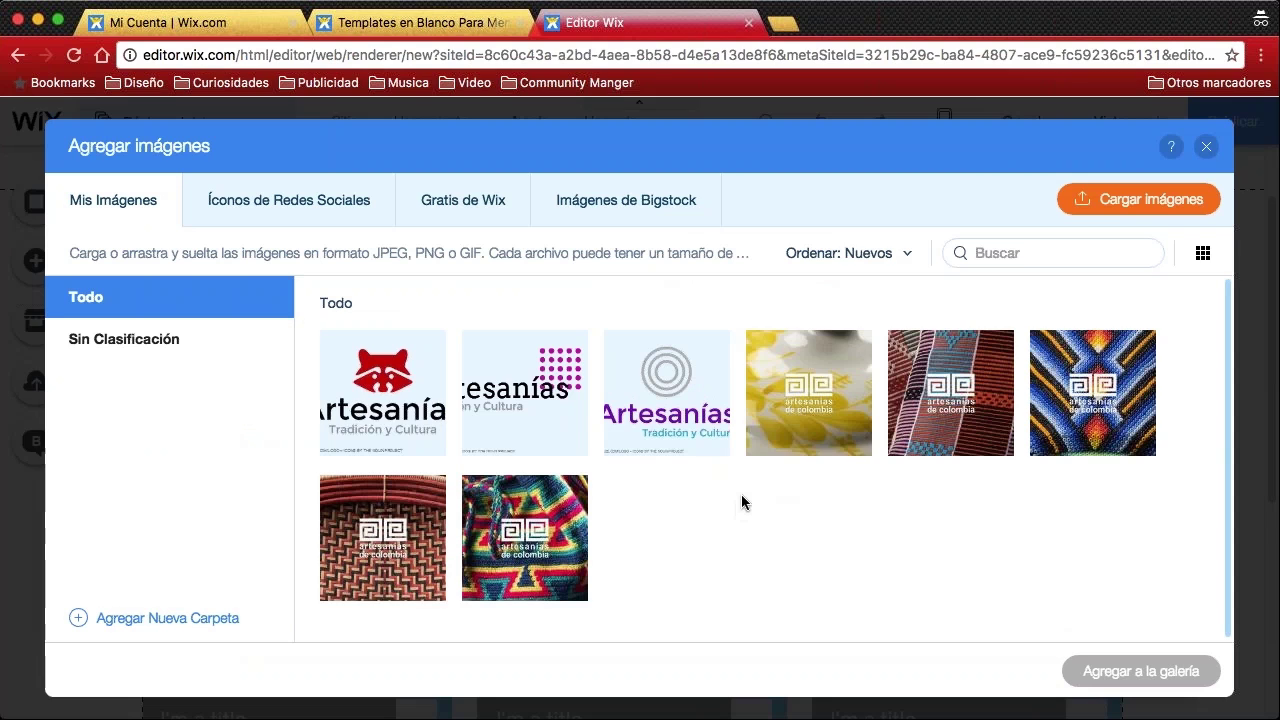
mouse_move(781, 436)
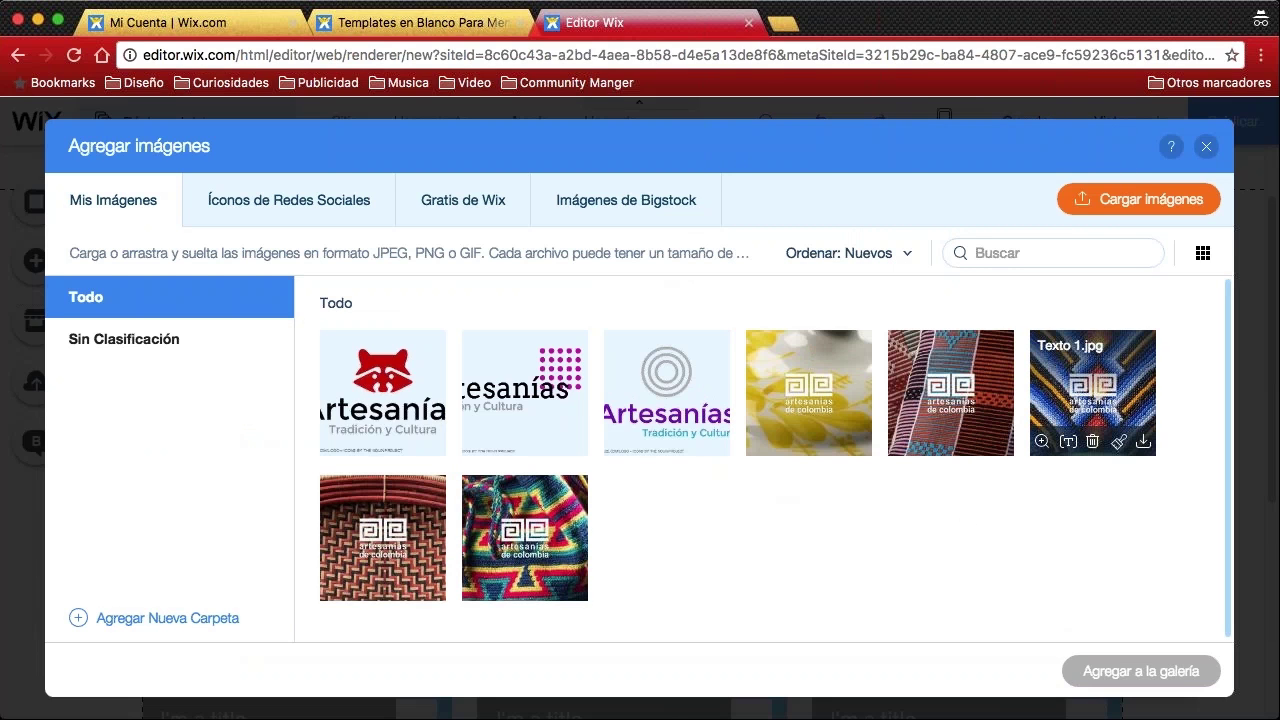
mouse_move(1041, 441)
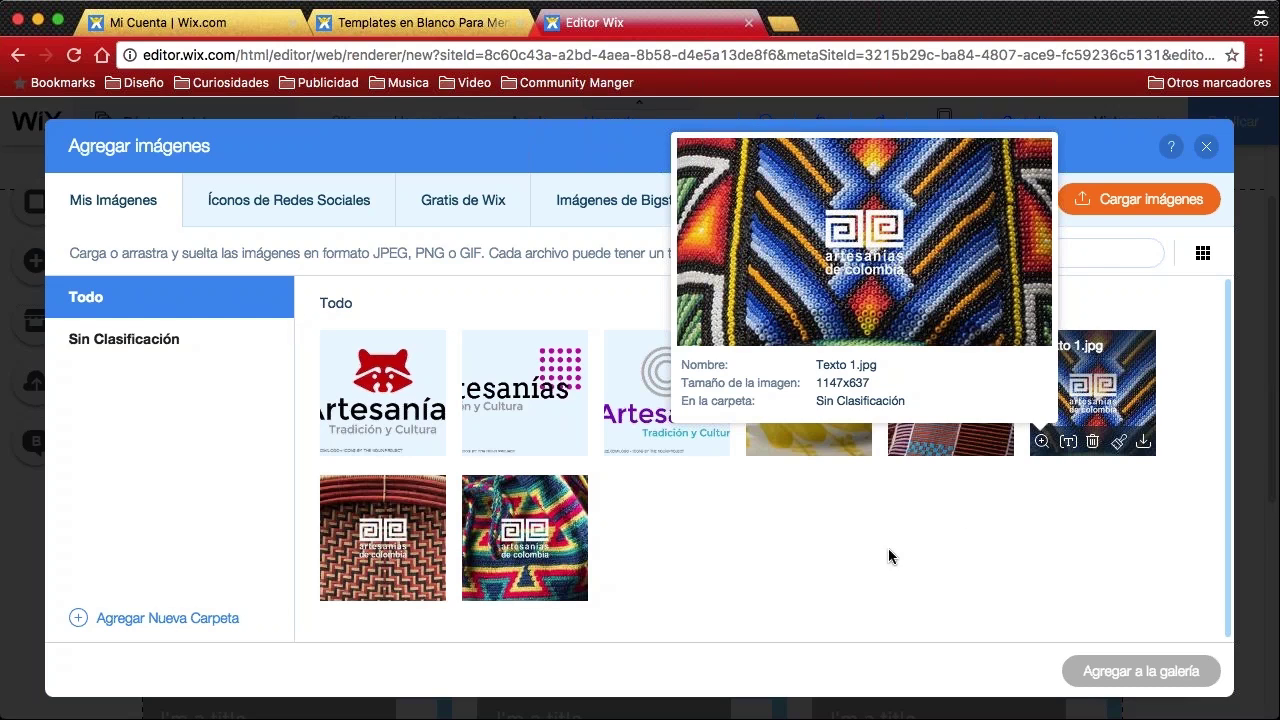
mouse_move(925, 372)
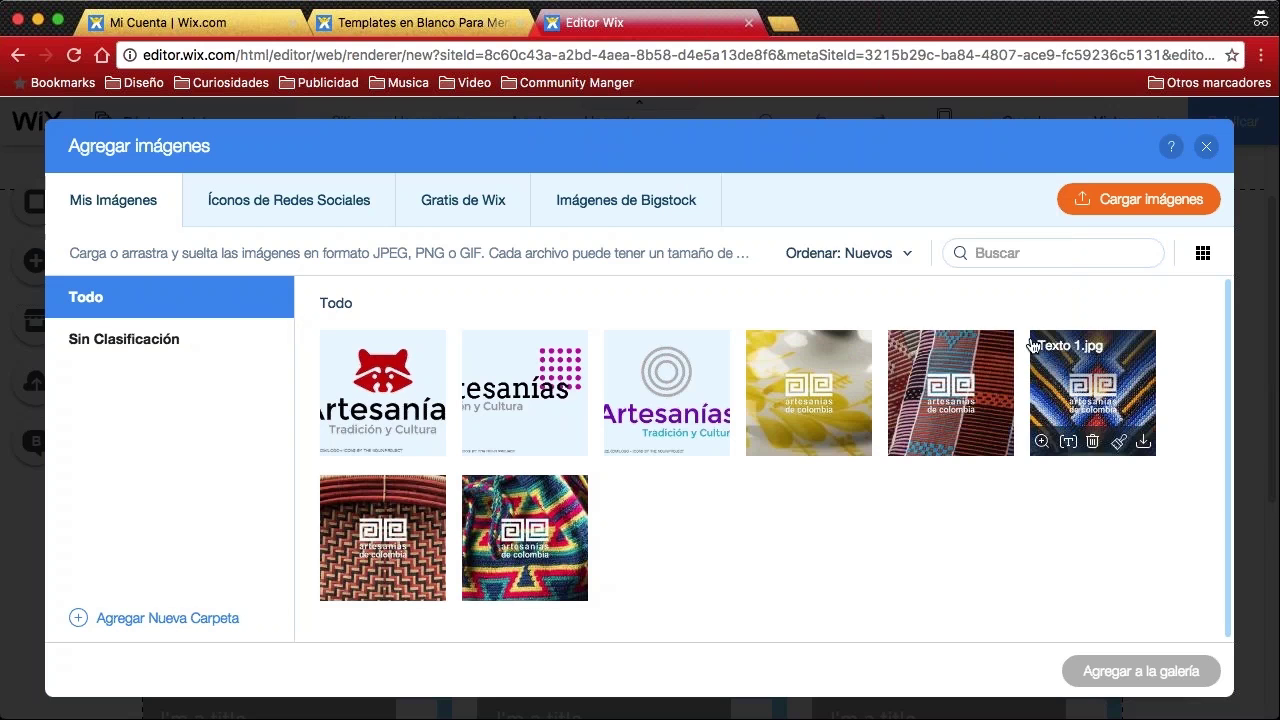
mouse_move(1093, 378)
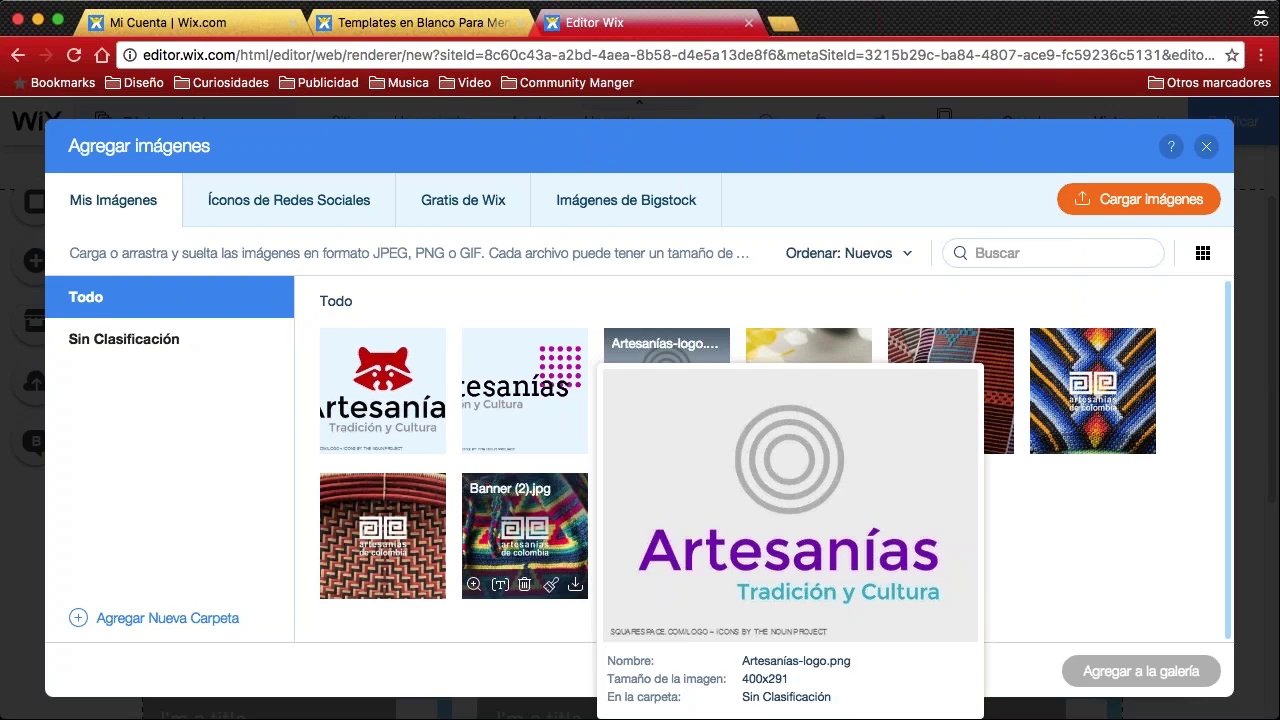
mouse_move(493, 542)
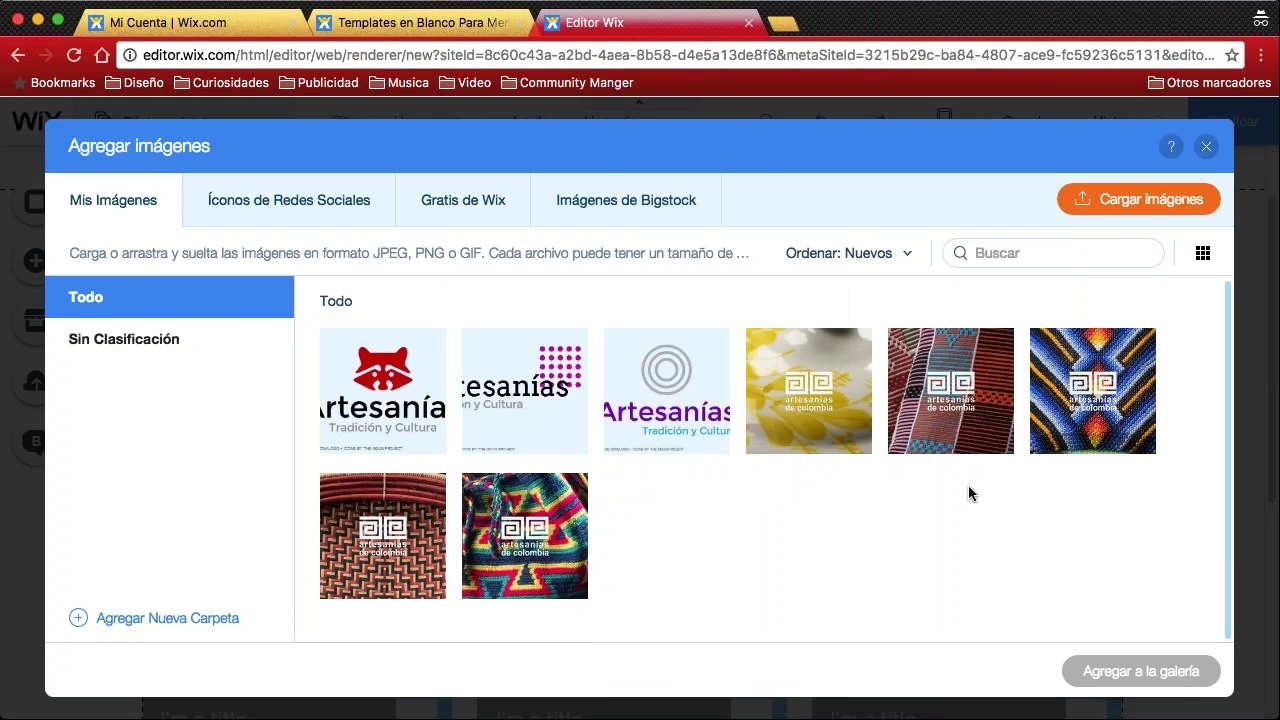
click(950, 395)
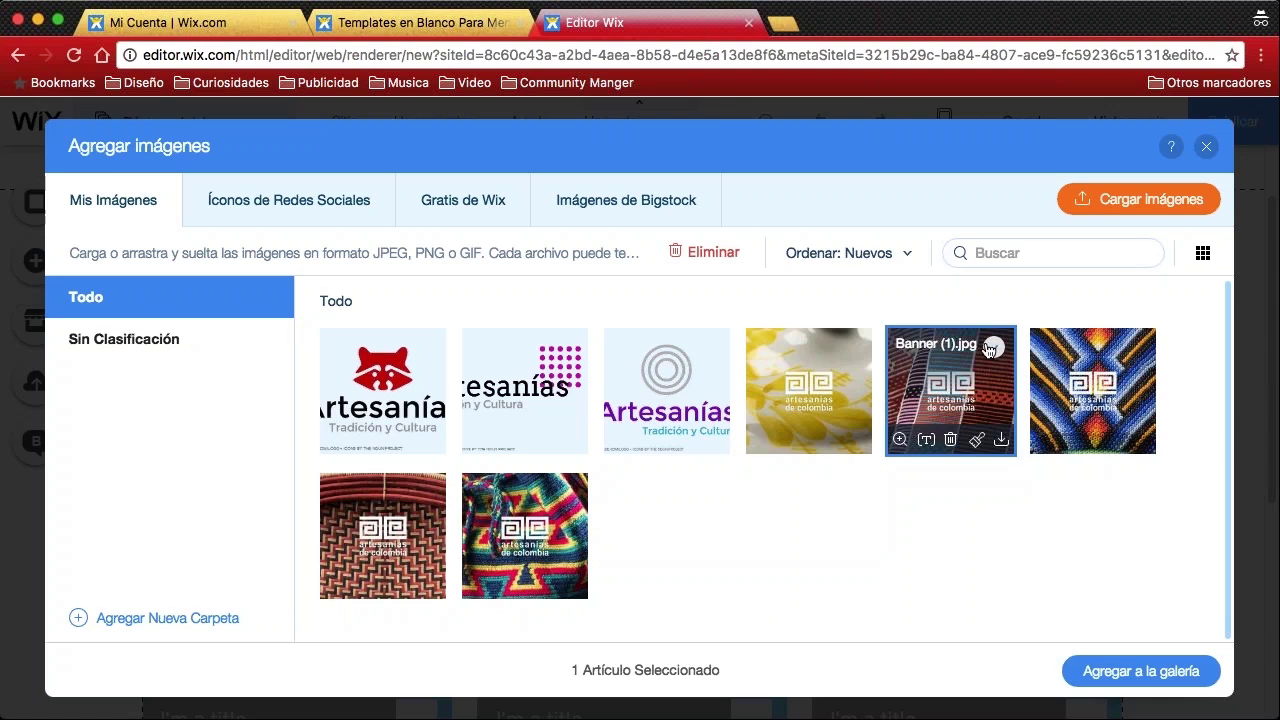
click(533, 527)
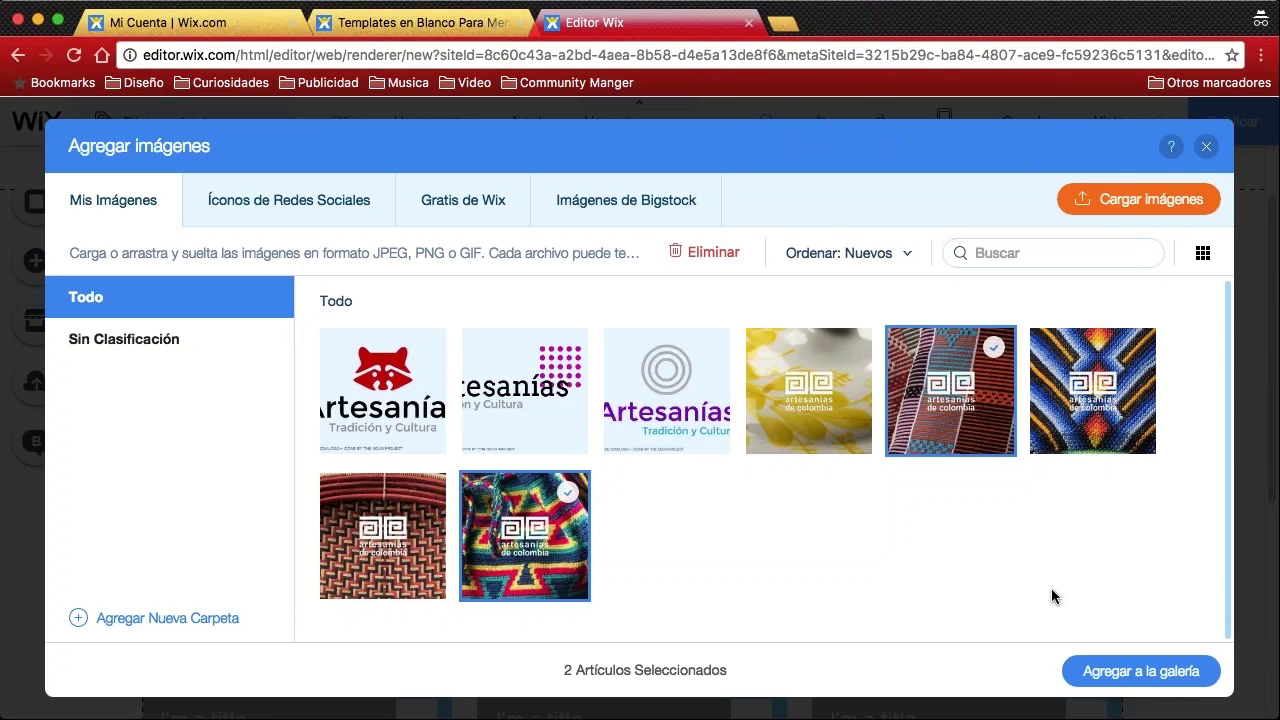
click(1110, 680)
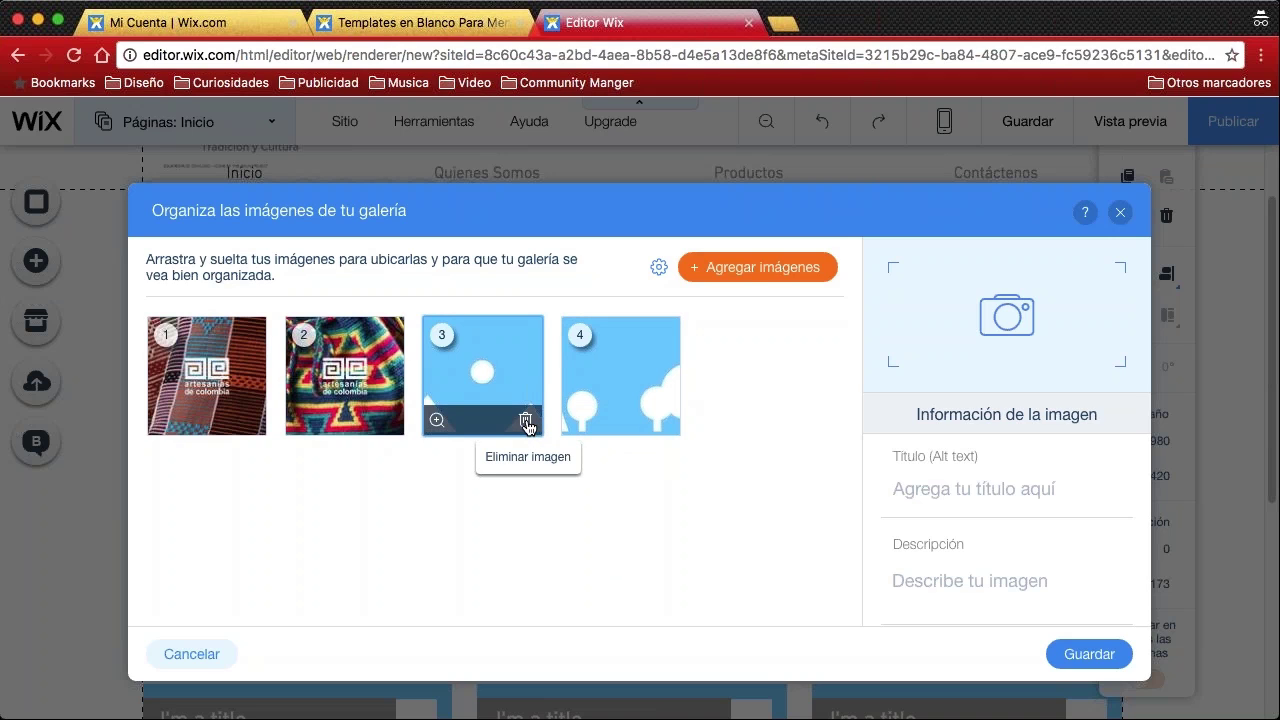
Delete both sky placeholder pictures and save the slideshow with only the two craft banners
click(527, 423)
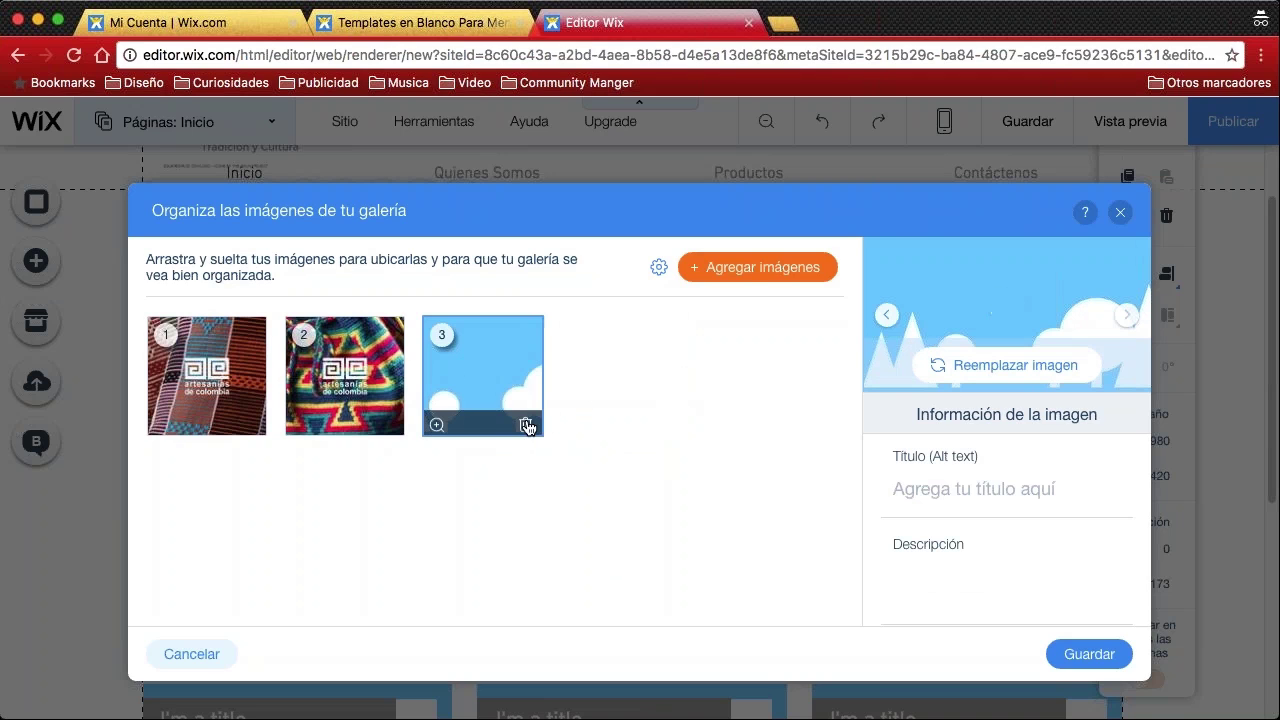
click(527, 420)
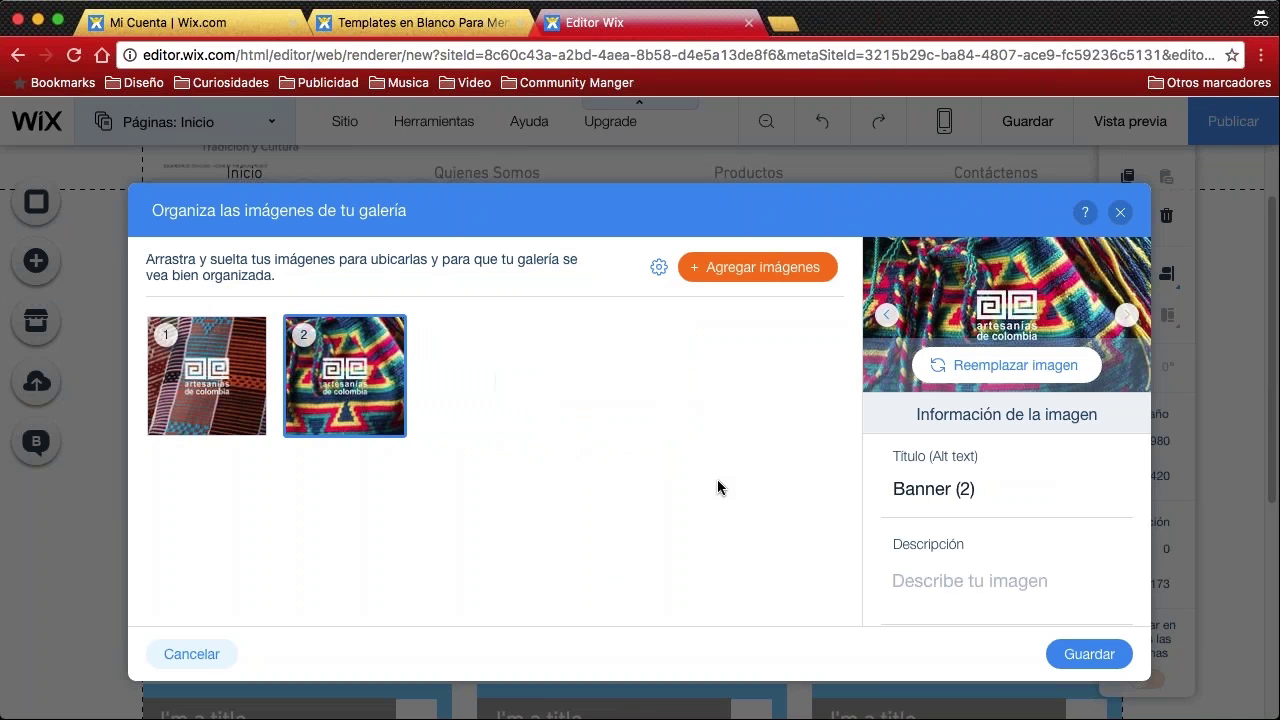
click(1087, 654)
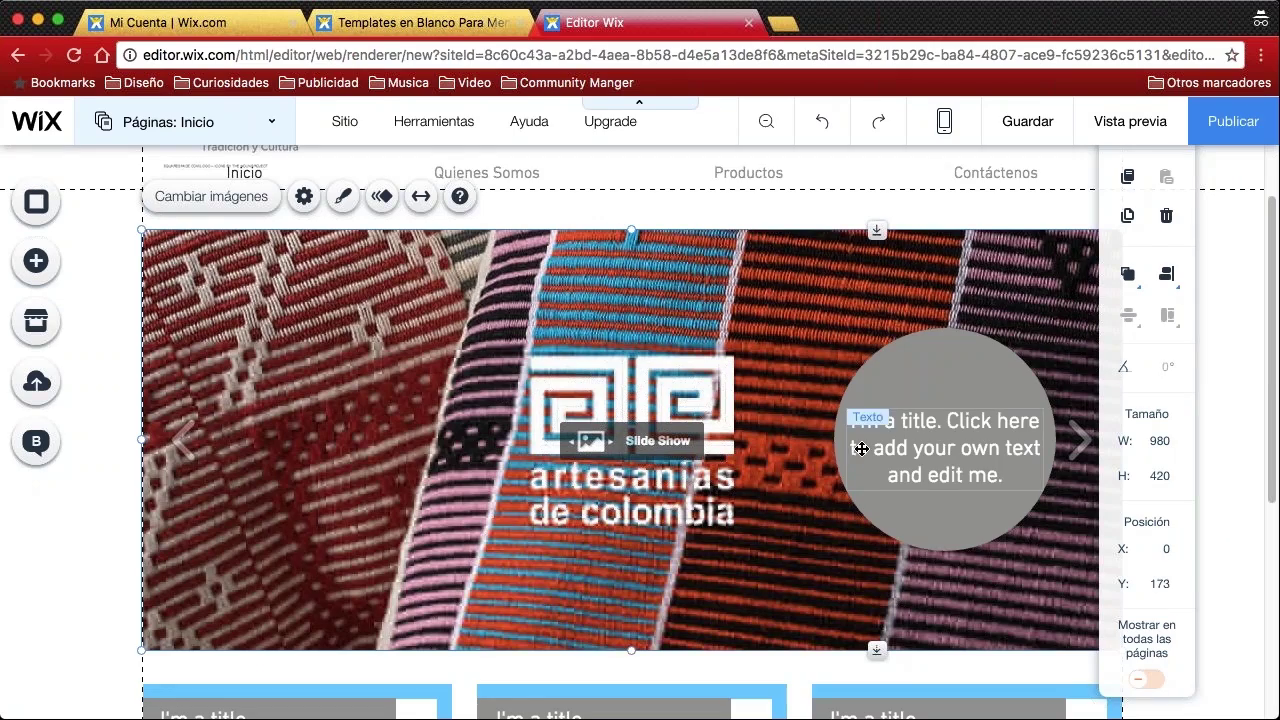
scroll(563, 363, up, 2)
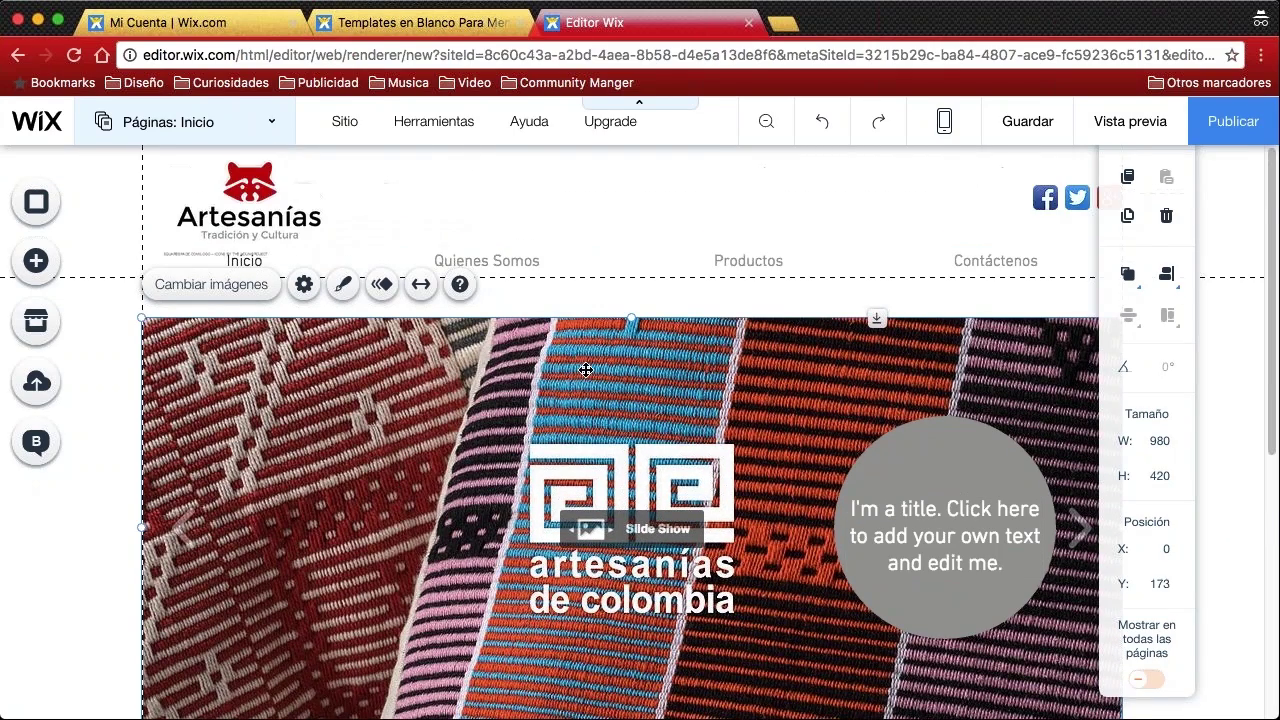
scroll(586, 370, down, 3)
scroll(586, 370, up, 2)
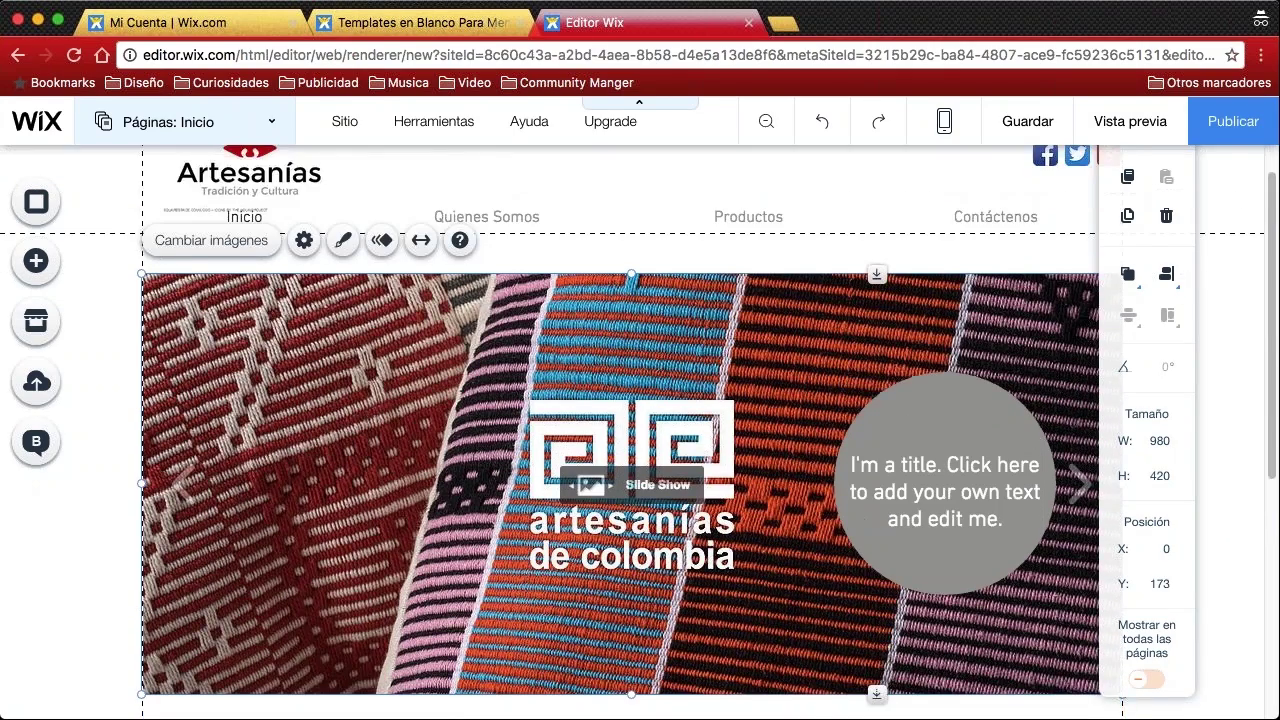
scroll(663, 350, down, 2)
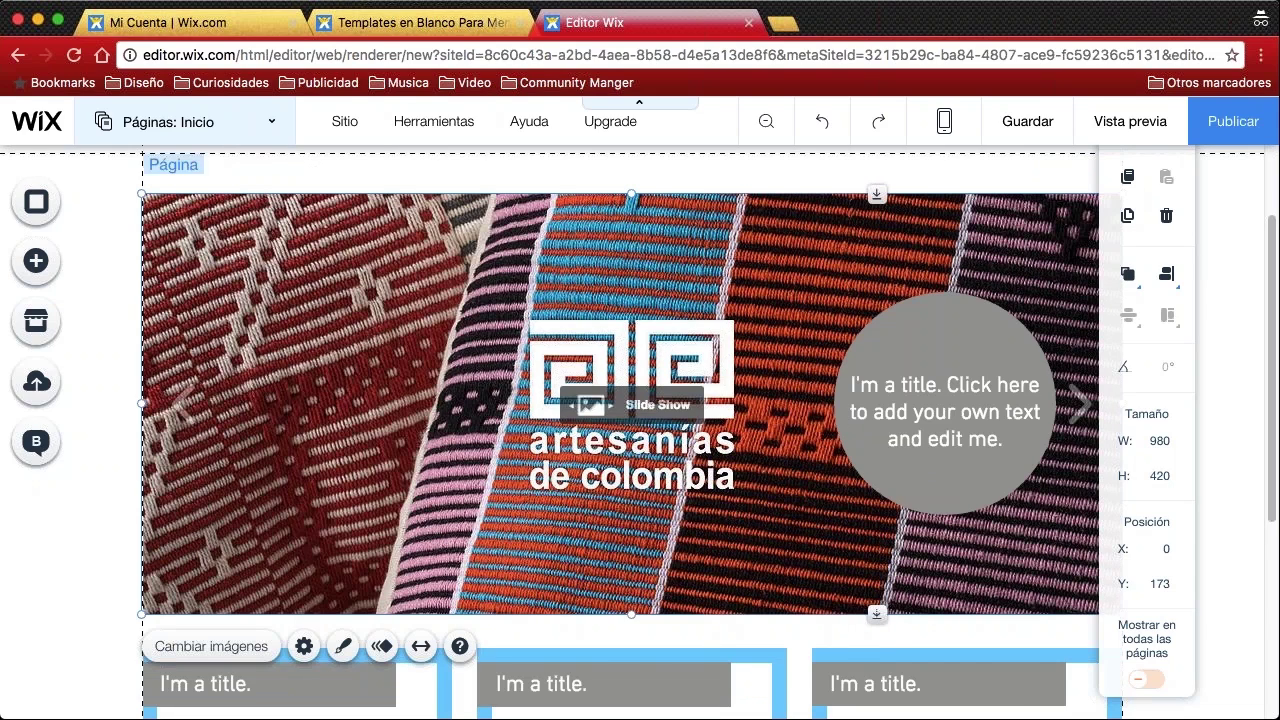
scroll(734, 388, up, 3)
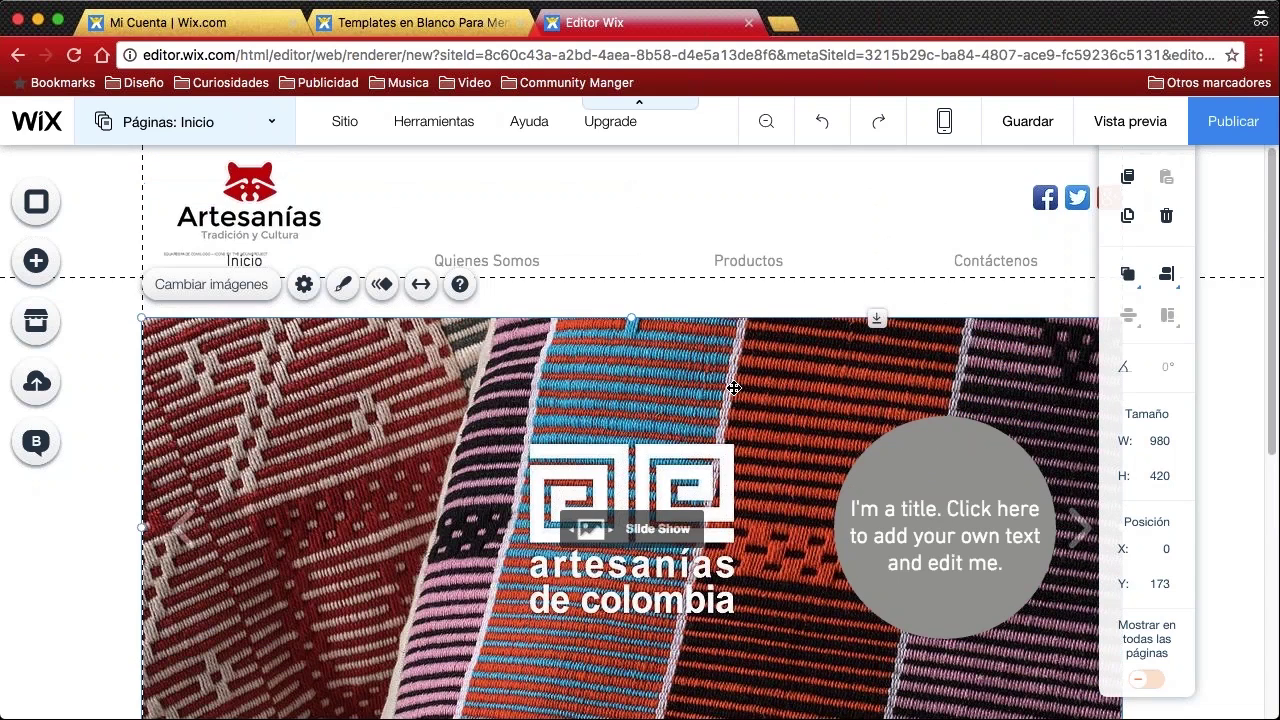
scroll(734, 388, down, 1)
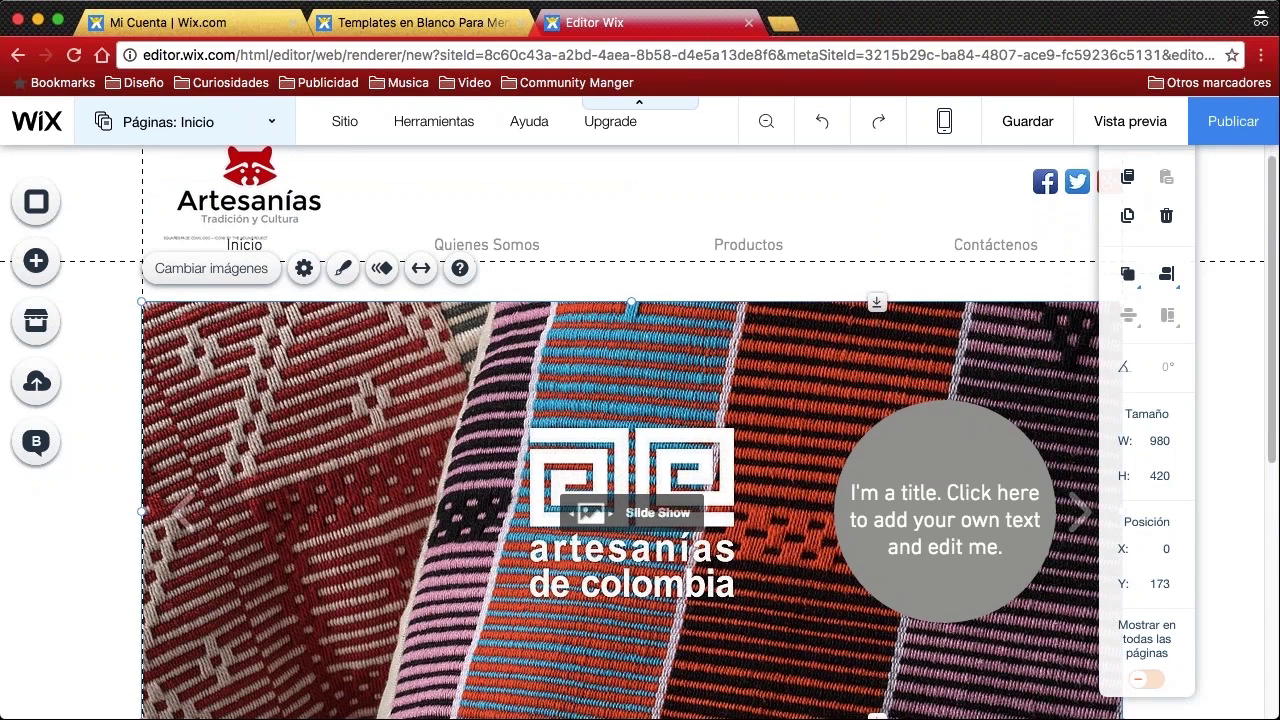
click(1114, 129)
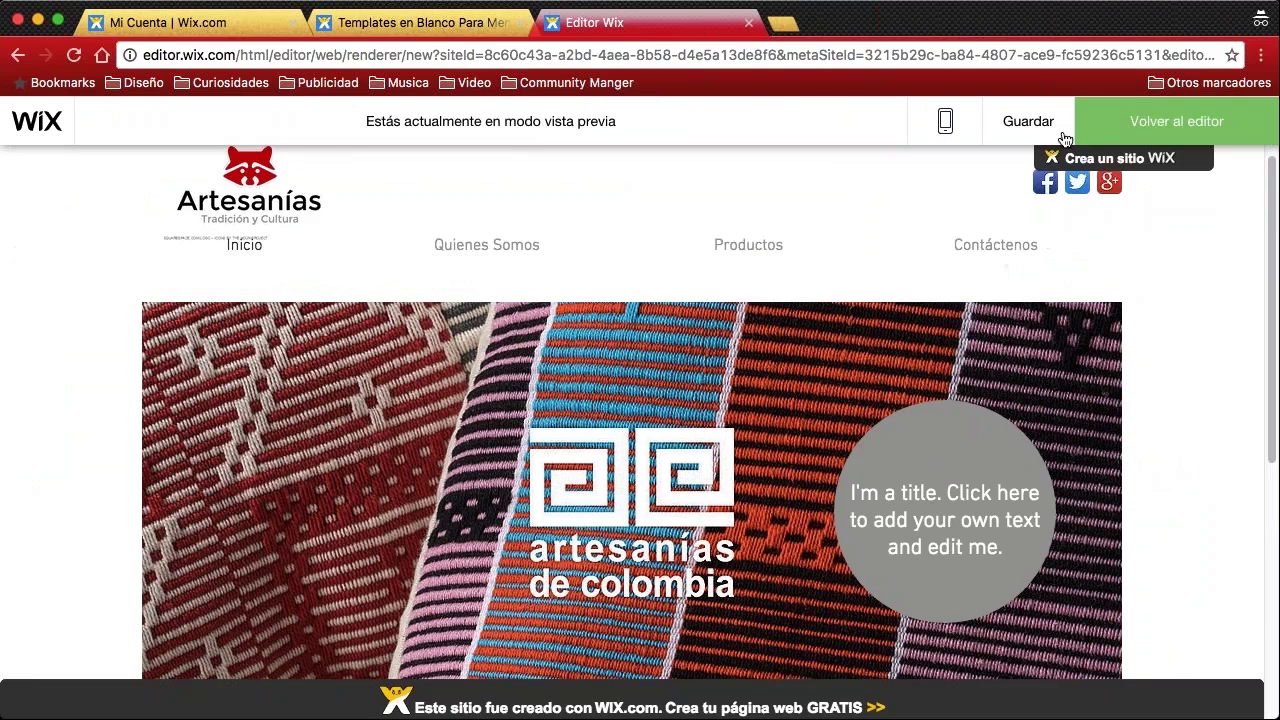
scroll(98, 333, down, 1)
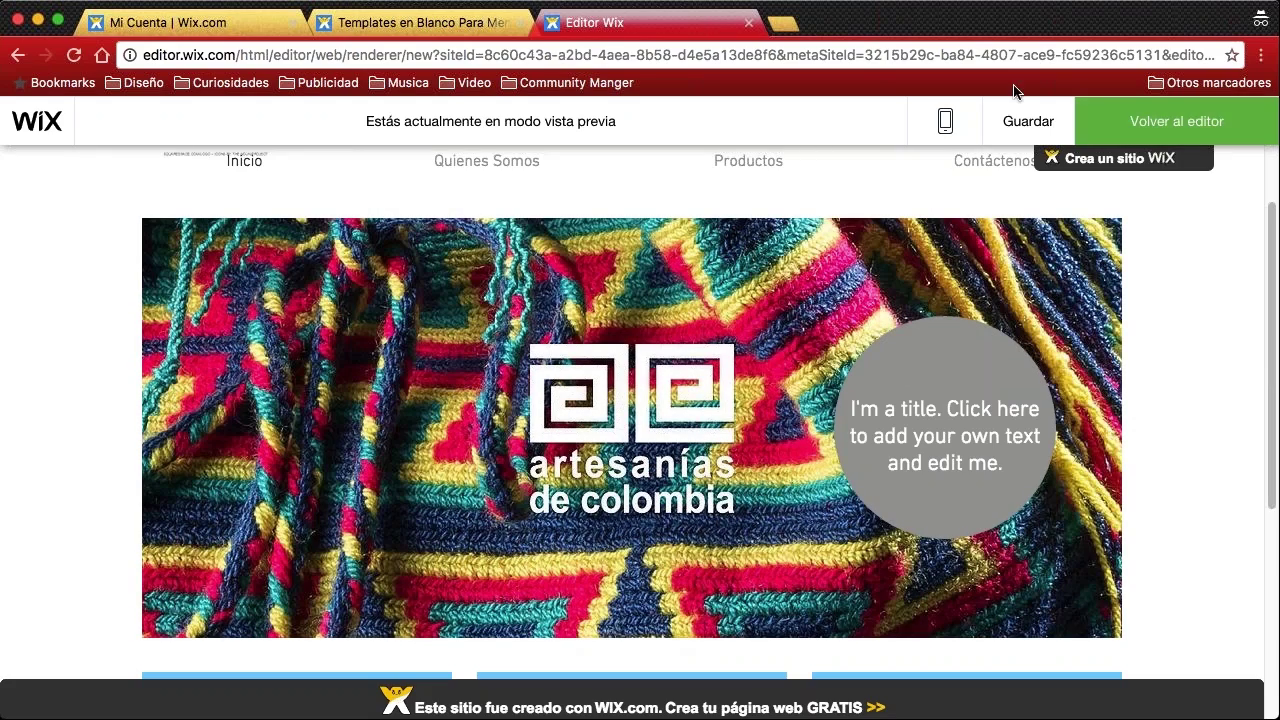
click(1176, 121)
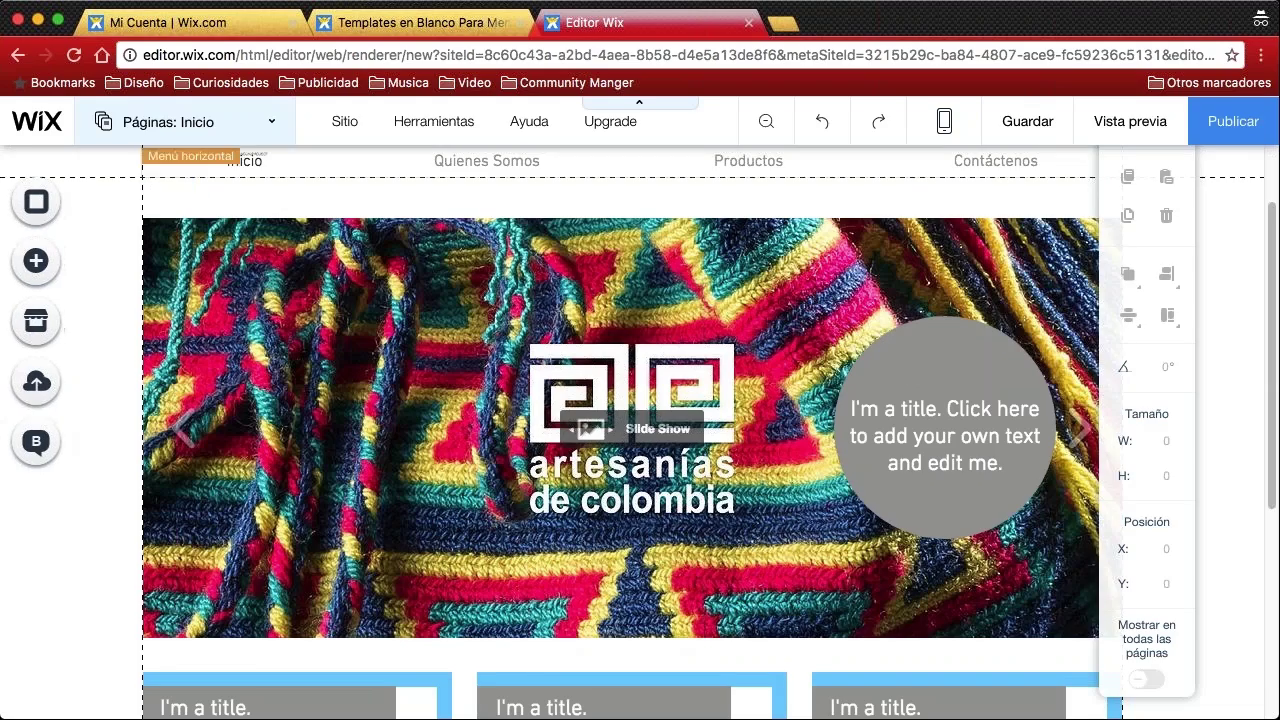
scroll(601, 277, down, 5)
scroll(601, 277, down, 2)
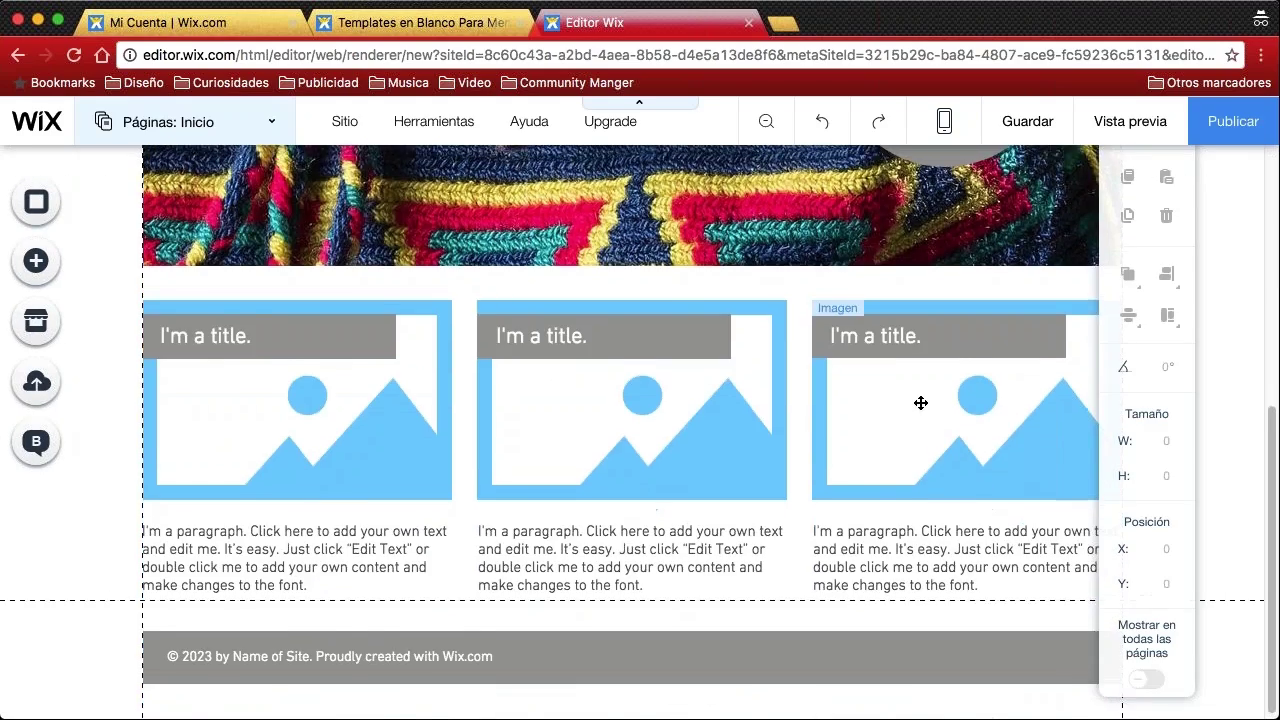
scroll(920, 403, up, 6)
scroll(748, 313, down, 6)
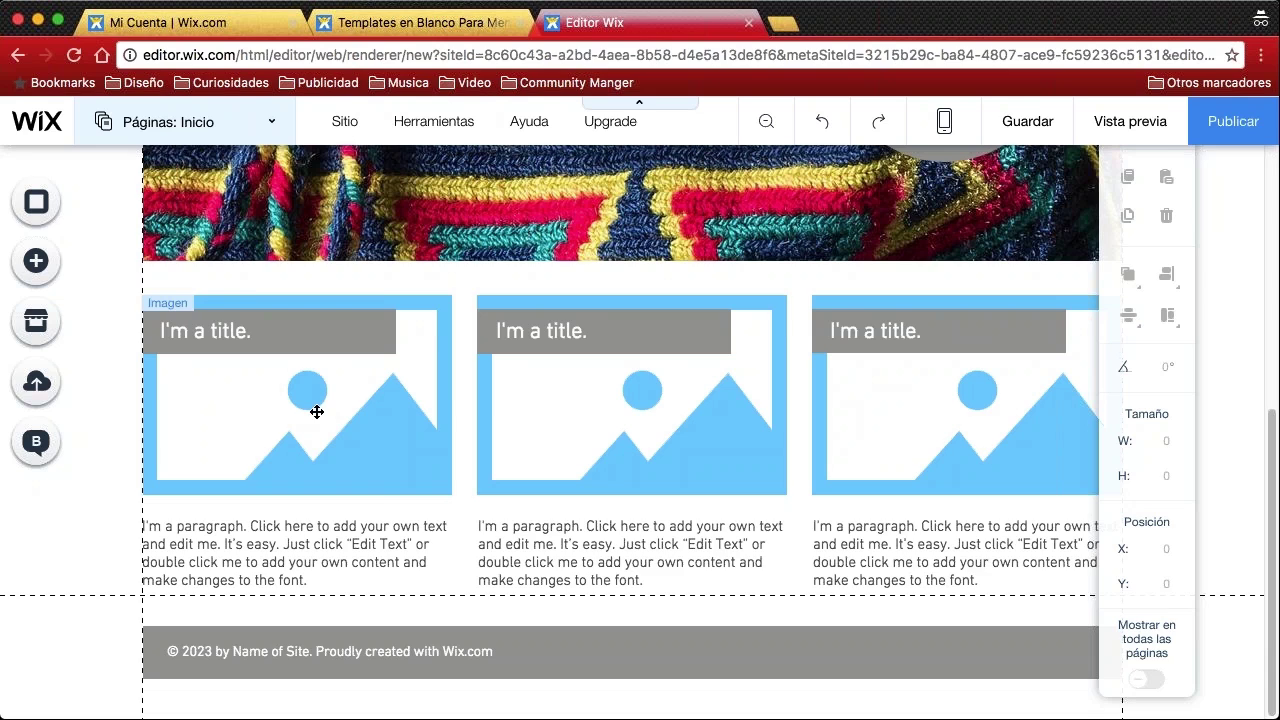
Replace the first image box's placeholder with the blue beadwork craft photo
click(313, 410)
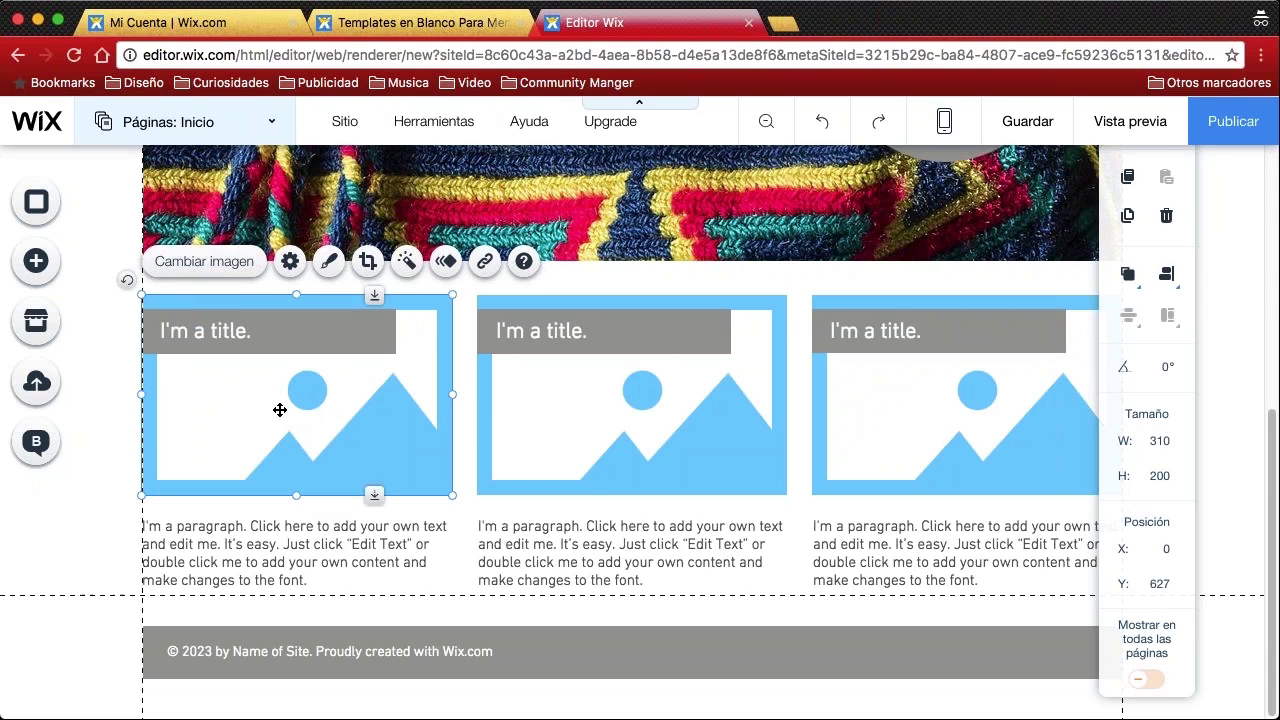
click(210, 263)
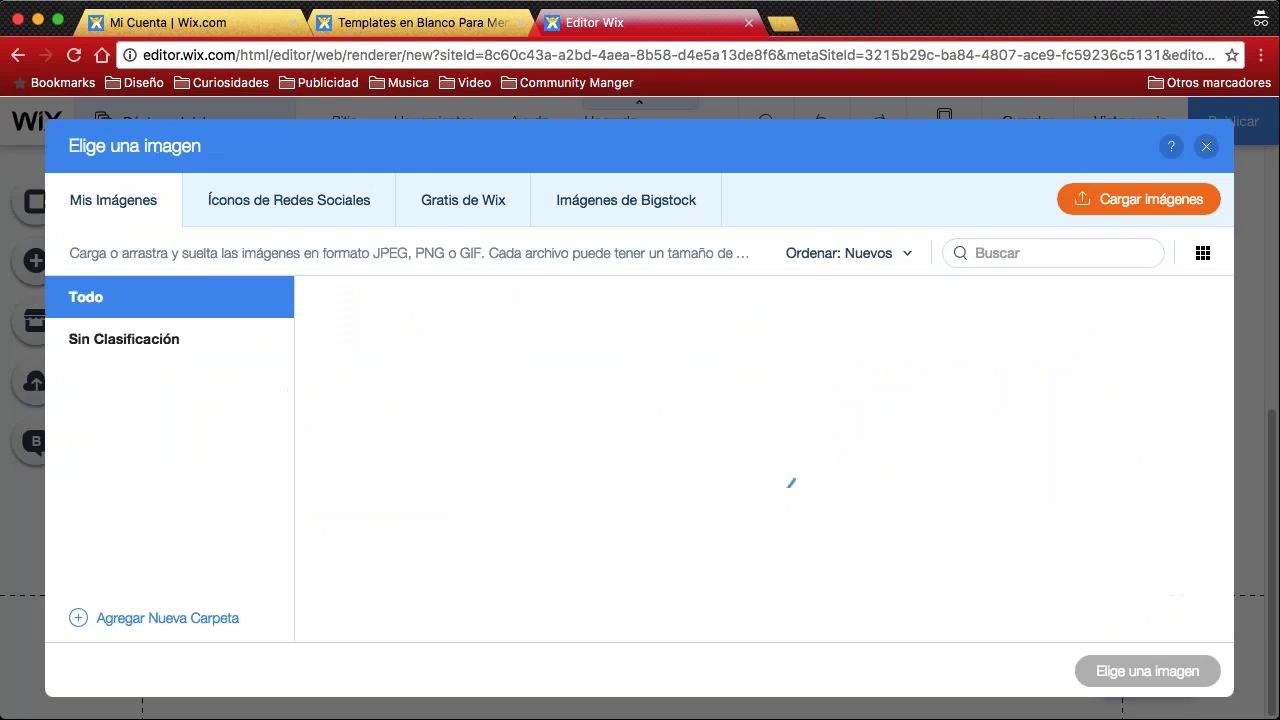
mouse_move(705, 390)
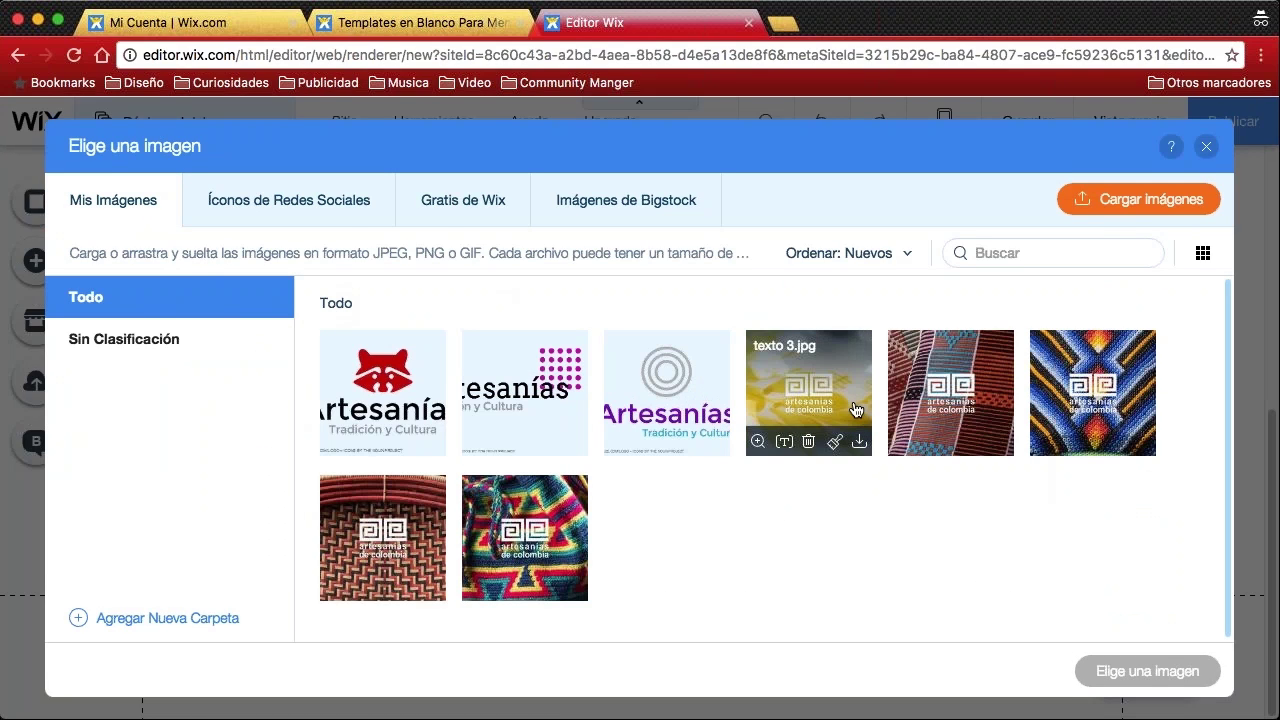
mouse_move(473, 440)
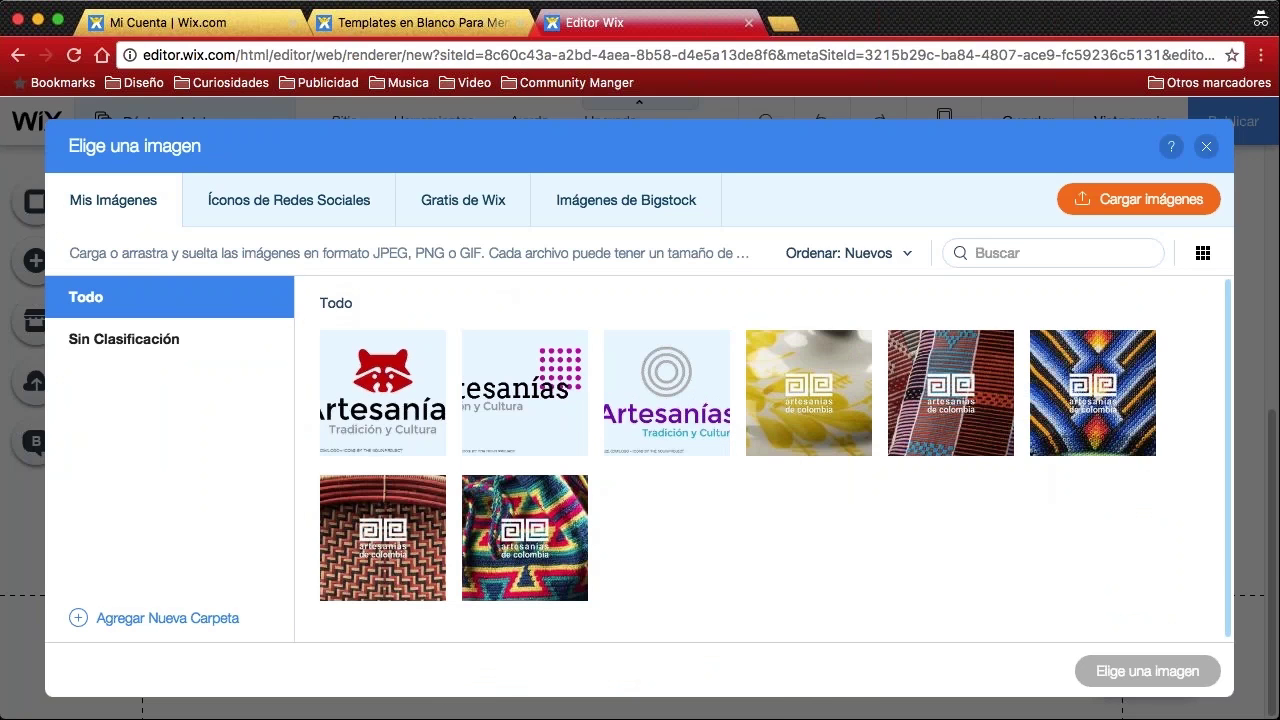
click(1082, 381)
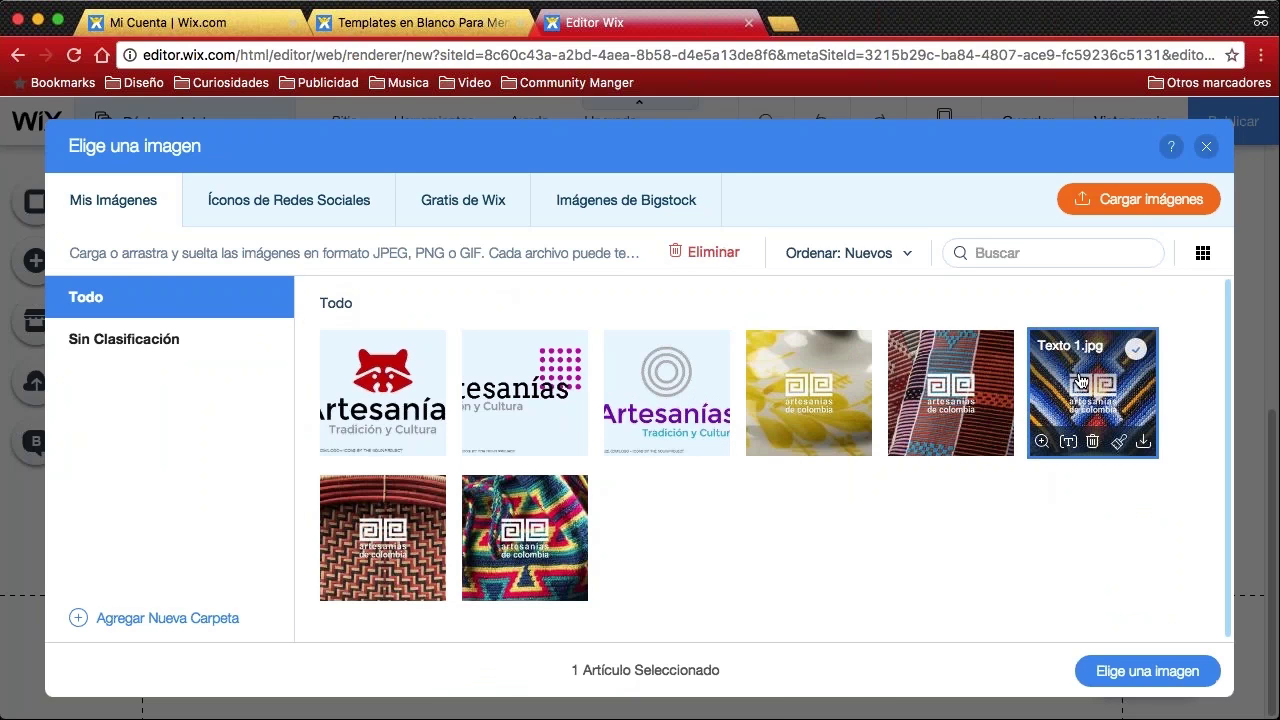
click(1141, 672)
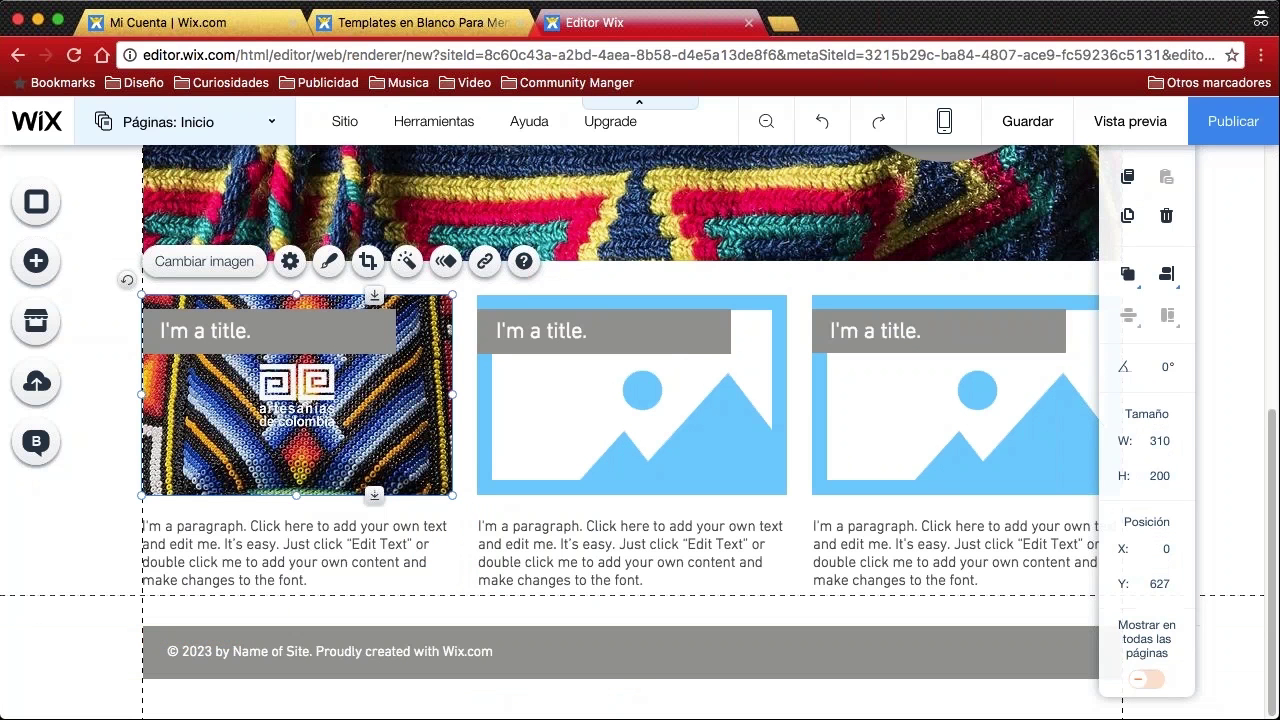
Put the woven basket photo texto 2.jpg in the second image box
click(634, 406)
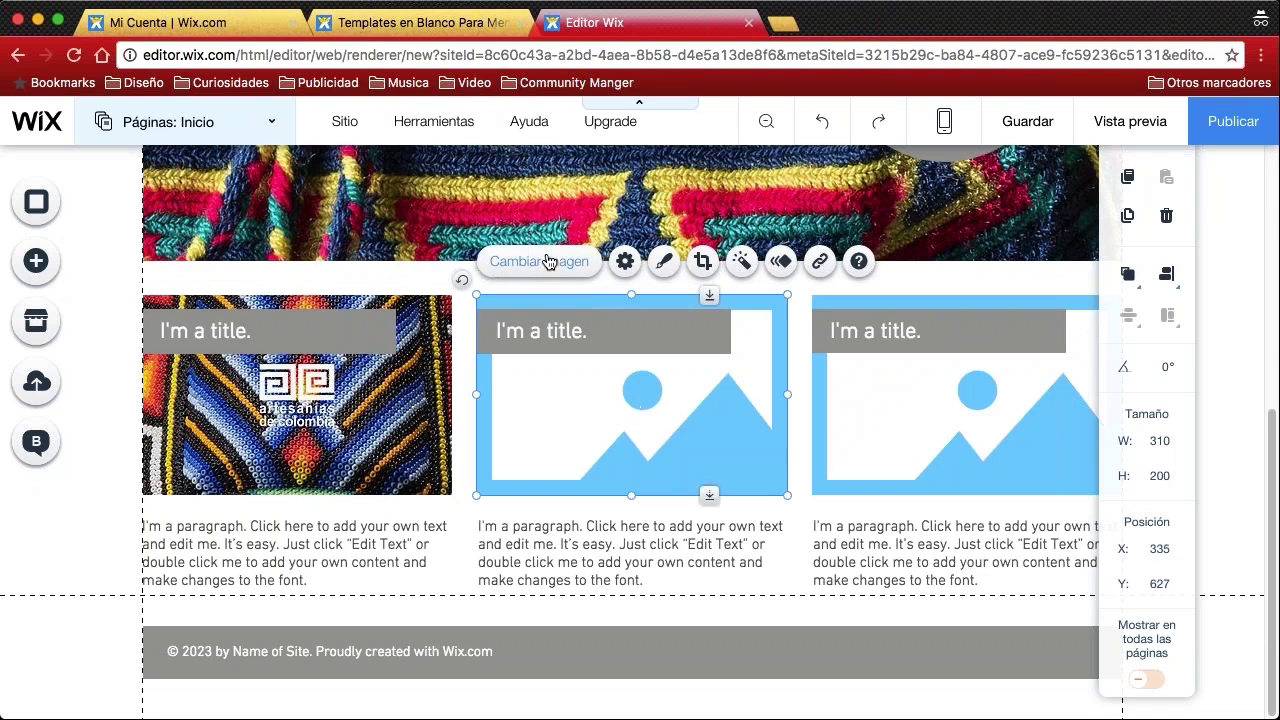
click(539, 261)
mouse_move(398, 537)
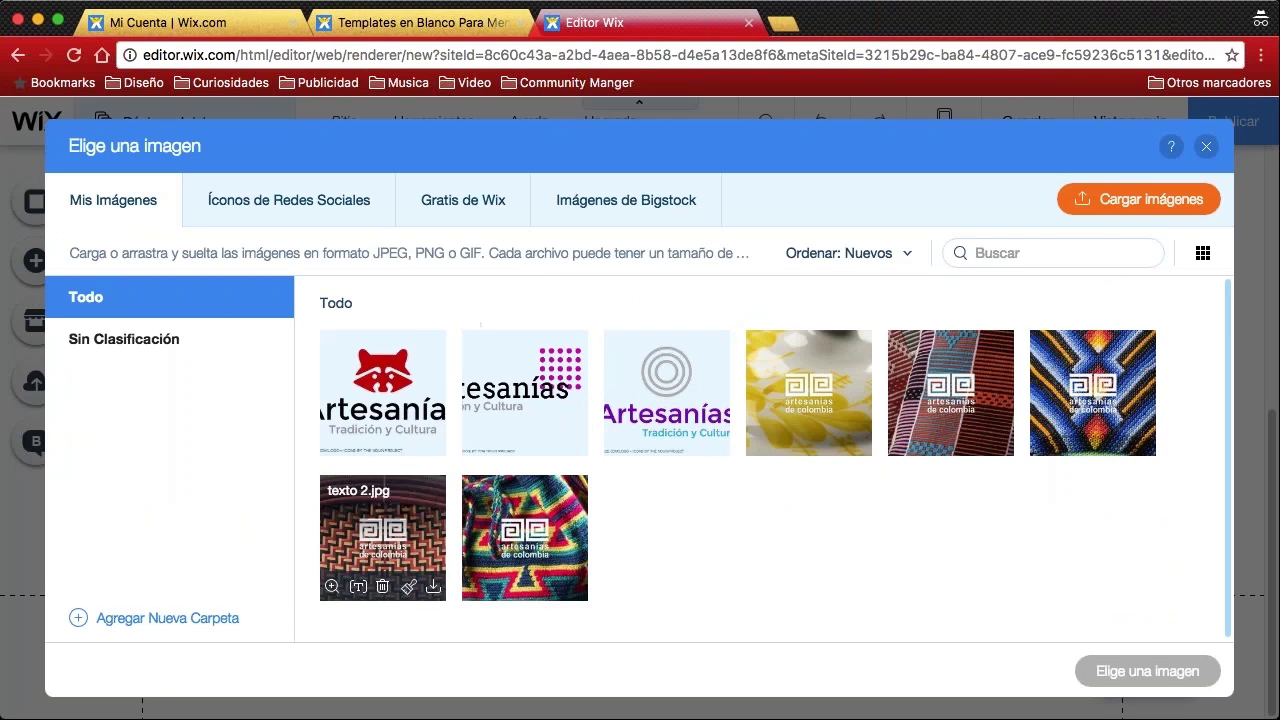
click(398, 537)
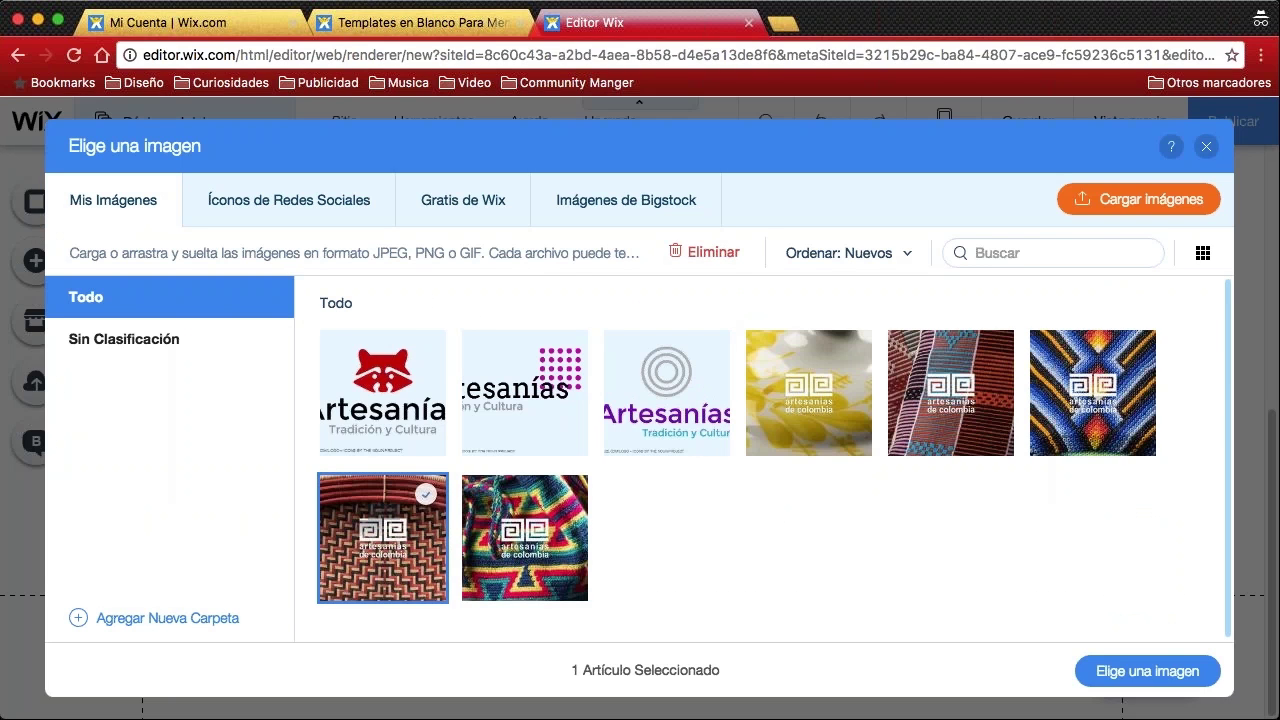
click(1100, 672)
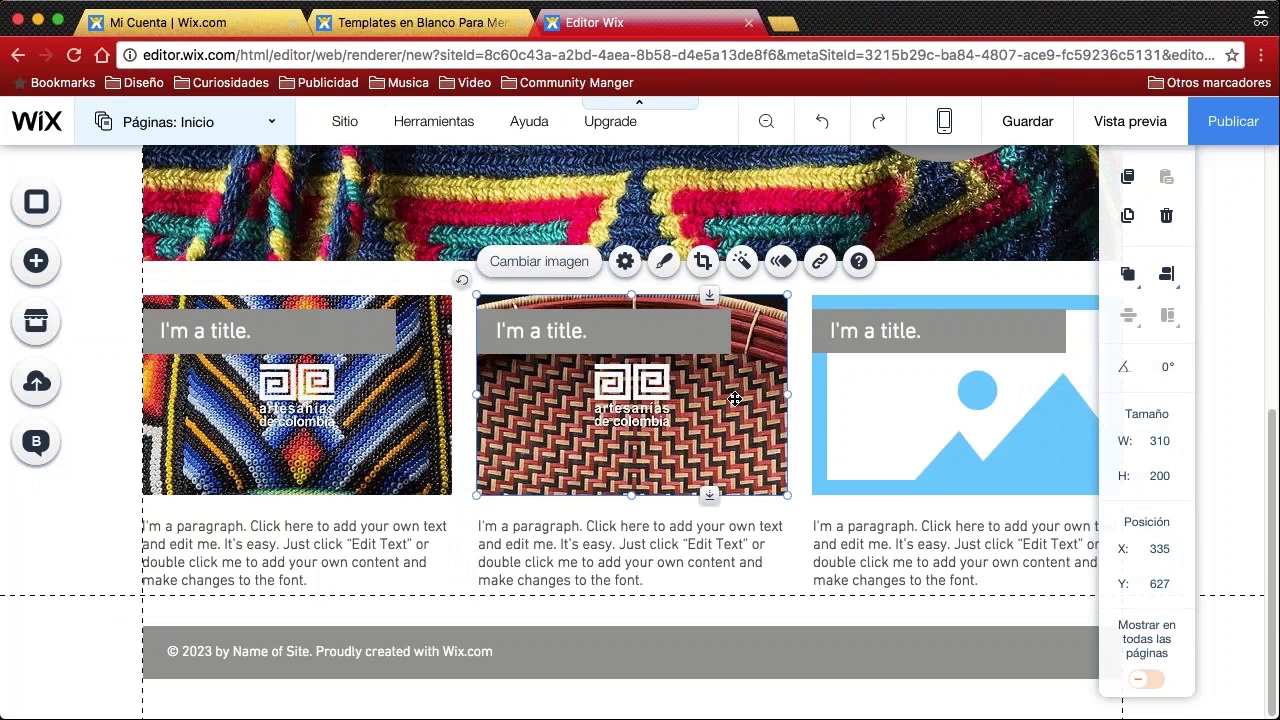
Put the yellow craft photo texto 3.jpg in the third image box
click(919, 412)
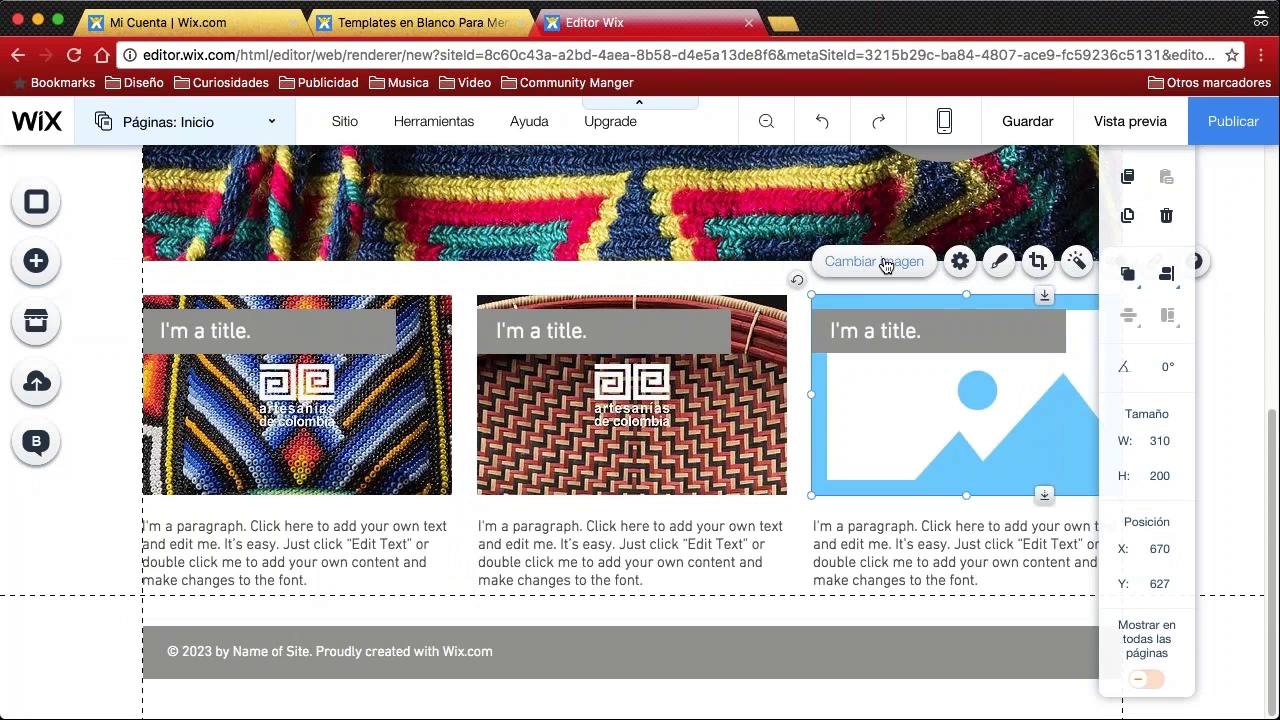
click(885, 263)
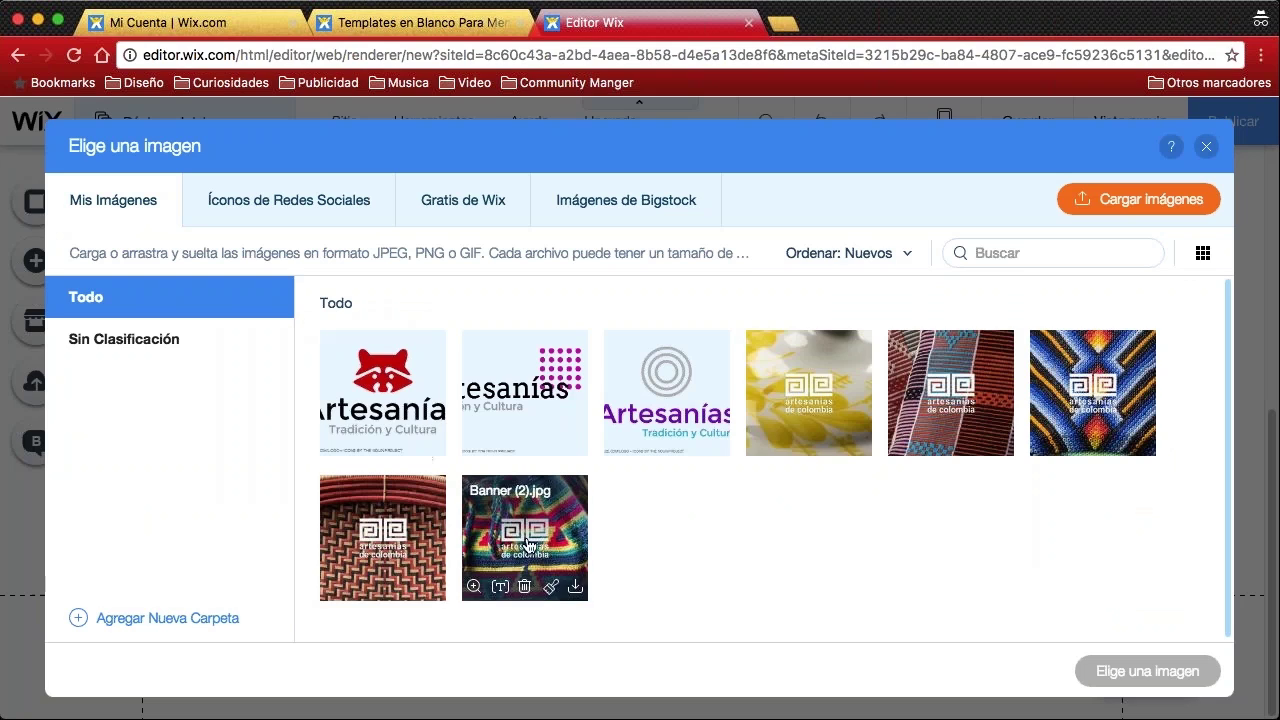
click(807, 397)
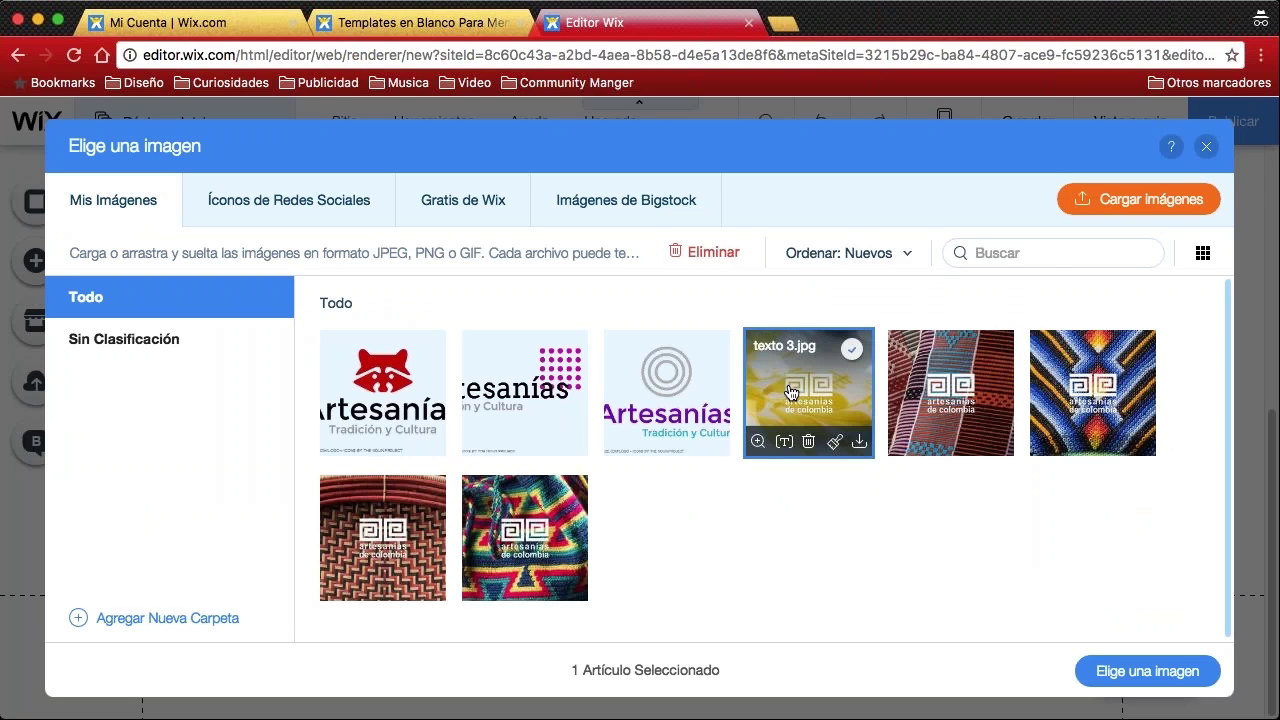
click(1134, 672)
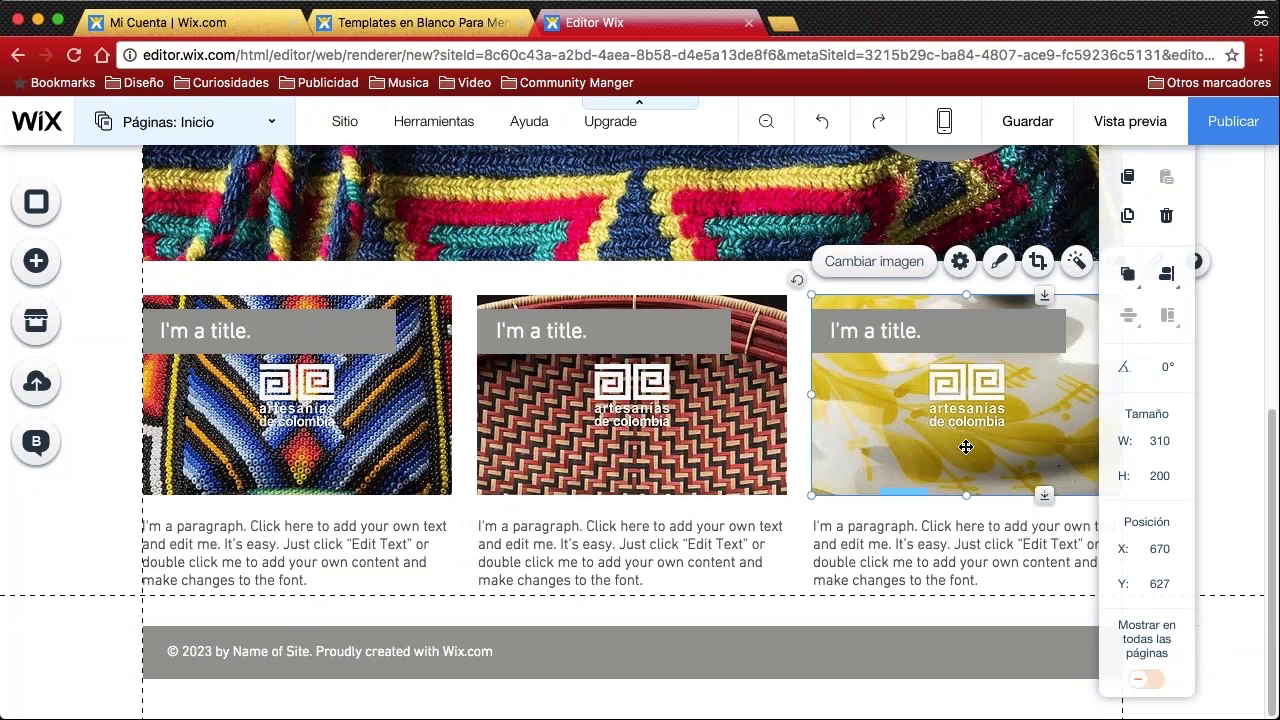
scroll(966, 447, up, 5)
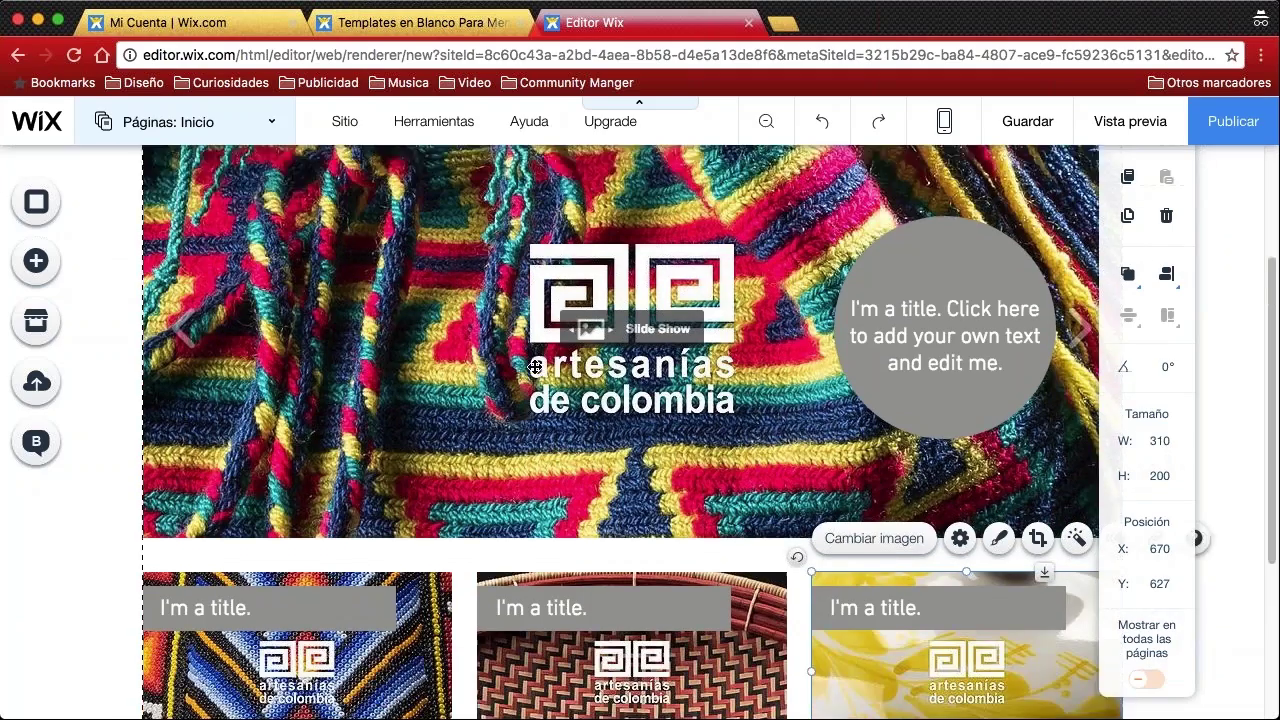
scroll(535, 368, down, 5)
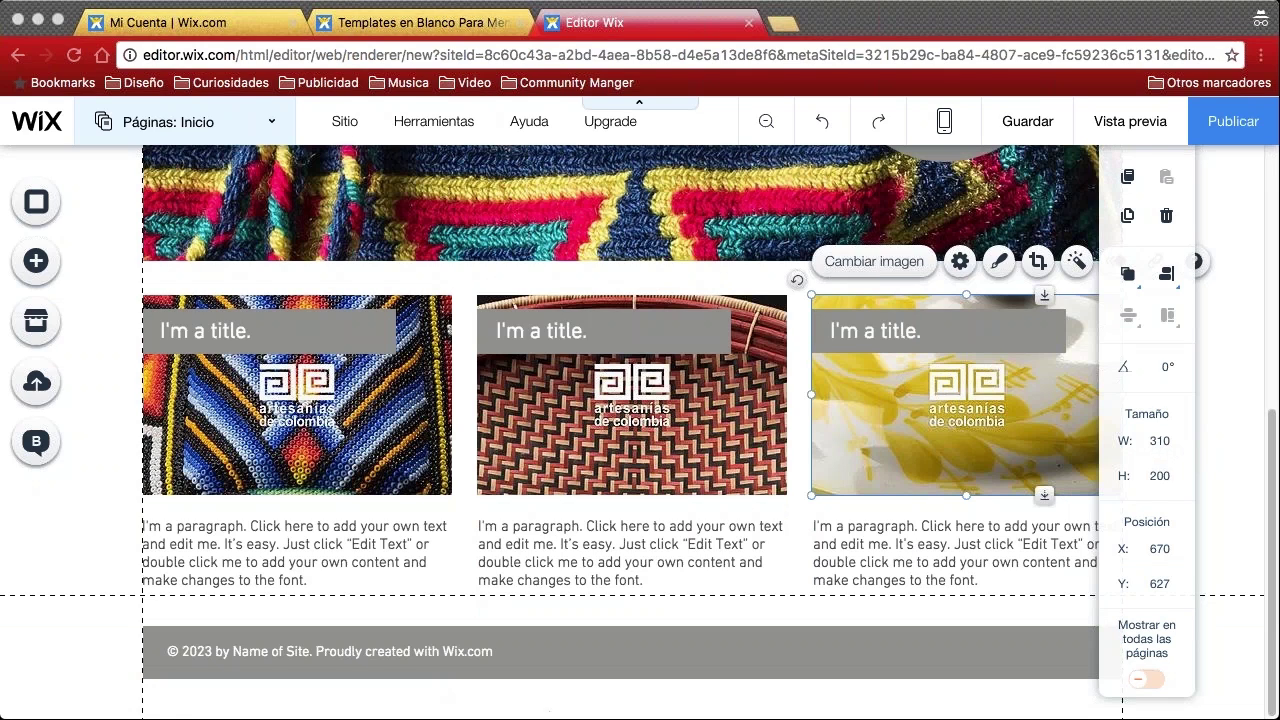
scroll(620, 400, up, 1)
scroll(452, 335, up, 5)
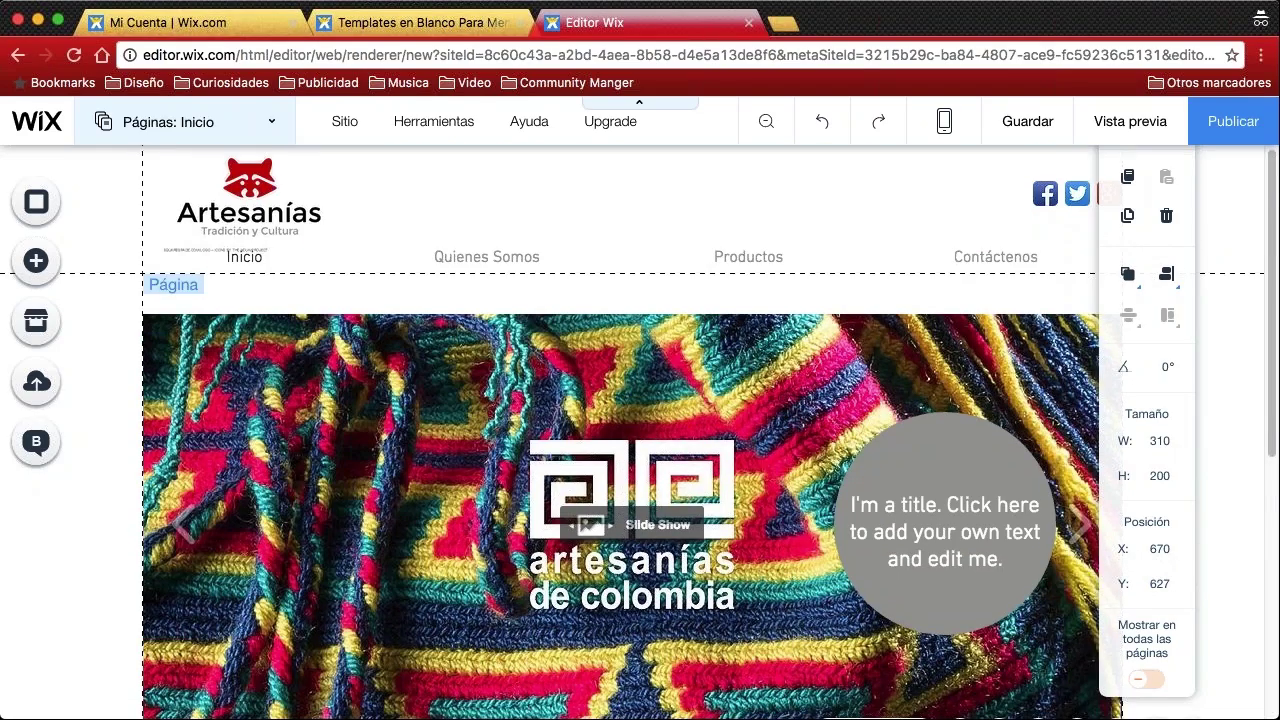
scroll(452, 335, down, 1)
scroll(455, 340, down, 5)
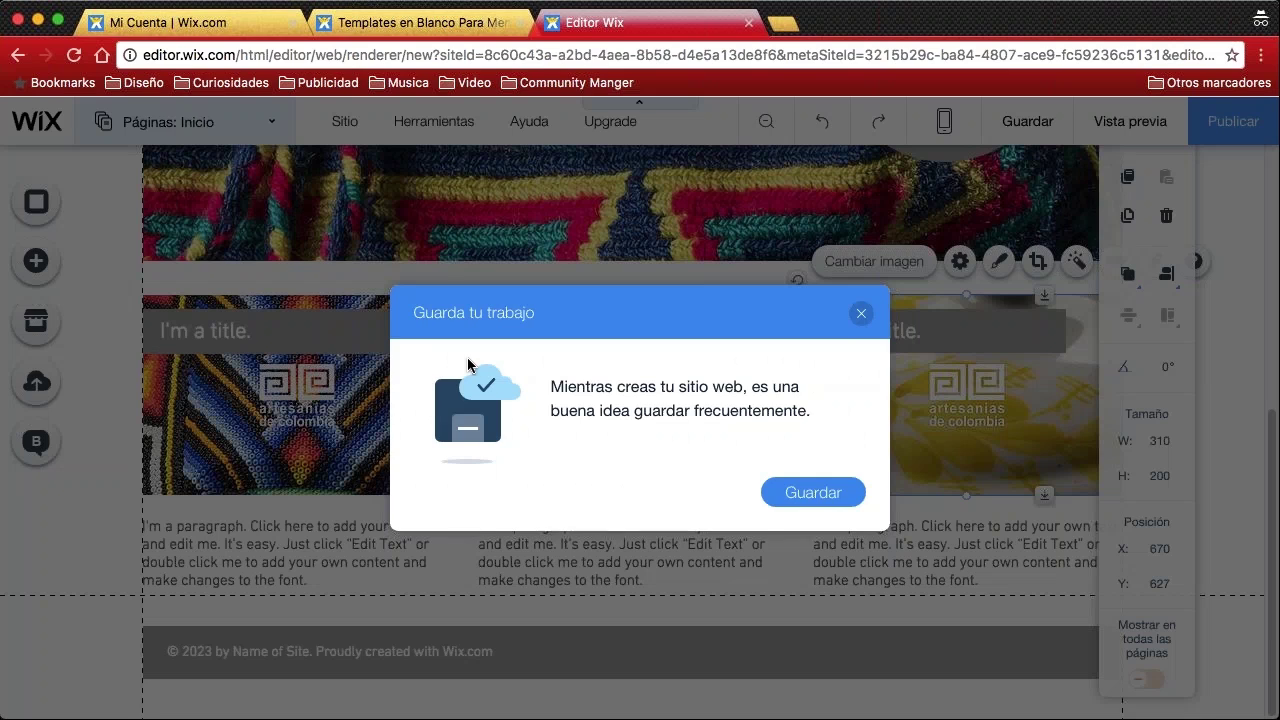
click(813, 492)
click(963, 198)
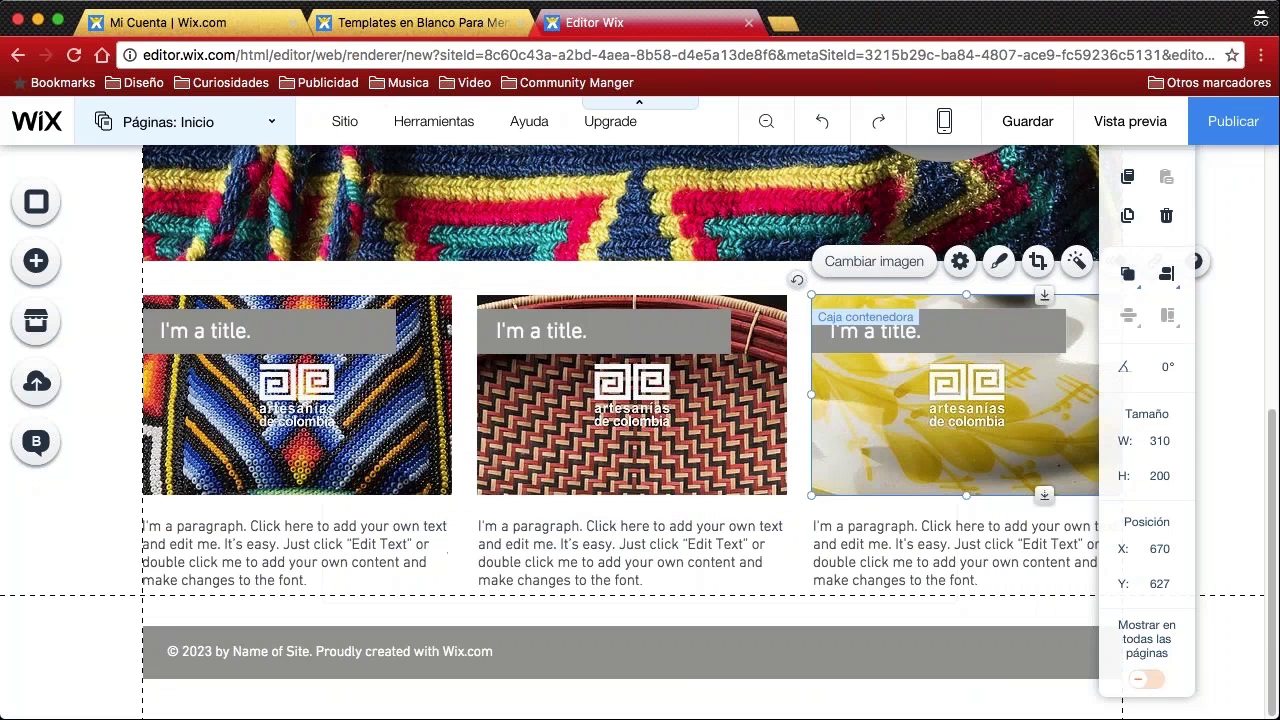
click(806, 351)
scroll(806, 351, up, 4)
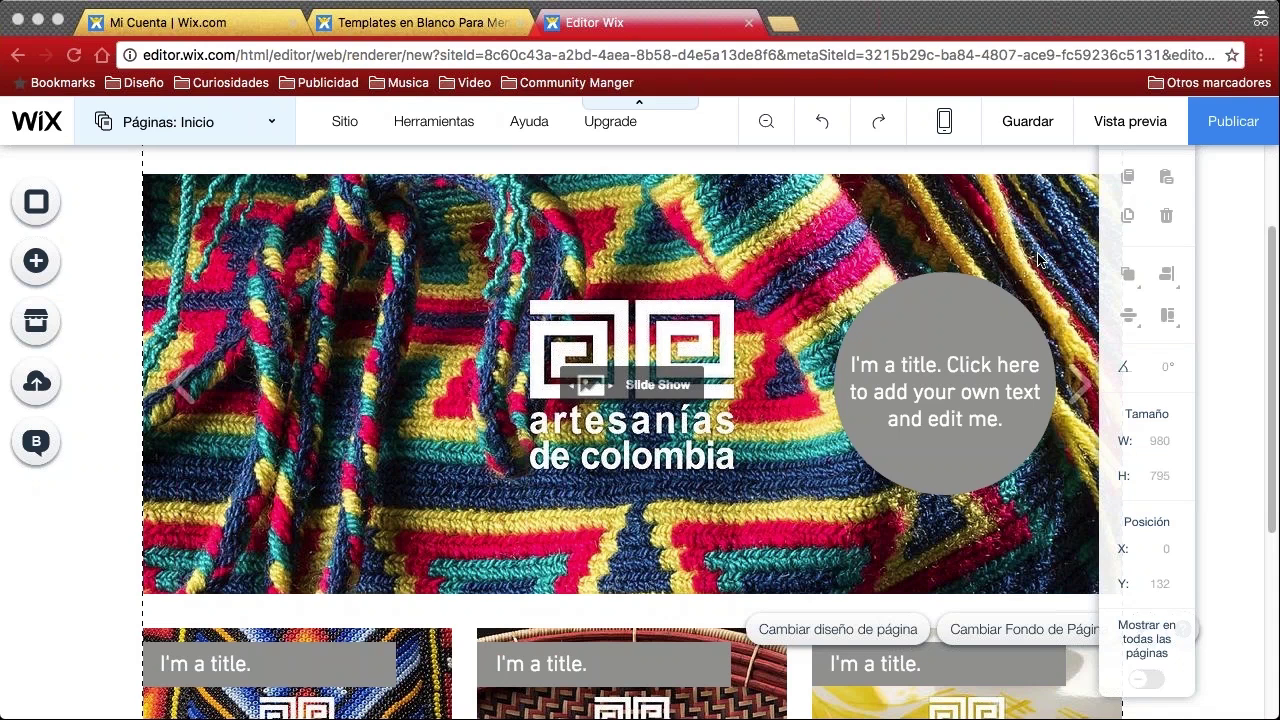
key(super+Tab)
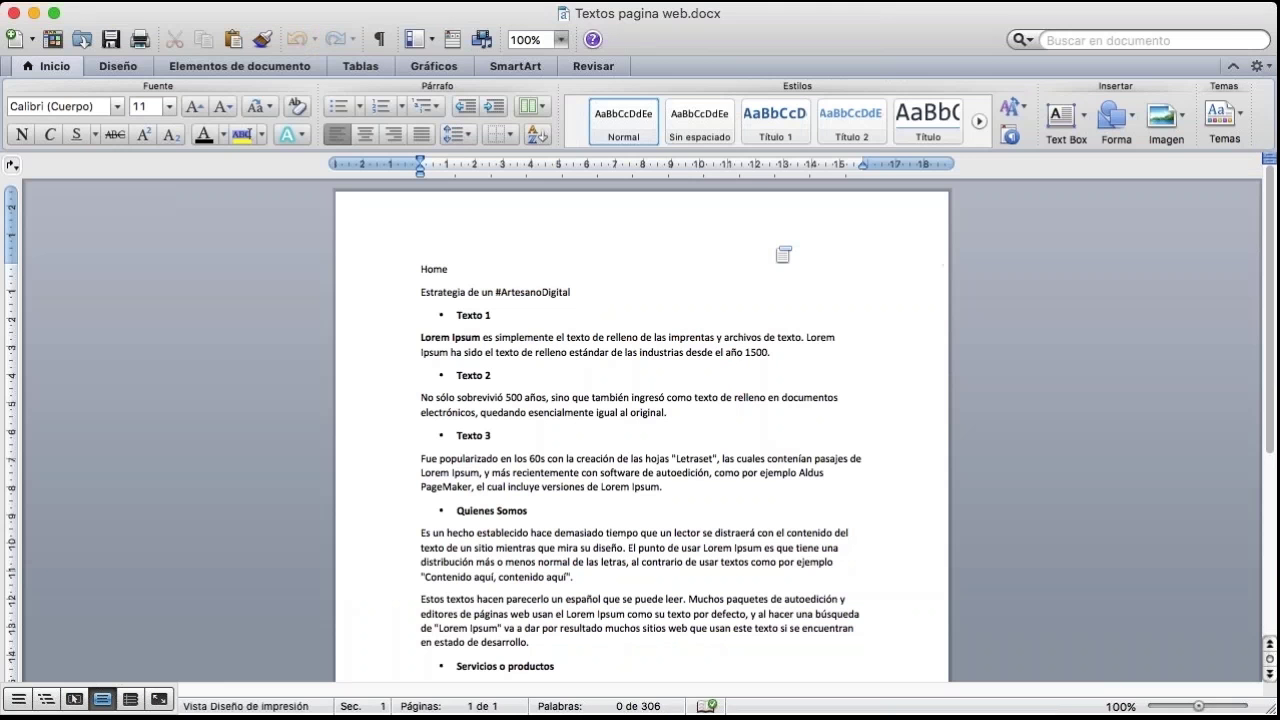
In Word, zoom the web texts document to 188% and copy the 'Estrategia de un #ArtesanoDigital' heading
key(super+Tab)
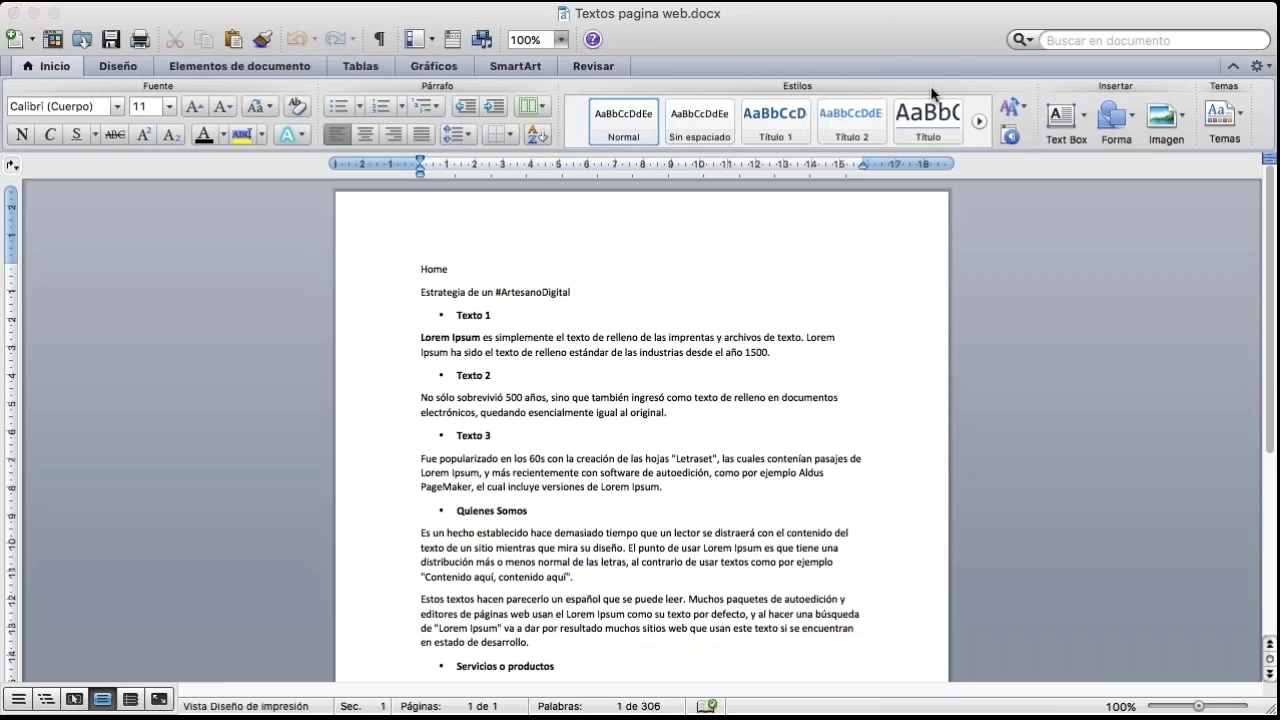
drag(1198, 706, 1210, 710)
scroll(640, 450, down, 2)
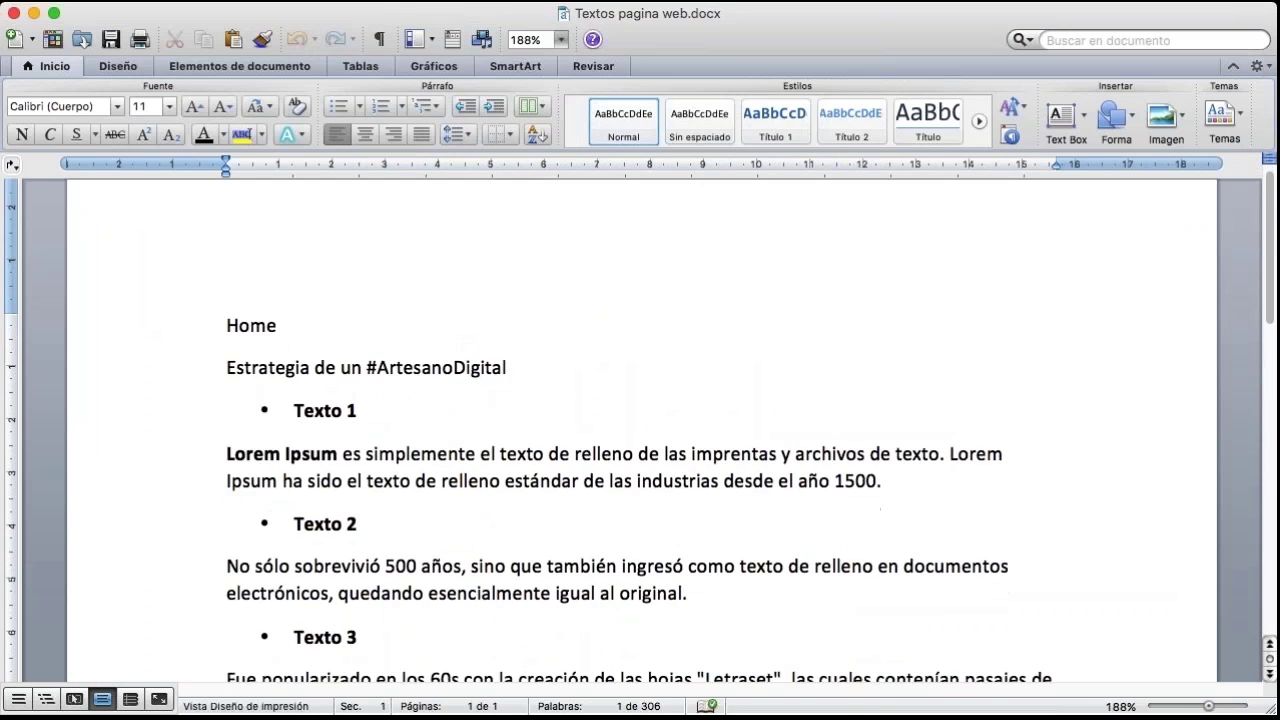
drag(227, 300, 509, 314)
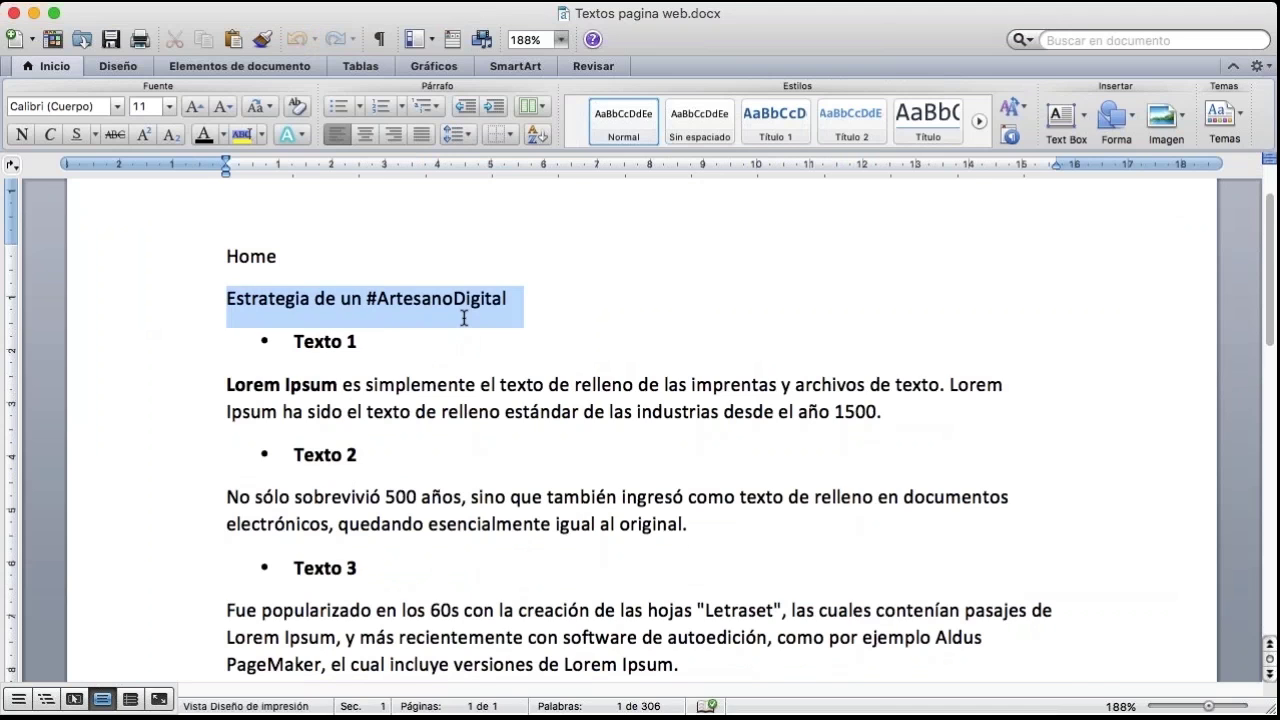
scroll(509, 314, down, 1)
drag(225, 331, 916, 358)
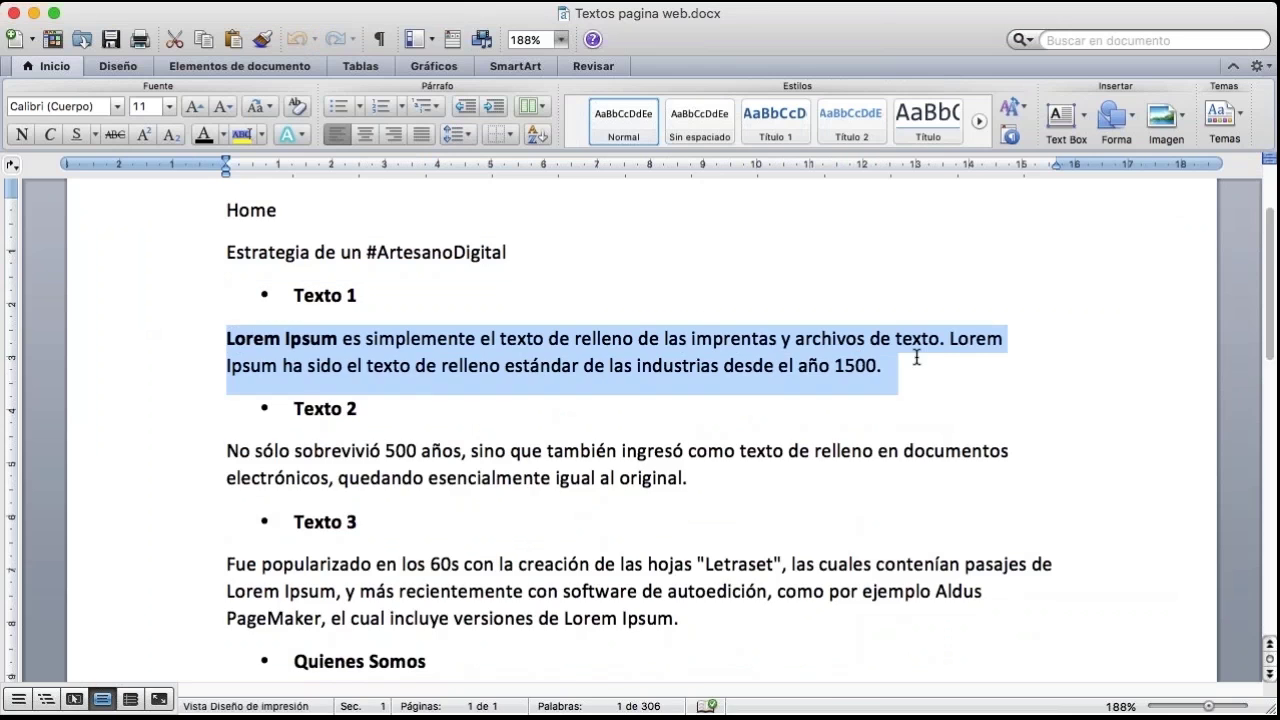
scroll(916, 358, down, 2)
drag(226, 381, 692, 429)
drag(226, 494, 696, 560)
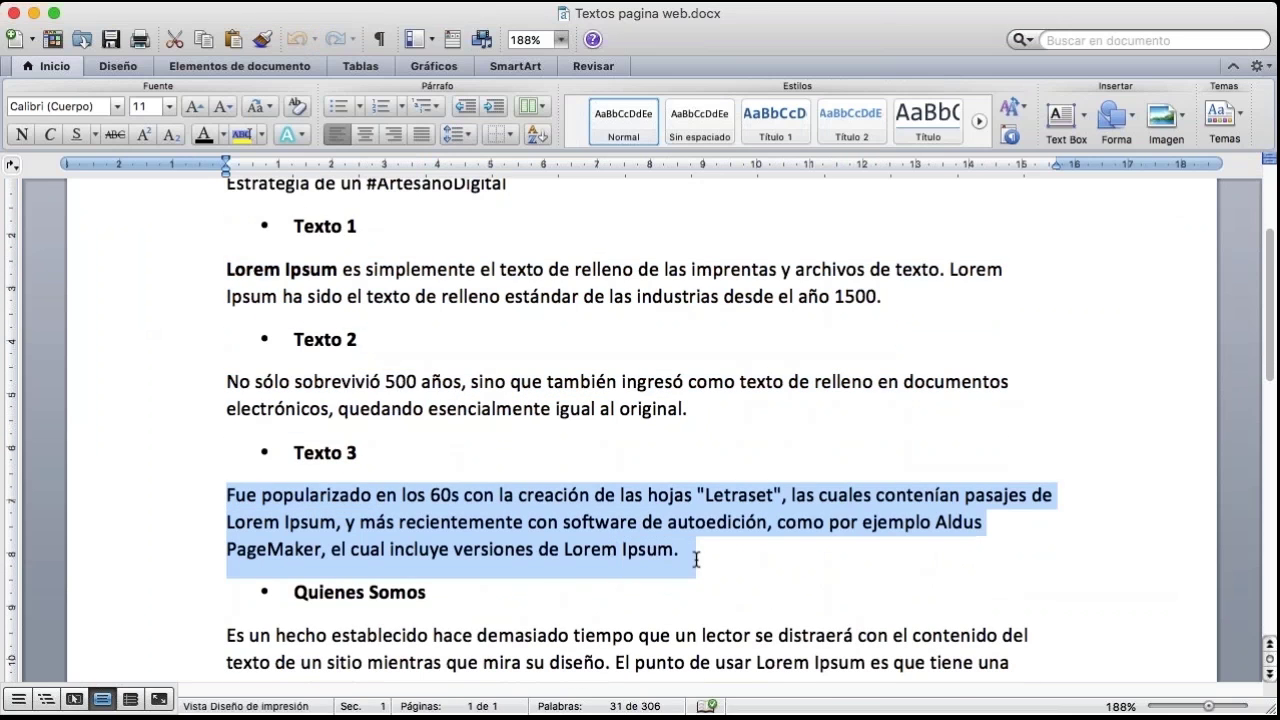
scroll(614, 340, up, 3)
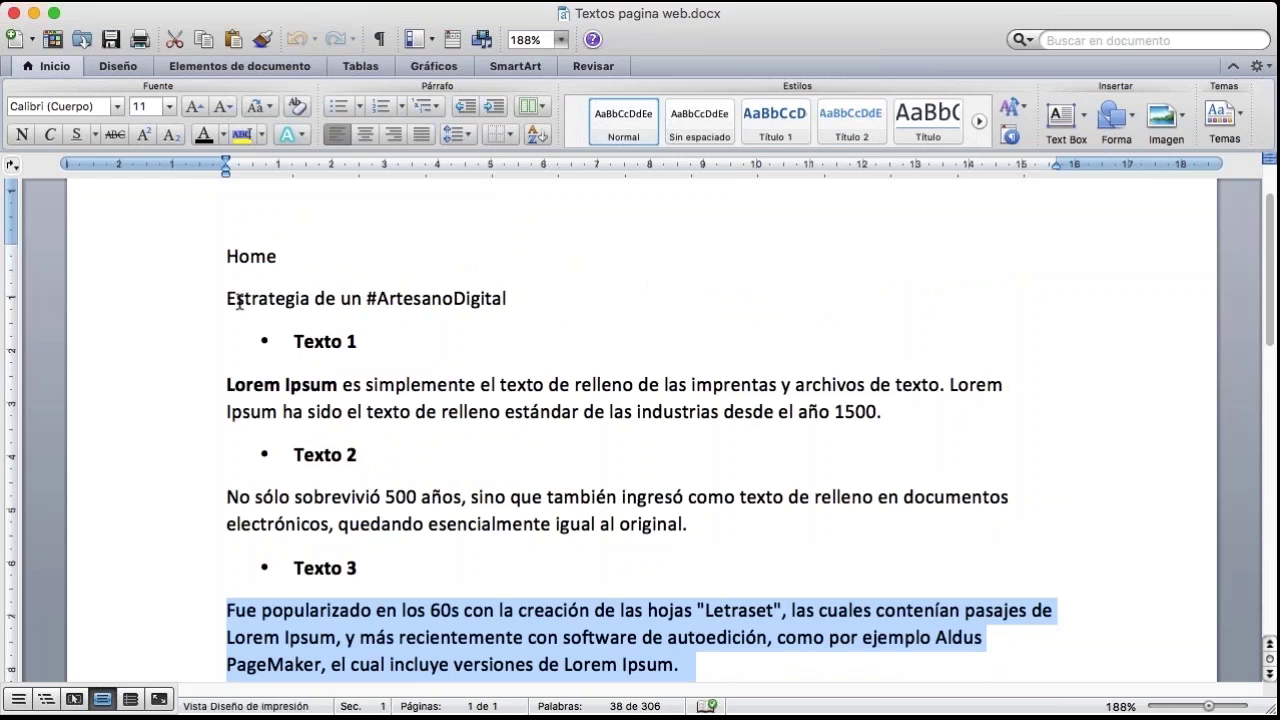
drag(228, 298, 424, 296)
key(super+c)
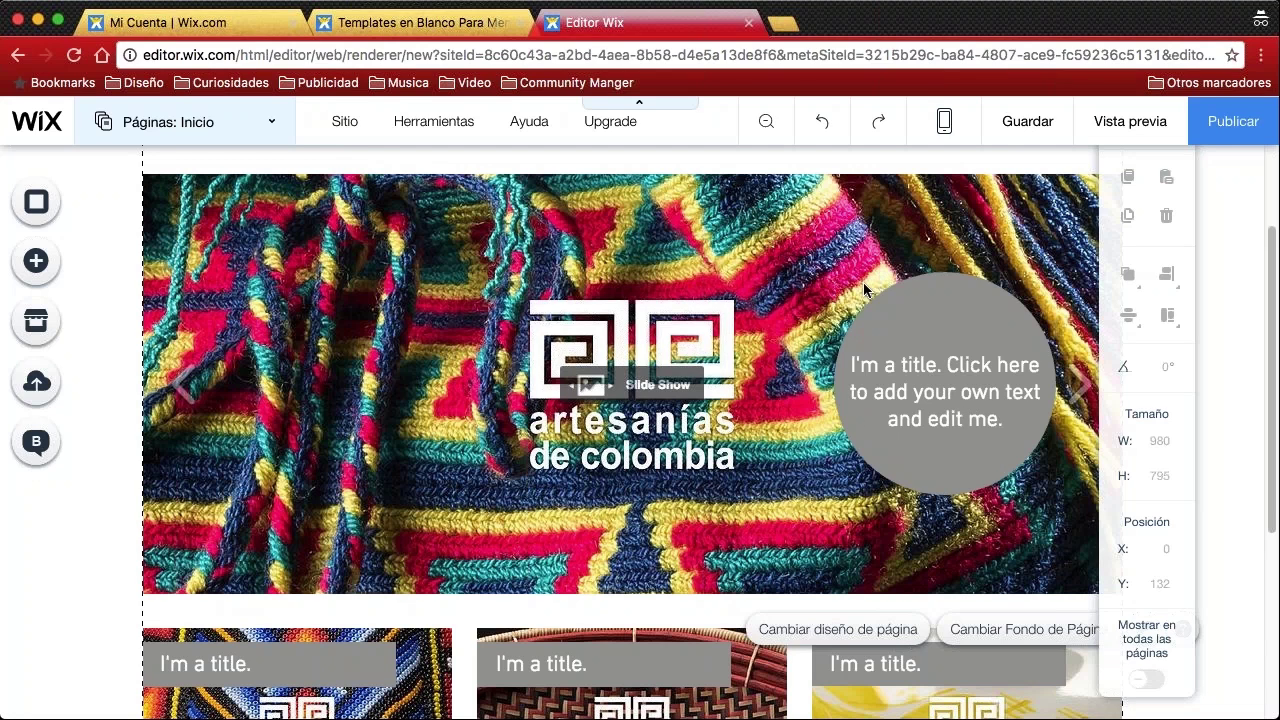
Paste the heading into the grey circle's title and correct it to 'Estratégia de un #ArtesanoDigital'
click(910, 372)
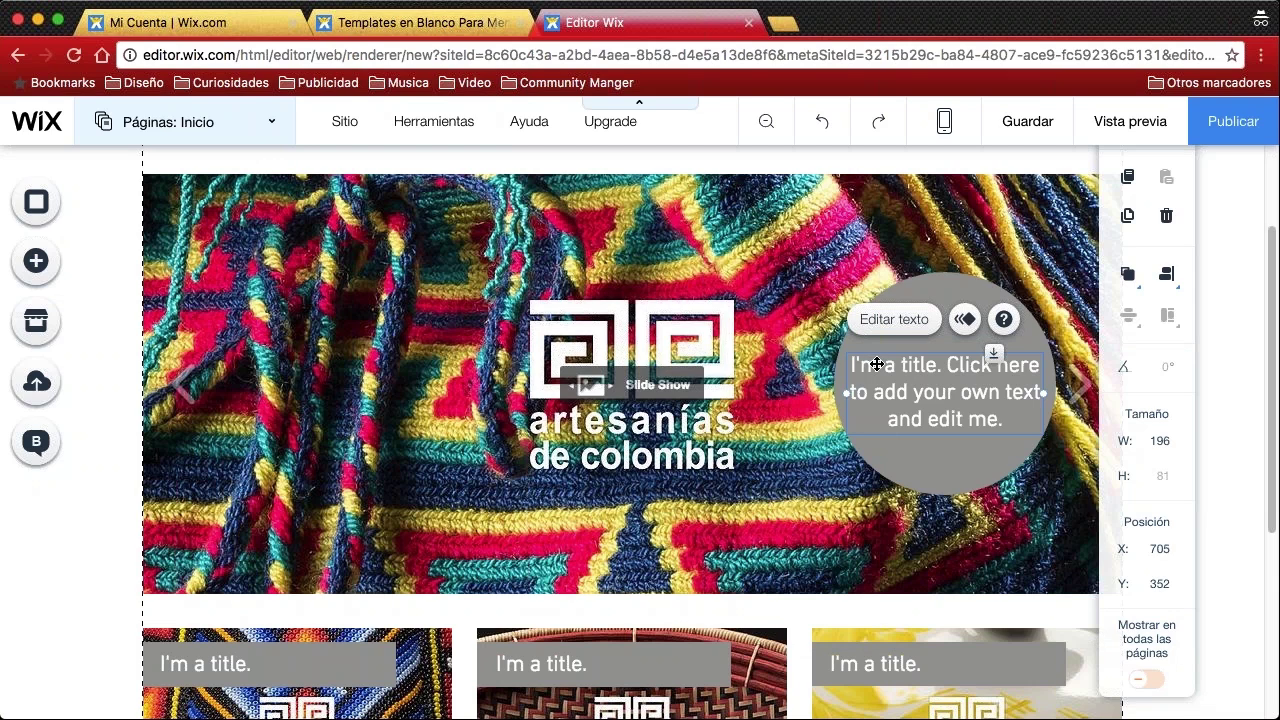
double_click(869, 366)
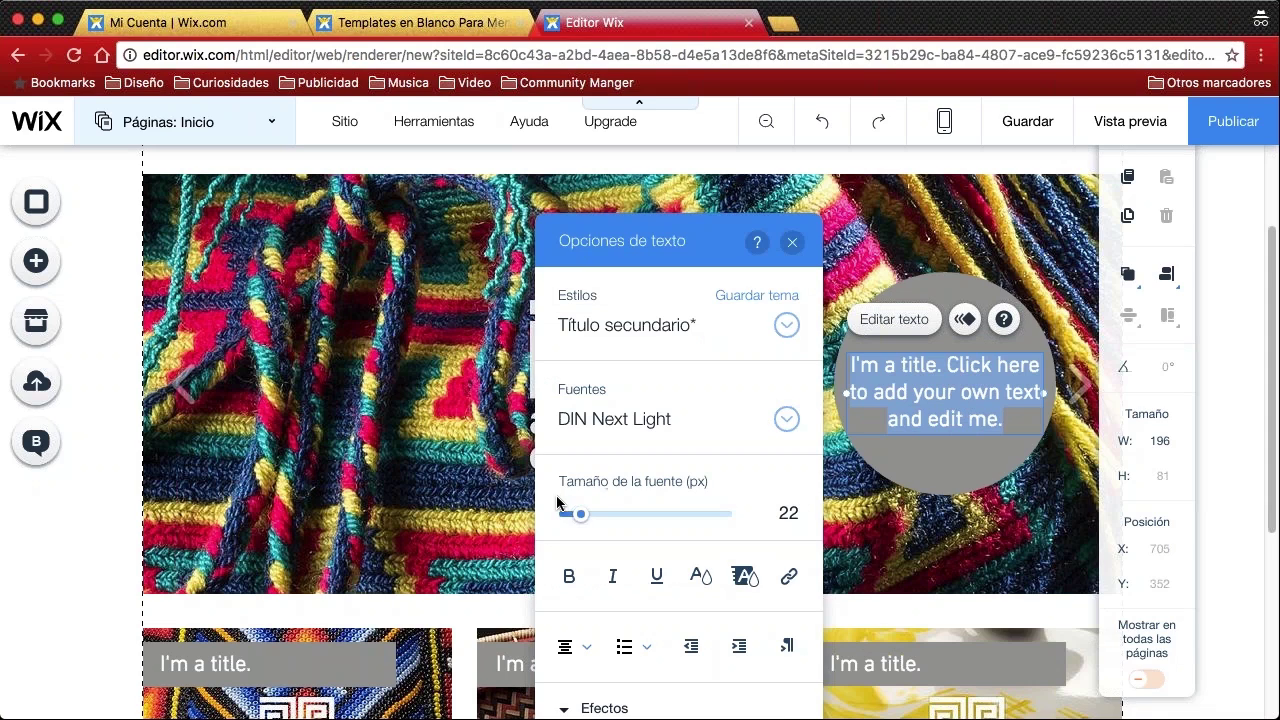
key(super+v)
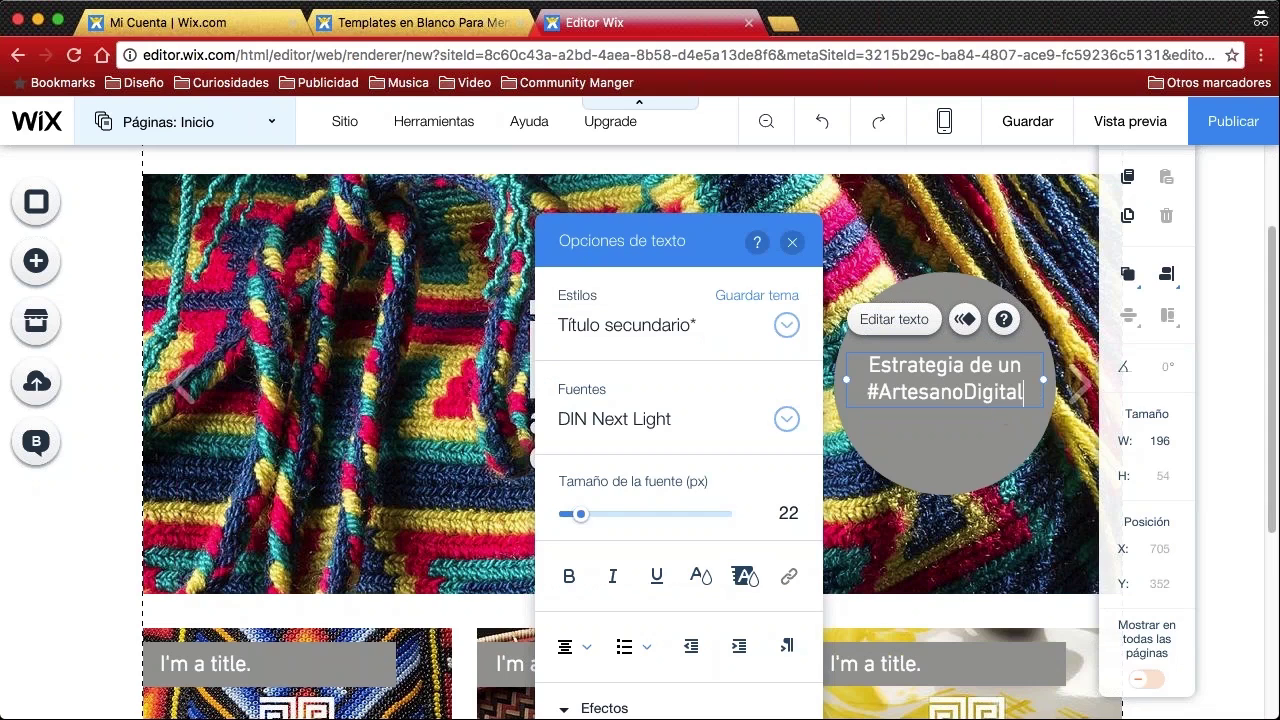
click(936, 367)
key(BackSpace)
text(è)
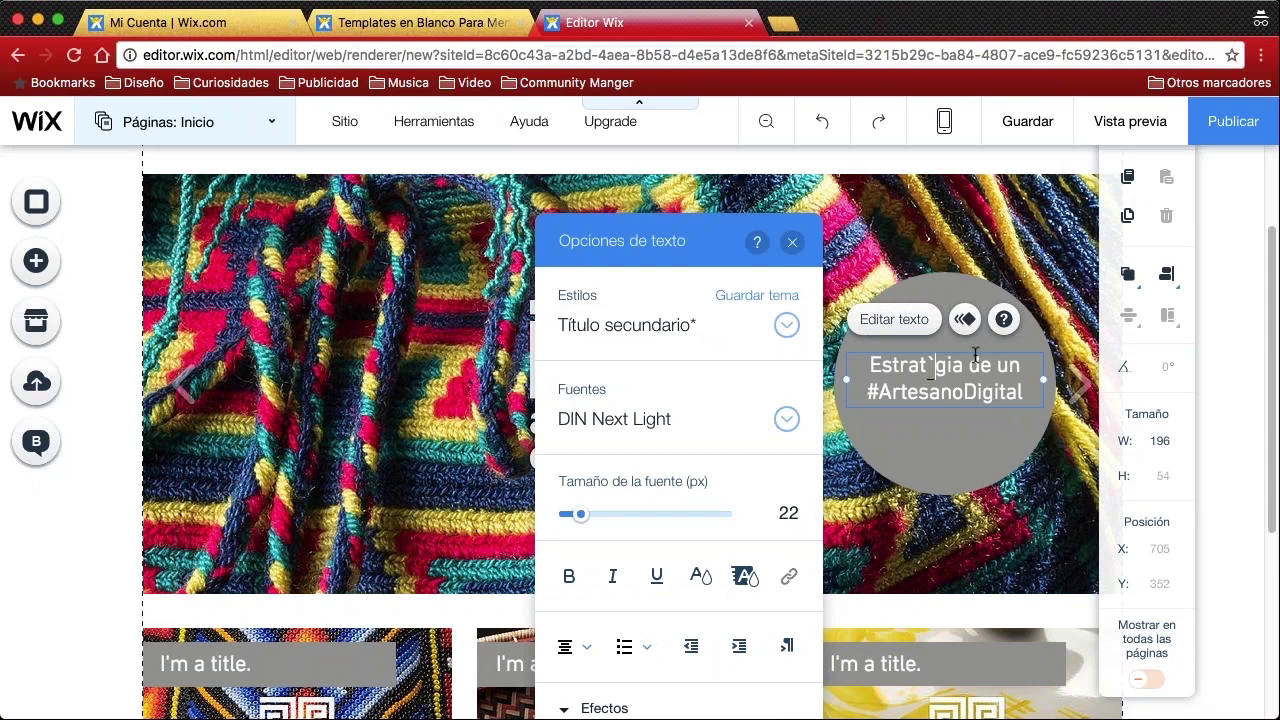
key(BackSpace)
text(é)
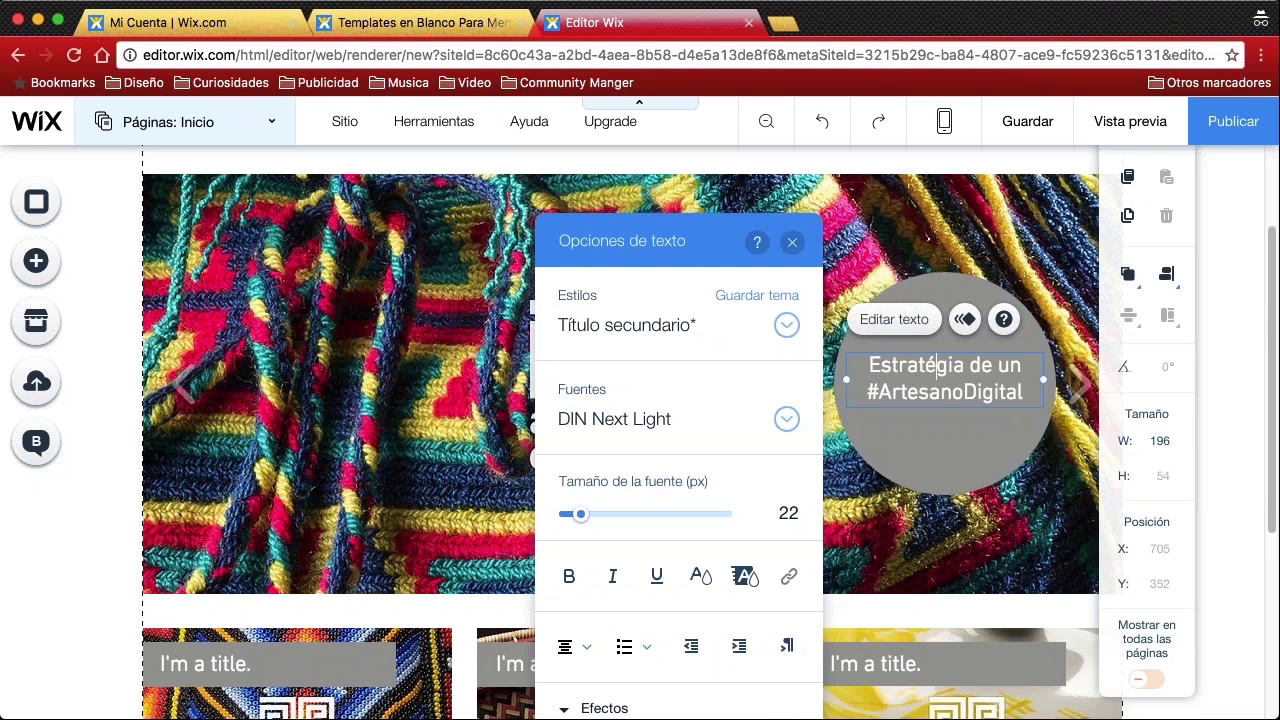
click(943, 350)
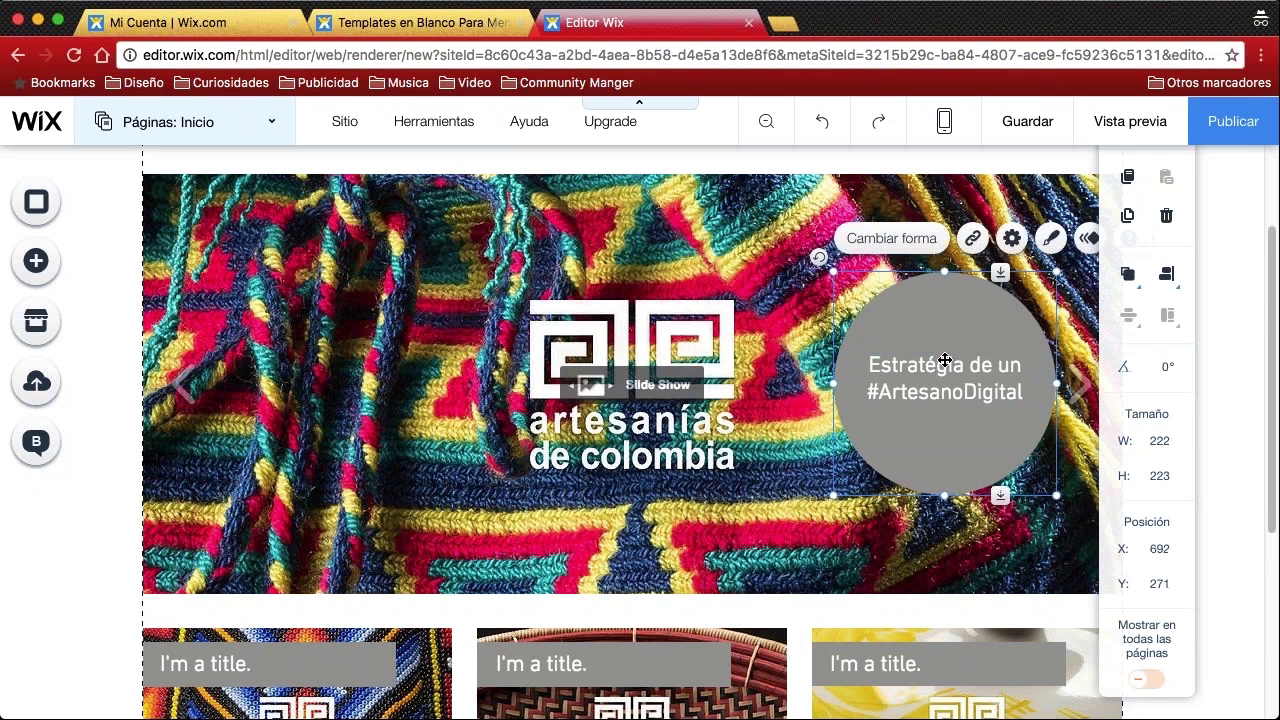
Drag the grey circle shape a few pixels higher on the slideshow
click(966, 382)
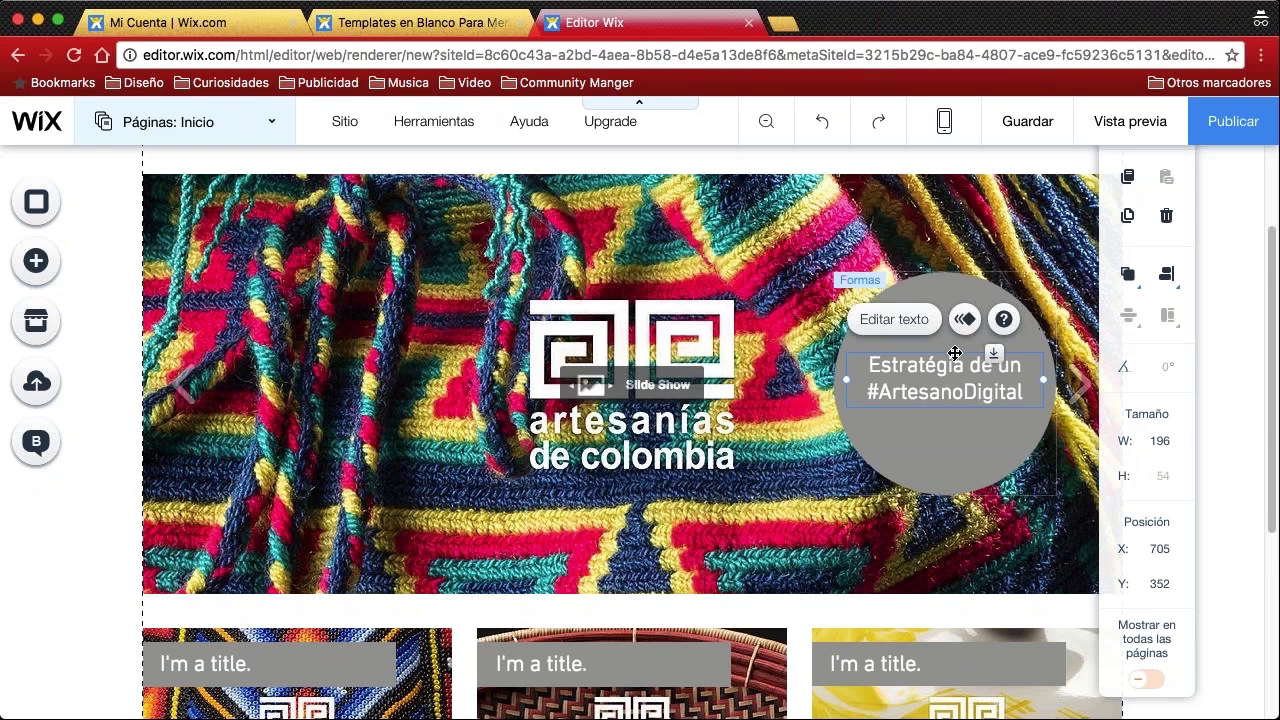
click(955, 350)
drag(955, 356, 957, 327)
click(1209, 420)
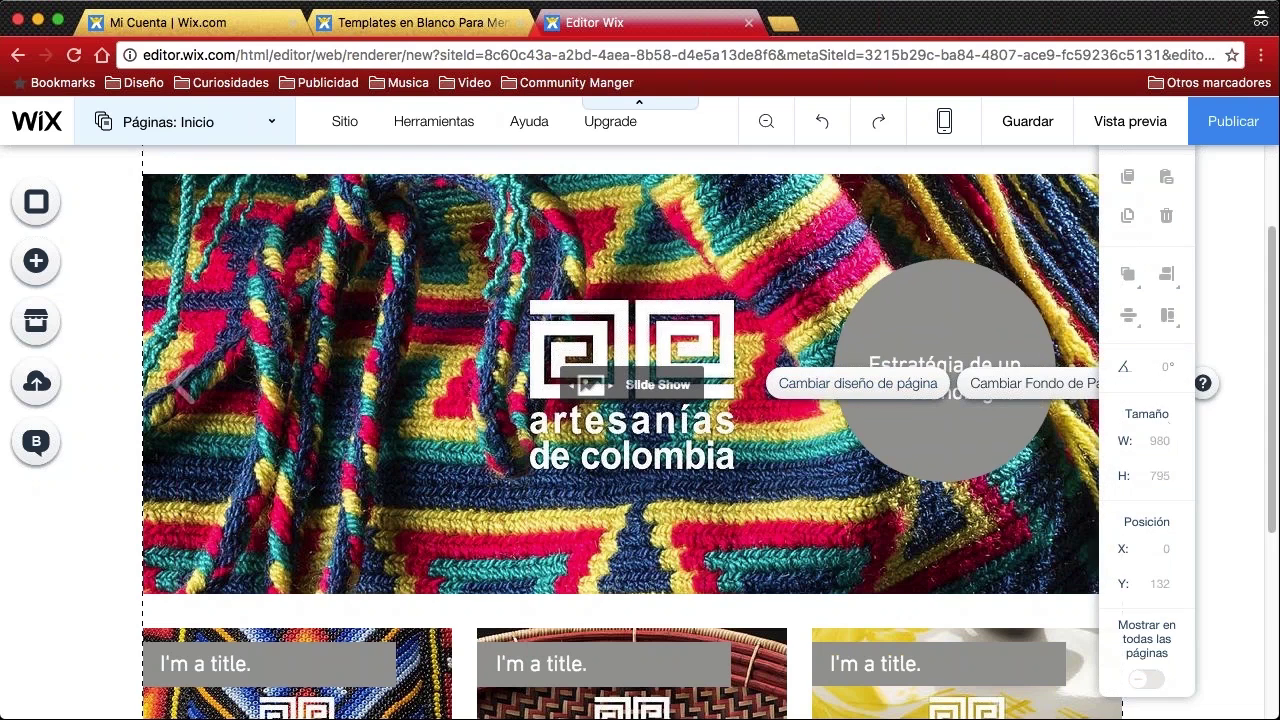
click(934, 452)
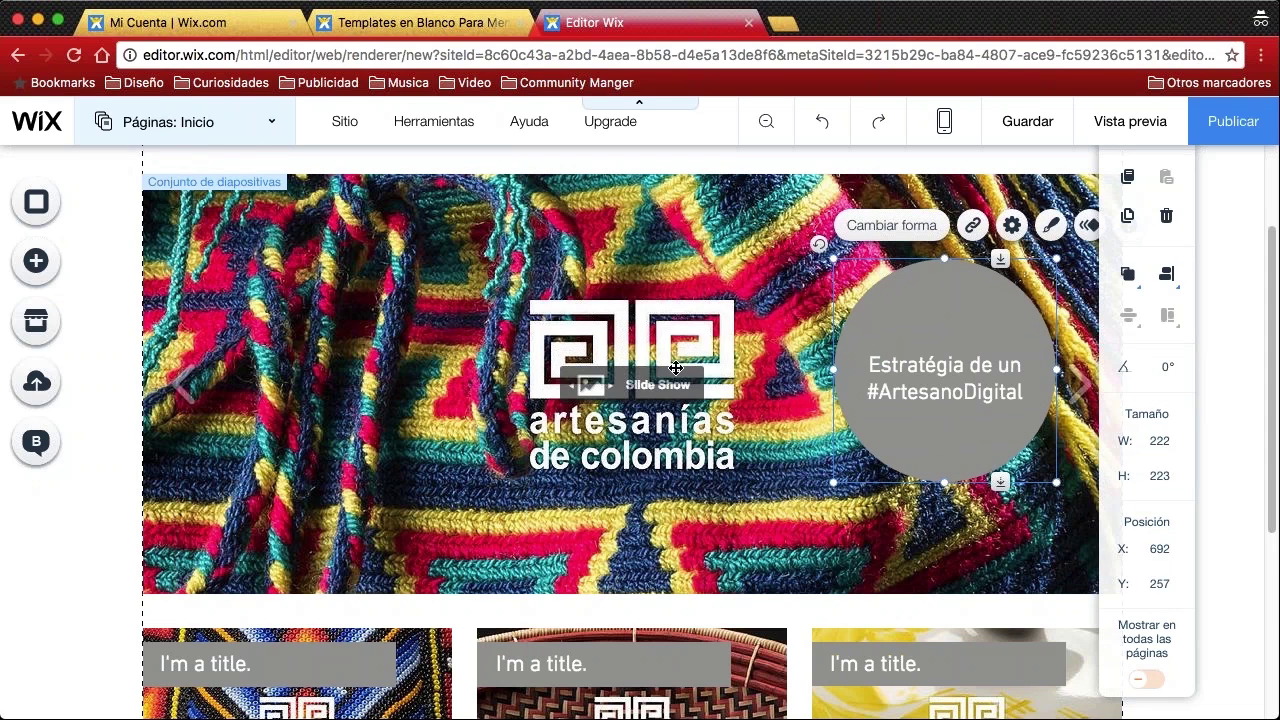
scroll(663, 370, down, 3)
scroll(334, 528, down, 2)
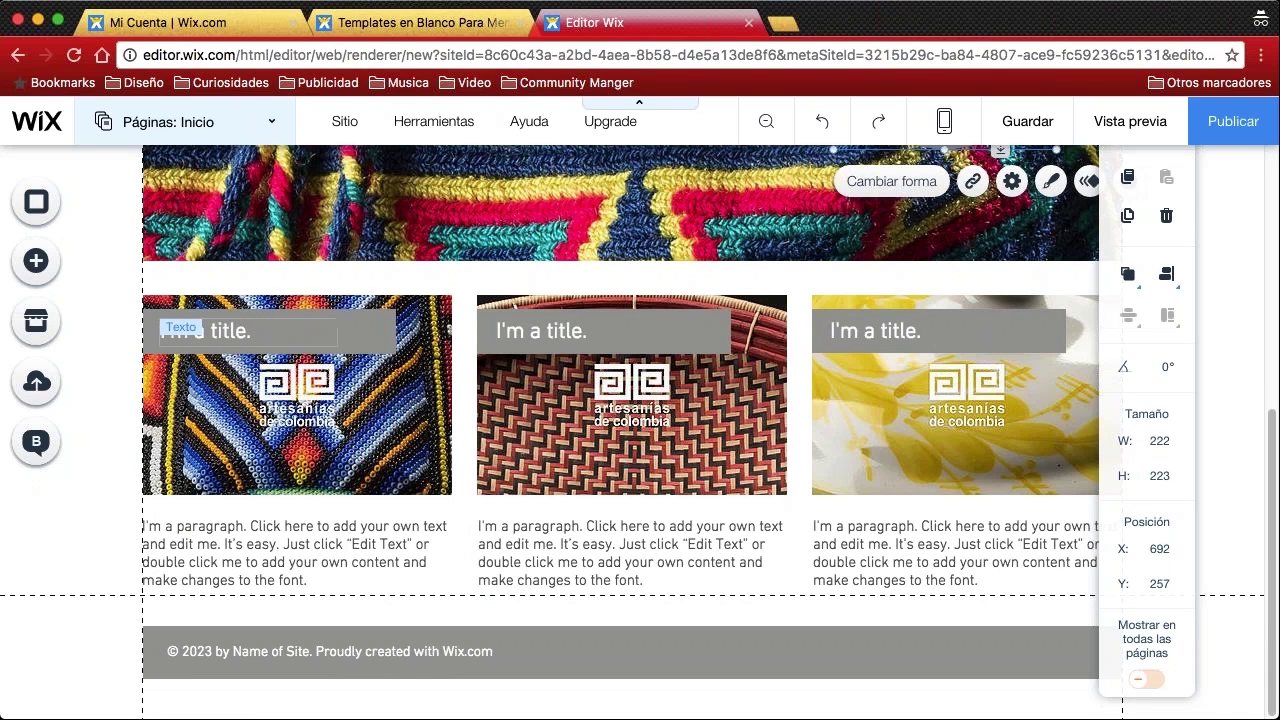
Change the first card's title from 'I'm a title.' to 'Texto 1'
click(245, 332)
double_click(250, 332)
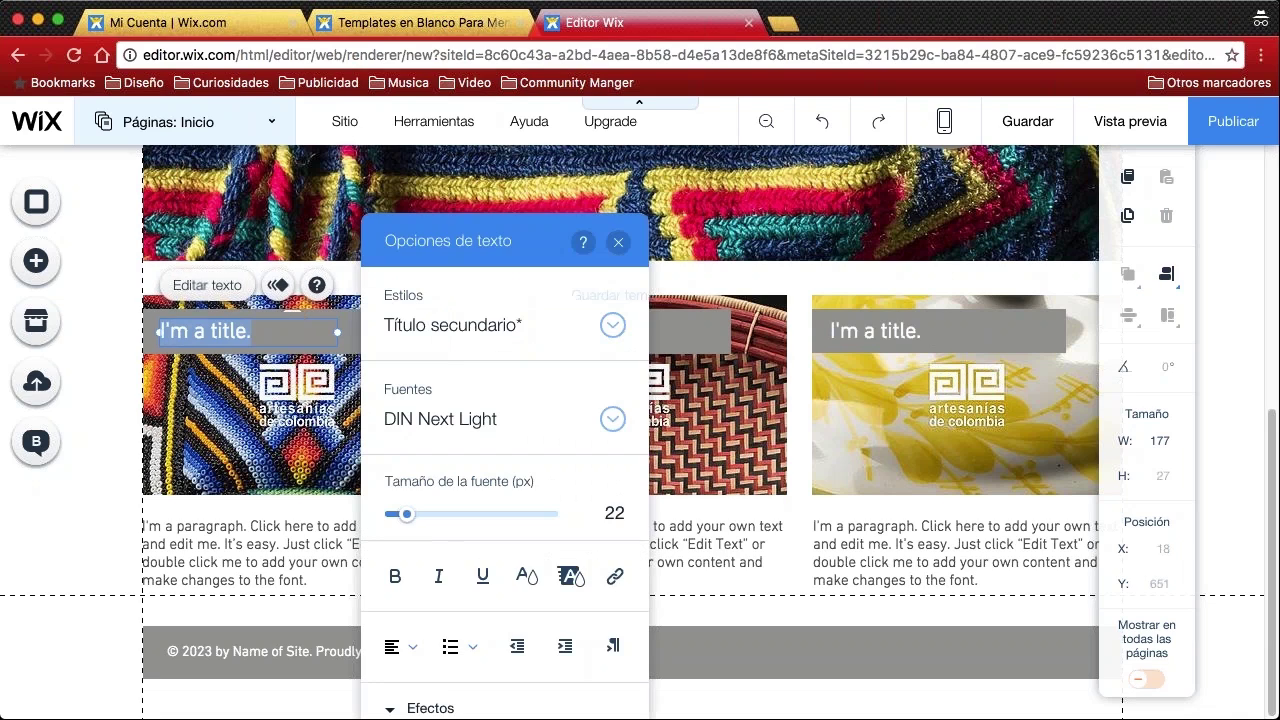
text(Texto)
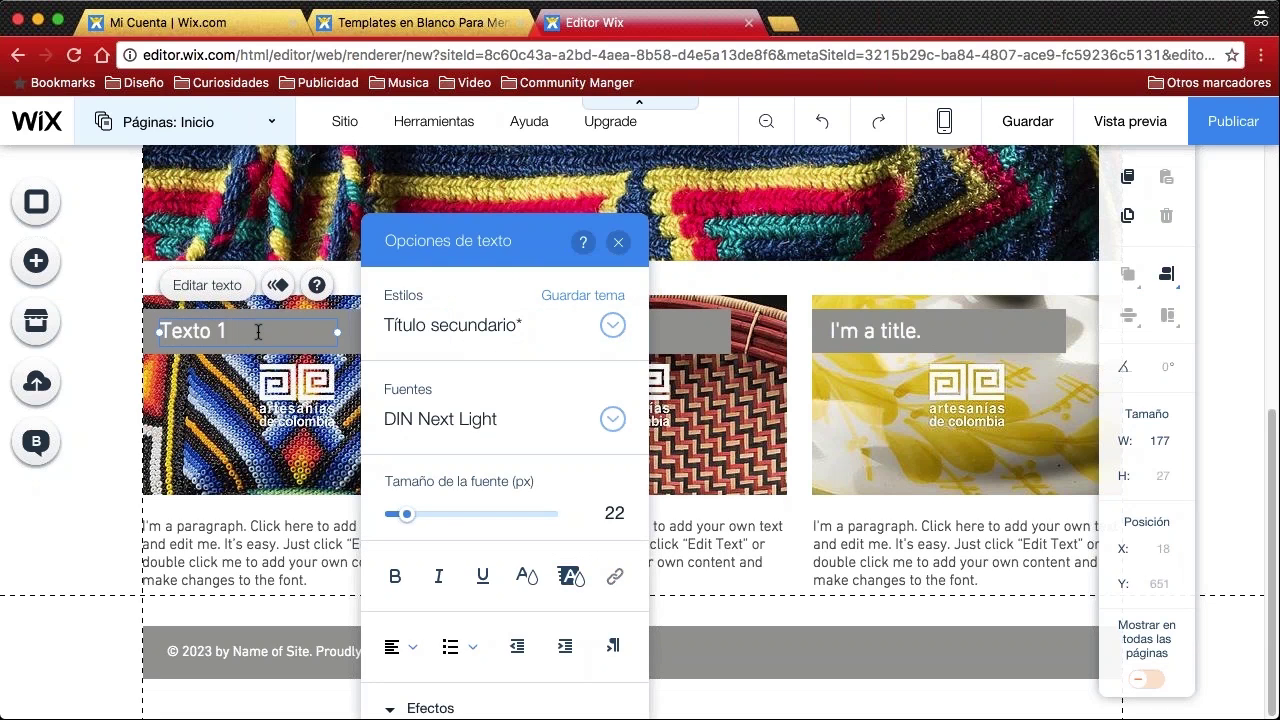
text( 1)
key(Return)
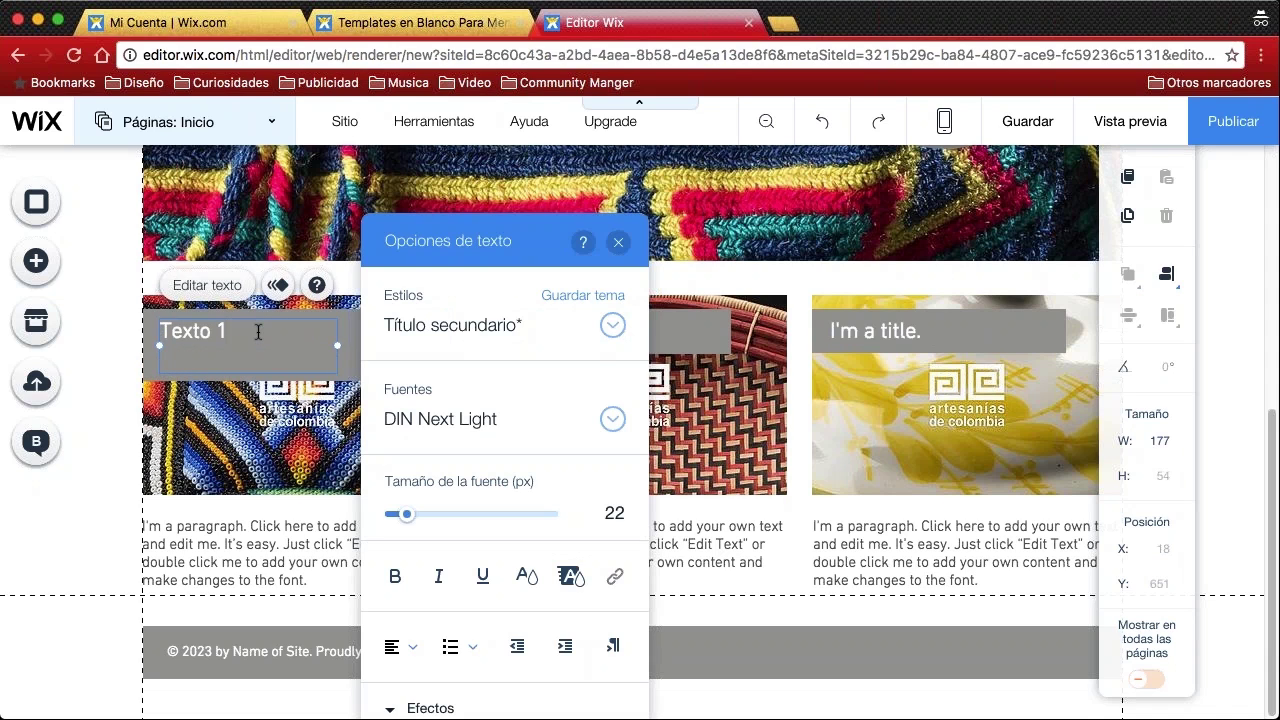
key(BackSpace)
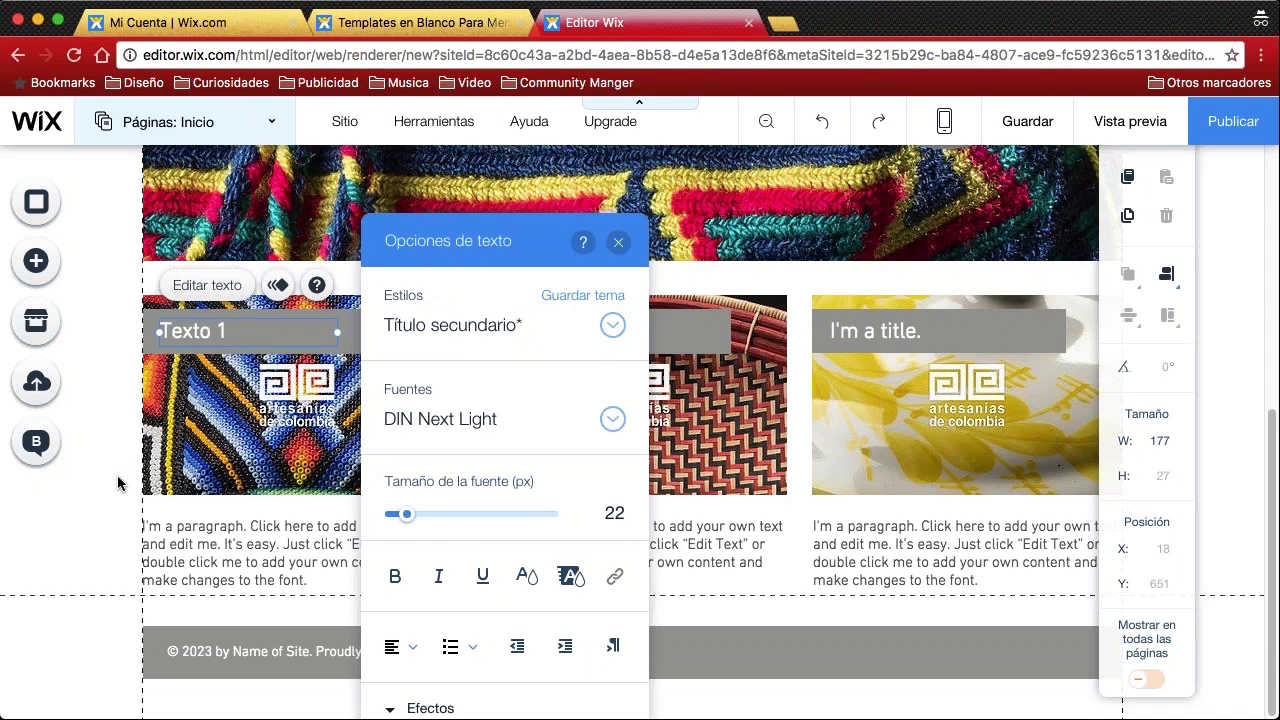
click(117, 475)
Change the middle card's title to 'Texto 2'
click(585, 335)
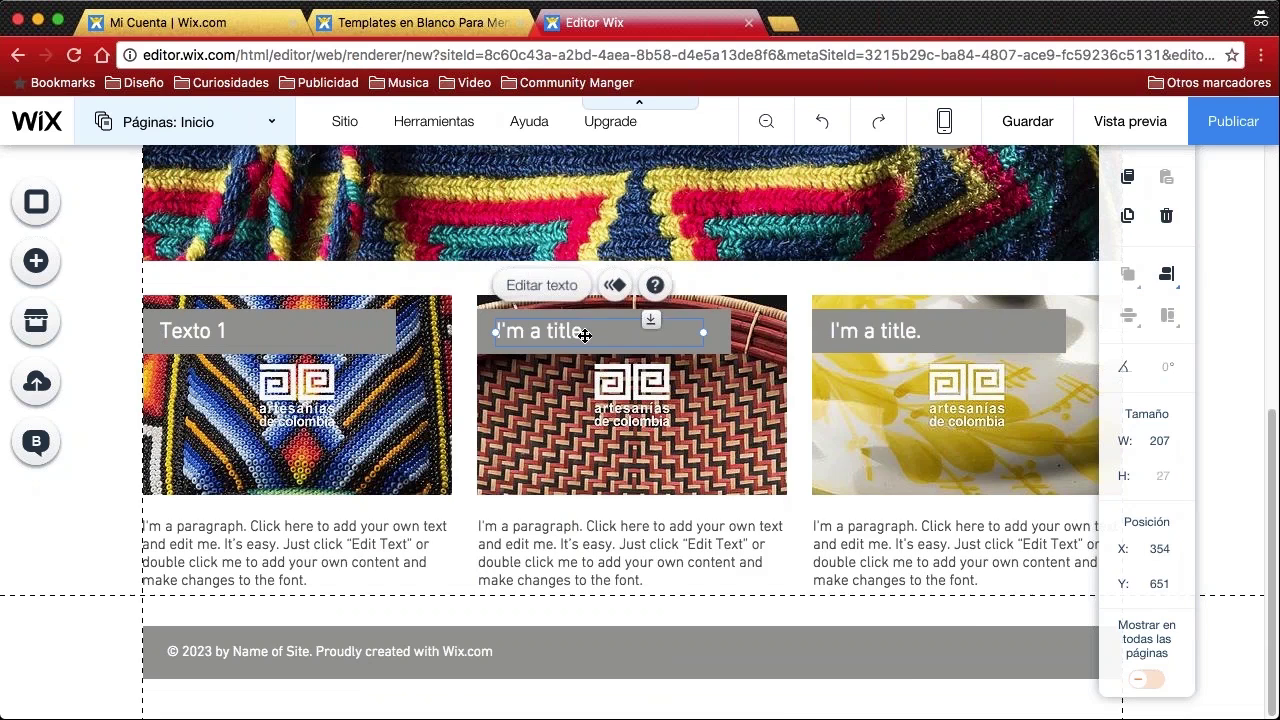
double_click(585, 335)
text(Texto 2)
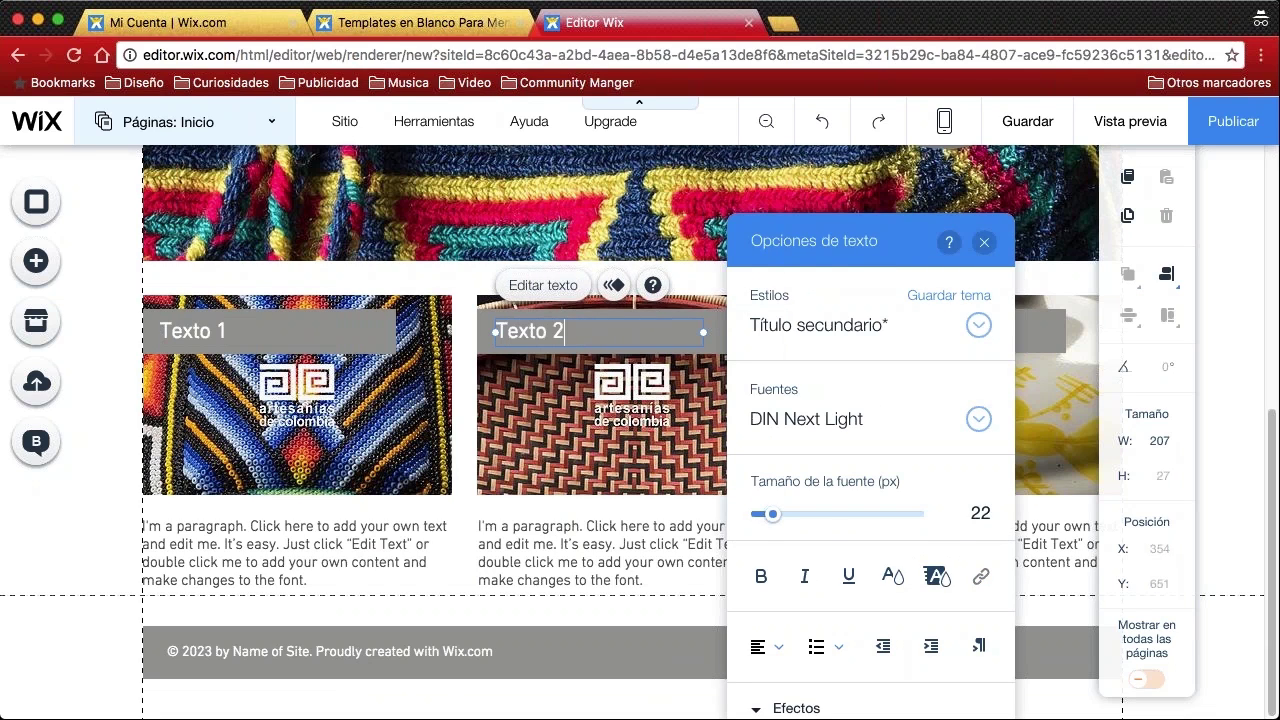
click(106, 514)
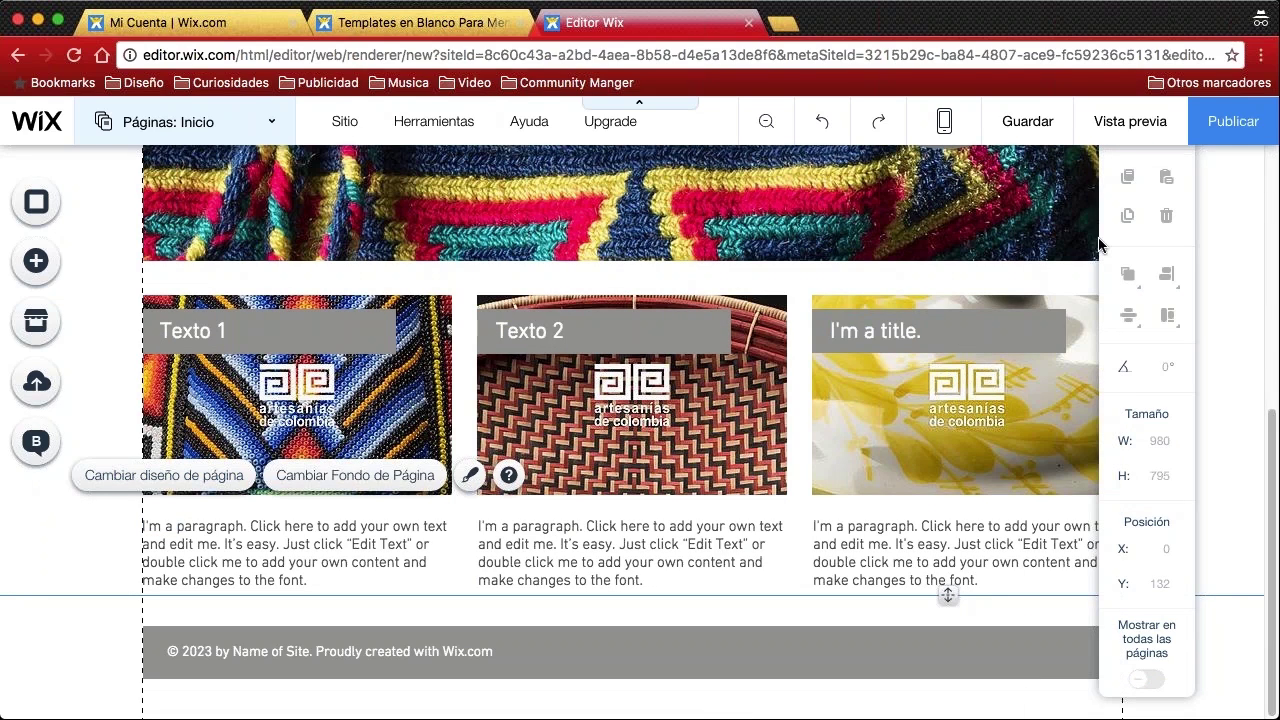
Change the third card's title to 'Texto 3'
click(903, 334)
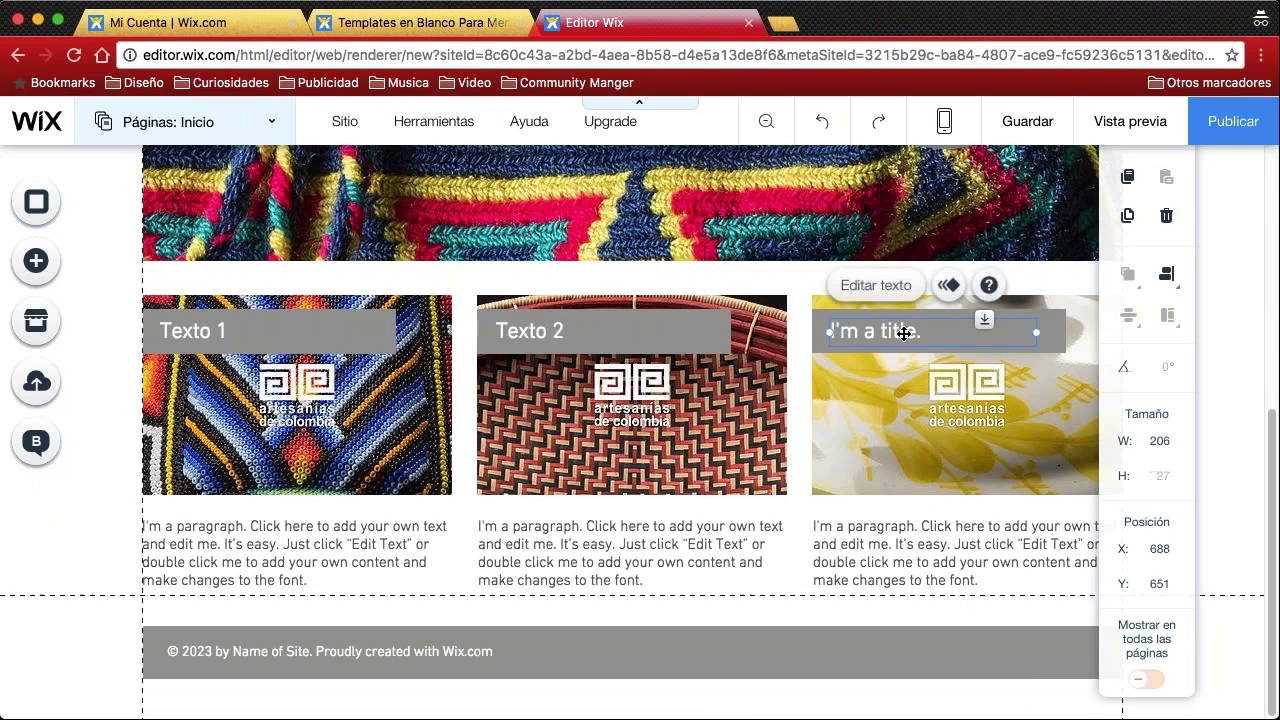
double_click(912, 331)
drag(926, 331, 845, 332)
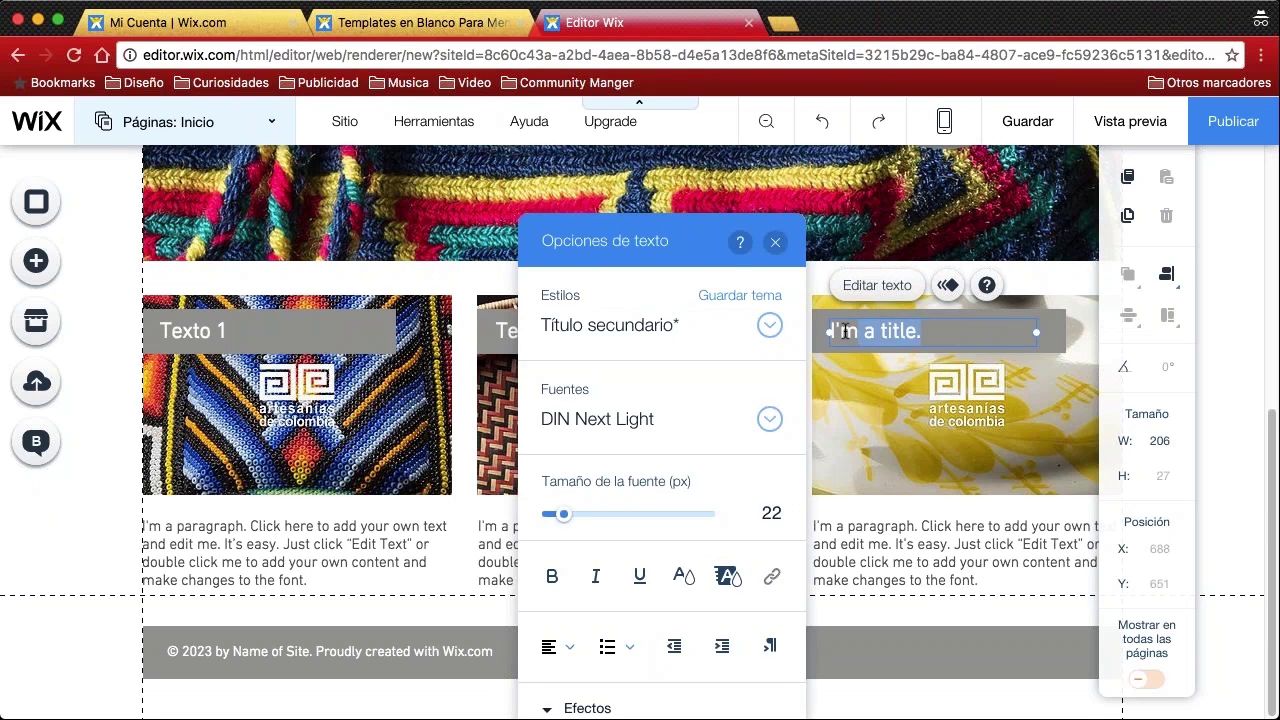
text(Tet)
key(BackSpace)
key(BackSpace)
text(exto 3)
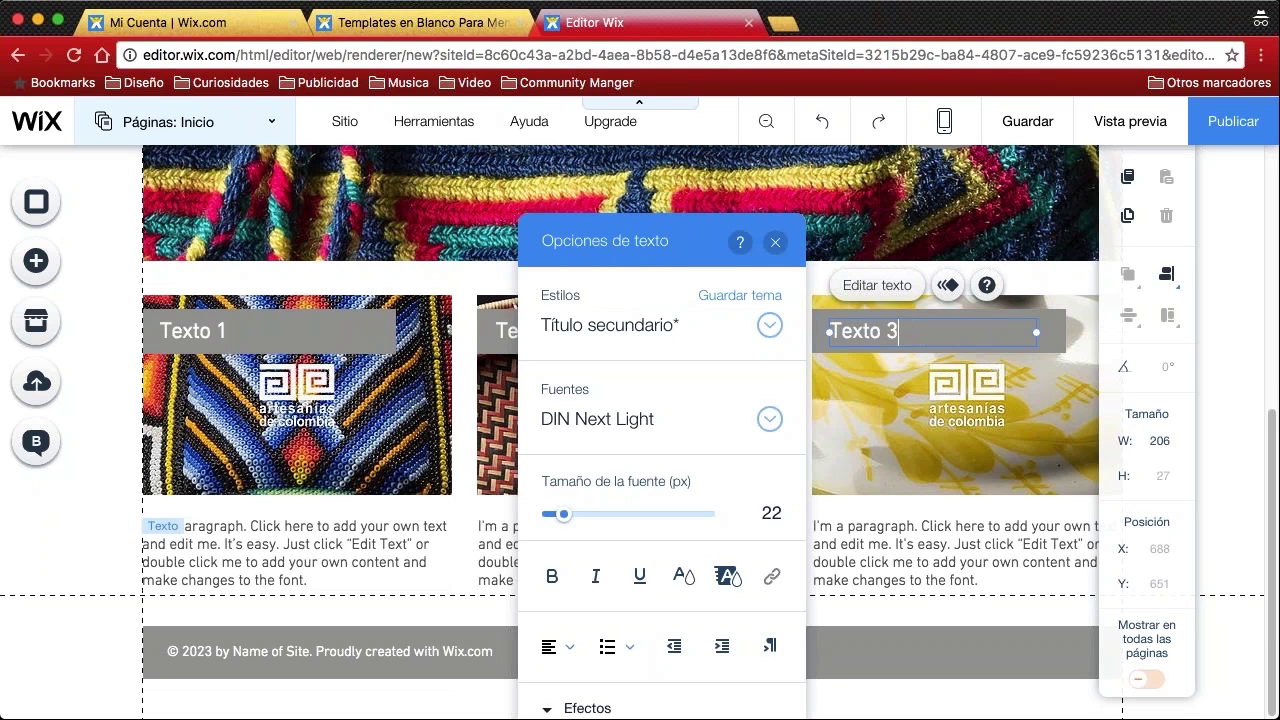
click(86, 544)
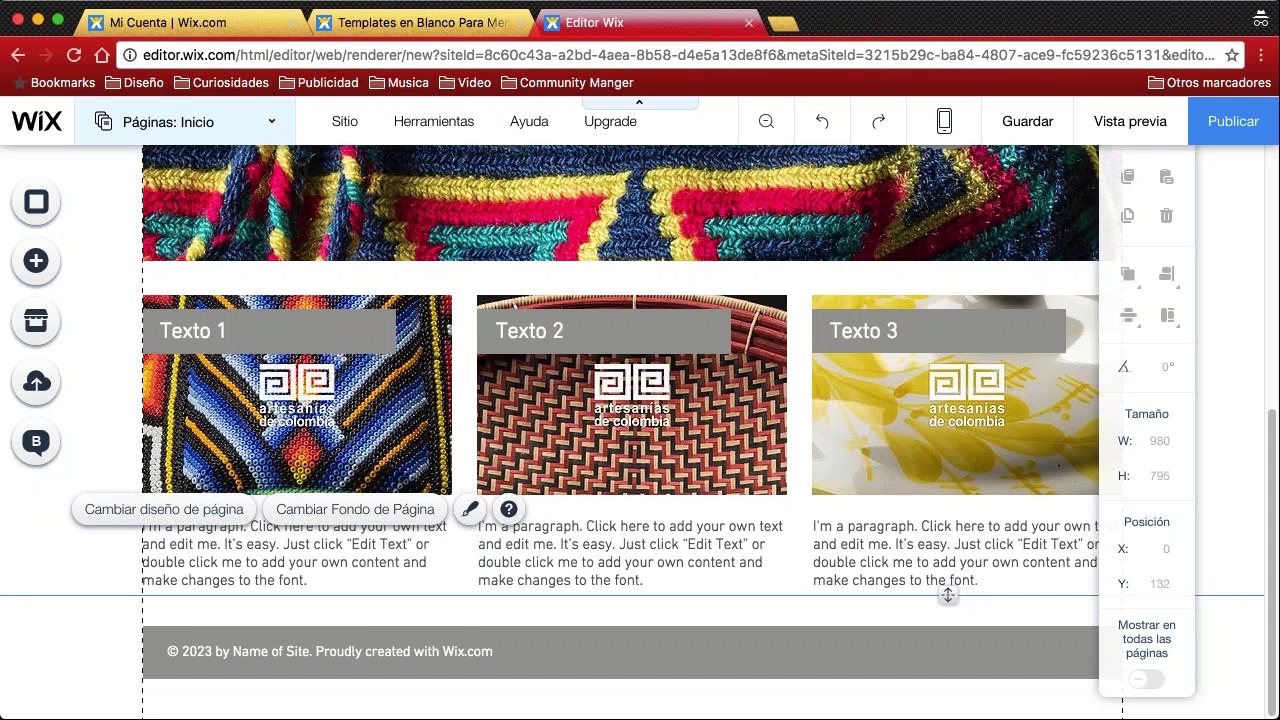
scroll(786, 372, up, 10)
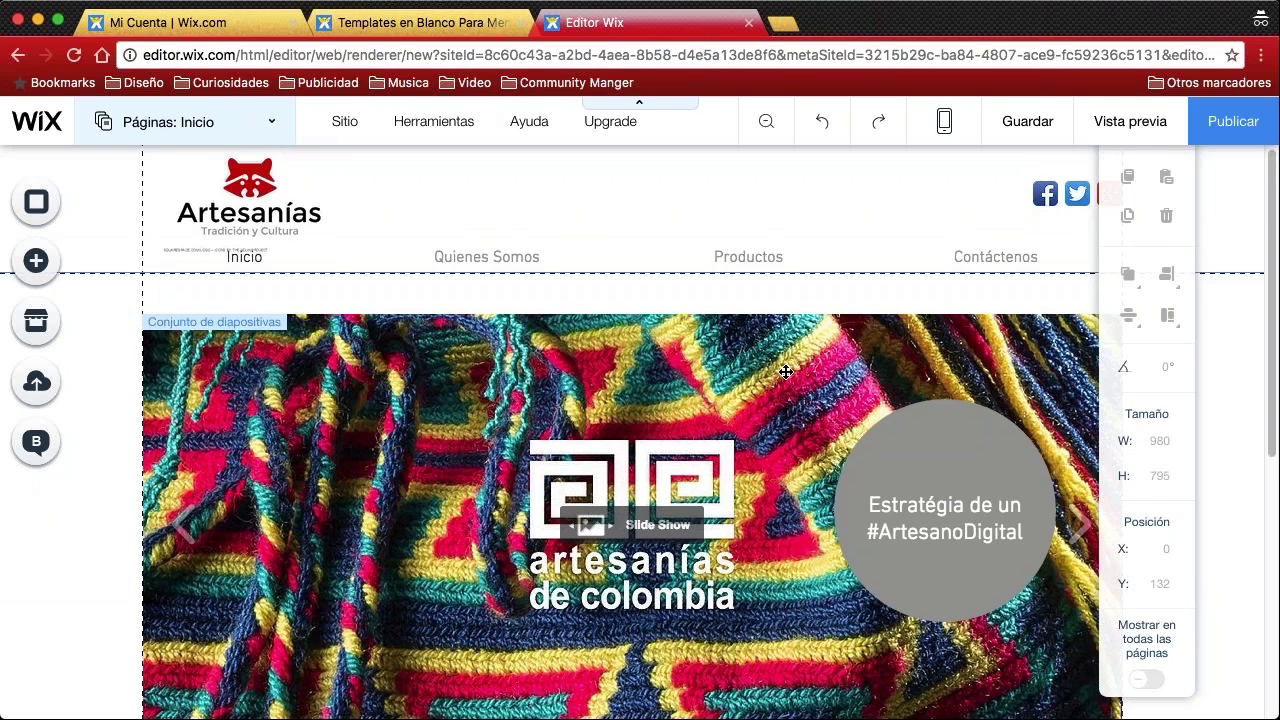
scroll(786, 372, down, 3)
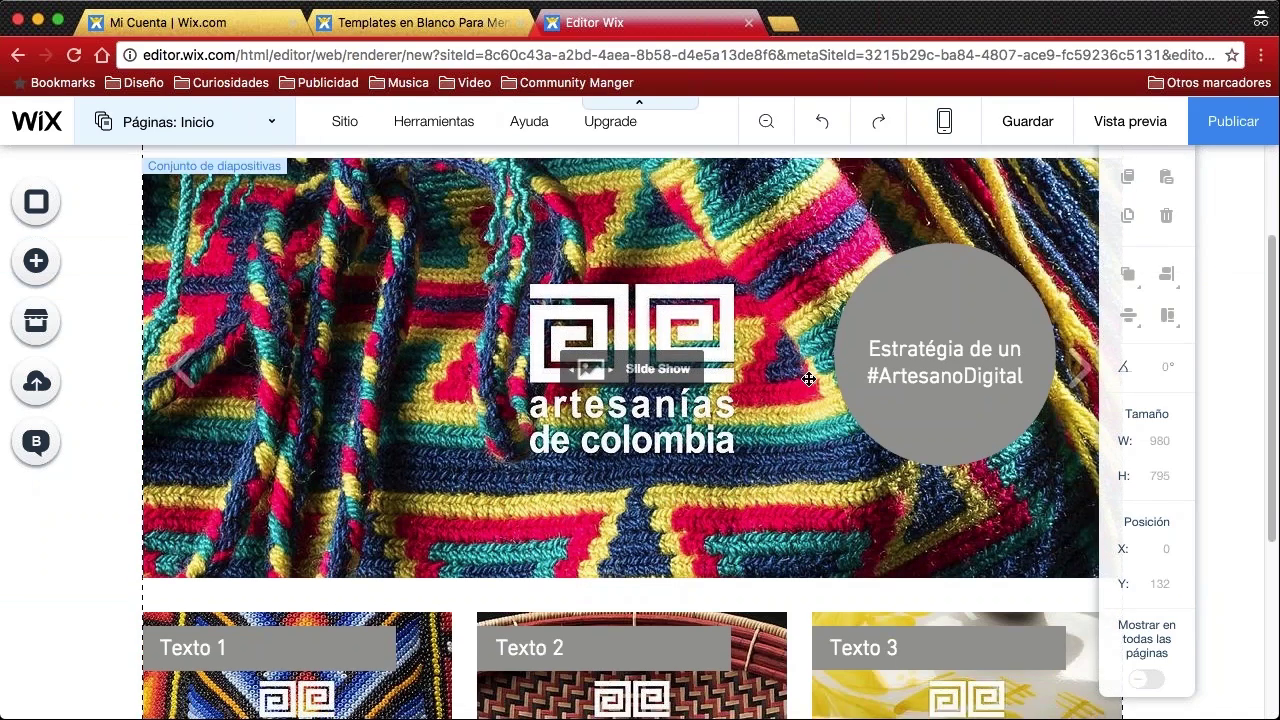
scroll(786, 361, down, 6)
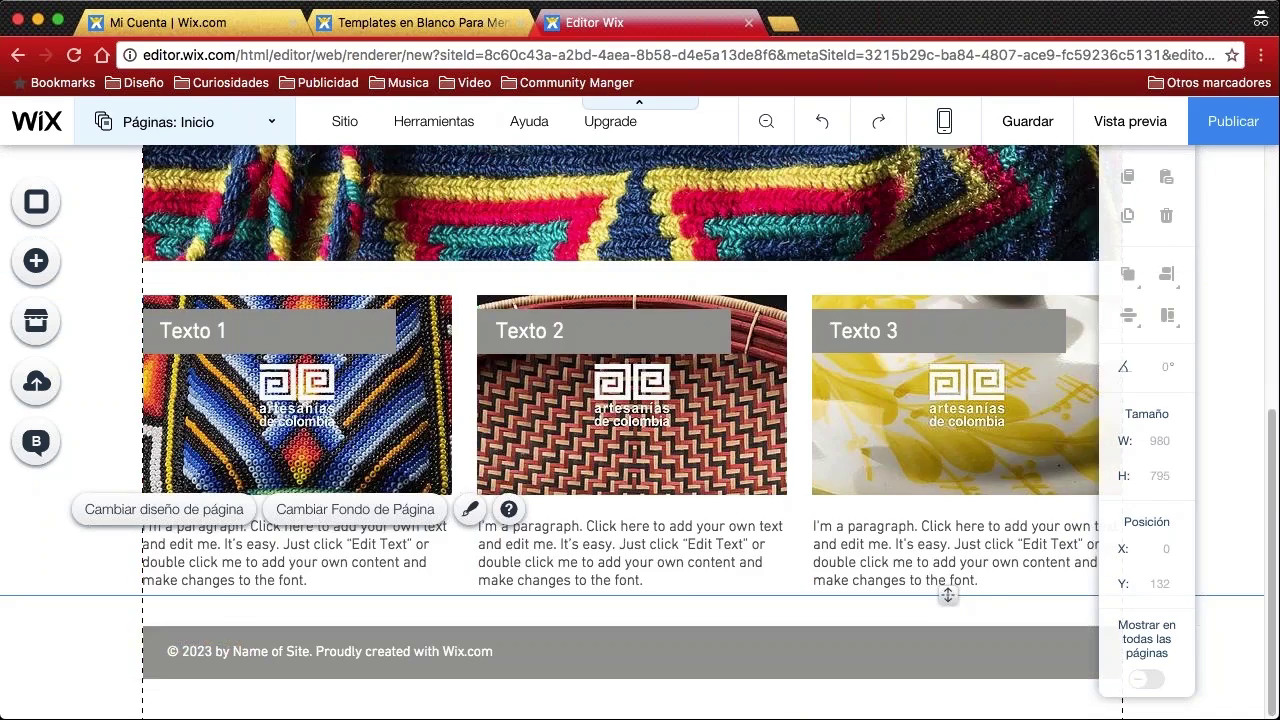
click(292, 572)
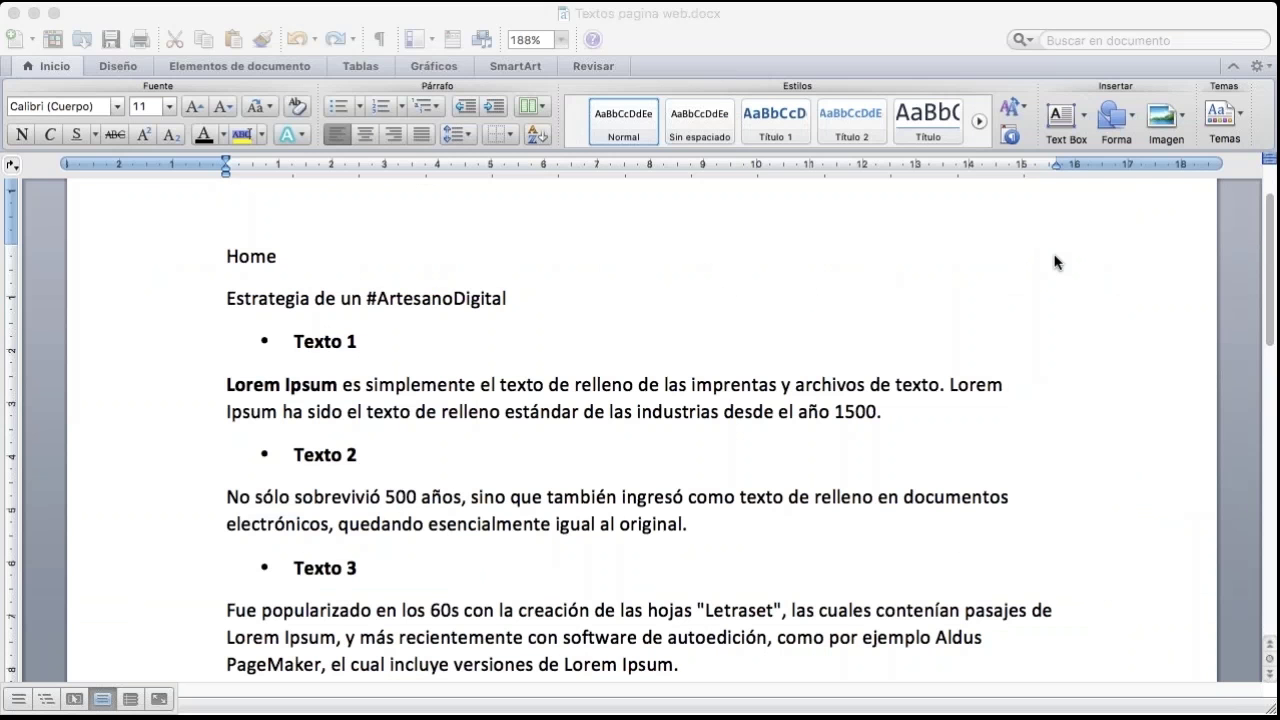
Copy the Lorem Ipsum paragraph under Texto 1 from the Word document, then return to the browser
click(435, 373)
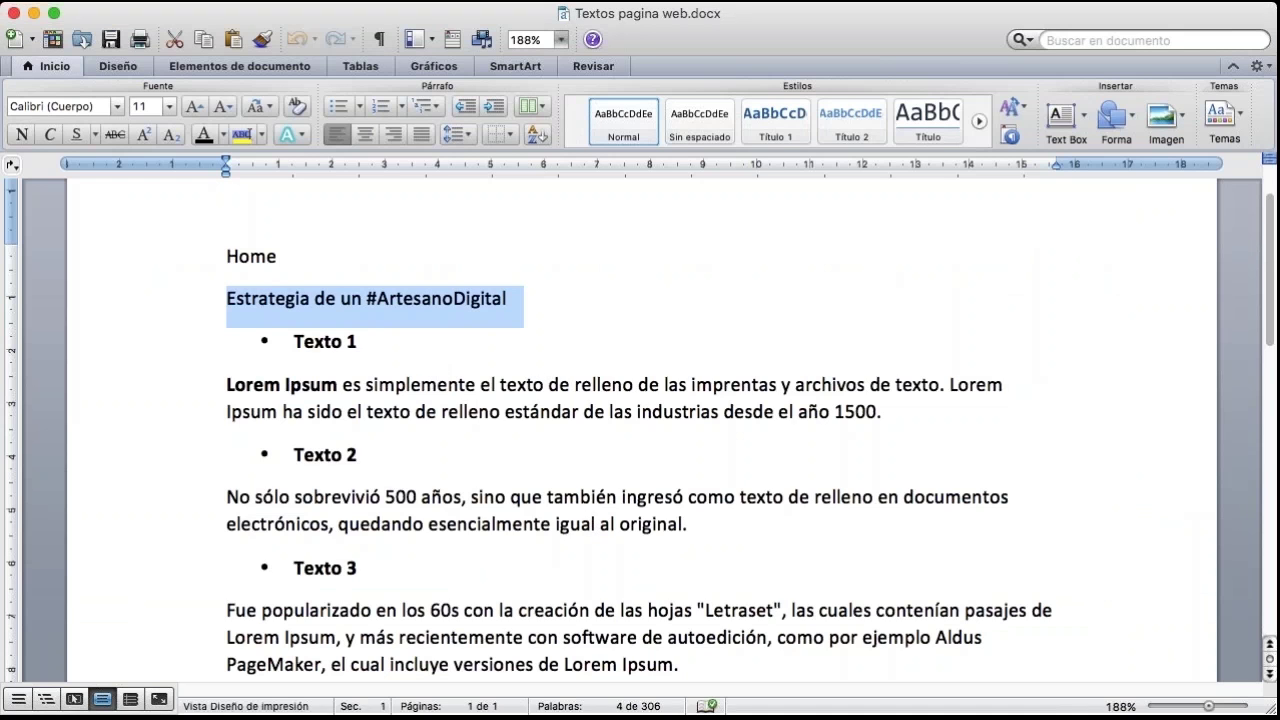
click(282, 412)
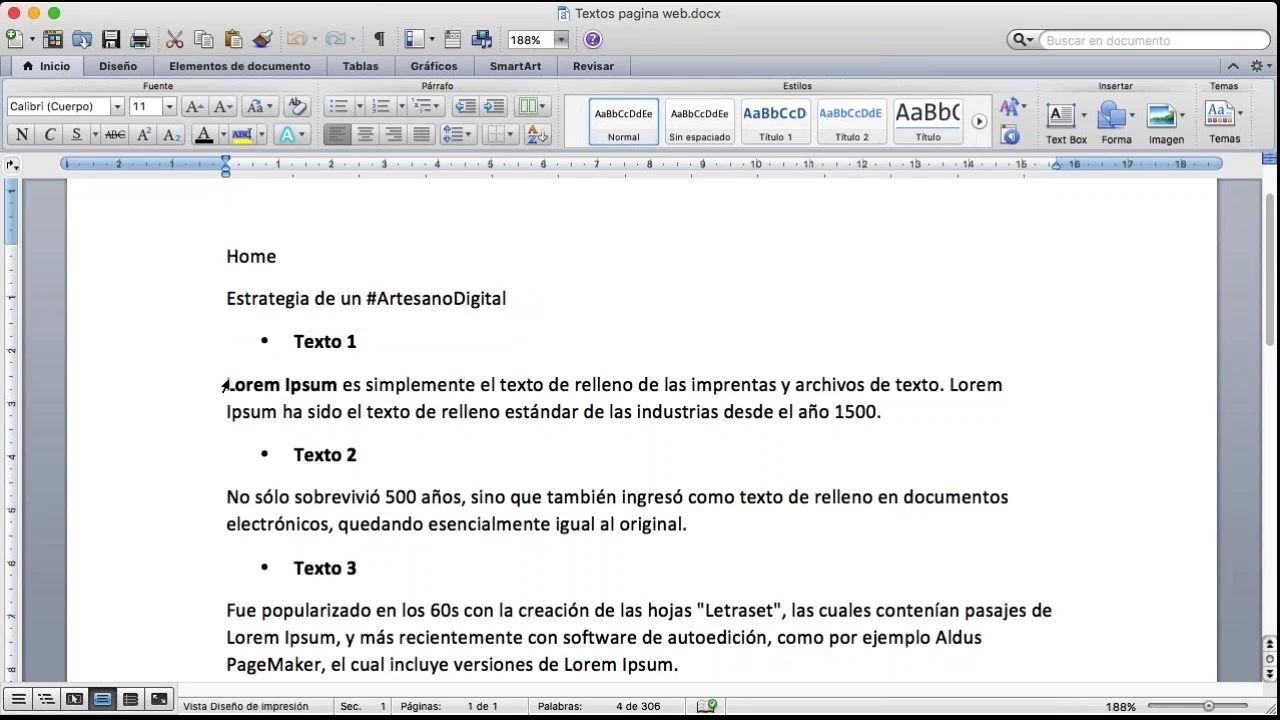
click(266, 395)
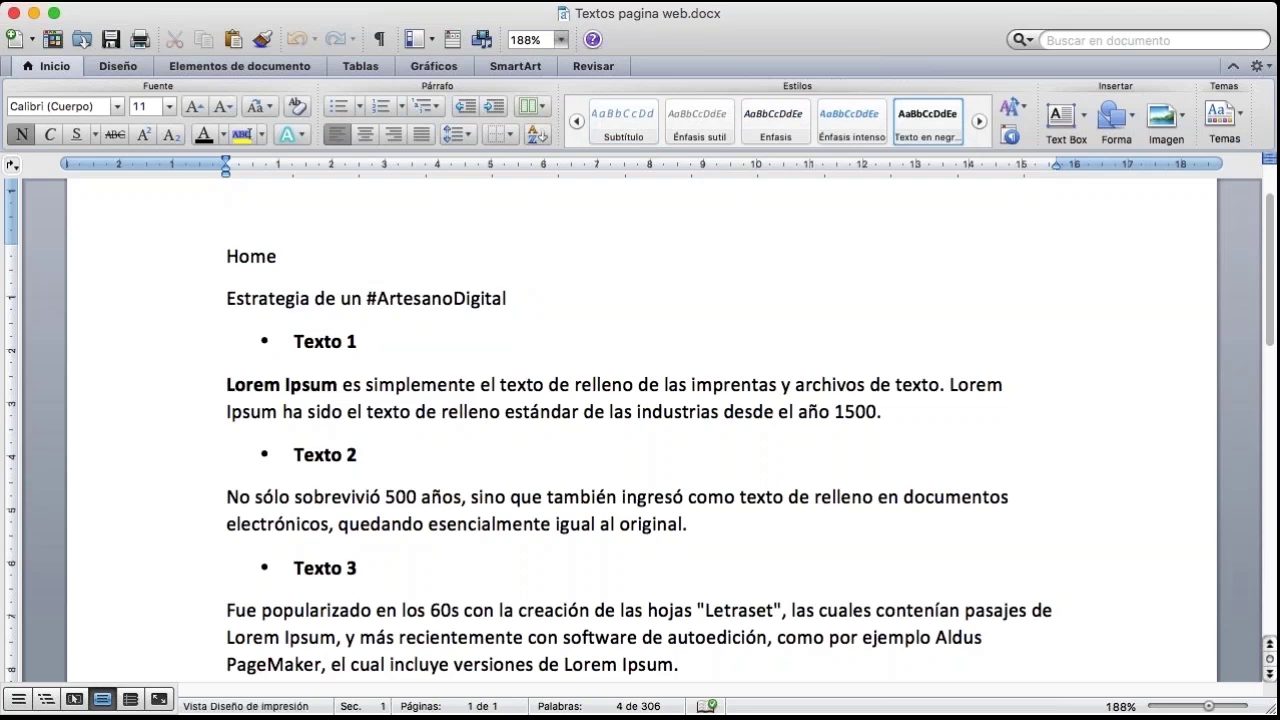
click(779, 336)
drag(228, 384, 886, 405)
key(super+c)
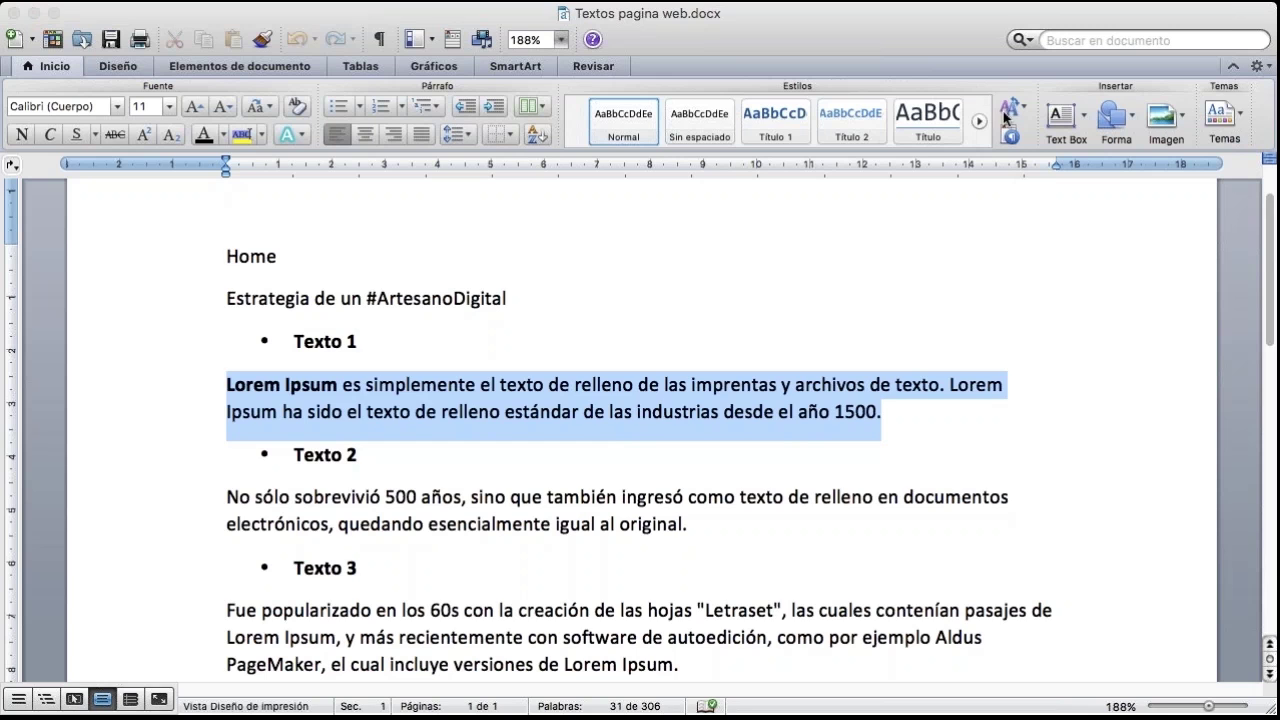
key(super+Tab)
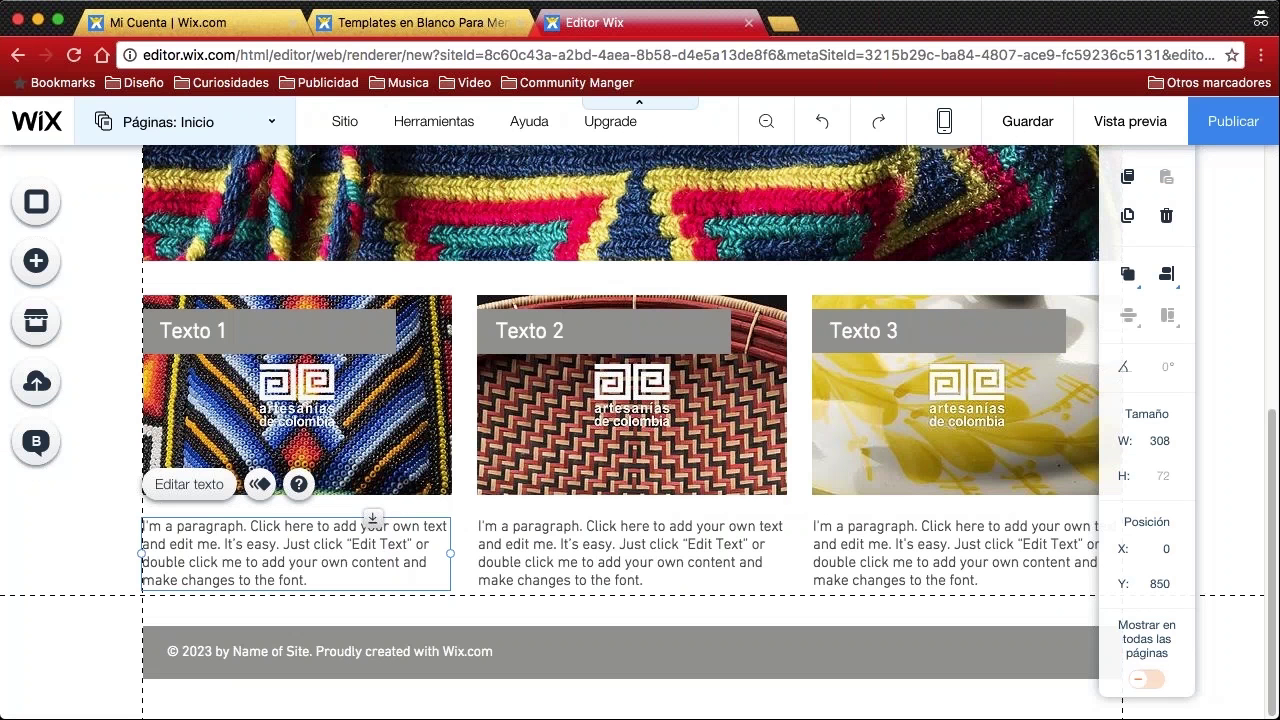
Paste the copied Lorem Ipsum text over the first card's placeholder paragraph
double_click(297, 566)
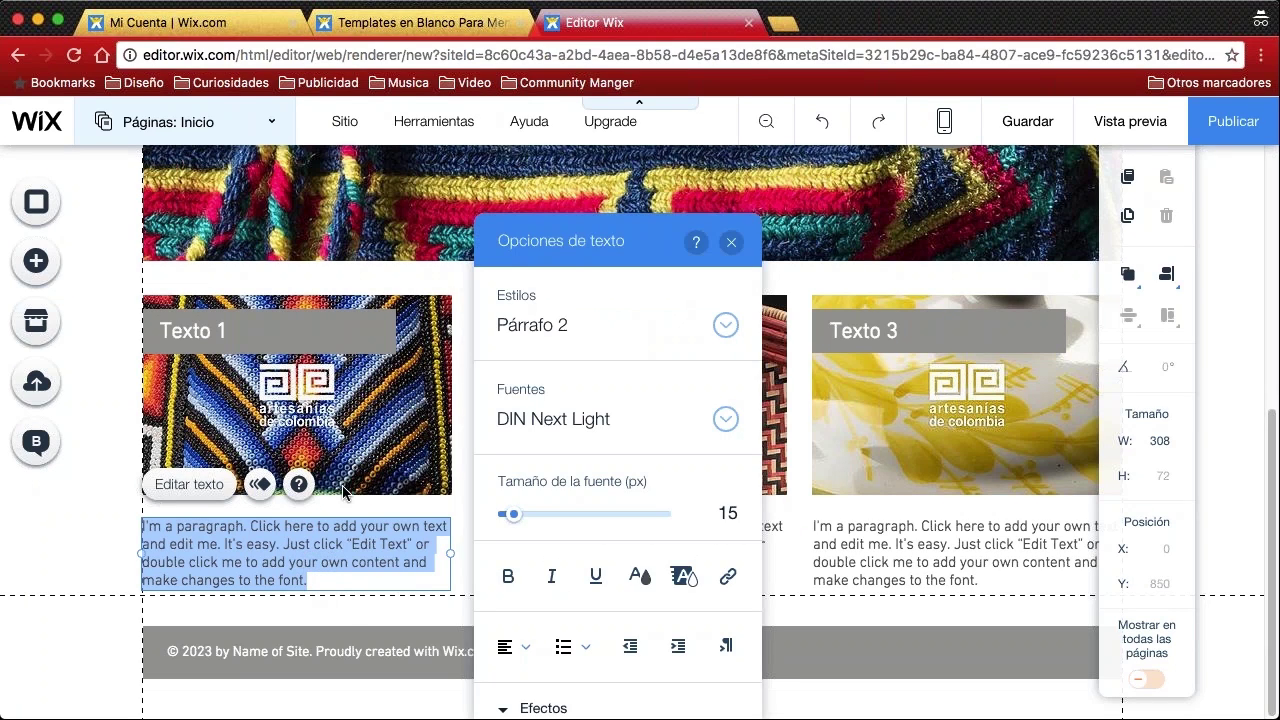
key(super+v)
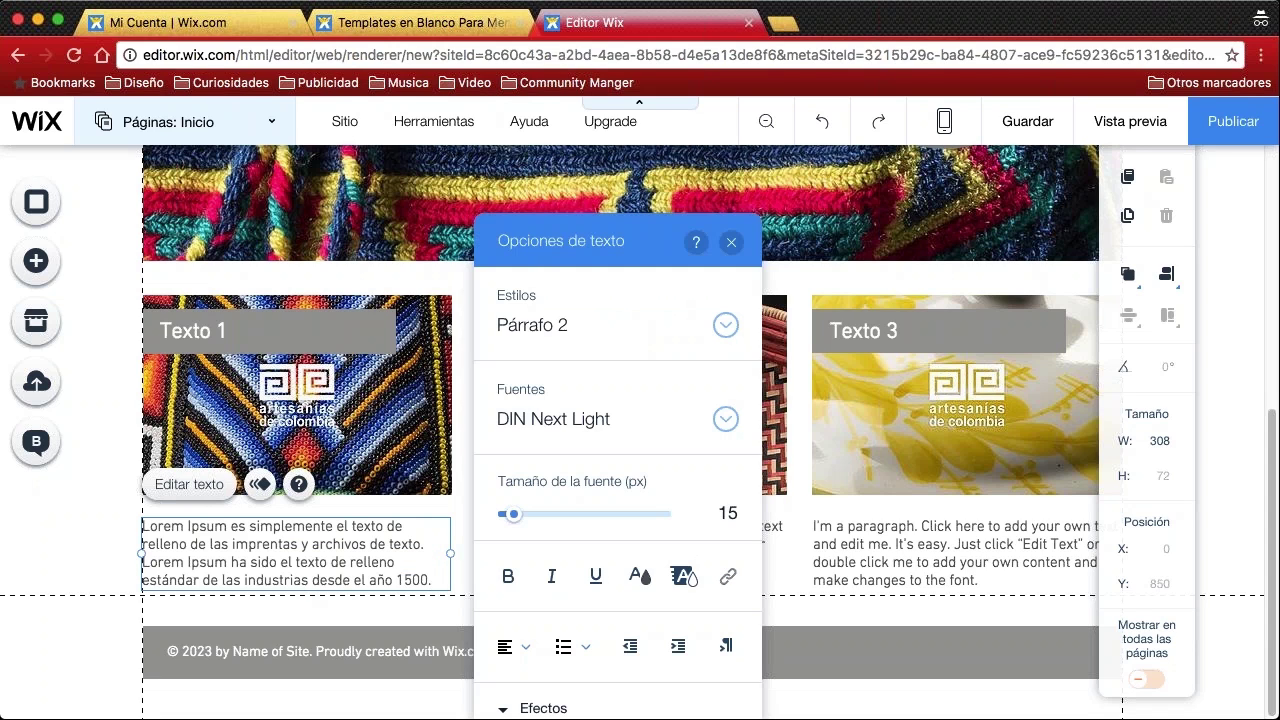
click(88, 545)
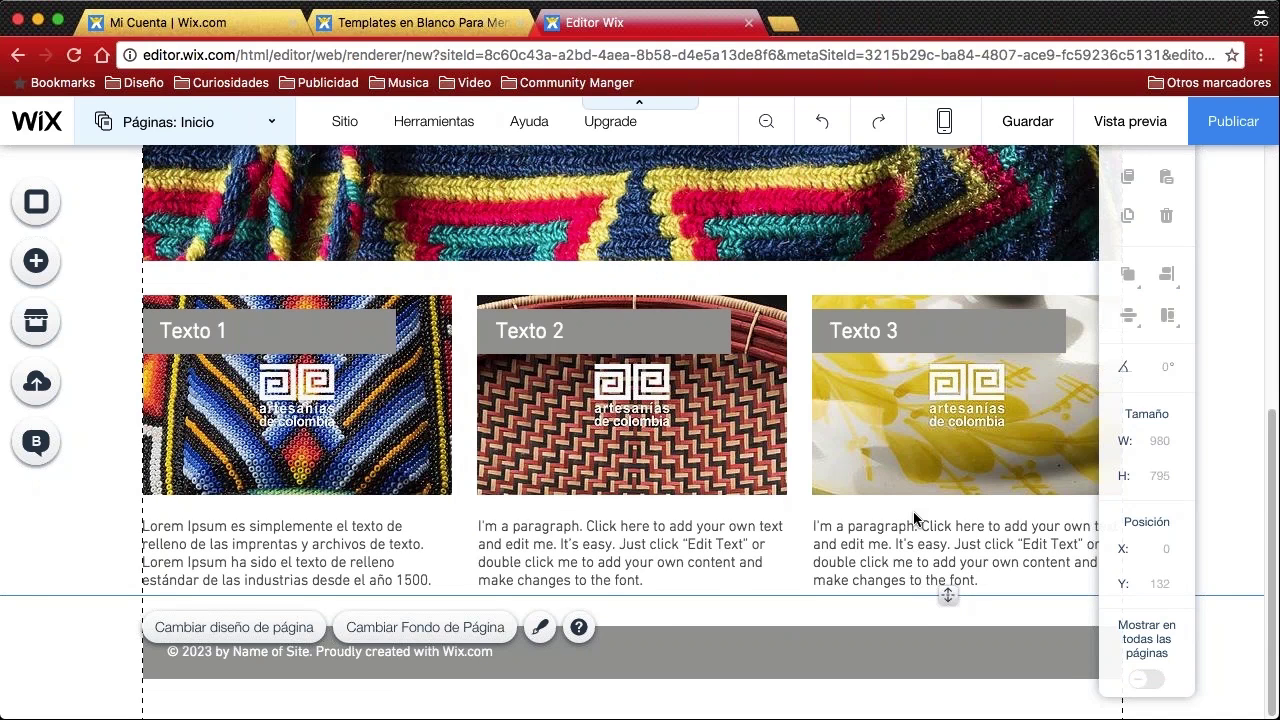
scroll(552, 371, up, 10)
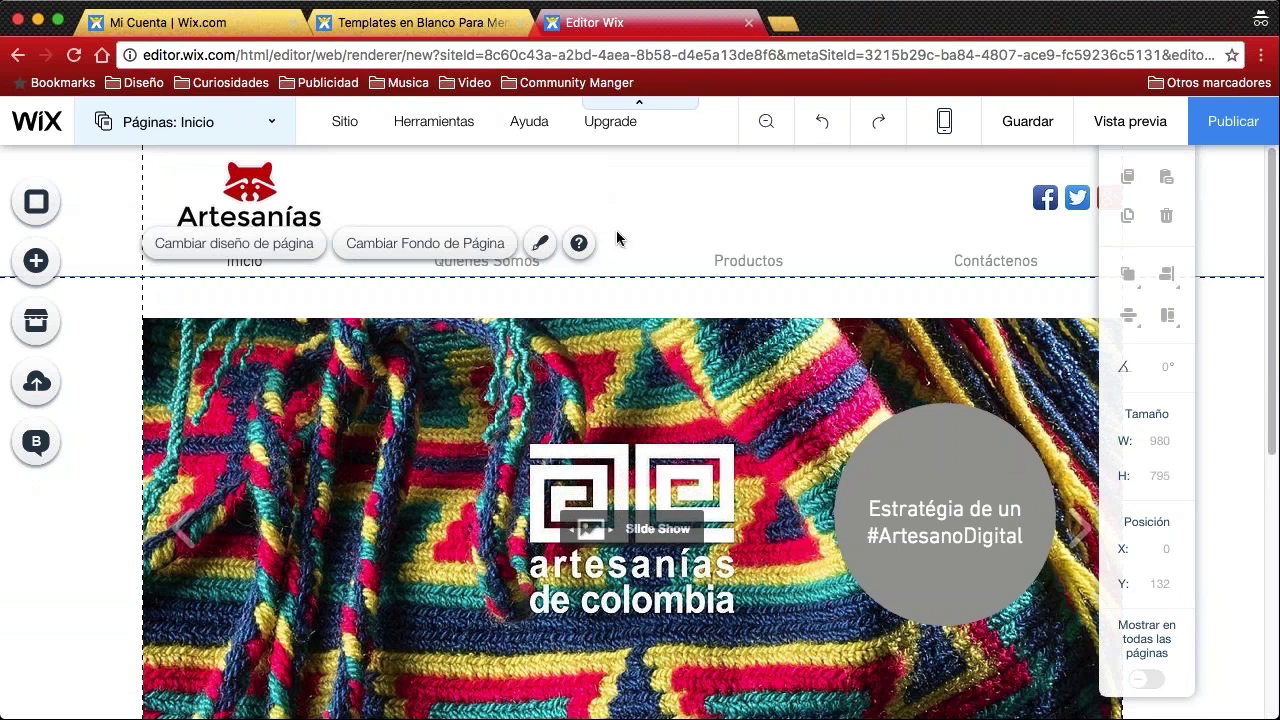
scroll(656, 222, down, 10)
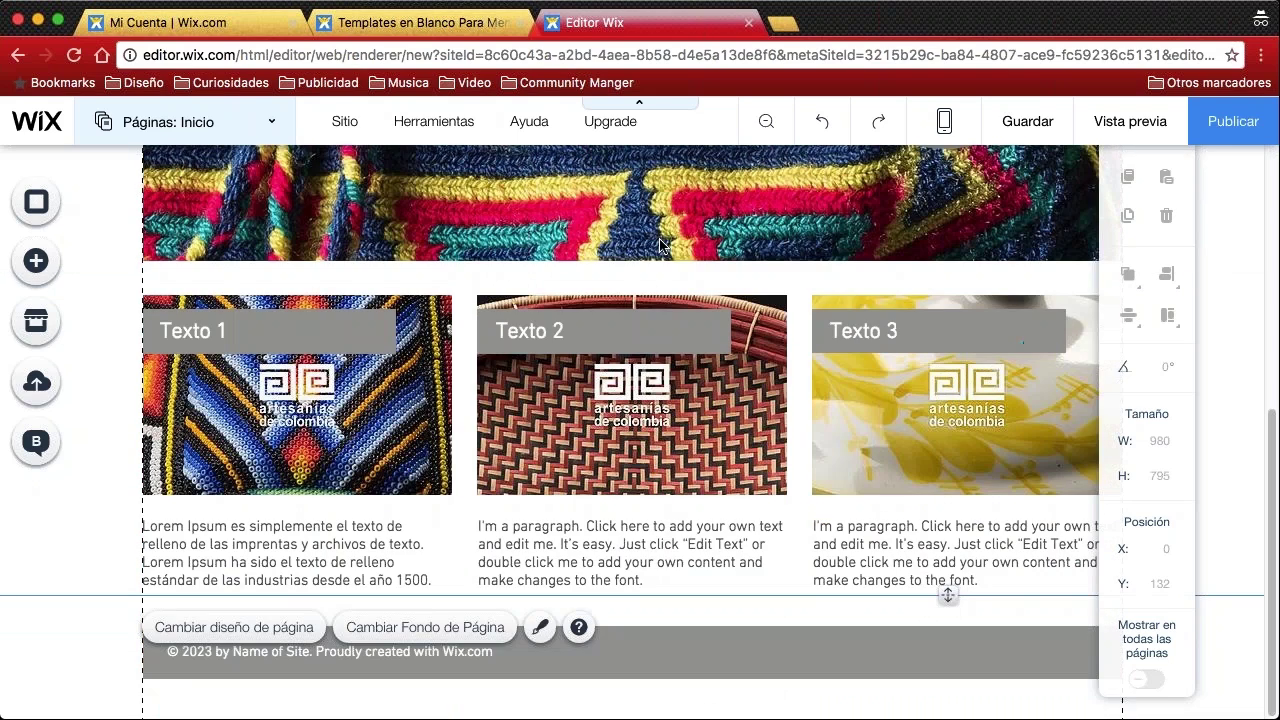
click(386, 657)
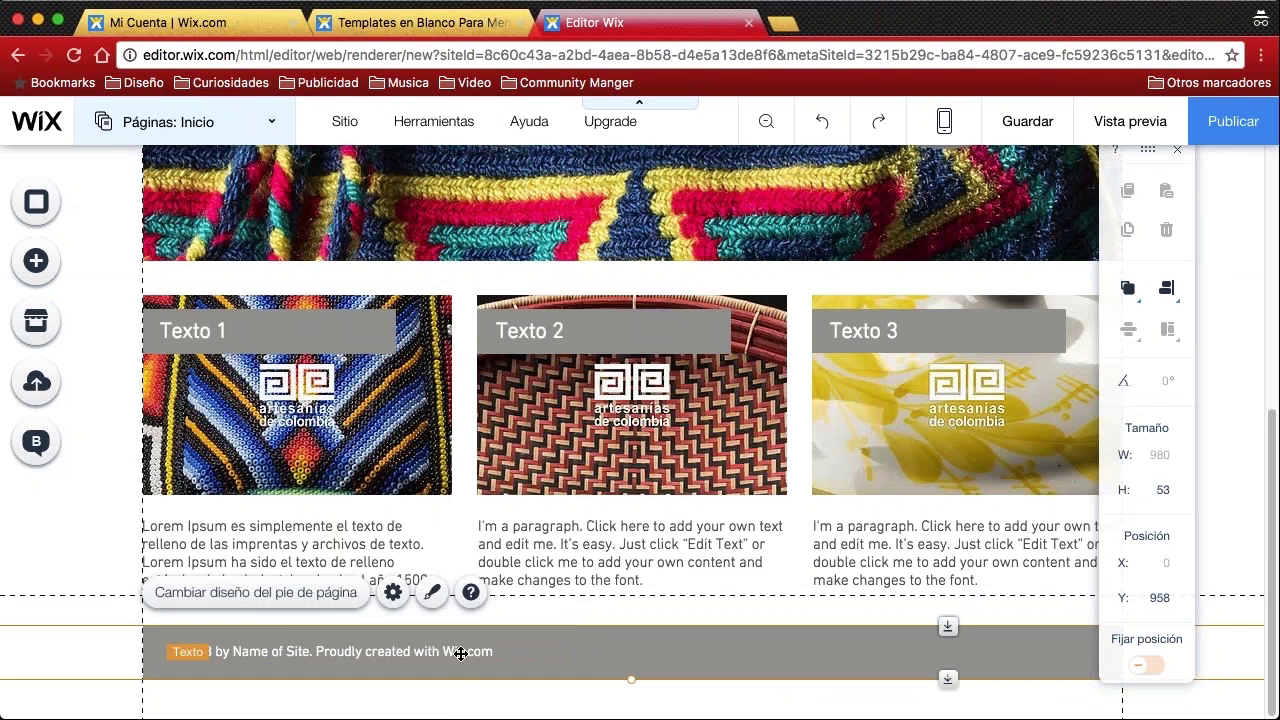
Replace the footer copyright text with '2016 Desarrollado por Artesanías de Colombia'
click(352, 651)
double_click(352, 651)
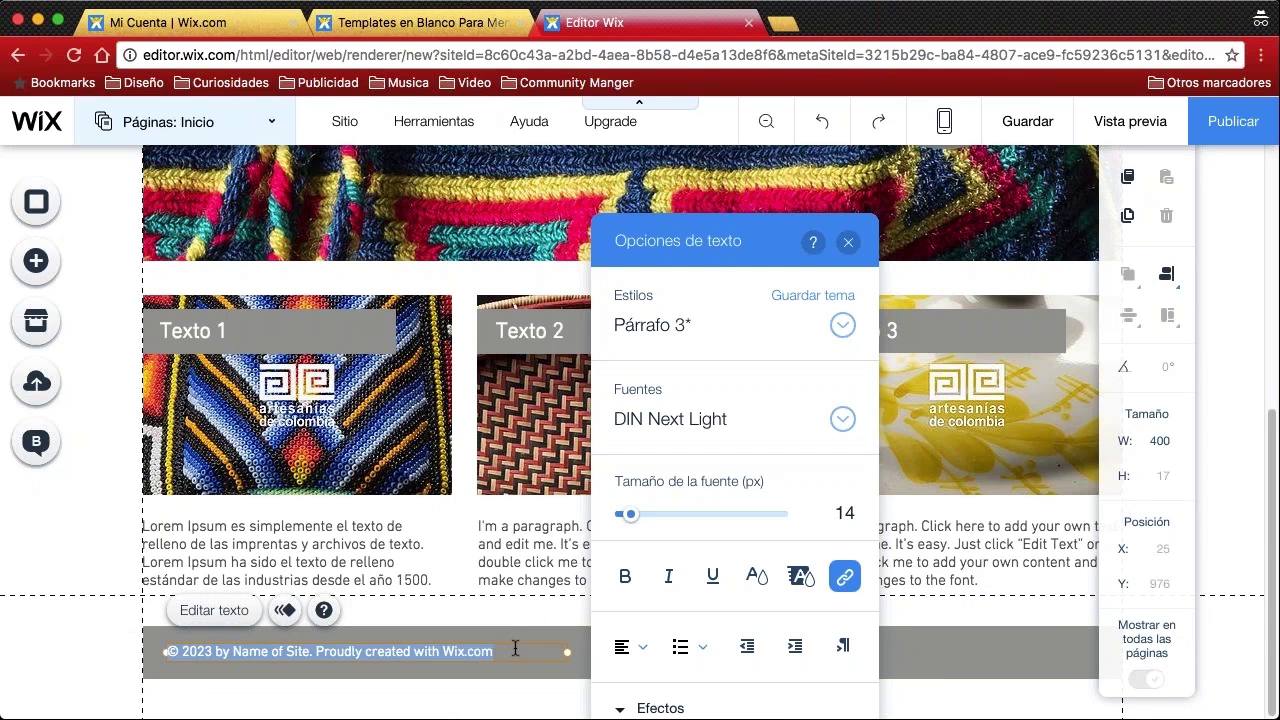
text(2016)
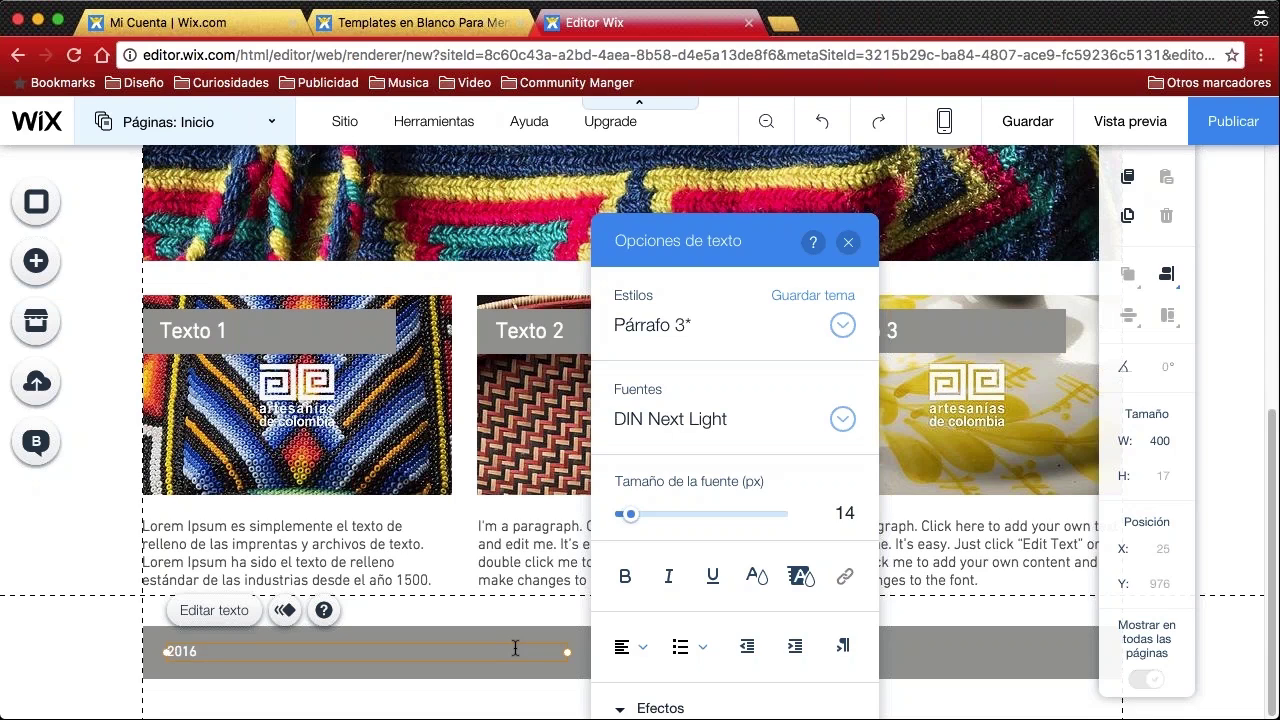
text( Desarrollado por Arte)
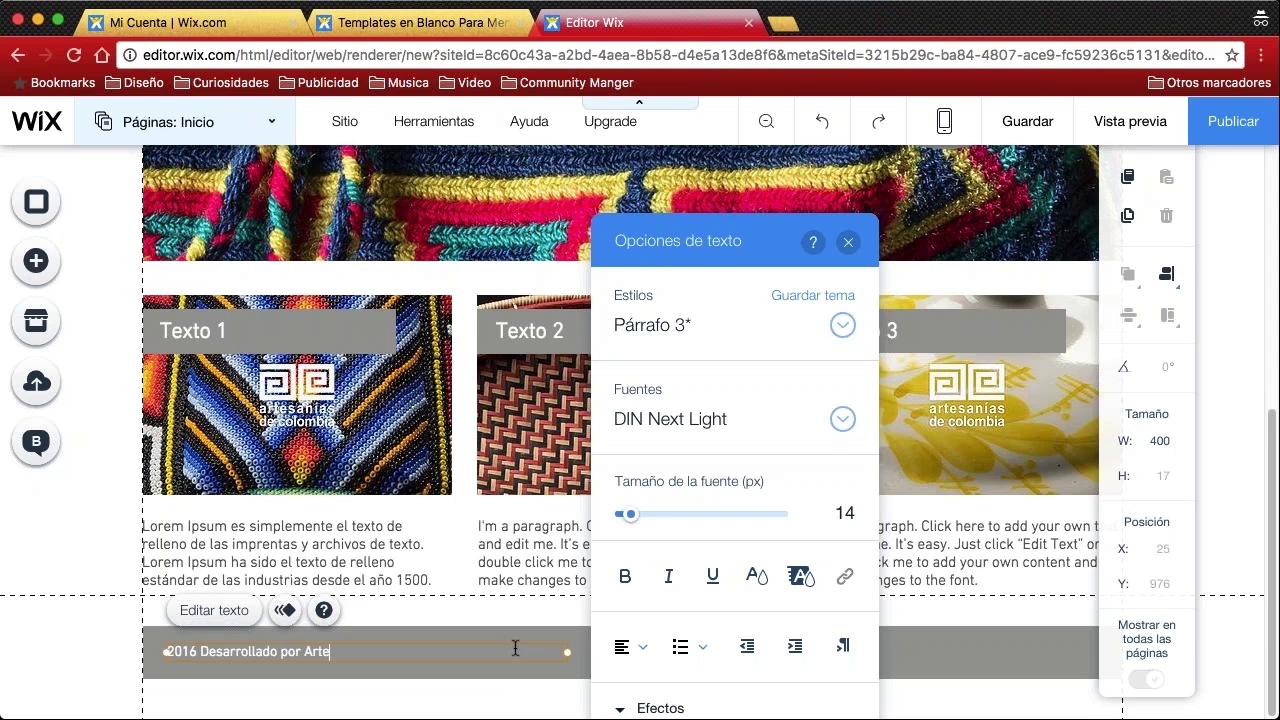
text(sanías de Colombia)
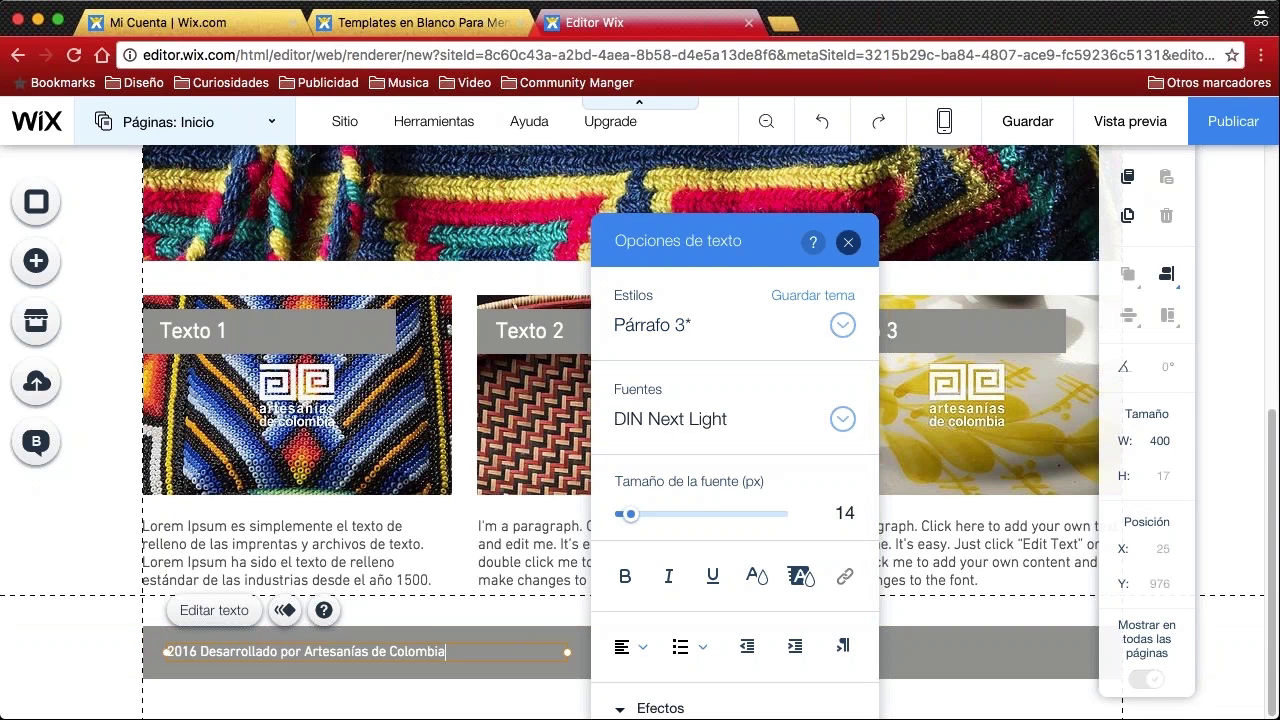
click(848, 243)
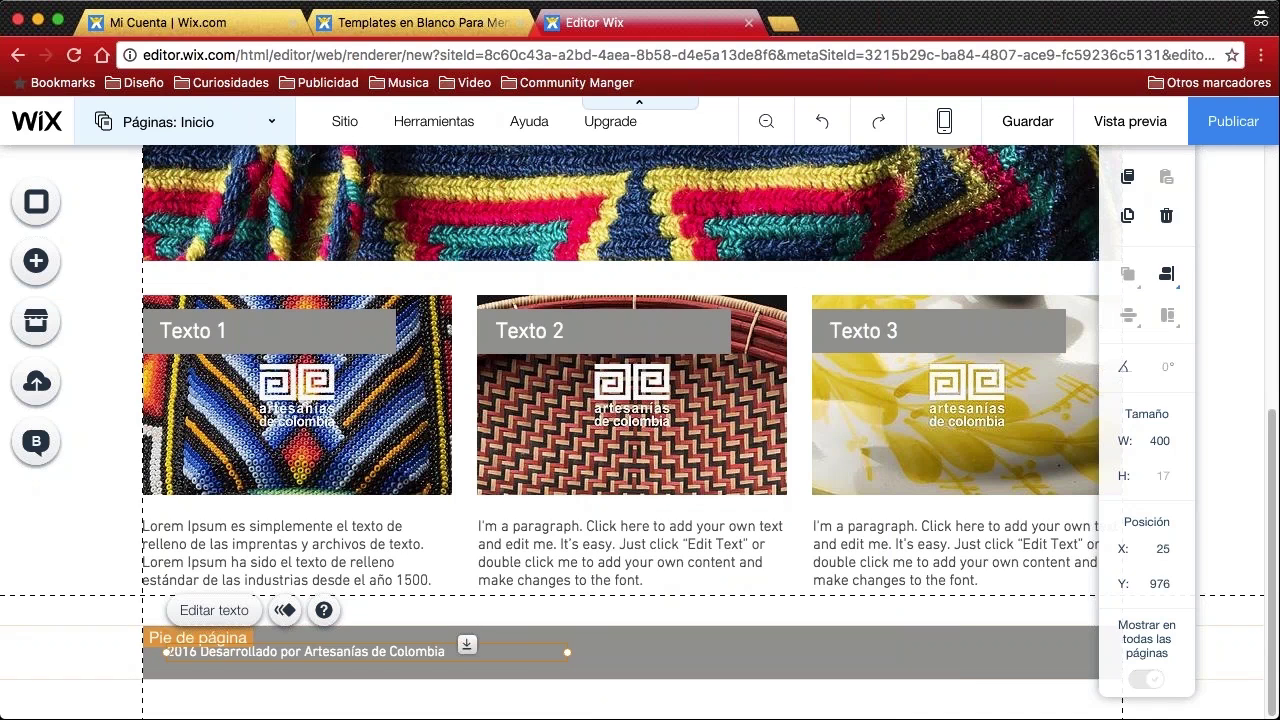
click(120, 655)
click(341, 541)
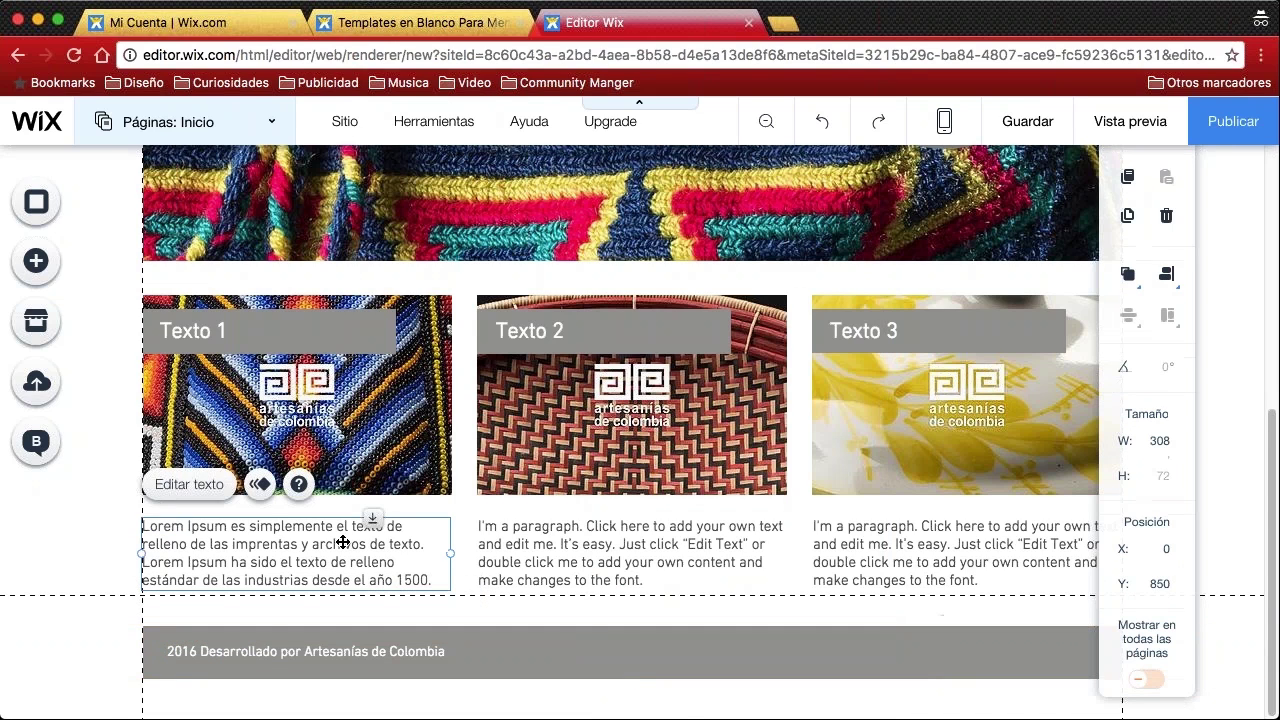
double_click(341, 541)
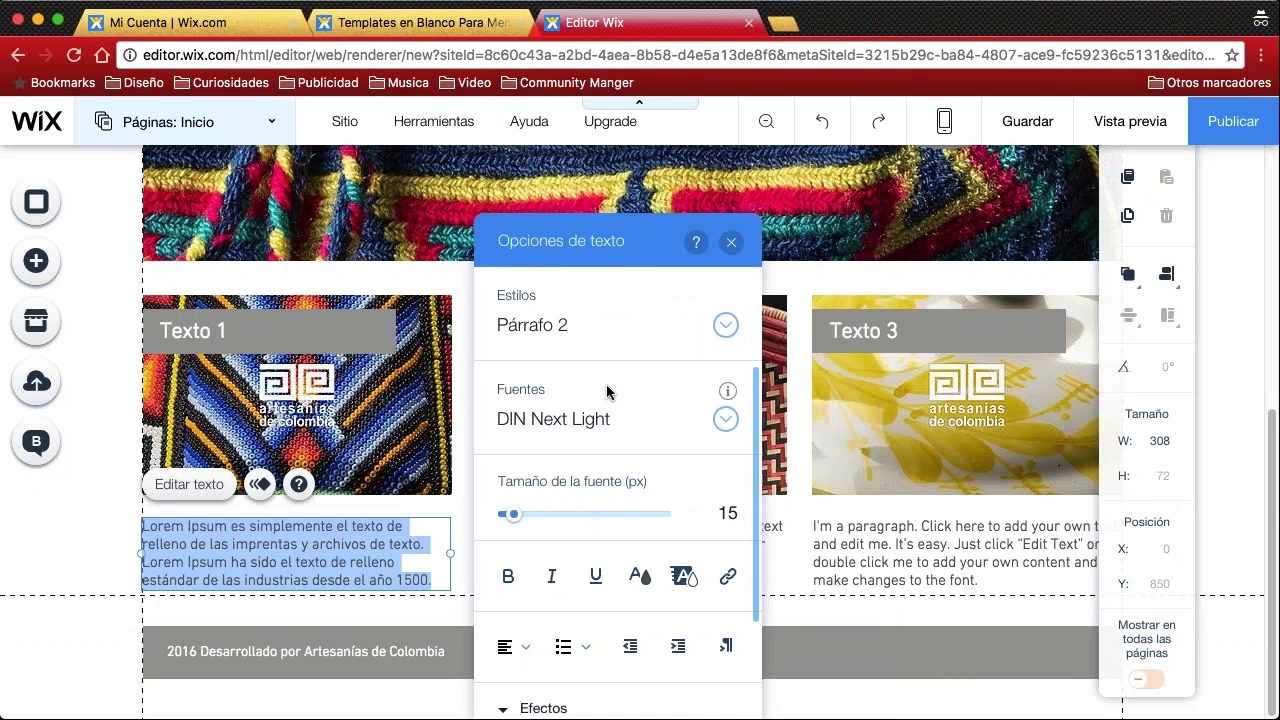
click(706, 301)
scroll(614, 177, up, 1)
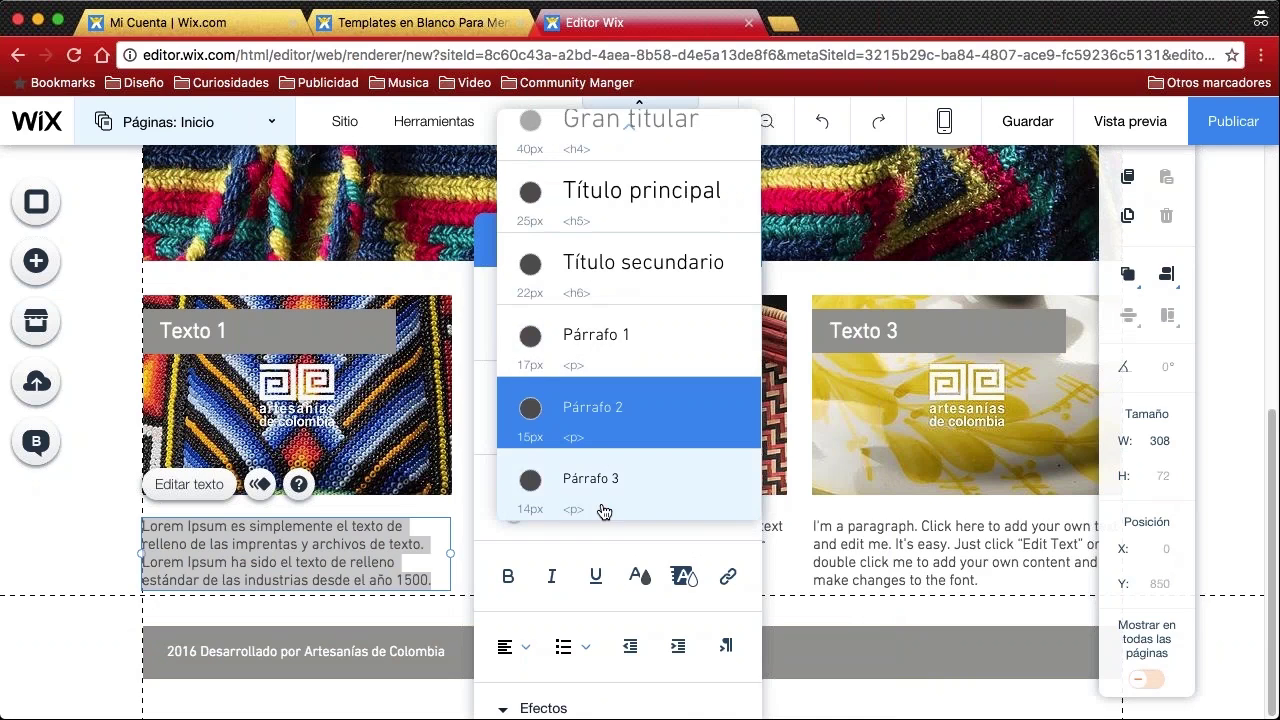
click(612, 537)
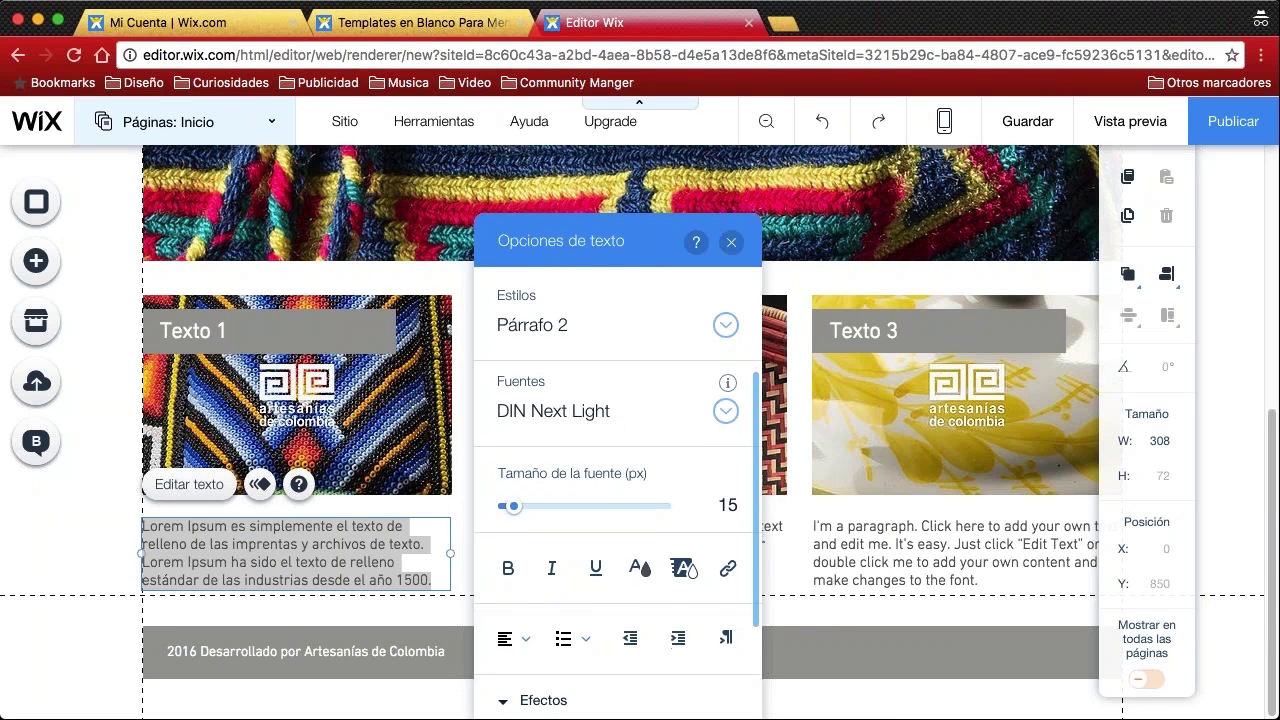
scroll(663, 440, down, 4)
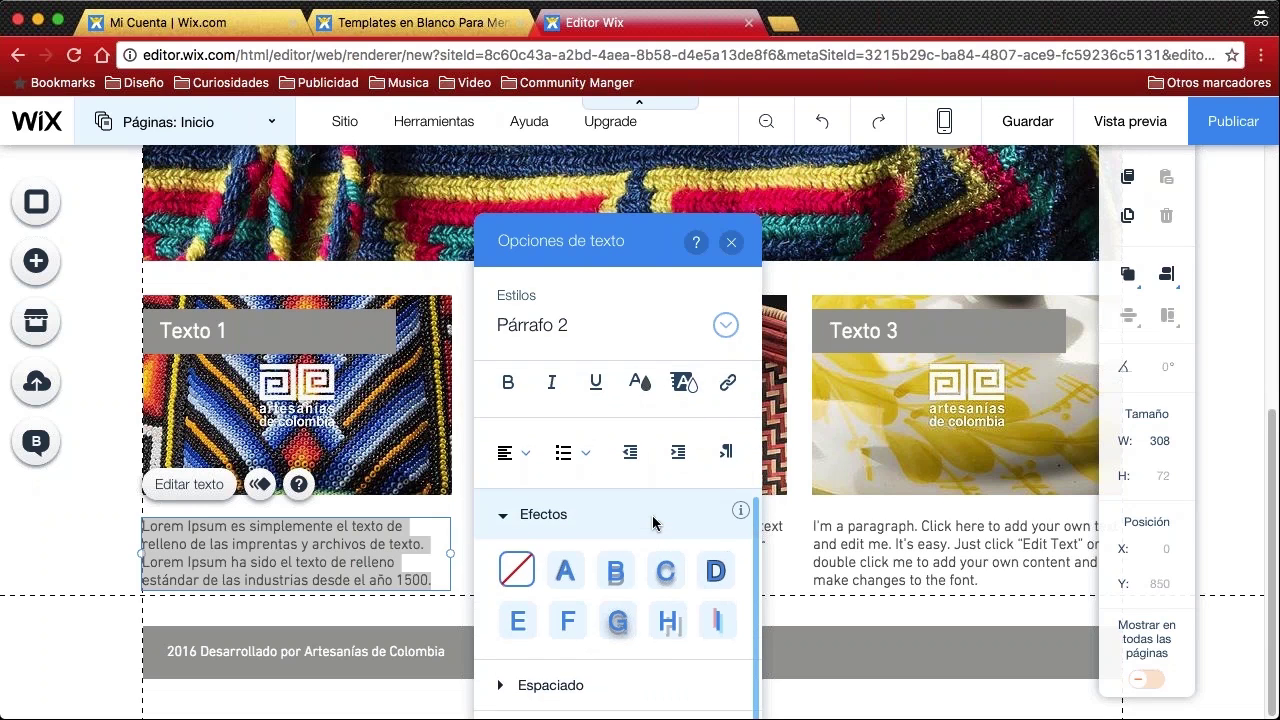
scroll(660, 528, up, 3)
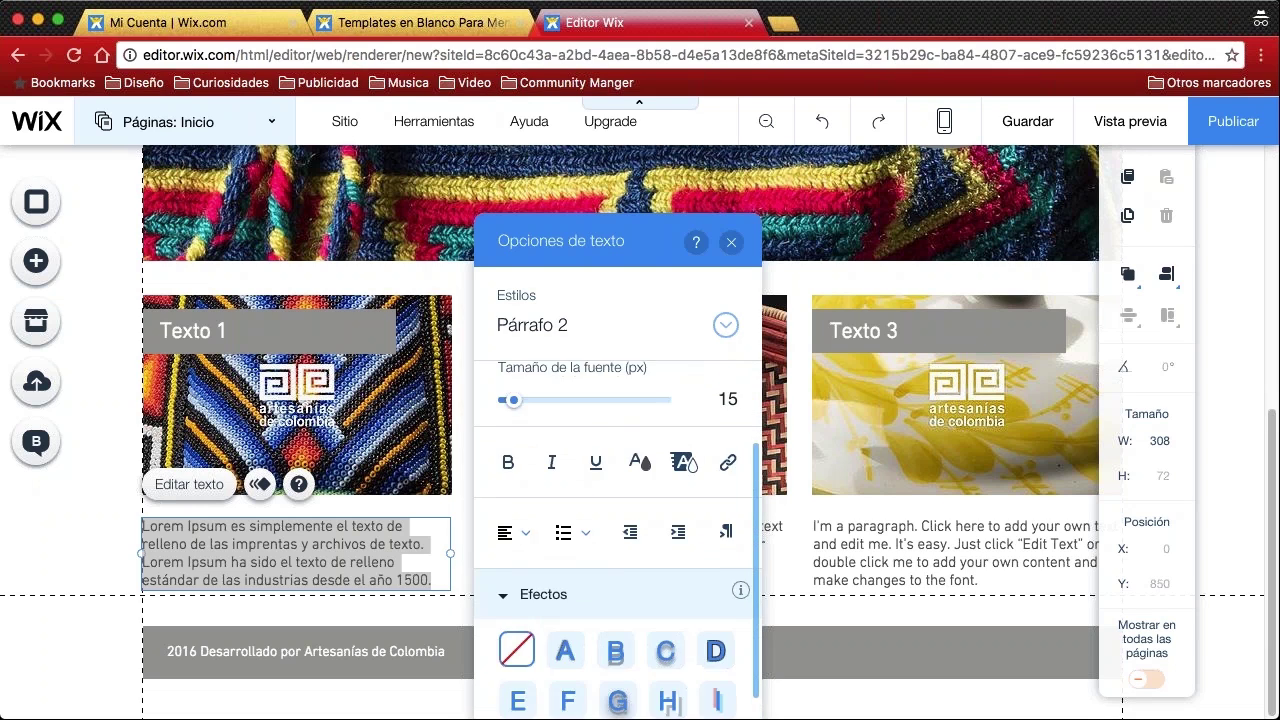
click(733, 242)
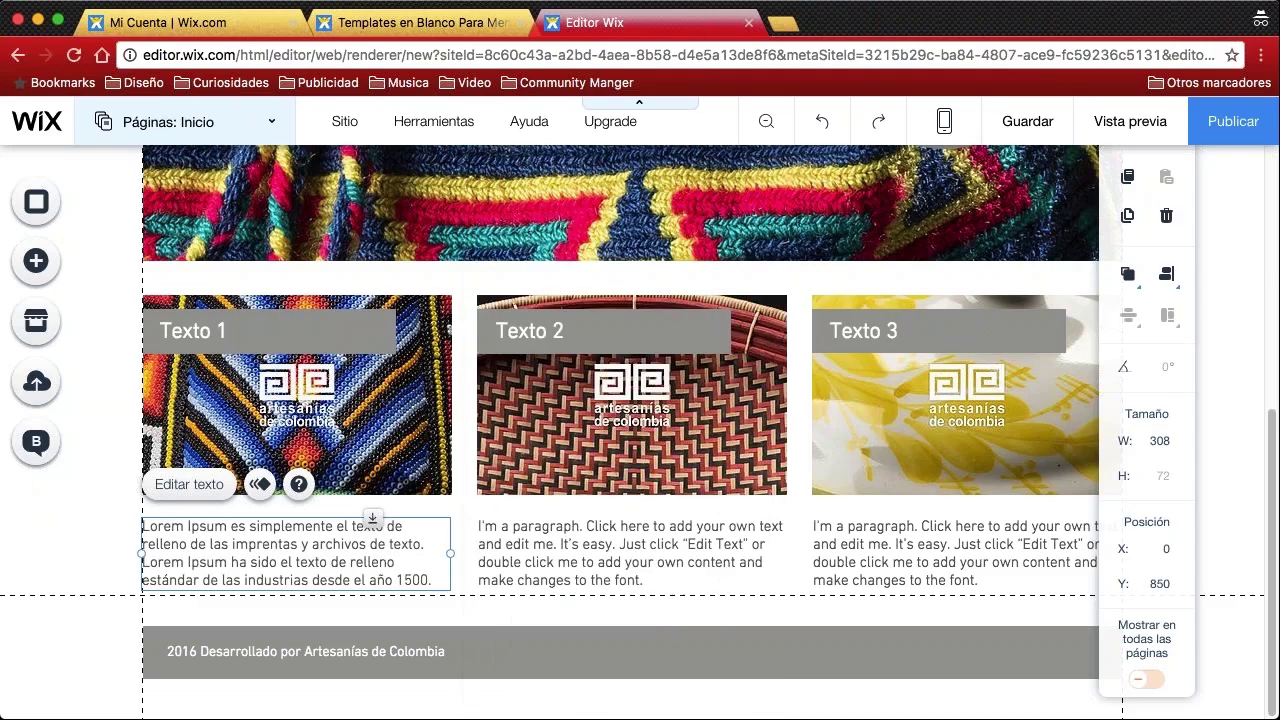
scroll(507, 203, up, 10)
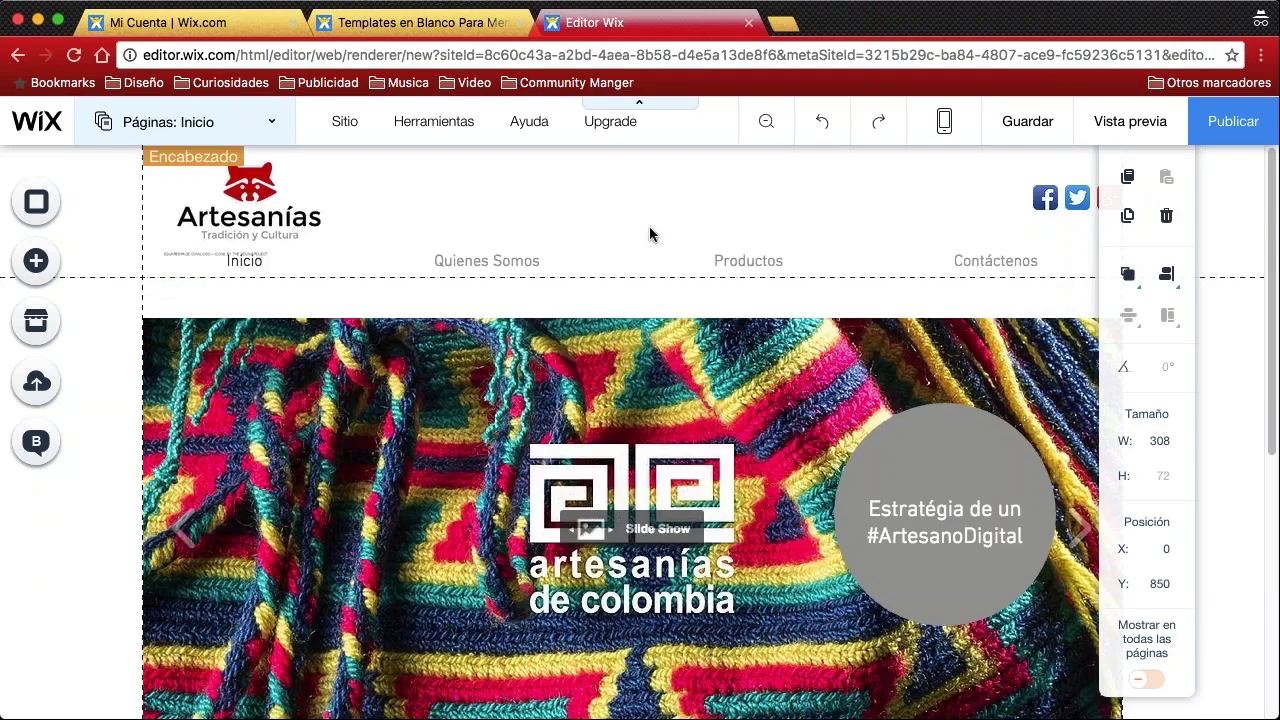
scroll(649, 230, down, 10)
scroll(666, 254, up, 10)
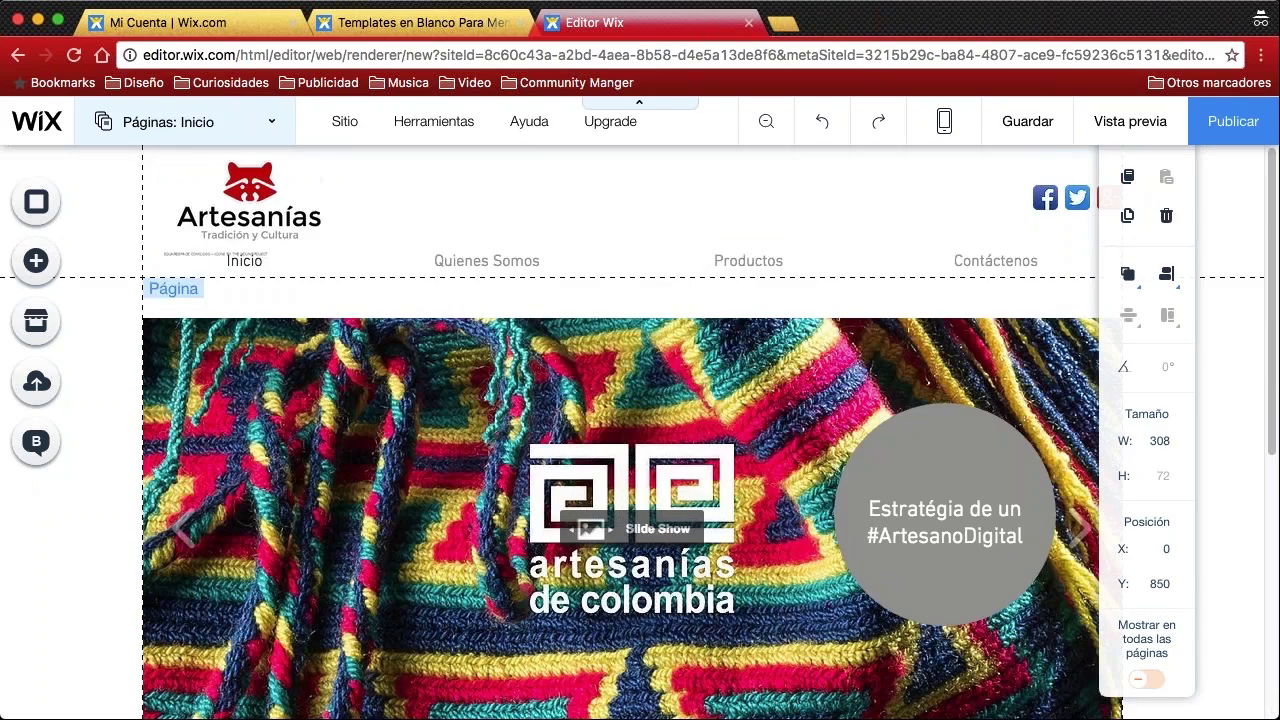
click(1118, 131)
mouse_move(748, 262)
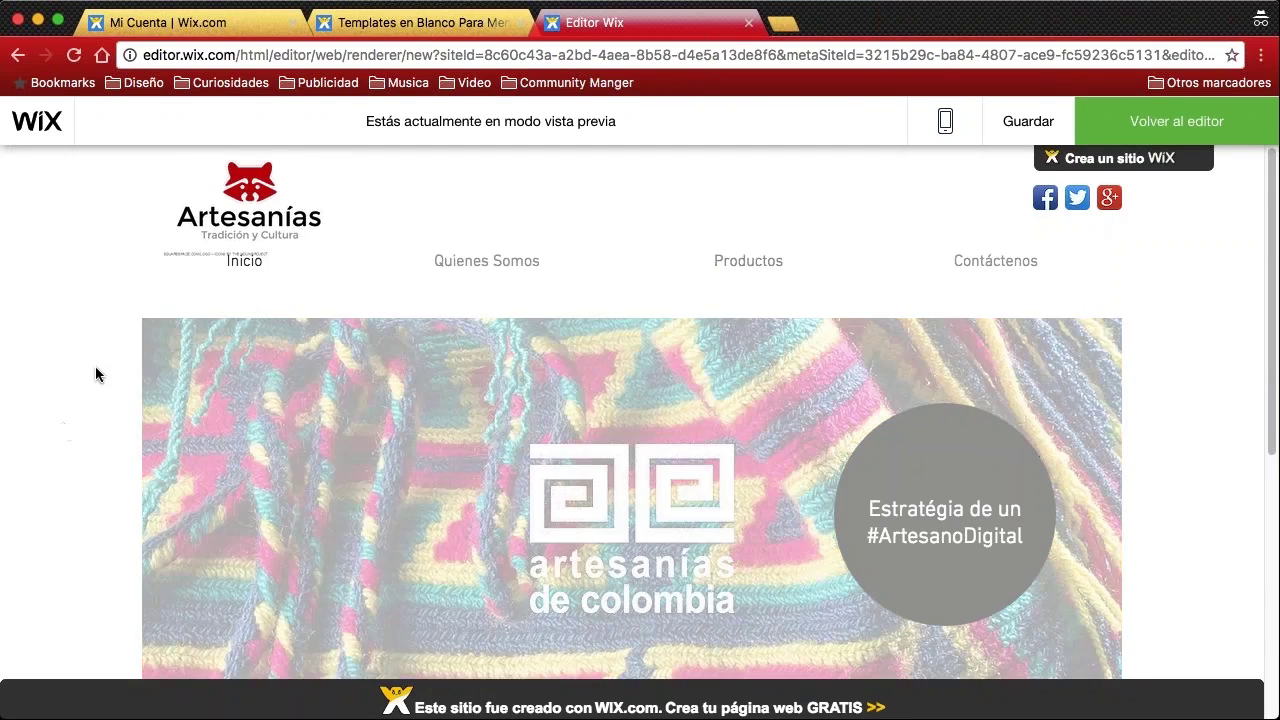
scroll(95, 372, down, 5)
scroll(83, 428, up, 3)
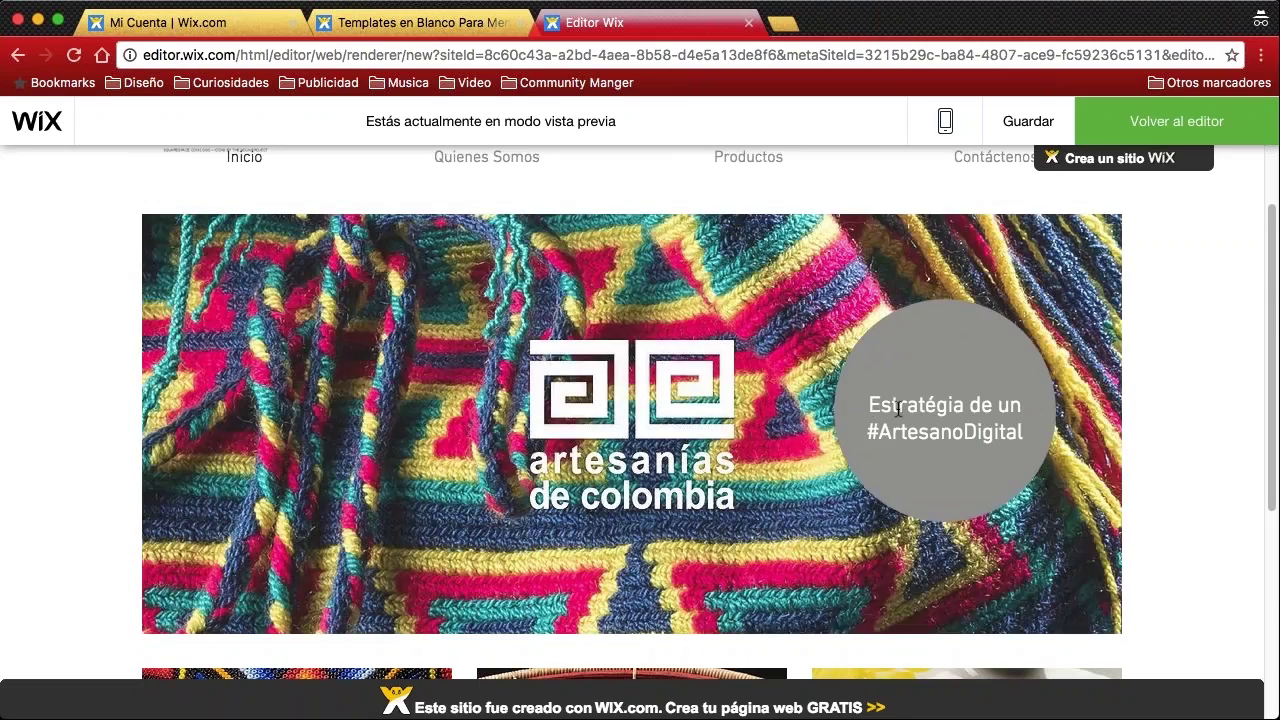
triple_click(898, 410)
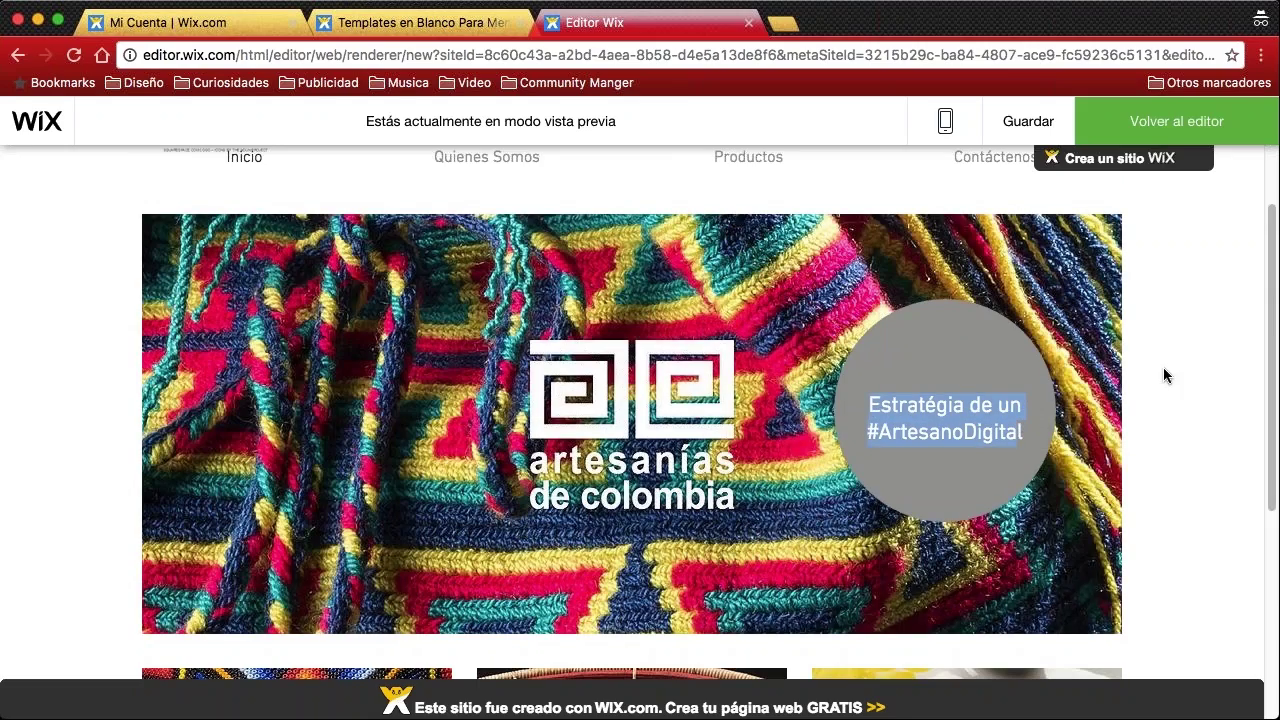
scroll(744, 372, down, 5)
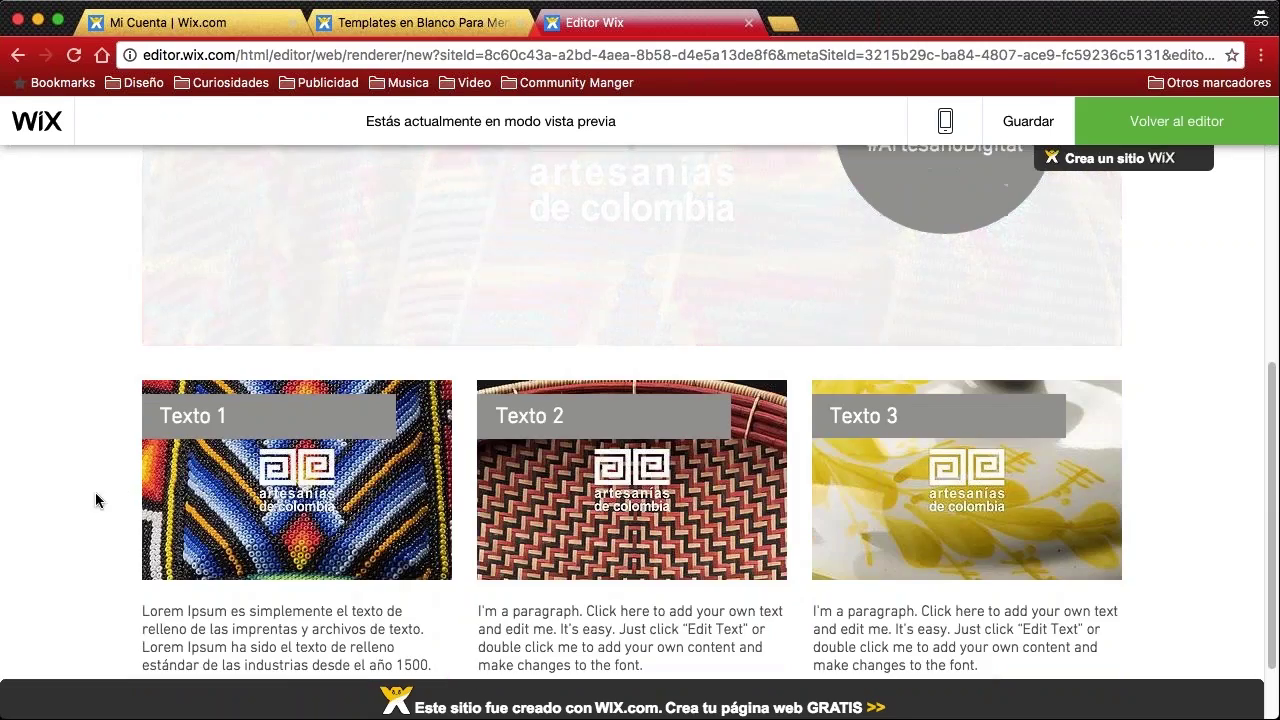
scroll(100, 500, down, 2)
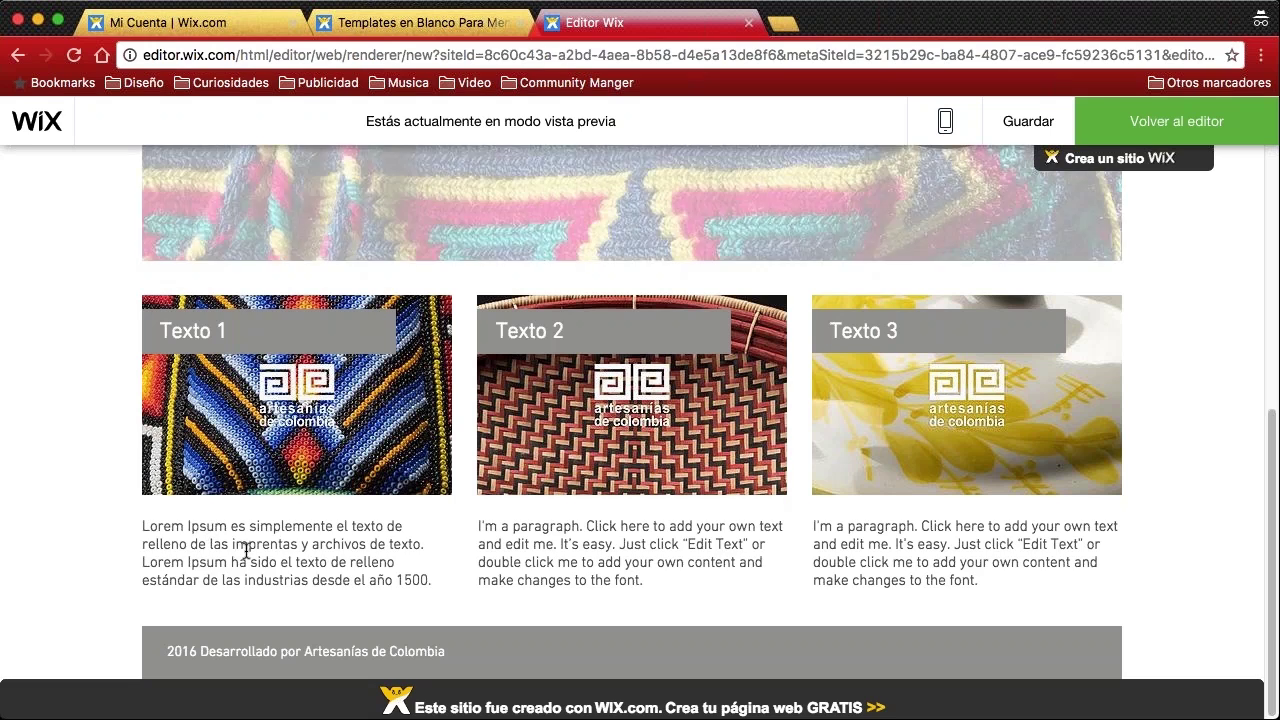
drag(244, 546, 420, 563)
drag(598, 562, 780, 563)
drag(940, 544, 980, 553)
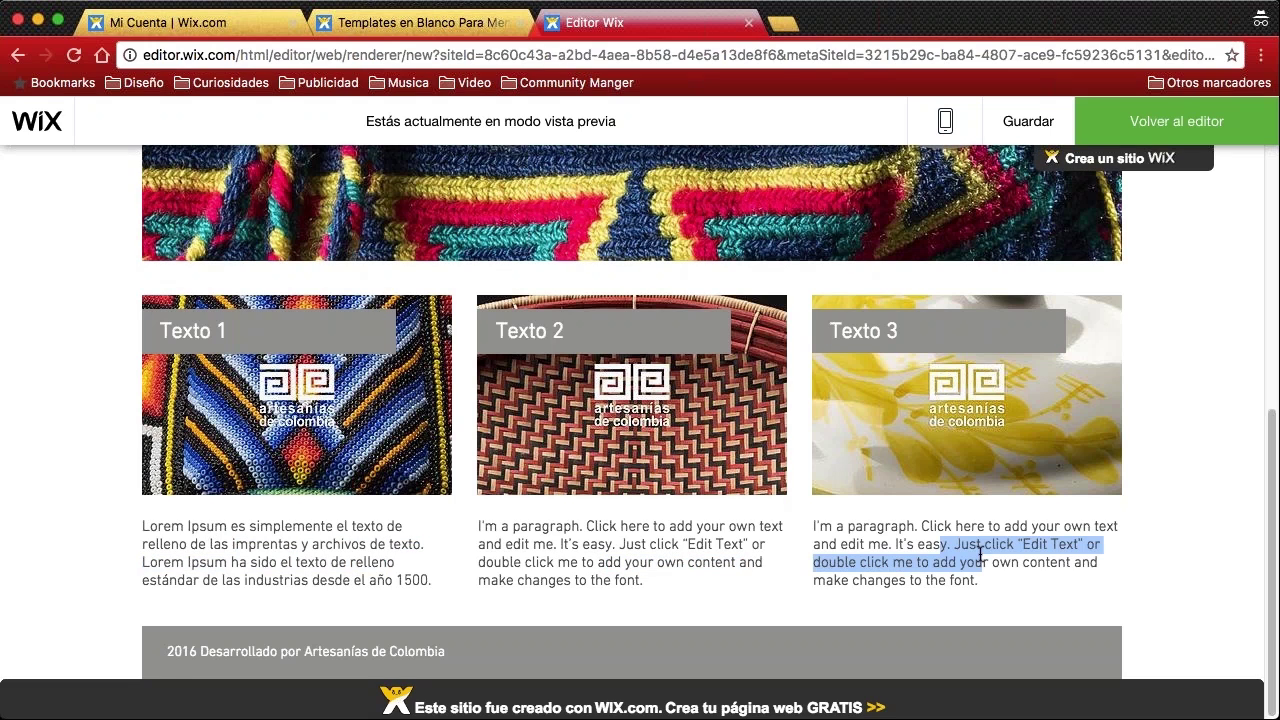
drag(166, 651, 456, 651)
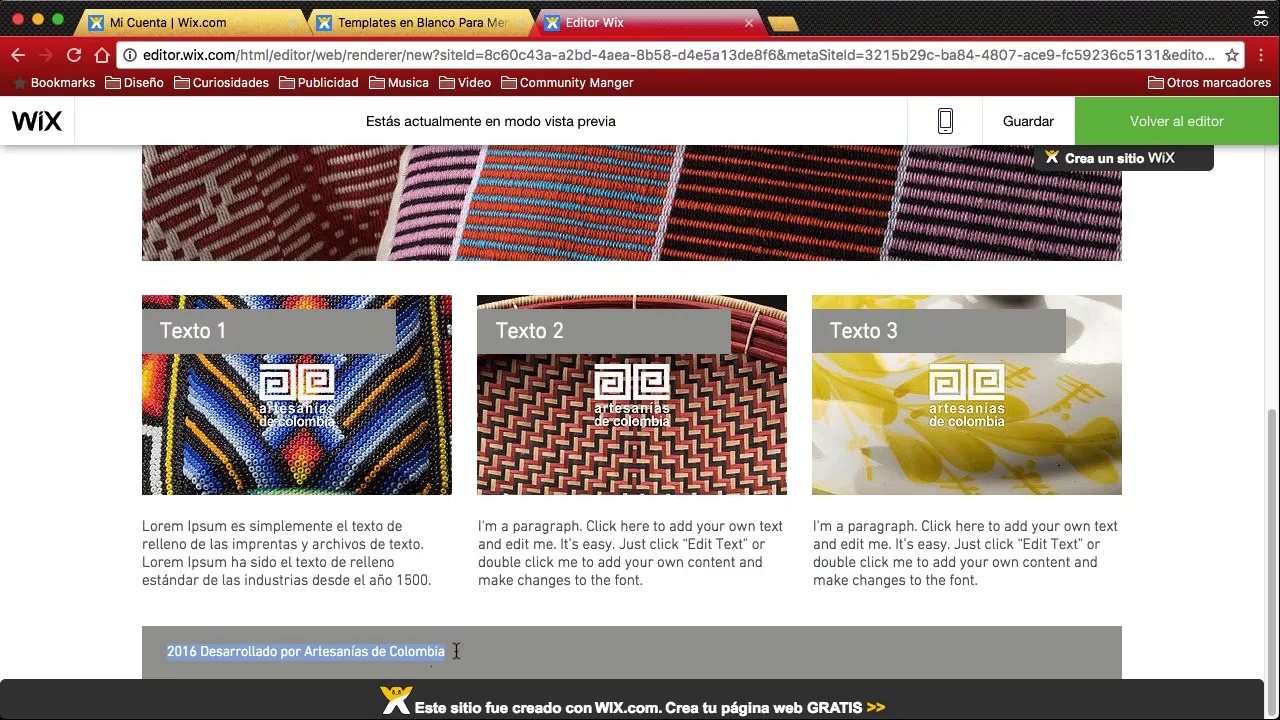
click(98, 408)
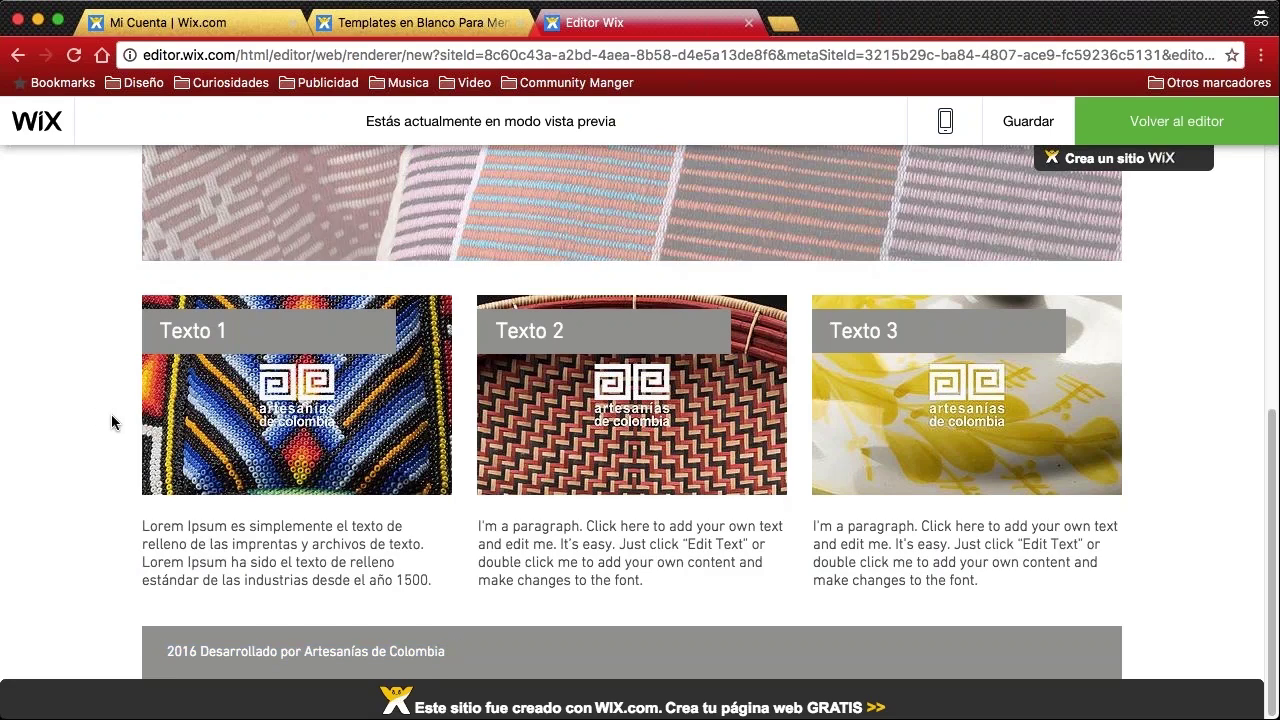
scroll(112, 405, up, 5)
scroll(112, 405, up, 2)
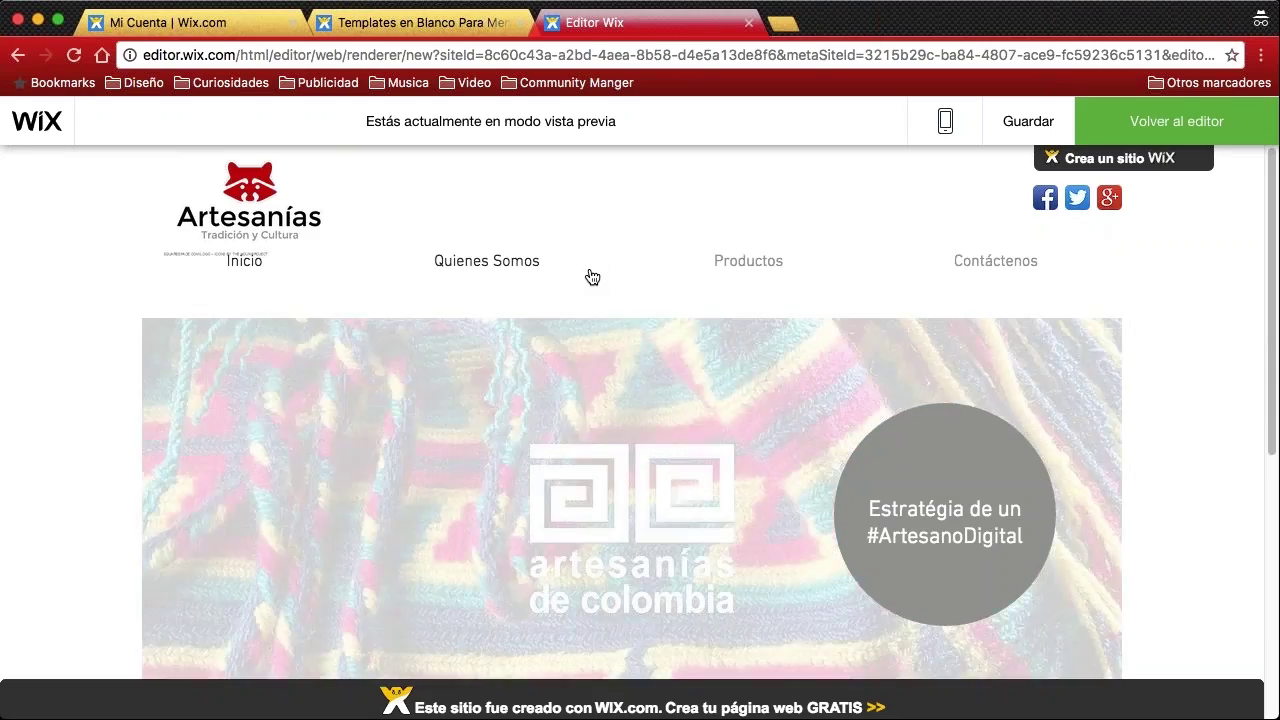
scroll(863, 292, down, 3)
scroll(937, 337, up, 3)
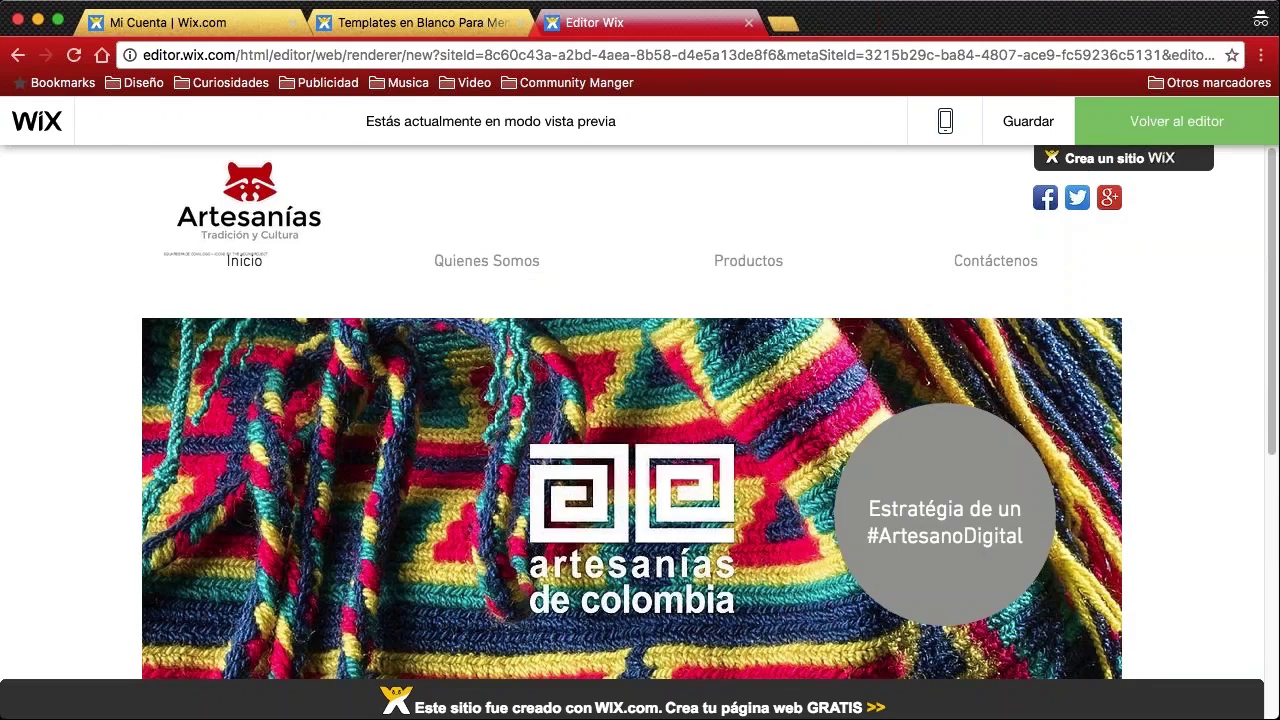
click(1162, 126)
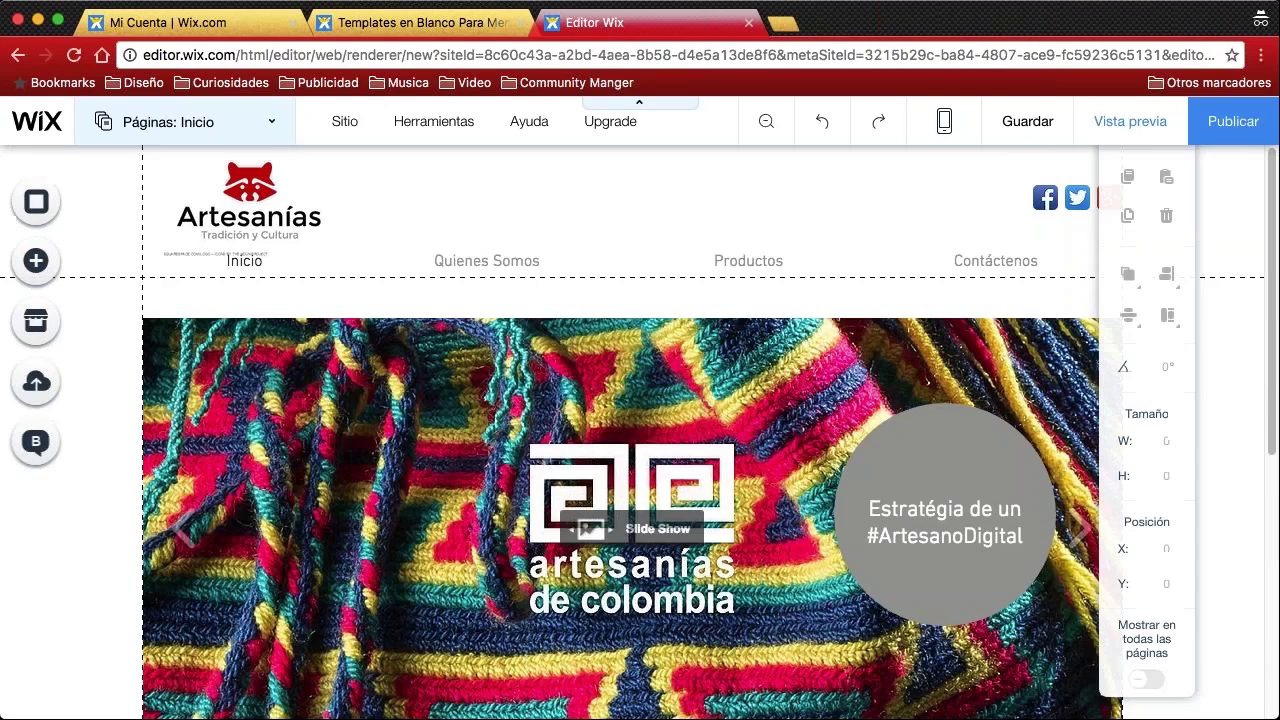
click(495, 261)
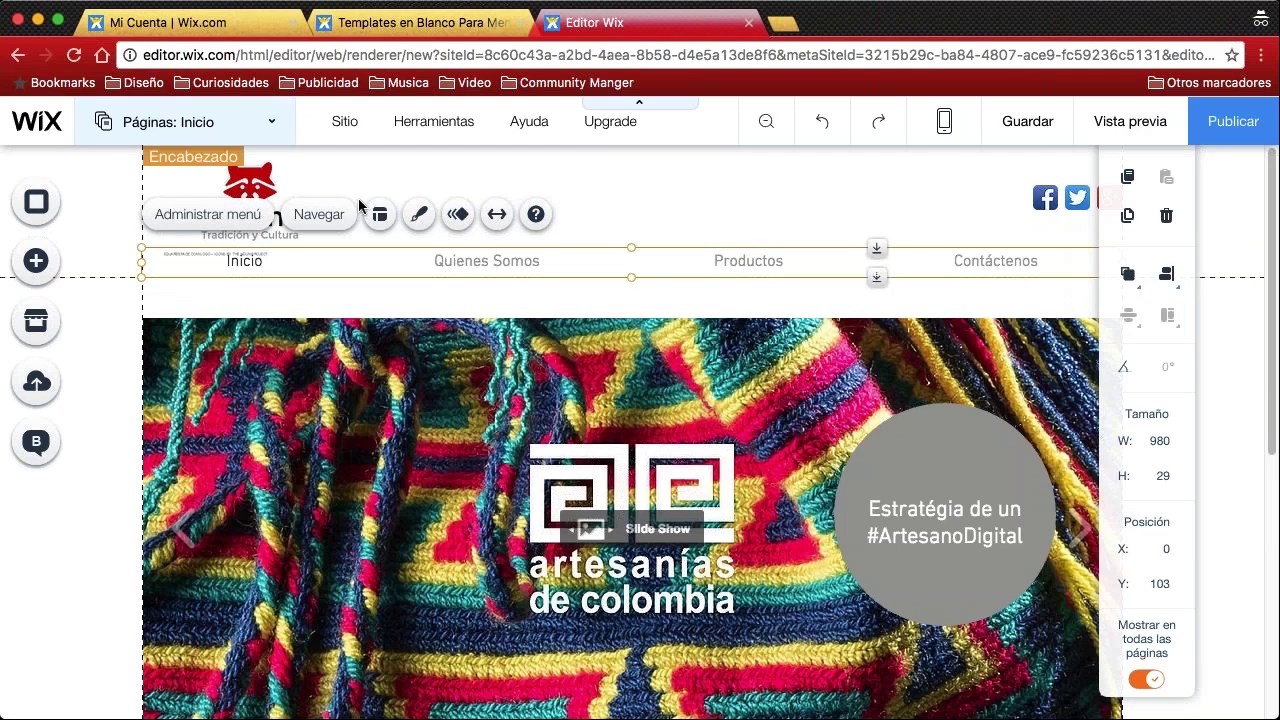
double_click(475, 261)
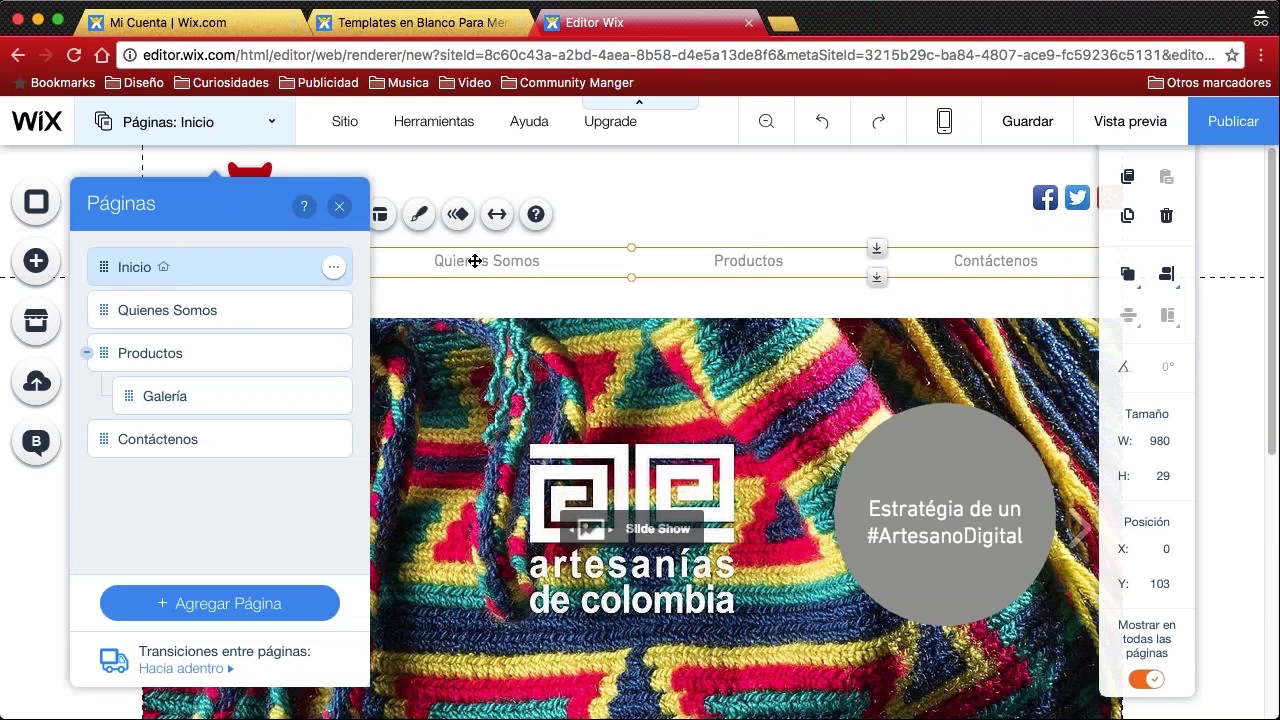
click(169, 310)
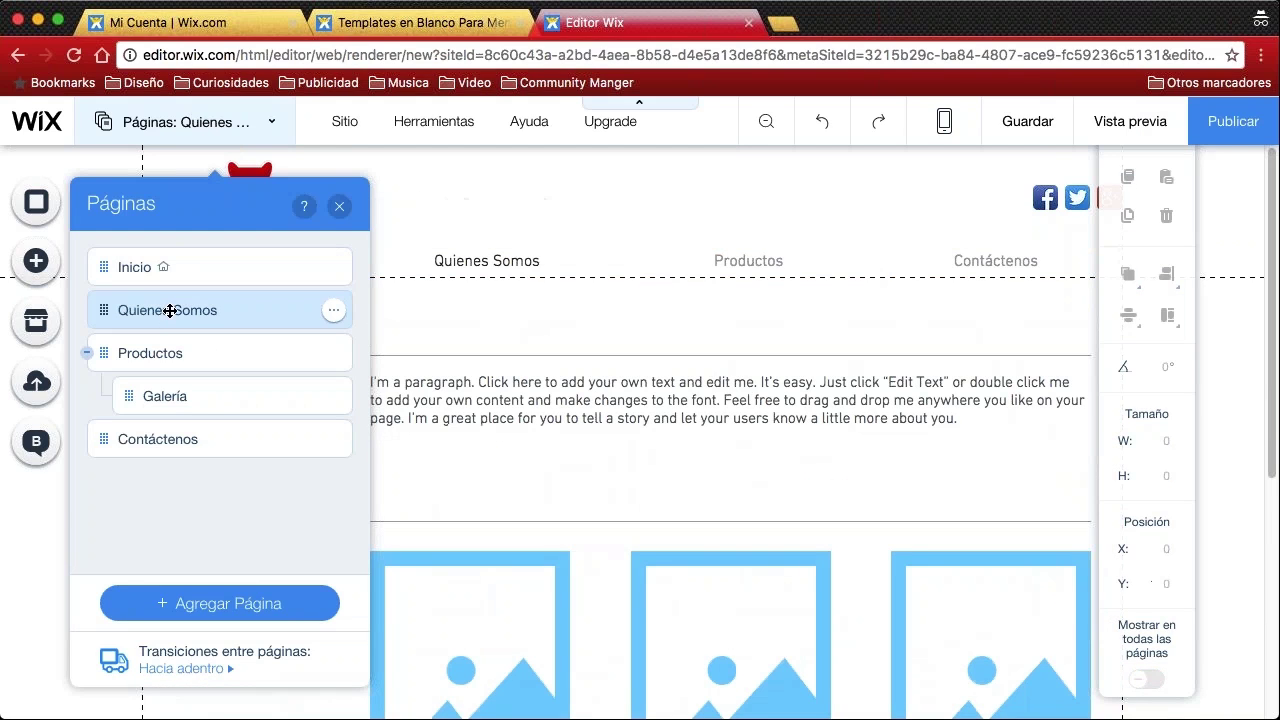
click(341, 208)
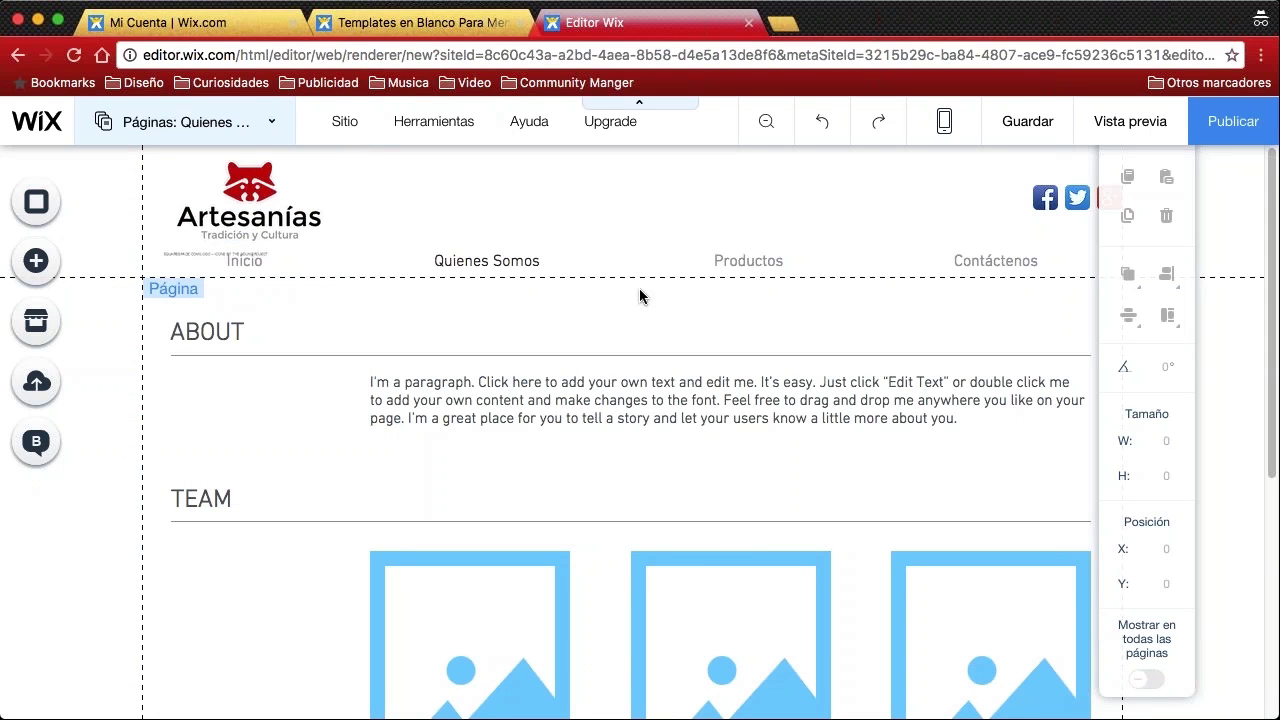
scroll(615, 289, down, 1)
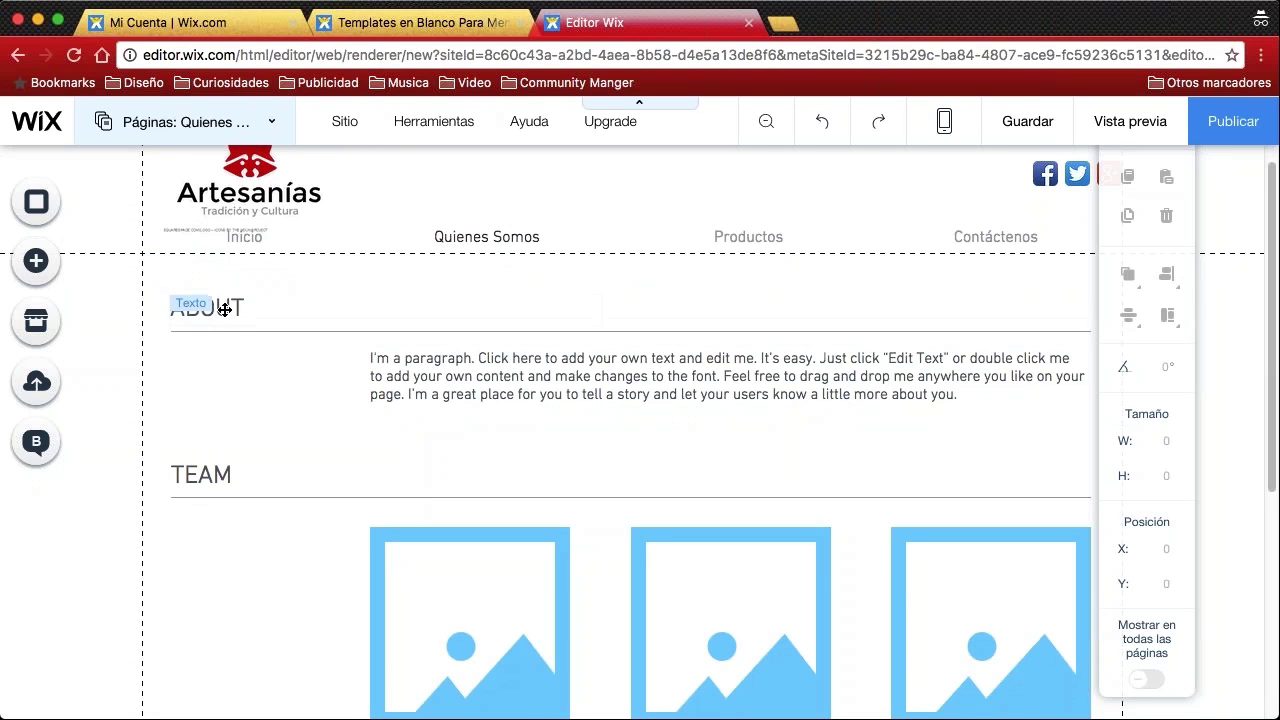
scroll(616, 390, down, 8)
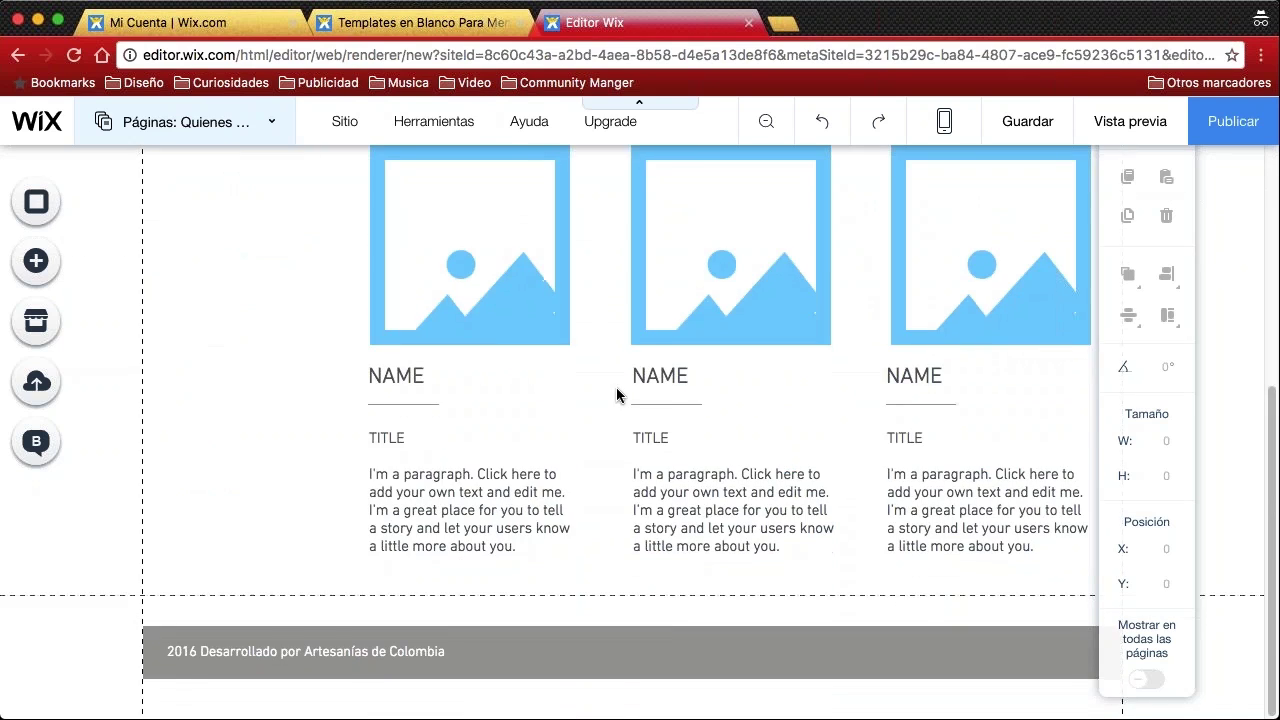
scroll(616, 393, up, 8)
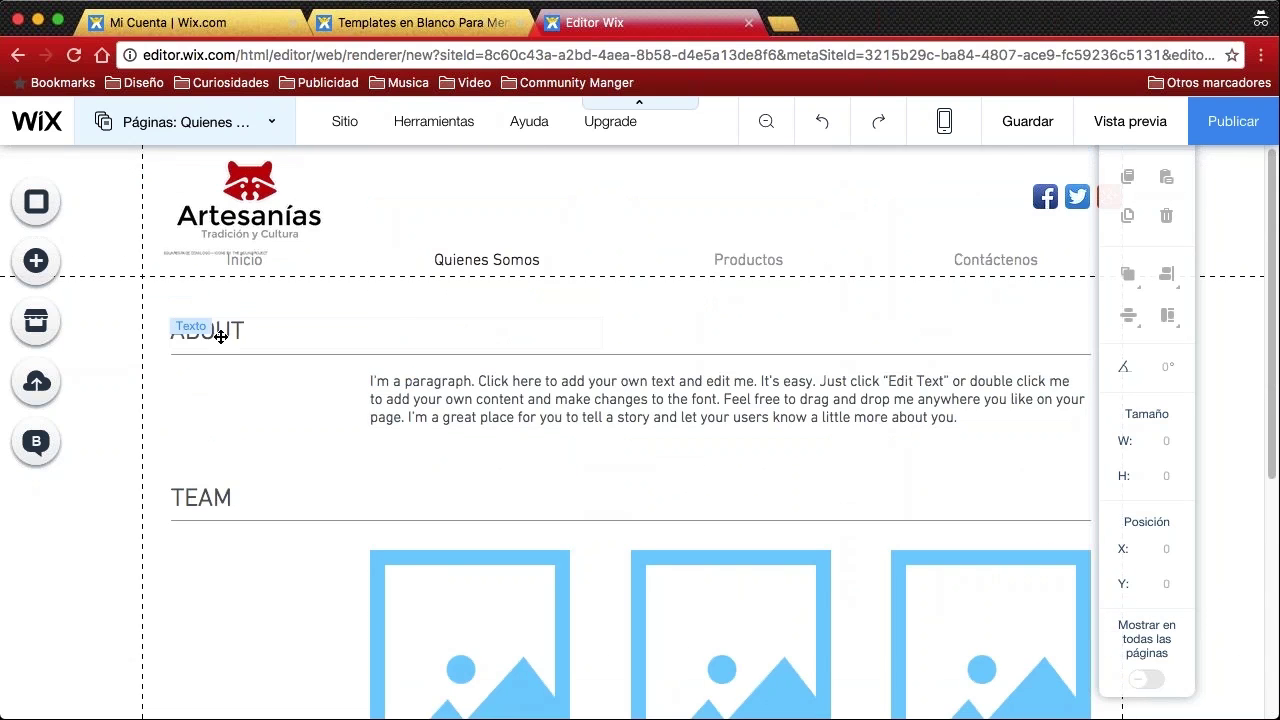
Rename the ABOUT heading to 'Quienes Somos'
click(237, 331)
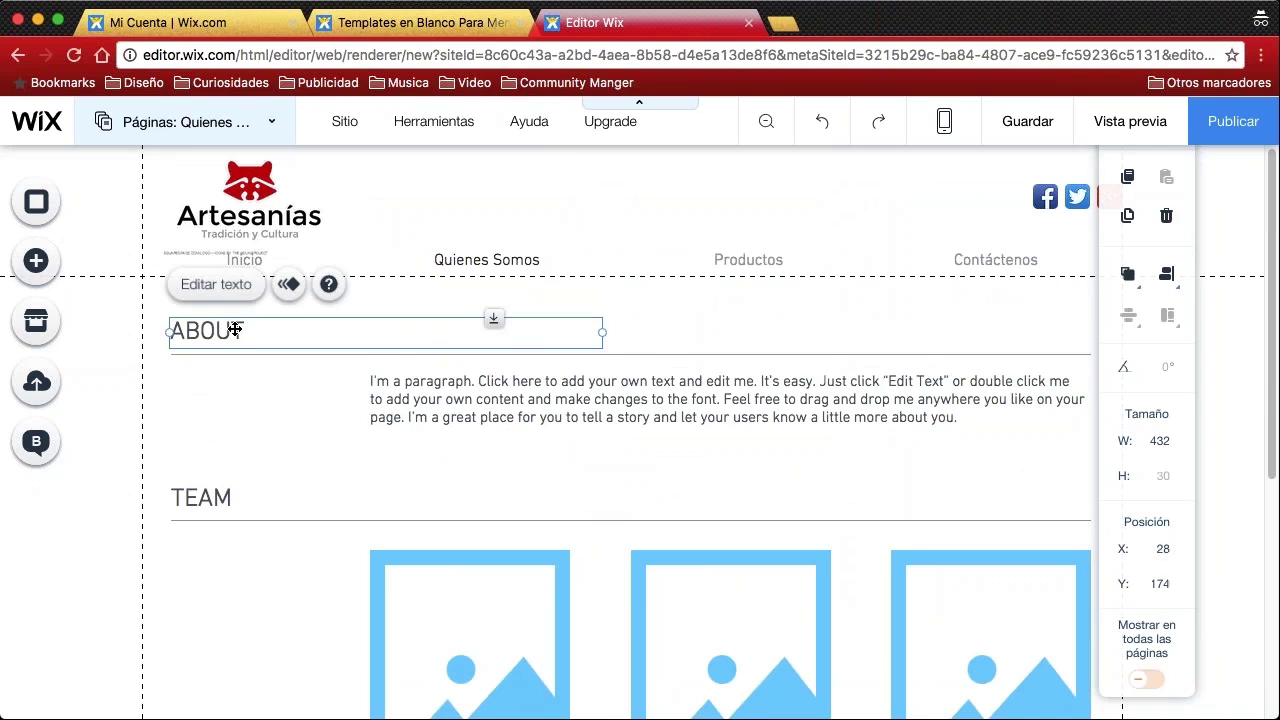
double_click(237, 331)
click(263, 331)
drag(263, 331, 163, 332)
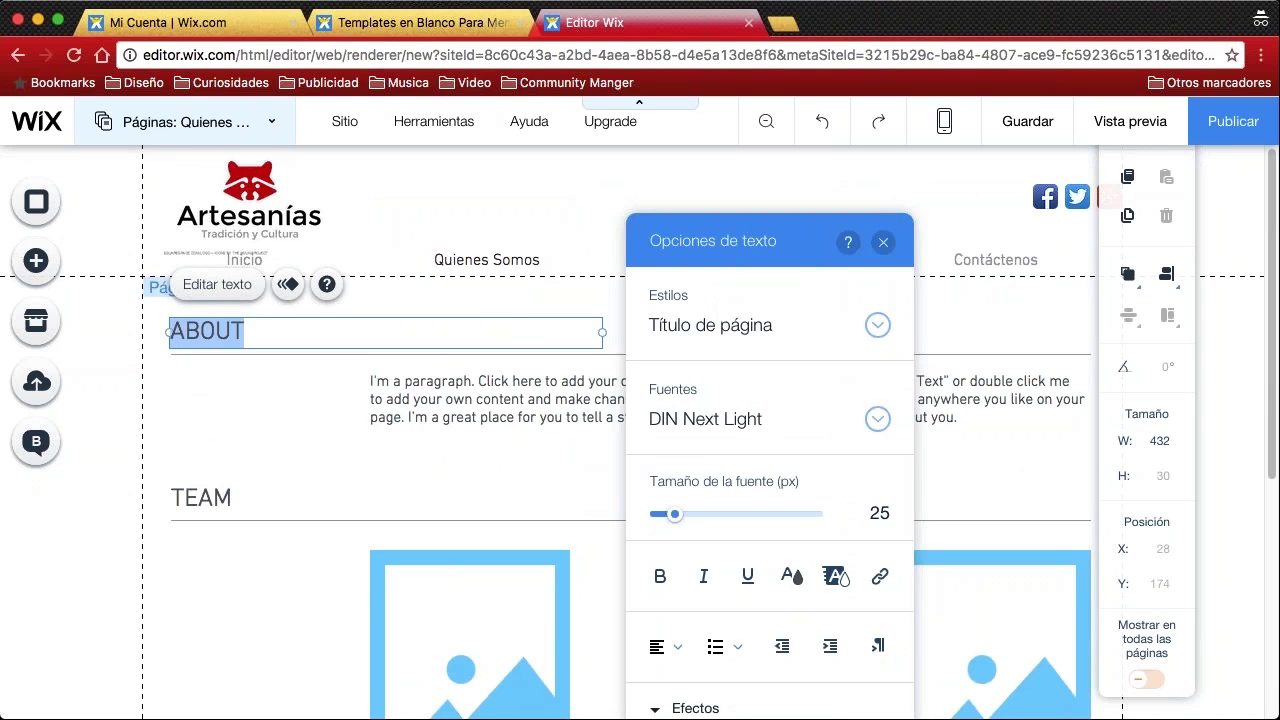
text(Quienes Somos)
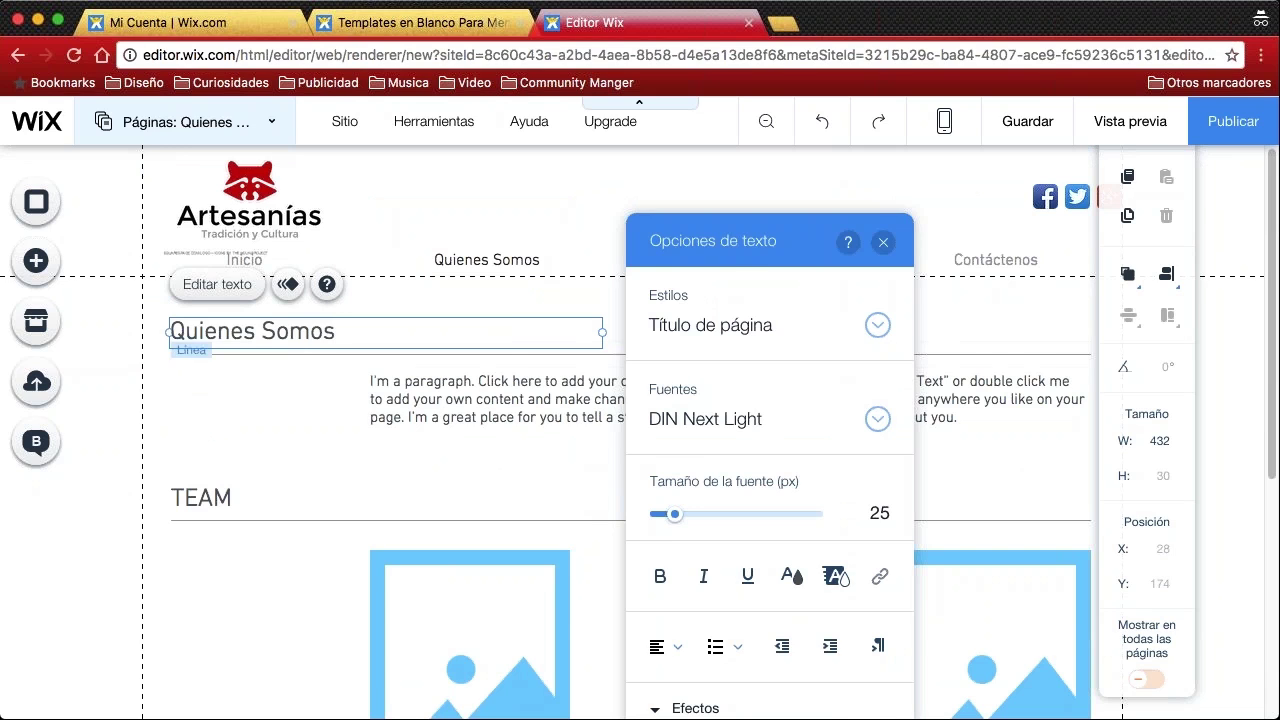
click(440, 414)
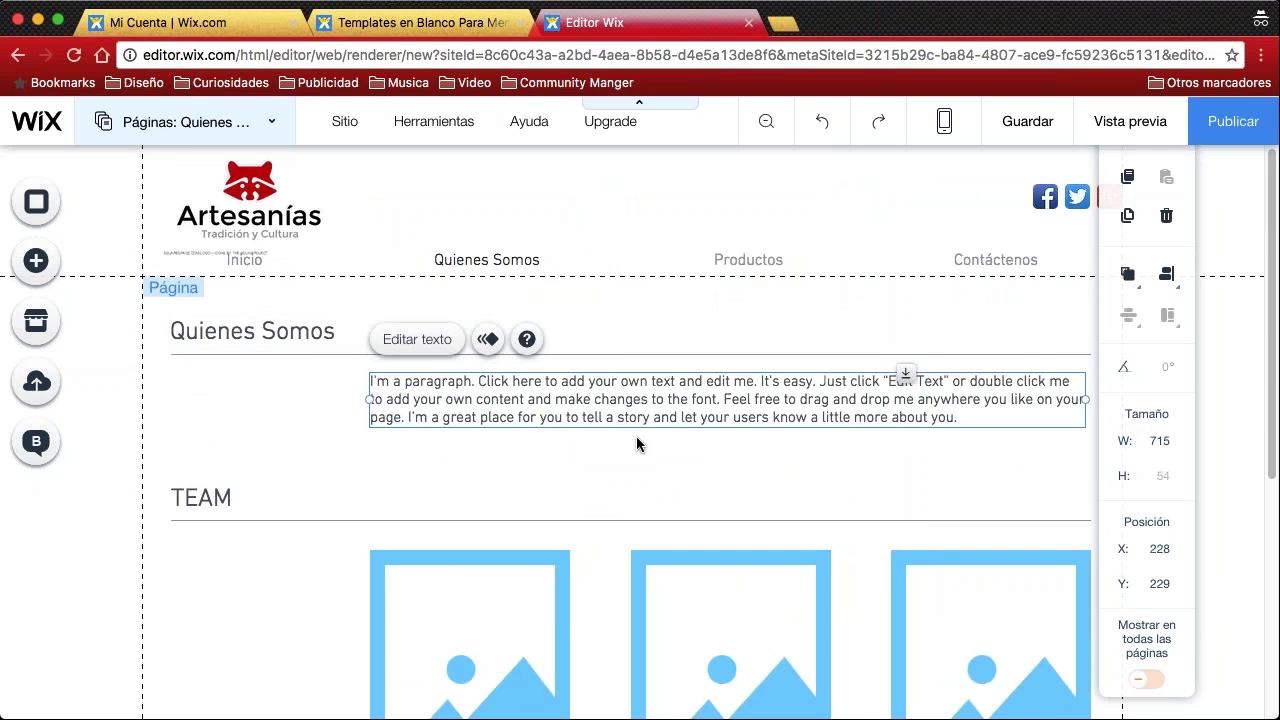
scroll(551, 417, down, 2)
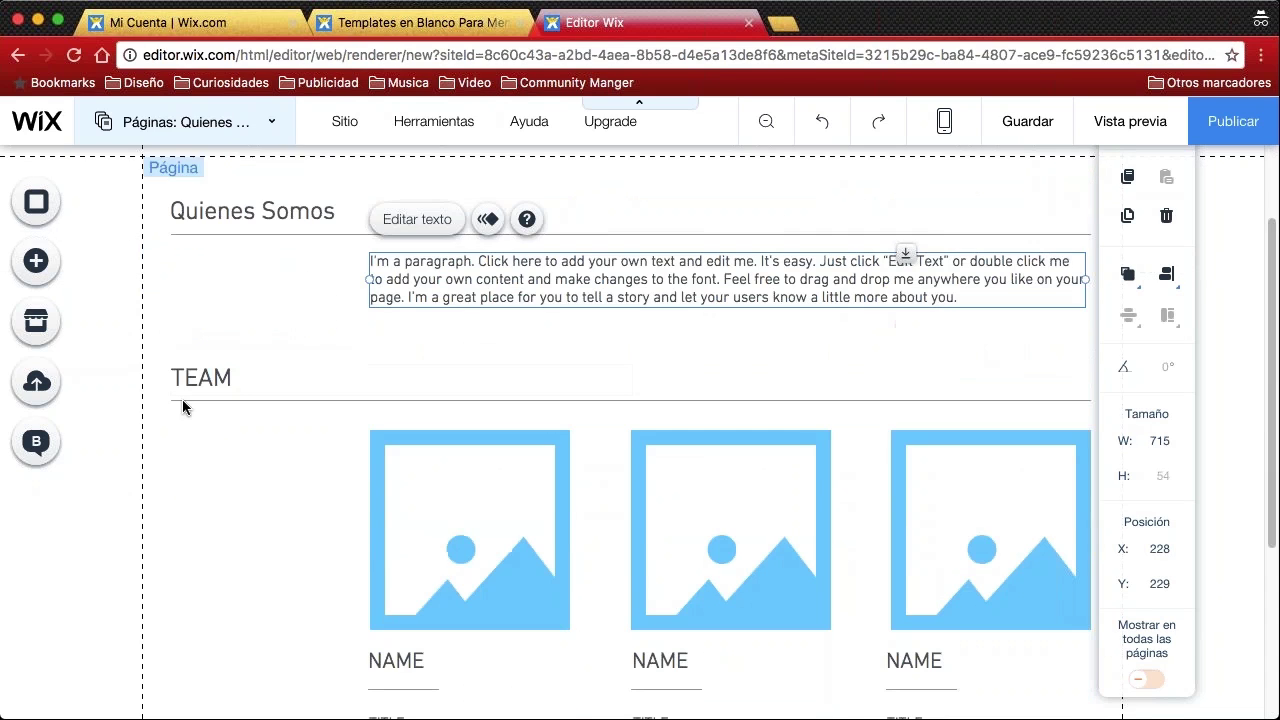
scroll(183, 400, down, 2)
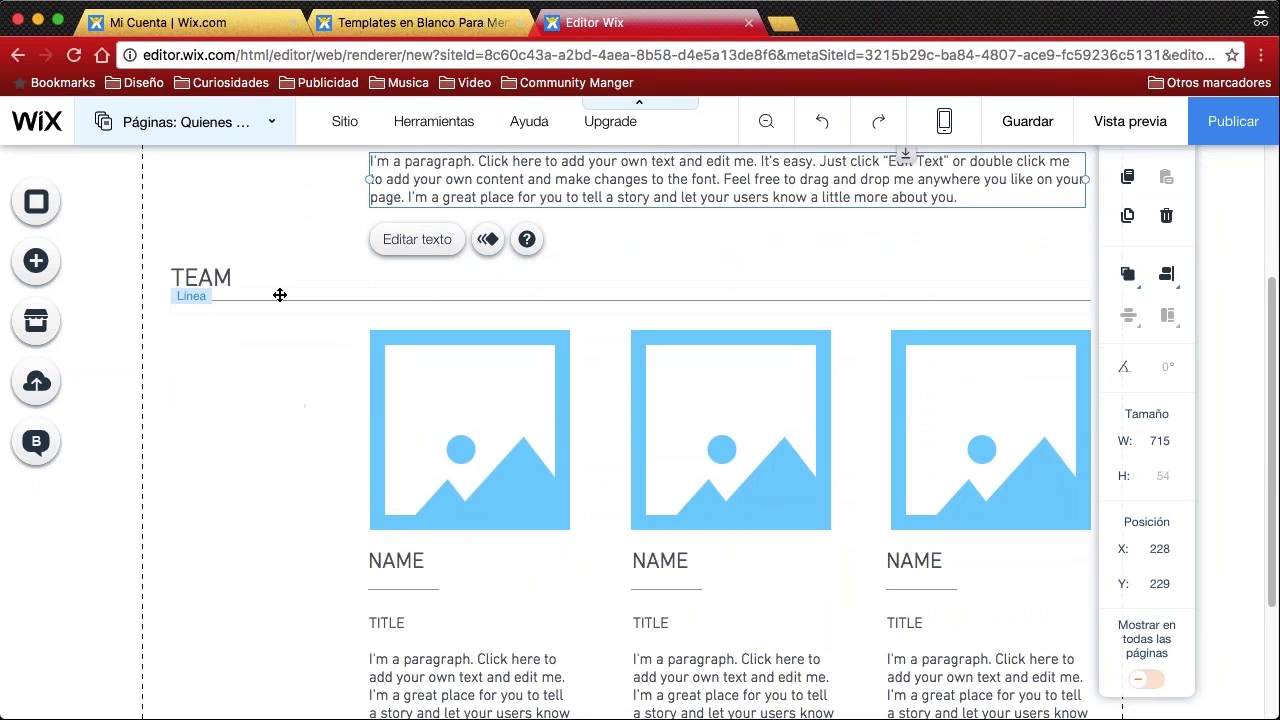
scroll(251, 283, up, 1)
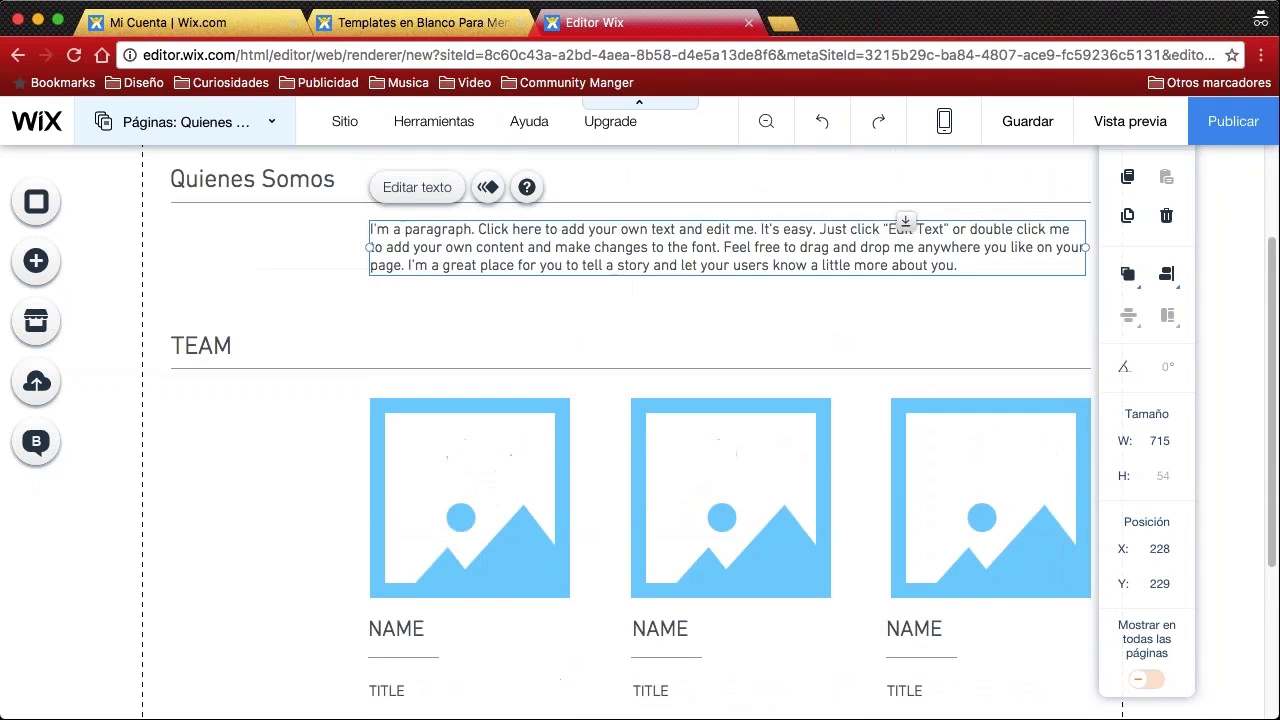
Rename the TEAM heading to 'Servicios'
click(222, 345)
double_click(222, 345)
click(238, 347)
drag(238, 347, 168, 347)
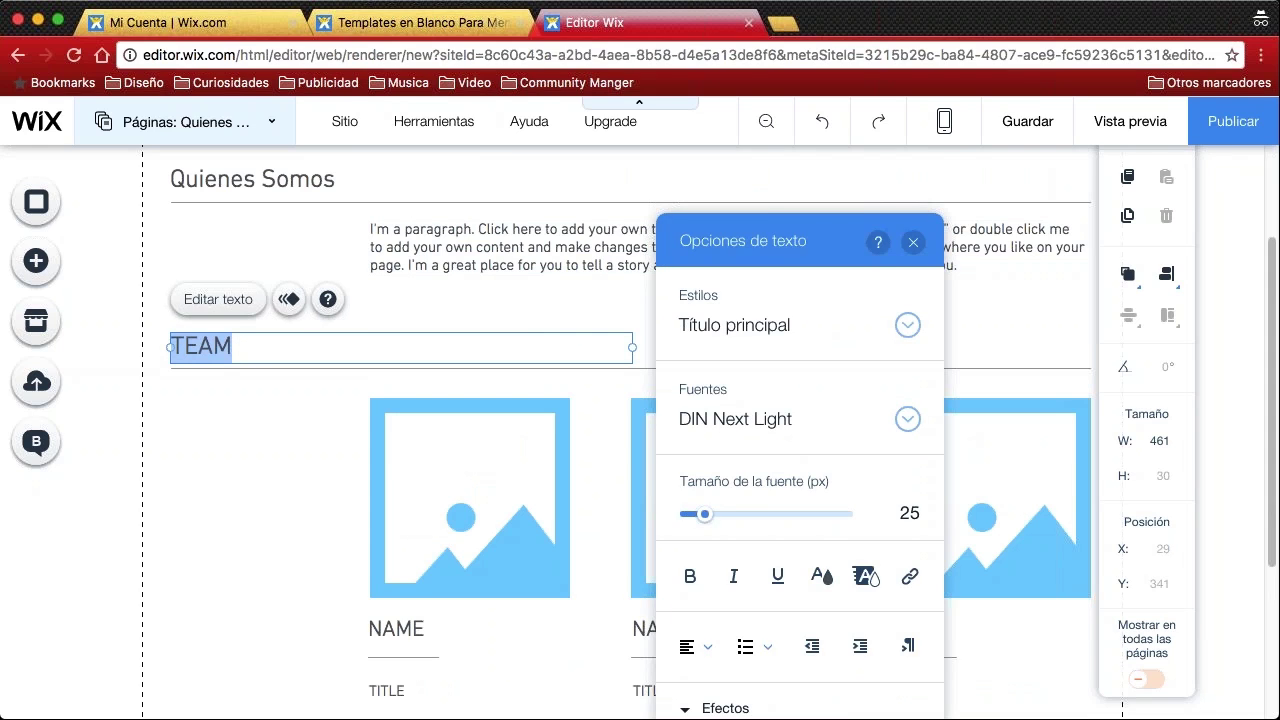
text(Servicios)
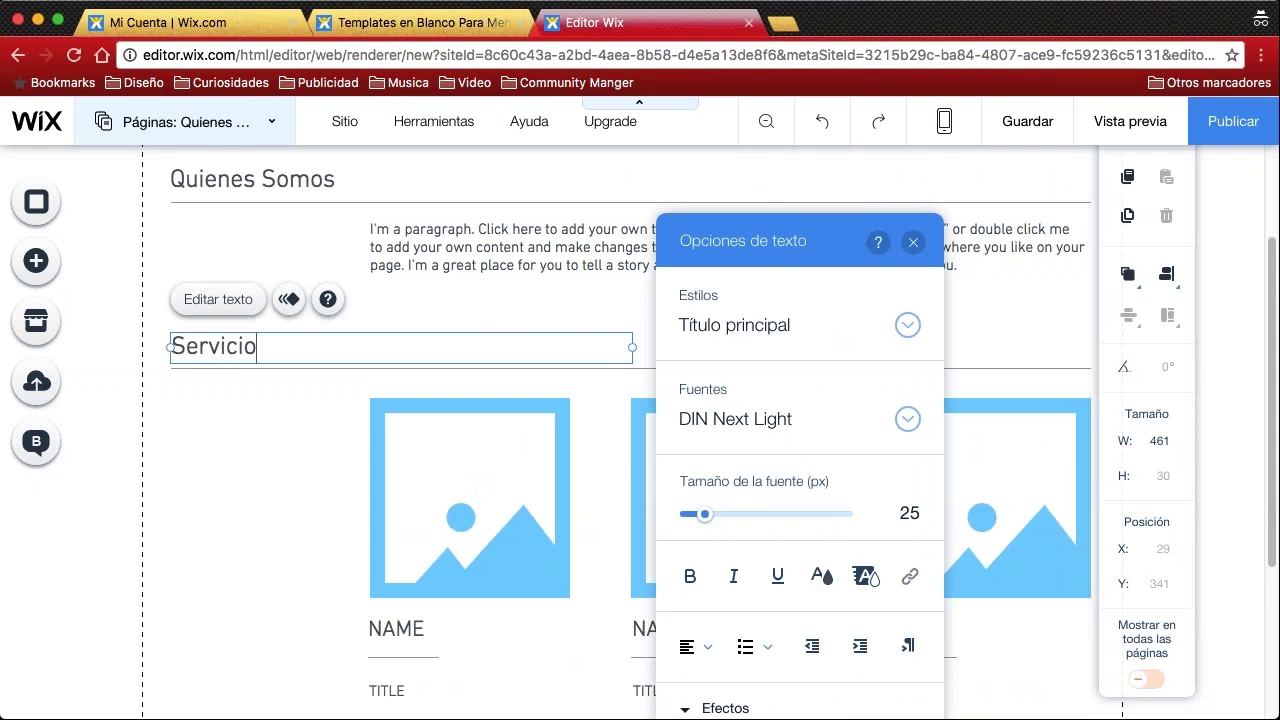
click(269, 438)
scroll(269, 438, down, 3)
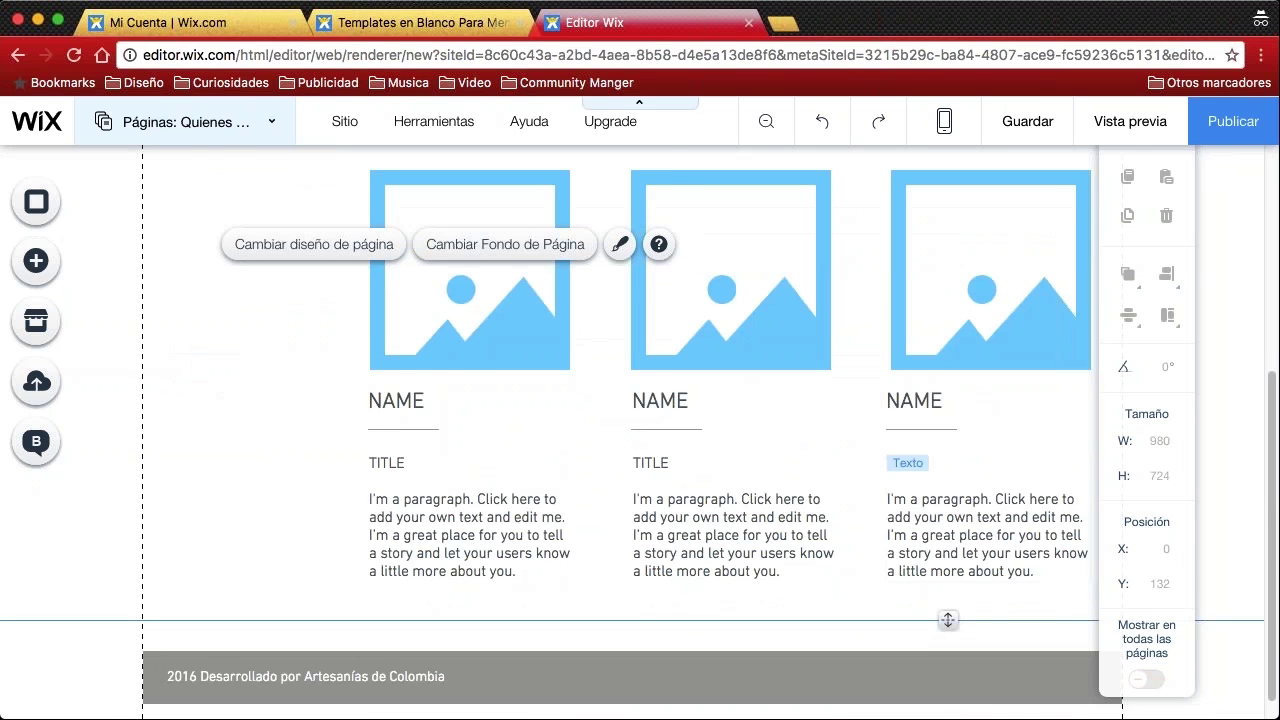
scroll(900, 470, up, 1)
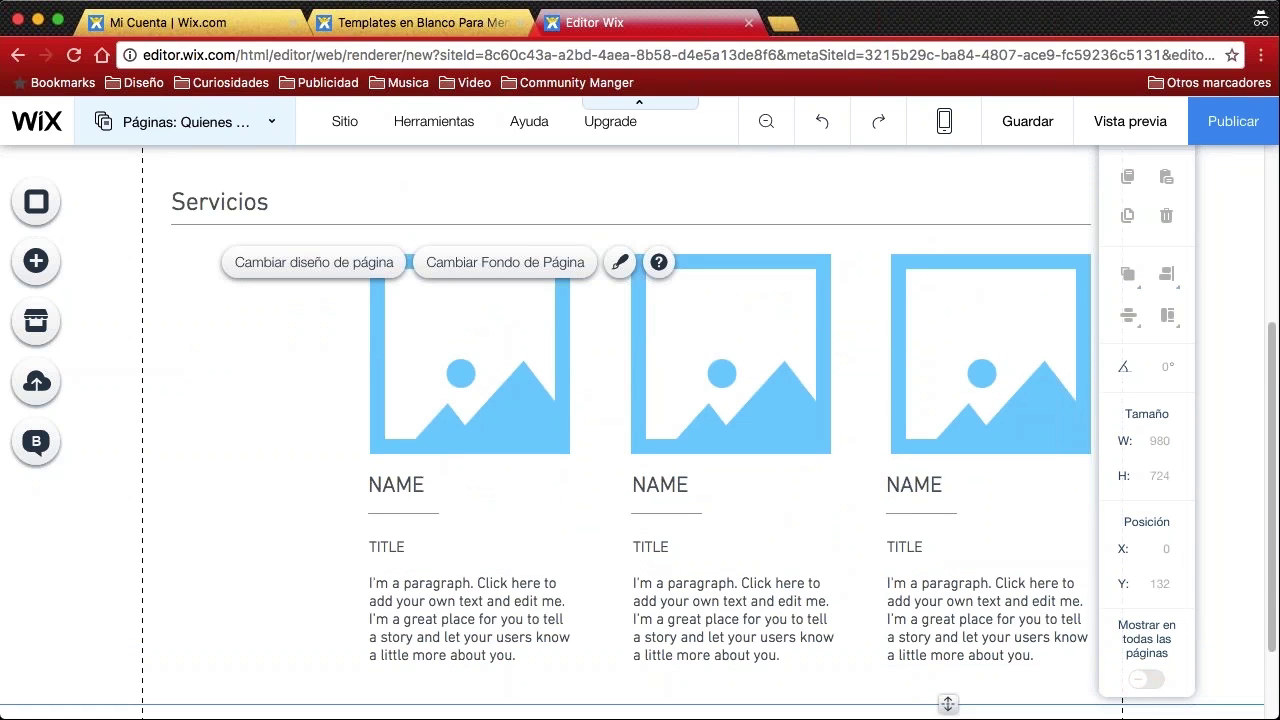
scroll(486, 383, up, 2)
scroll(486, 383, down, 3)
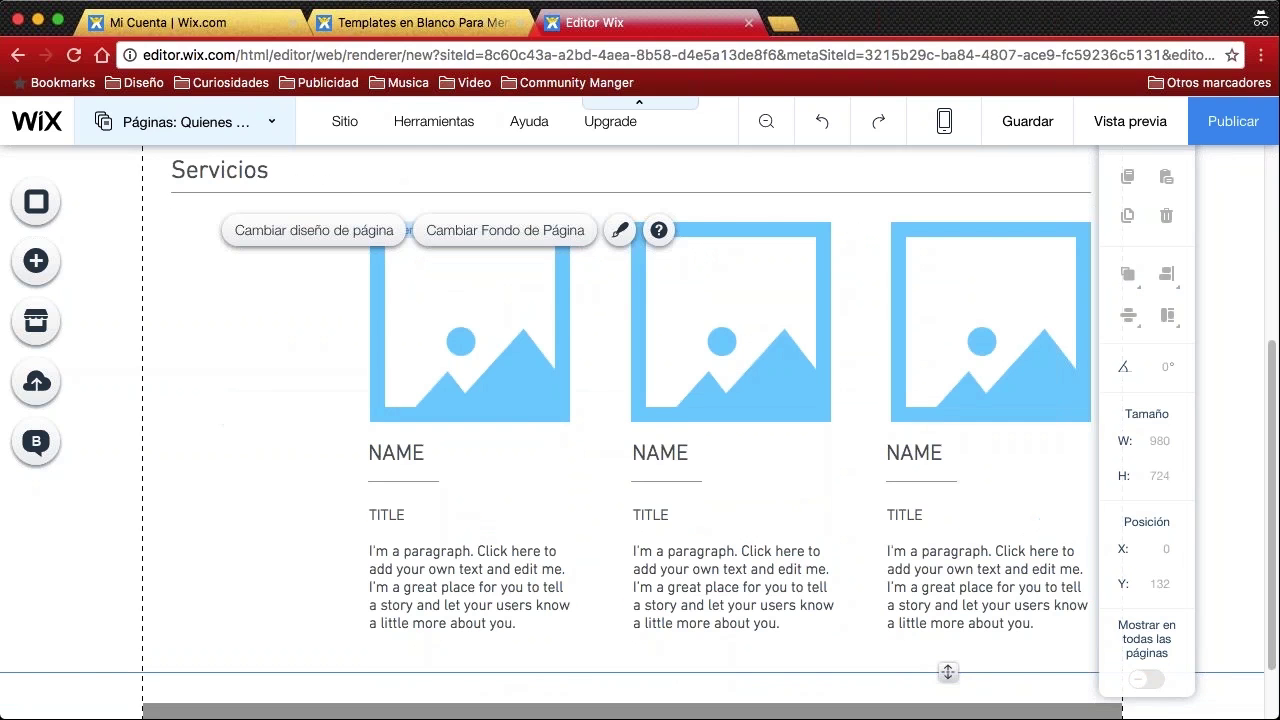
Replace the first Servicios placeholder with the colourful woven Texto 1.jpg craft photo from Mis Imágenes
click(486, 383)
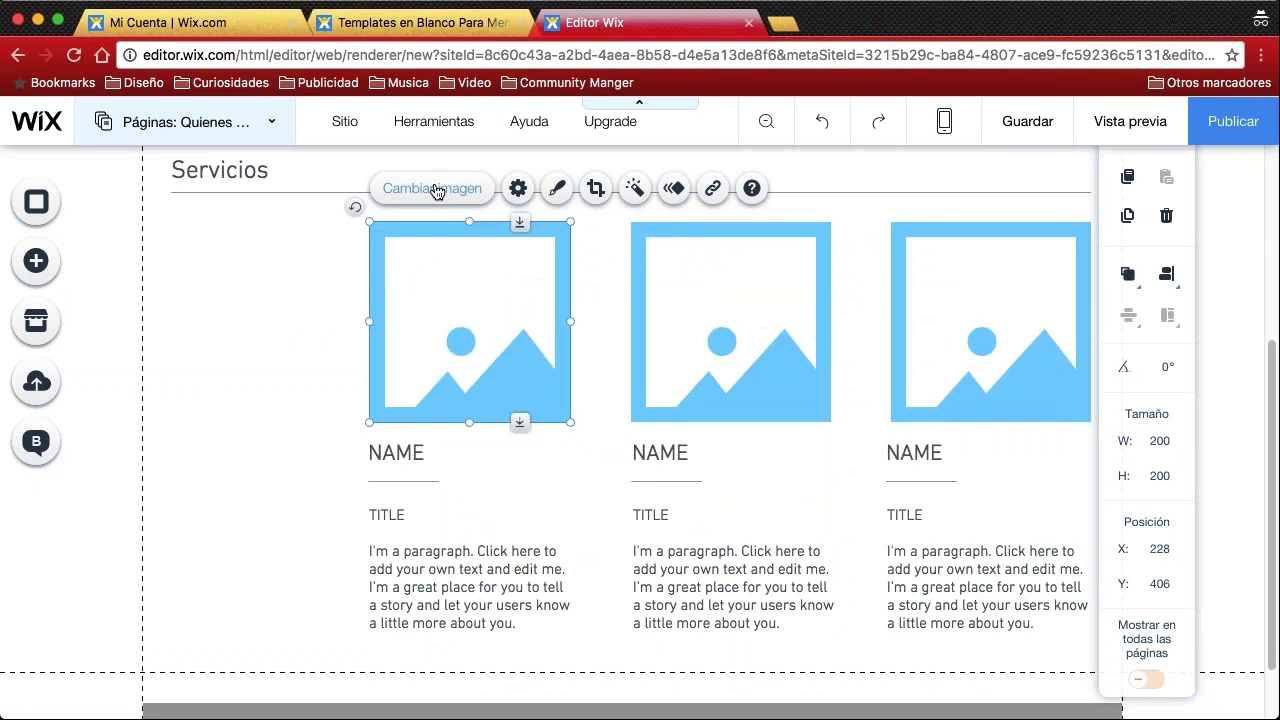
click(434, 189)
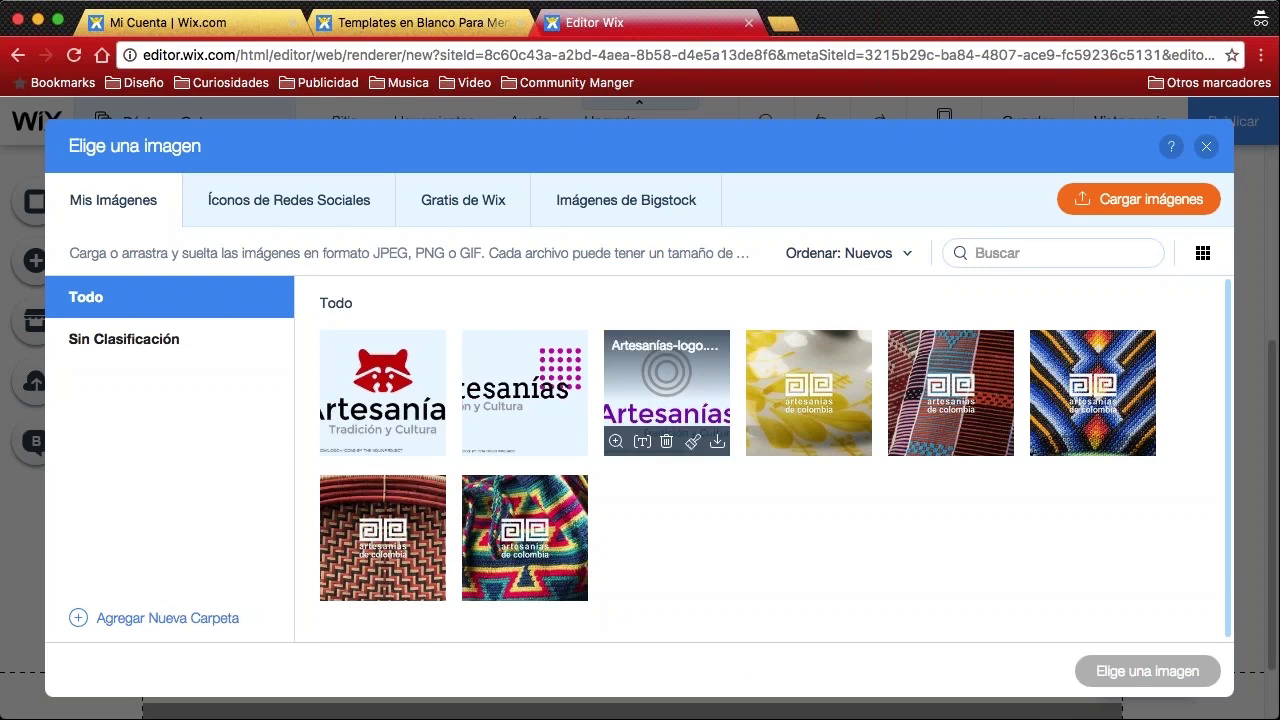
click(1093, 392)
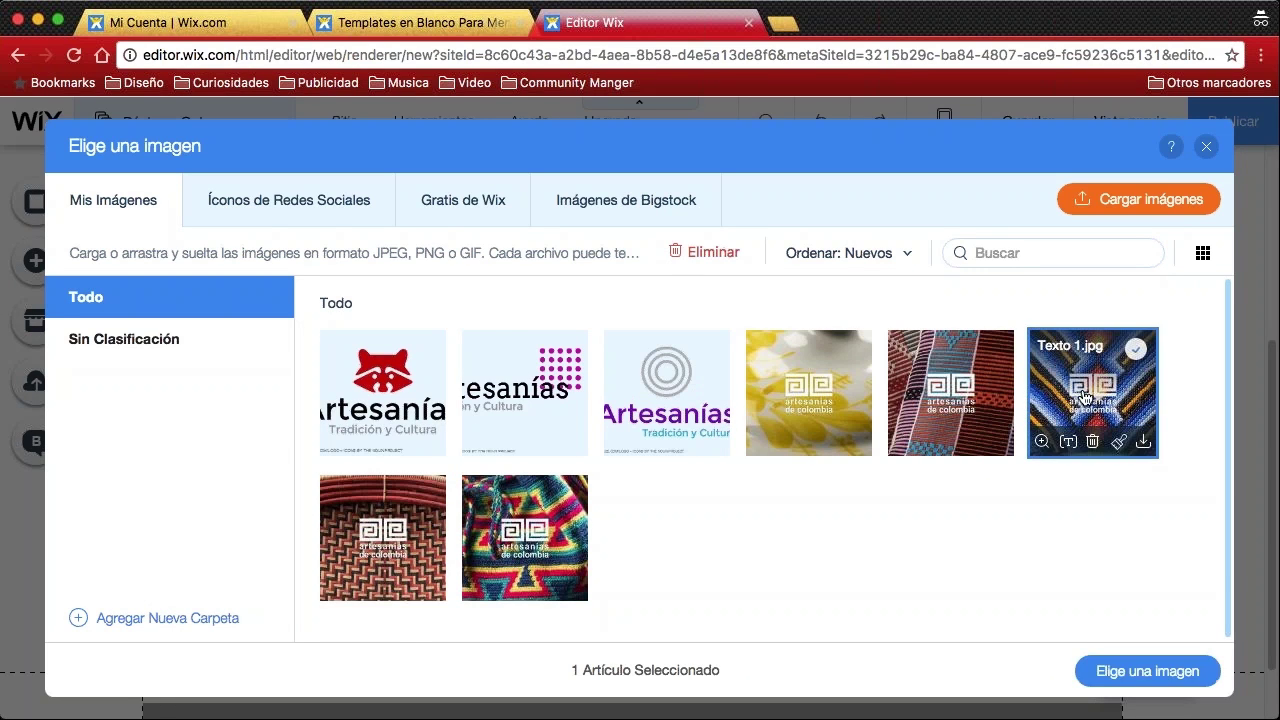
click(1147, 671)
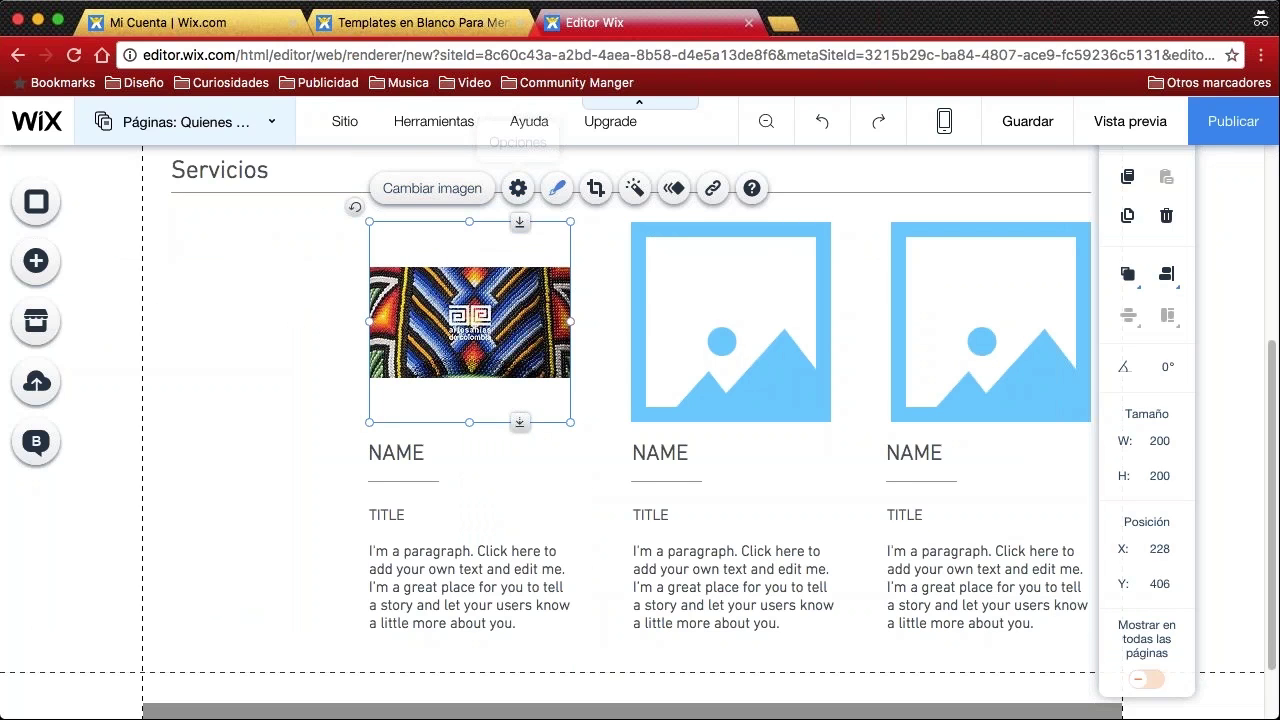
Look through the first photo's settings and resize options, then reselect the photo
click(518, 188)
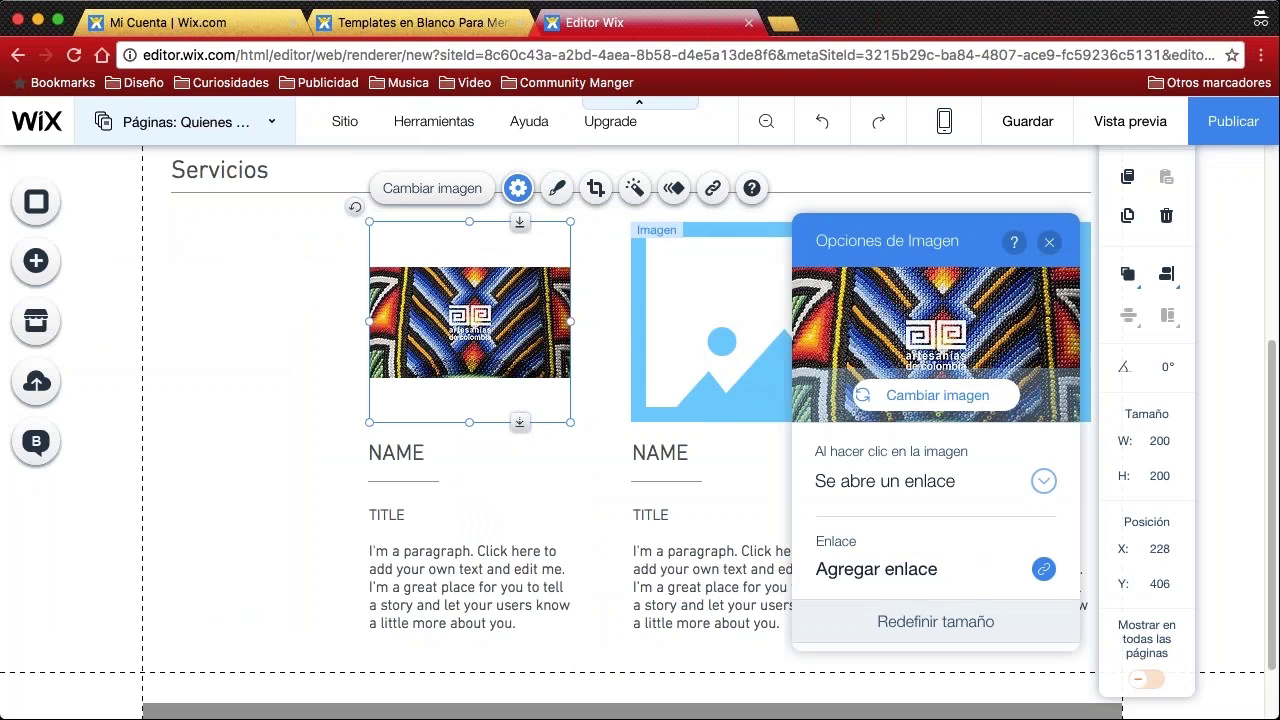
scroll(876, 560, down, 1)
scroll(936, 450, down, 5)
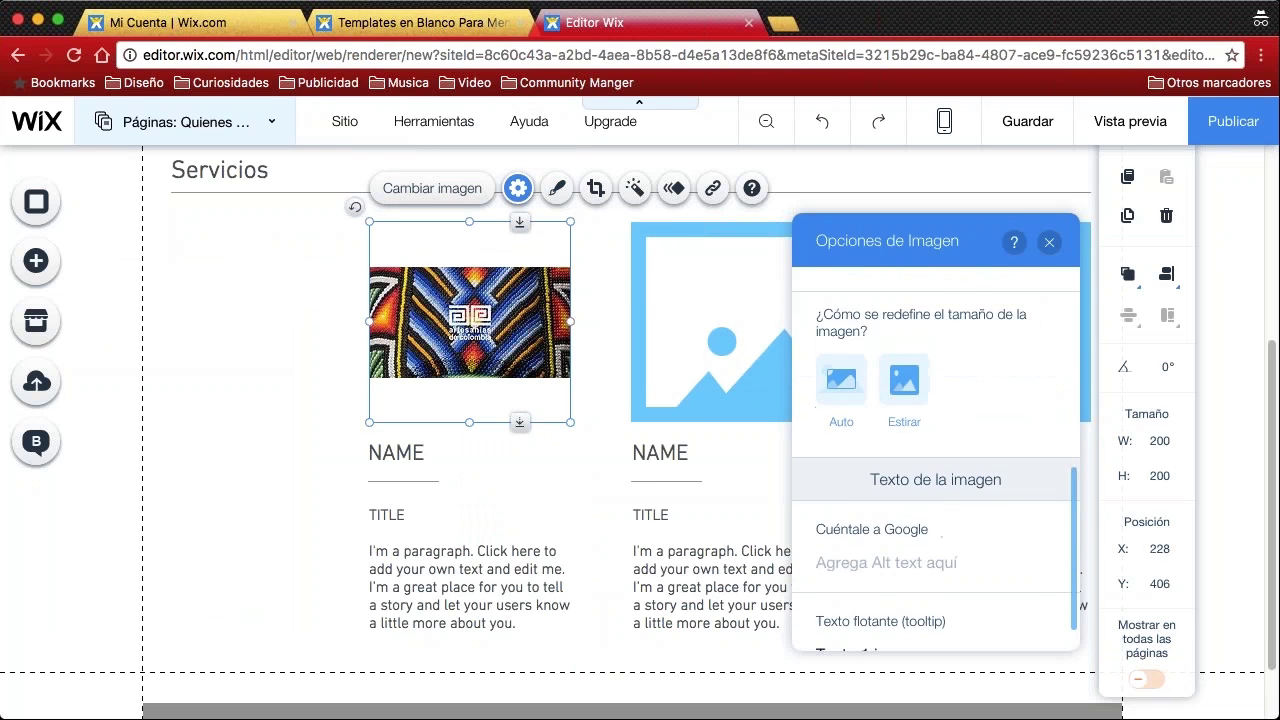
scroll(936, 450, up, 1)
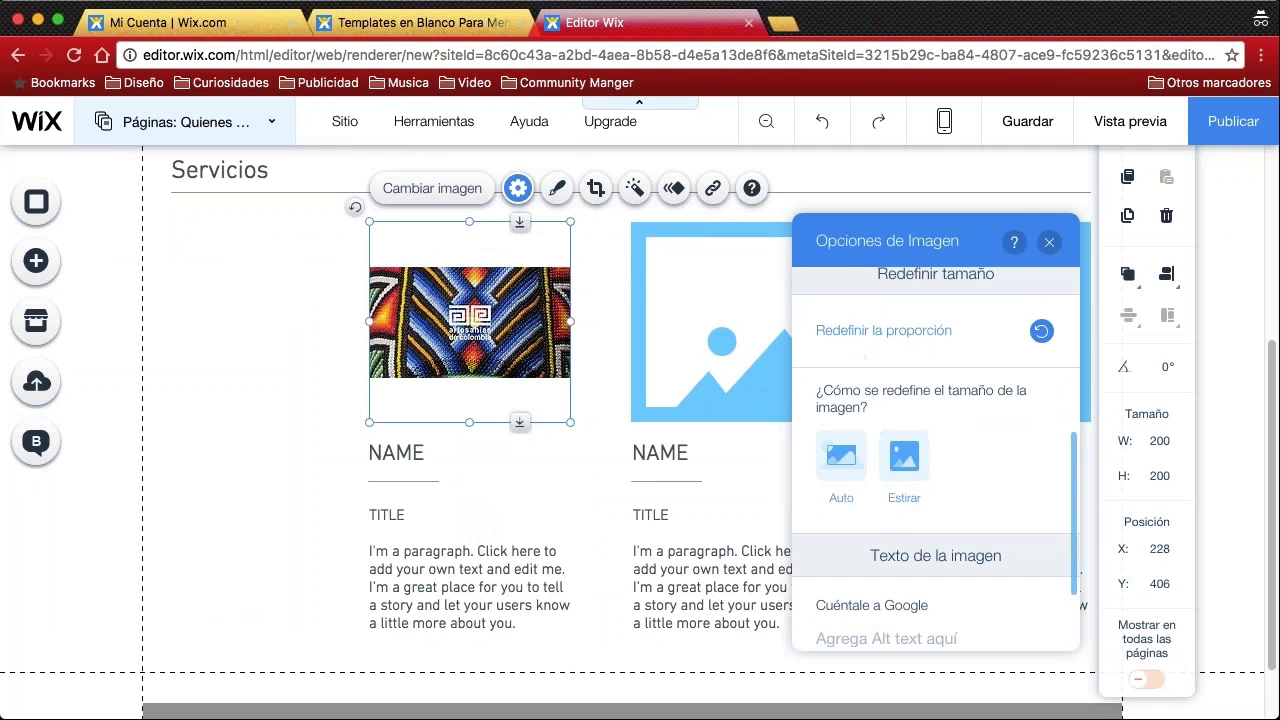
click(1049, 242)
click(251, 355)
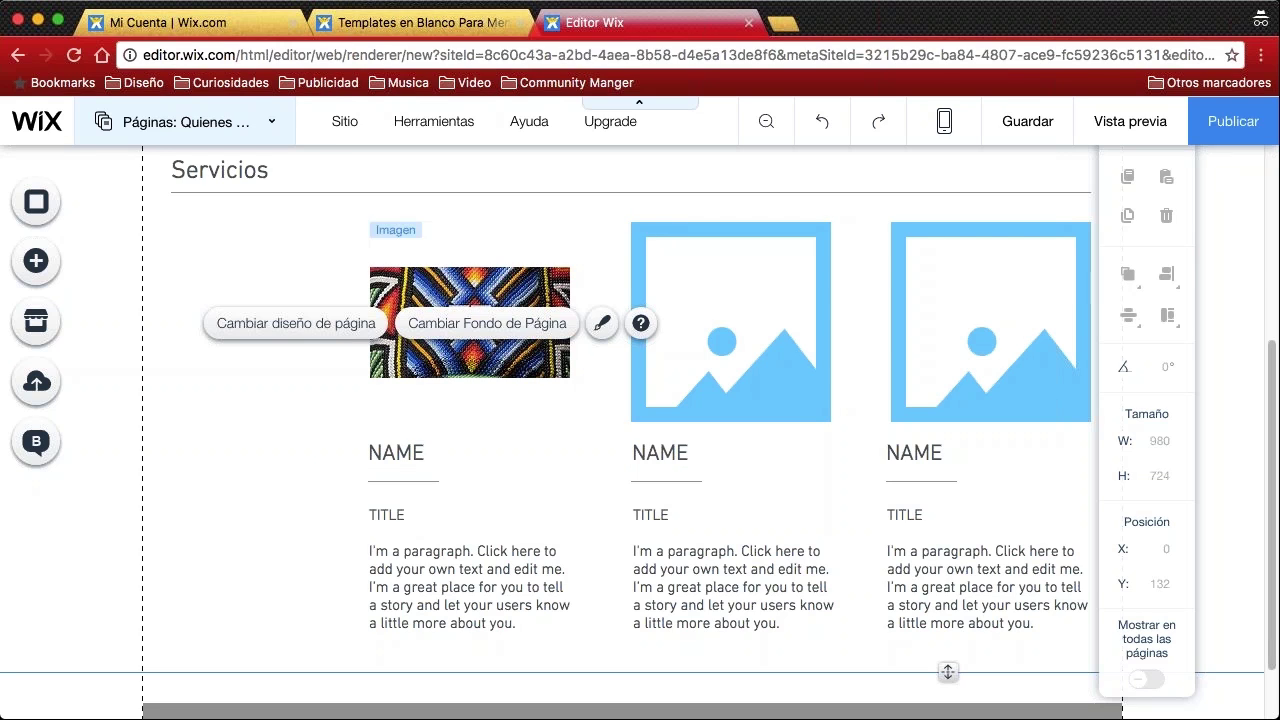
click(286, 379)
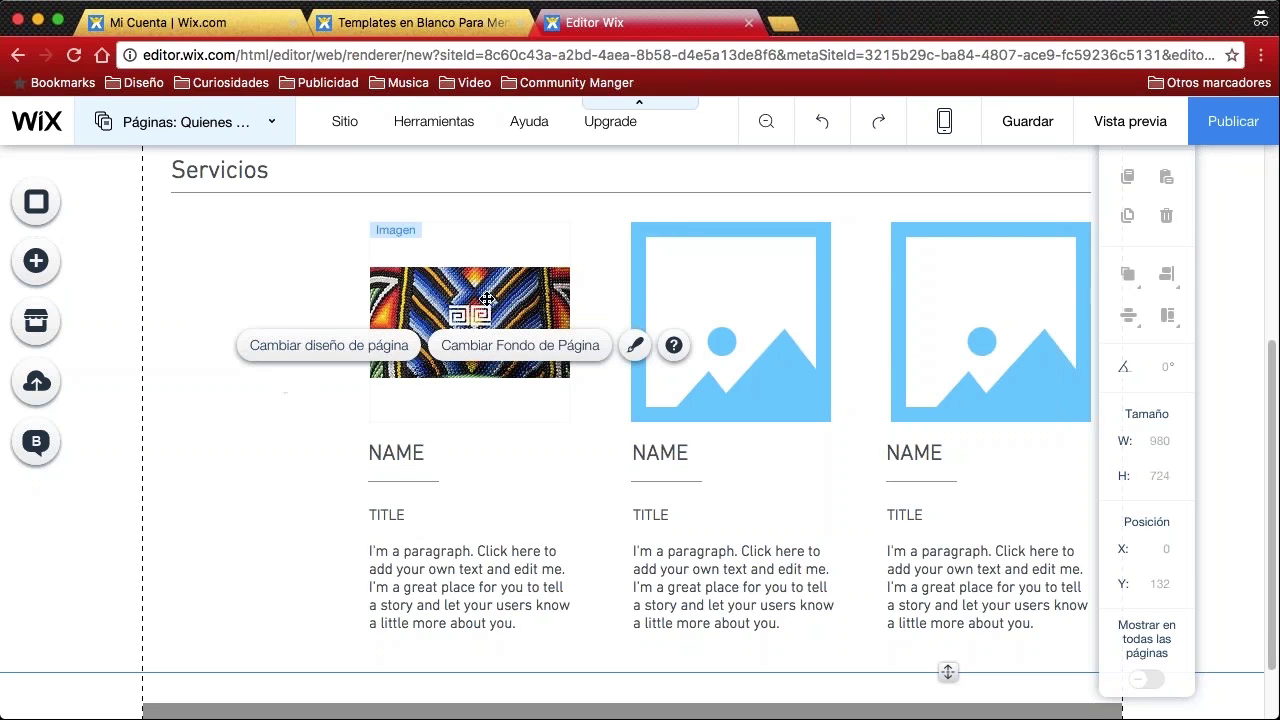
click(410, 360)
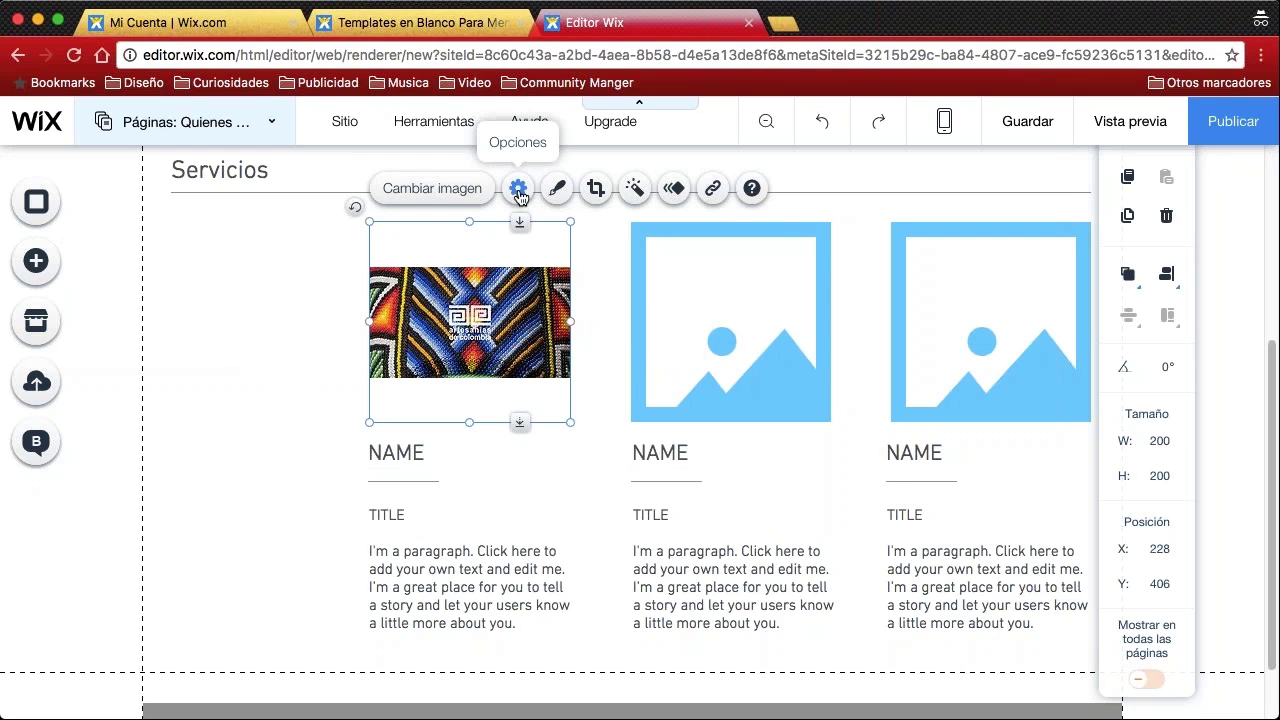
Set the first photo's sizing to Auto, after trying Estirar, so it fills its square frame
click(518, 190)
scroll(970, 400, down, 2)
scroll(976, 436, down, 6)
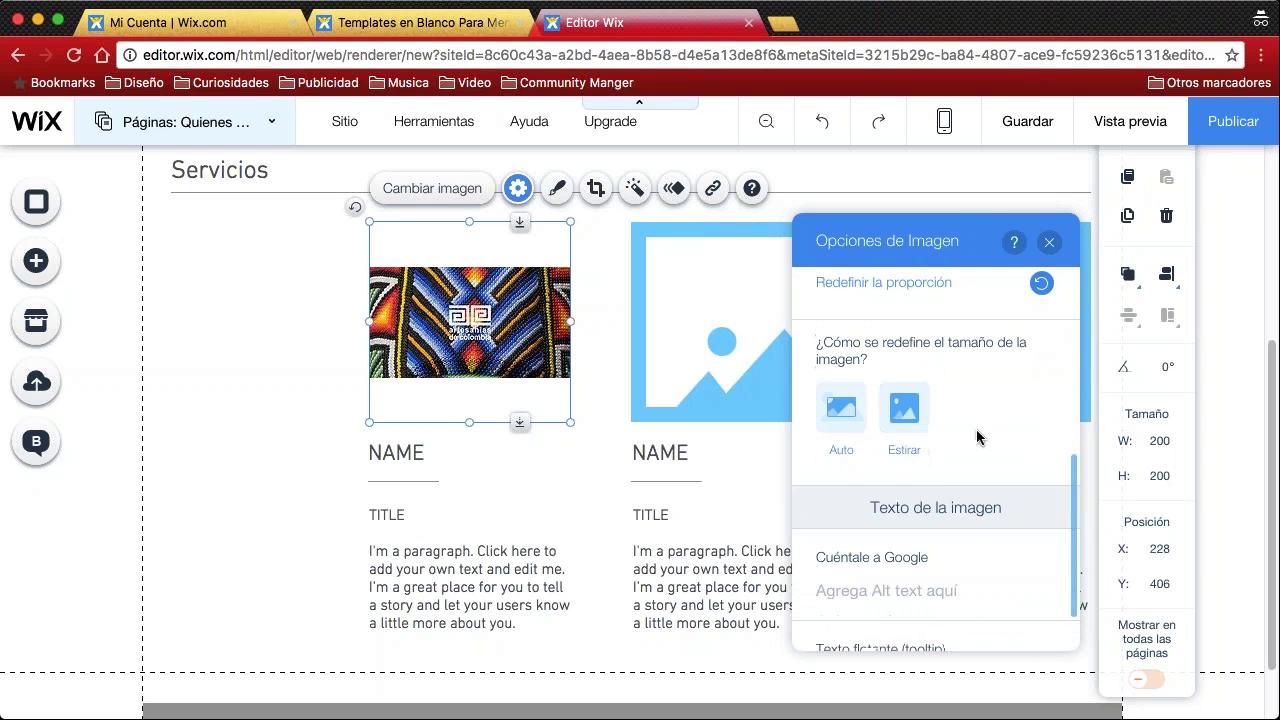
click(897, 412)
click(841, 414)
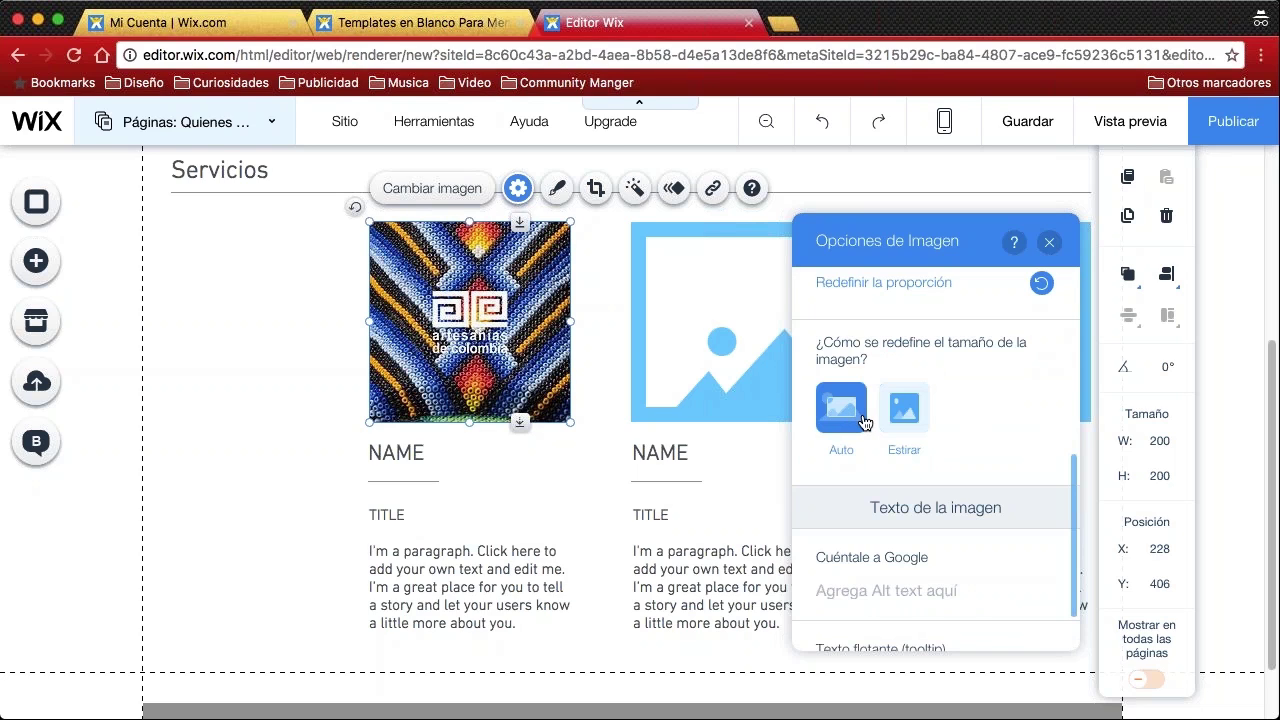
click(1049, 242)
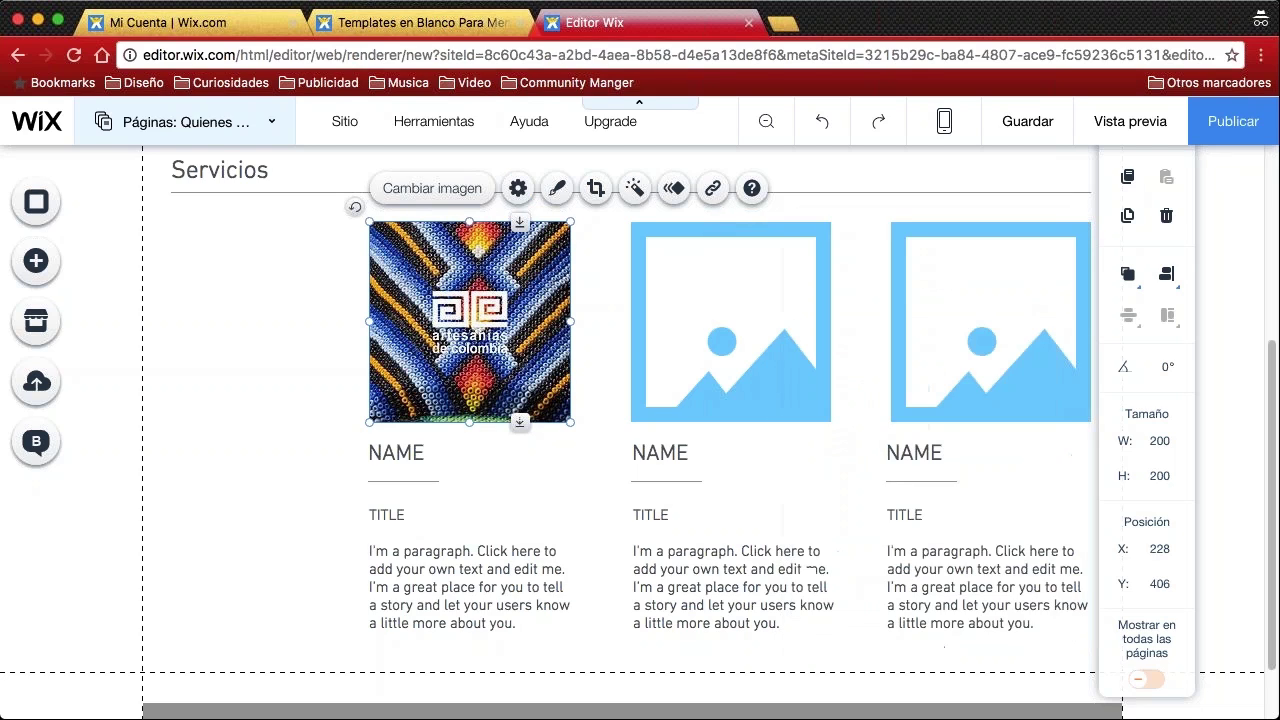
click(720, 322)
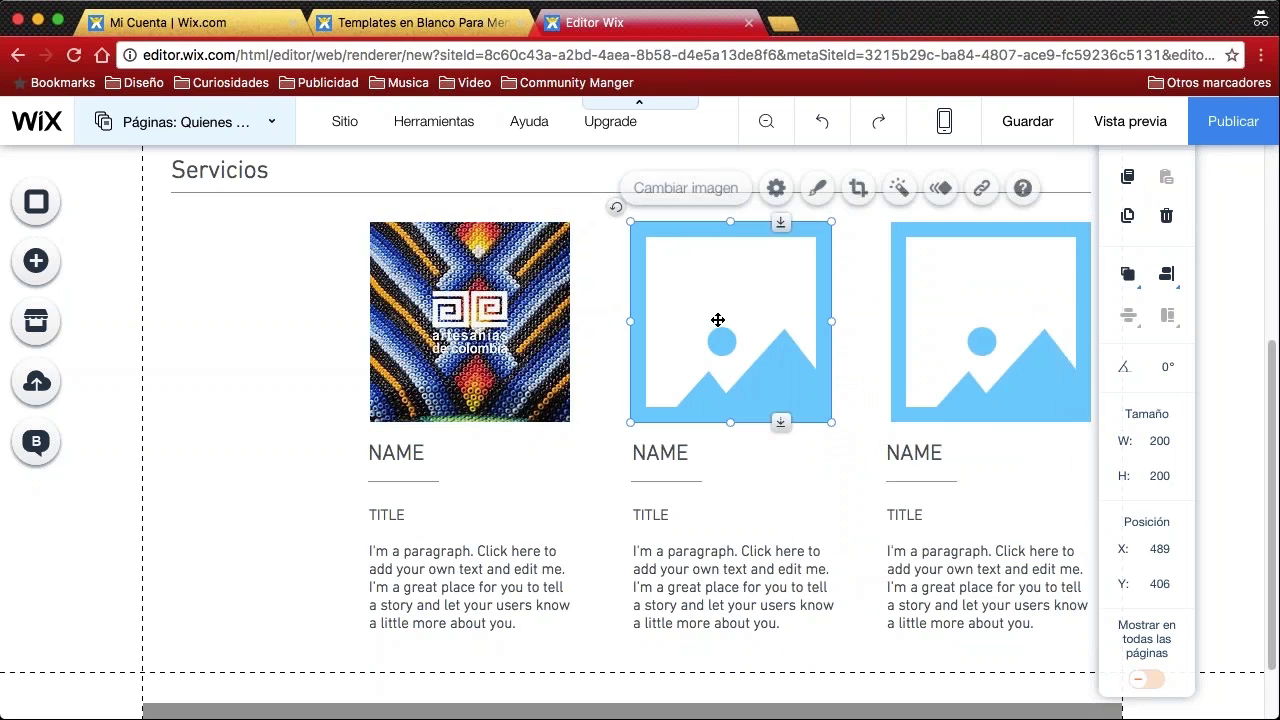
Put the red woven basket photo in the second card and texto 3.jpg in the third
click(692, 190)
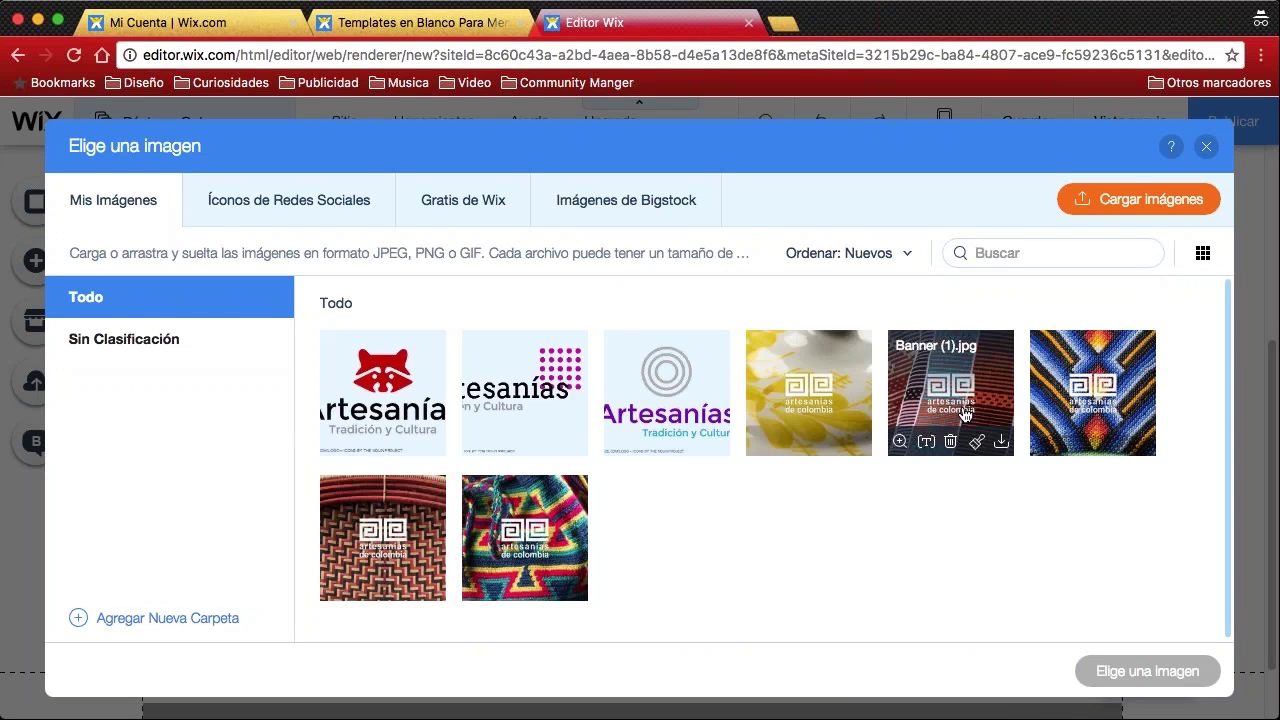
click(378, 531)
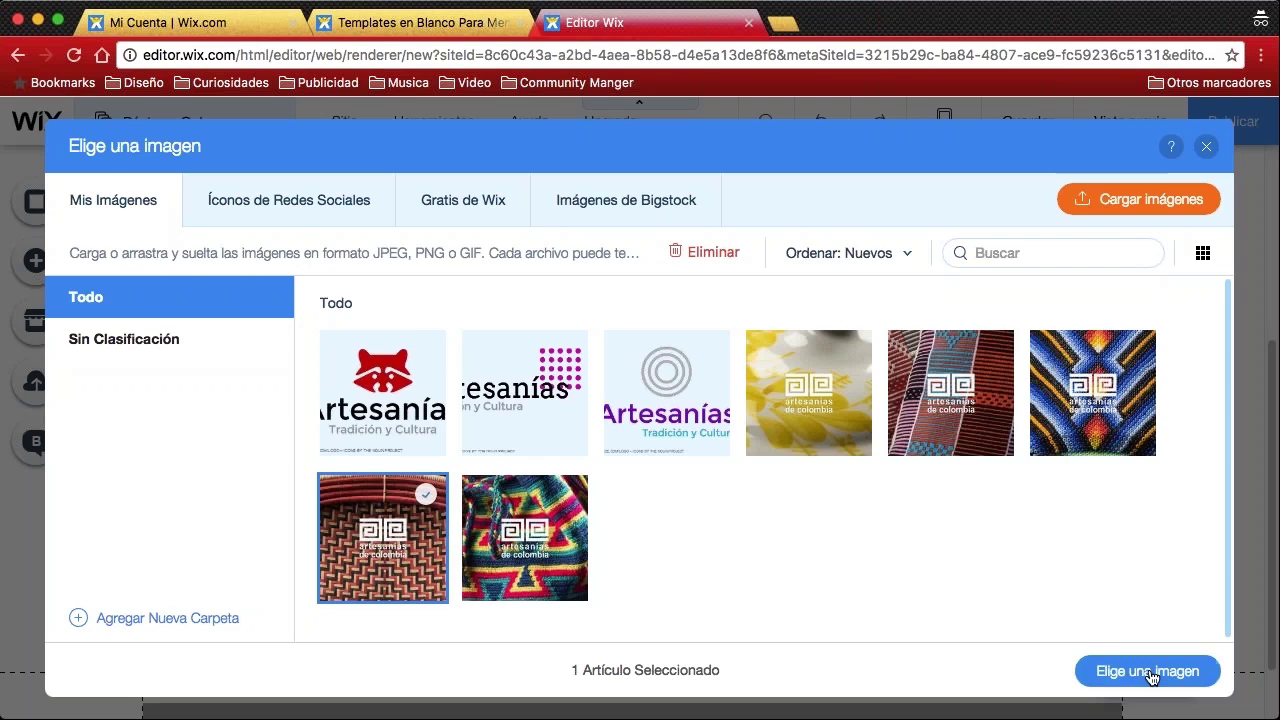
click(1143, 671)
click(978, 320)
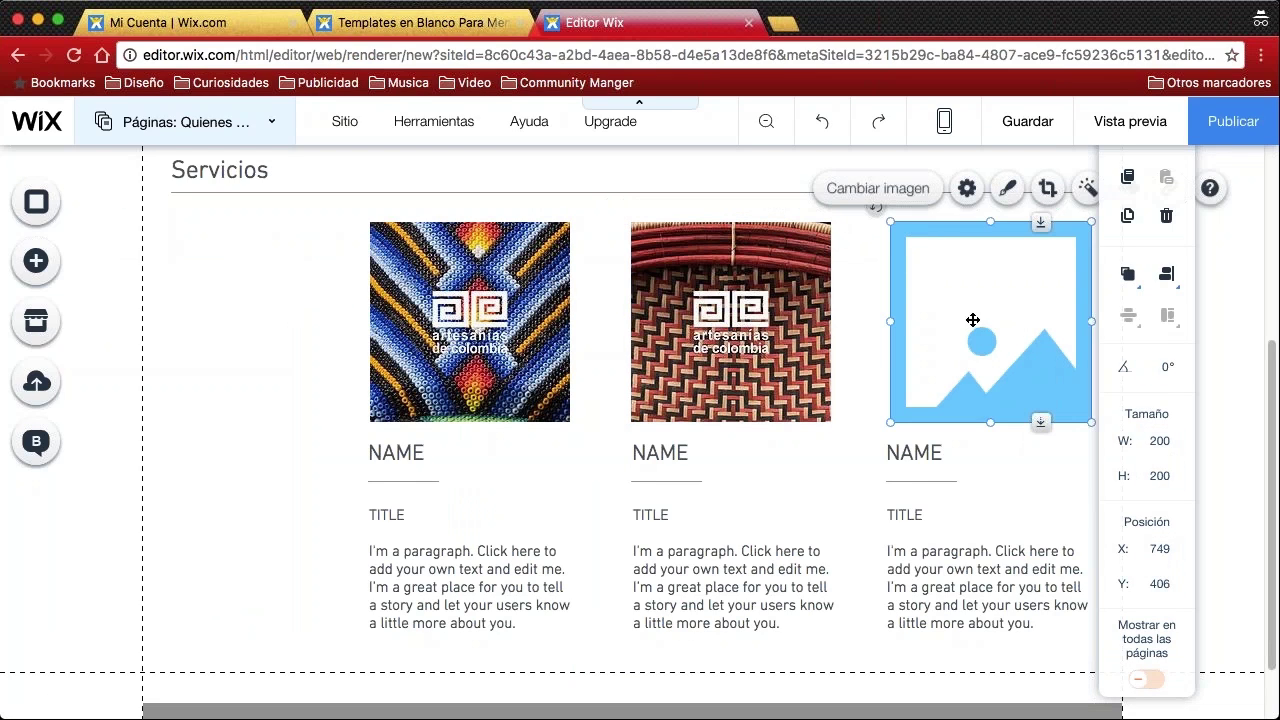
click(897, 189)
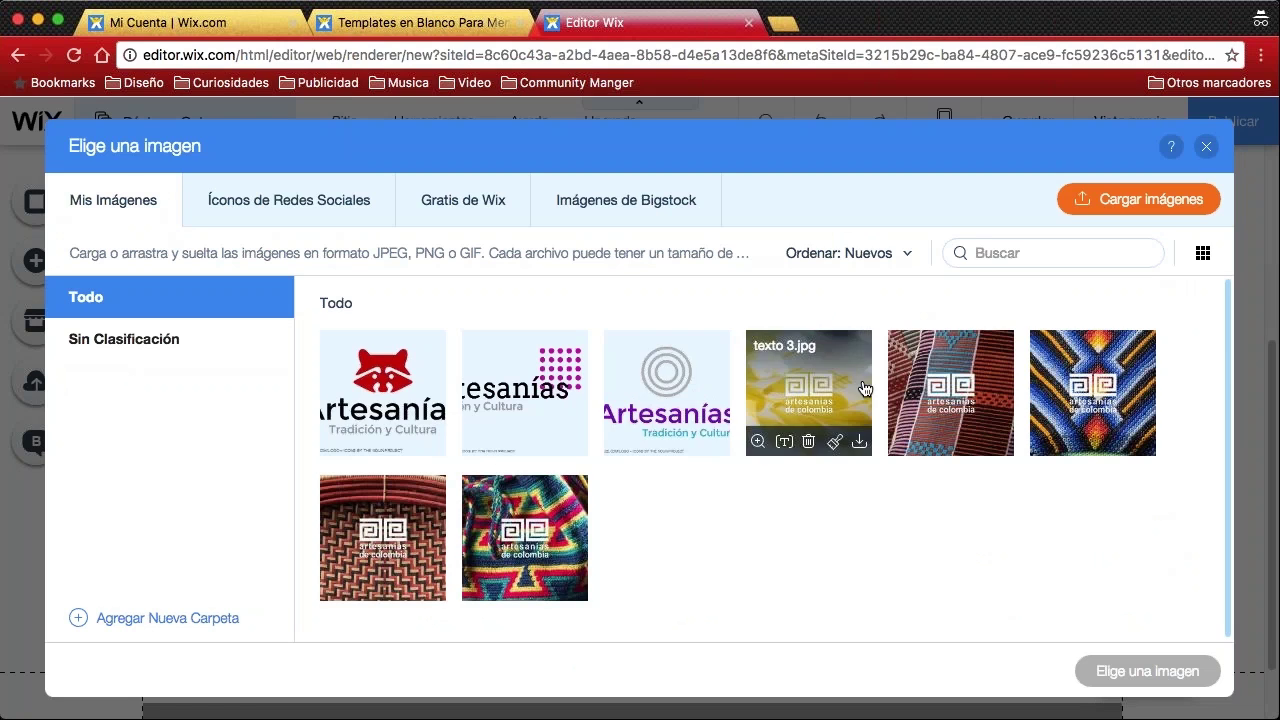
click(805, 385)
click(1147, 671)
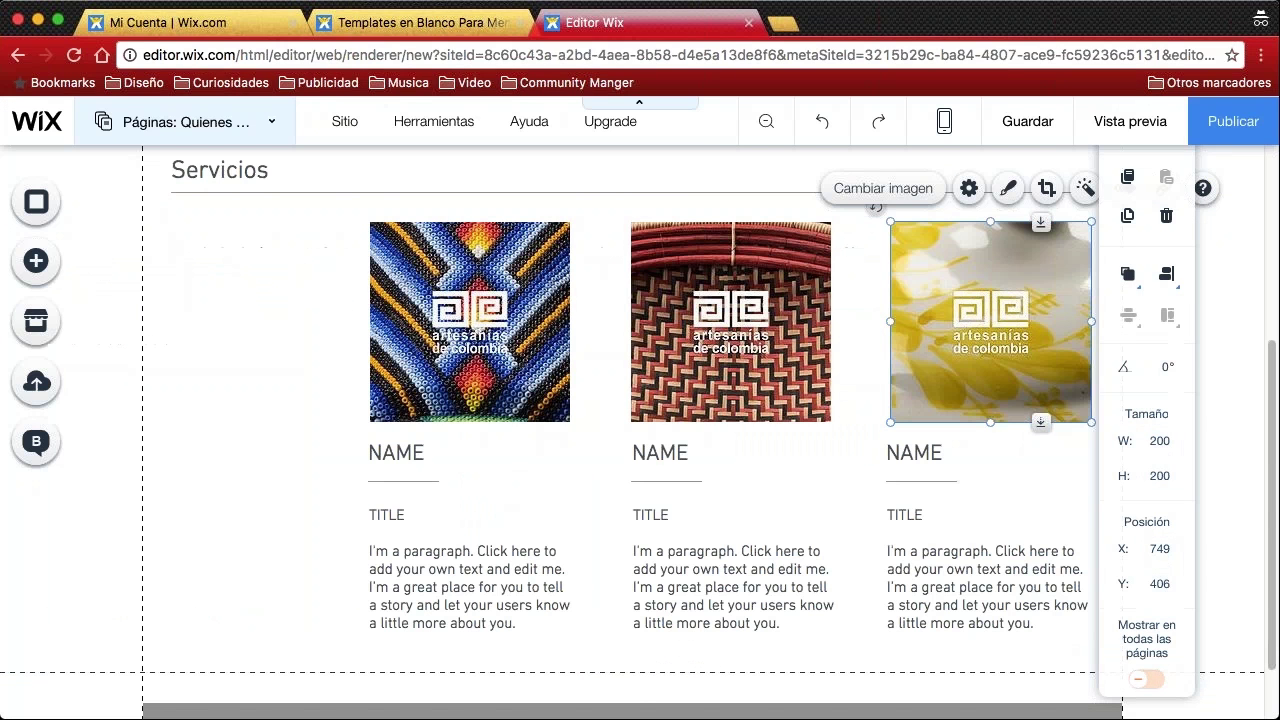
click(850, 335)
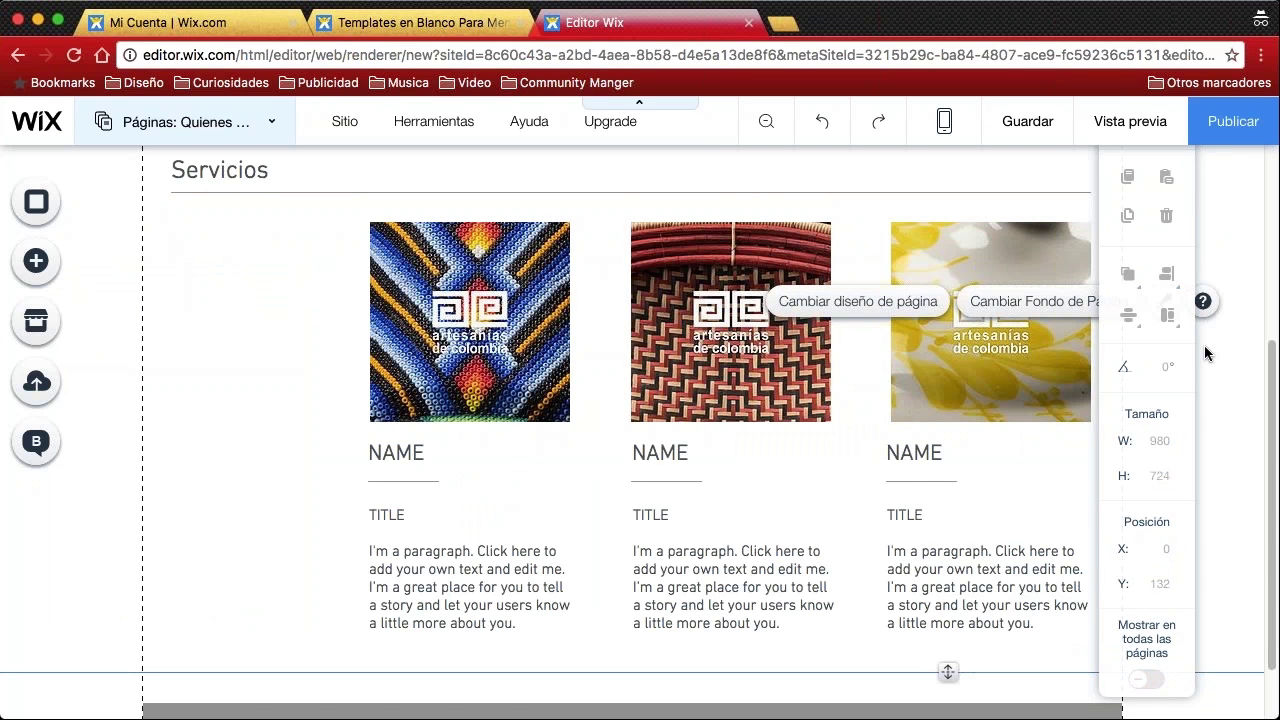
scroll(852, 409, down, 1)
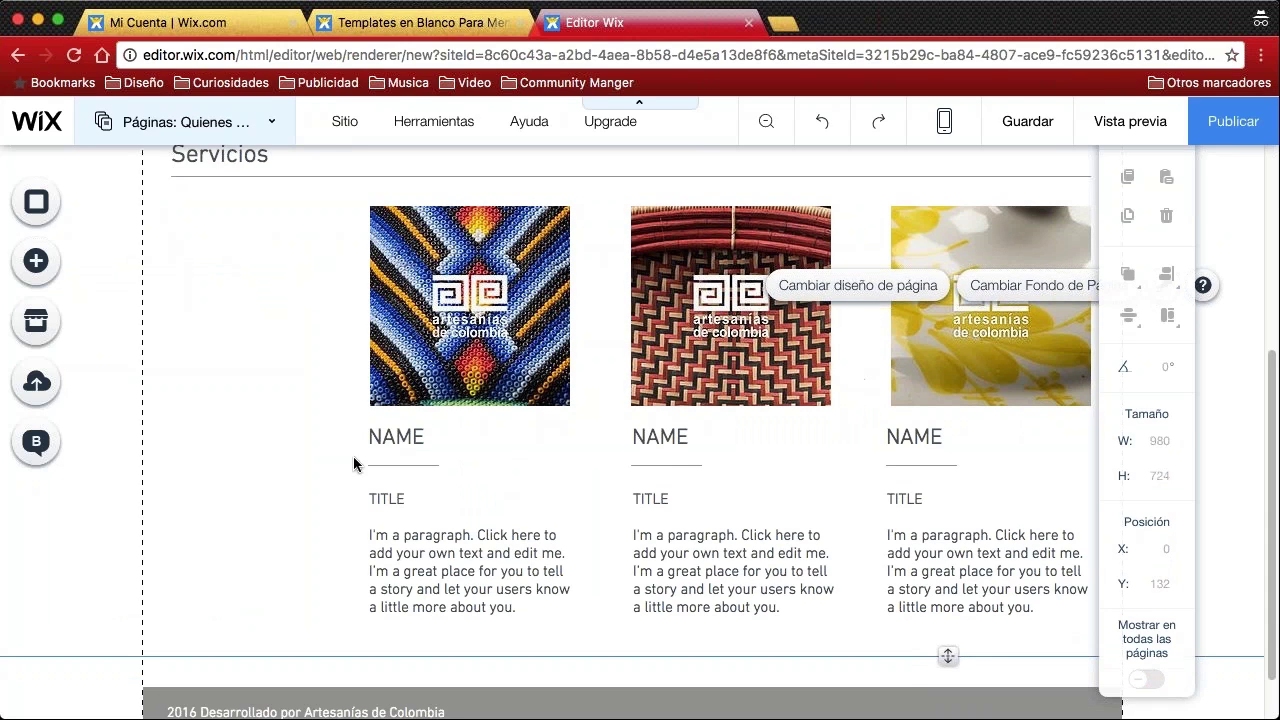
Rename the first Servicios NAME heading to 'Texto 1'
click(407, 441)
double_click(407, 441)
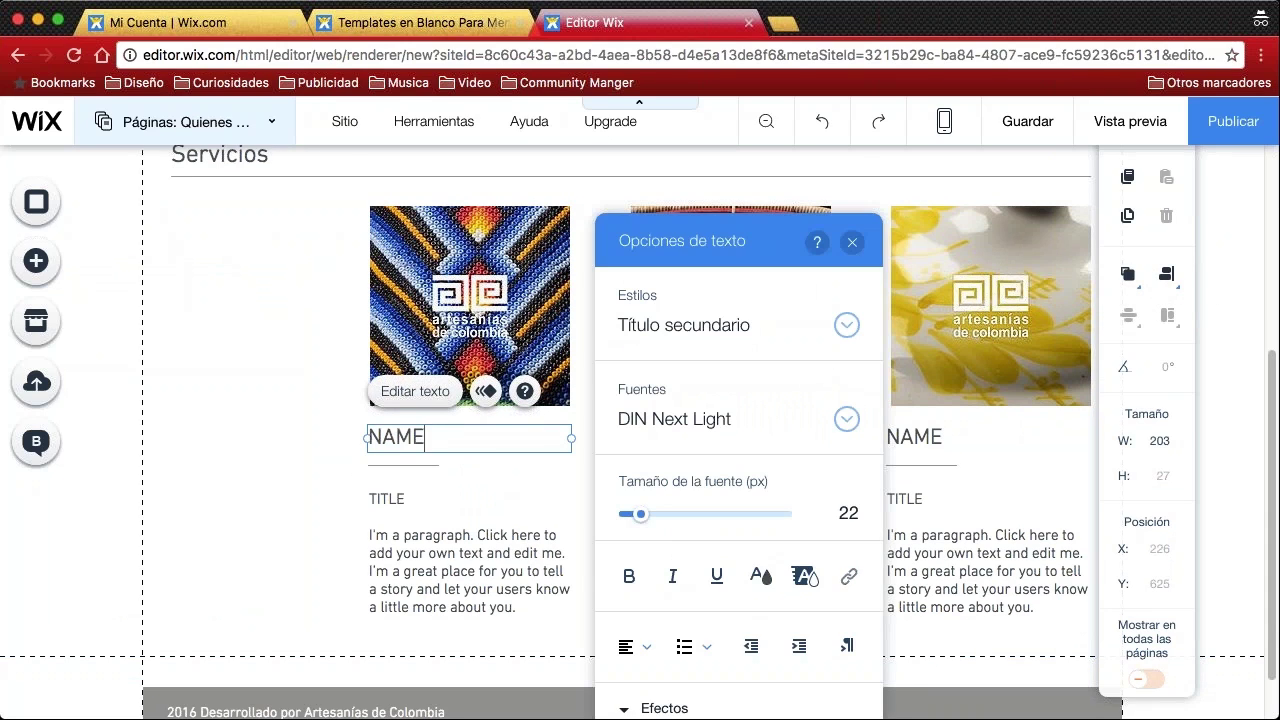
double_click(432, 436)
text(Texto 1)
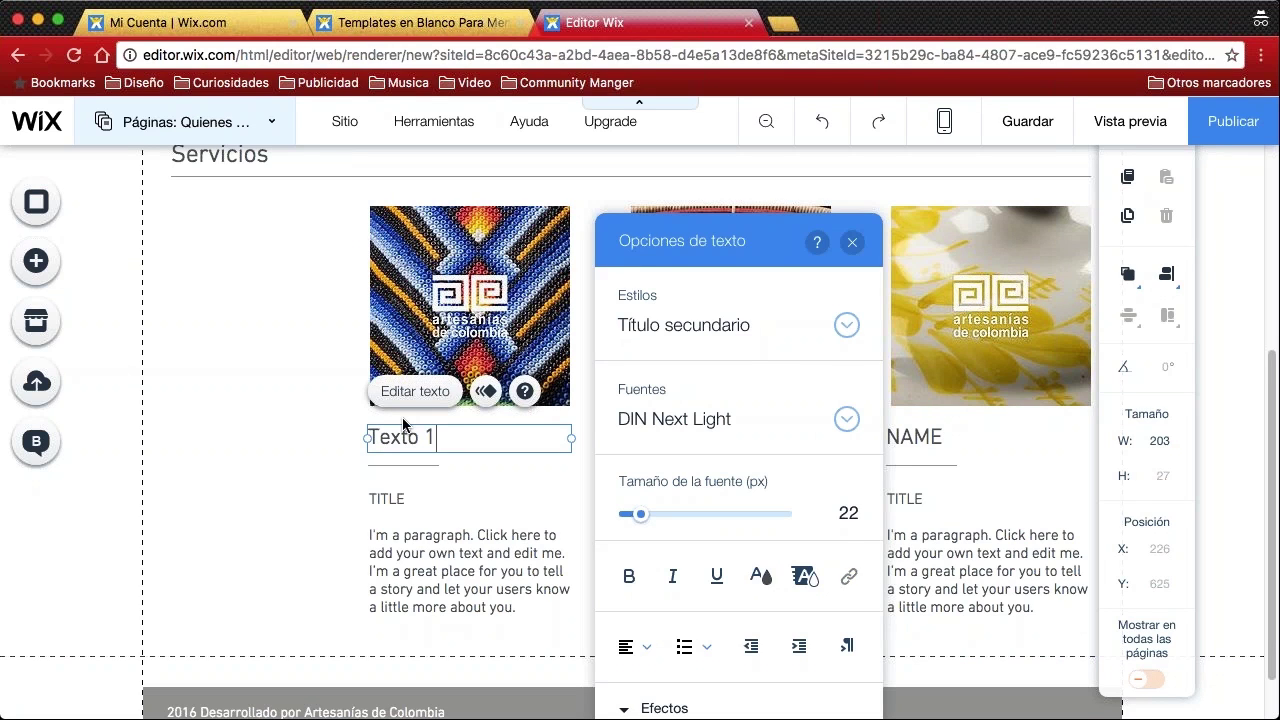
click(338, 463)
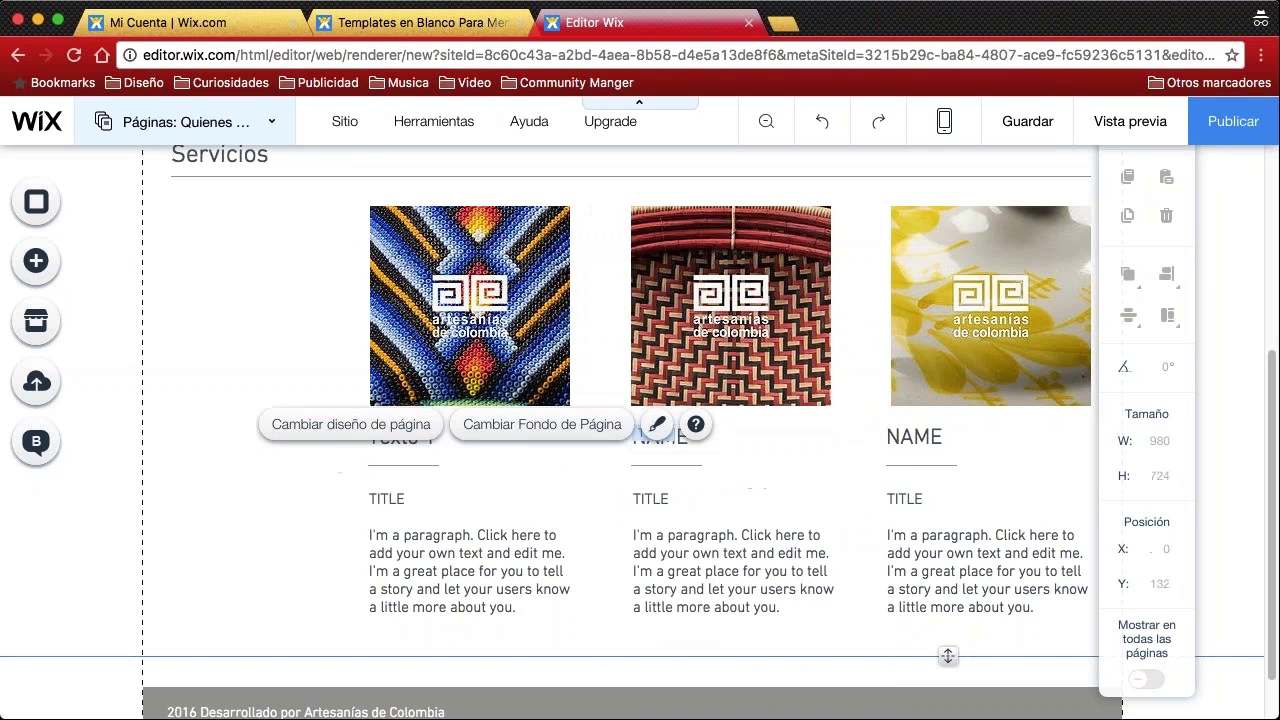
Rename the second NAME heading to 'Texto 2', fixing the typo and extra line
click(727, 437)
double_click(694, 437)
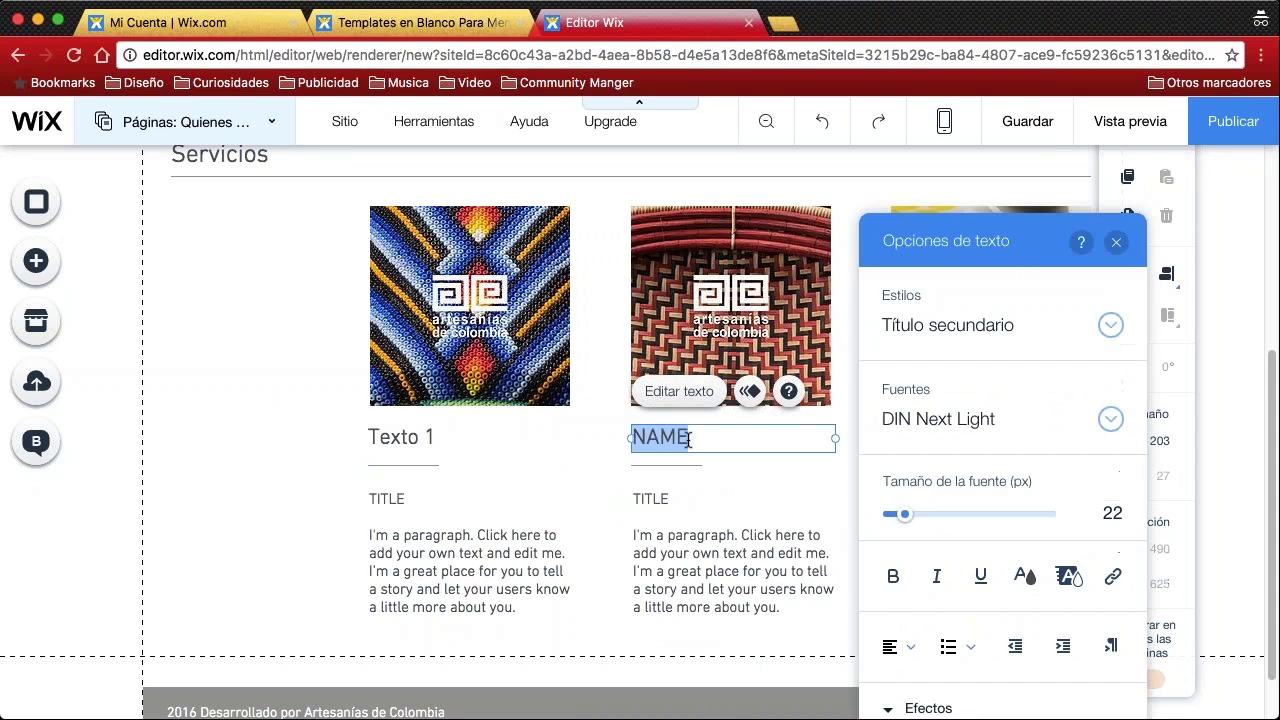
text(Texto)
key(BackSpace)
key(BackSpace)
text(xto 2)
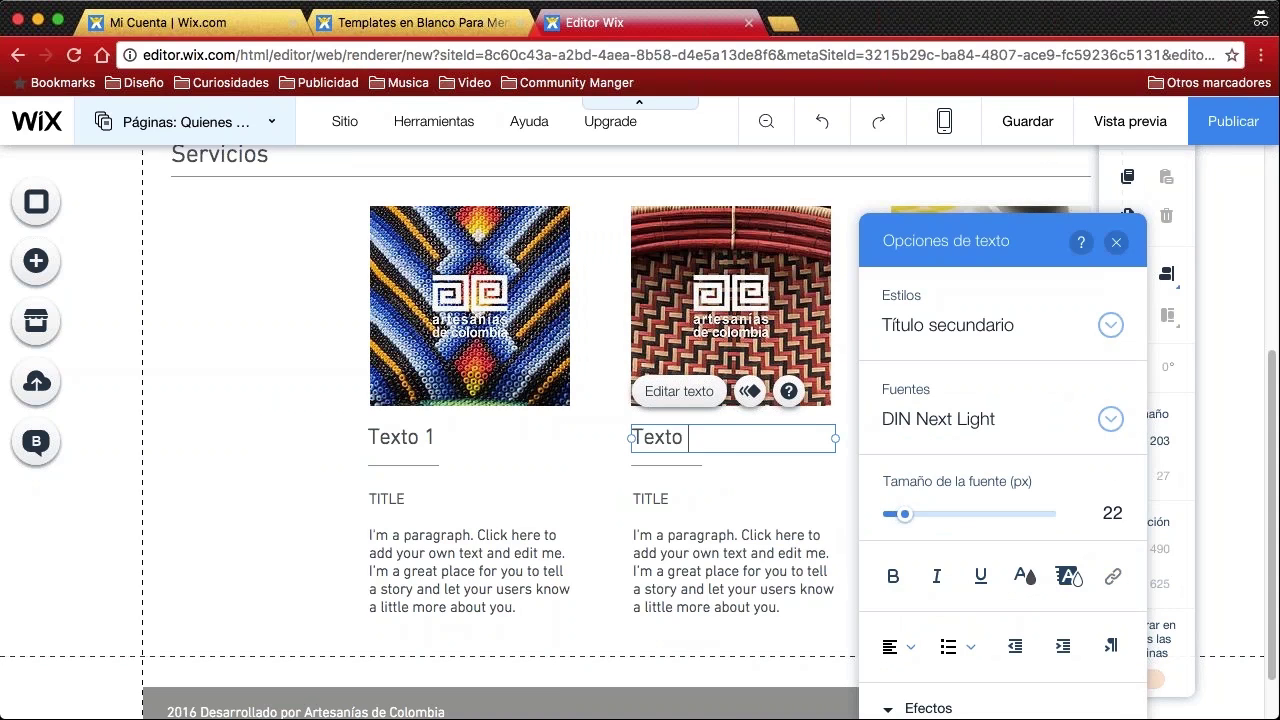
key(Return)
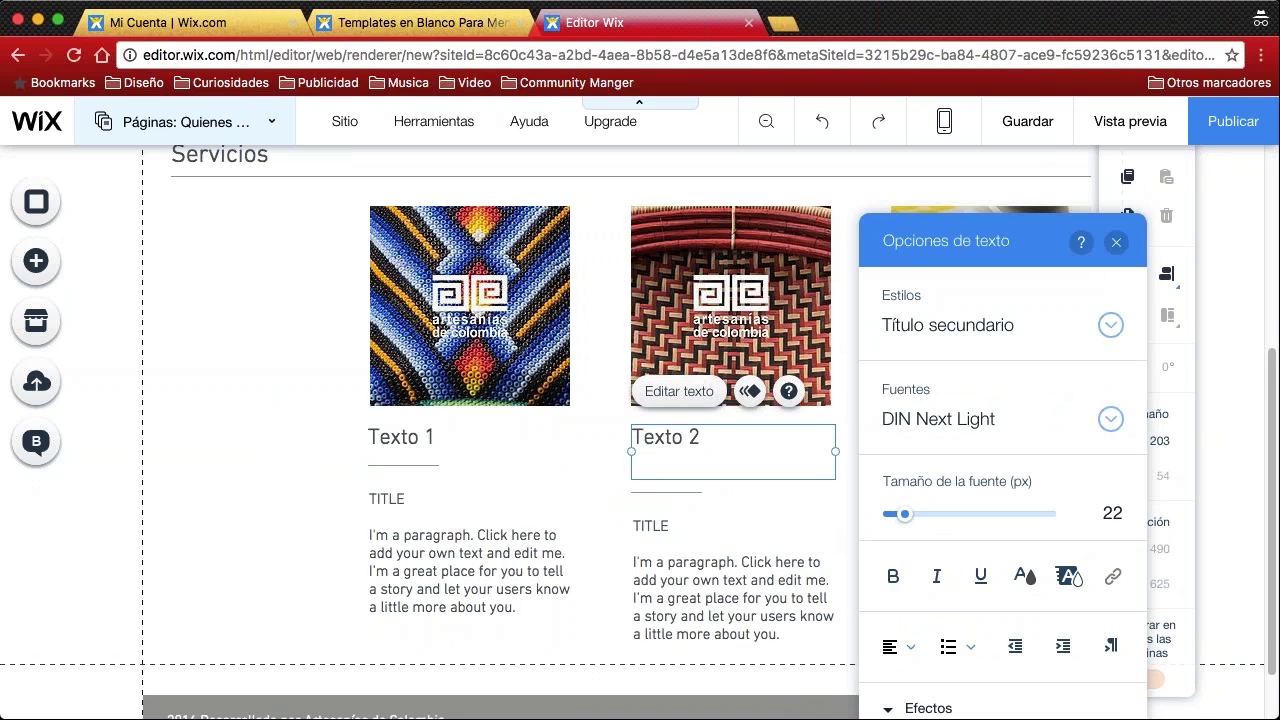
key(BackSpace)
click(315, 463)
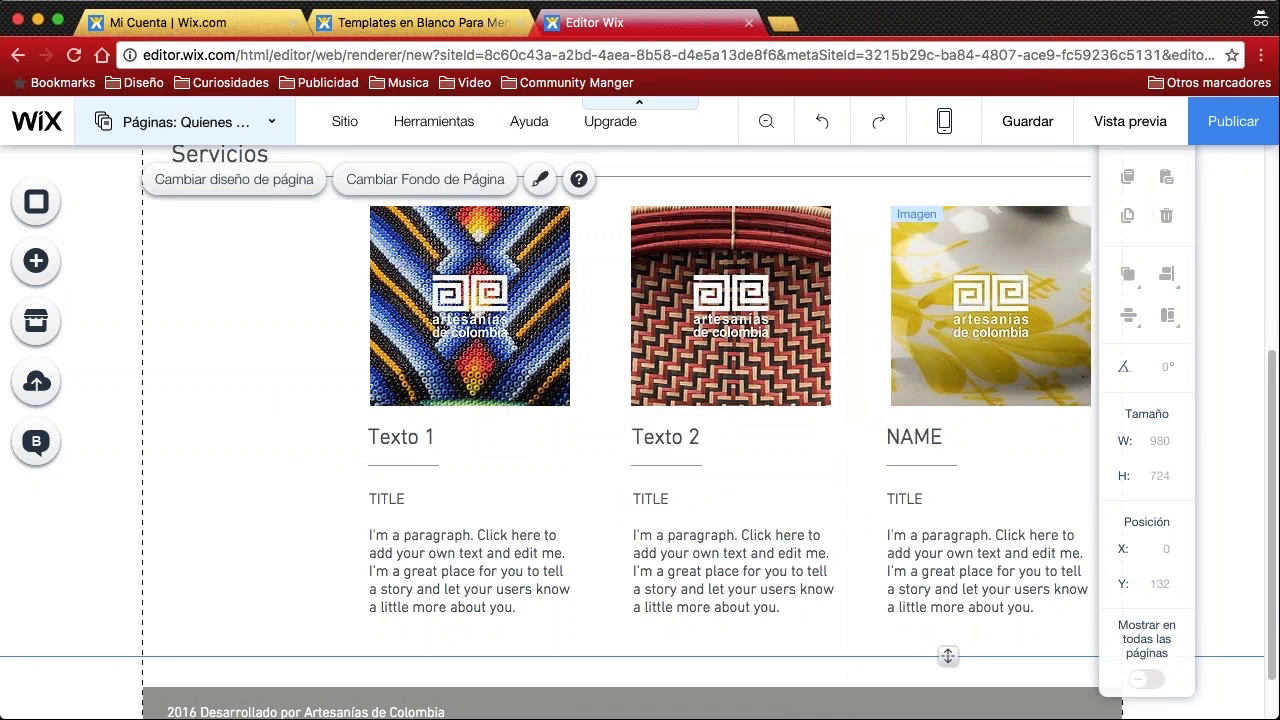
Rename the third NAME heading to 'Texto 3'
click(955, 433)
click(955, 433)
click(943, 437)
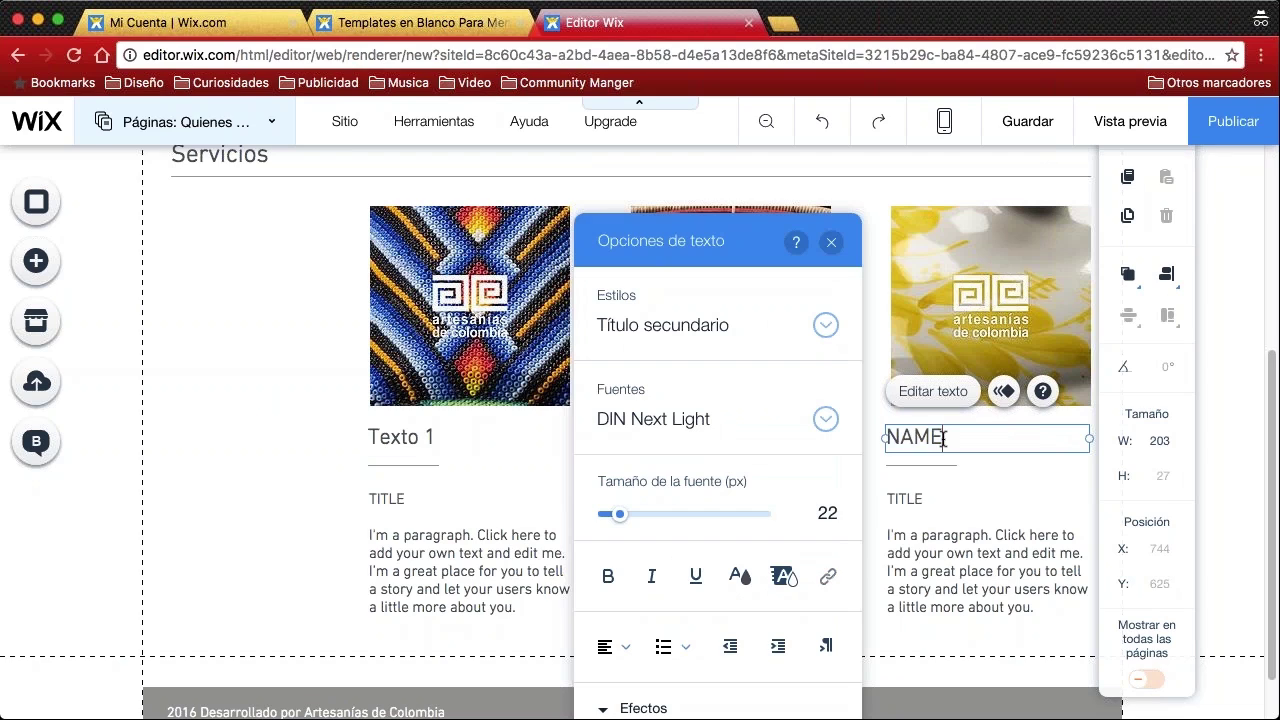
double_click(943, 437)
text(T)
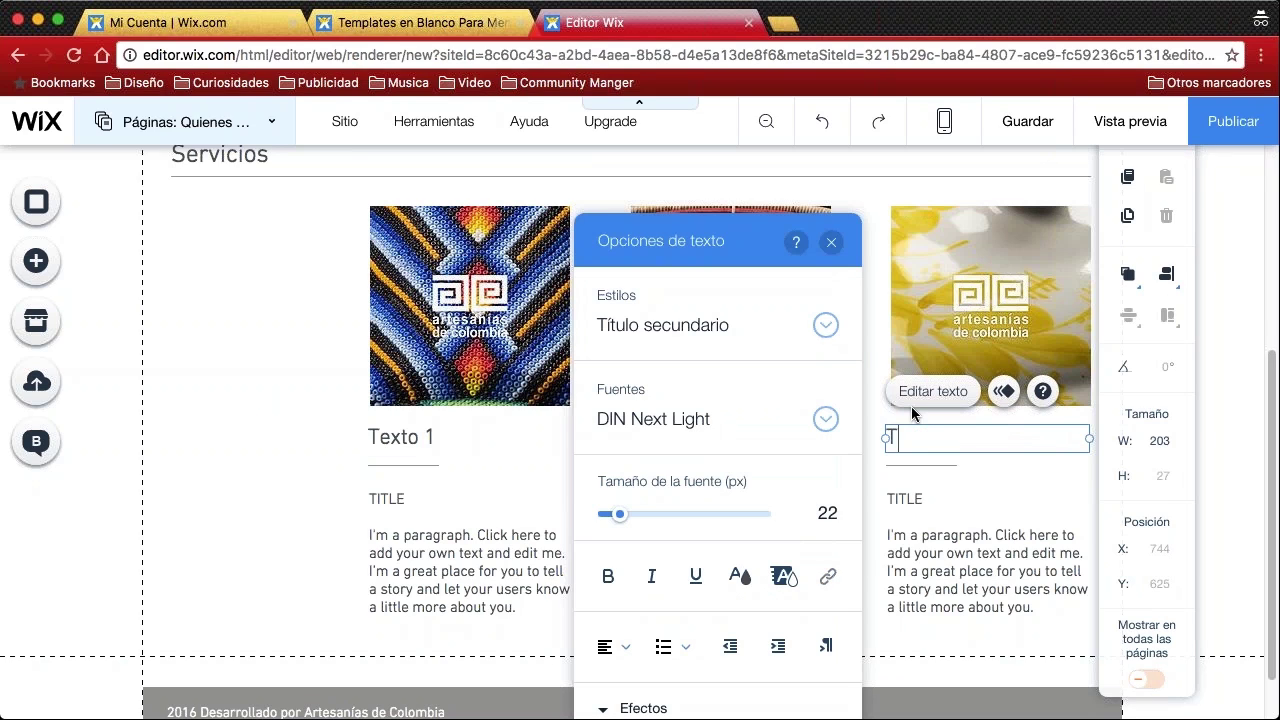
text(exto 3)
click(305, 430)
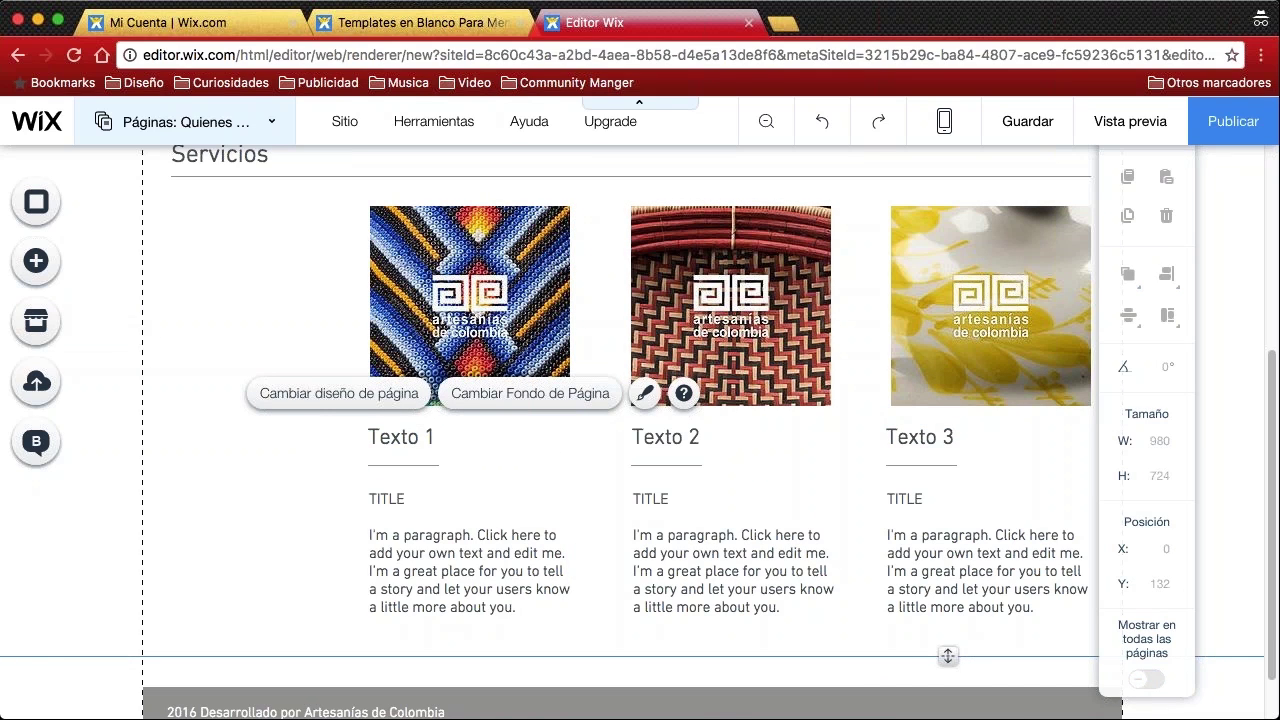
click(66, 264)
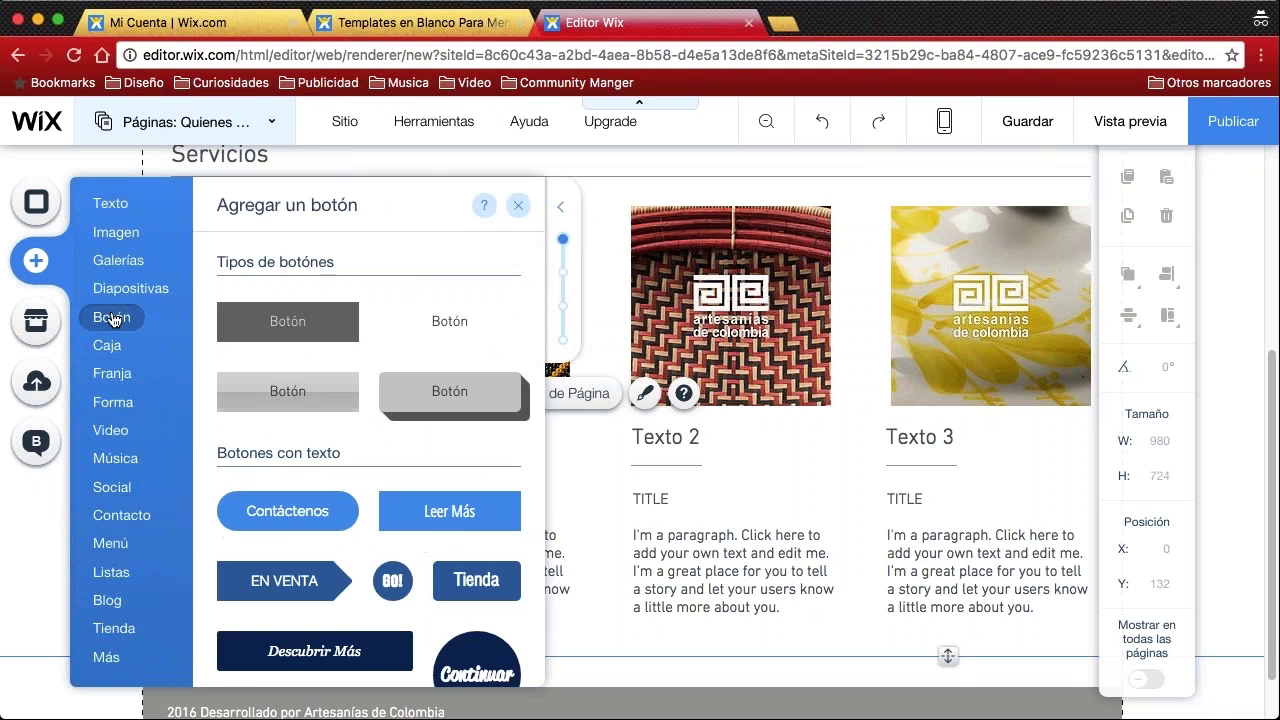
mouse_move(113, 346)
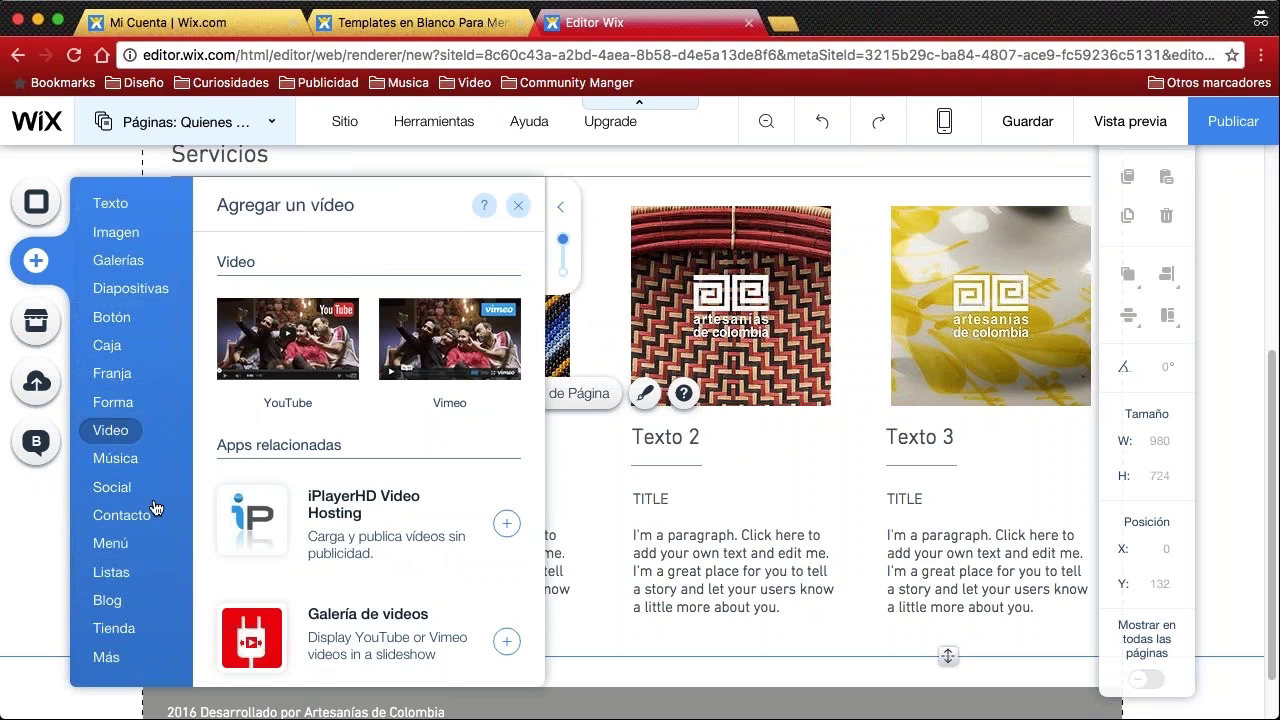
mouse_move(136, 463)
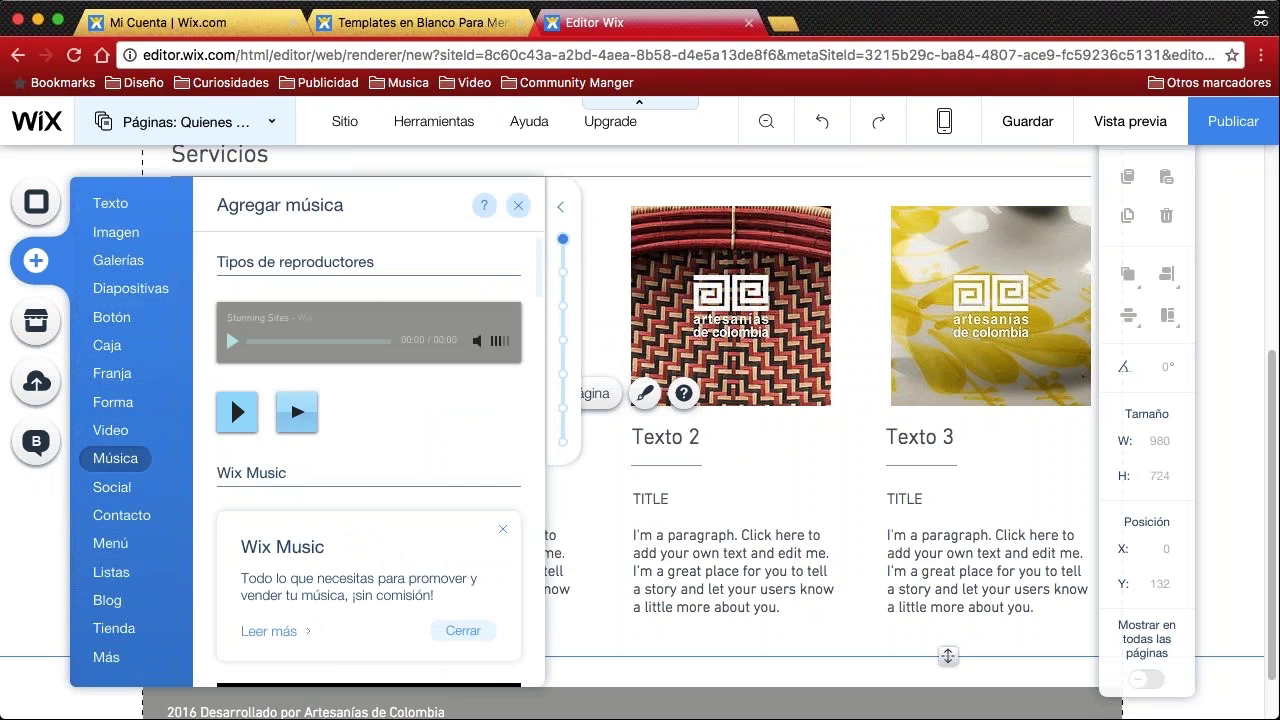
click(518, 205)
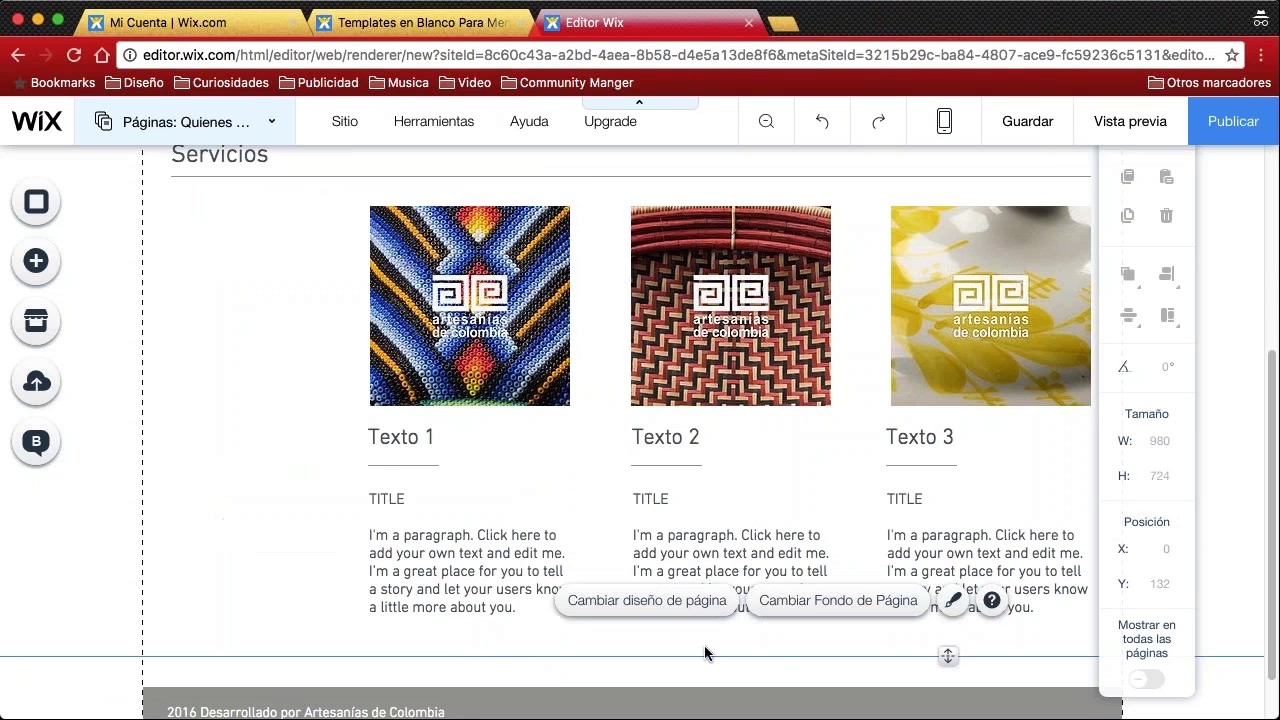
scroll(826, 600, down, 1)
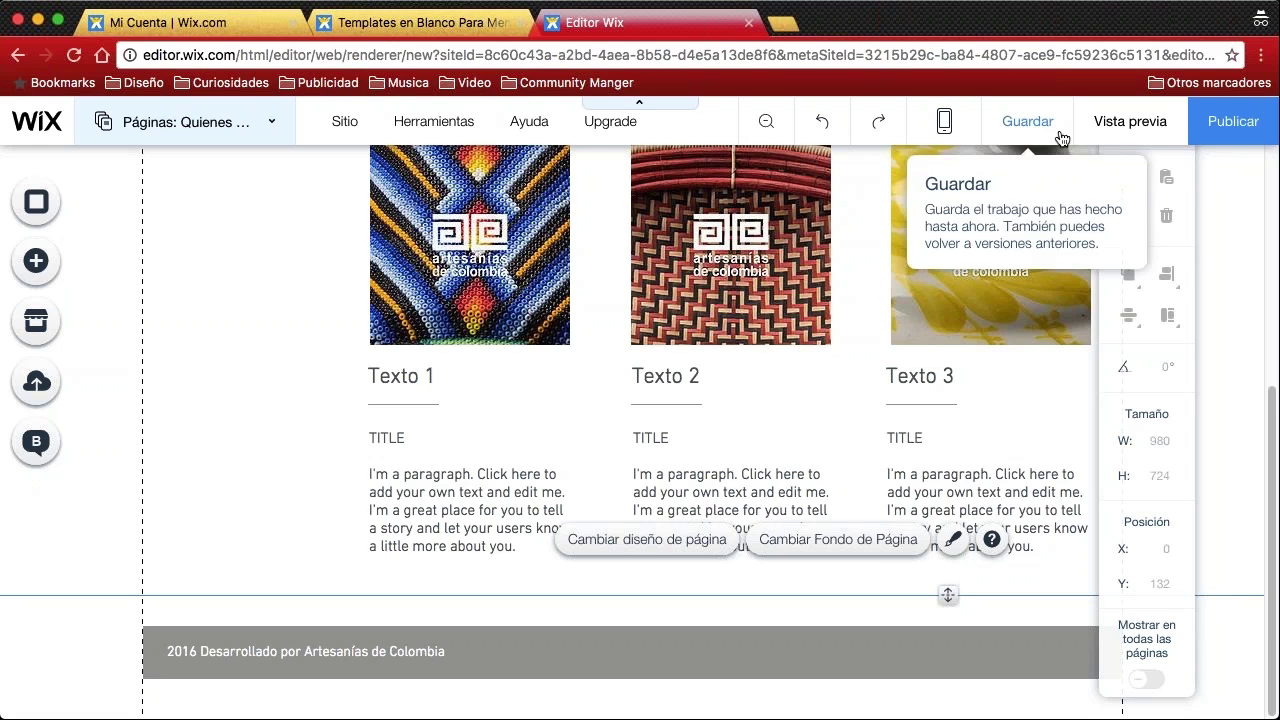
click(1131, 122)
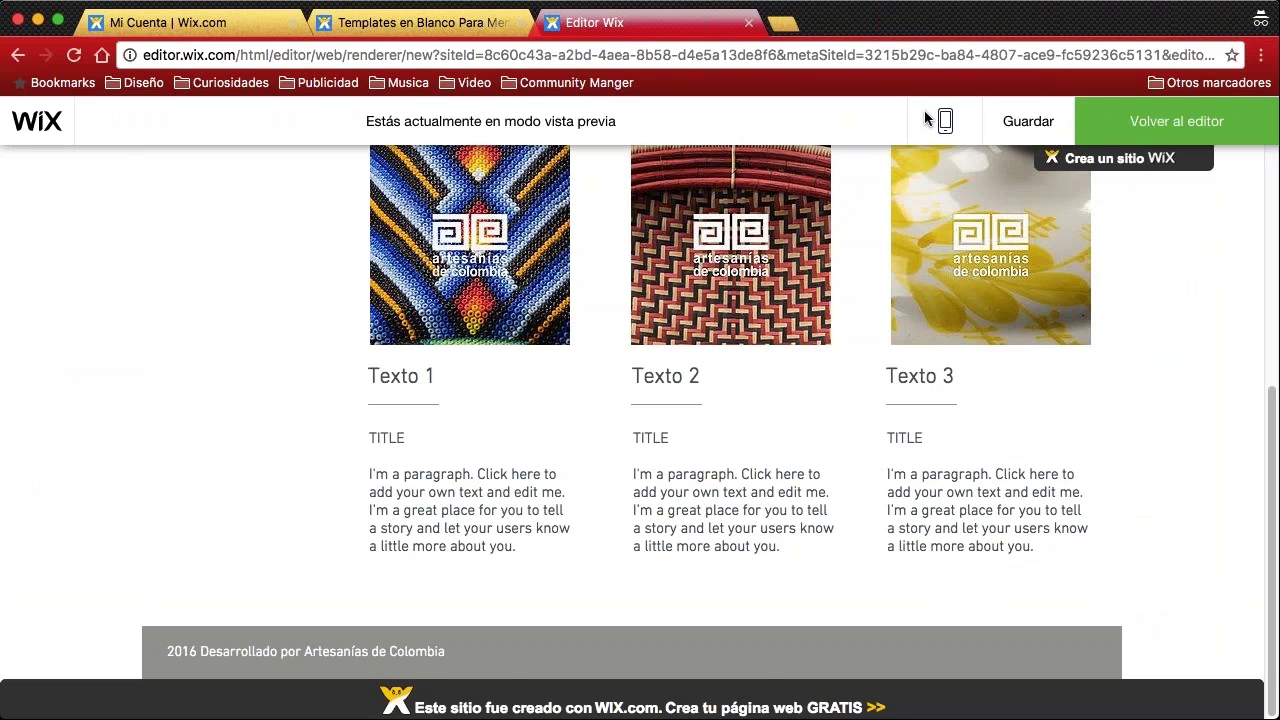
In preview, view the home page and scroll through its Lorem Ipsum content
scroll(347, 282, up, 5)
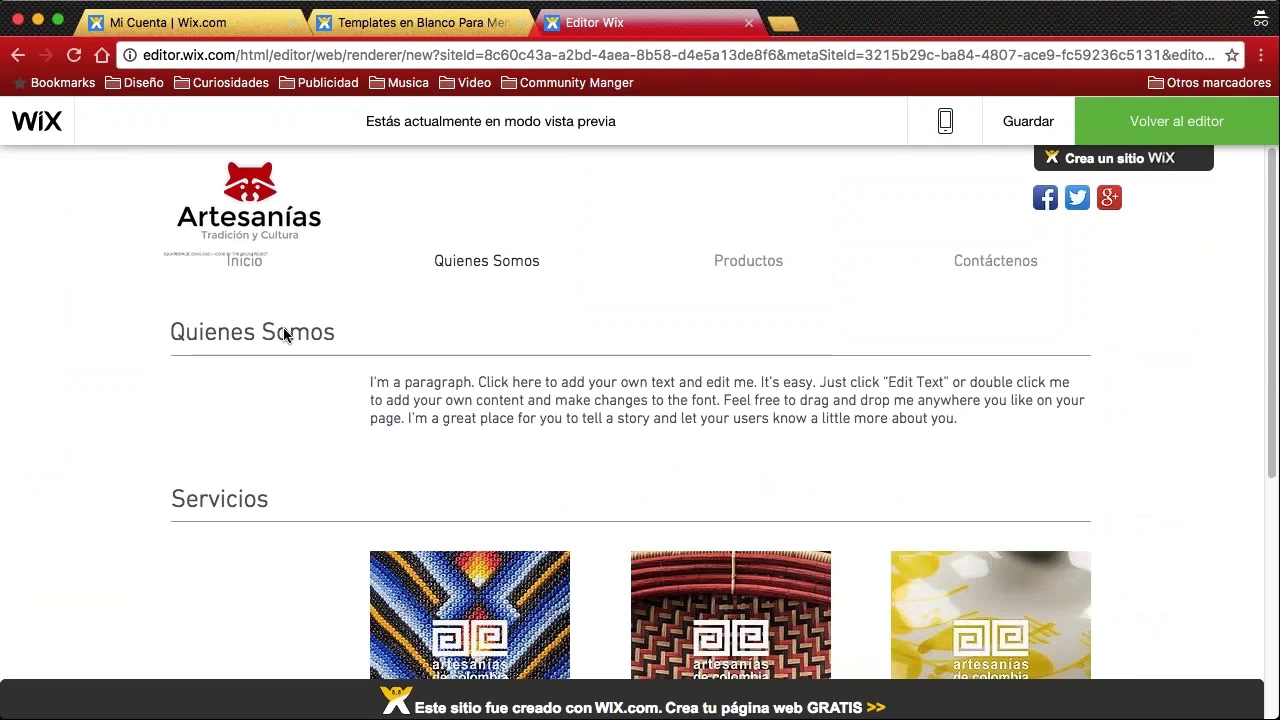
click(253, 277)
scroll(253, 277, down, 4)
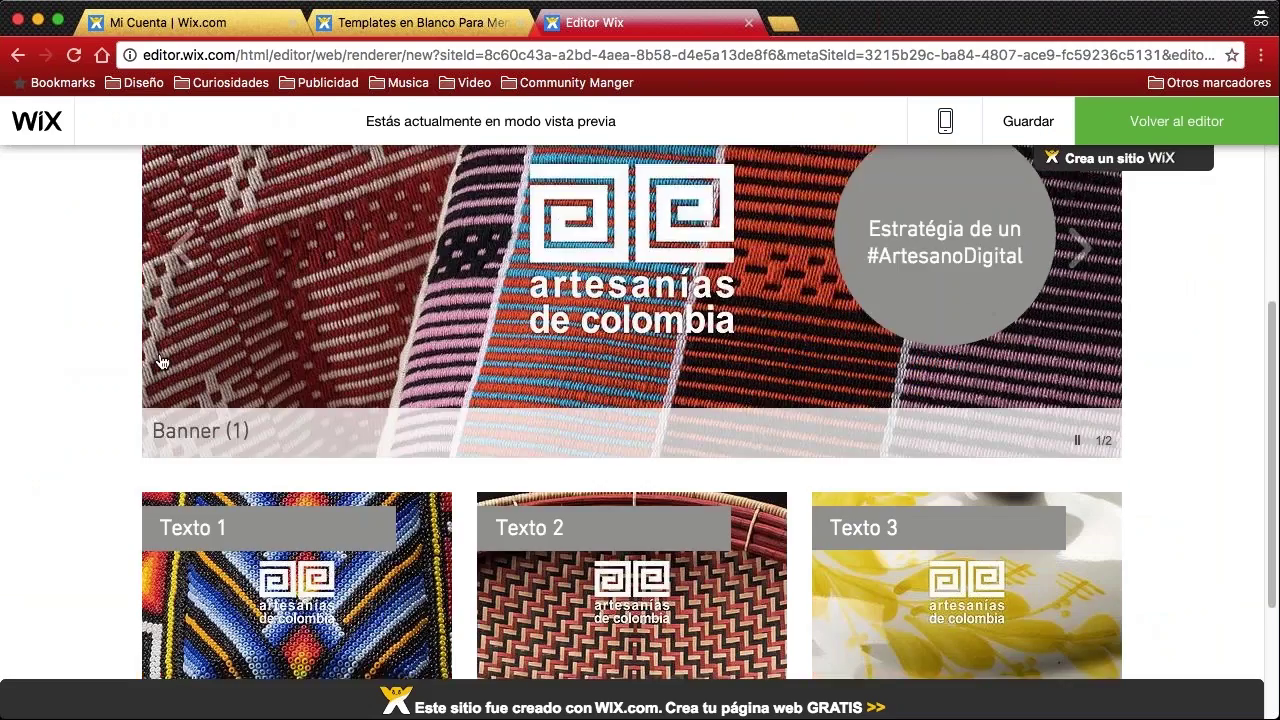
scroll(640, 424, down, 1)
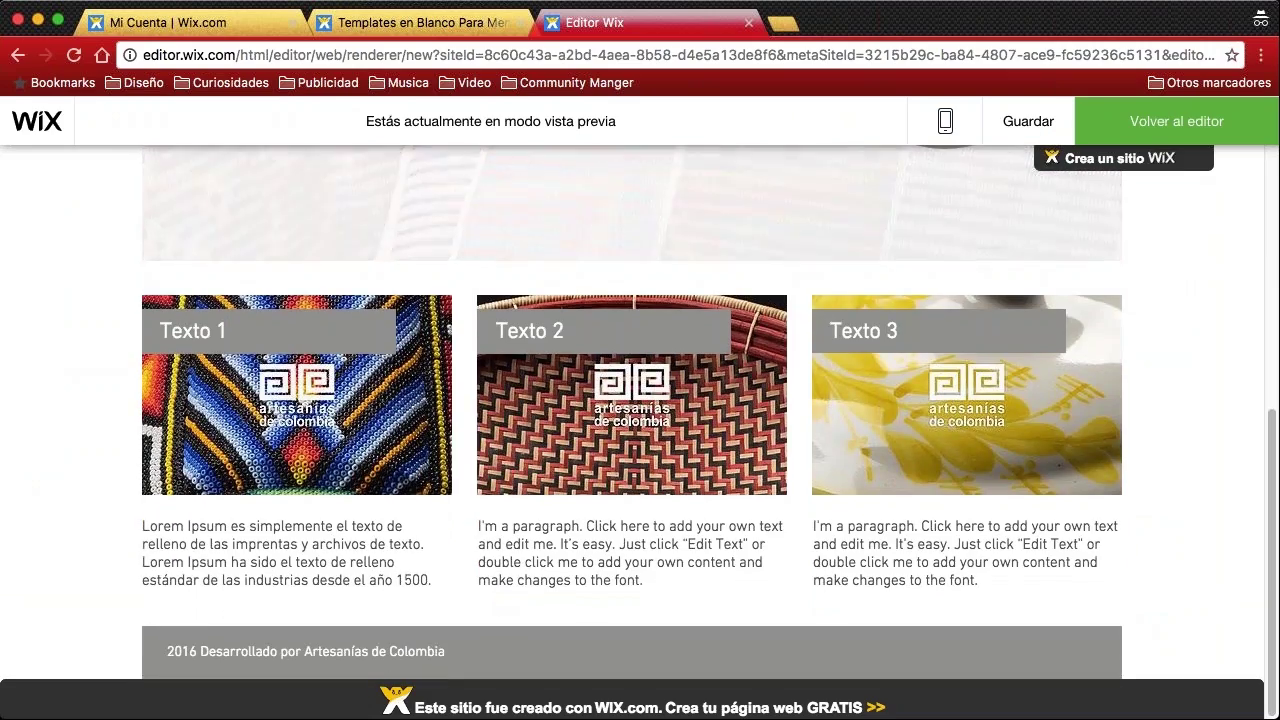
drag(345, 561, 463, 557)
click(463, 557)
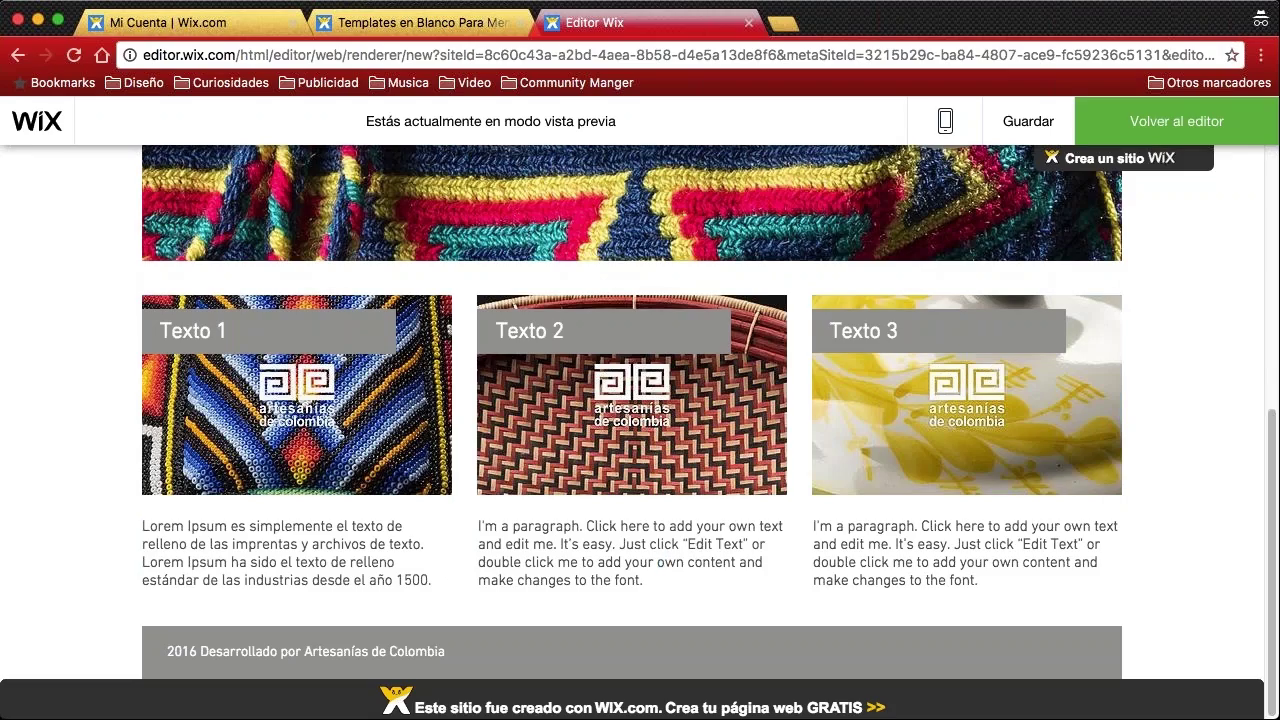
scroll(672, 557, up, 1)
scroll(431, 337, up, 5)
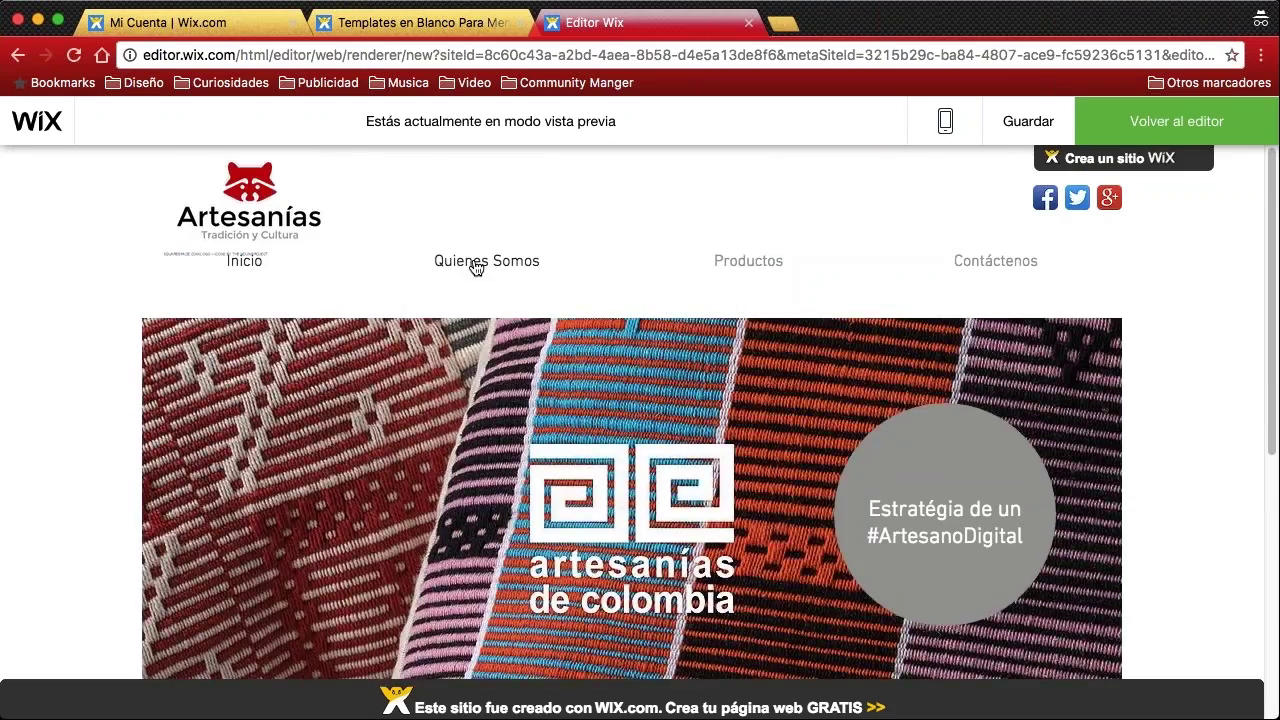
Preview the Quienes Somos page, then the Productos page
click(476, 266)
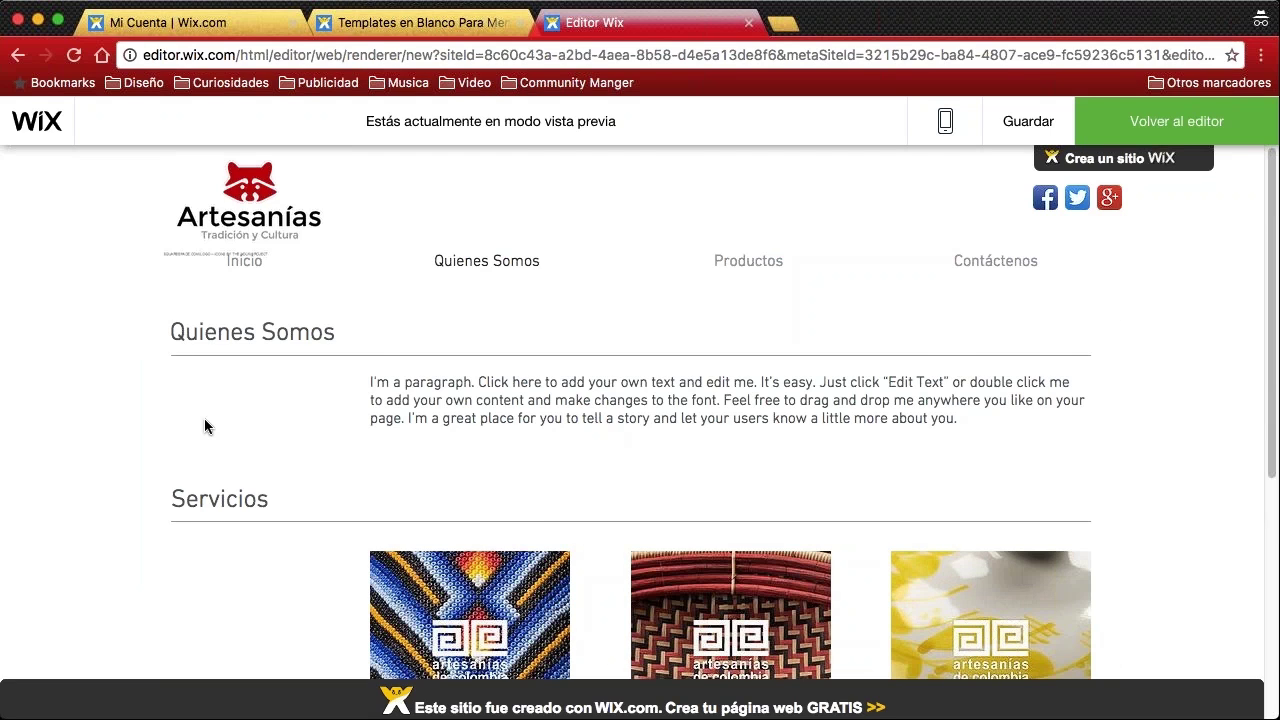
scroll(380, 263, down, 4)
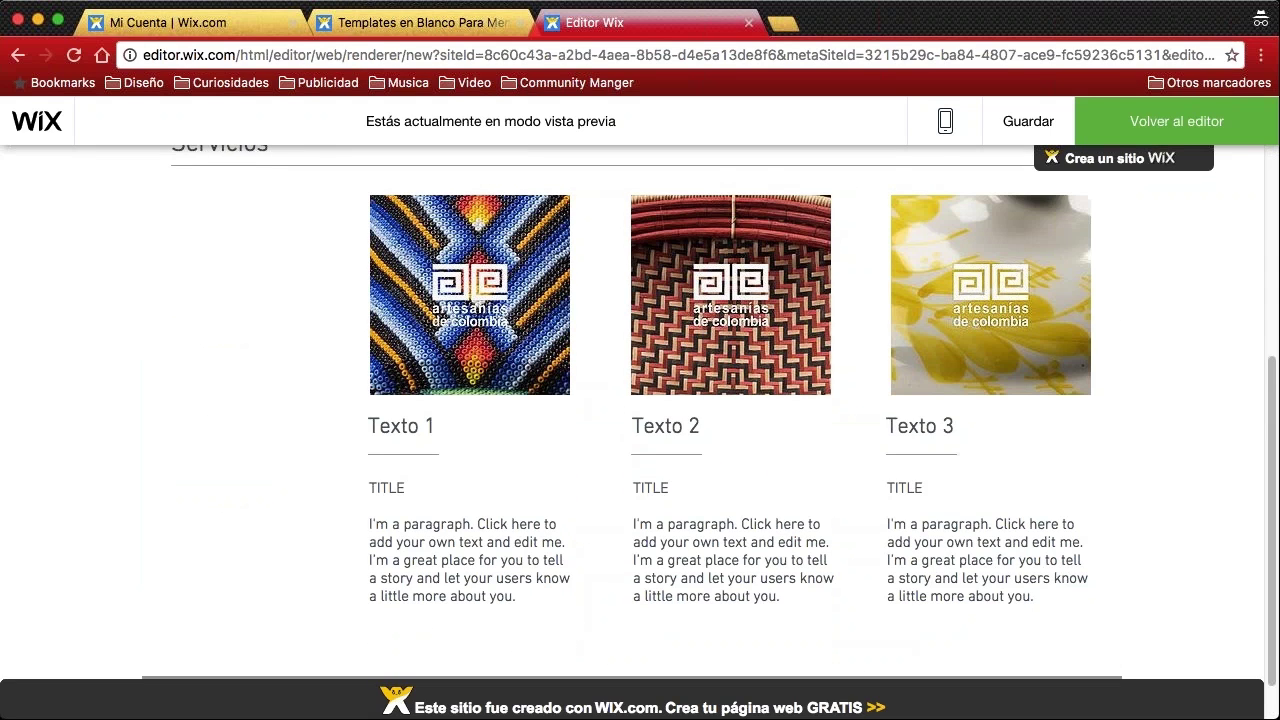
scroll(813, 487, up, 4)
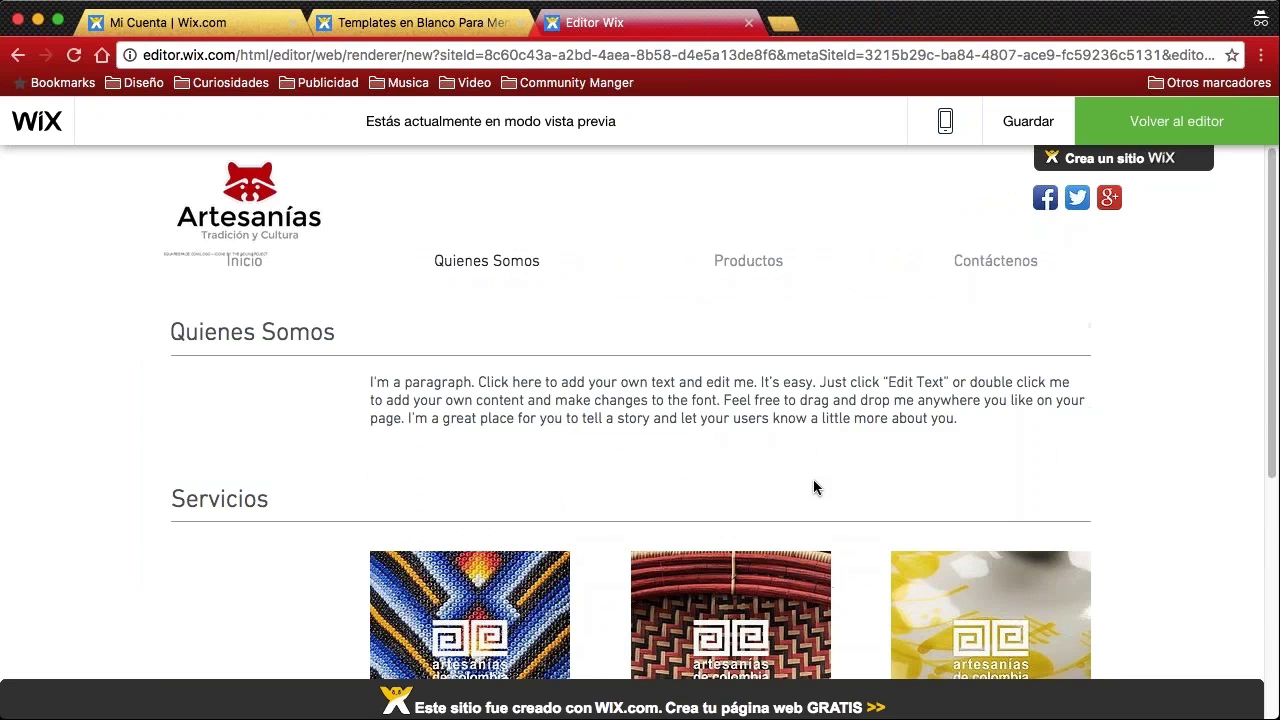
mouse_move(745, 265)
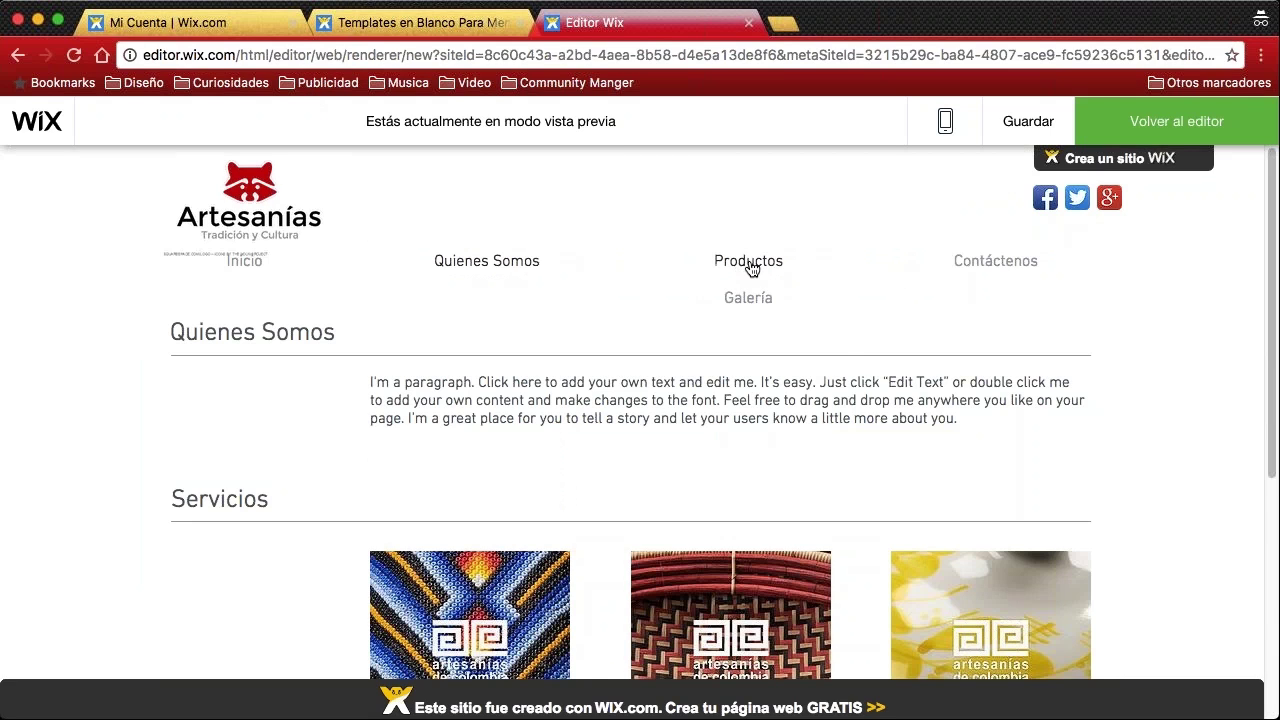
click(751, 268)
scroll(141, 315, down, 5)
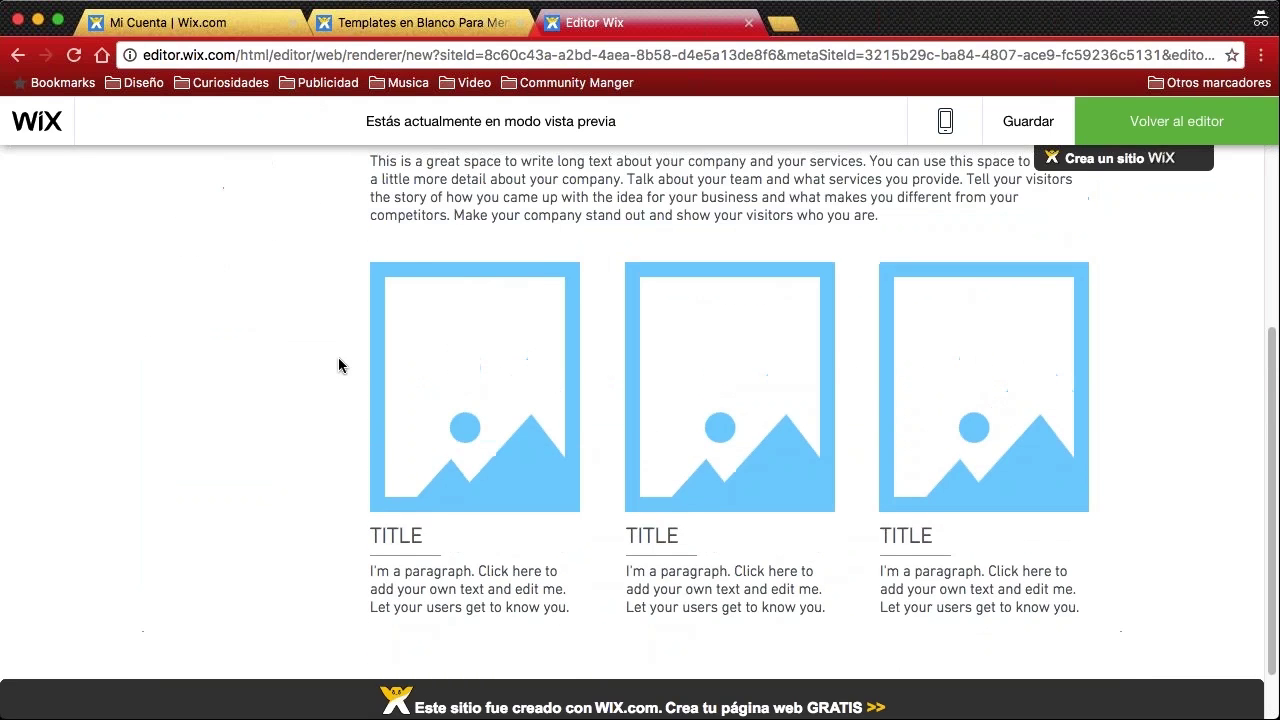
scroll(338, 365, up, 3)
Preview the Galería page, go back to Productos and check its SERVICES heading
mouse_move(751, 245)
click(742, 303)
scroll(270, 309, down, 7)
scroll(270, 309, up, 7)
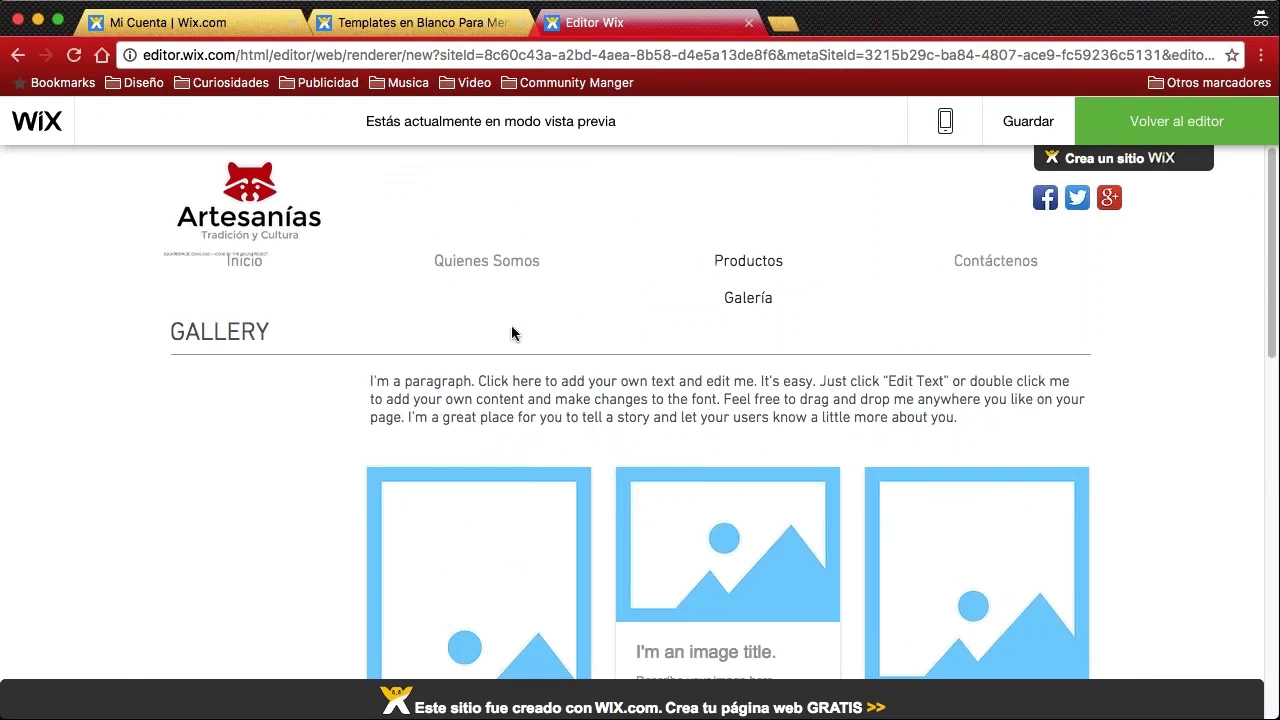
click(757, 264)
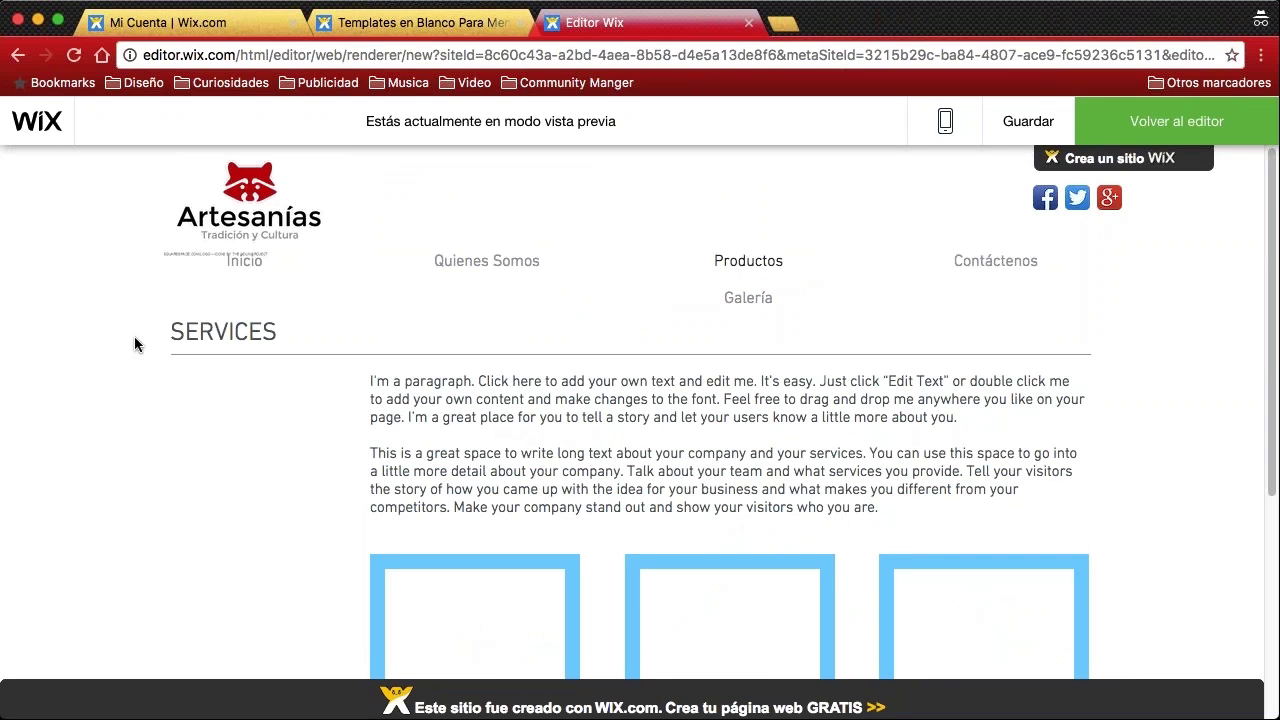
drag(140, 345, 280, 334)
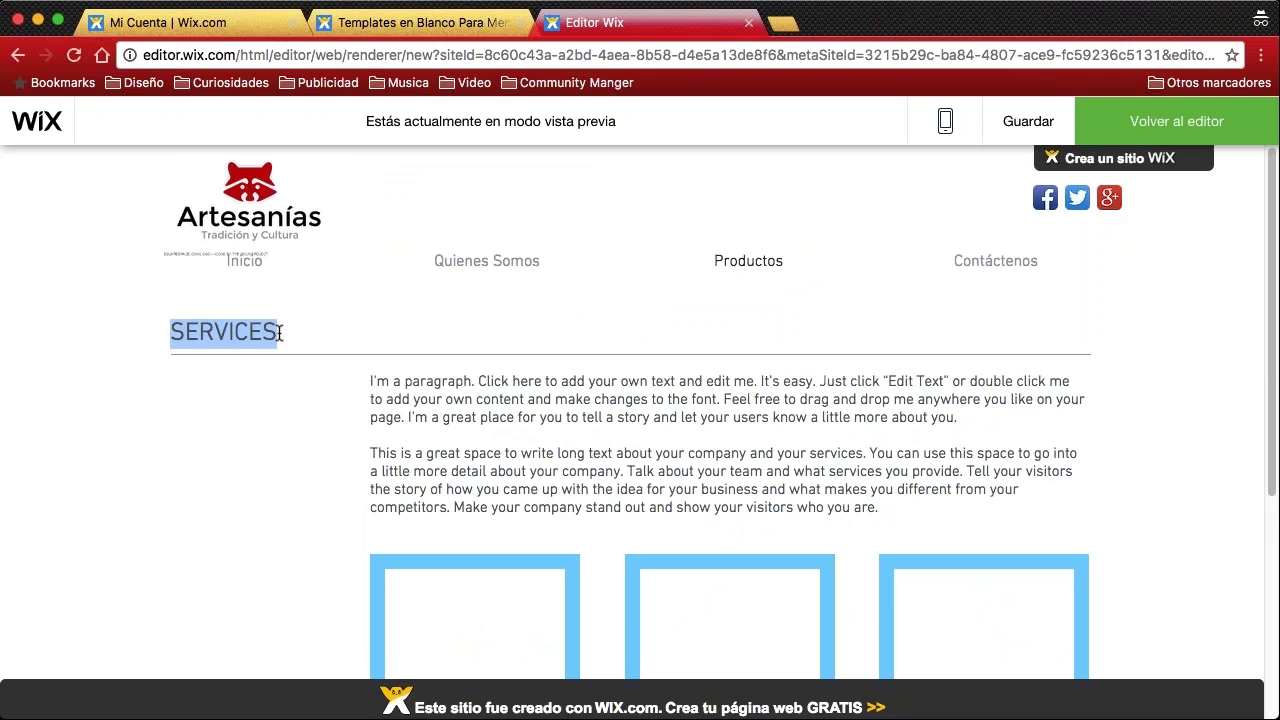
click(281, 334)
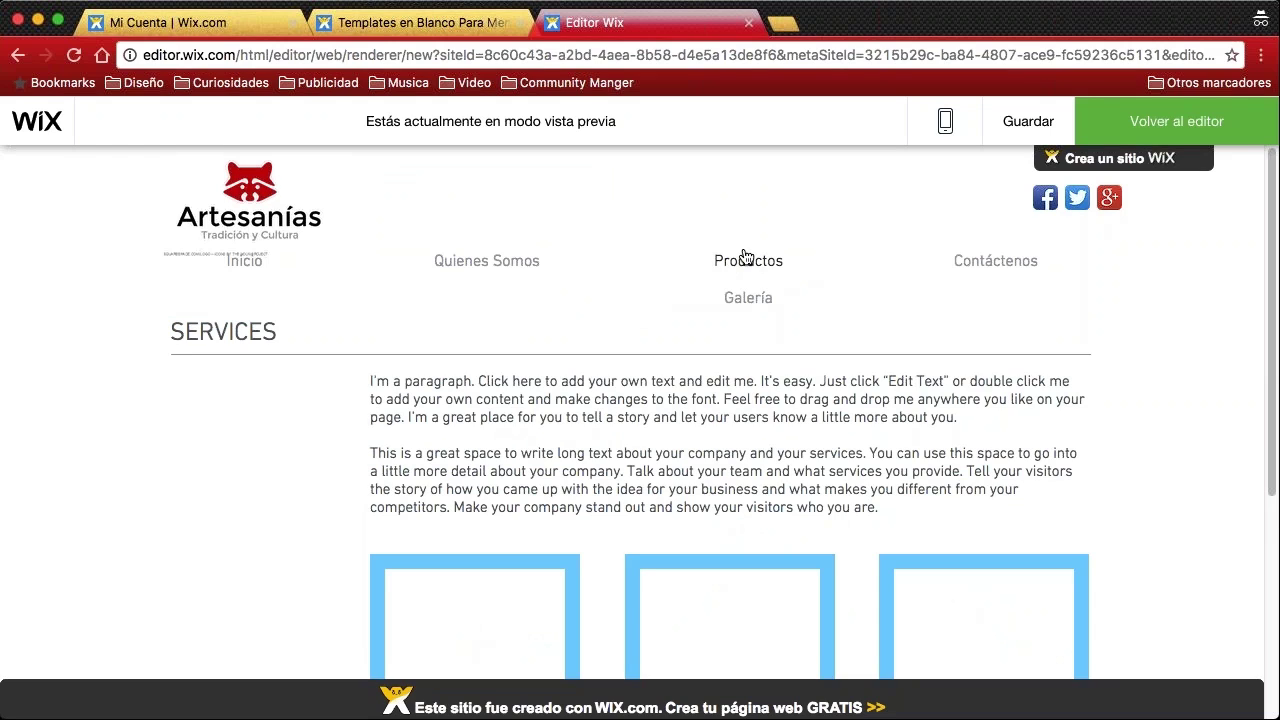
click(1155, 125)
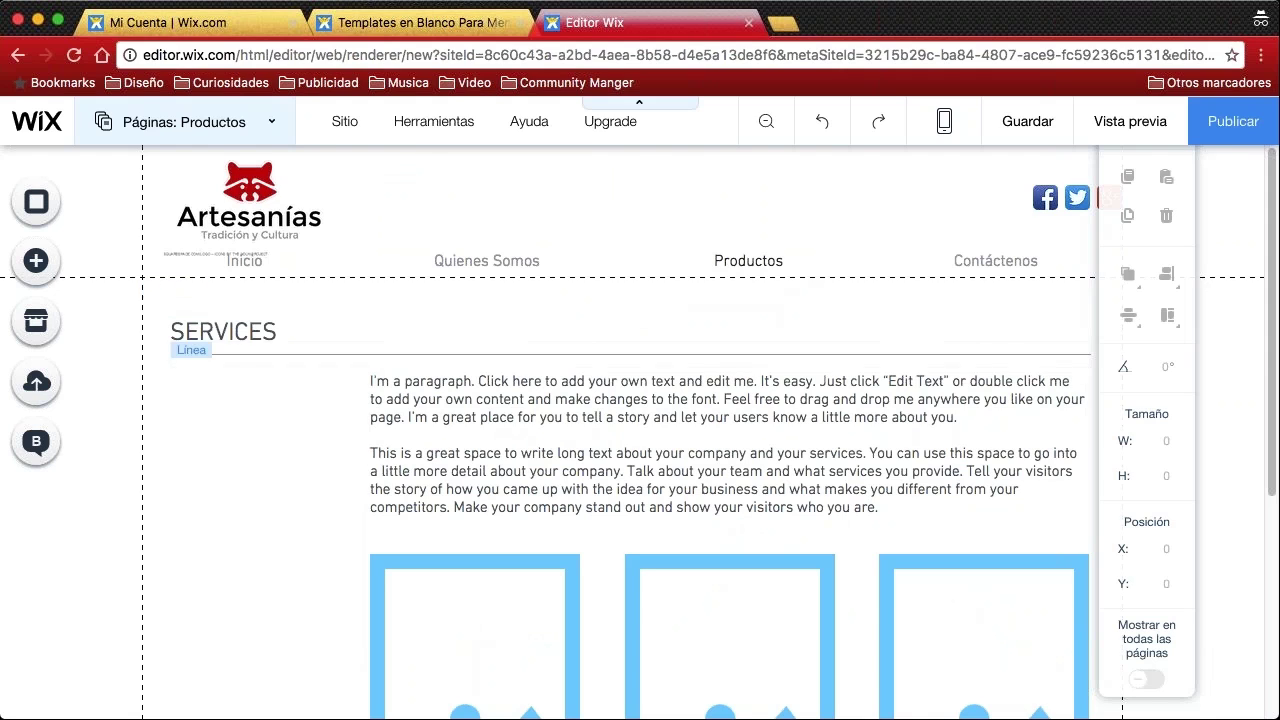
Replace the Productos page's SERVICES heading text with 'Productos', correcting the typo
click(258, 334)
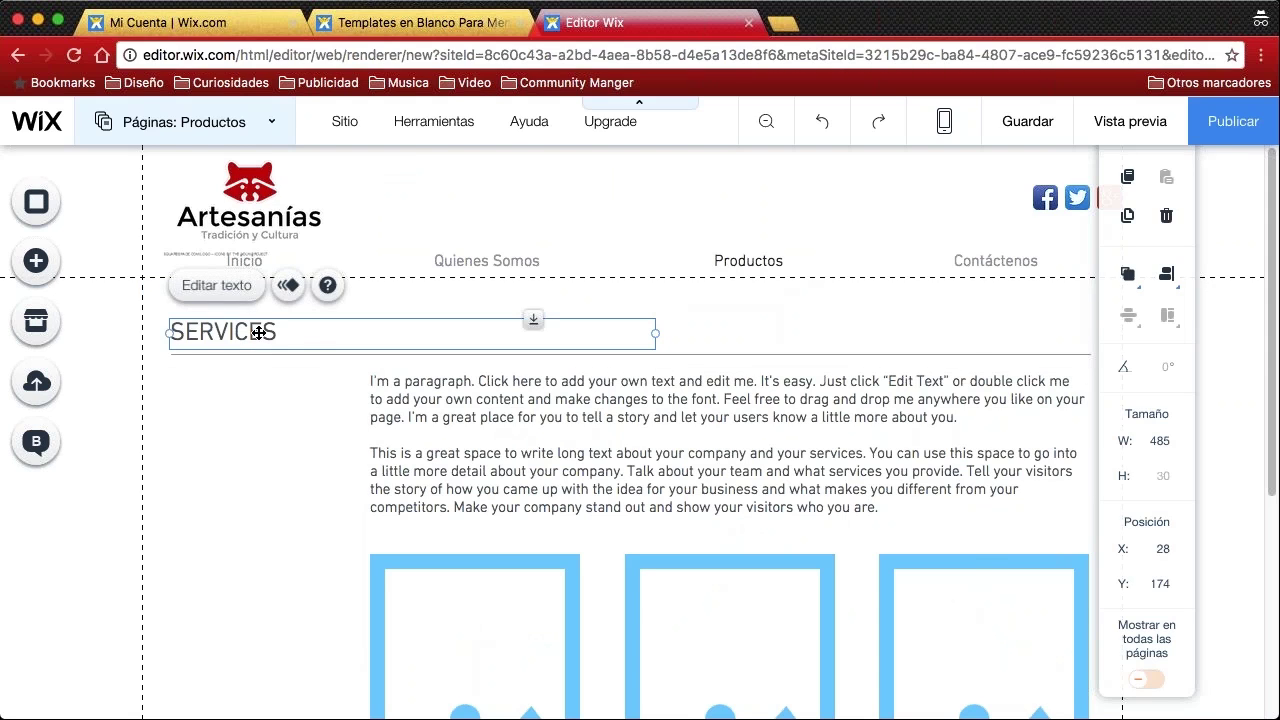
click(258, 334)
drag(278, 333, 172, 333)
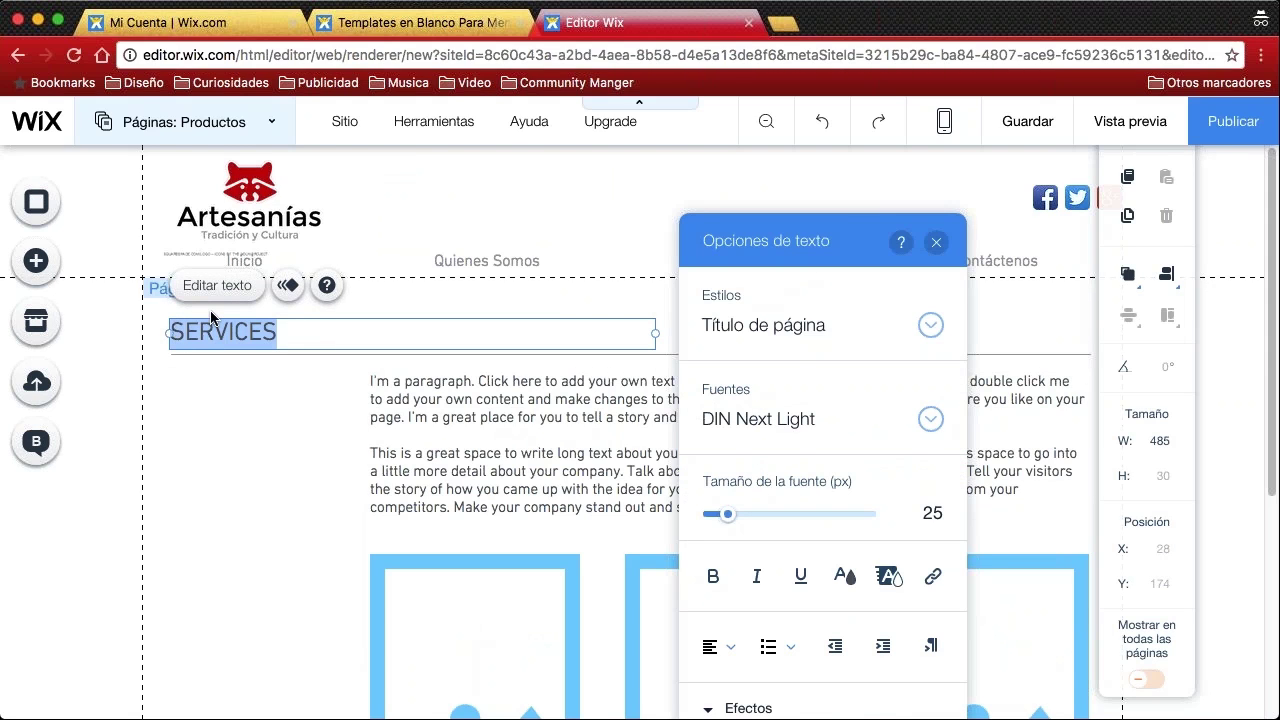
text(Prodcutos)
key(BackSpace)
key(BackSpace)
key(BackSpace)
key(BackSpace)
text(uctos)
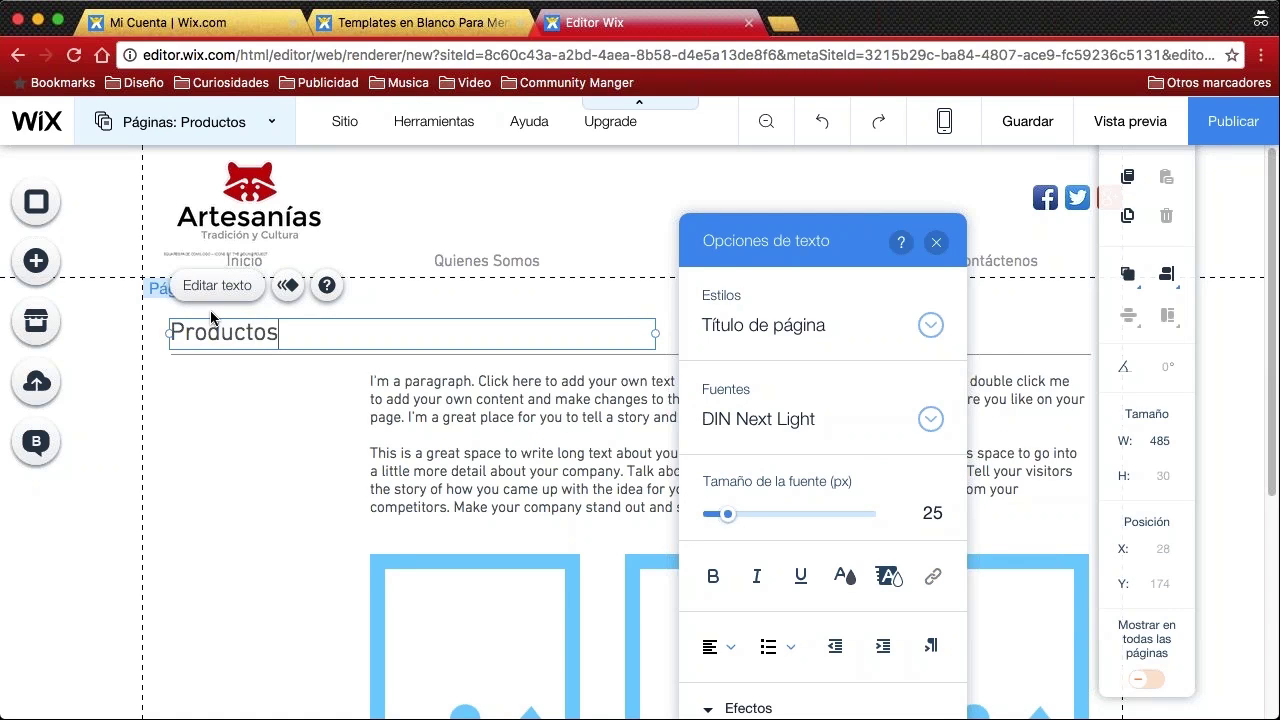
key(Return)
key(BackSpace)
click(337, 402)
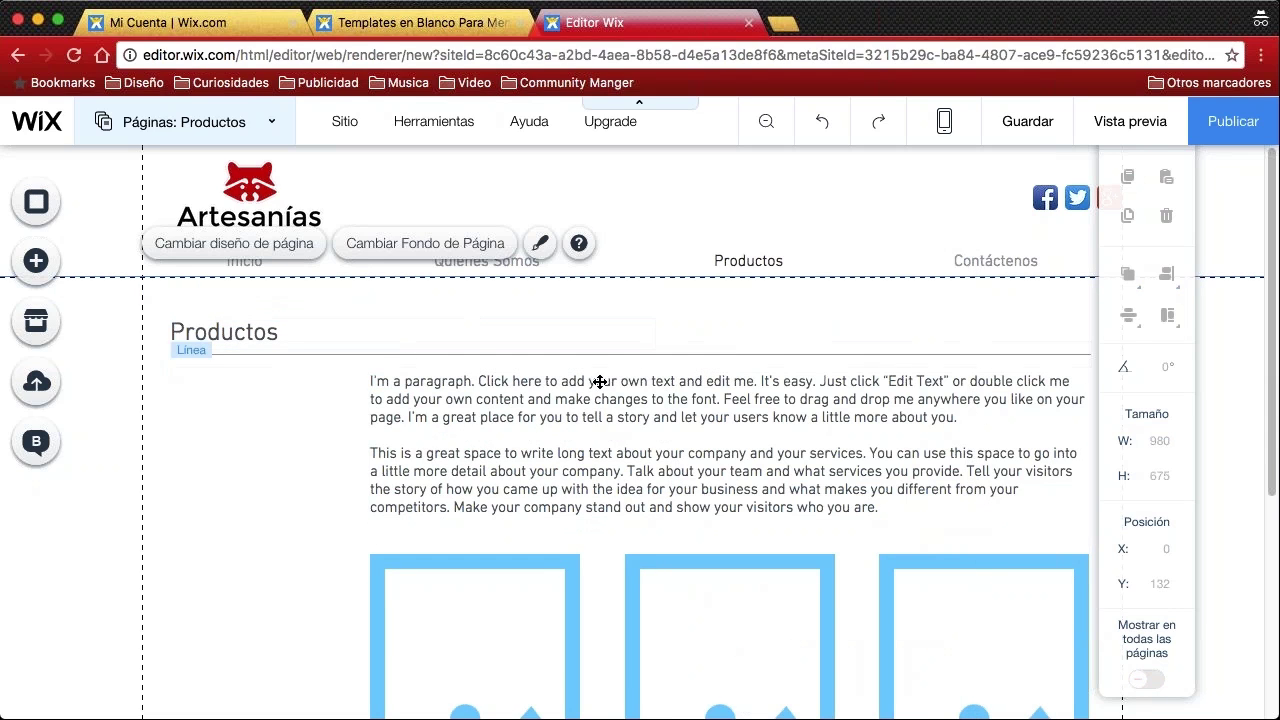
scroll(624, 396, down, 5)
Place the blue beaded craft photo in the left Productos card
scroll(624, 396, down, 2)
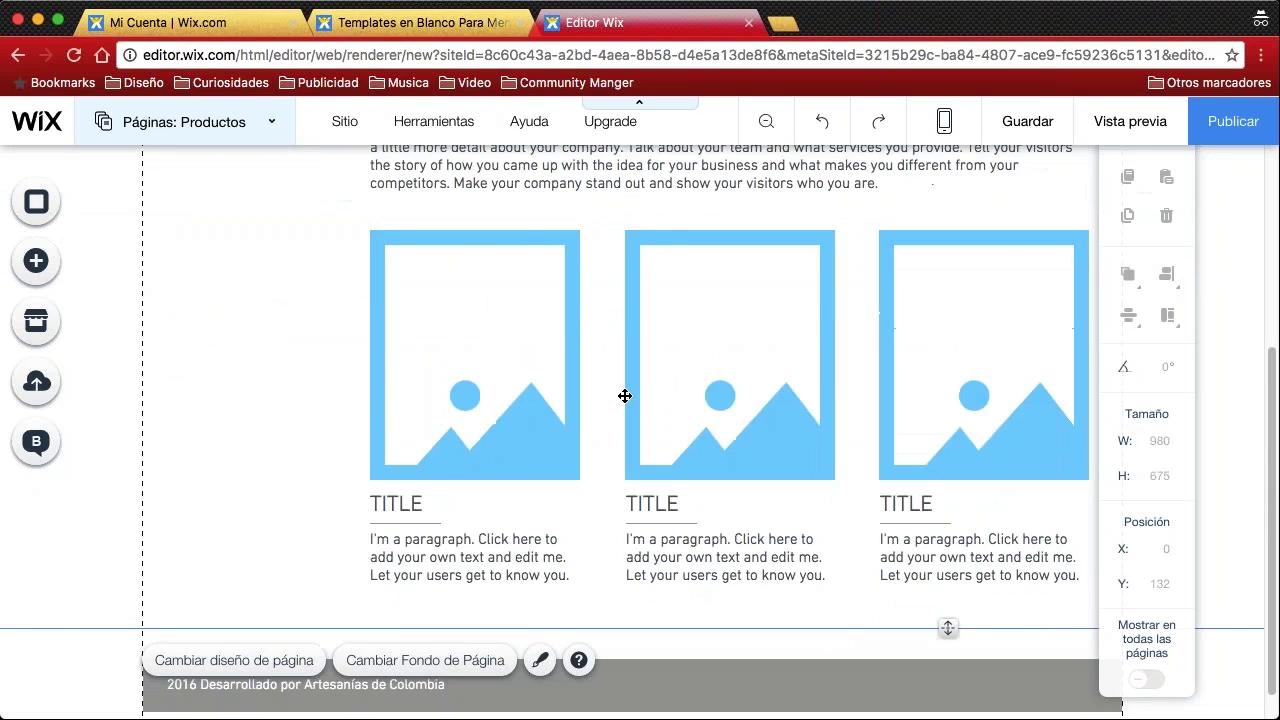
click(743, 423)
click(941, 413)
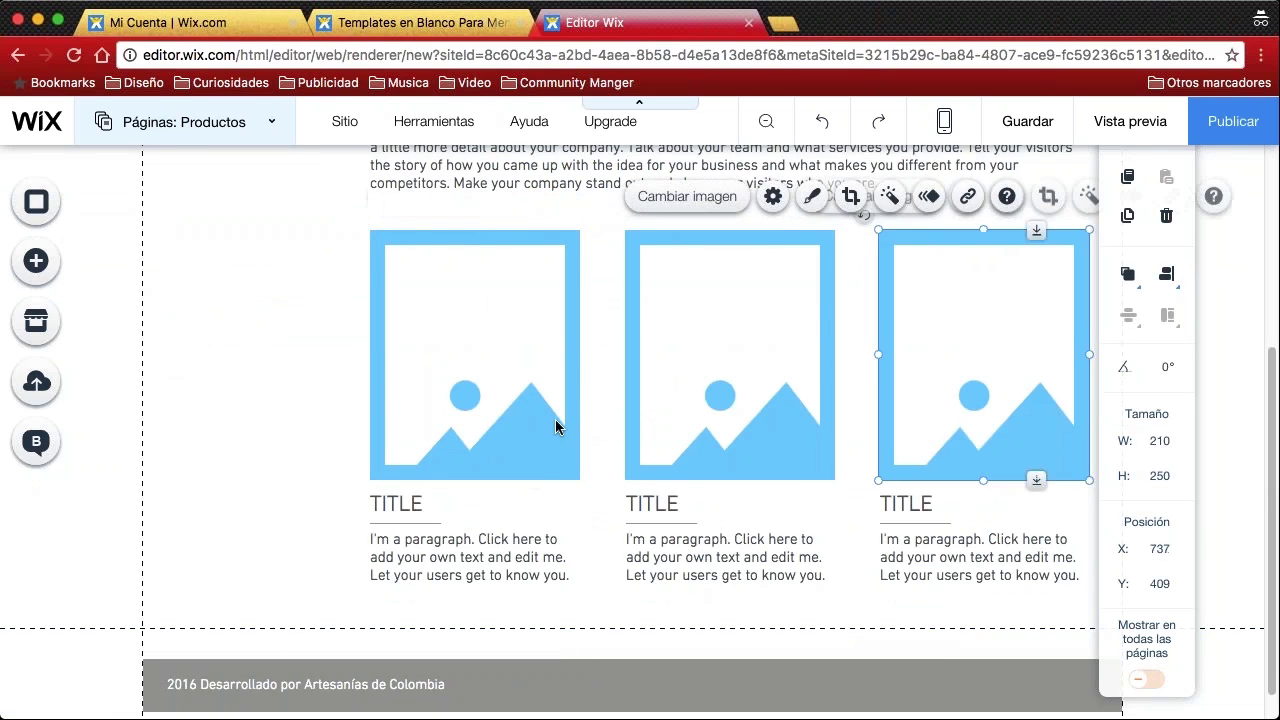
click(513, 400)
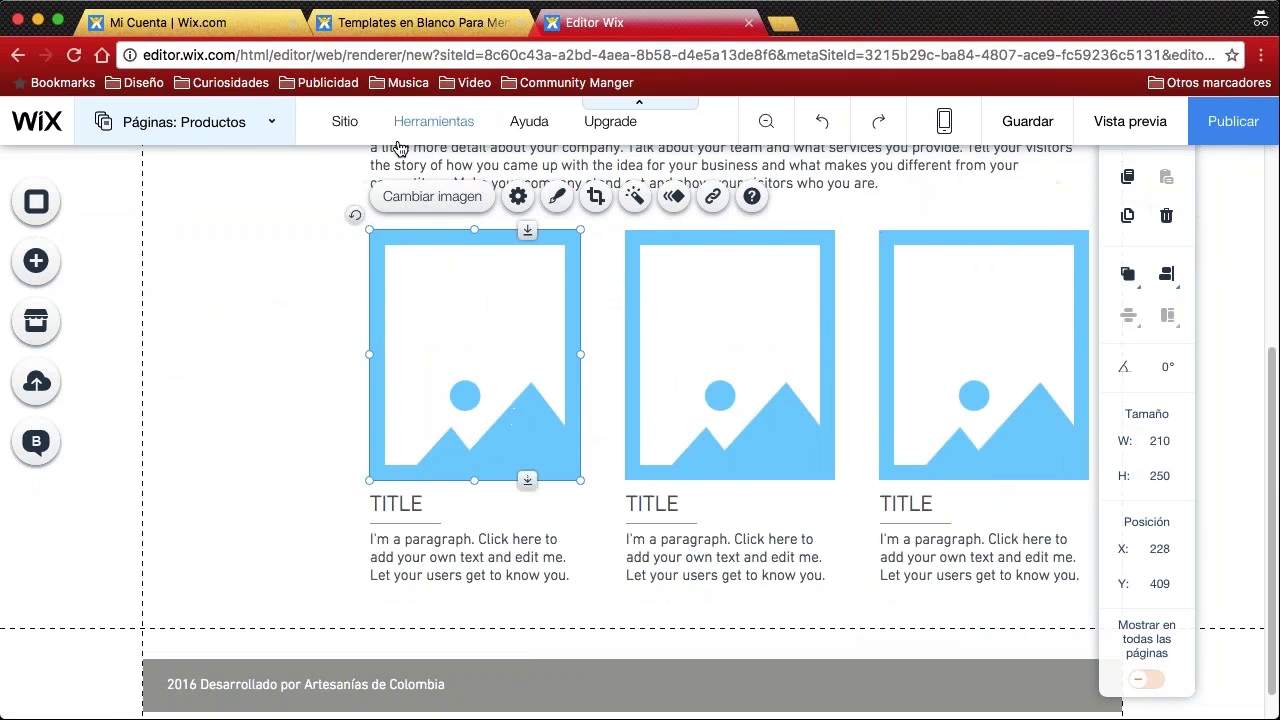
click(440, 197)
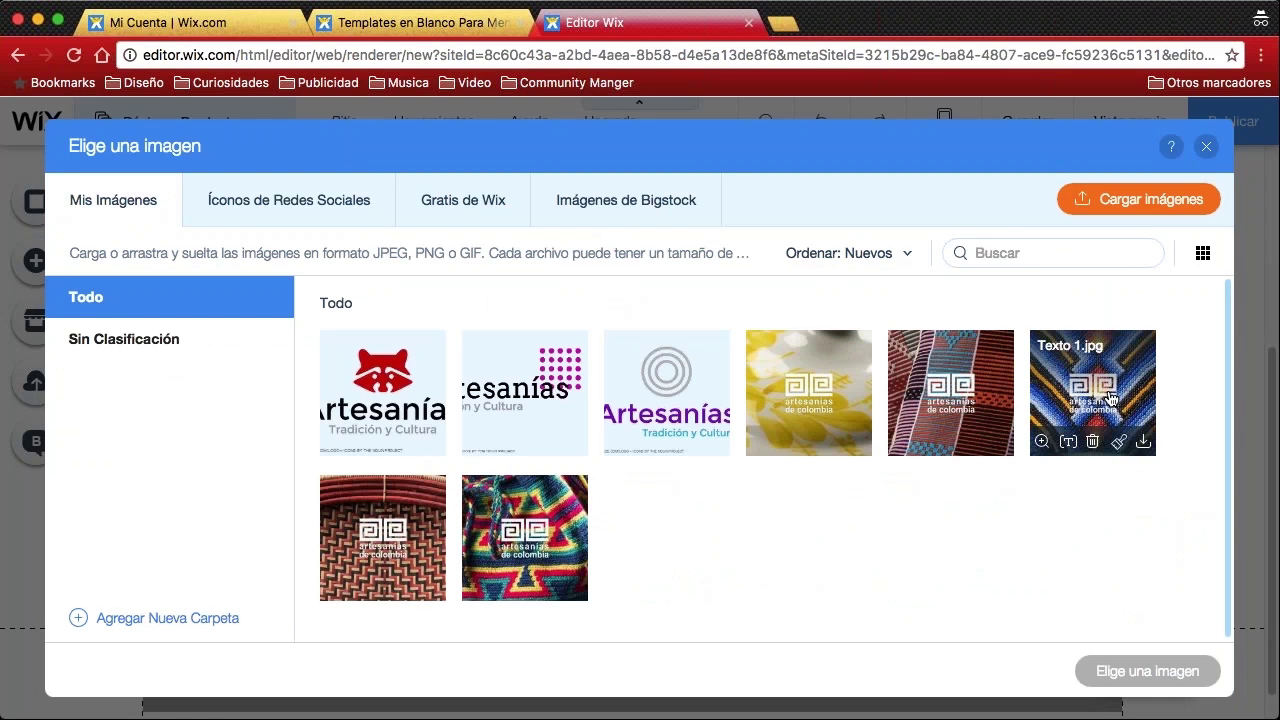
click(1098, 435)
click(1153, 680)
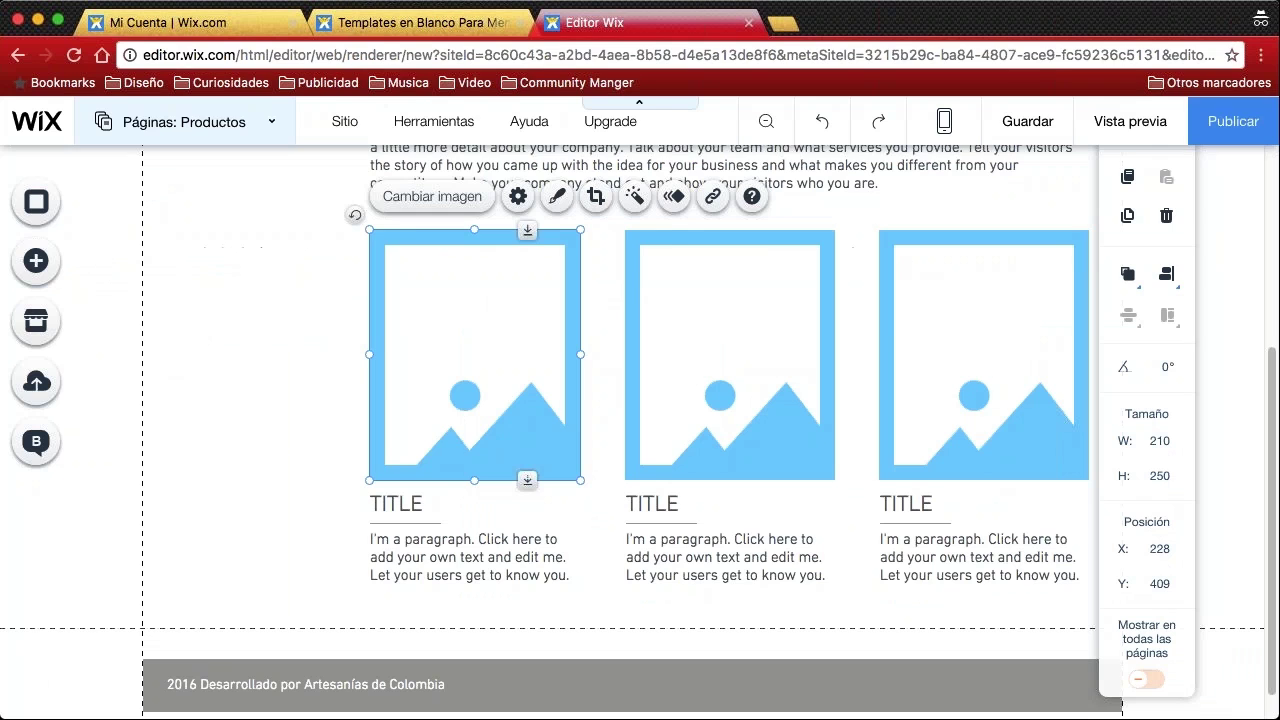
Fill the middle and right cards with the red basket weave and yellow craft photos
click(725, 391)
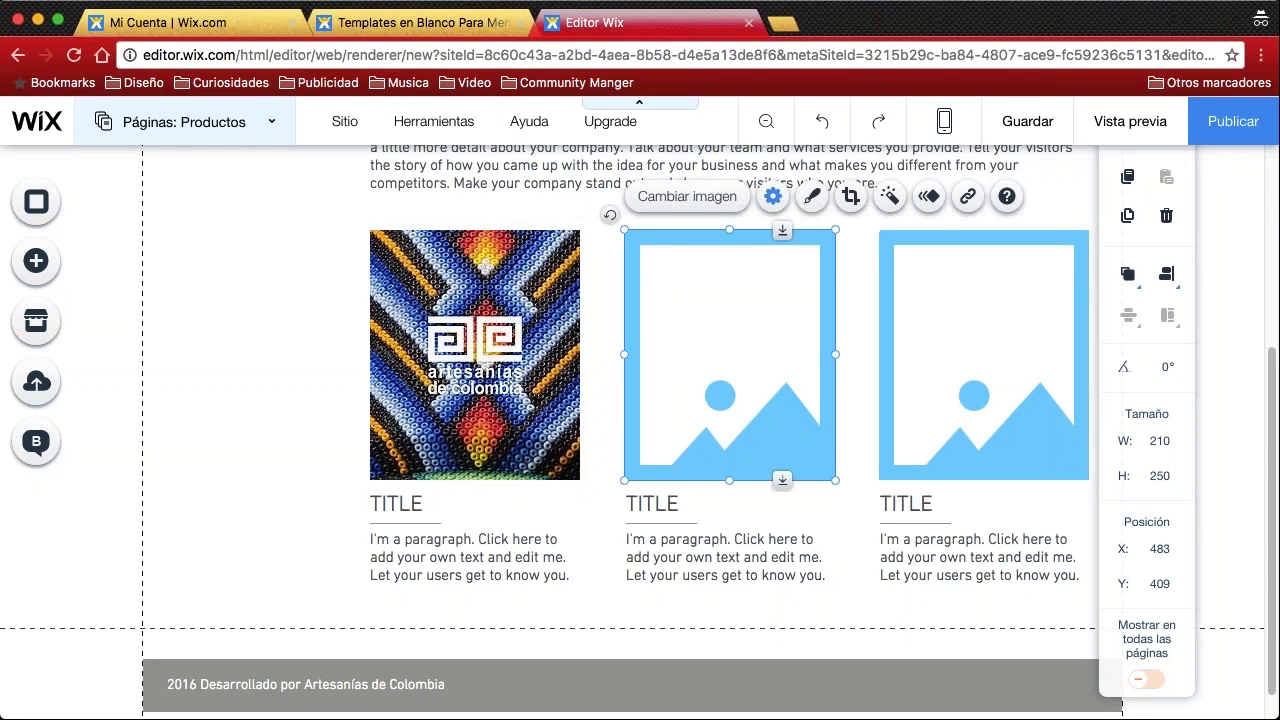
double_click(725, 391)
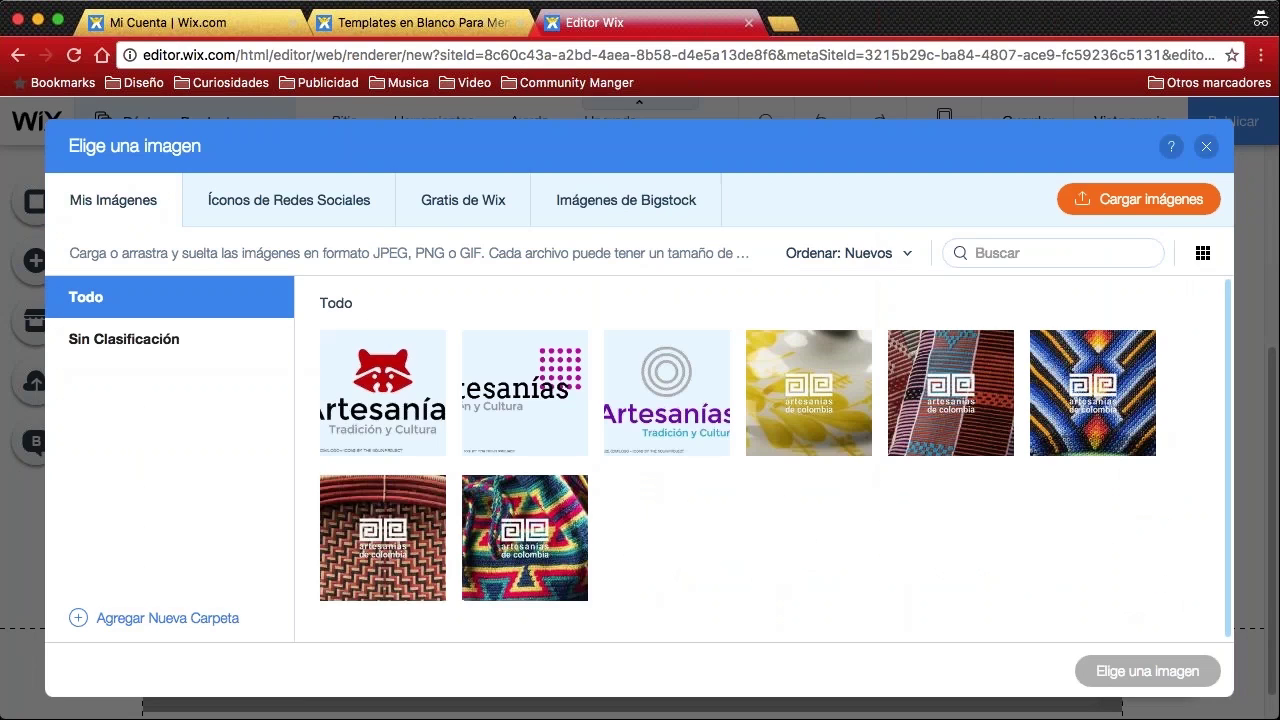
click(372, 520)
click(1148, 671)
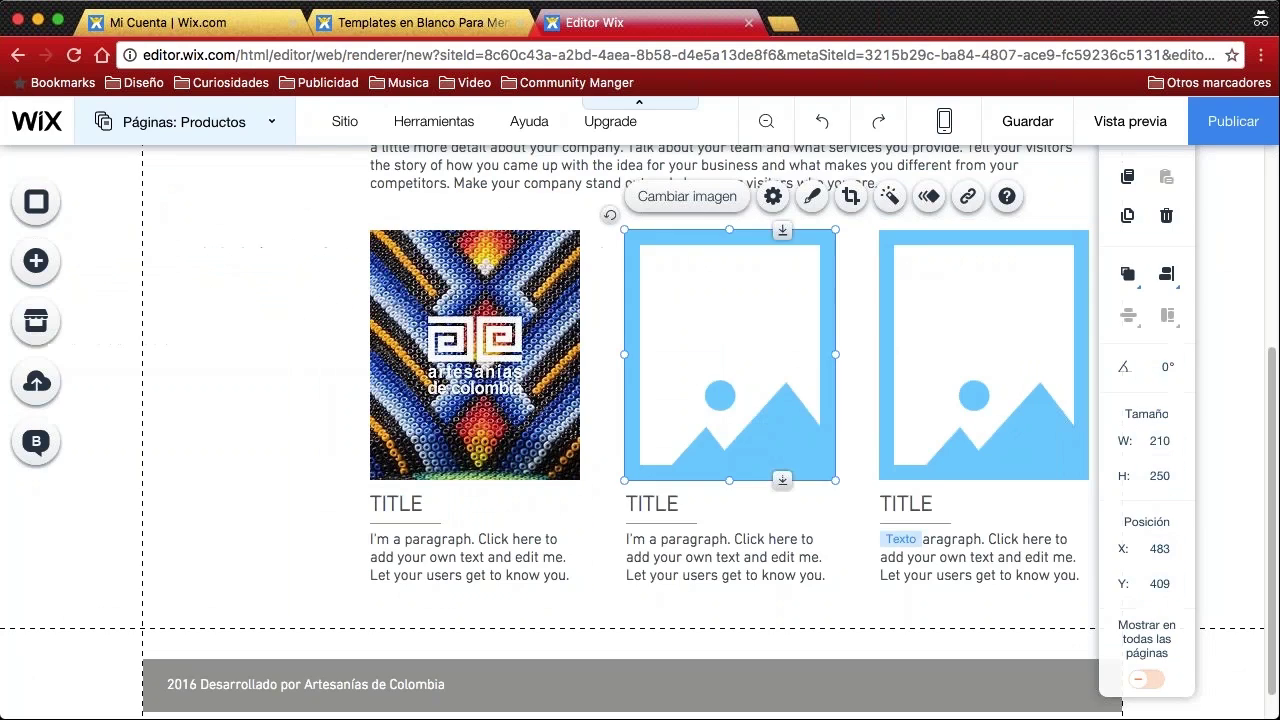
click(980, 389)
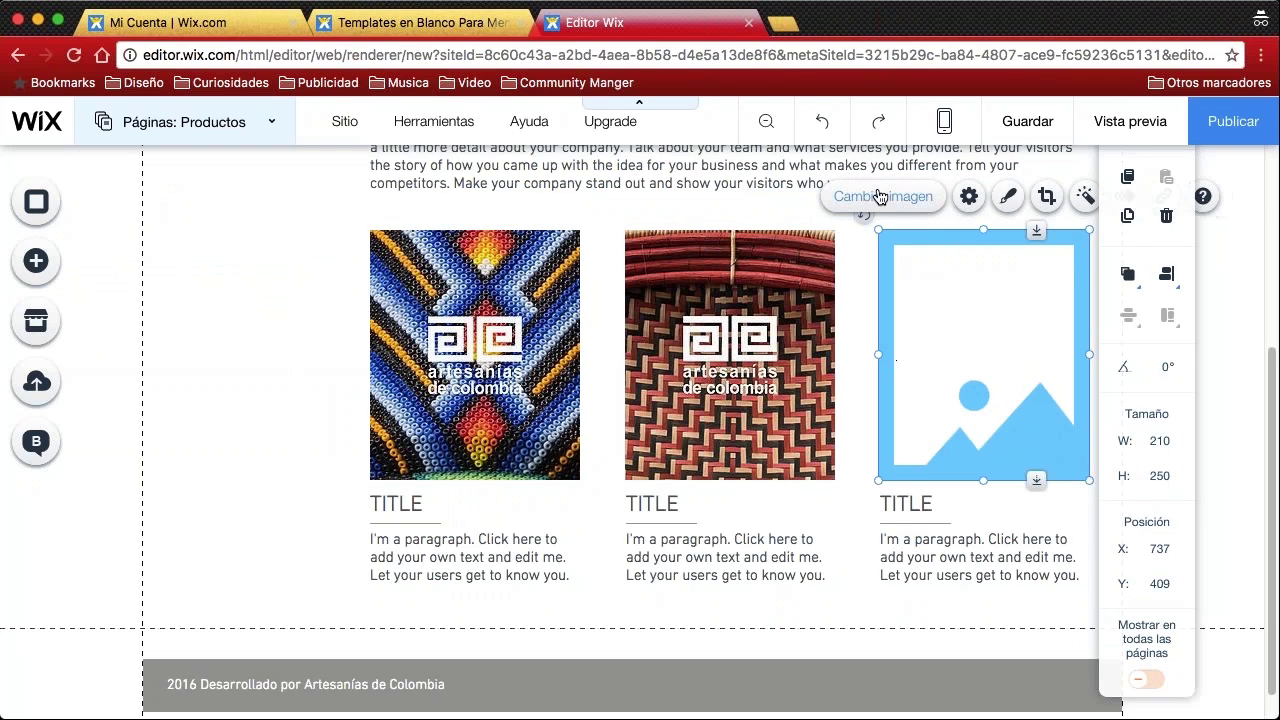
click(880, 197)
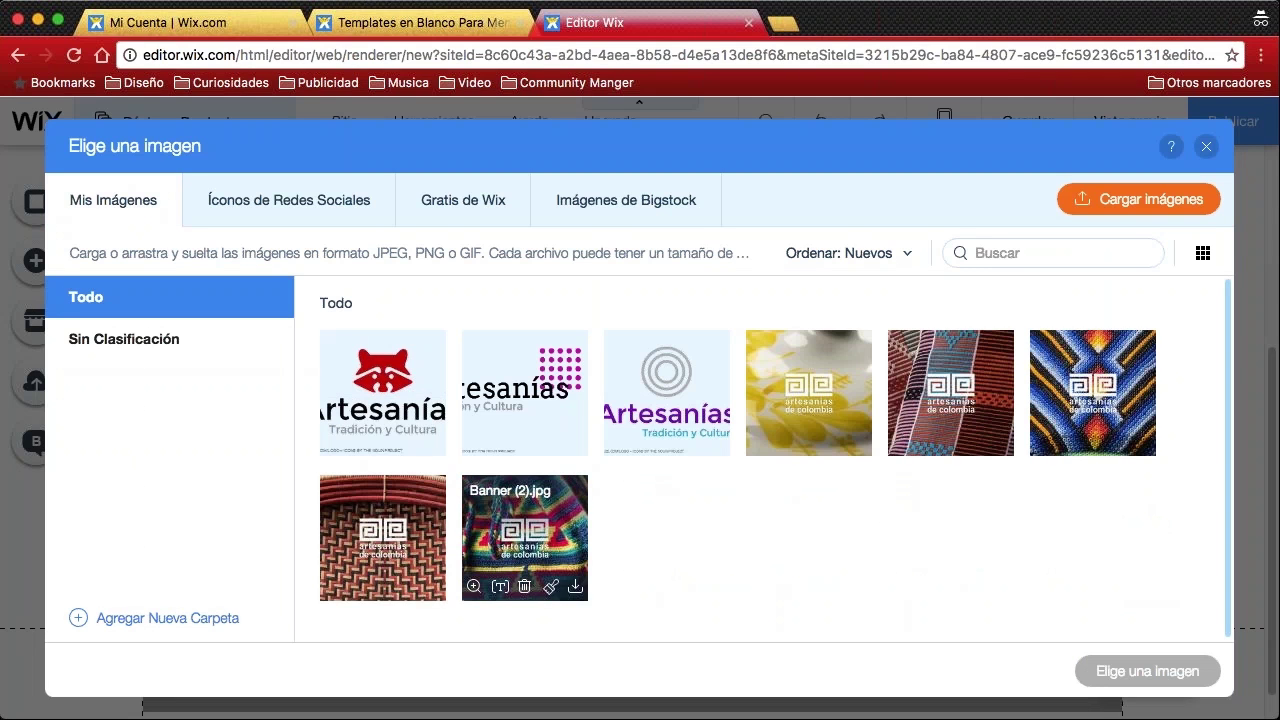
click(809, 392)
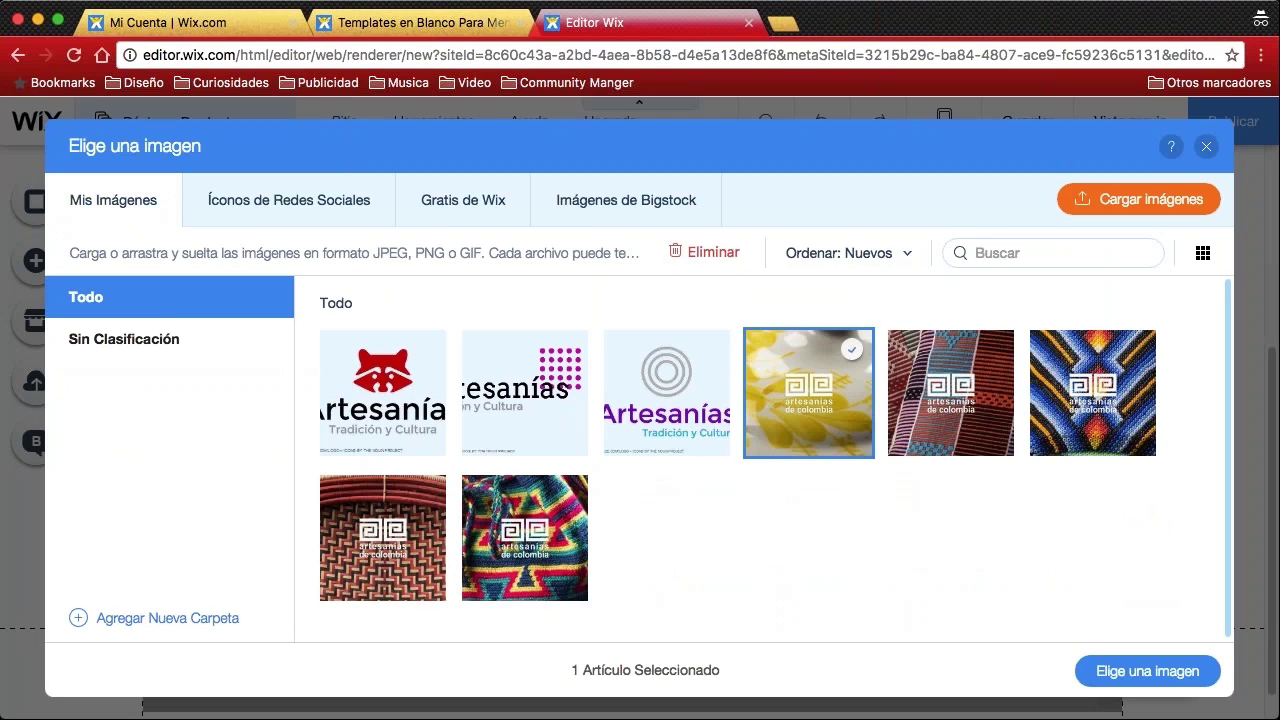
click(1148, 671)
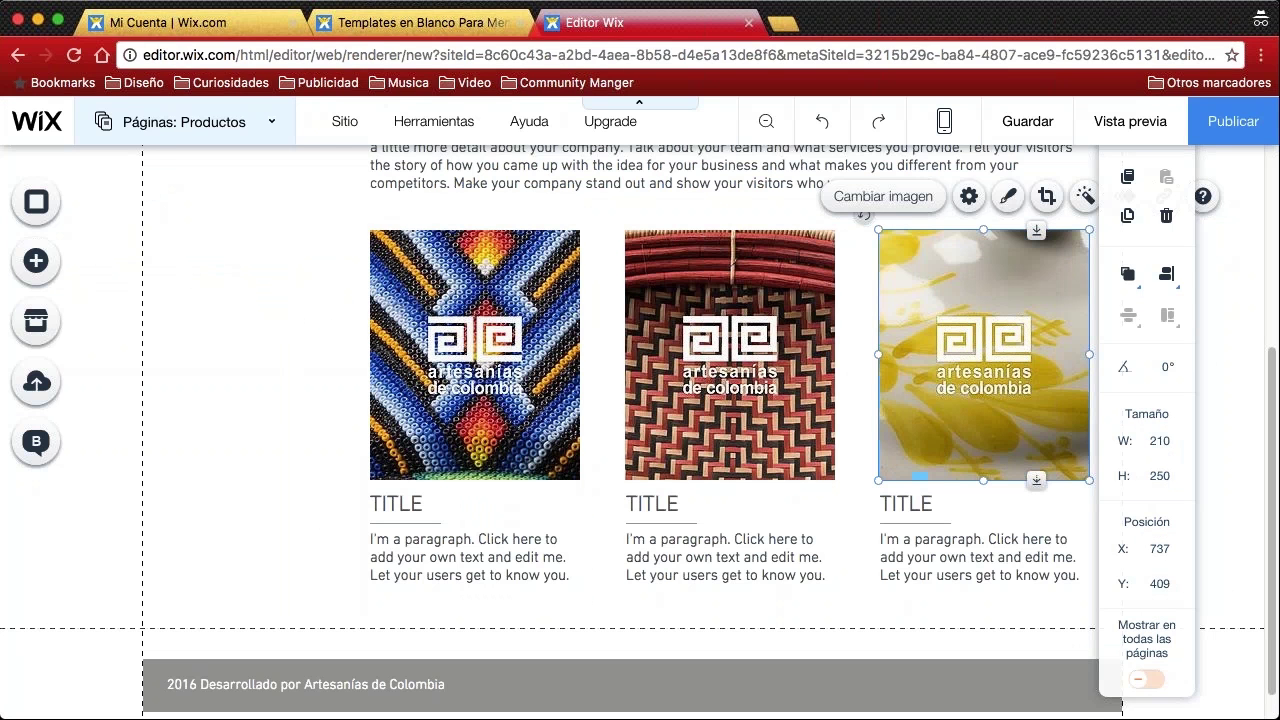
click(852, 399)
click(257, 347)
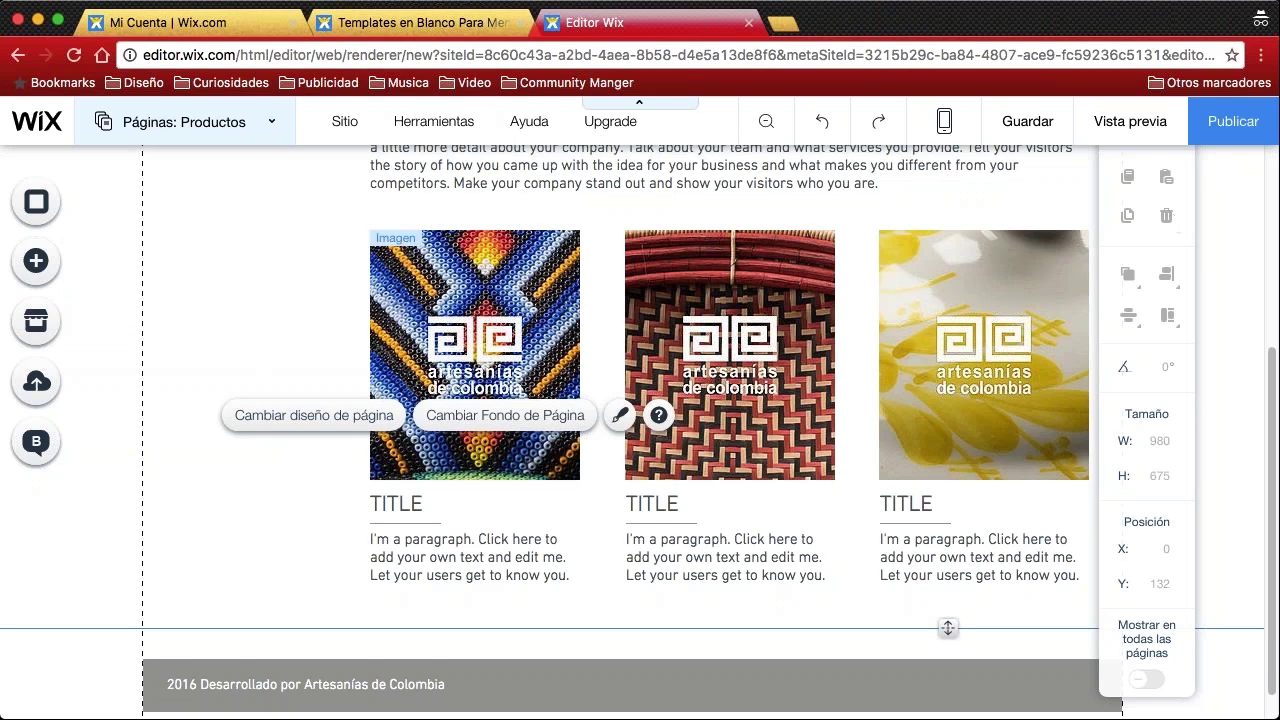
scroll(285, 330, up, 4)
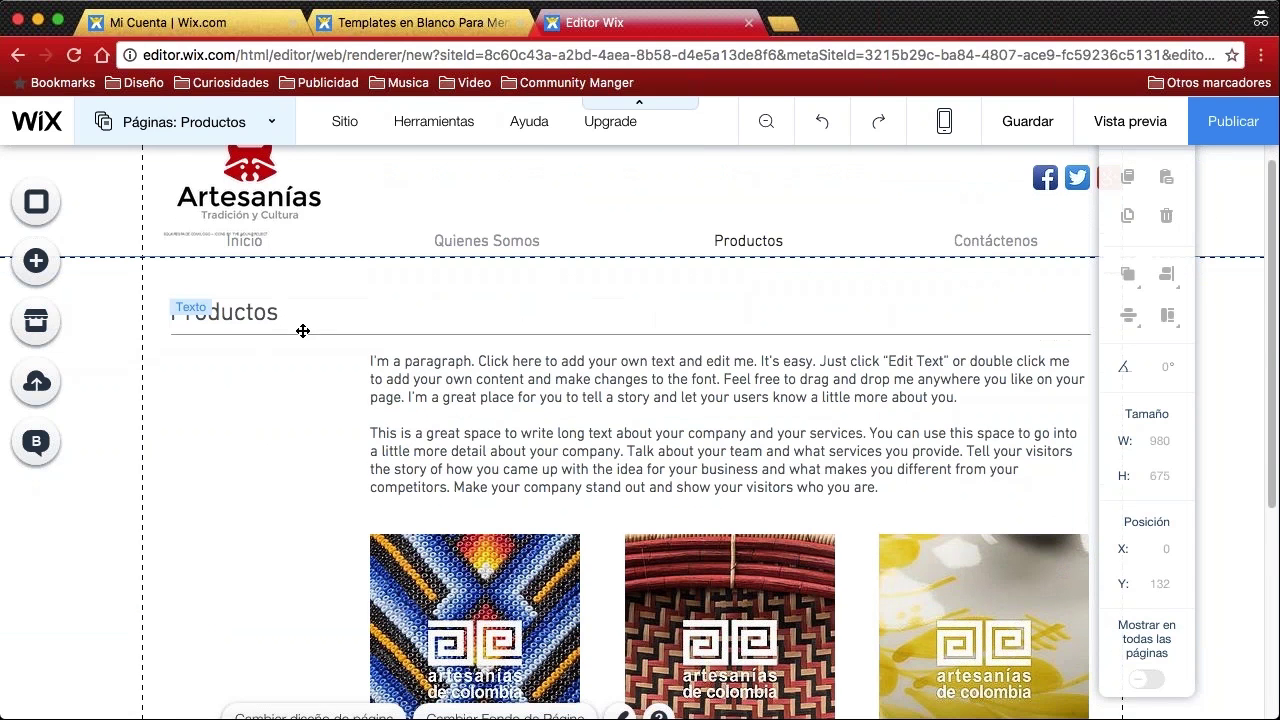
scroll(540, 400, down, 4)
scroll(540, 400, up, 2)
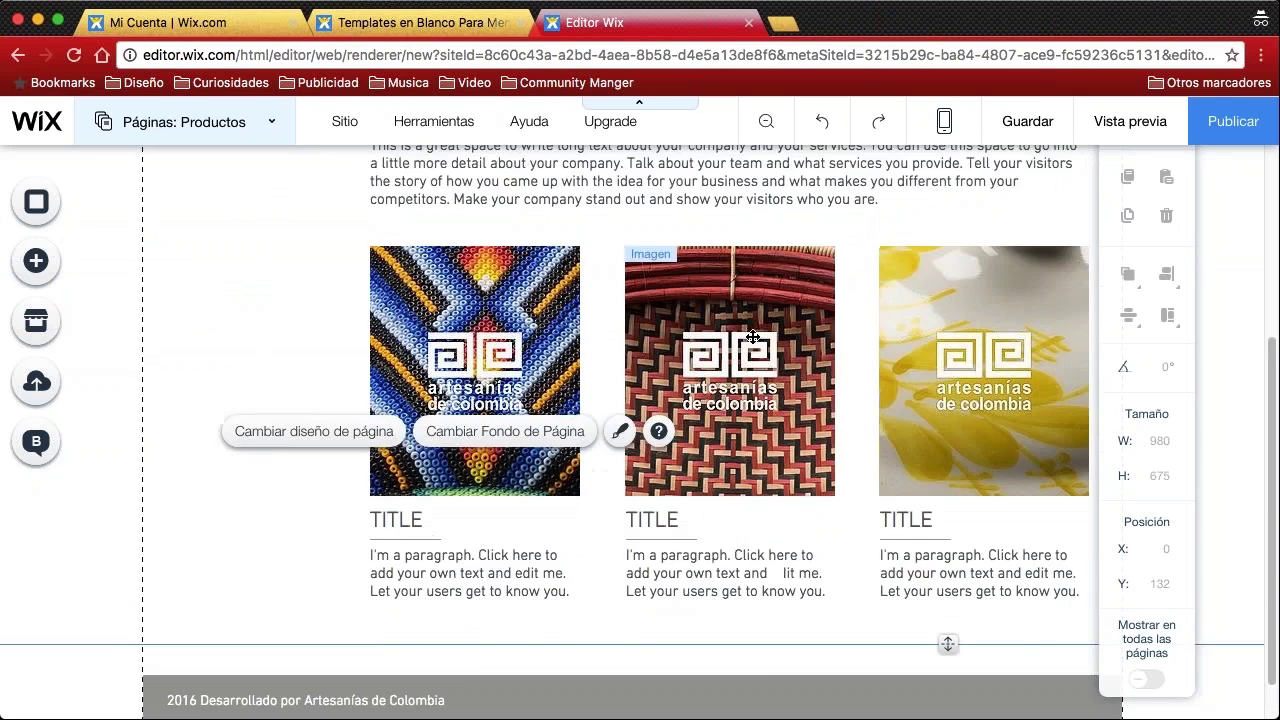
scroll(651, 263, up, 1)
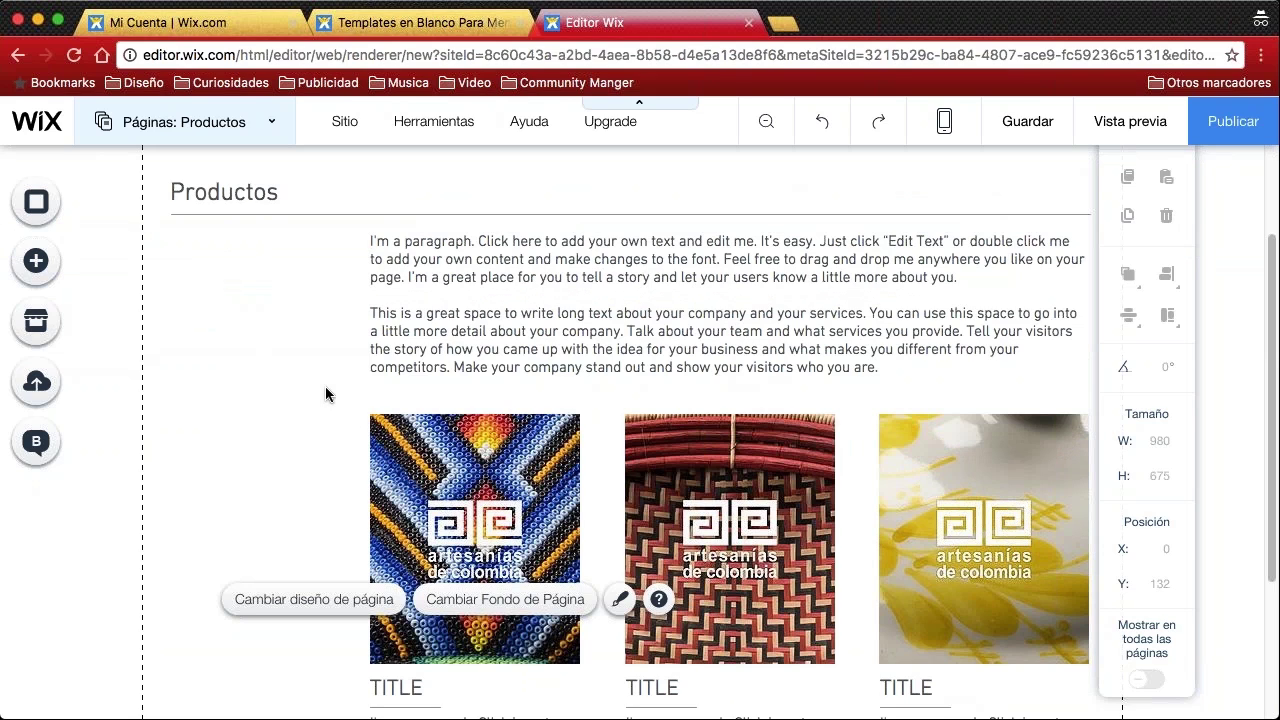
Delete the second placeholder paragraph from the Productos page text box
double_click(589, 316)
double_click(598, 313)
click(631, 314)
double_click(776, 316)
drag(879, 367, 366, 310)
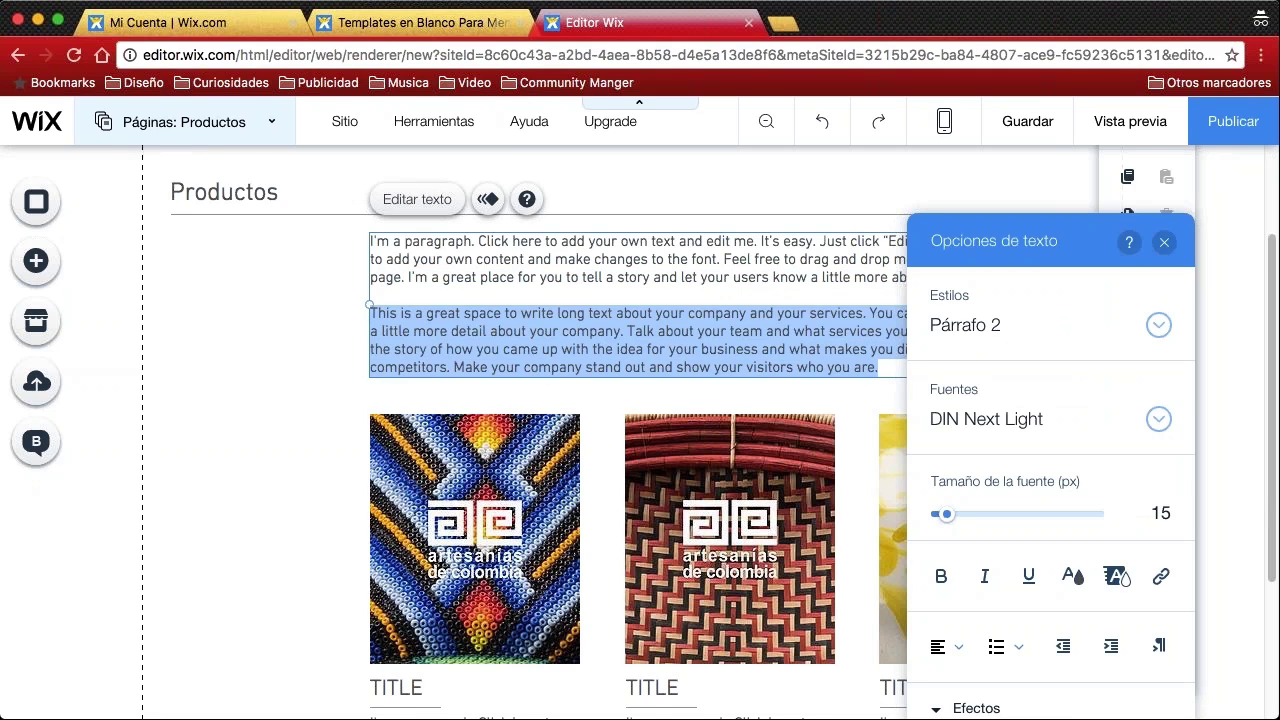
key(BackSpace)
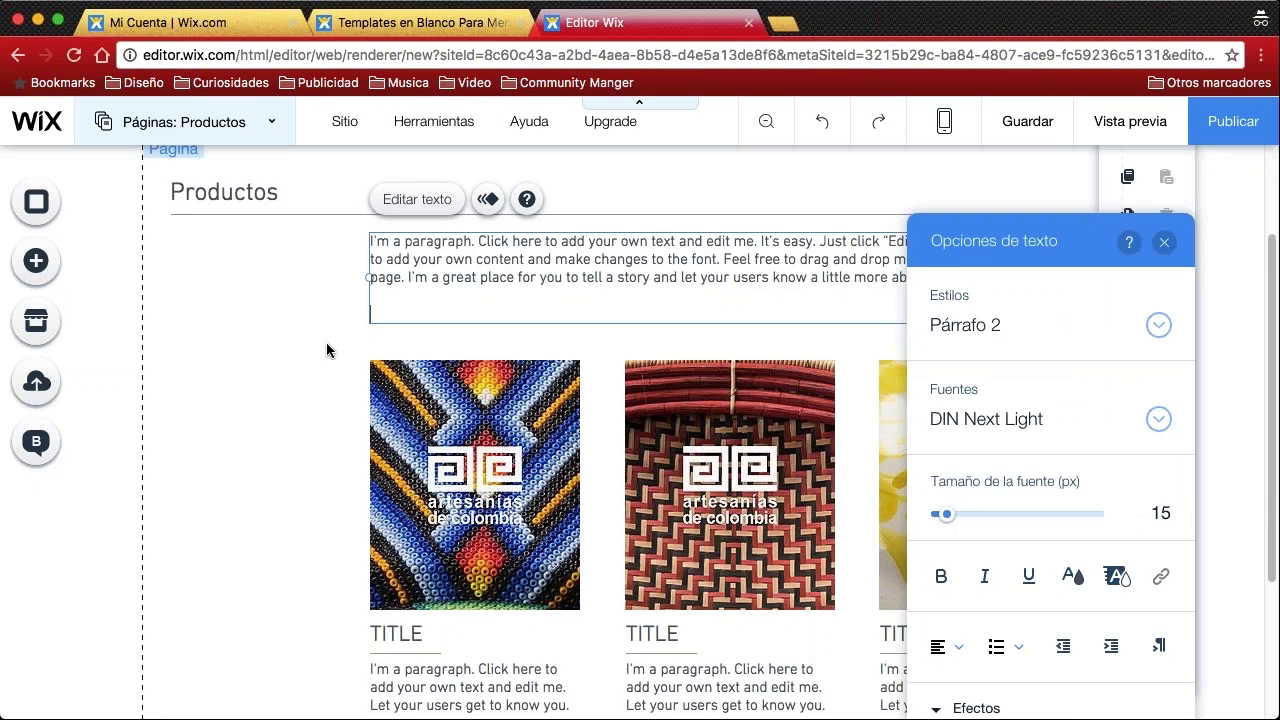
key(BackSpace)
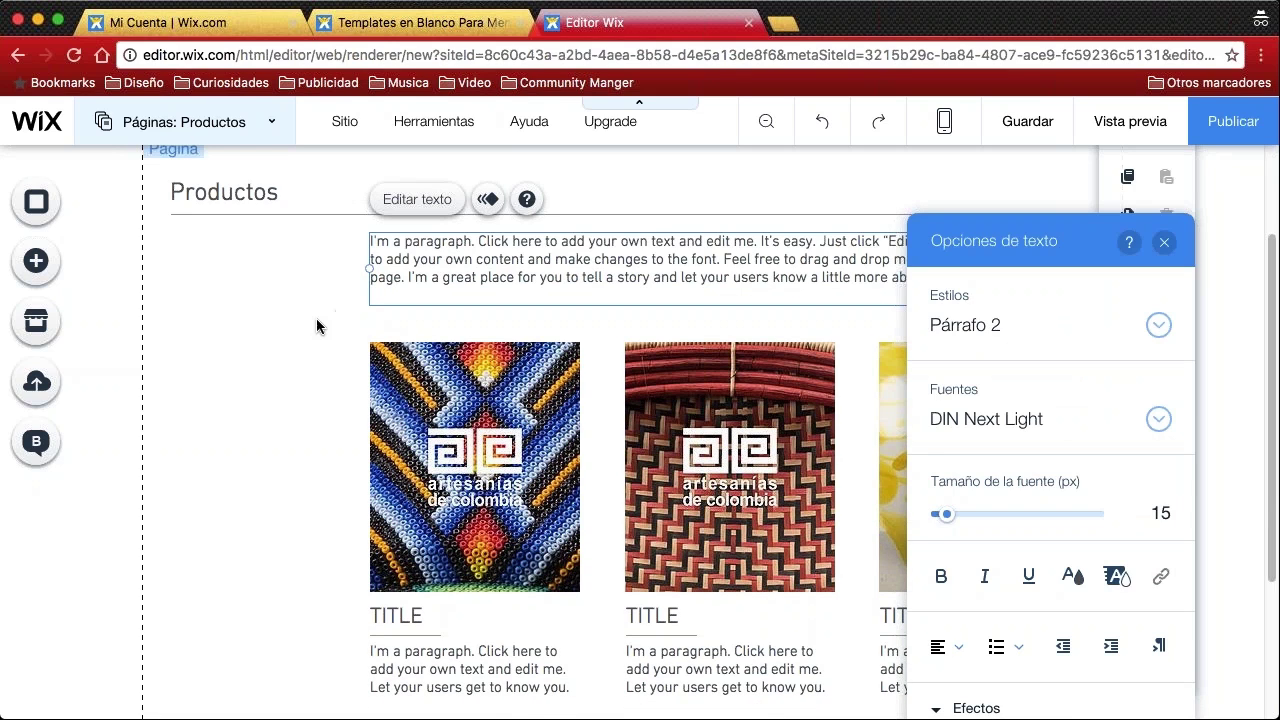
click(286, 317)
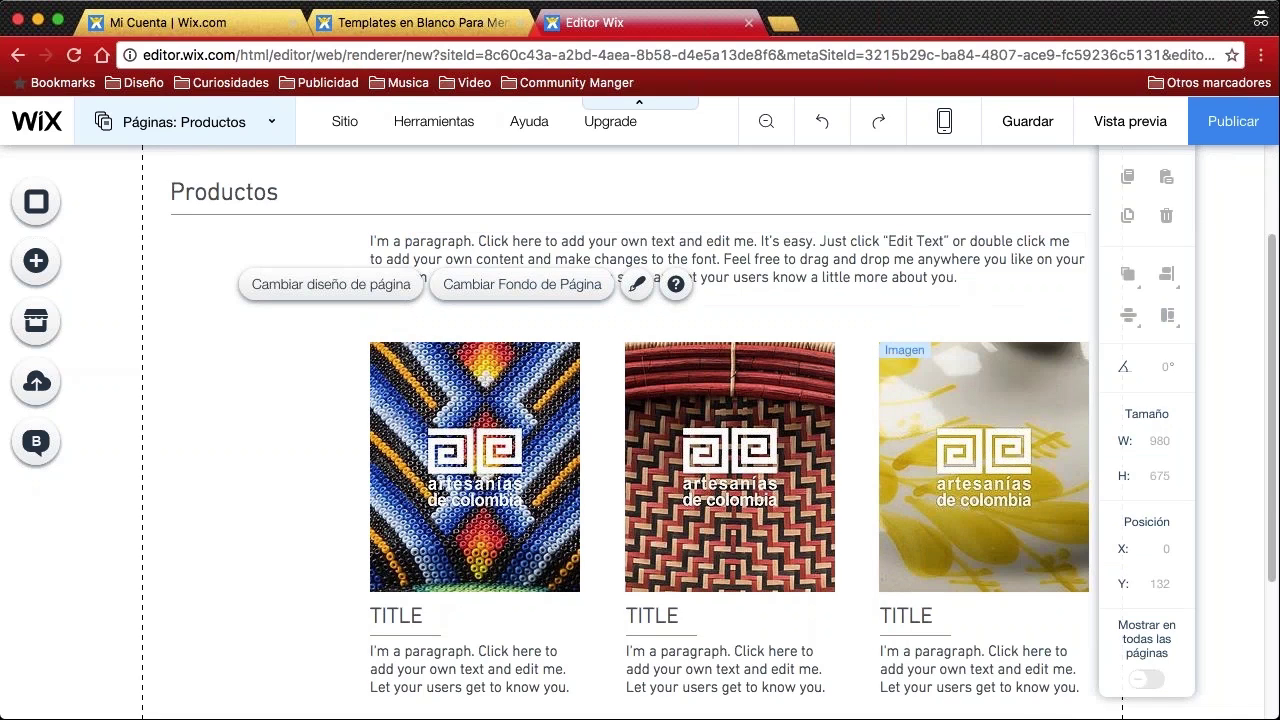
Scroll down to the footer past the three craft images and back up
scroll(341, 446, down, 3)
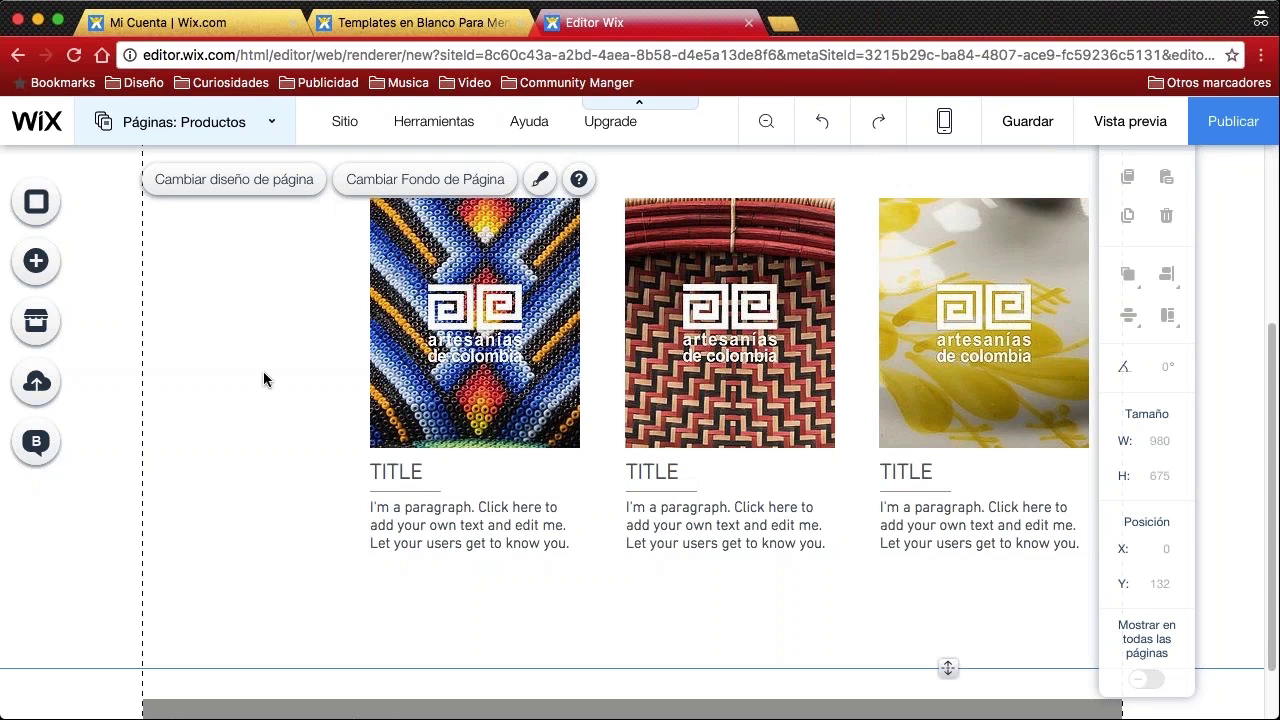
scroll(291, 434, down, 2)
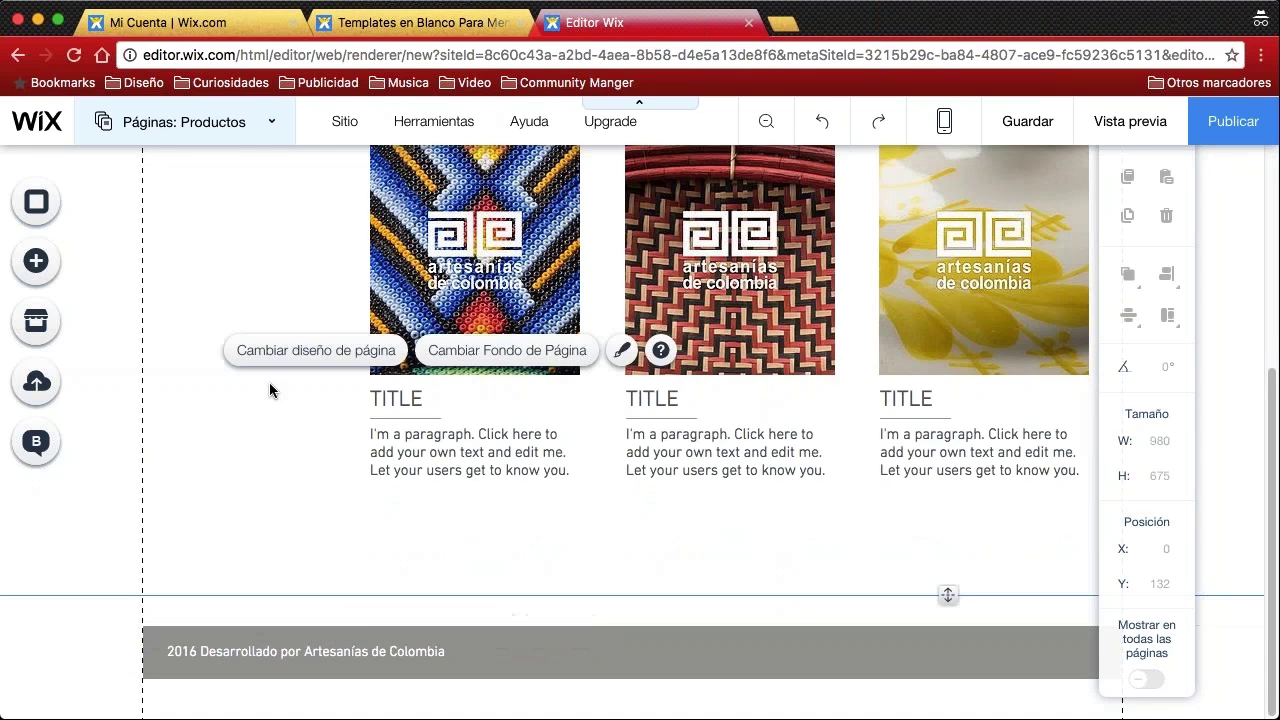
scroll(262, 378, up, 8)
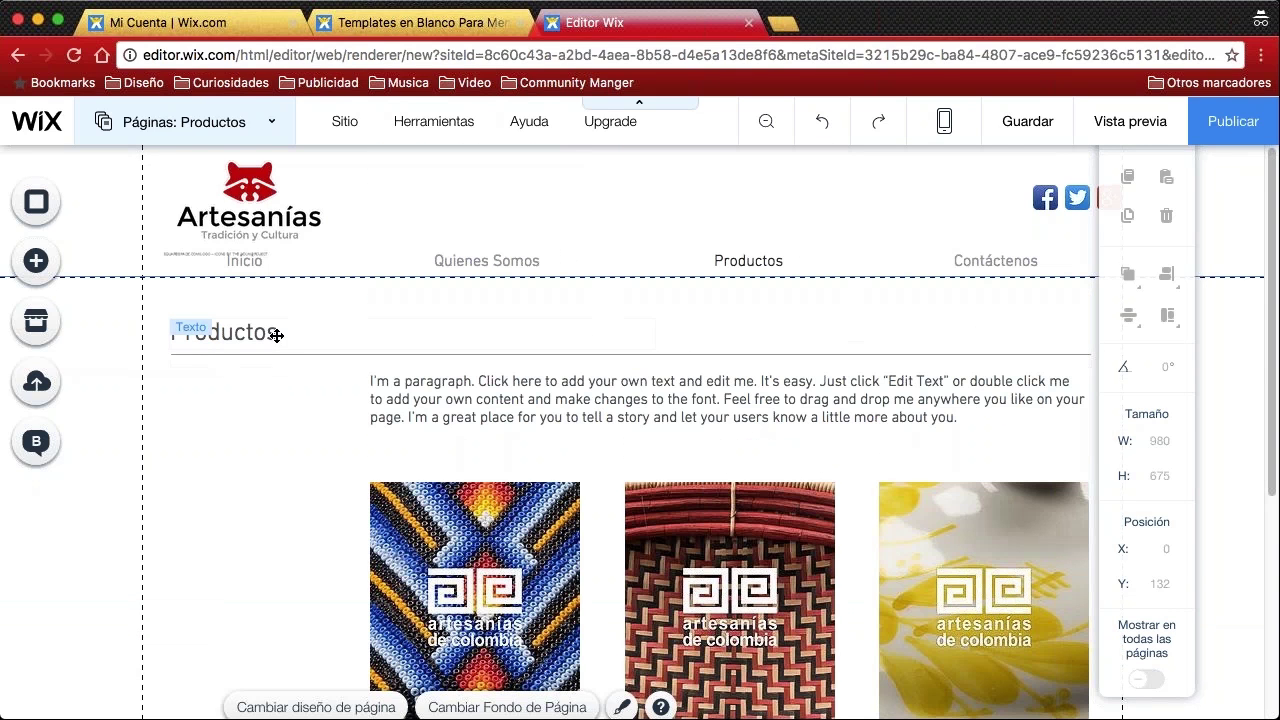
click(1130, 126)
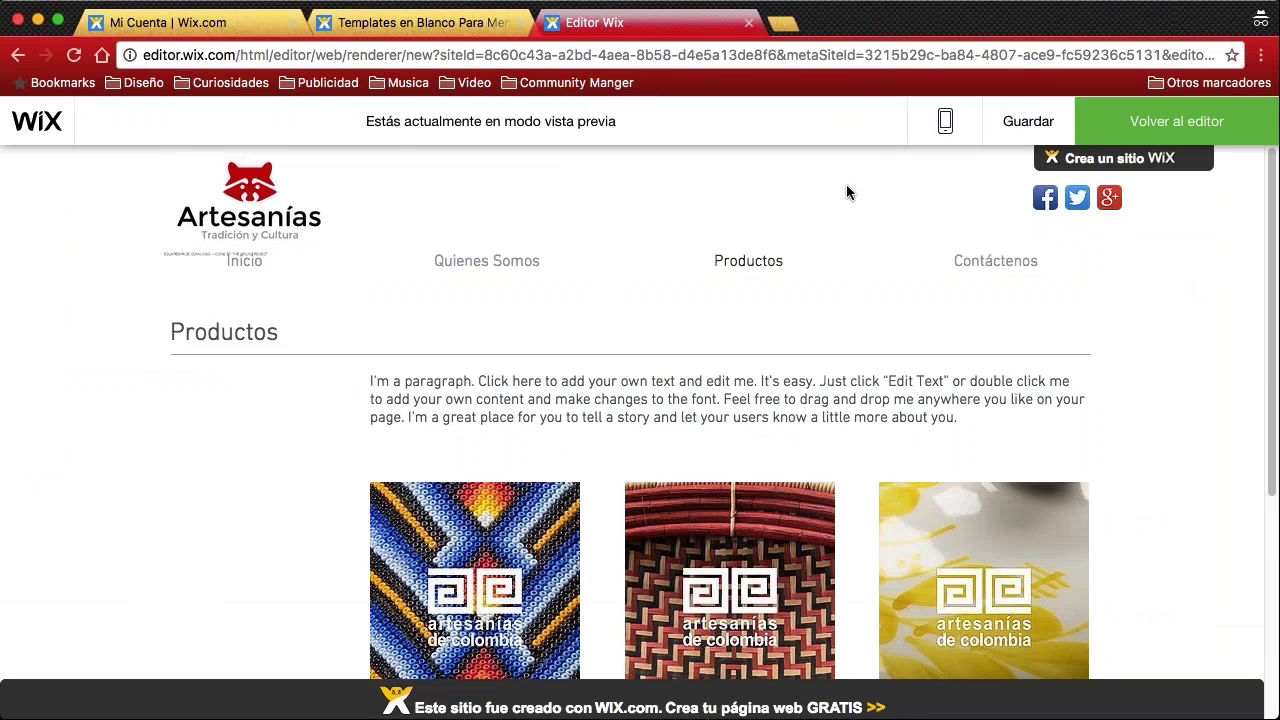
In preview, open Galería from the Productos dropdown and scroll through the page
scroll(846, 192, down, 5)
scroll(846, 192, up, 5)
mouse_move(800, 314)
click(751, 303)
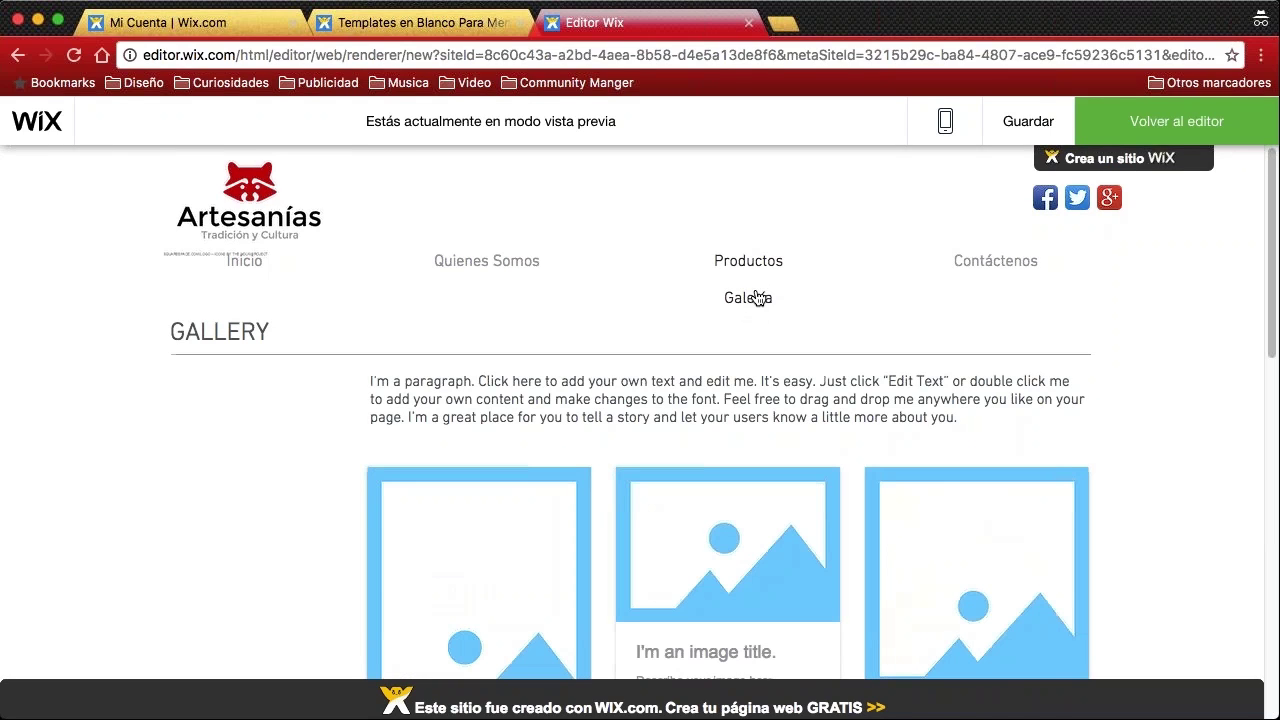
scroll(560, 345, down, 2)
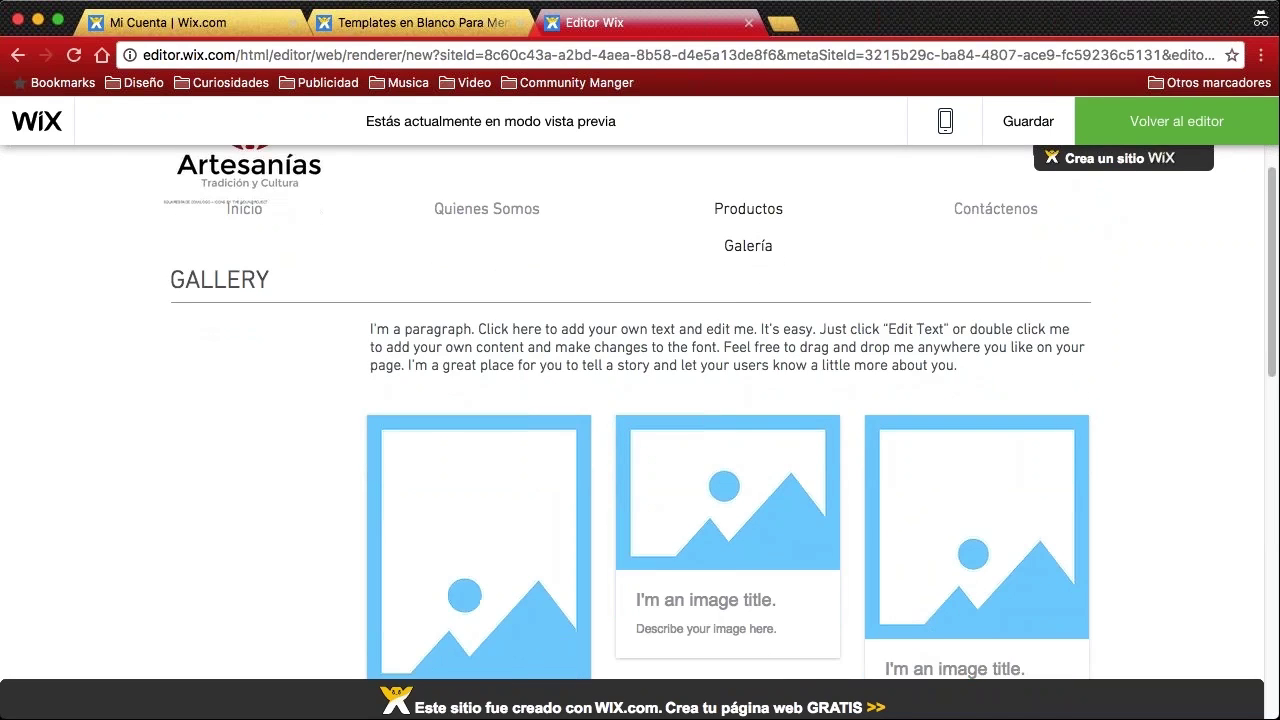
scroll(418, 362, down, 5)
scroll(418, 362, up, 6)
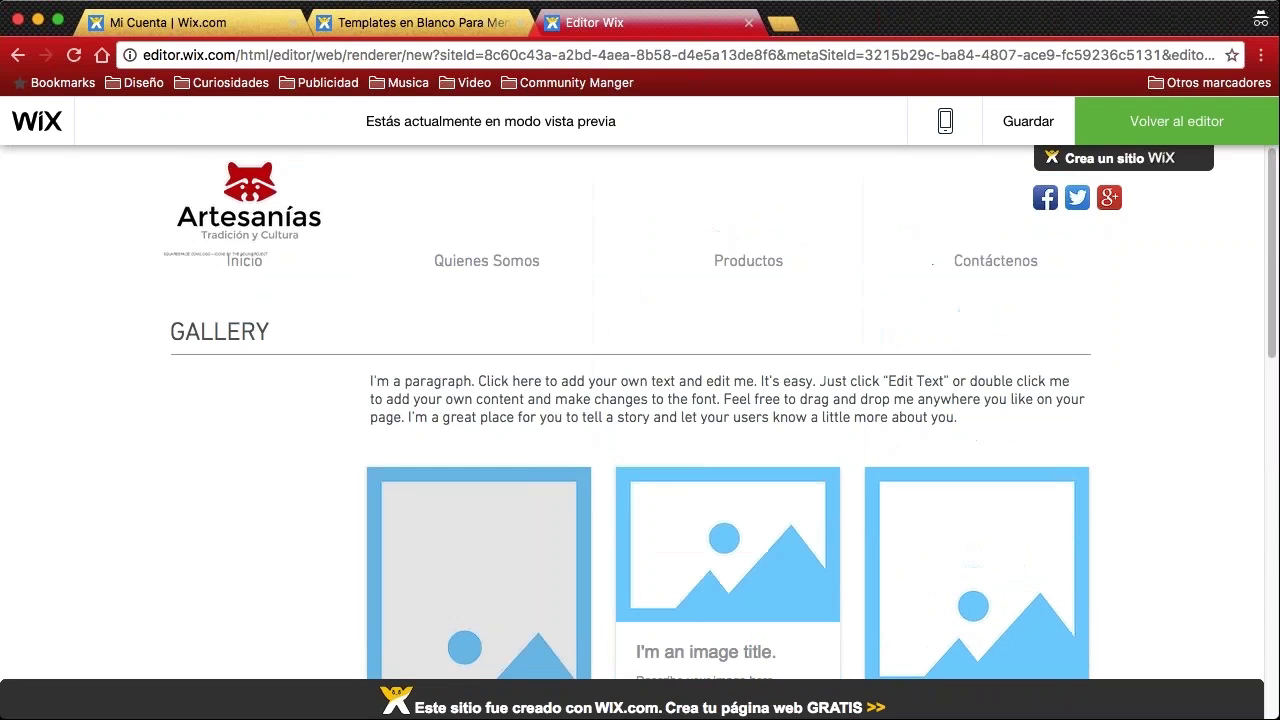
click(1168, 124)
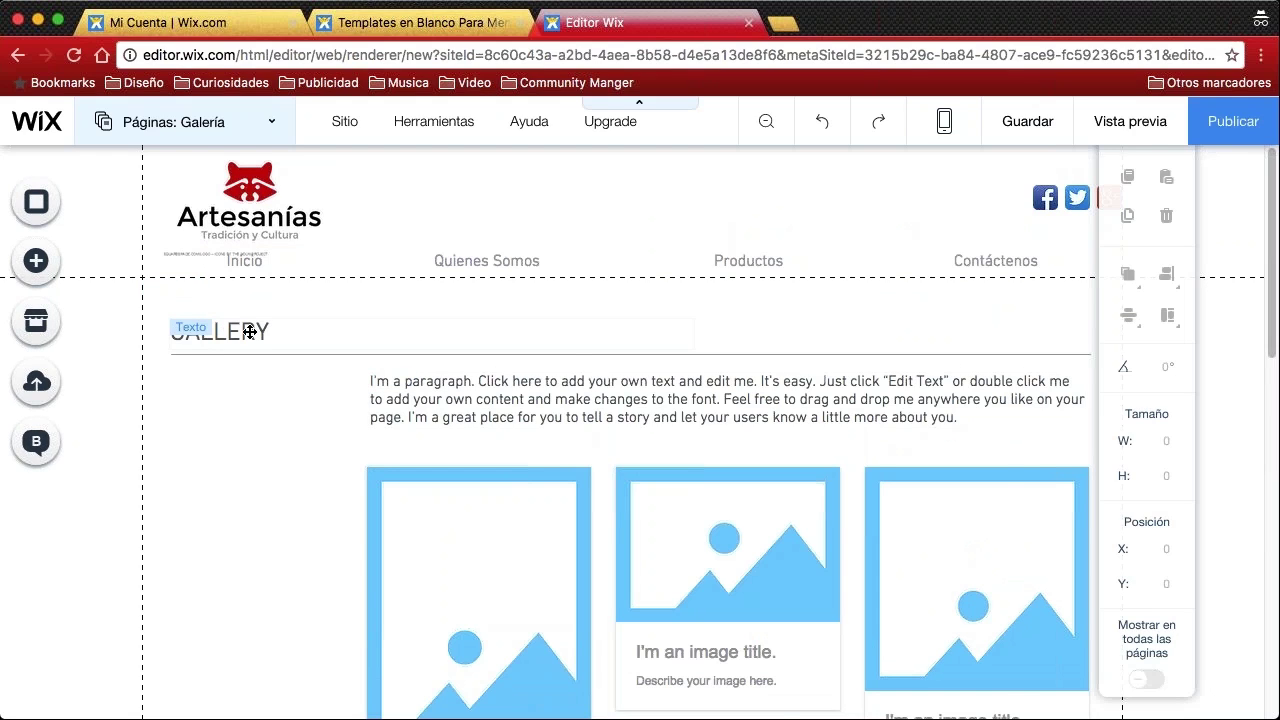
Retitle the gallery page heading from GALLERY to 'Galería', fixing the accent
double_click(257, 332)
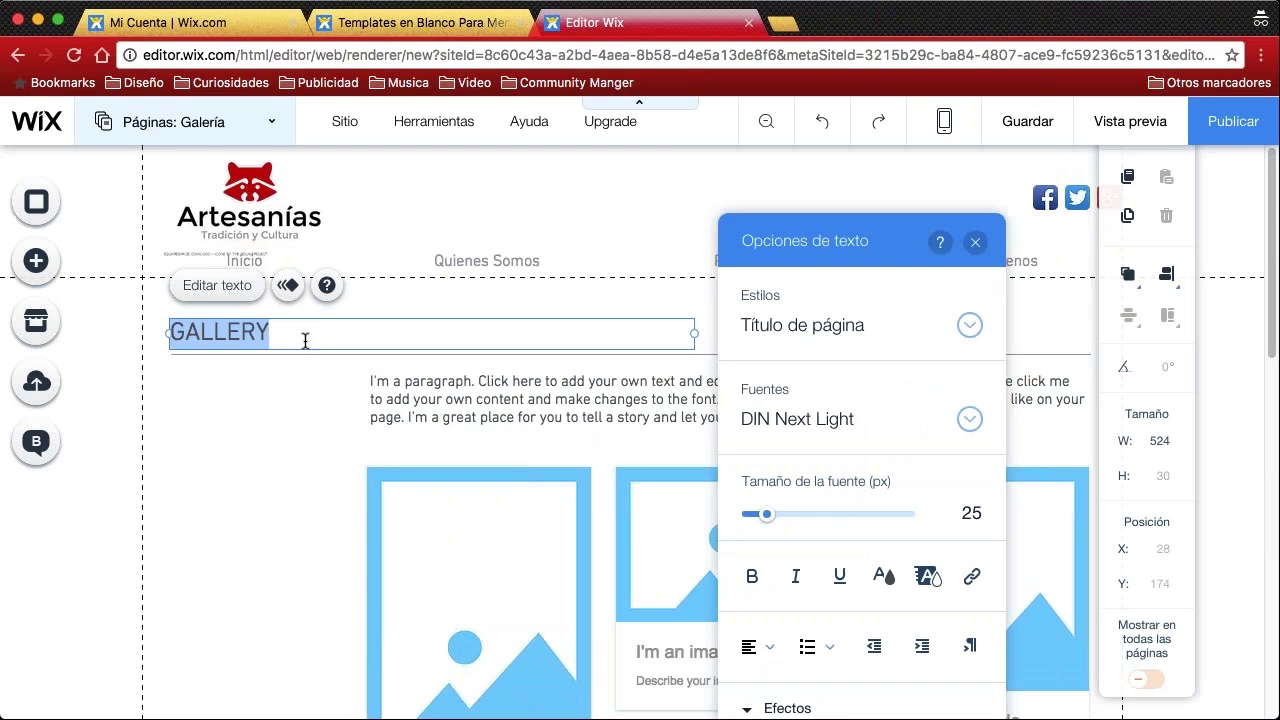
text(Galerìa)
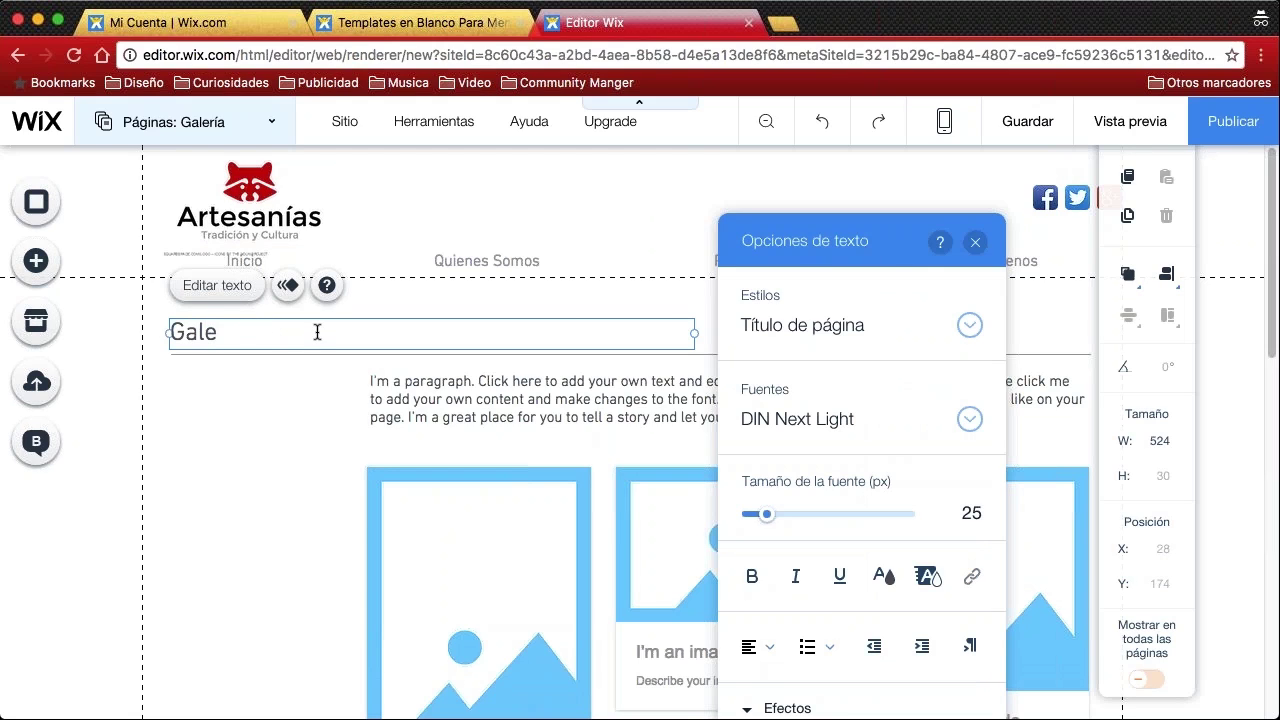
key(BackSpace)
key(BackSpace)
text(ía)
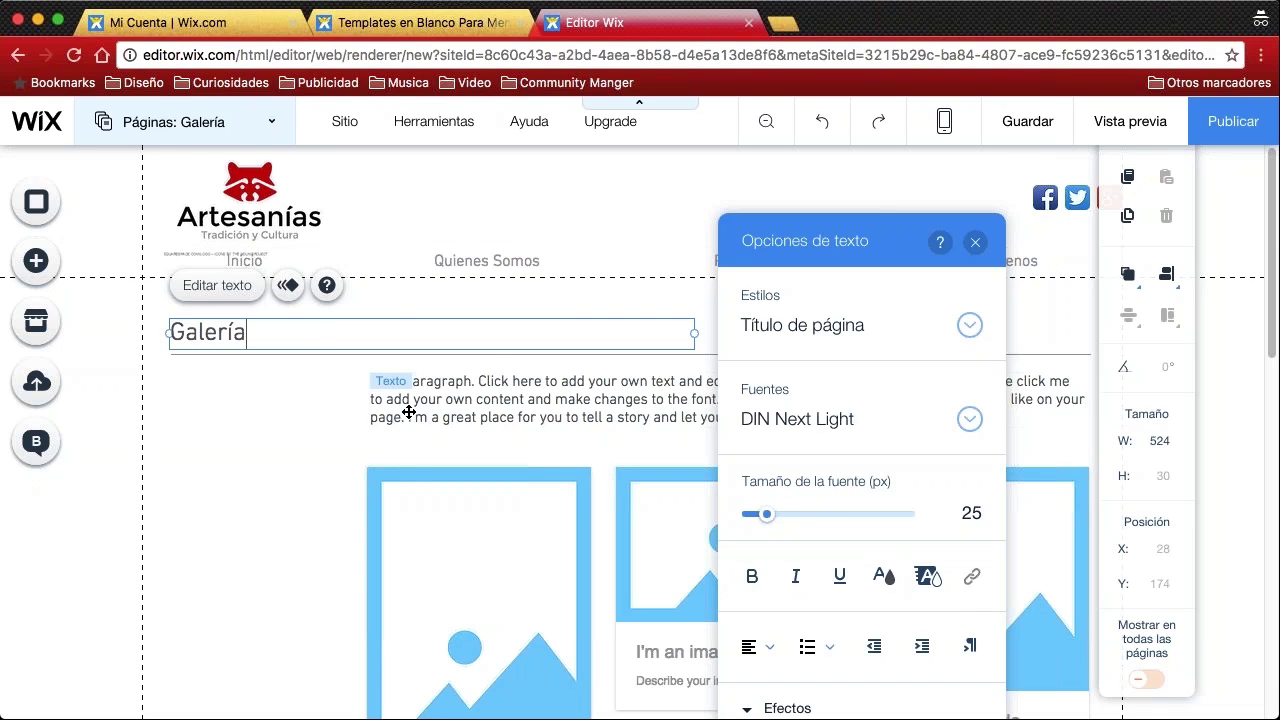
click(408, 408)
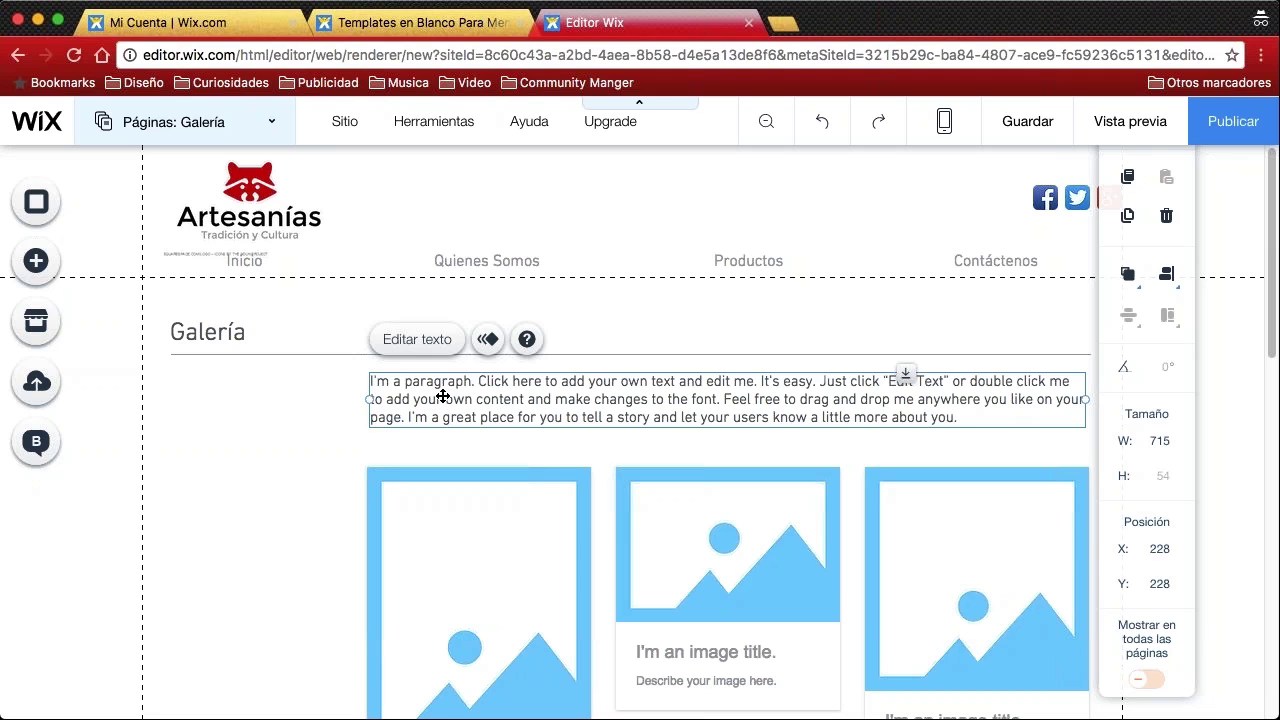
Deselect the paragraph text box, scroll down, and select the image gallery
click(259, 461)
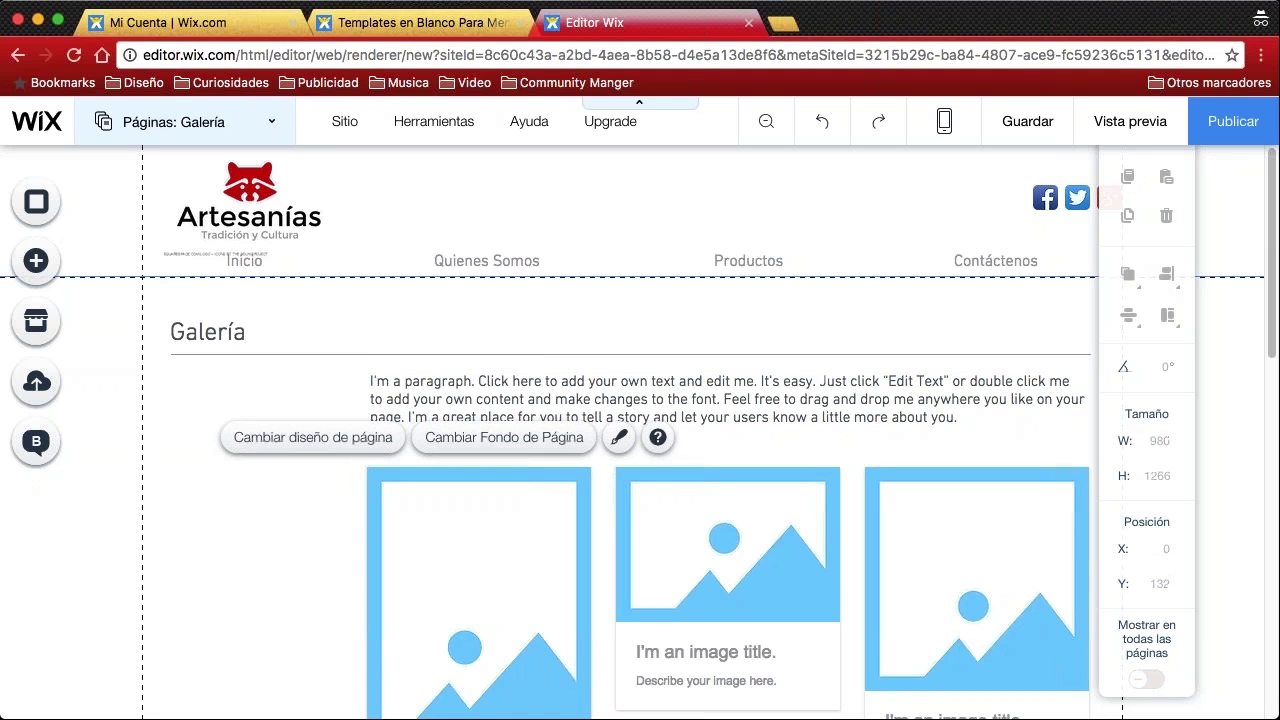
scroll(700, 380, down, 10)
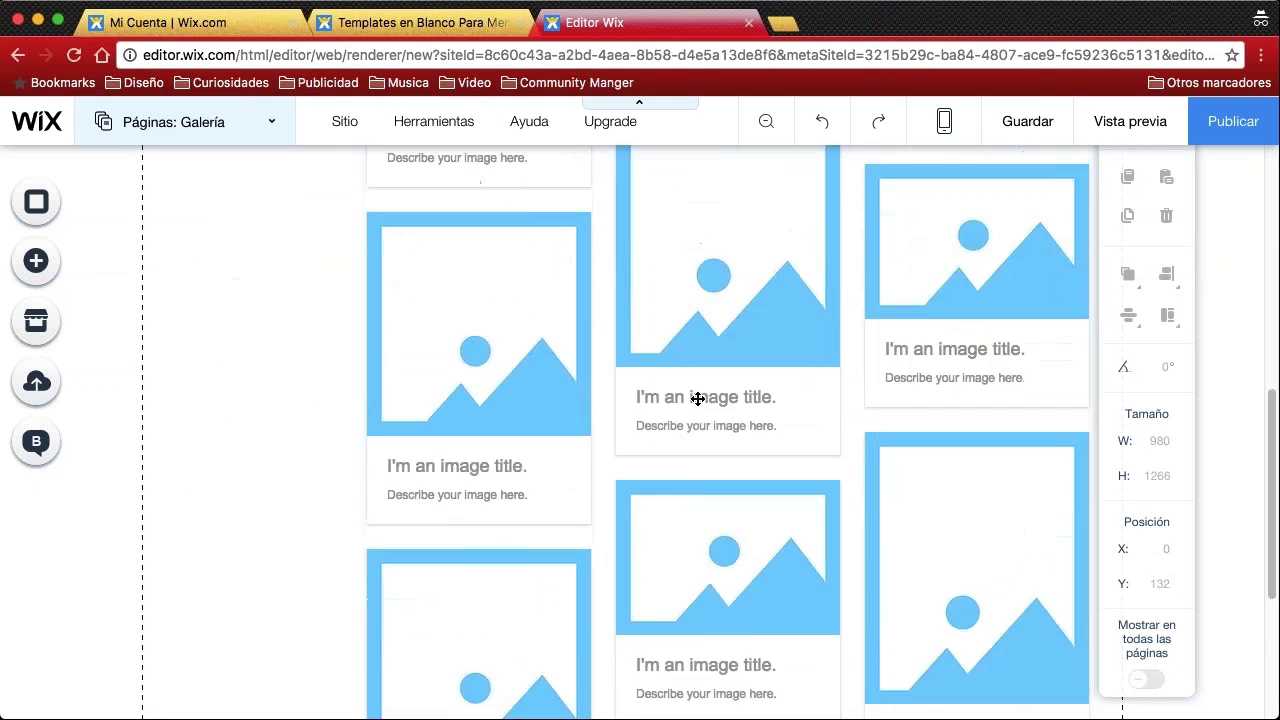
scroll(698, 399, down, 5)
scroll(686, 414, up, 15)
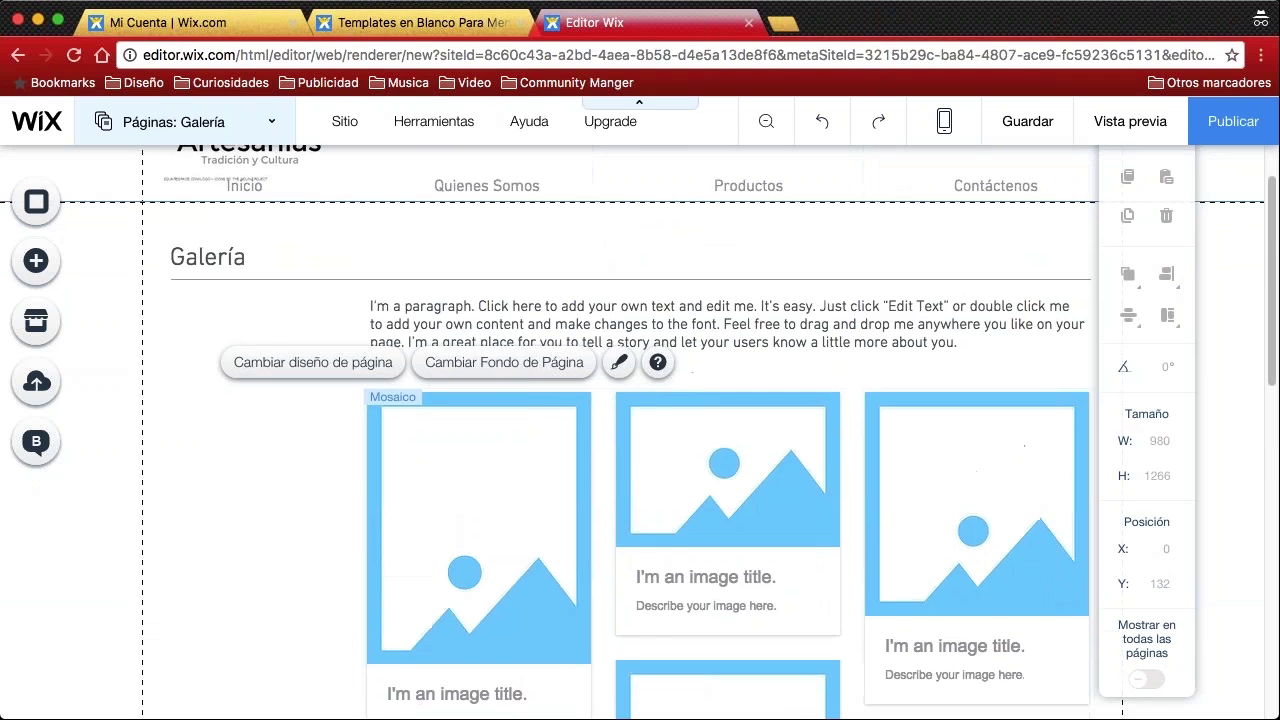
scroll(677, 409, down, 5)
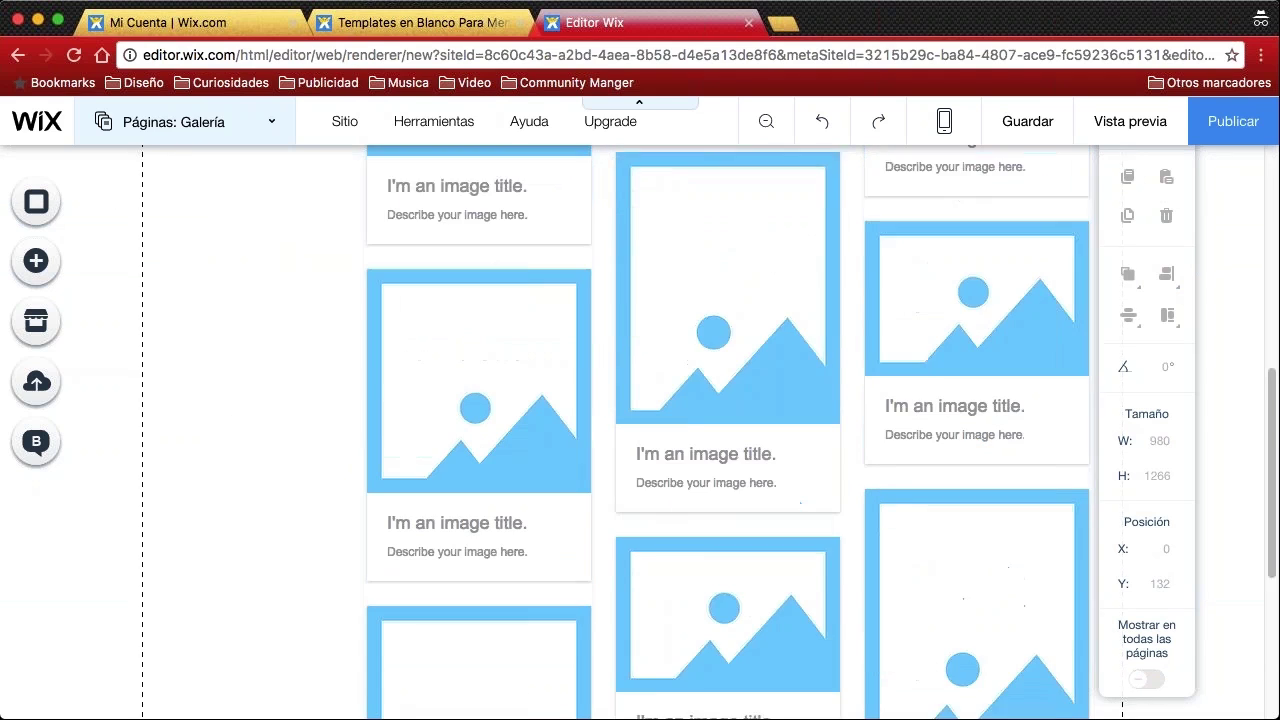
scroll(554, 471, down, 3)
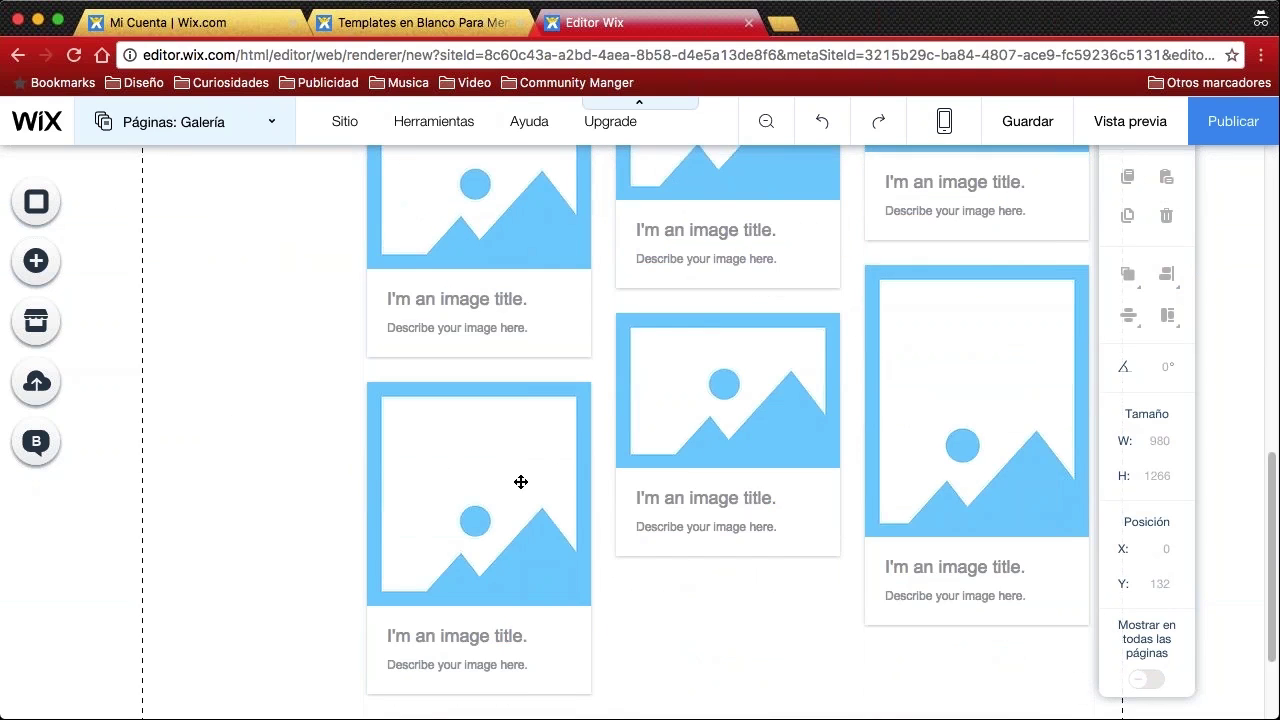
click(521, 482)
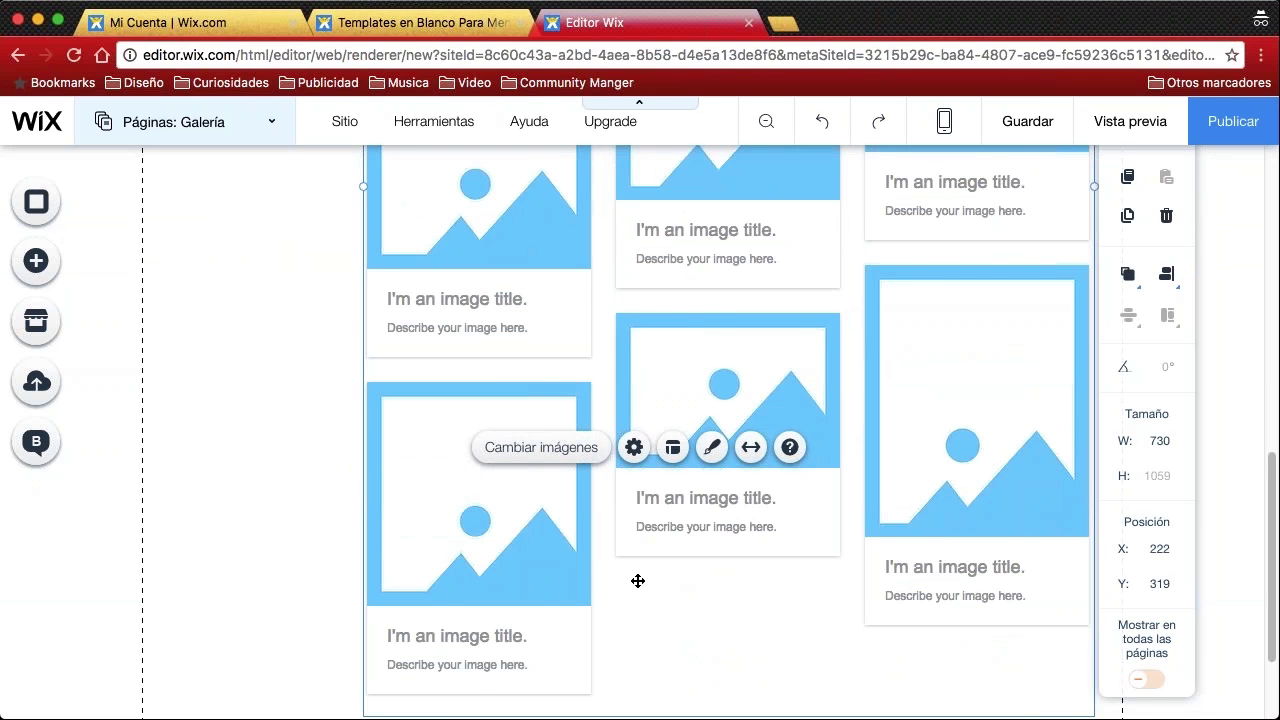
scroll(609, 527, up, 8)
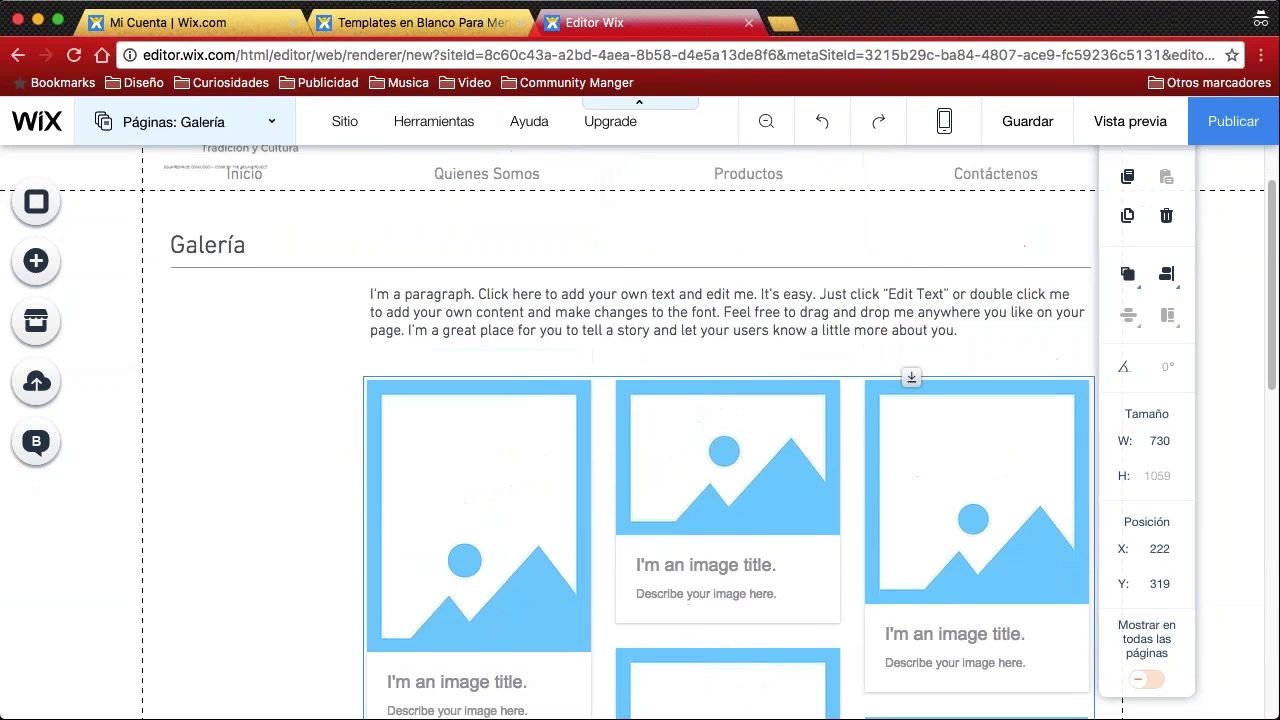
scroll(471, 362, down, 2)
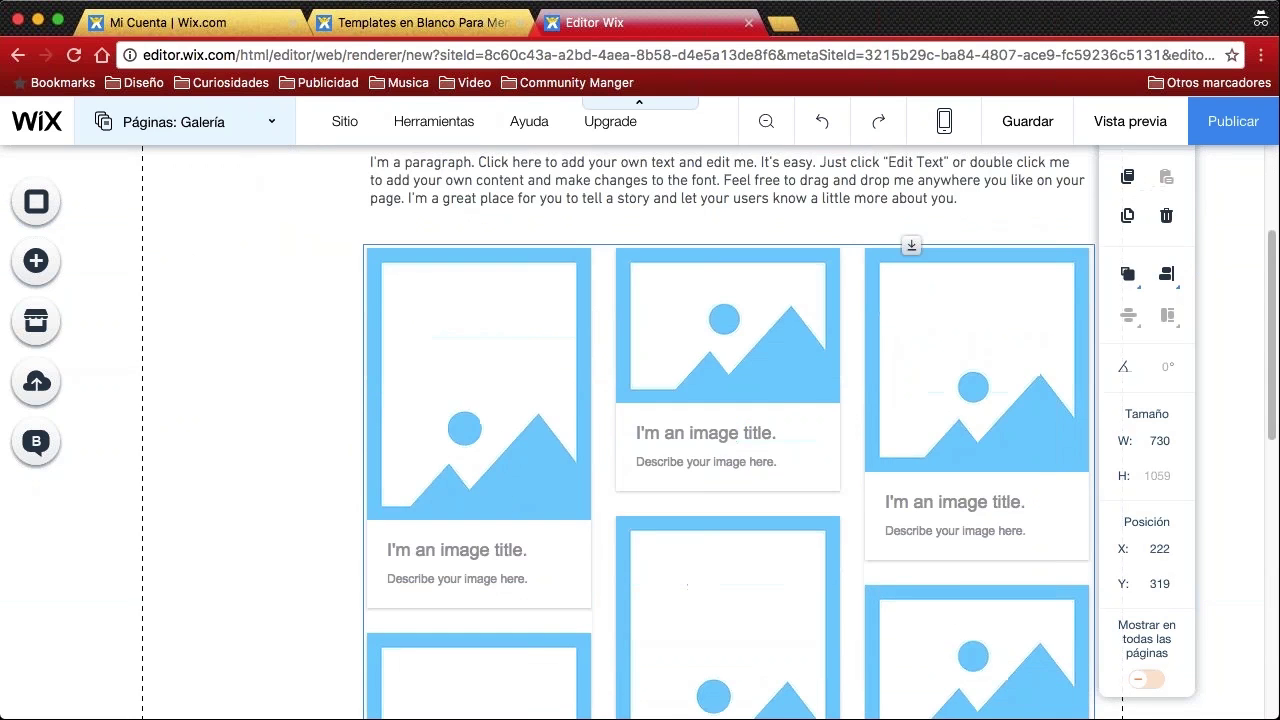
Delete gallery images 9, 8 and 7, then upload six craft photos to the gallery library
double_click(471, 362)
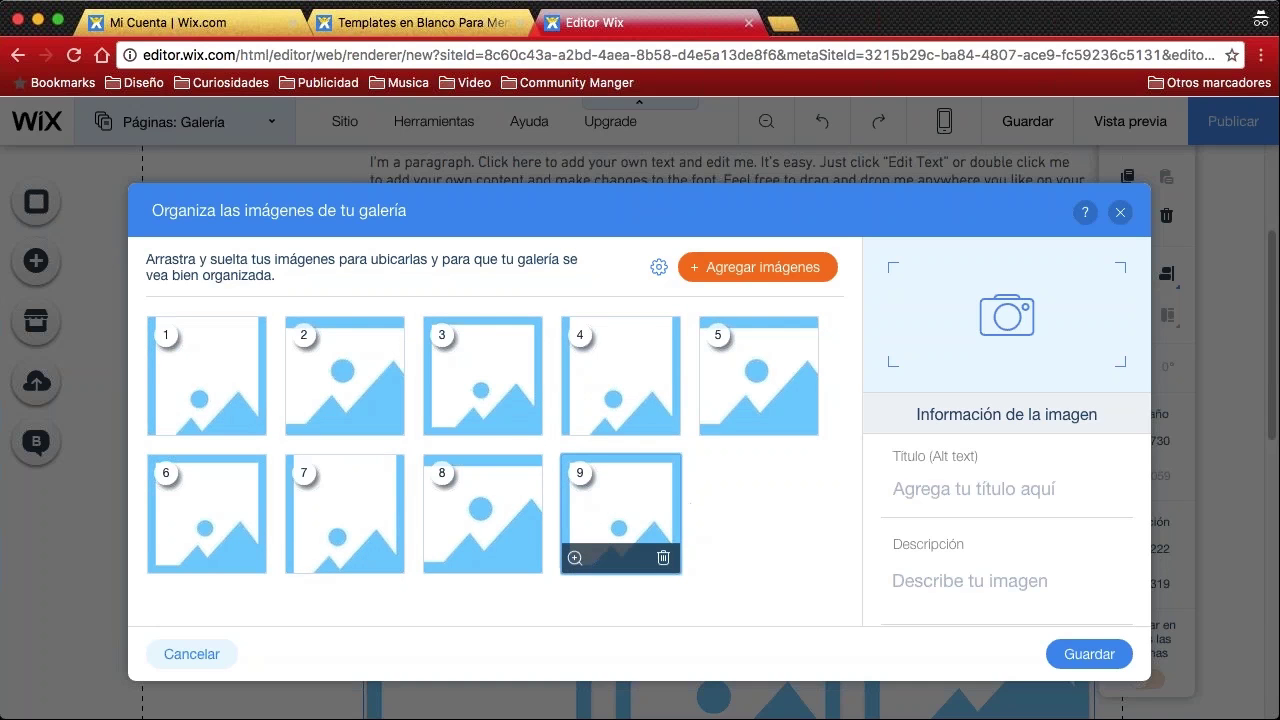
click(663, 557)
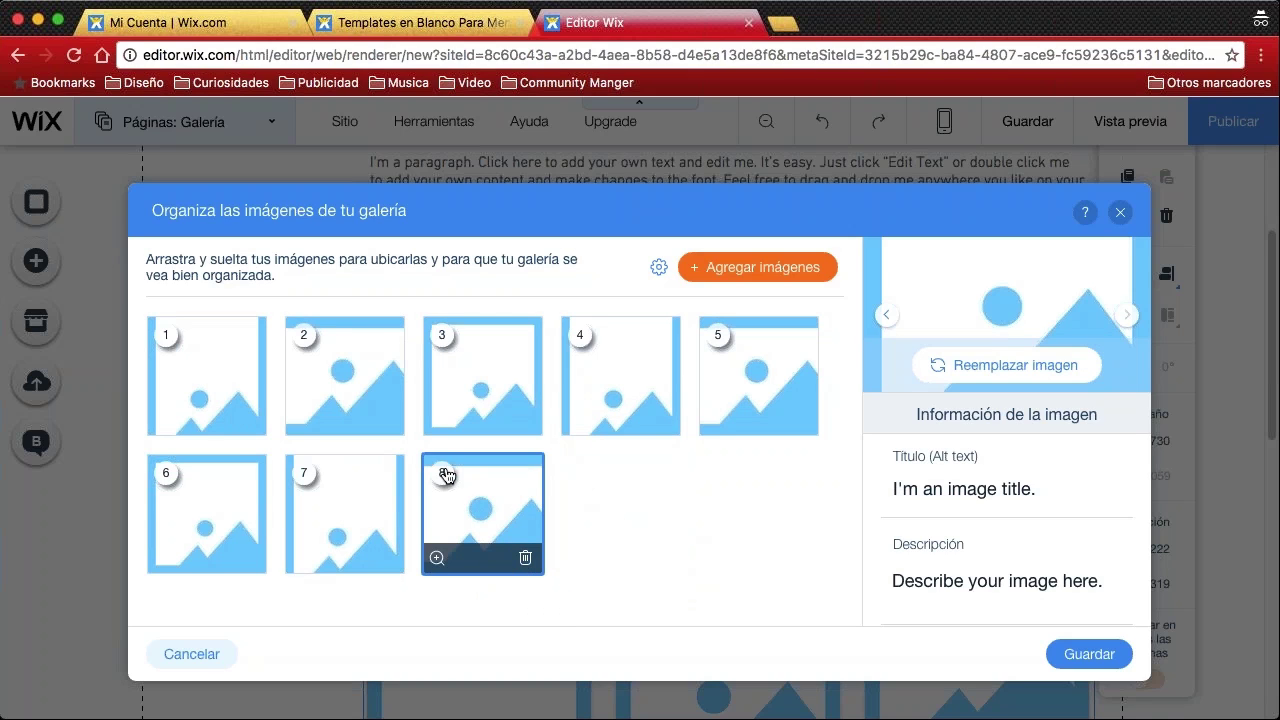
mouse_move(522, 560)
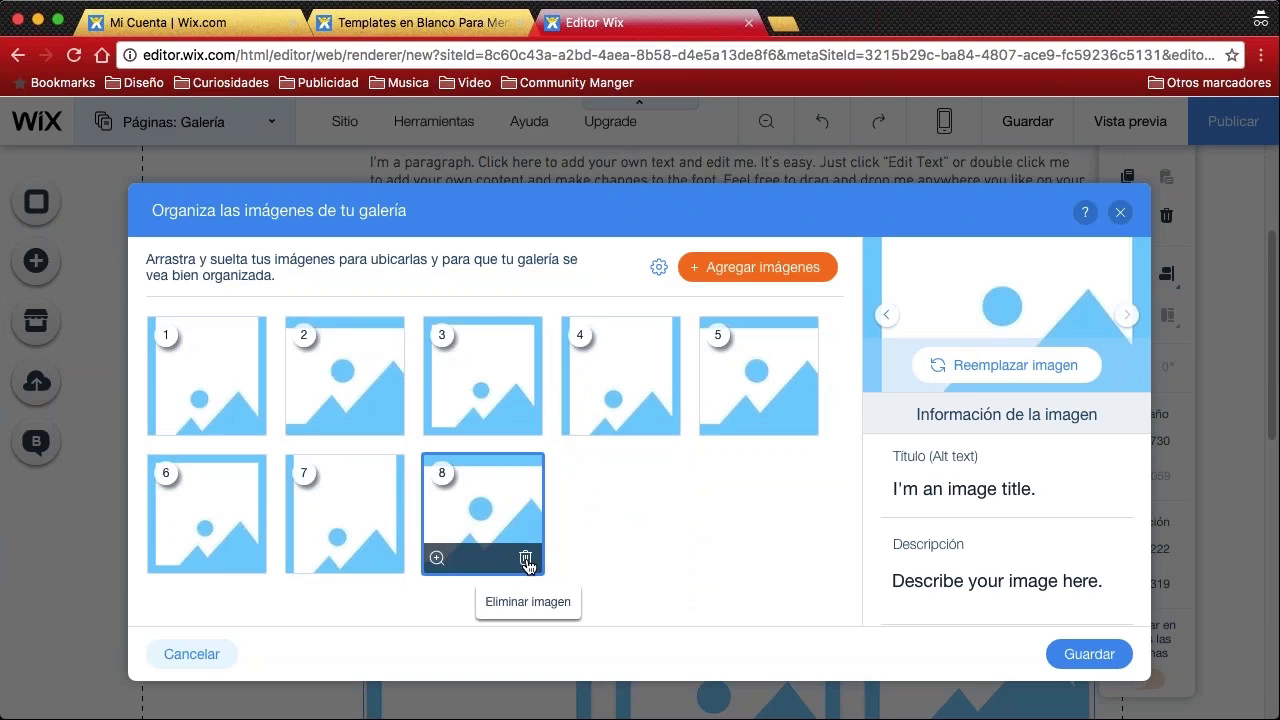
click(525, 560)
mouse_move(392, 560)
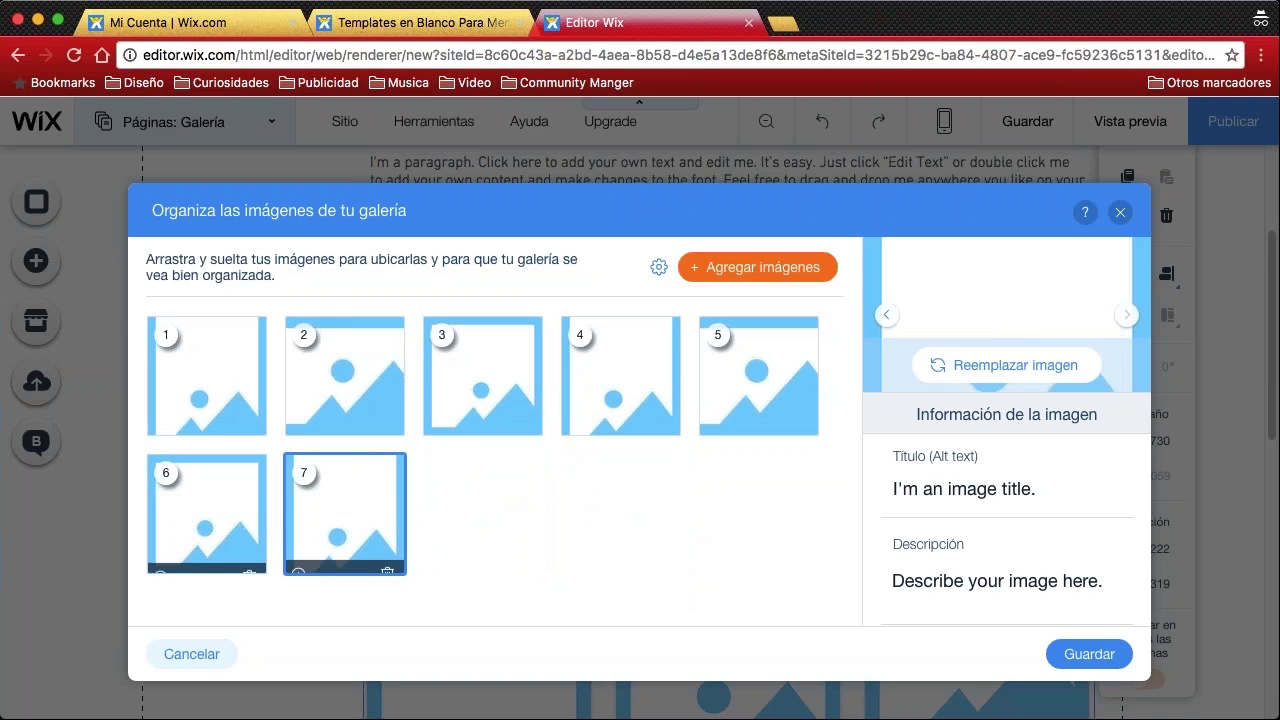
click(388, 558)
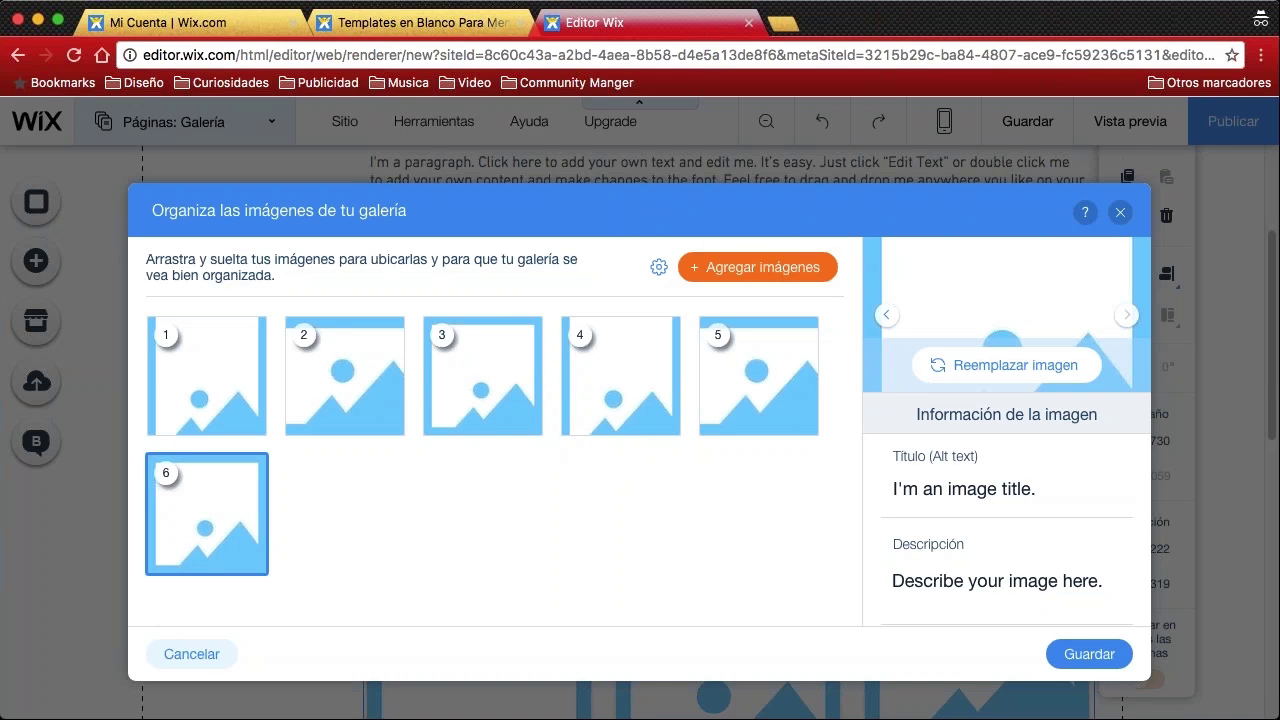
click(744, 270)
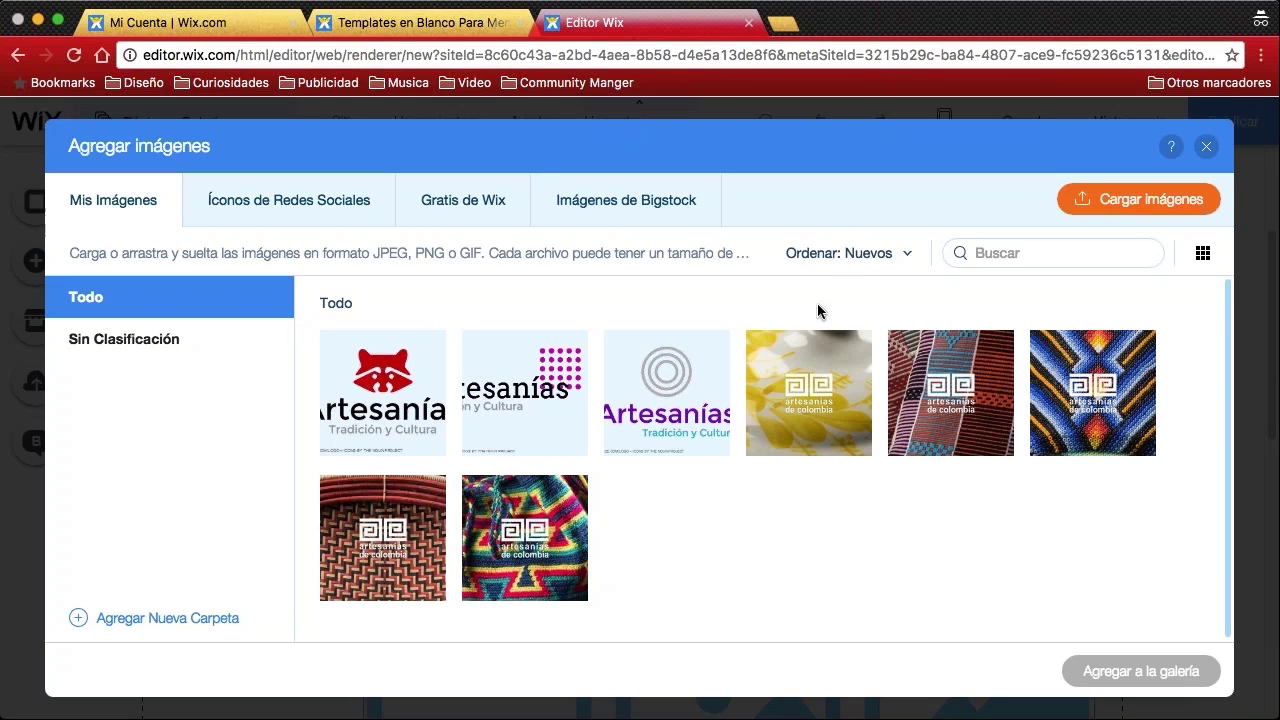
drag(958, 515, 716, 384)
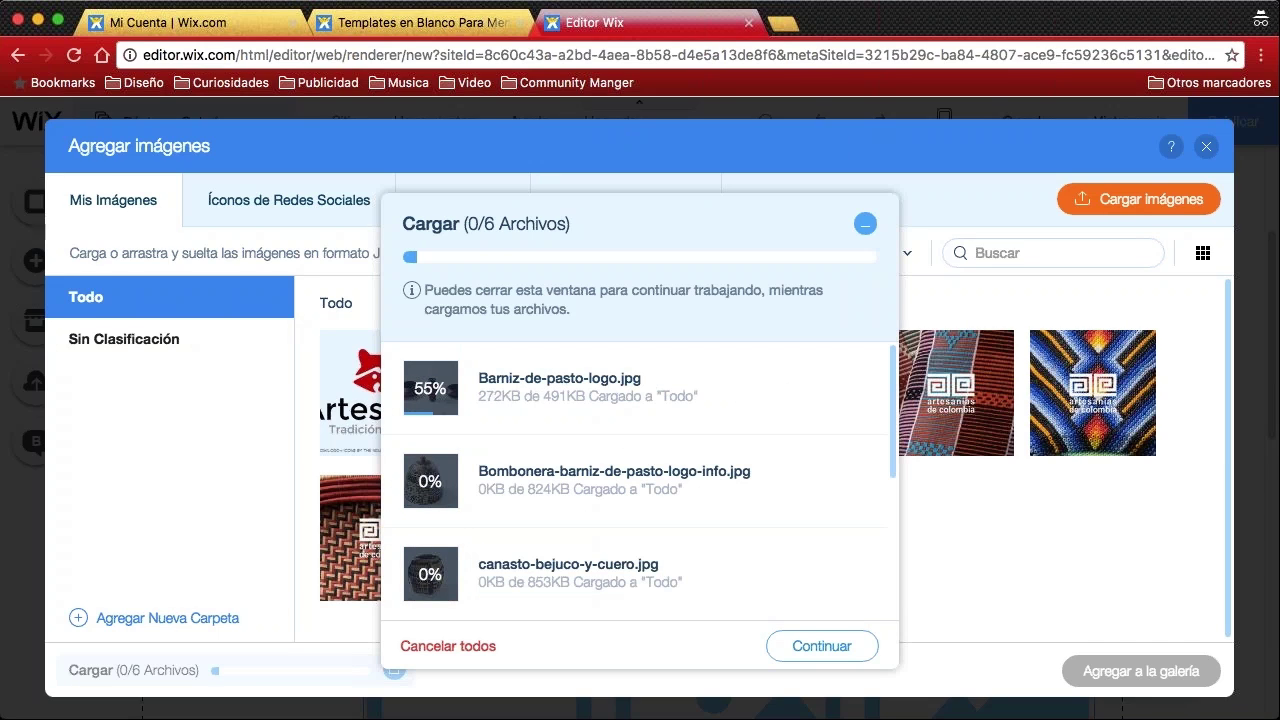
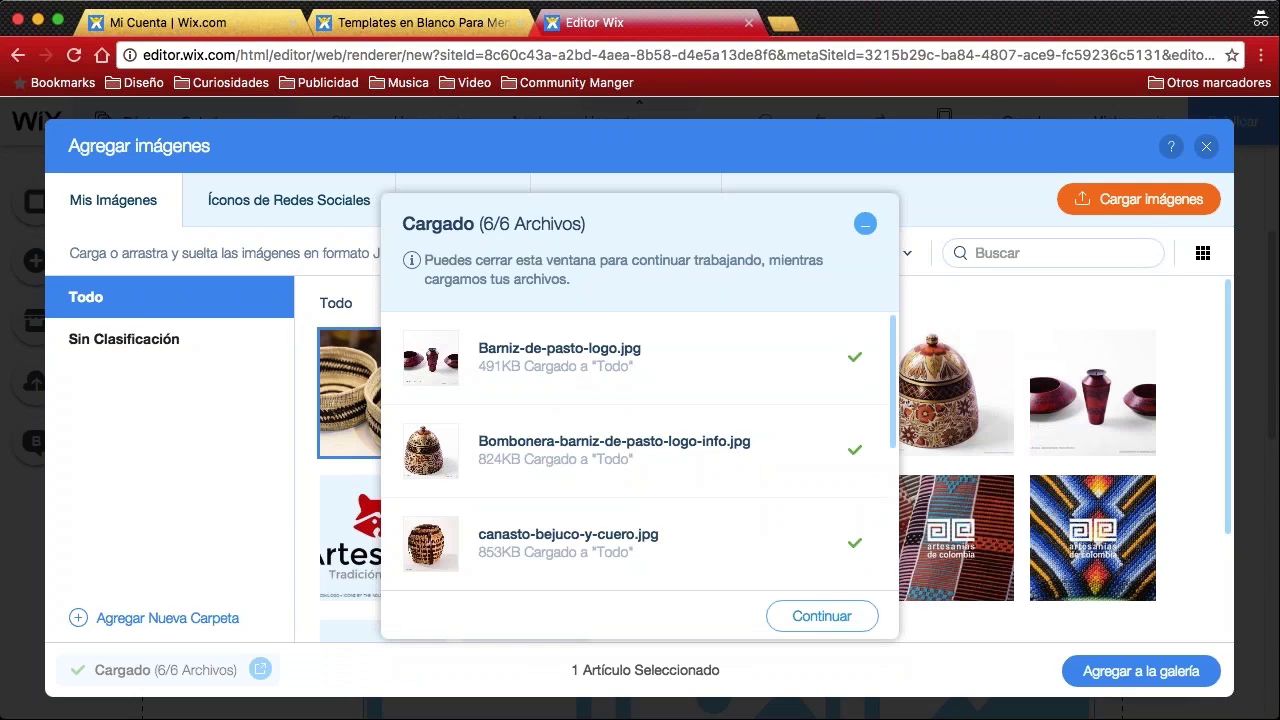
Close the upload panel, select the six craft photos including Bombonera and red vases, and add them to the gallery
scroll(720, 432, down, 5)
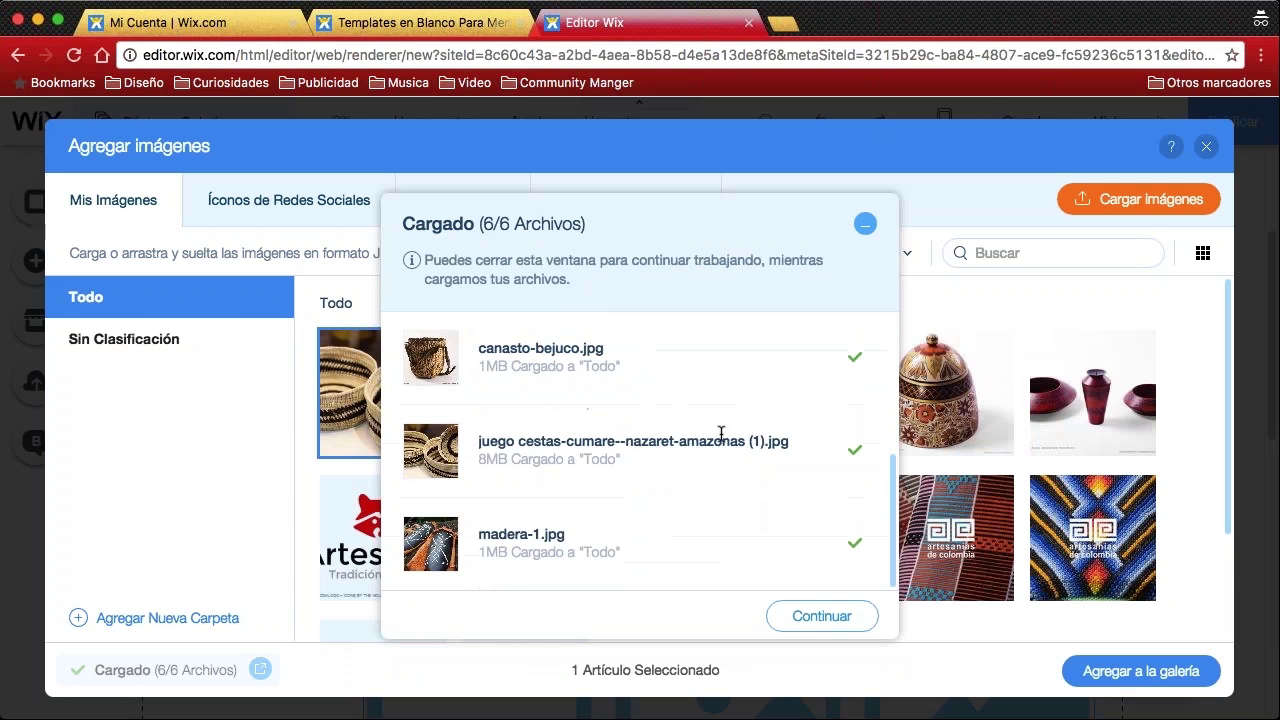
scroll(720, 432, up, 5)
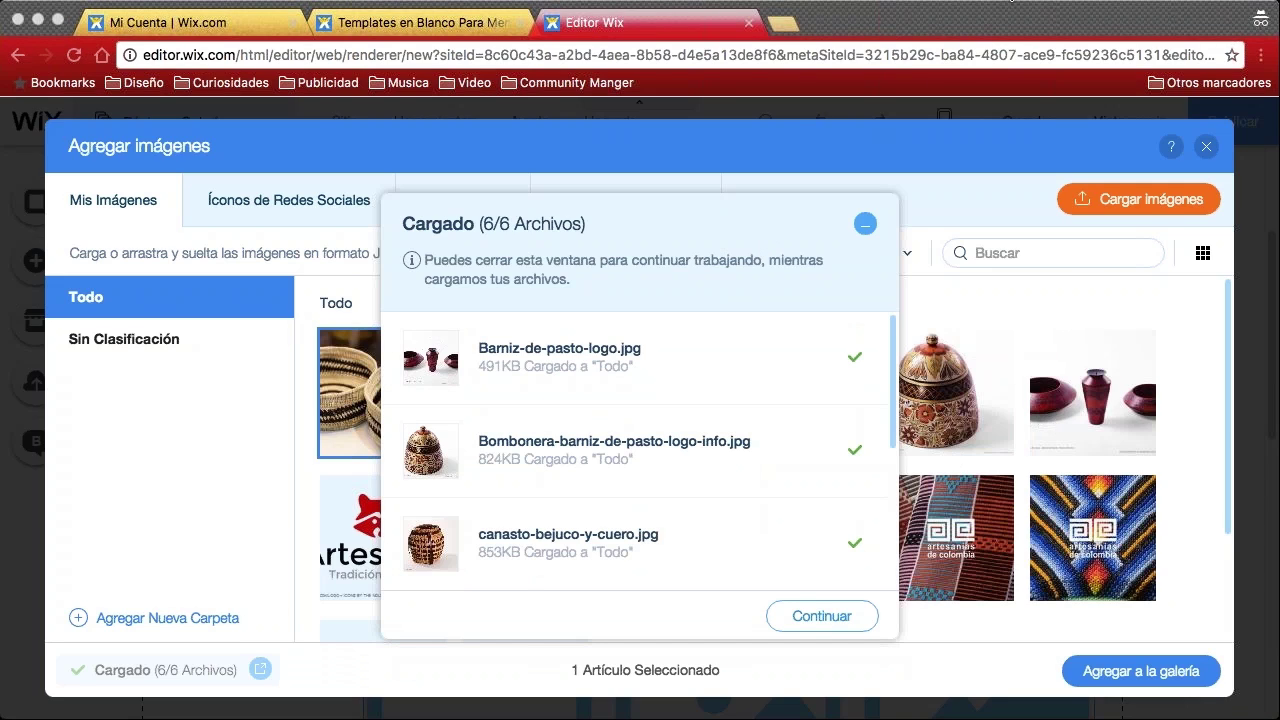
scroll(749, 420, down, 3)
scroll(871, 371, up, 3)
click(868, 224)
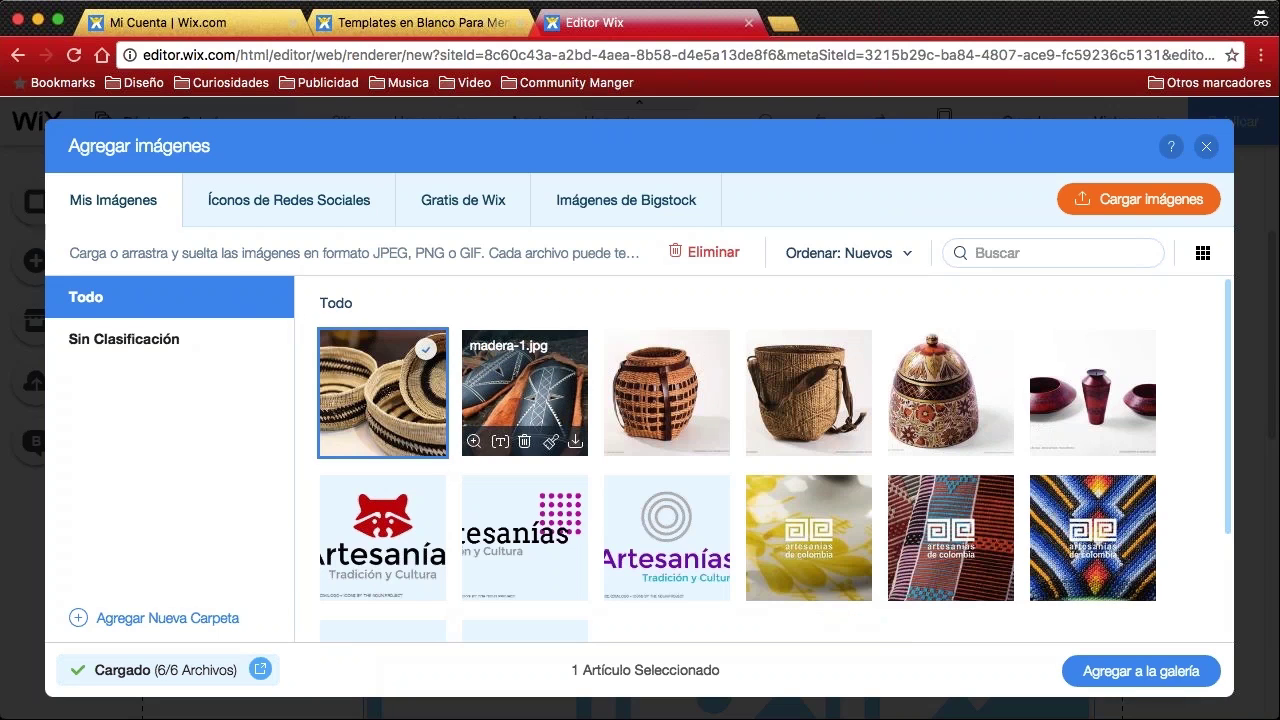
click(686, 394)
click(530, 384)
click(810, 388)
click(963, 387)
click(1090, 390)
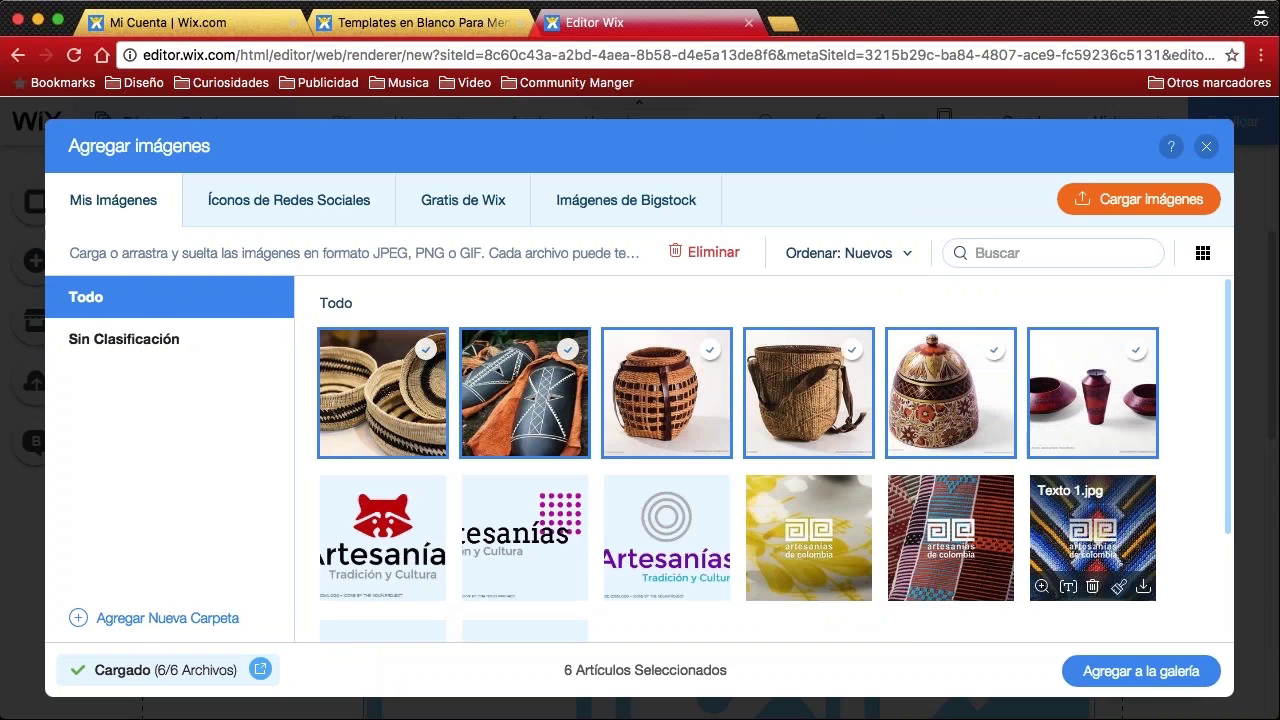
click(1150, 684)
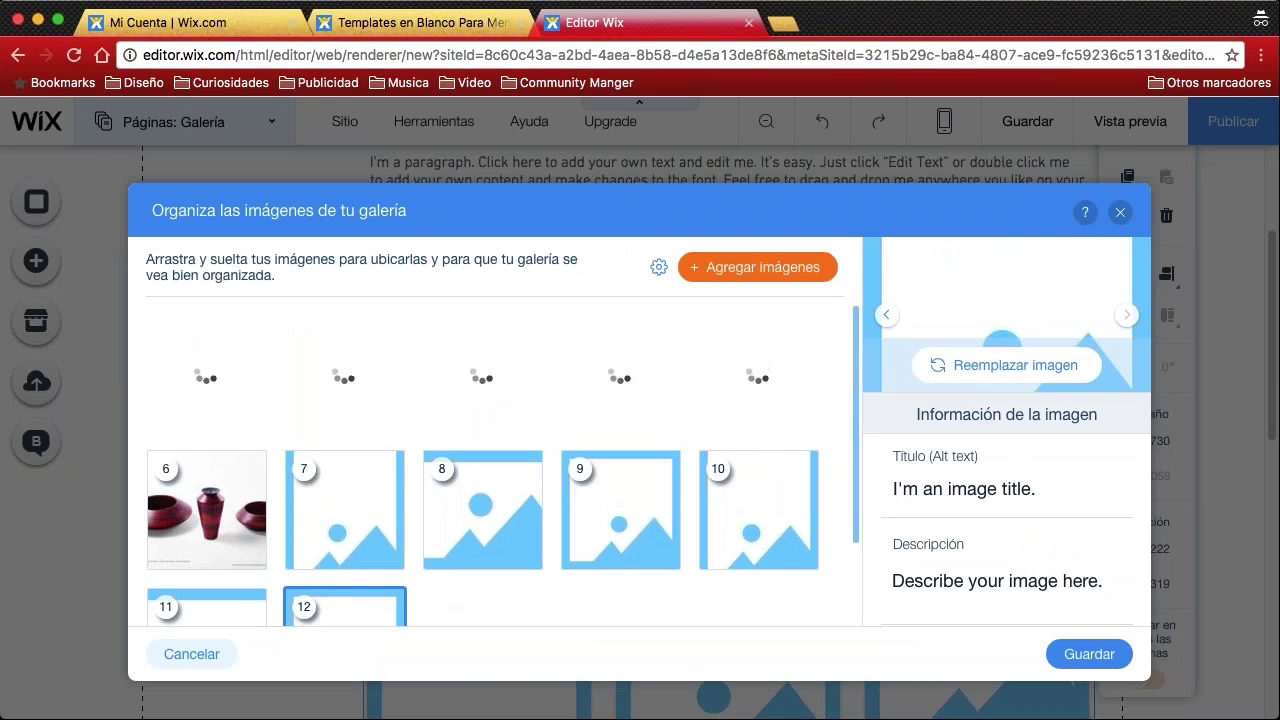
Delete the six leftover placeholder images and save the gallery with only the craft photos
scroll(480, 445, down, 1)
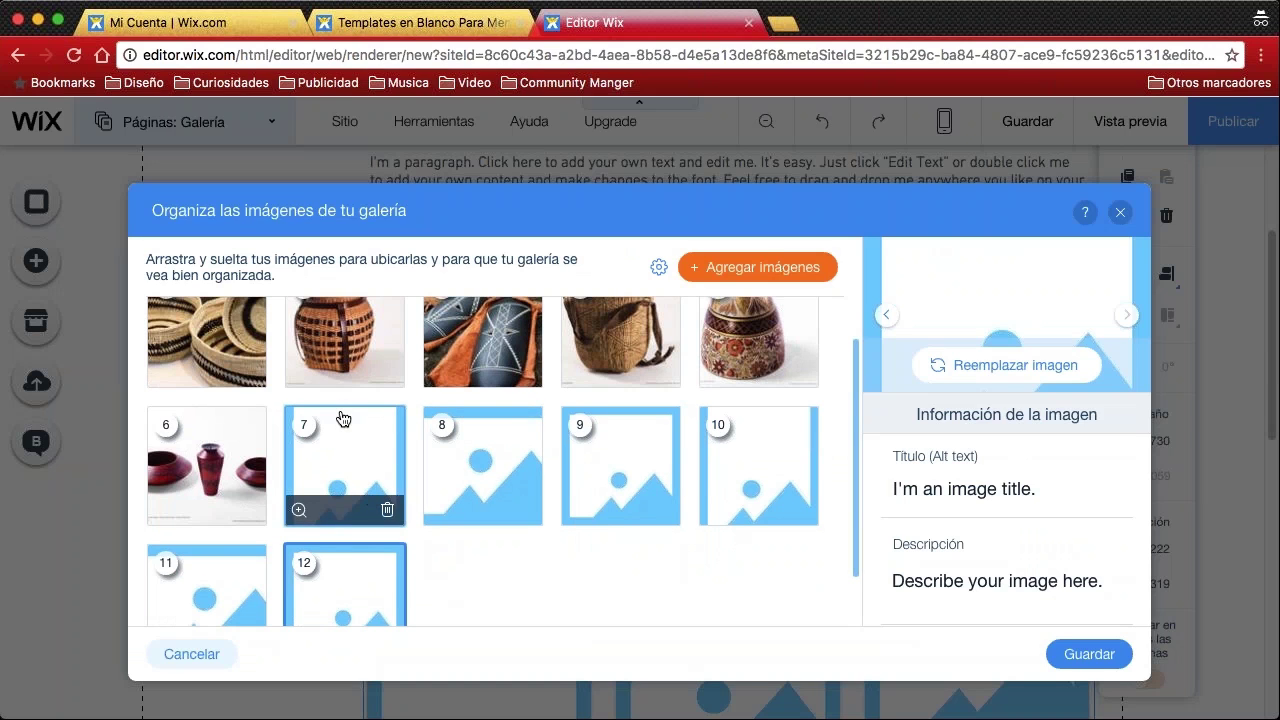
click(389, 511)
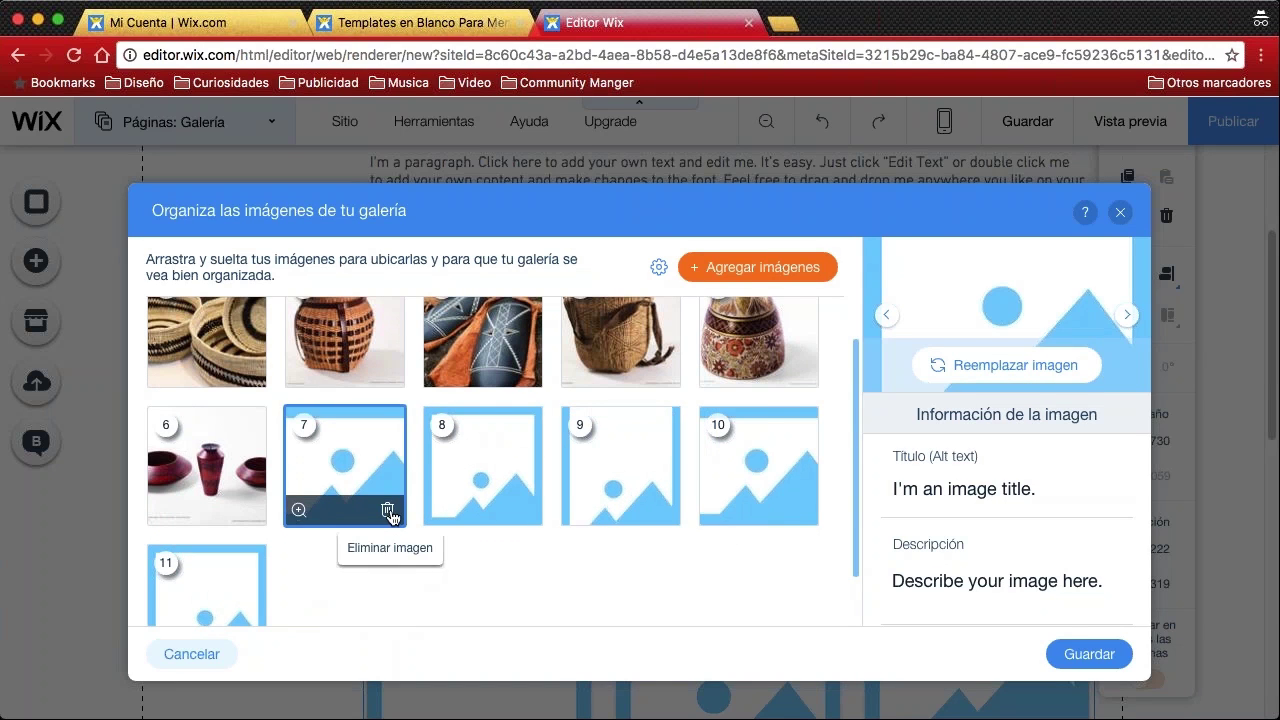
click(389, 511)
click(389, 559)
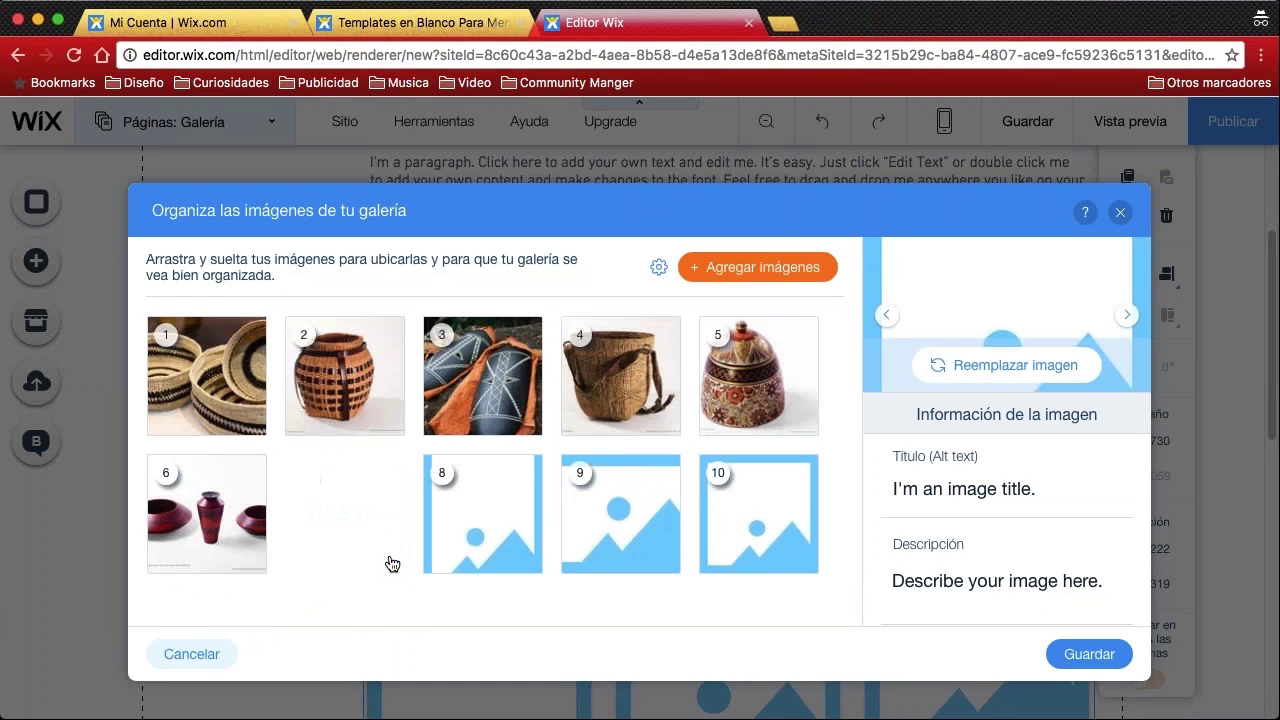
click(389, 559)
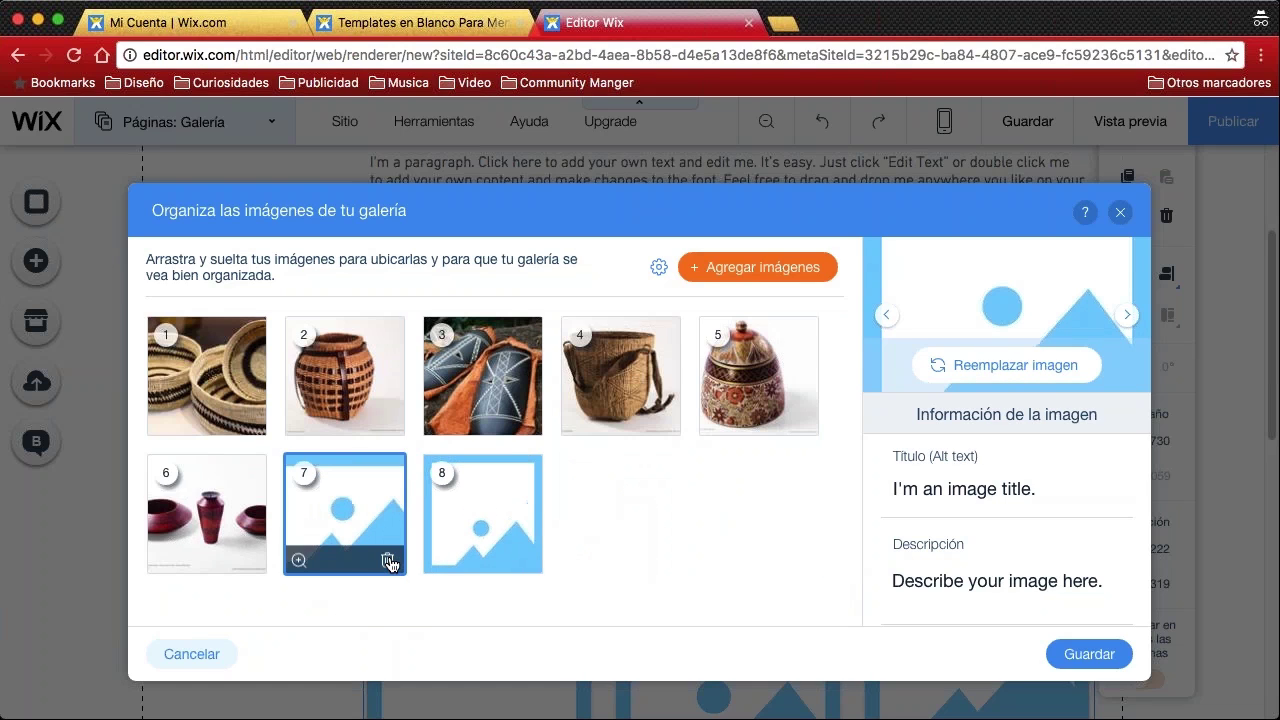
click(388, 559)
click(388, 559)
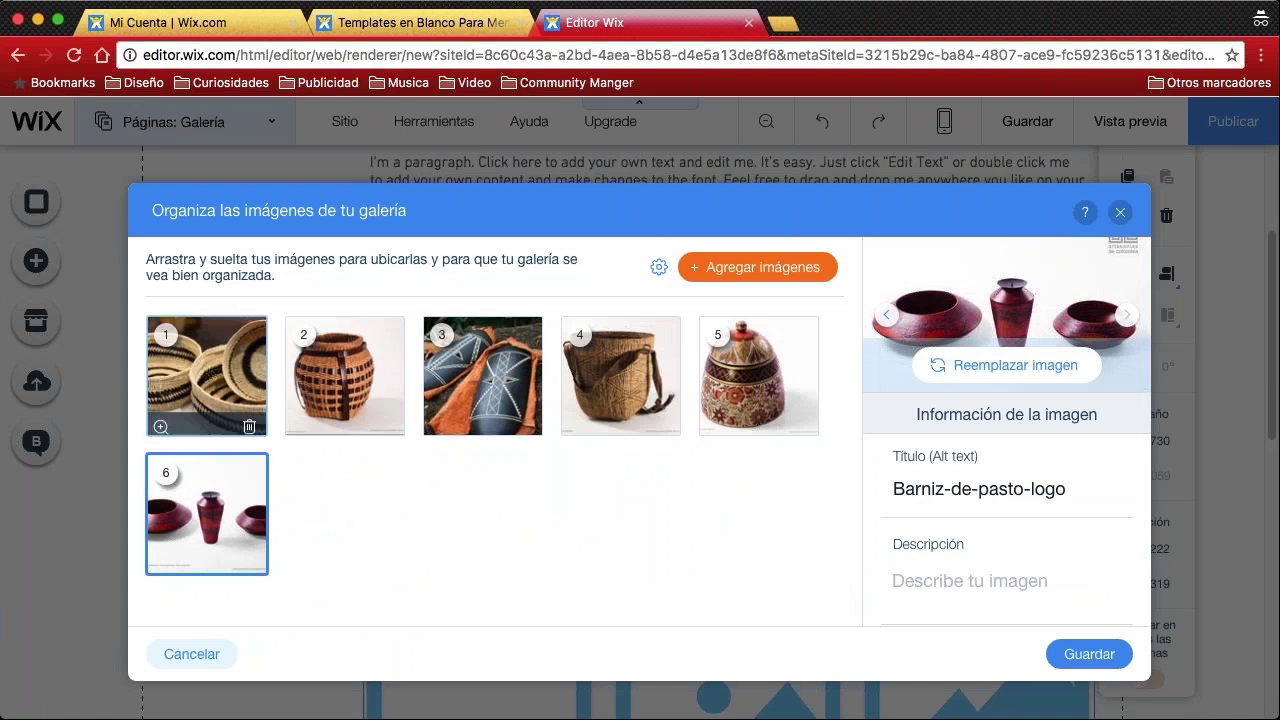
click(1076, 659)
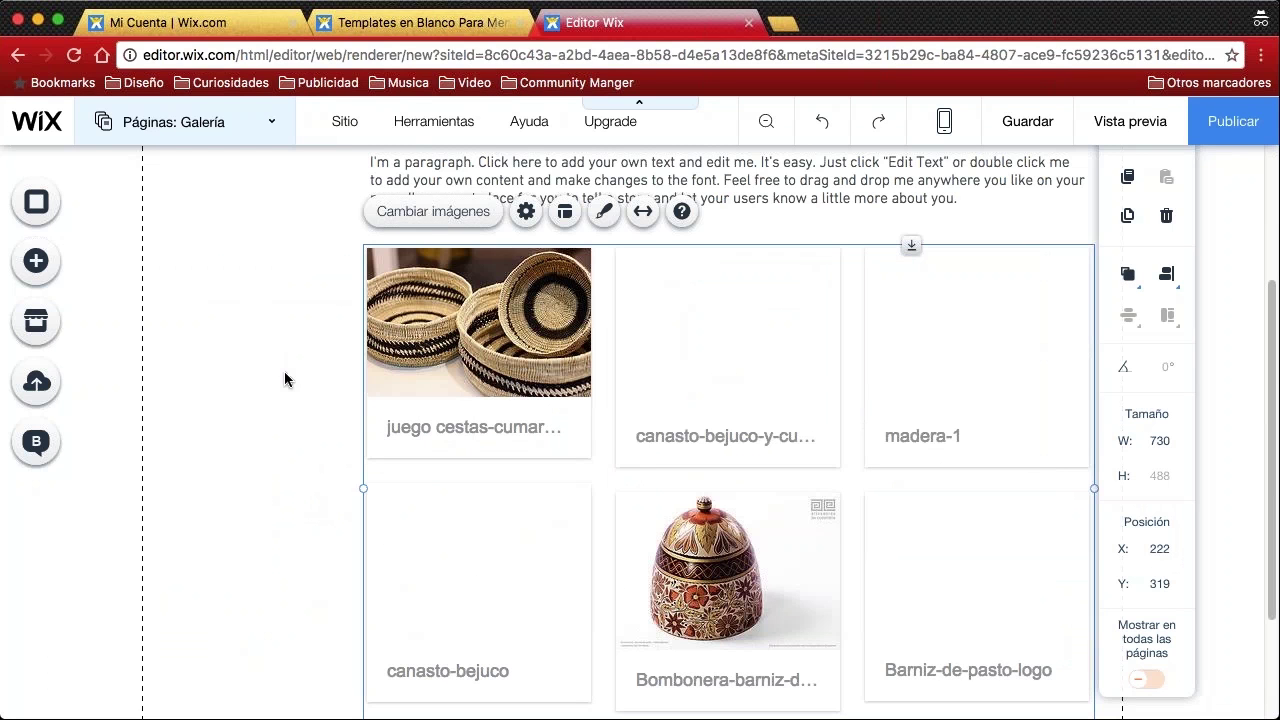
Select the gallery on the Galería page and open its image organizer
scroll(322, 393, up, 3)
scroll(327, 385, down, 3)
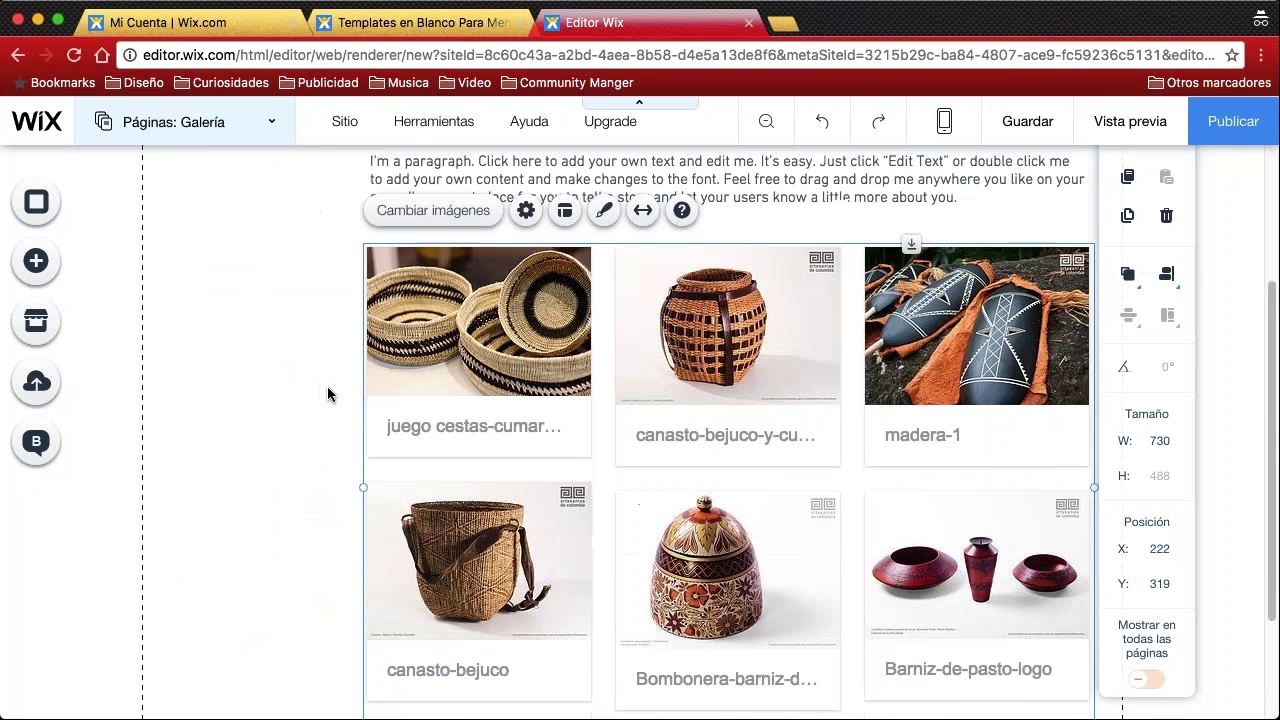
scroll(327, 394, down, 3)
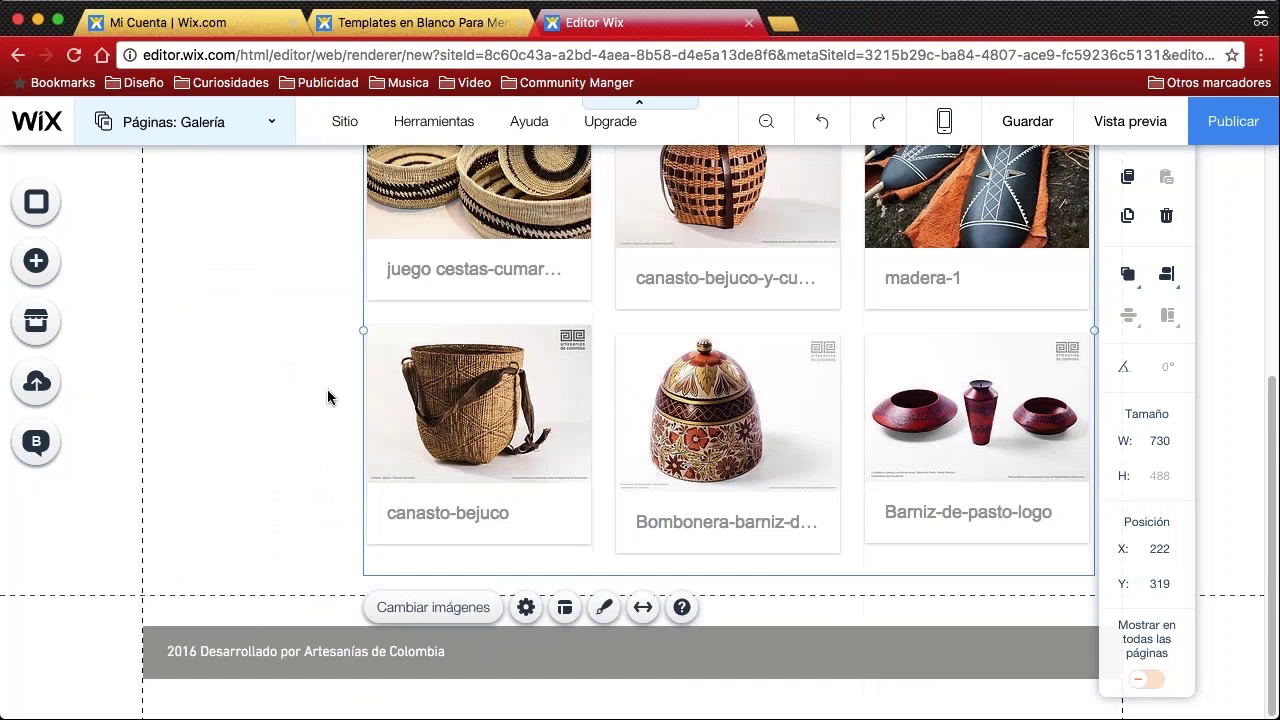
click(288, 424)
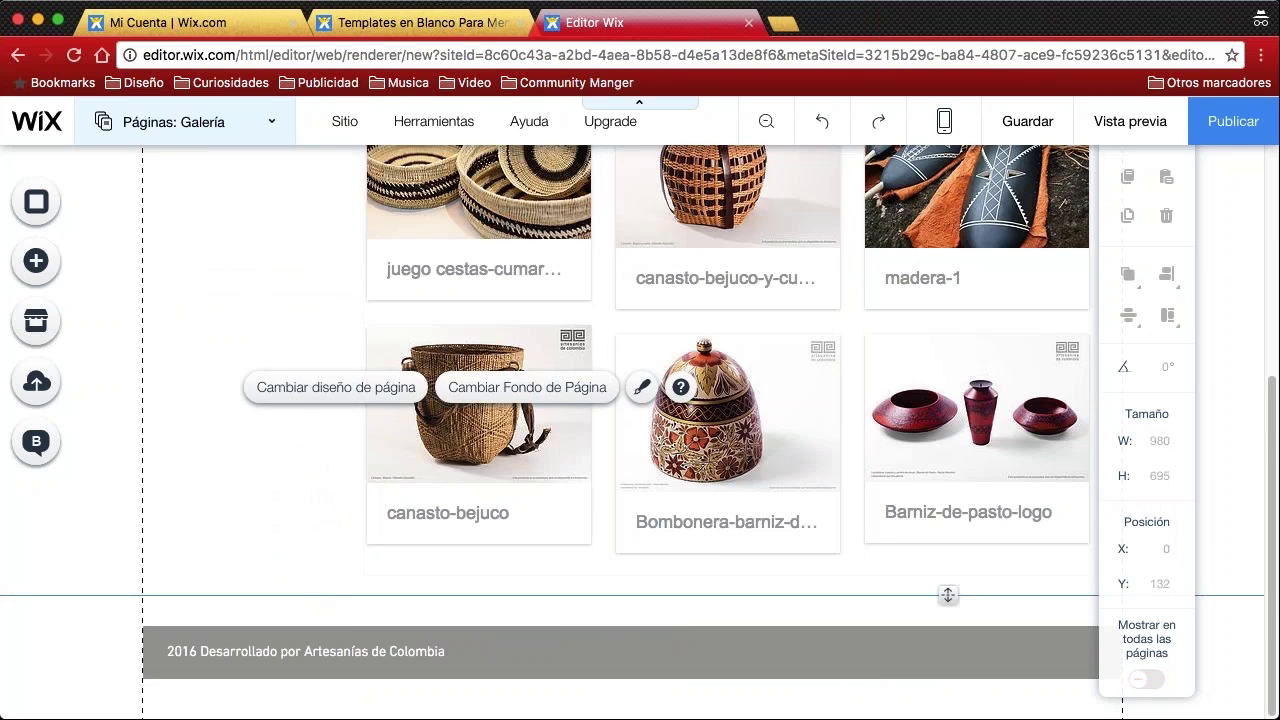
scroll(219, 472, up, 4)
scroll(230, 390, up, 3)
scroll(265, 435, down, 1)
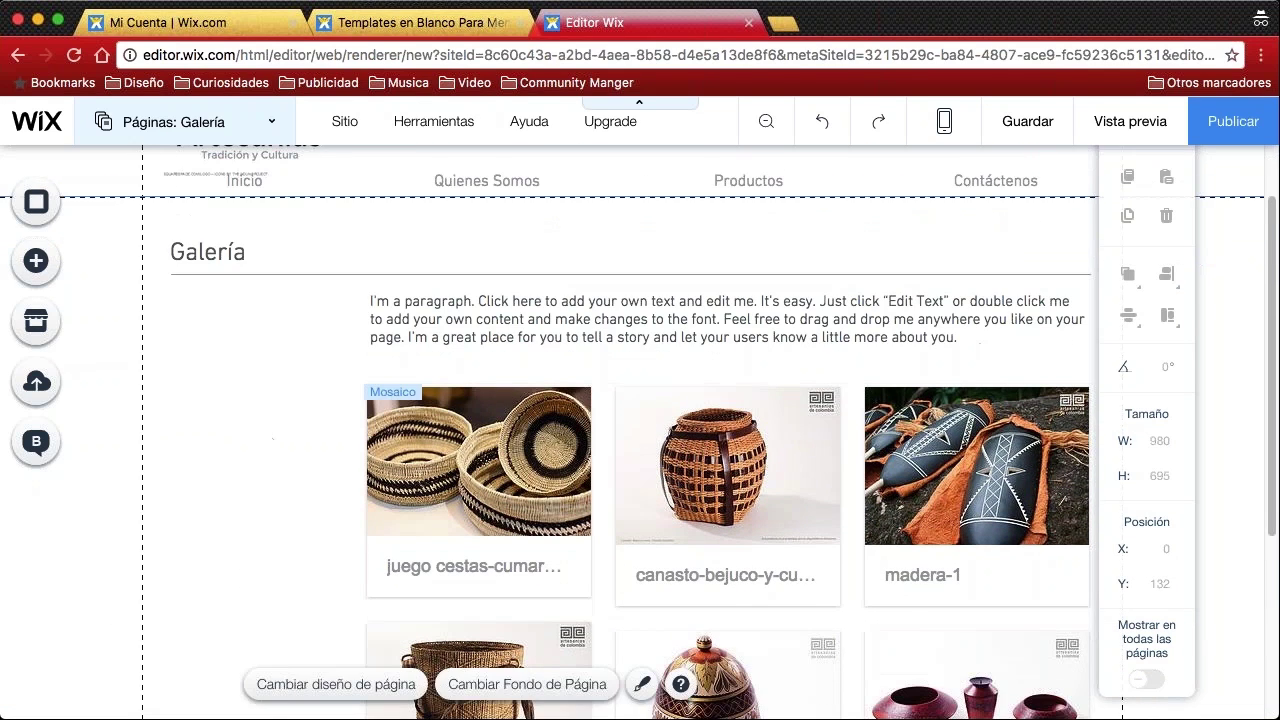
click(470, 575)
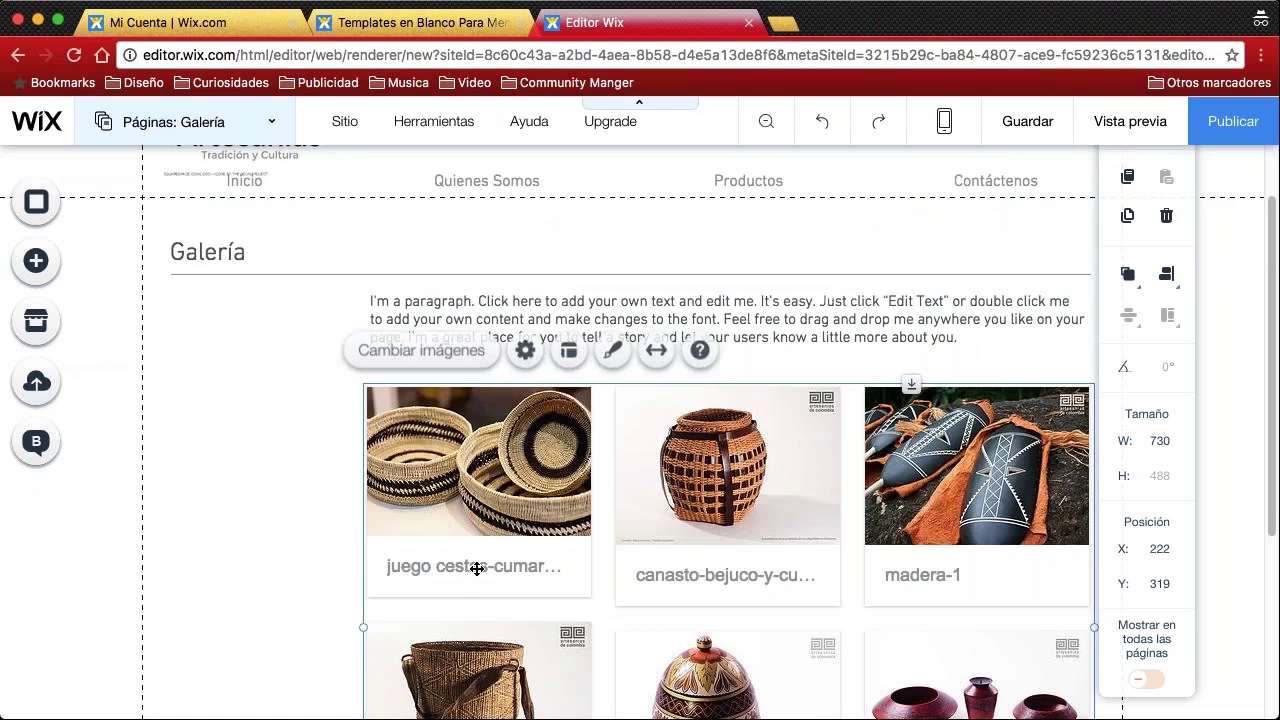
double_click(477, 568)
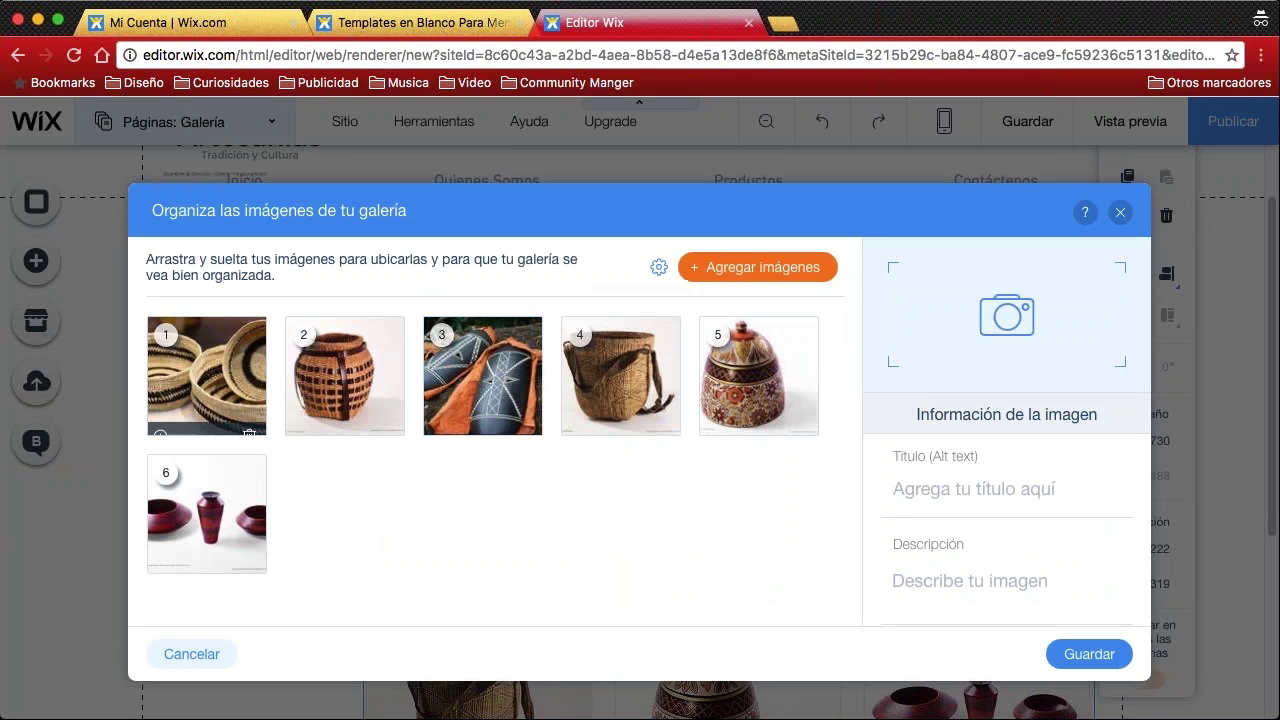
Title the fourth photo 'Canasto Bejuco' and save the gallery
click(219, 403)
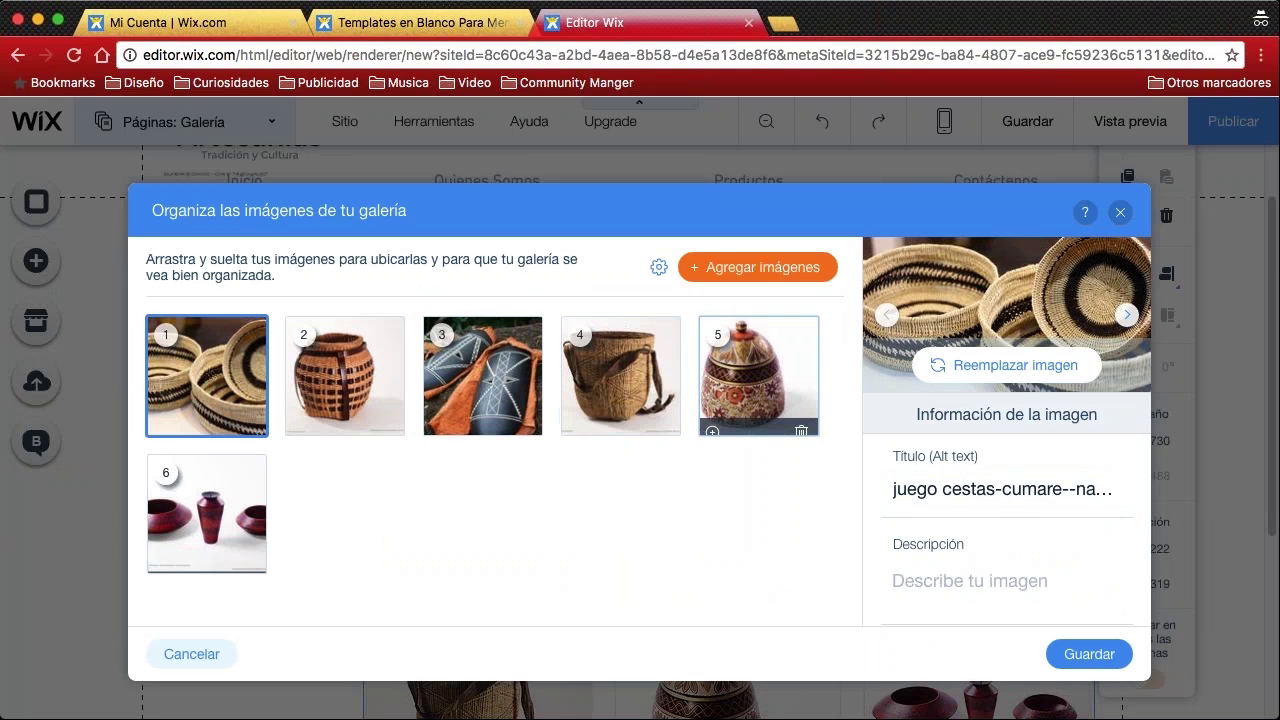
click(748, 372)
click(592, 385)
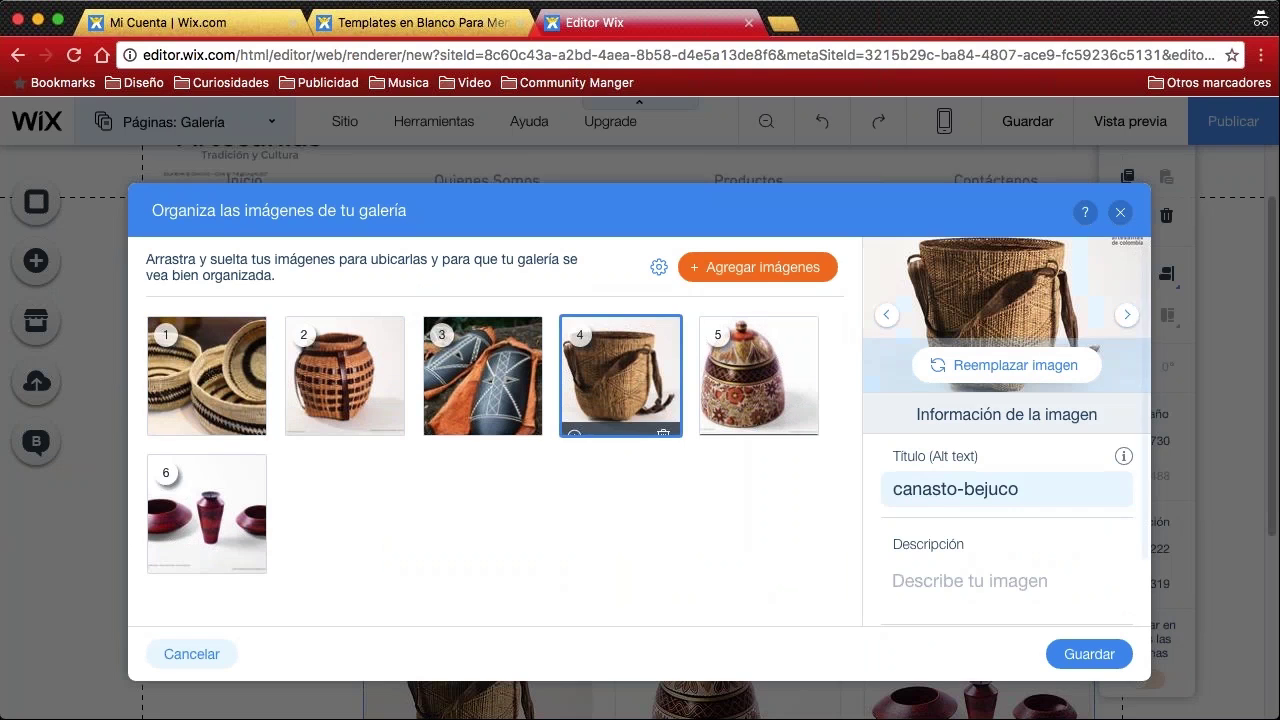
click(1020, 494)
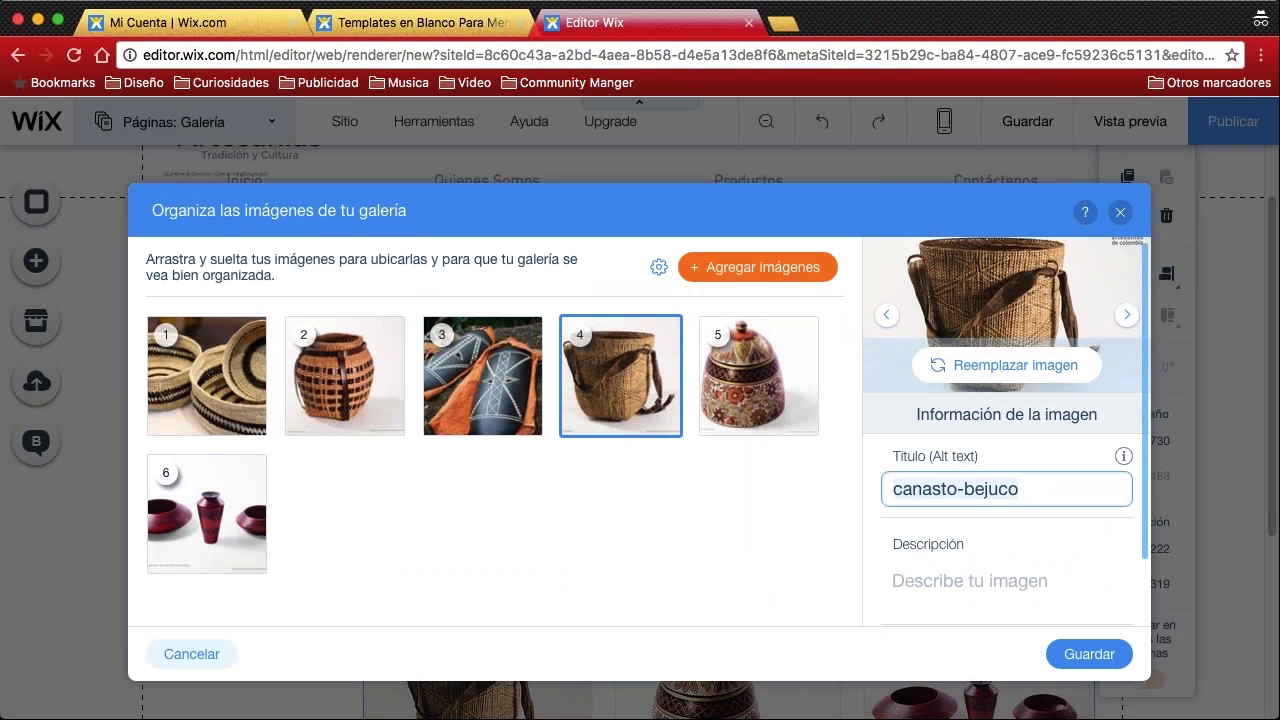
text(C)
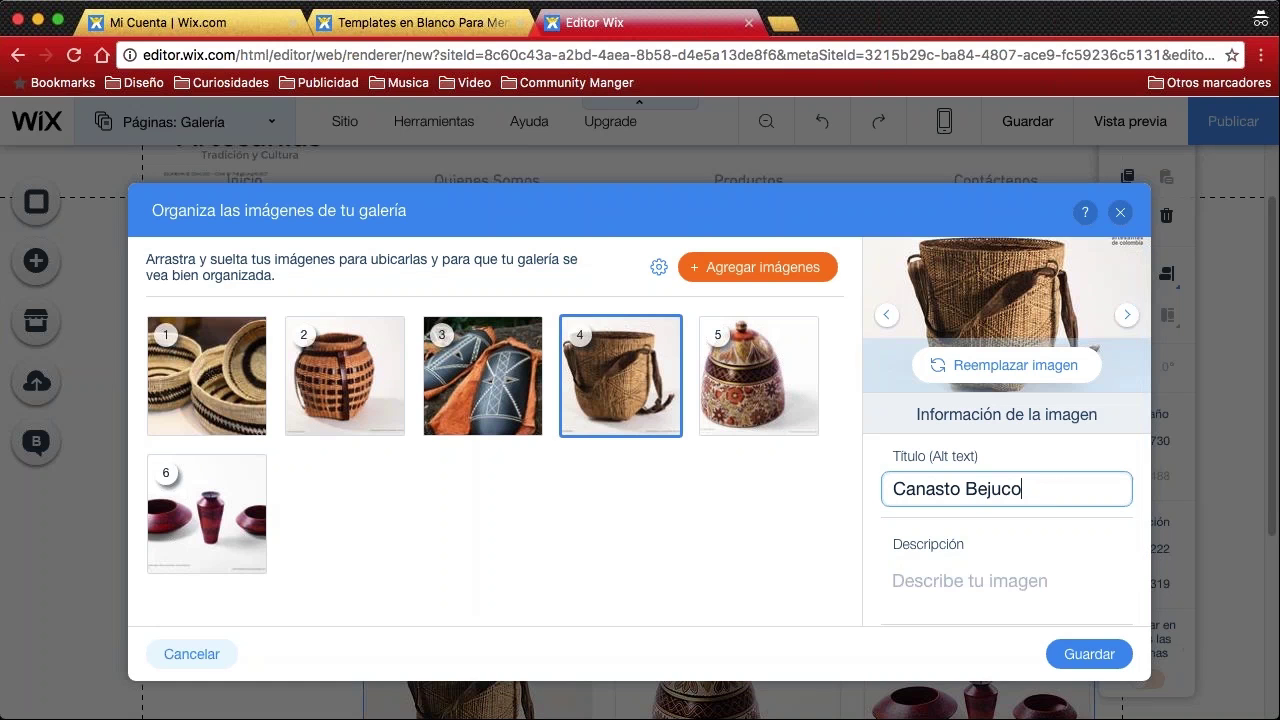
click(1089, 654)
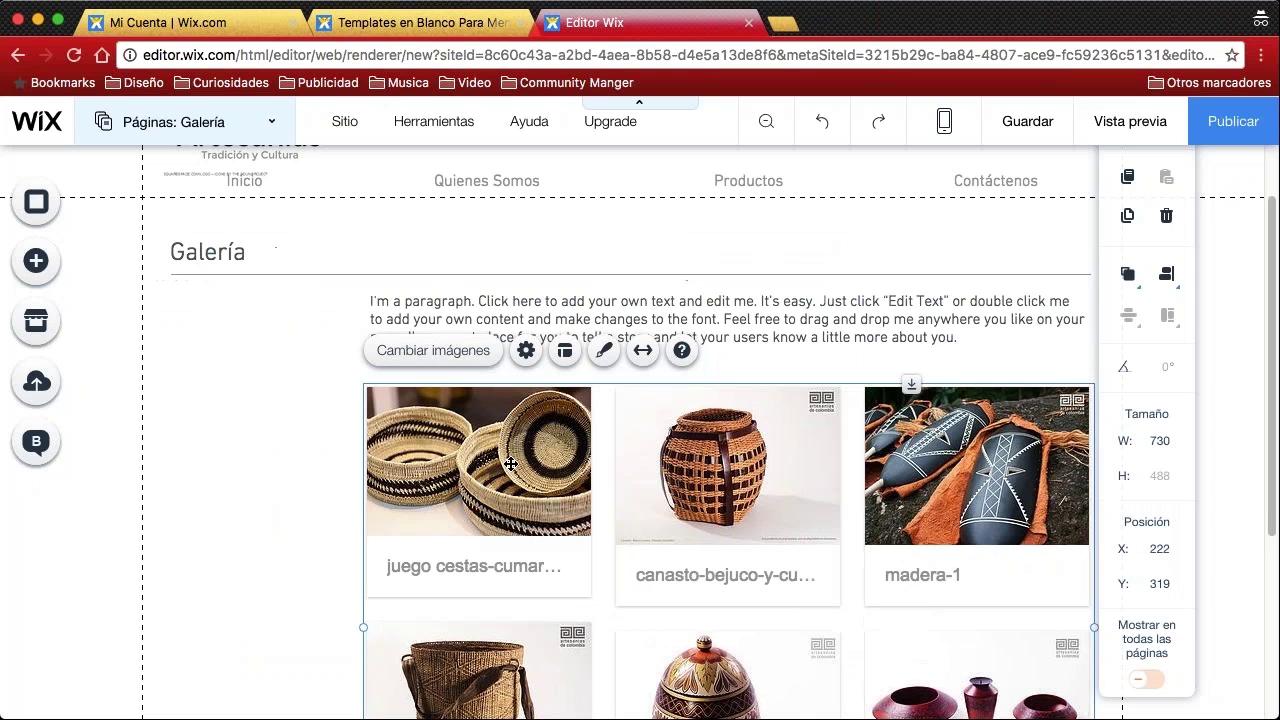
Show the Páginas panel listing Inicio, Quienes Somos, Productos, Galería and Contáctenos
scroll(761, 489, down, 5)
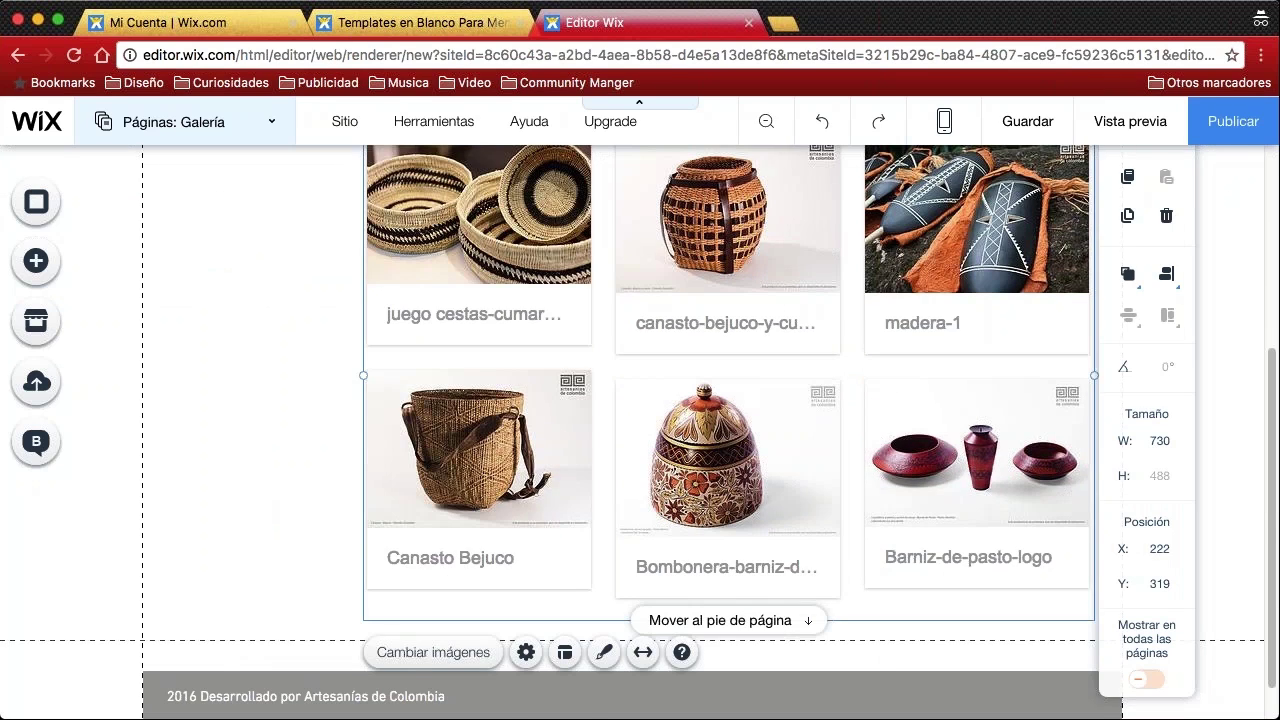
click(243, 420)
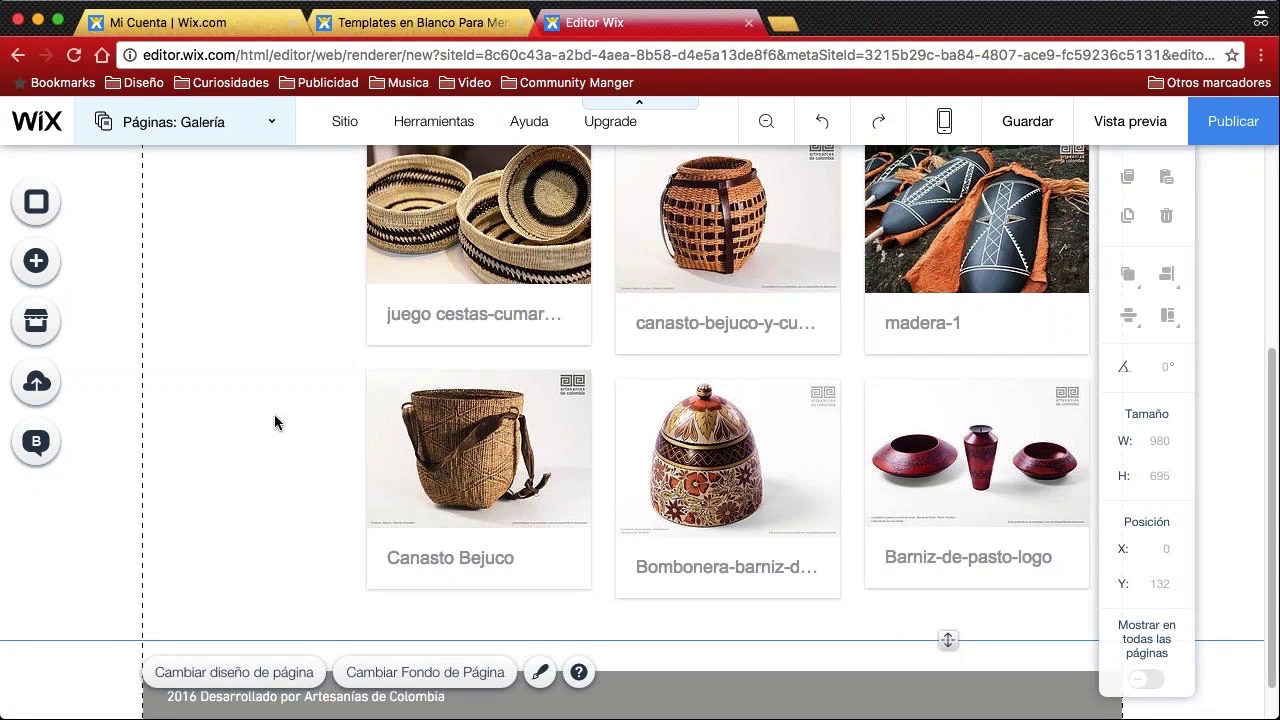
scroll(289, 363, up, 5)
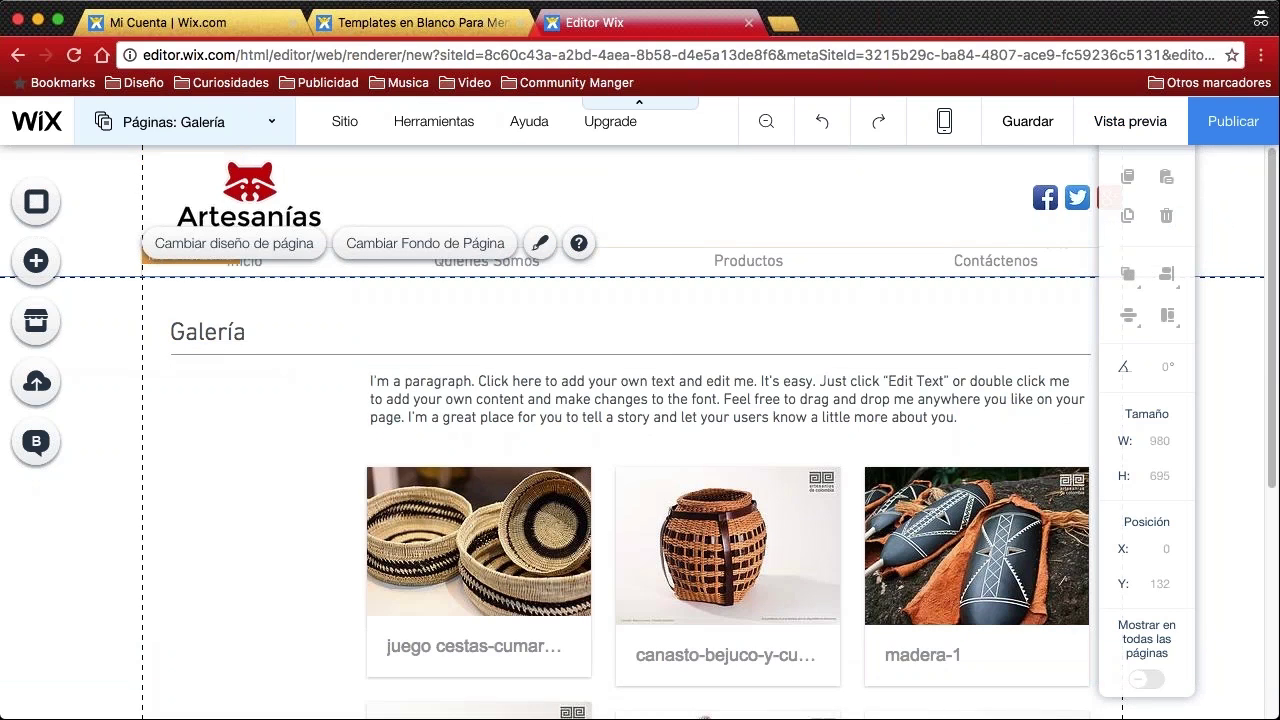
double_click(992, 262)
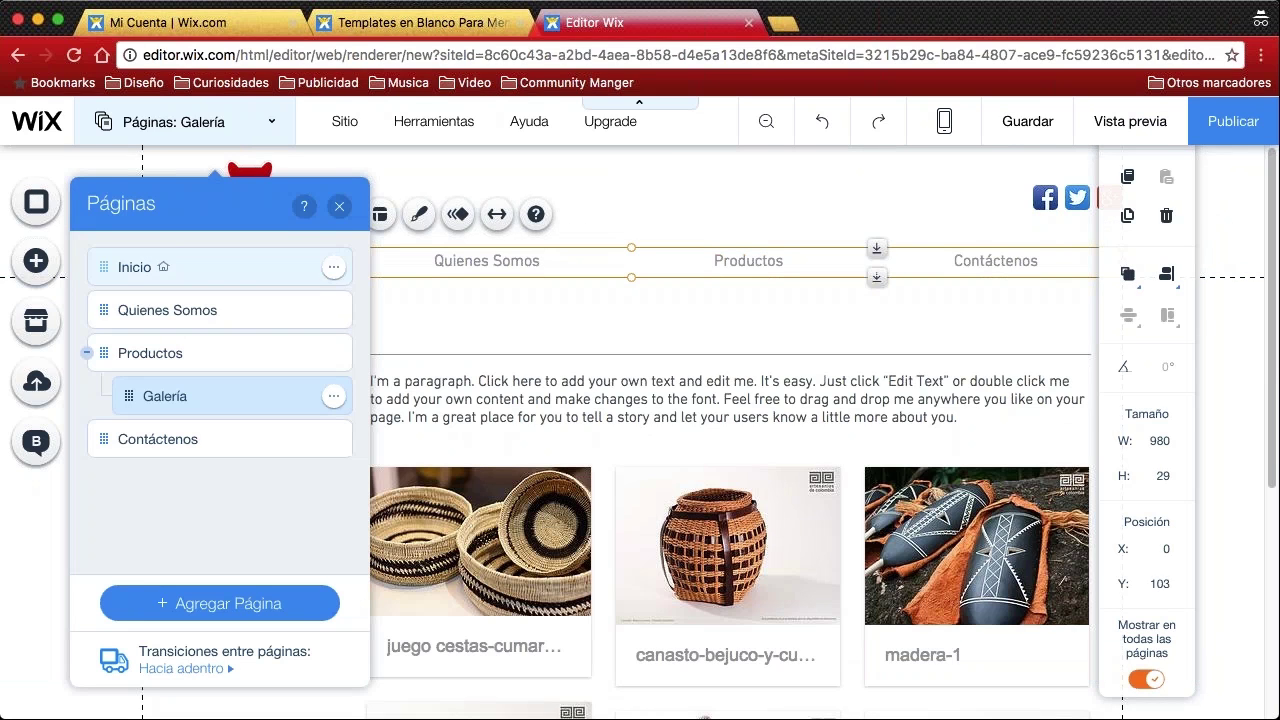
Switch to the Contáctenos page and stretch its map to start at X 0, 948 px wide
double_click(184, 440)
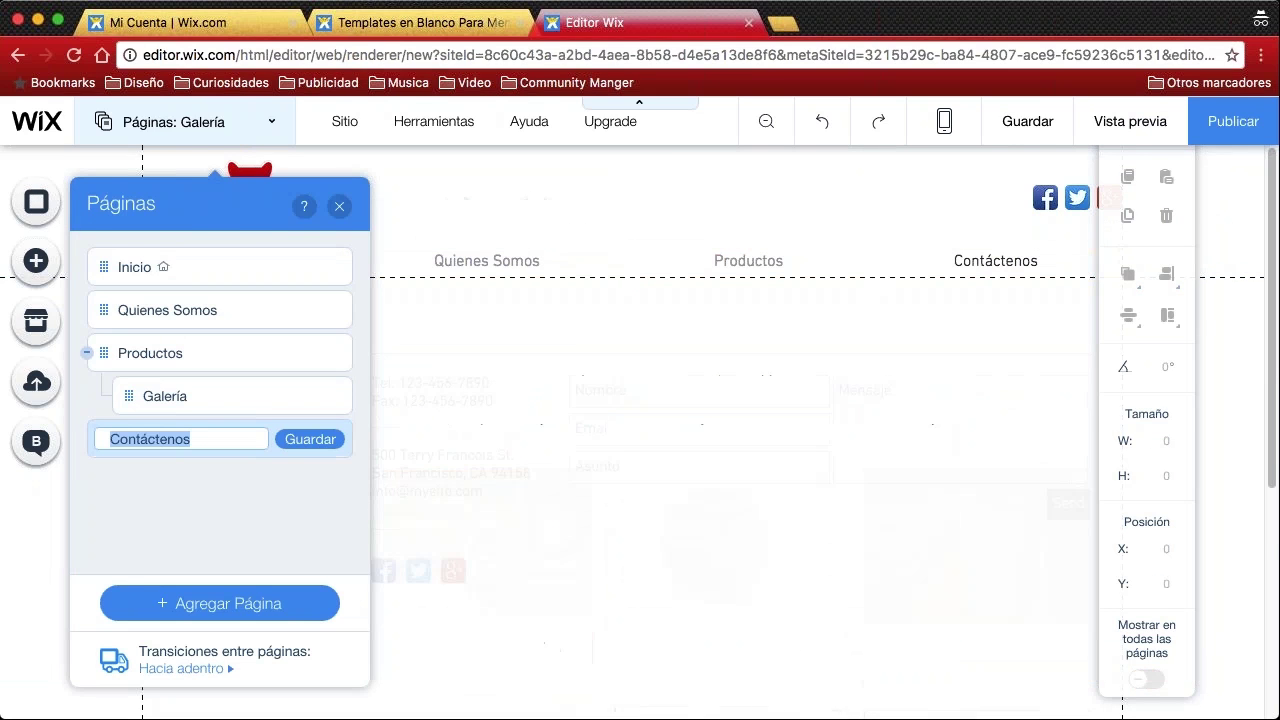
click(339, 206)
scroll(400, 430, down, 3)
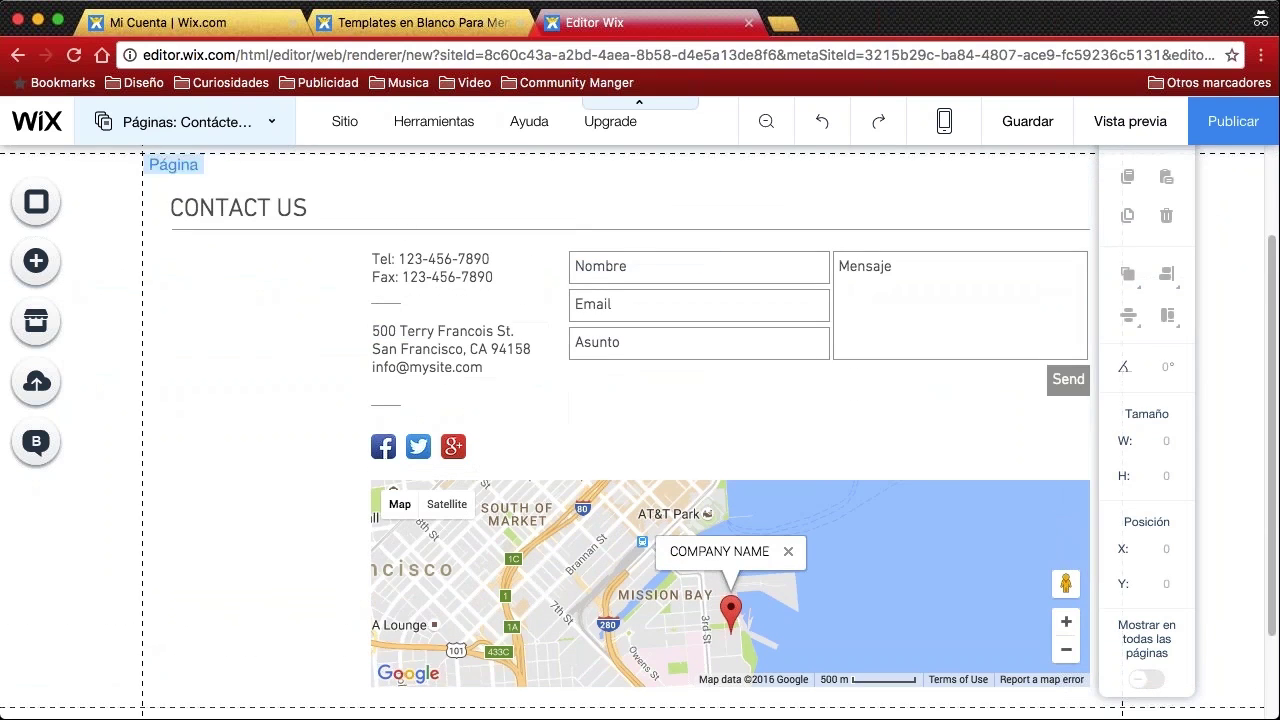
click(451, 277)
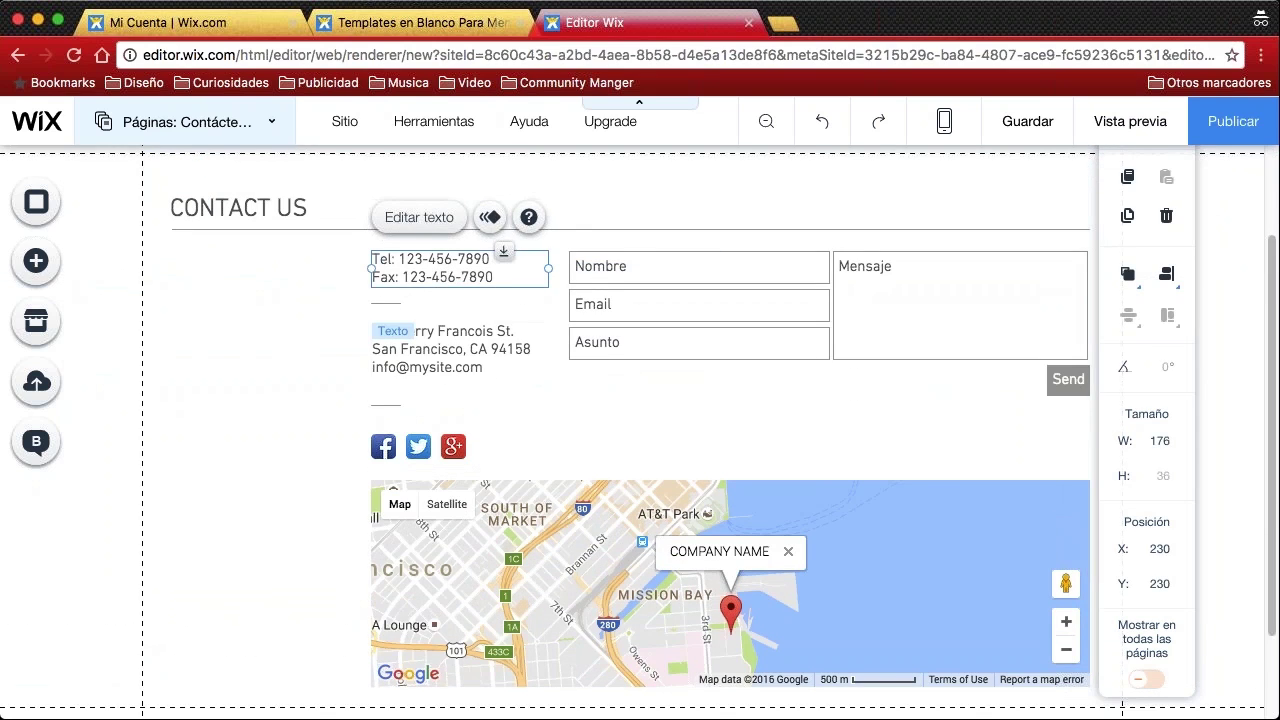
click(457, 334)
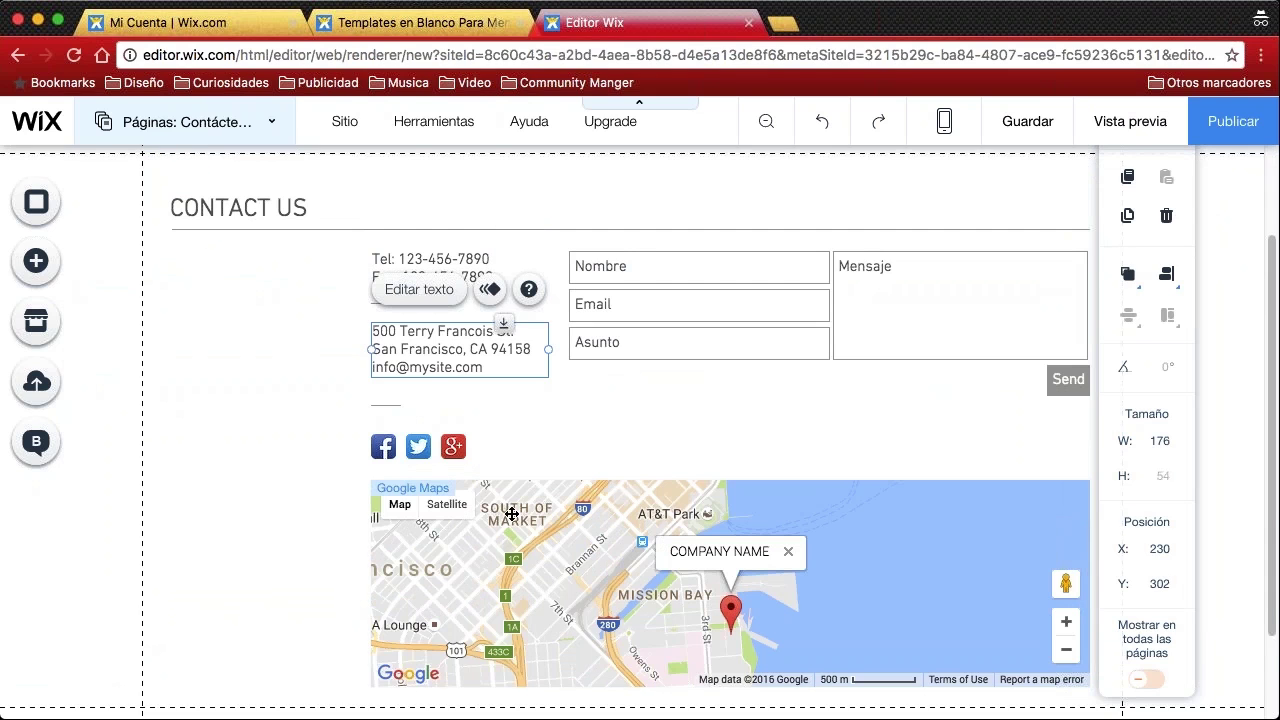
click(511, 514)
drag(371, 543, 140, 548)
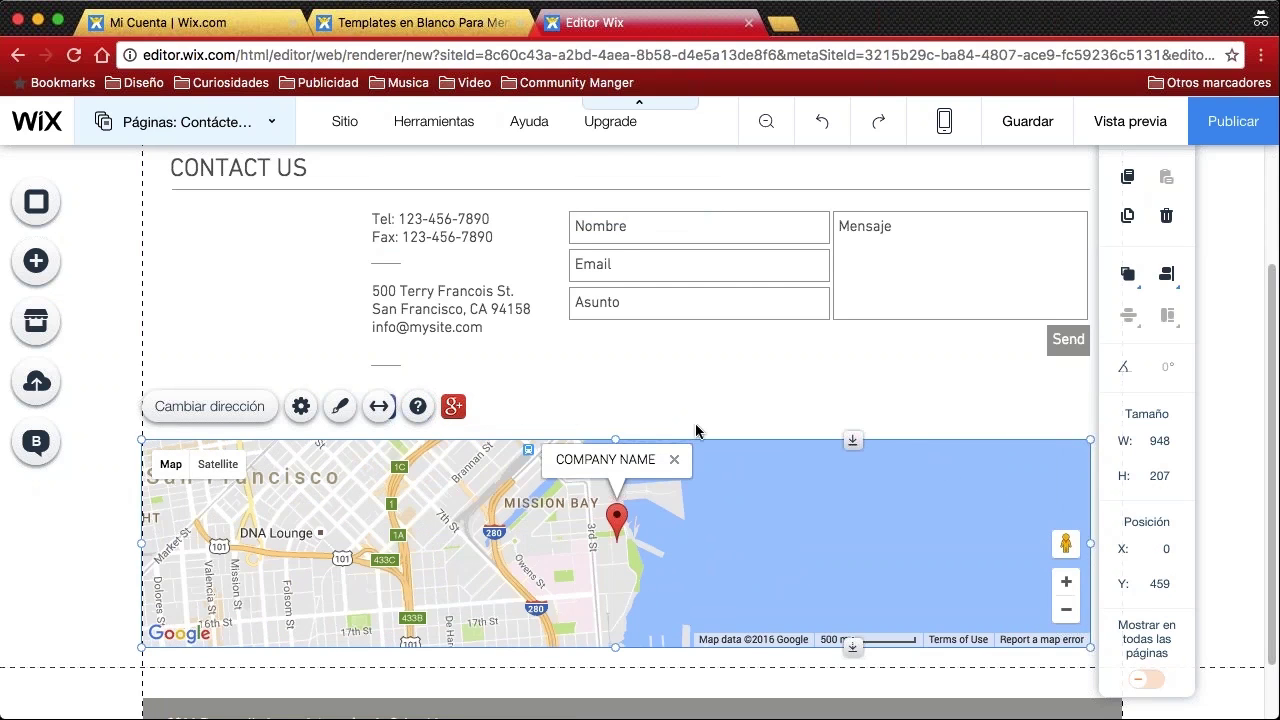
scroll(637, 400, up, 2)
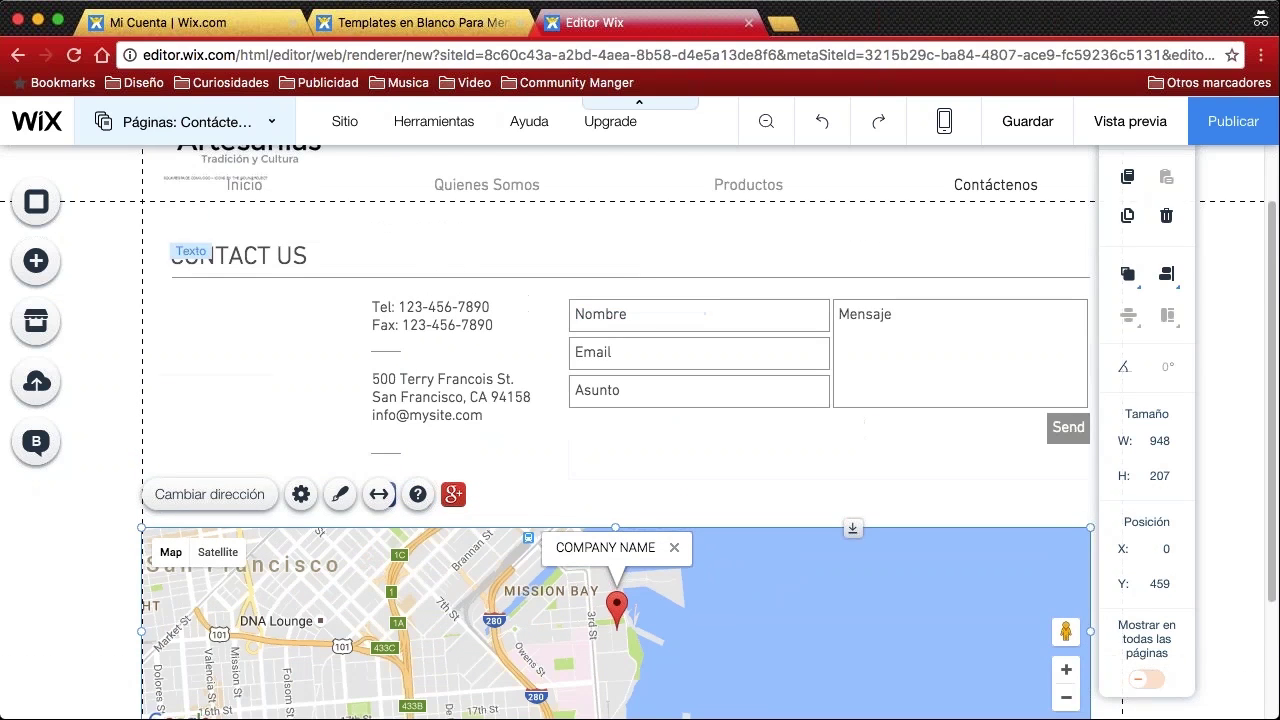
Replace the CONTACT US heading text with 'Contáctenos'
click(290, 256)
double_click(290, 256)
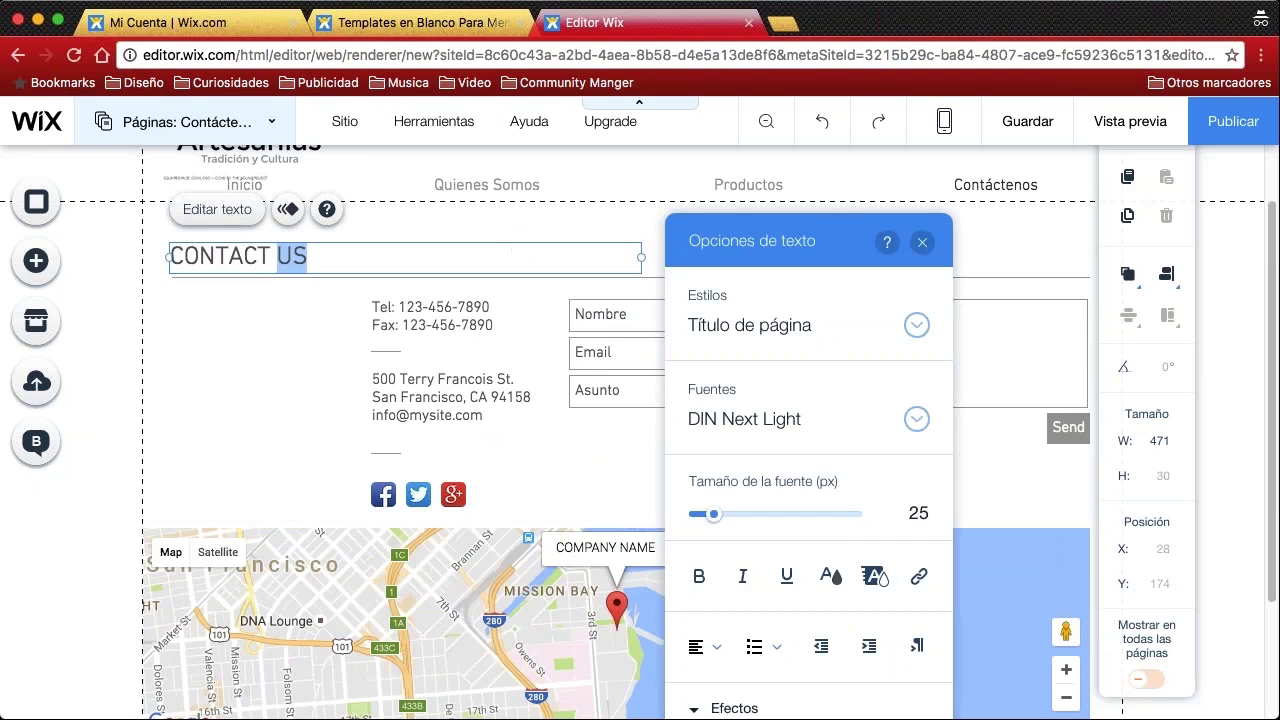
drag(310, 256, 149, 251)
key(BackSpace)
text(Cont)
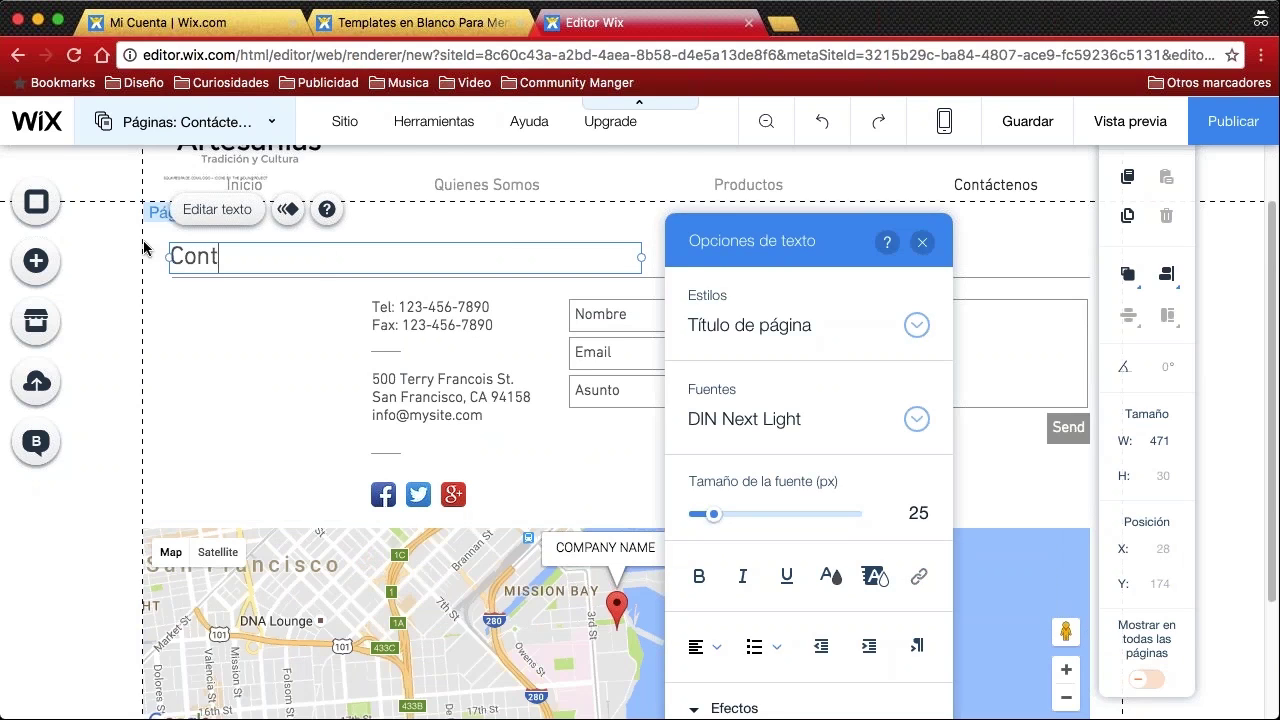
text(ácteno)
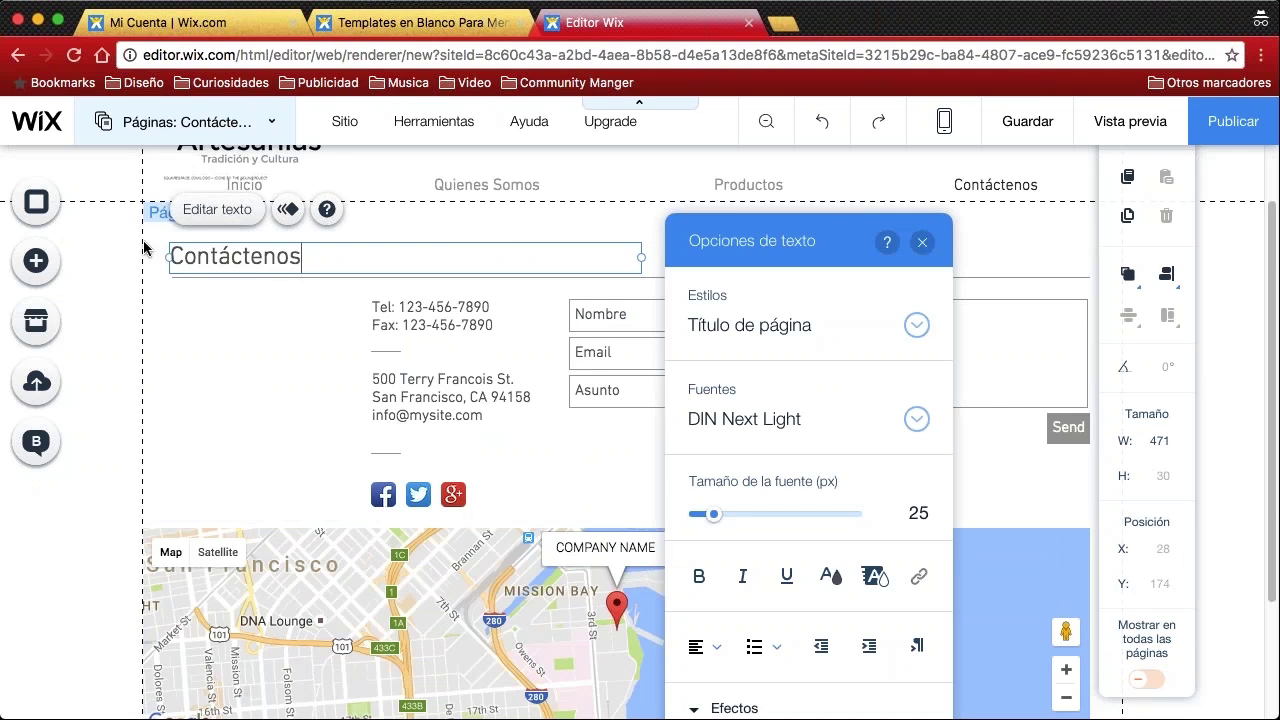
text(s)
click(252, 348)
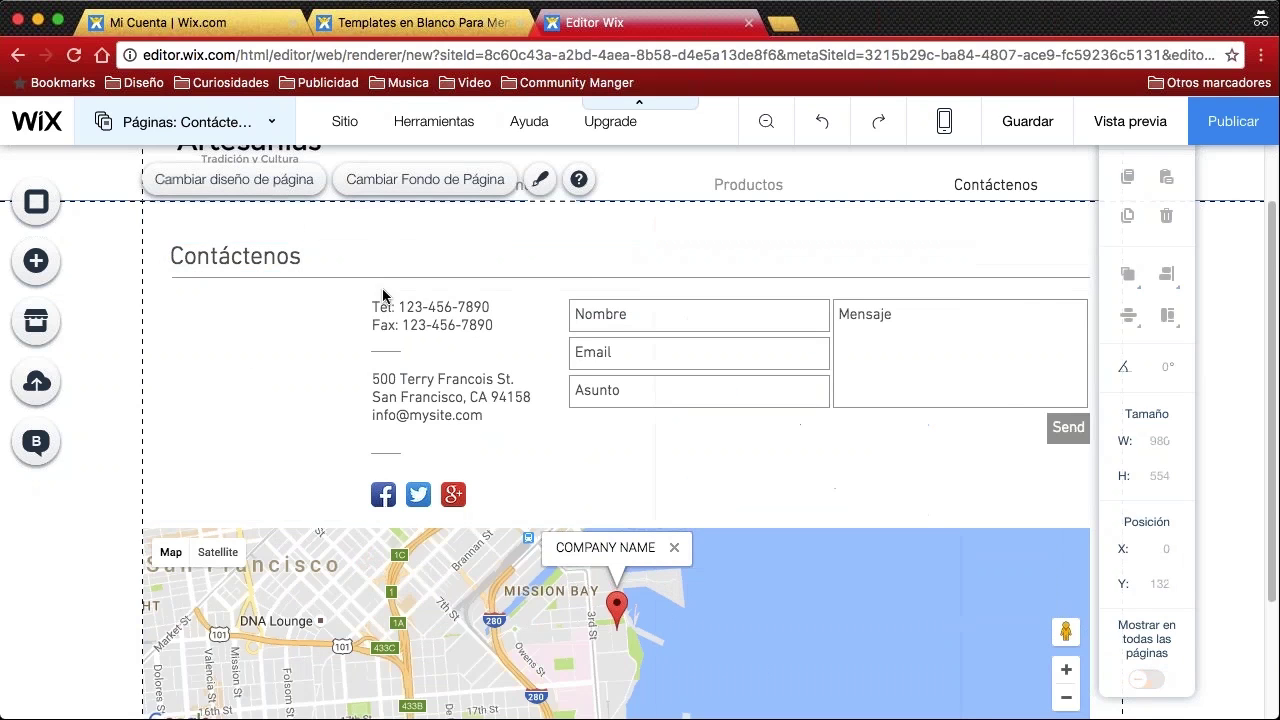
scroll(441, 364, down, 3)
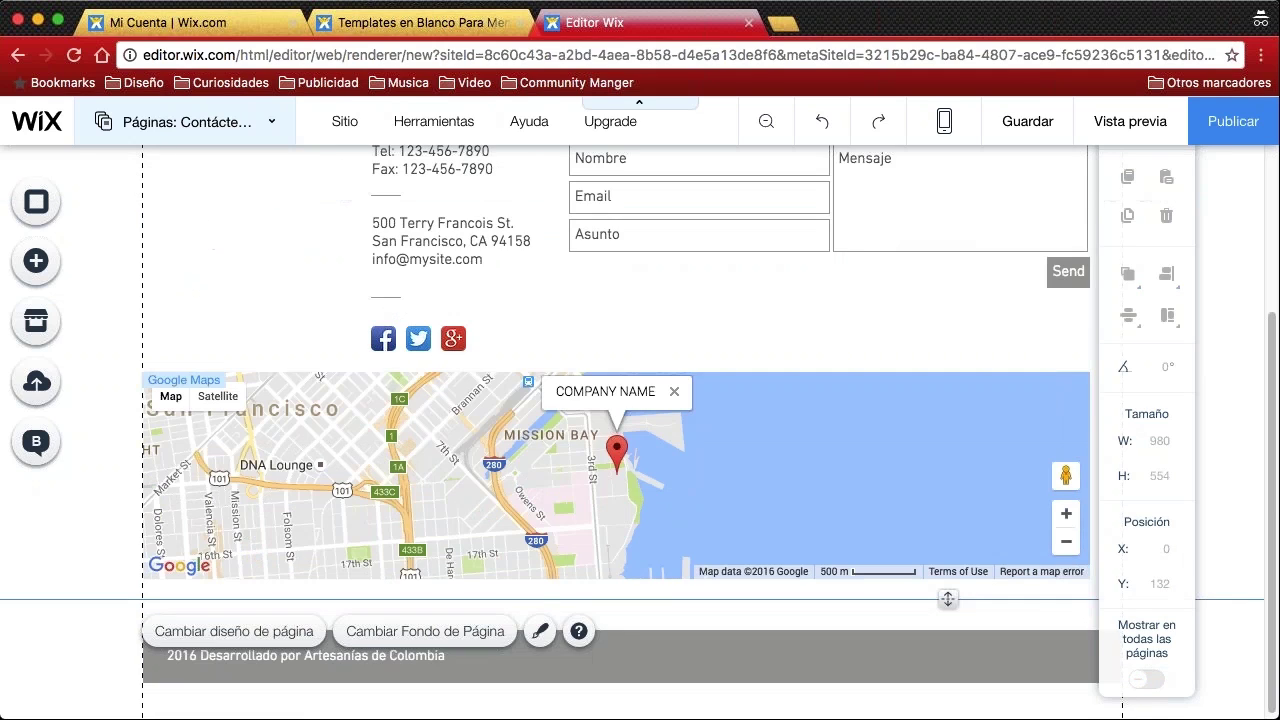
click(768, 457)
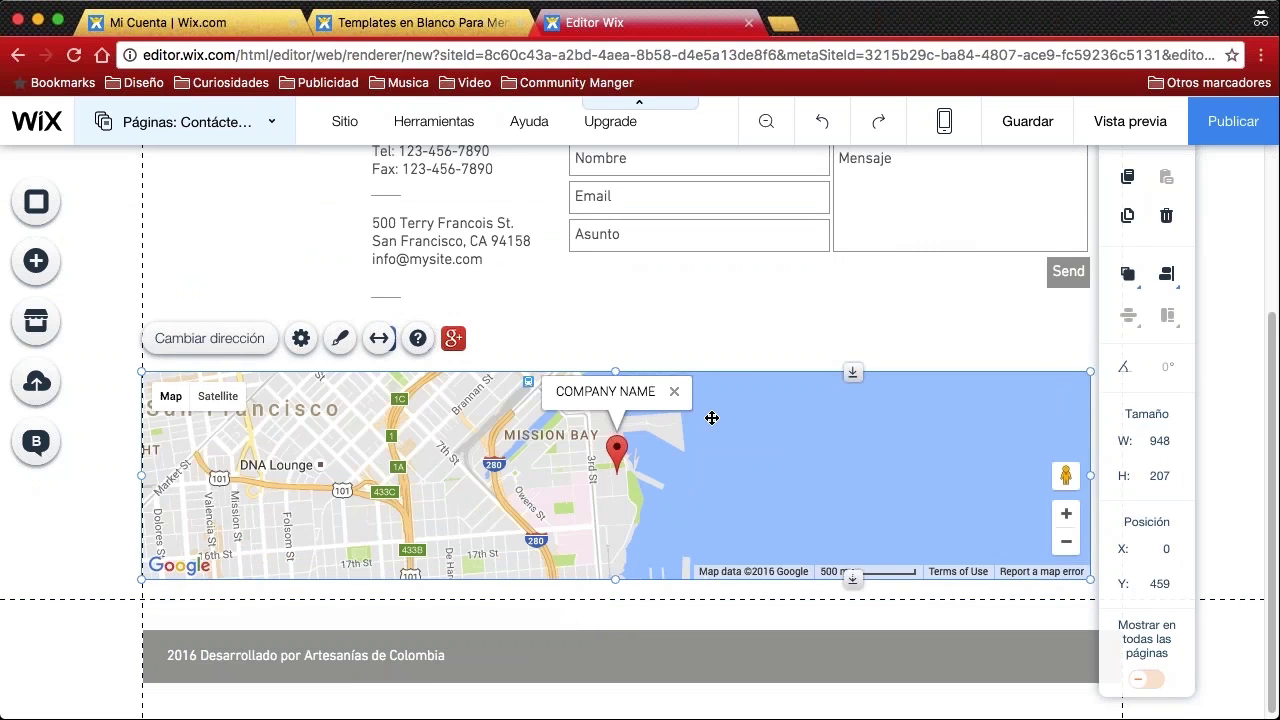
Set the map's location to Bogotá, Colombia
click(226, 345)
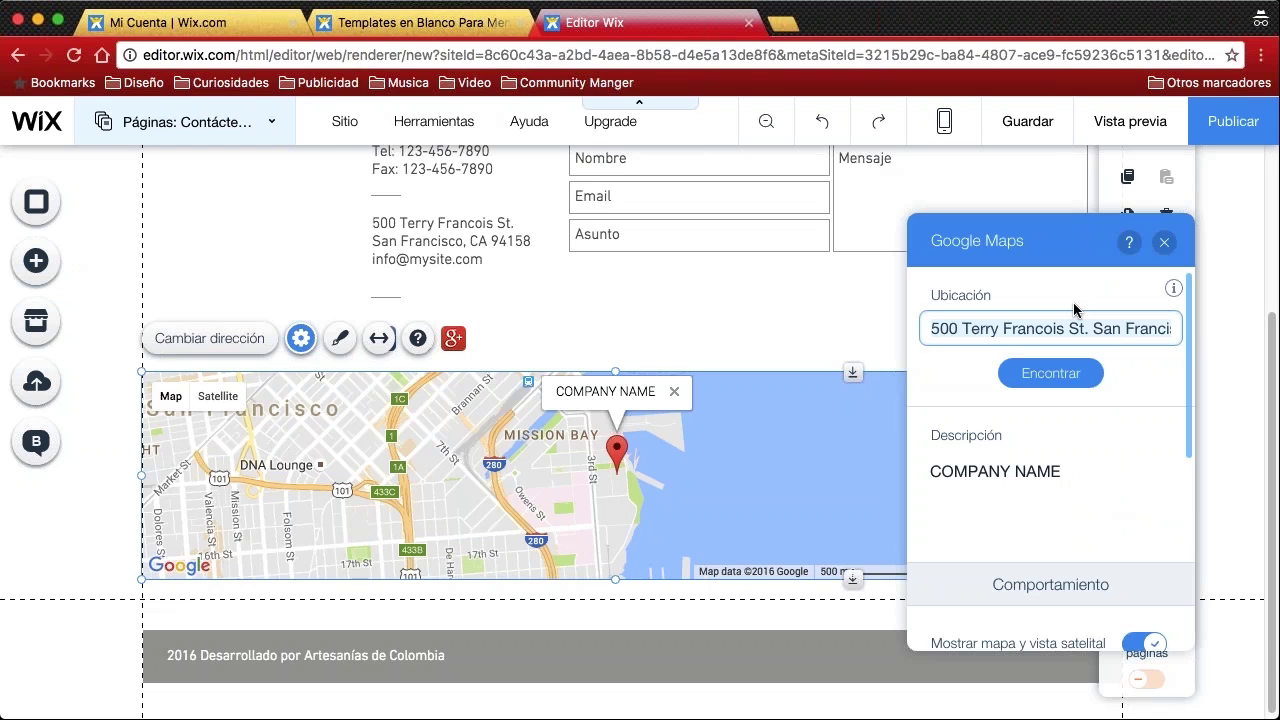
click(1063, 332)
text(Bogota)
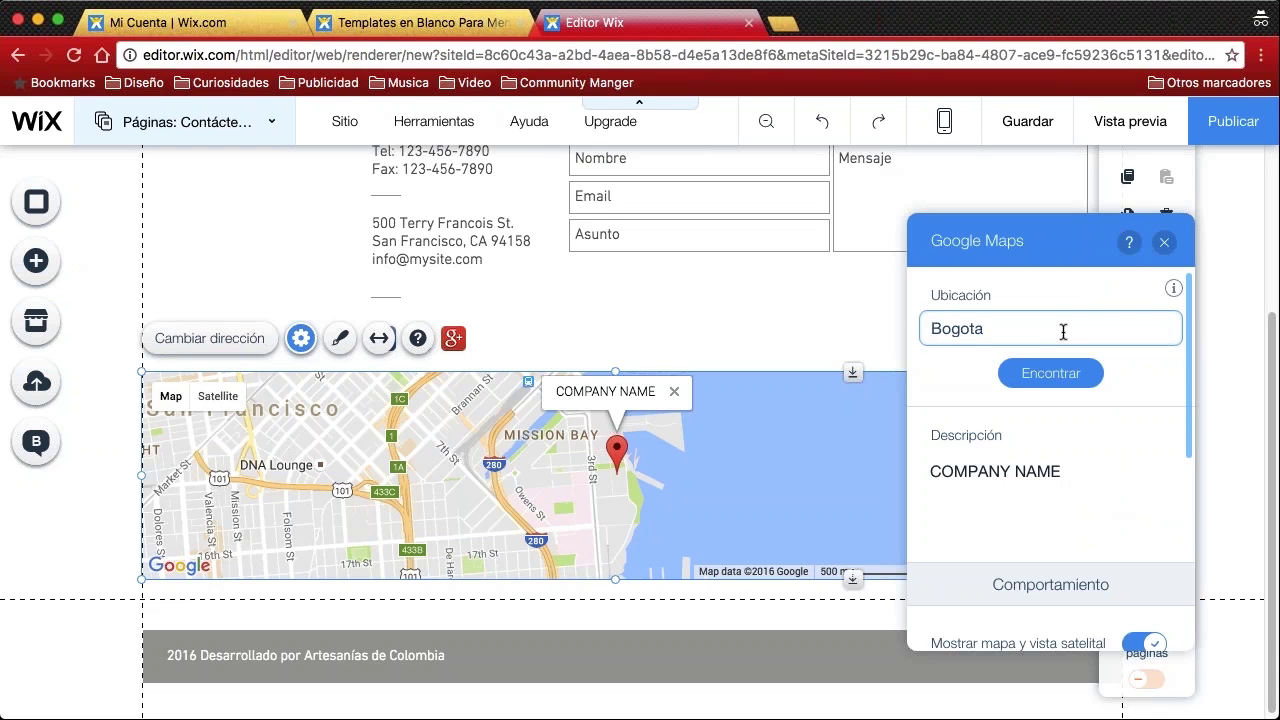
key(Return)
click(1063, 390)
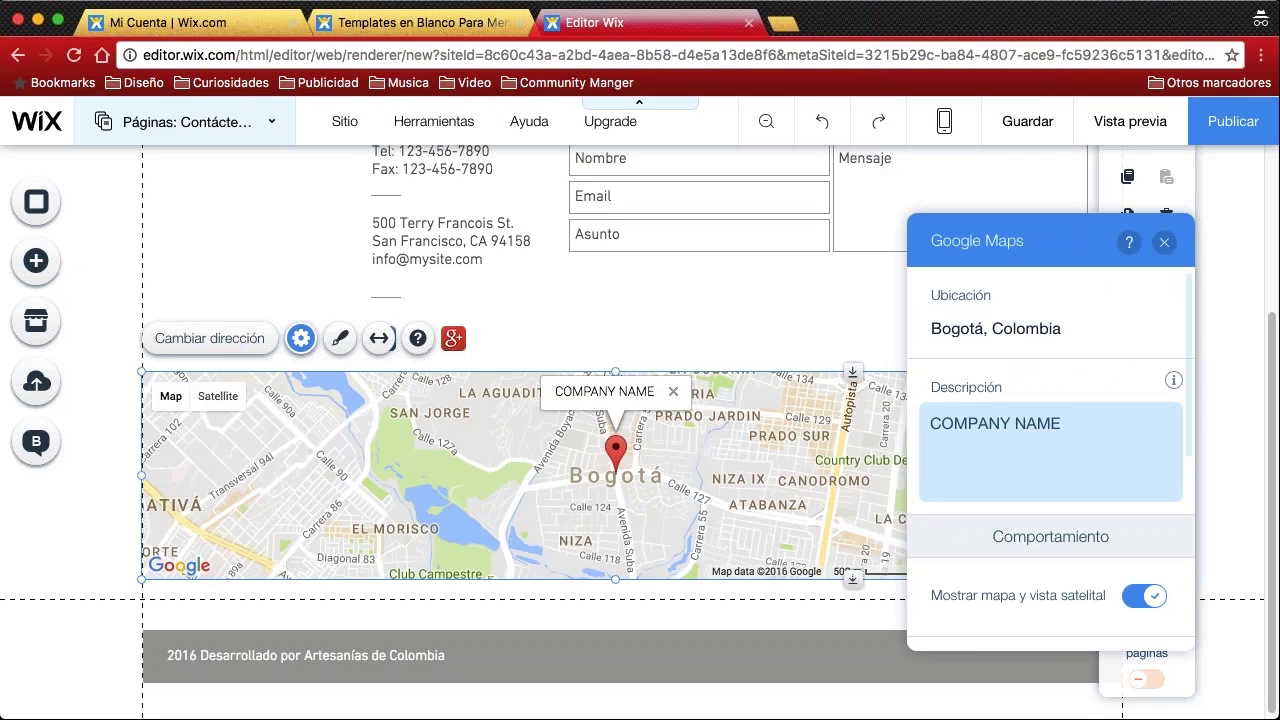
Change the map marker description from COMPANY NAME to 'Artesanías de Colombia'
click(1028, 423)
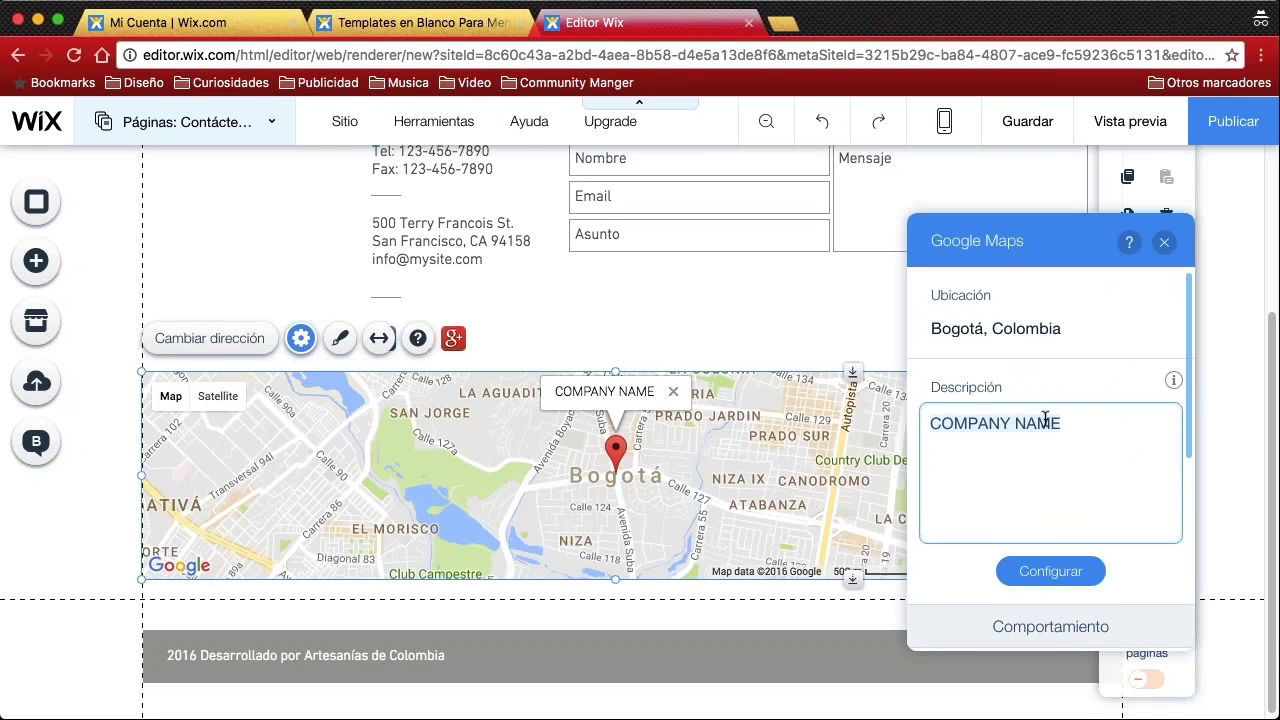
click(1077, 423)
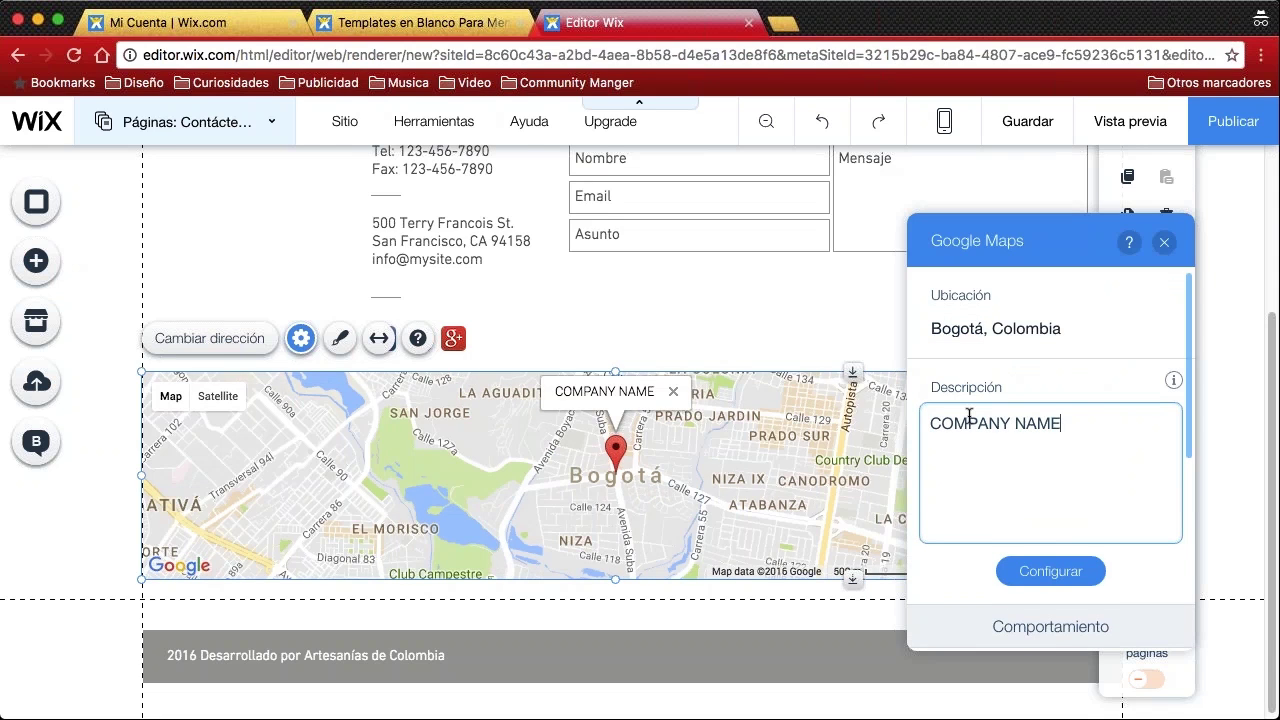
drag(1069, 424, 931, 424)
text(Artesanías de Colombia)
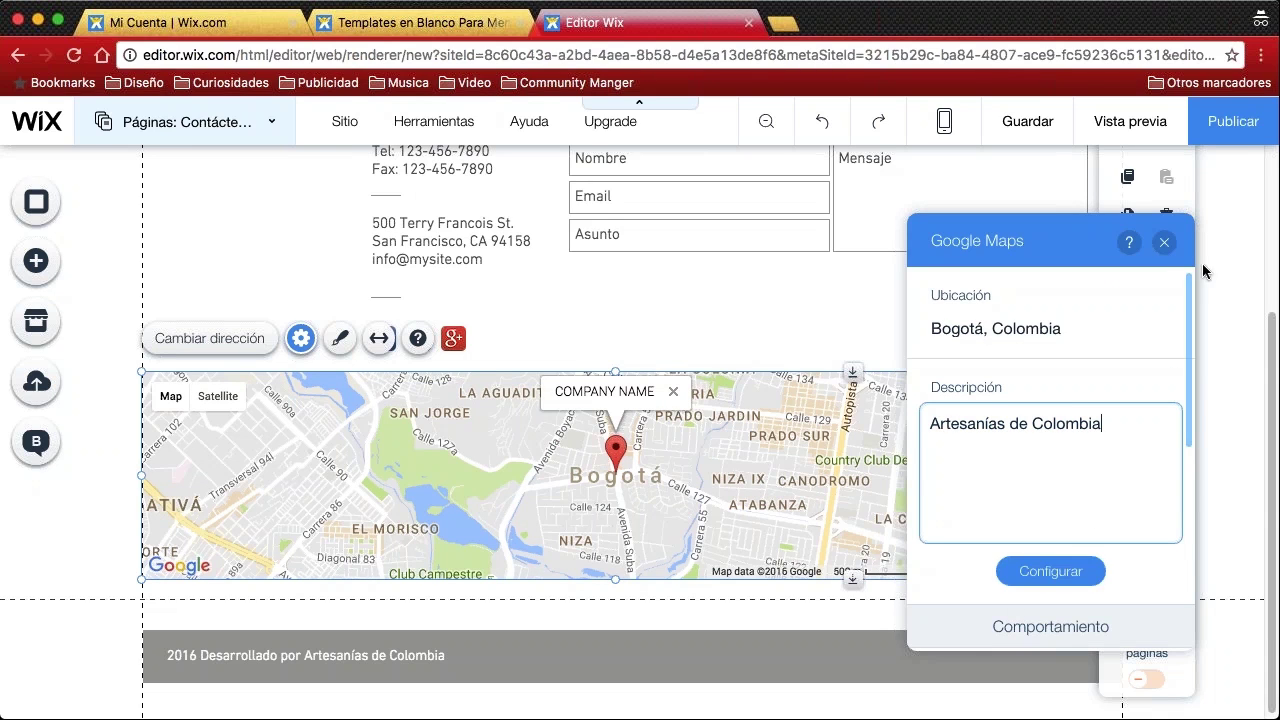
scroll(1144, 300, down, 5)
scroll(1144, 273, up, 5)
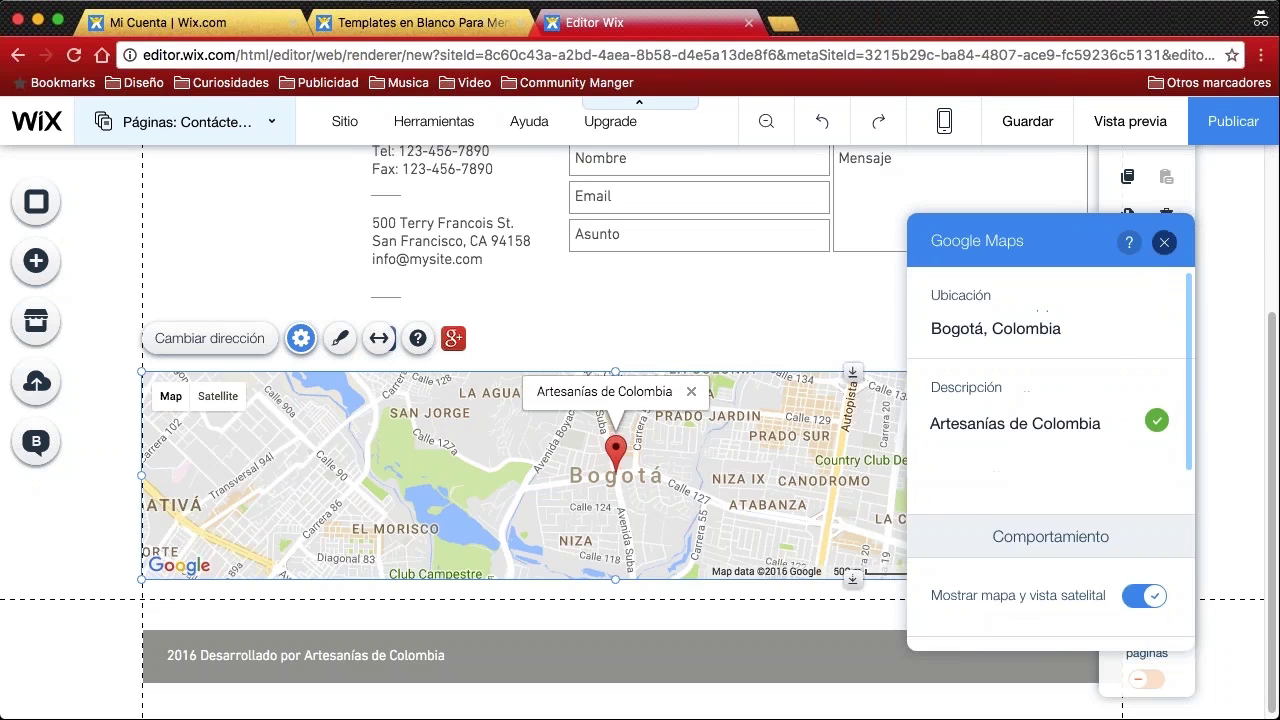
click(1164, 244)
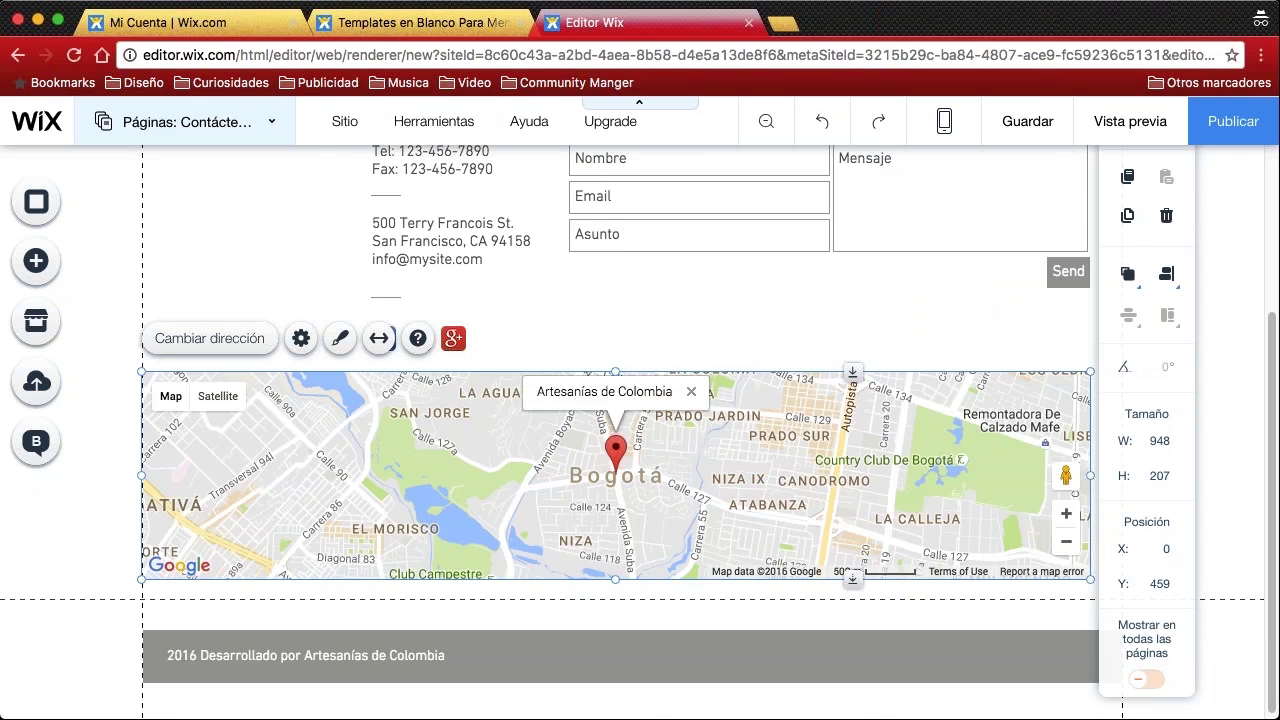
Select the Facebook/Twitter/Google+ social bar beneath the phone, fax and address text
scroll(285, 307, up, 2)
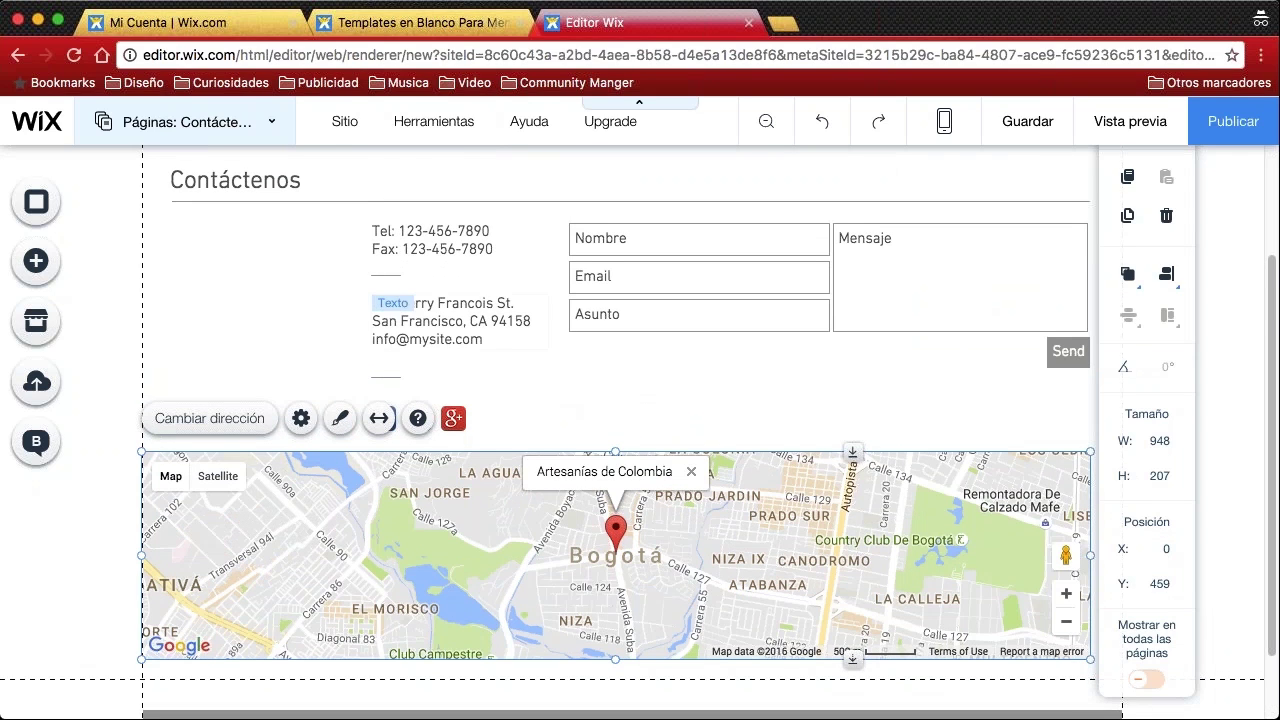
click(474, 320)
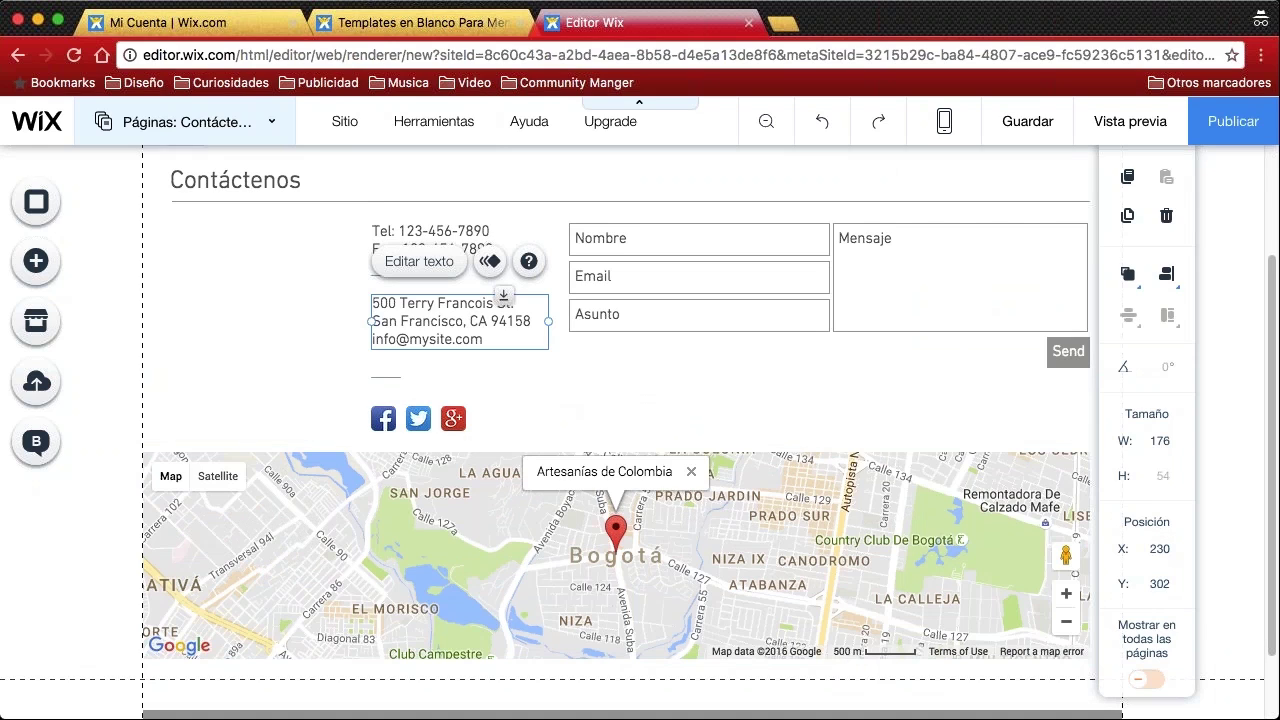
click(420, 247)
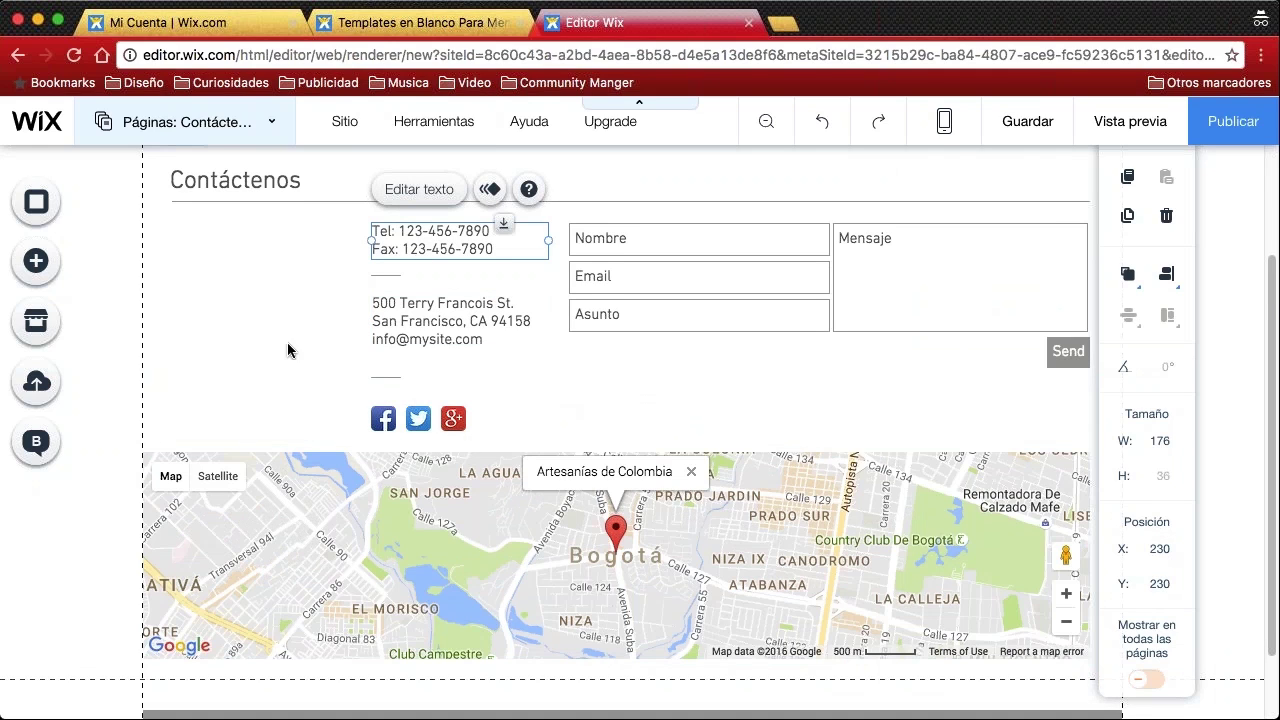
scroll(295, 345, down, 2)
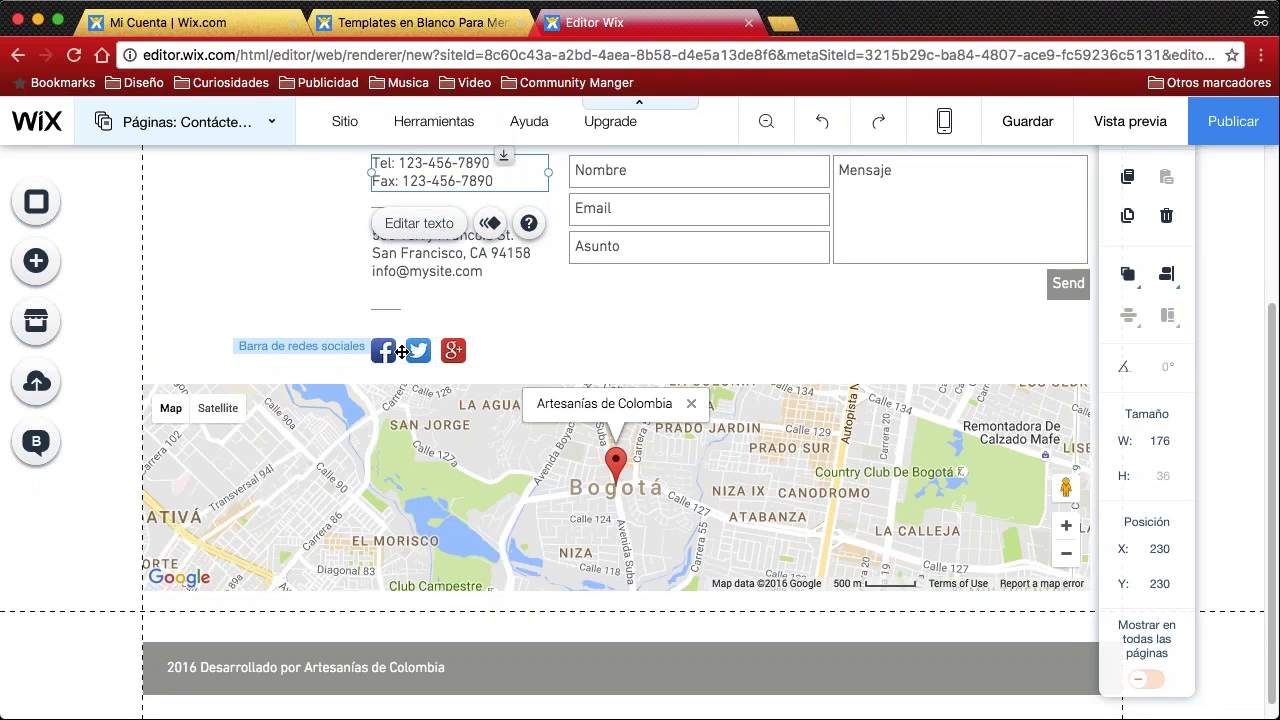
click(386, 352)
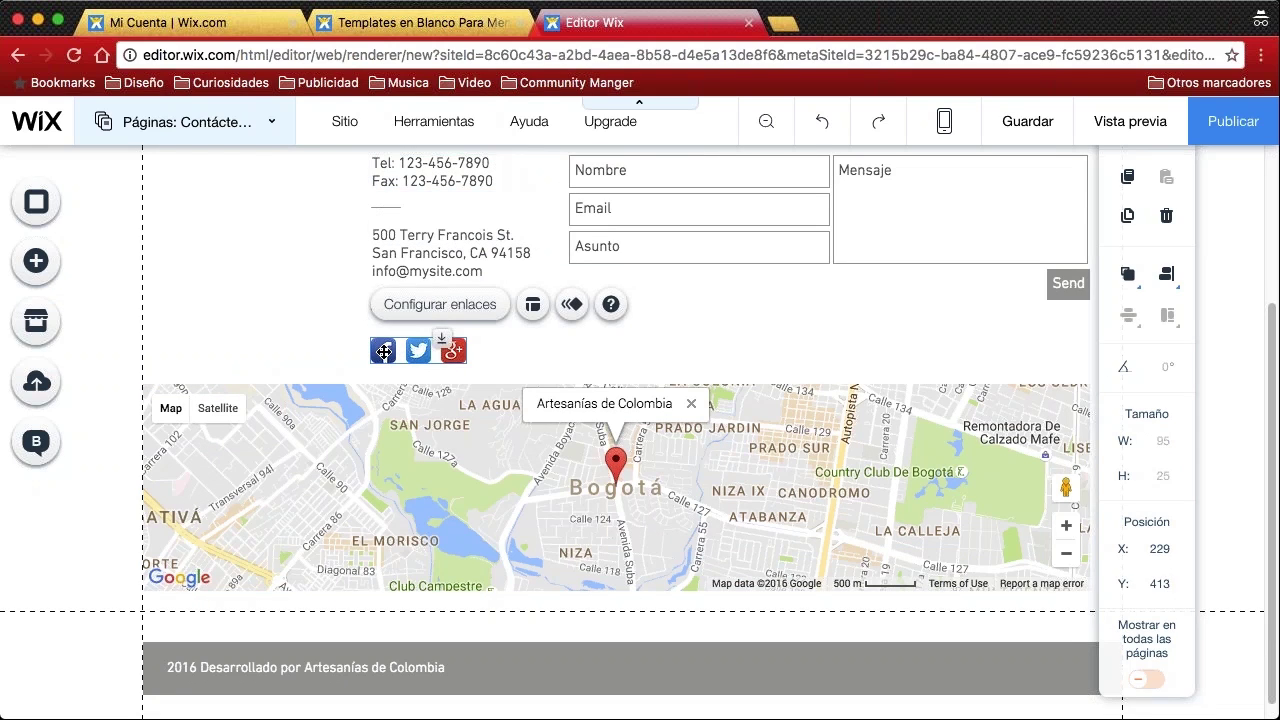
double_click(384, 352)
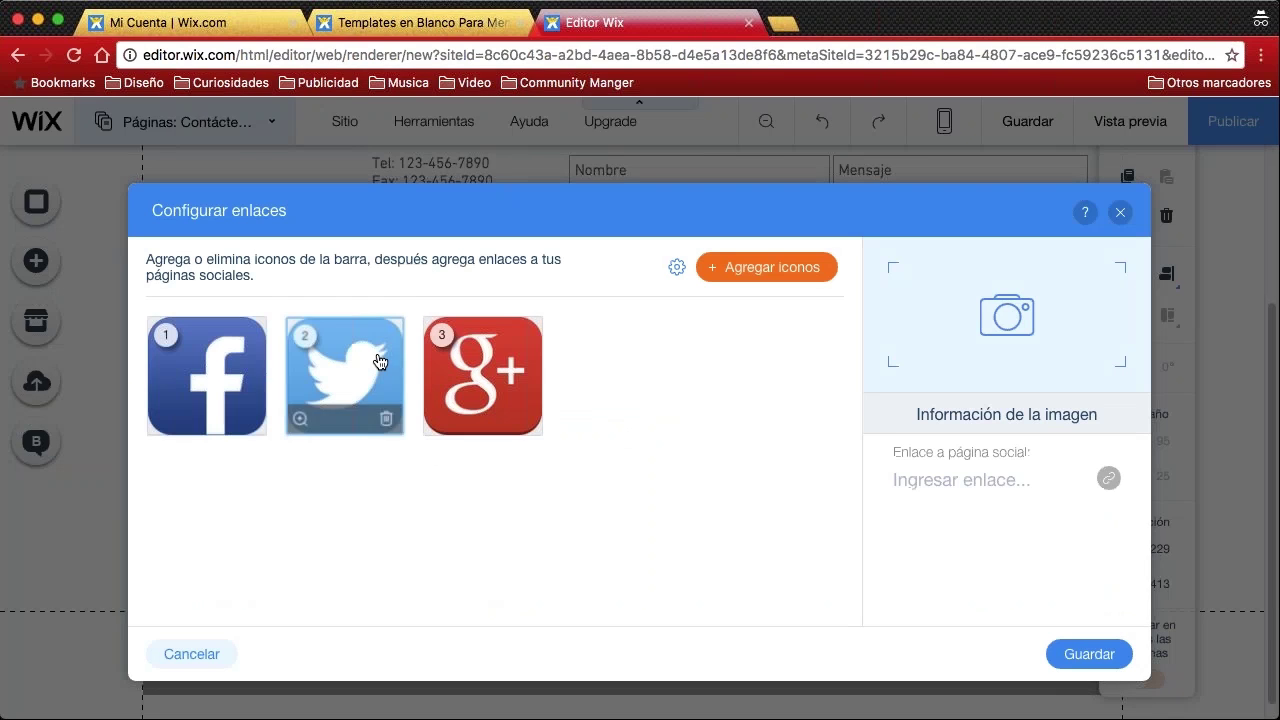
click(250, 386)
click(342, 375)
click(475, 385)
click(340, 383)
click(210, 380)
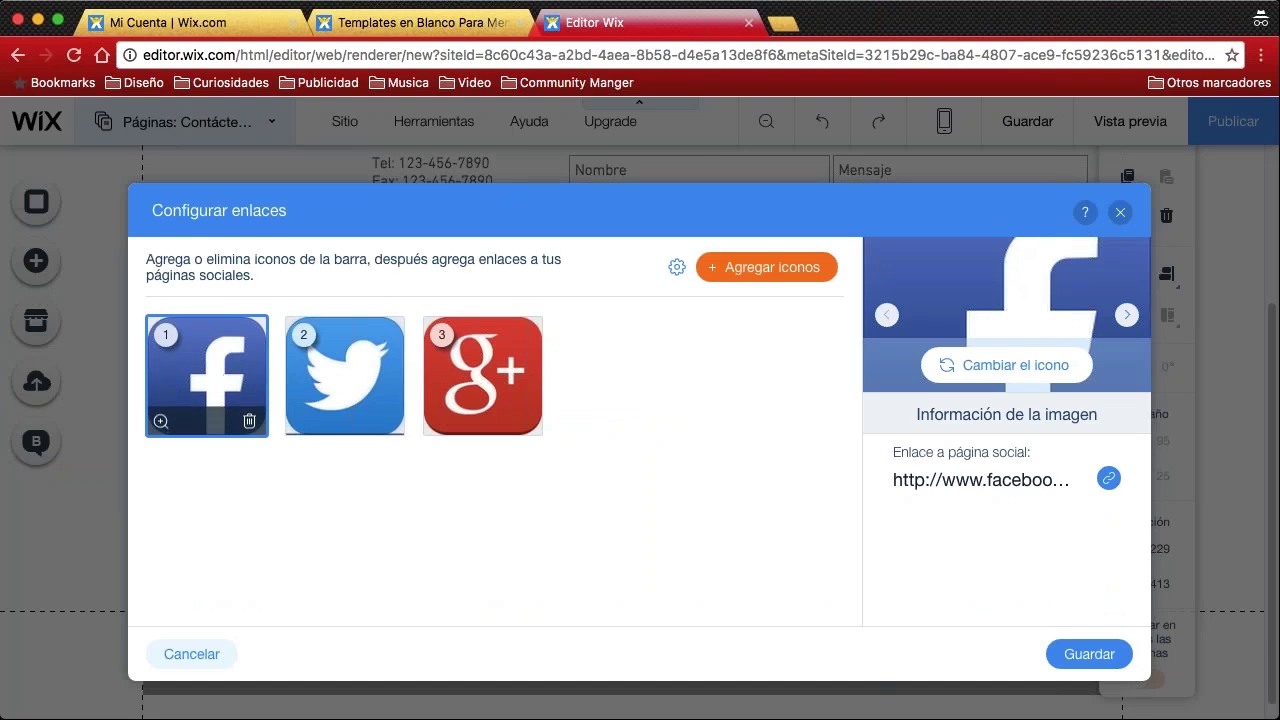
click(345, 378)
click(483, 380)
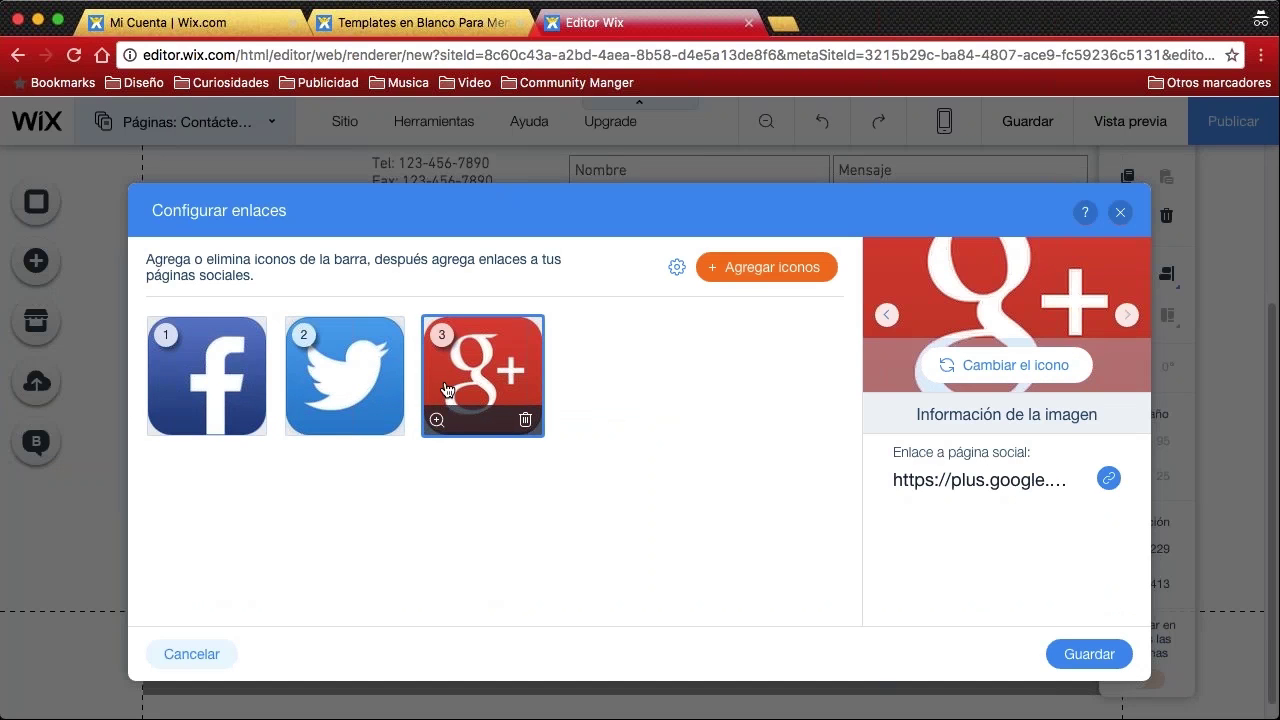
click(526, 421)
click(207, 378)
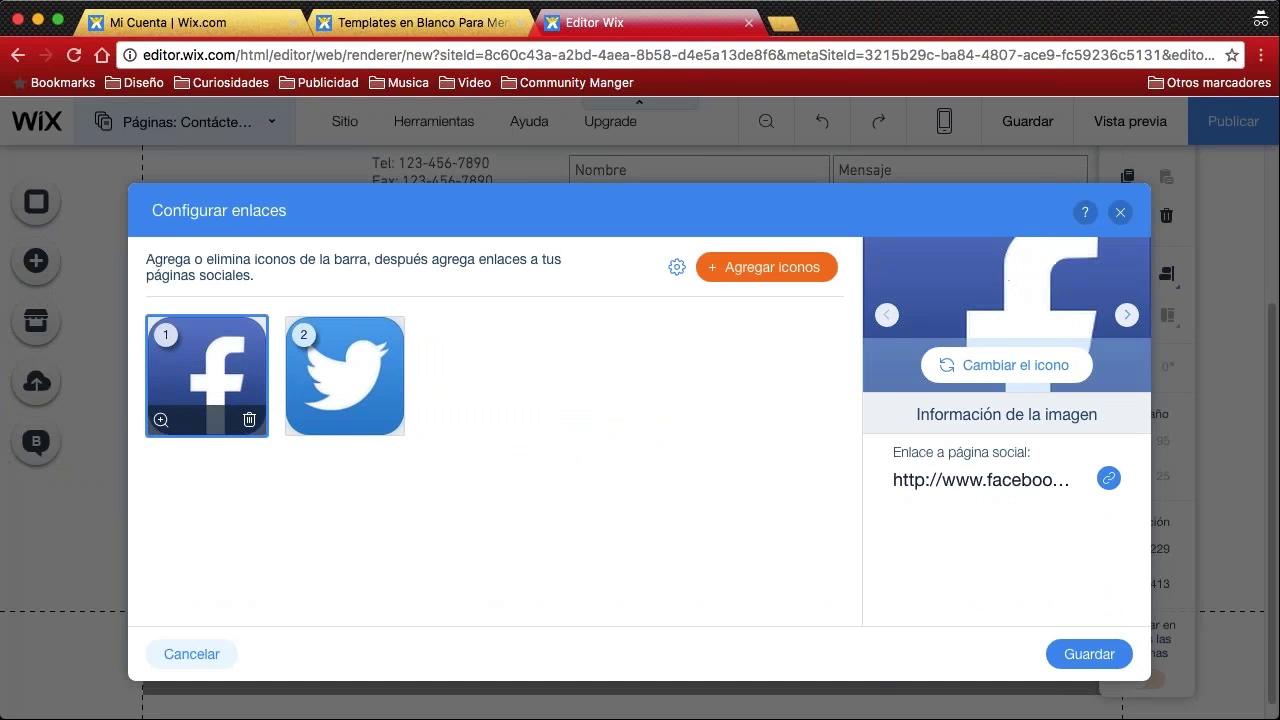
click(988, 482)
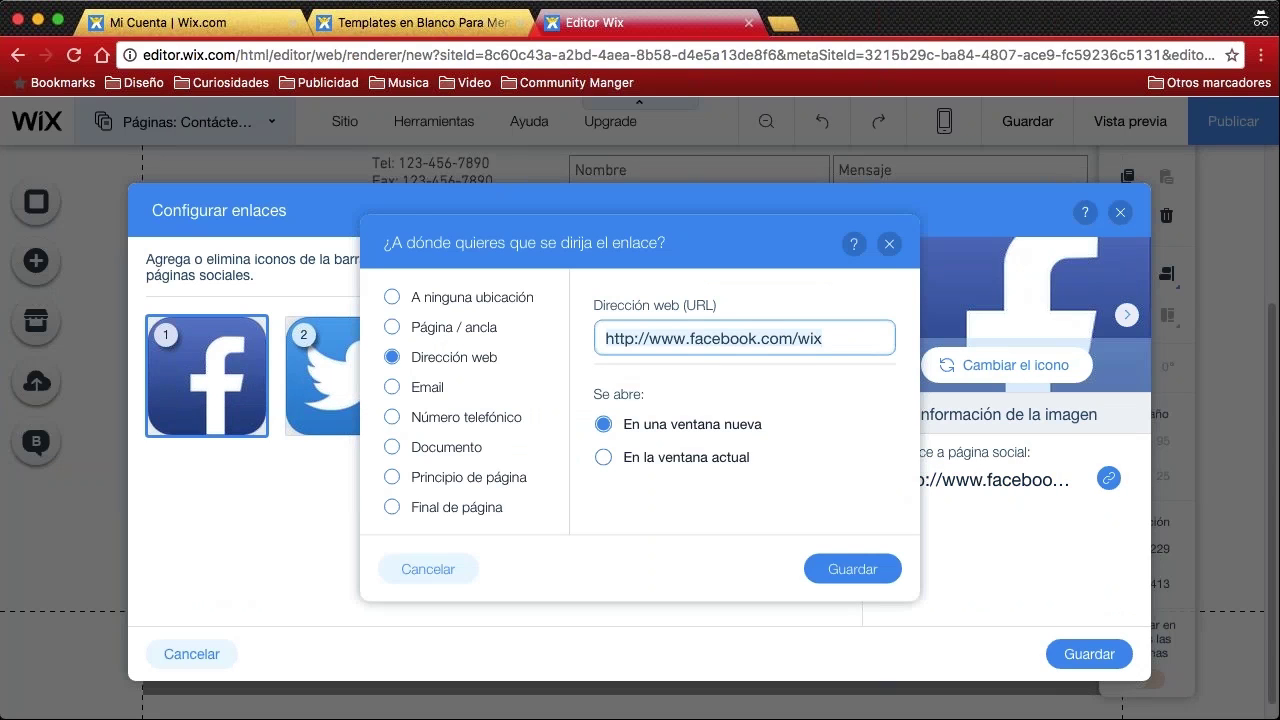
drag(851, 338, 612, 334)
click(612, 338)
click(889, 244)
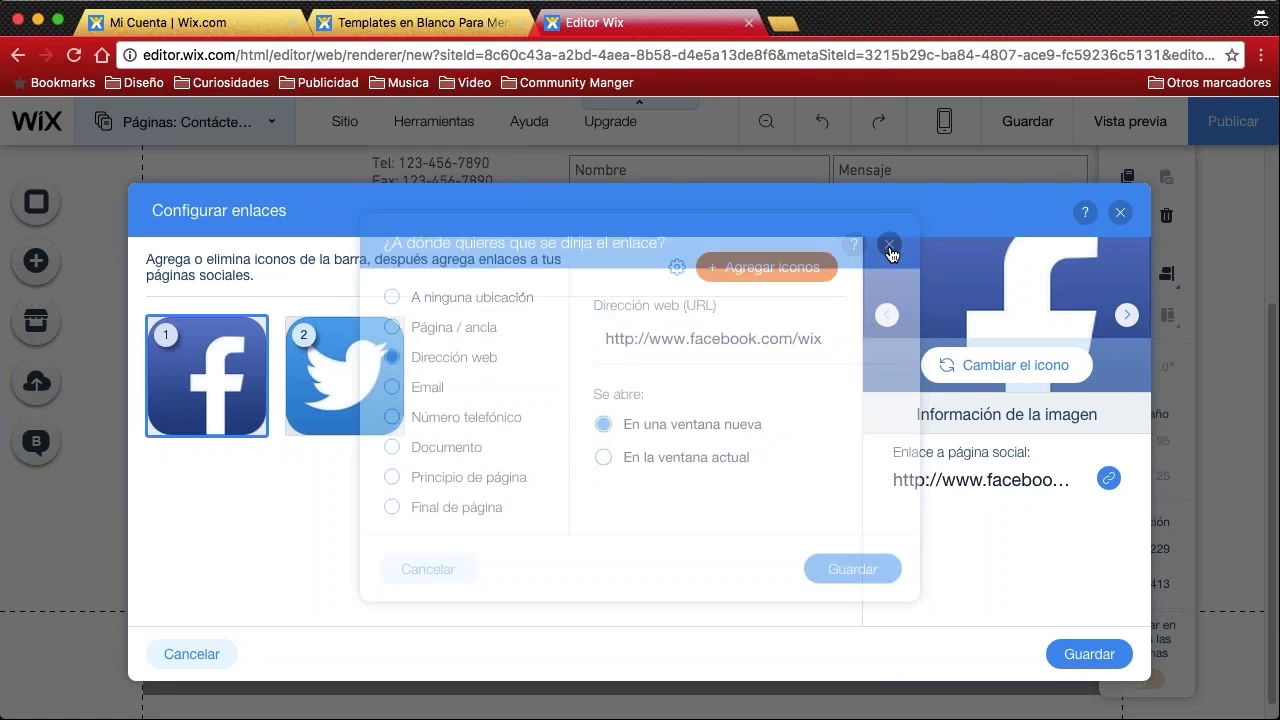
click(1120, 212)
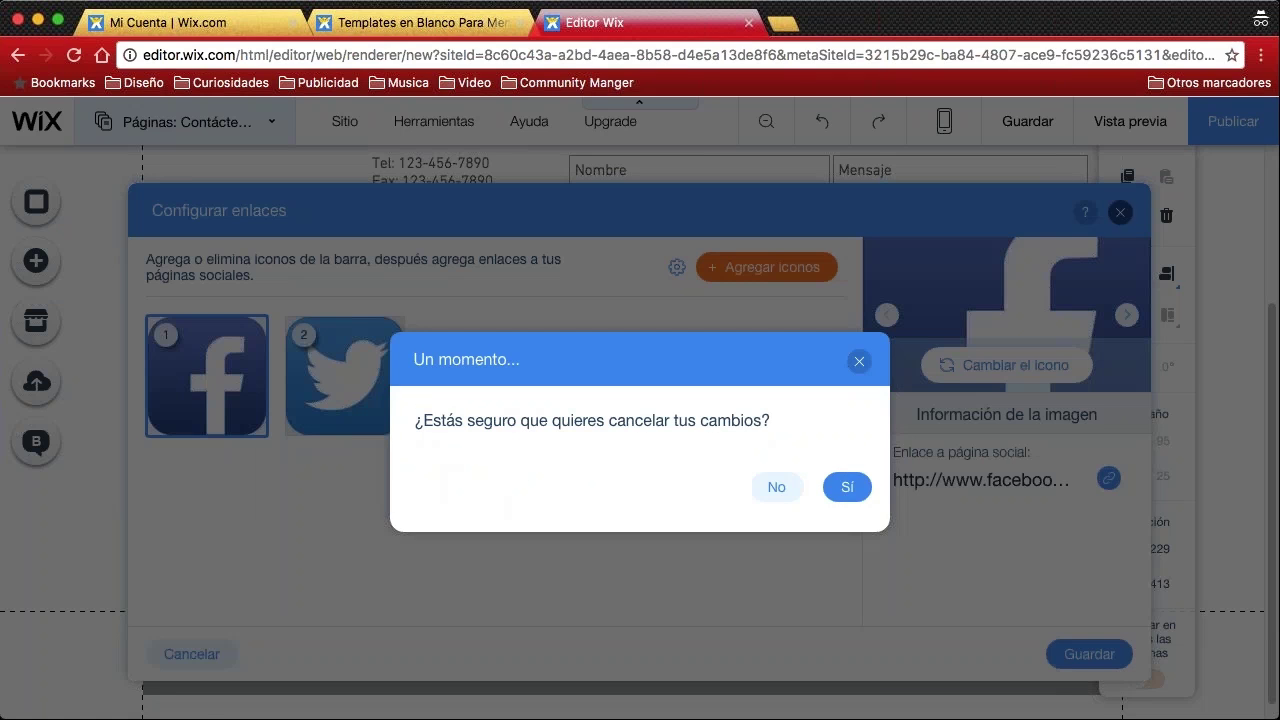
click(848, 487)
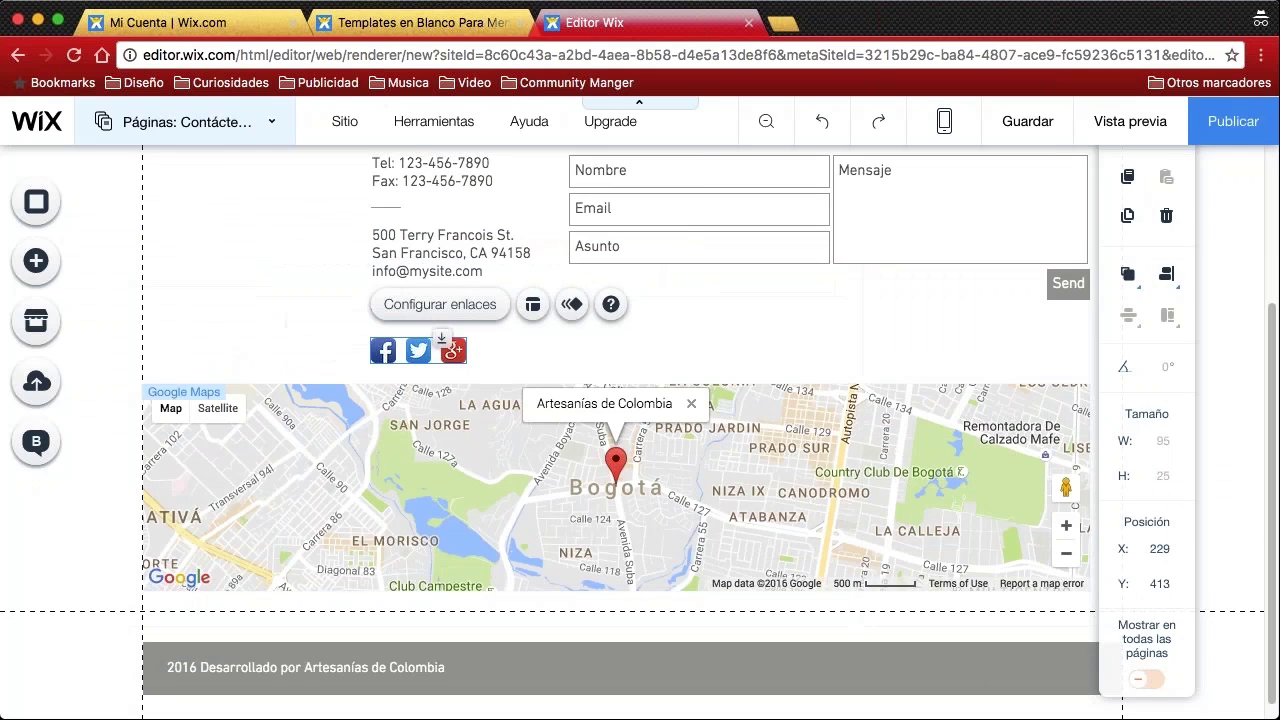
scroll(311, 343, up, 2)
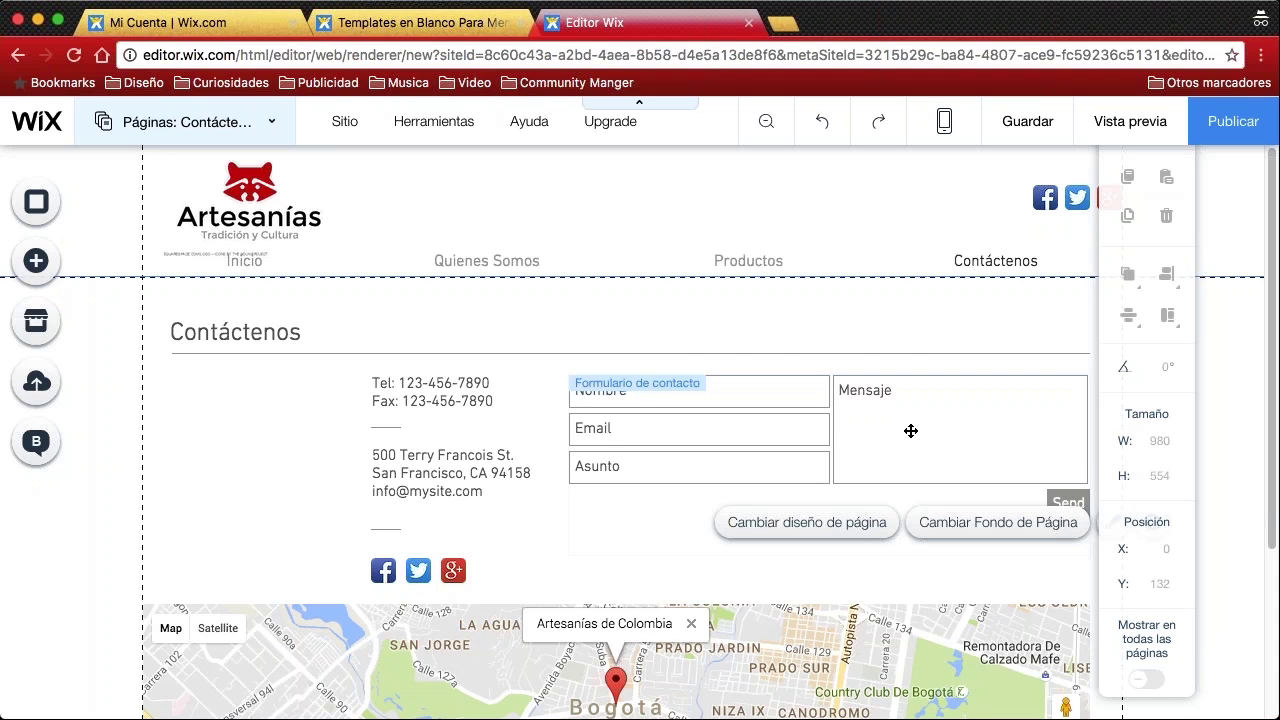
click(851, 428)
click(636, 341)
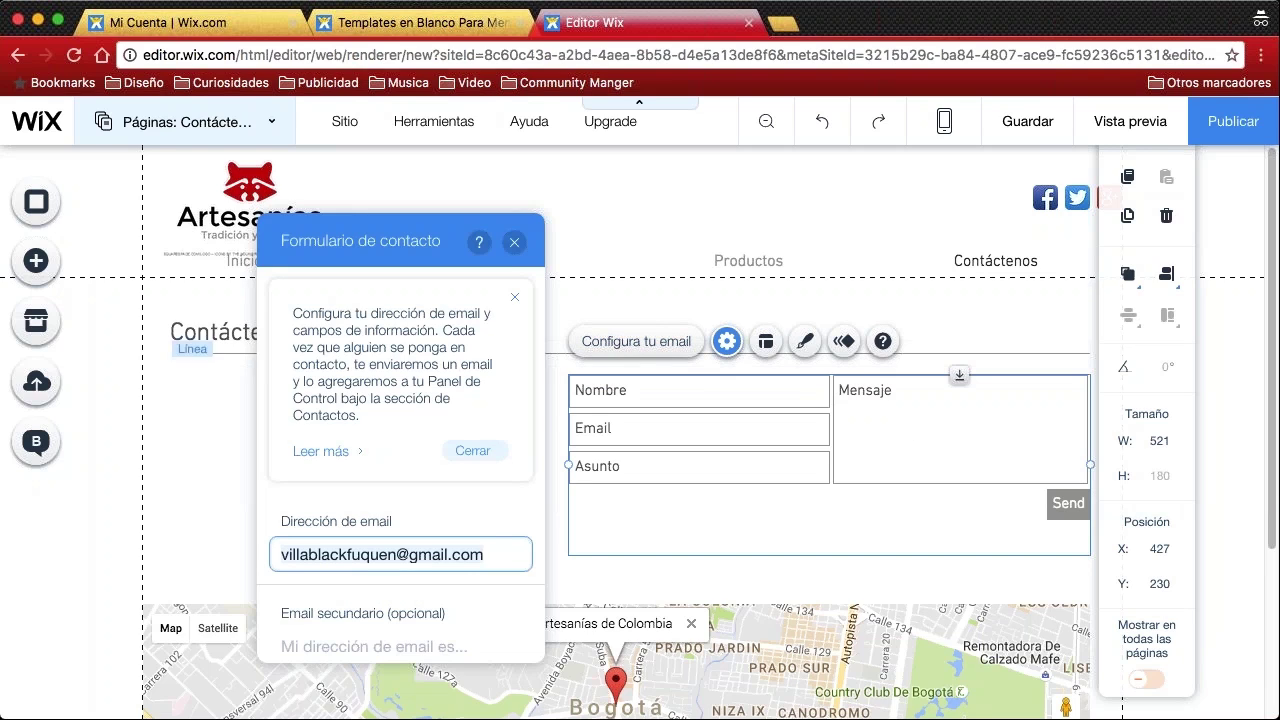
scroll(400, 466, down, 3)
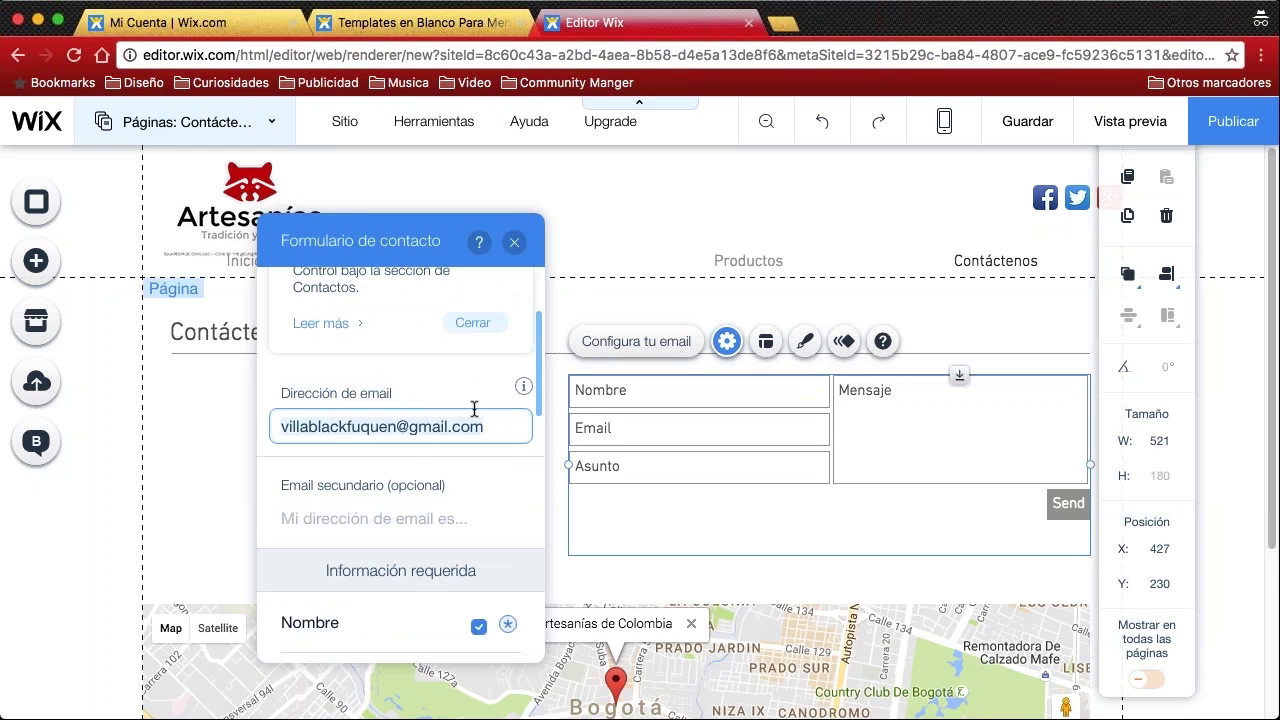
click(514, 242)
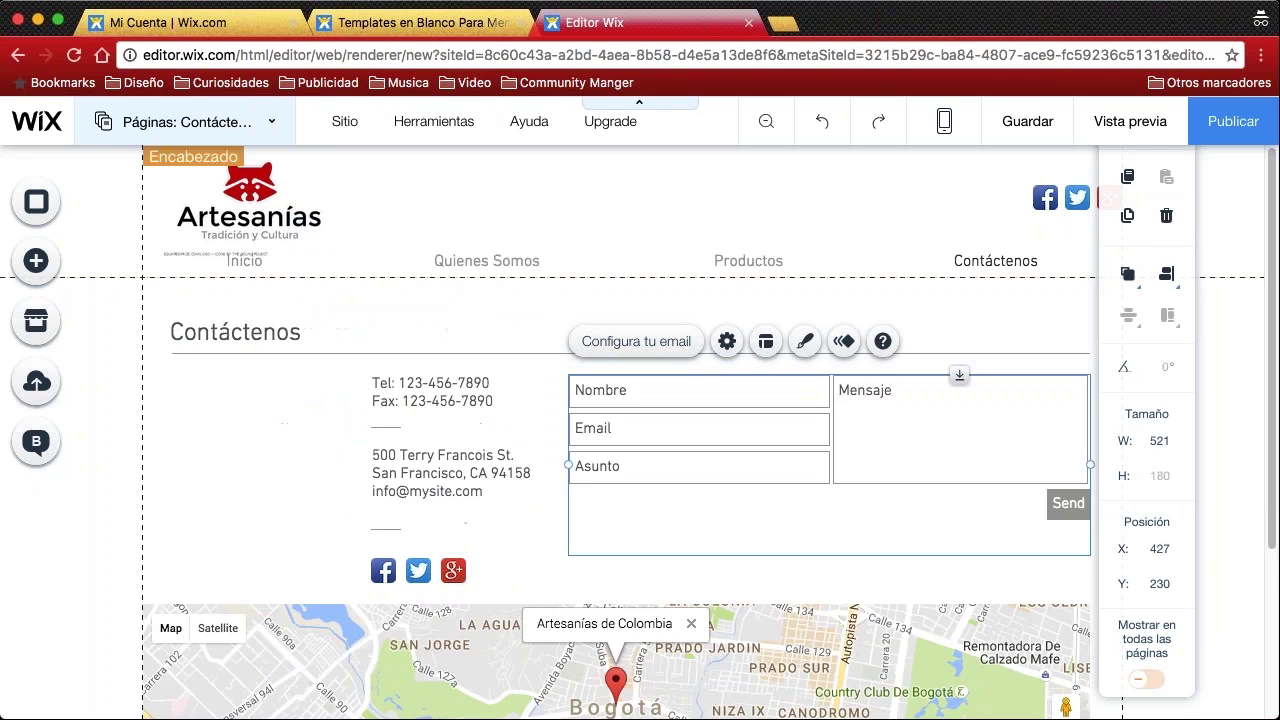
click(1222, 133)
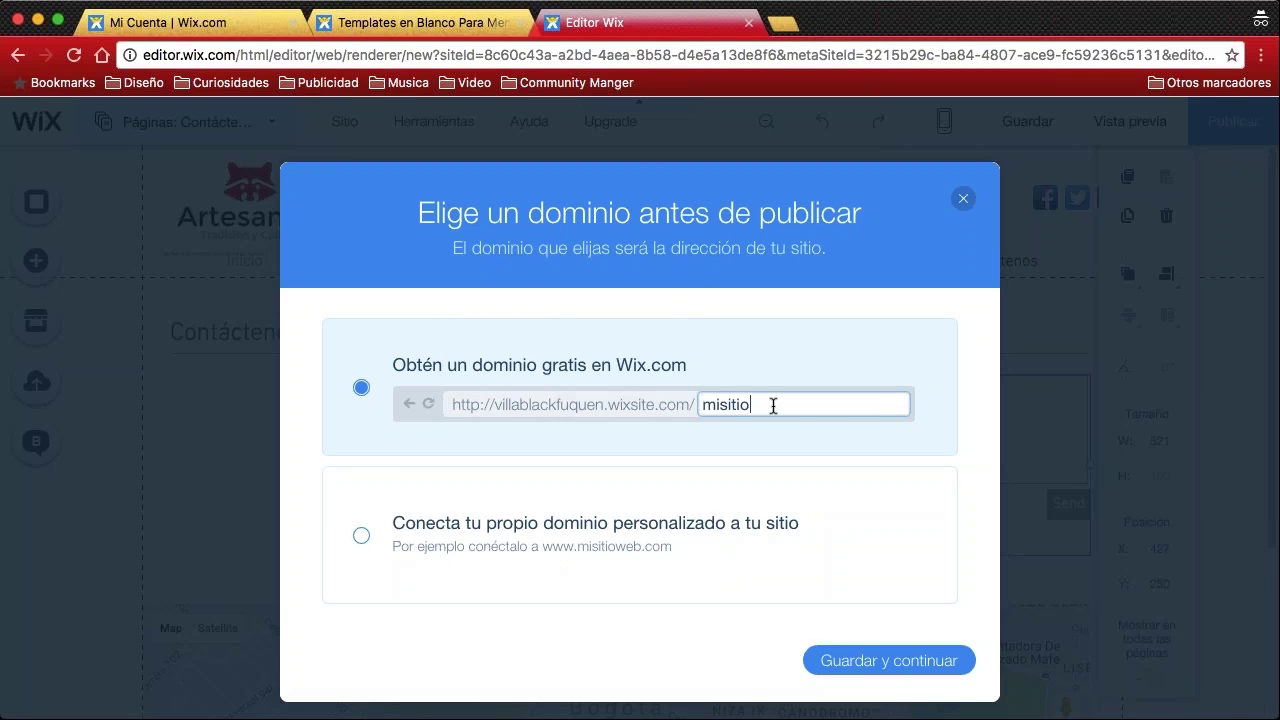
Enter 'Artesanias prueba 2' as the free site address, save, and publish the site
mouse_move(475, 407)
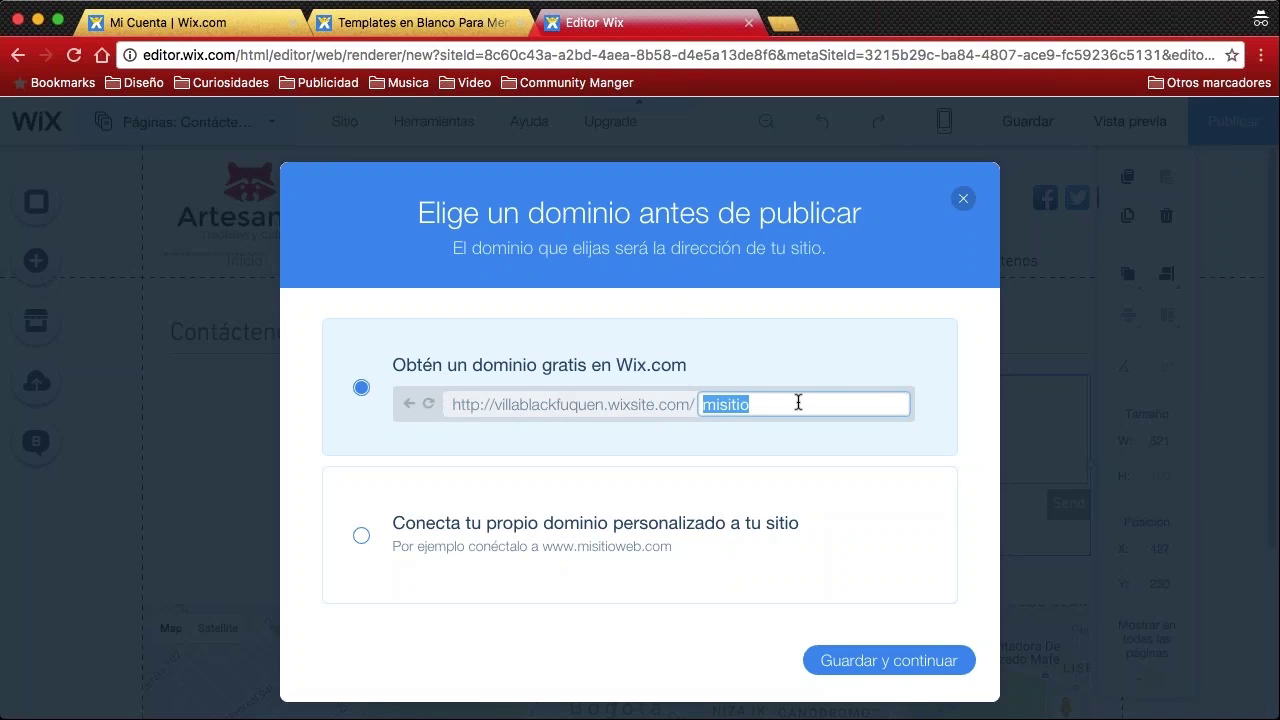
text(Artesanias)
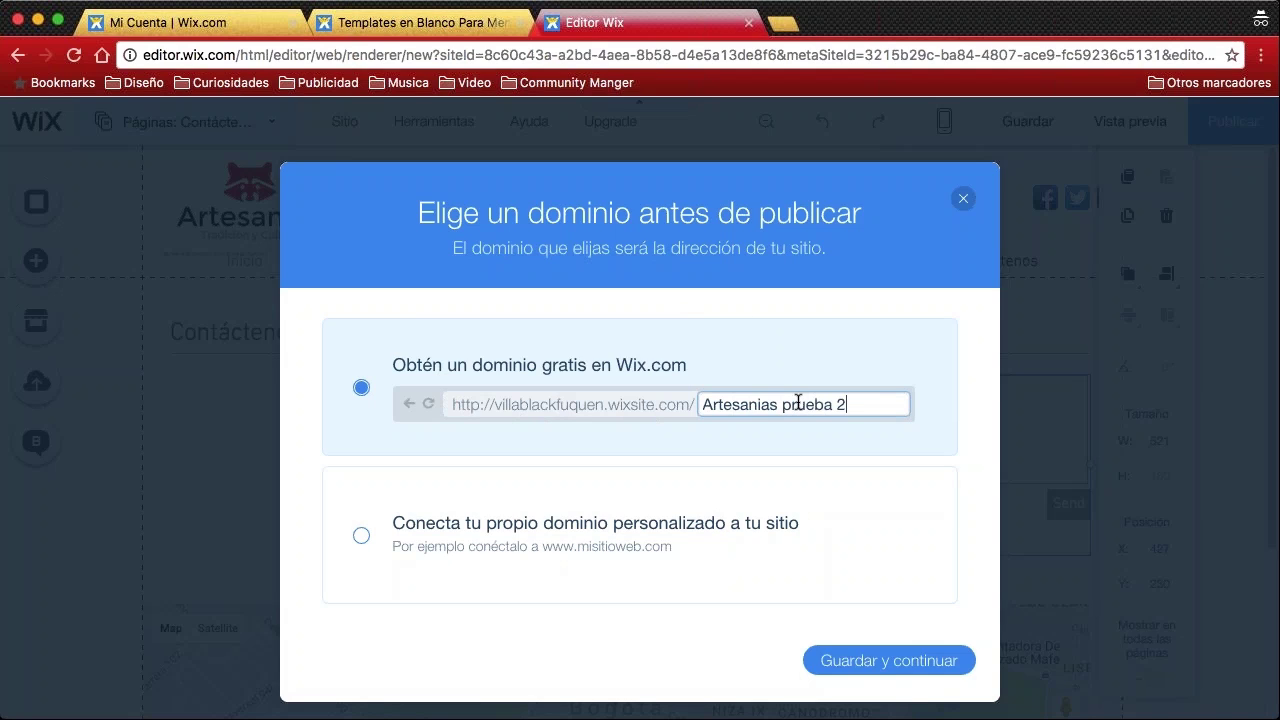
text(prueba 2)
click(897, 663)
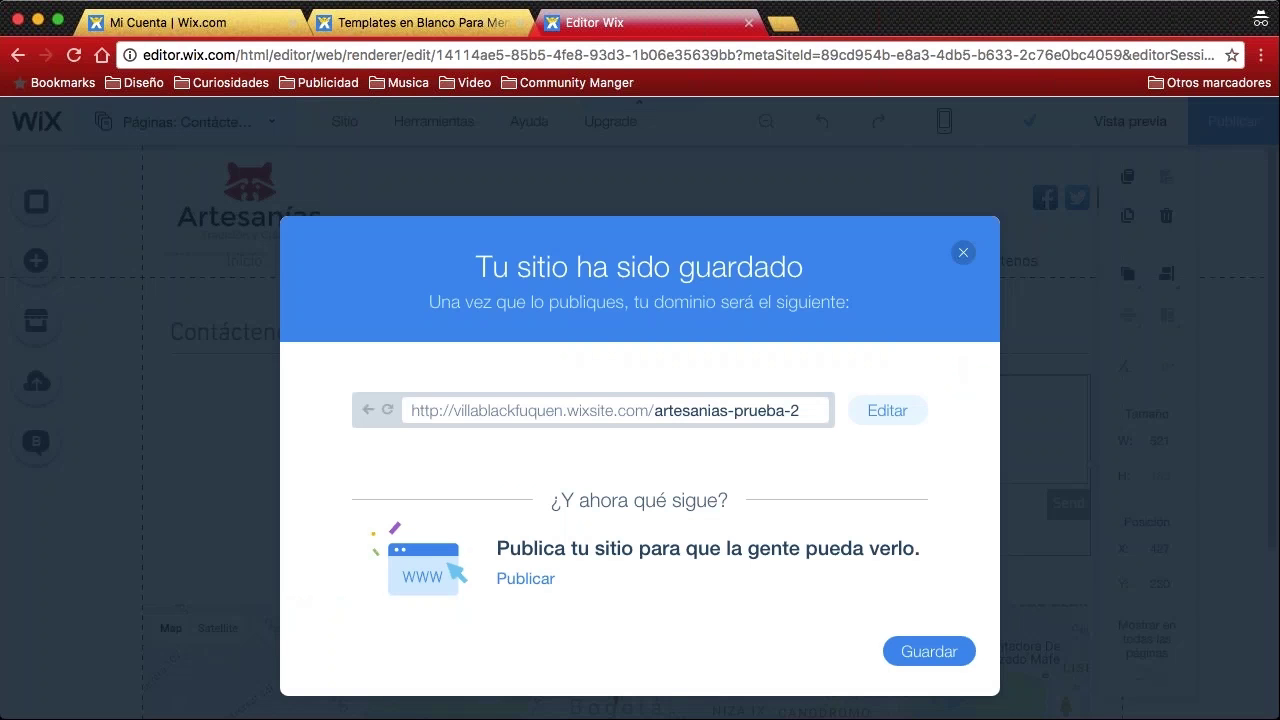
click(918, 662)
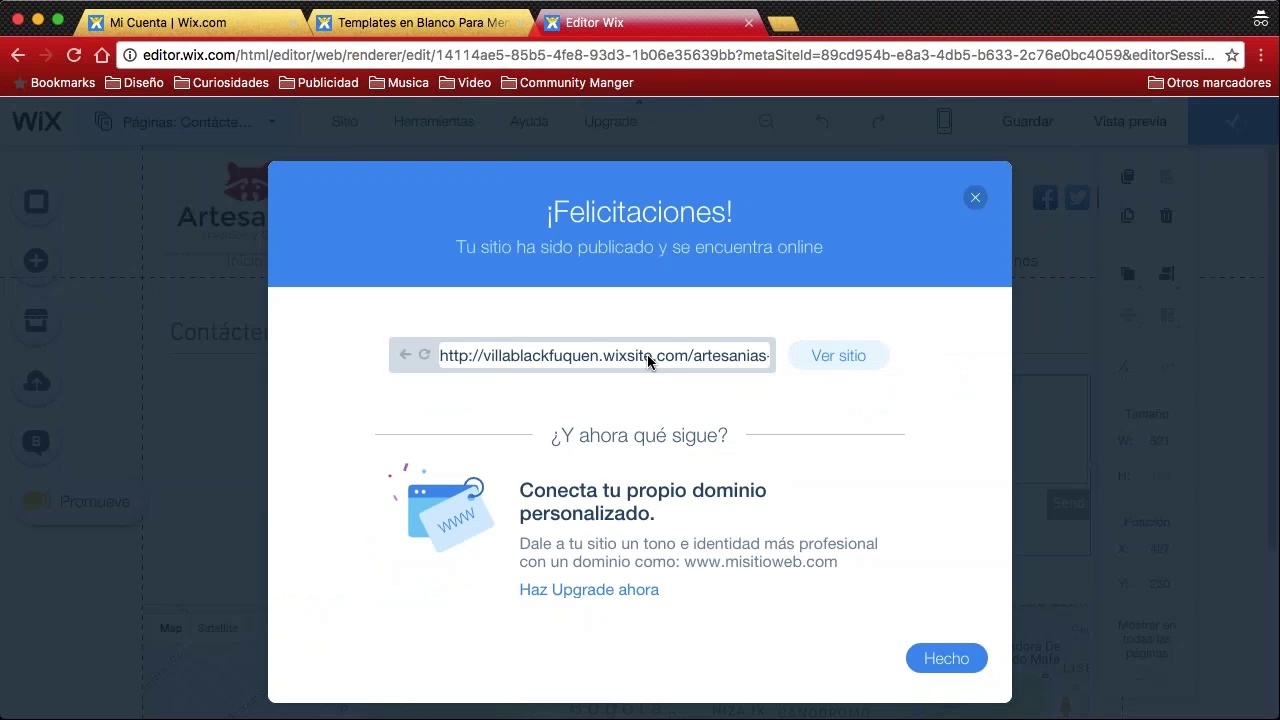
Publish the site, then view the live artesanias-prueba-2 site in a new tab
click(941, 659)
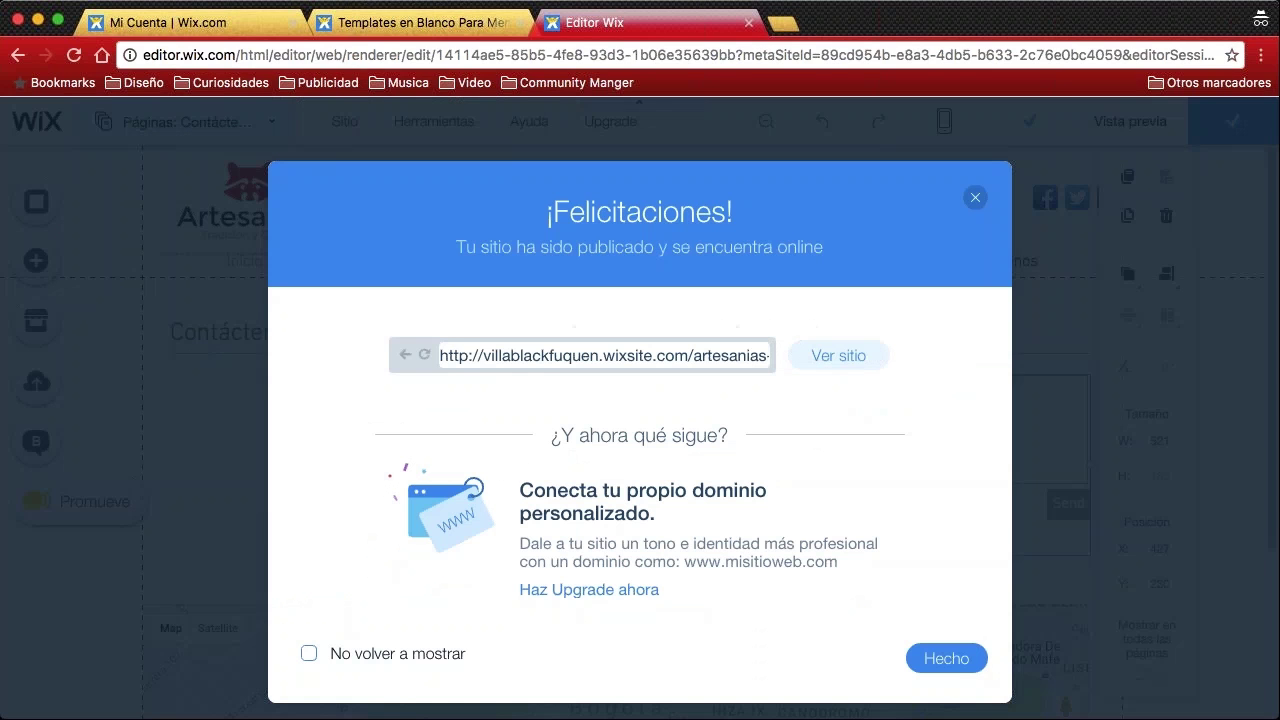
click(846, 356)
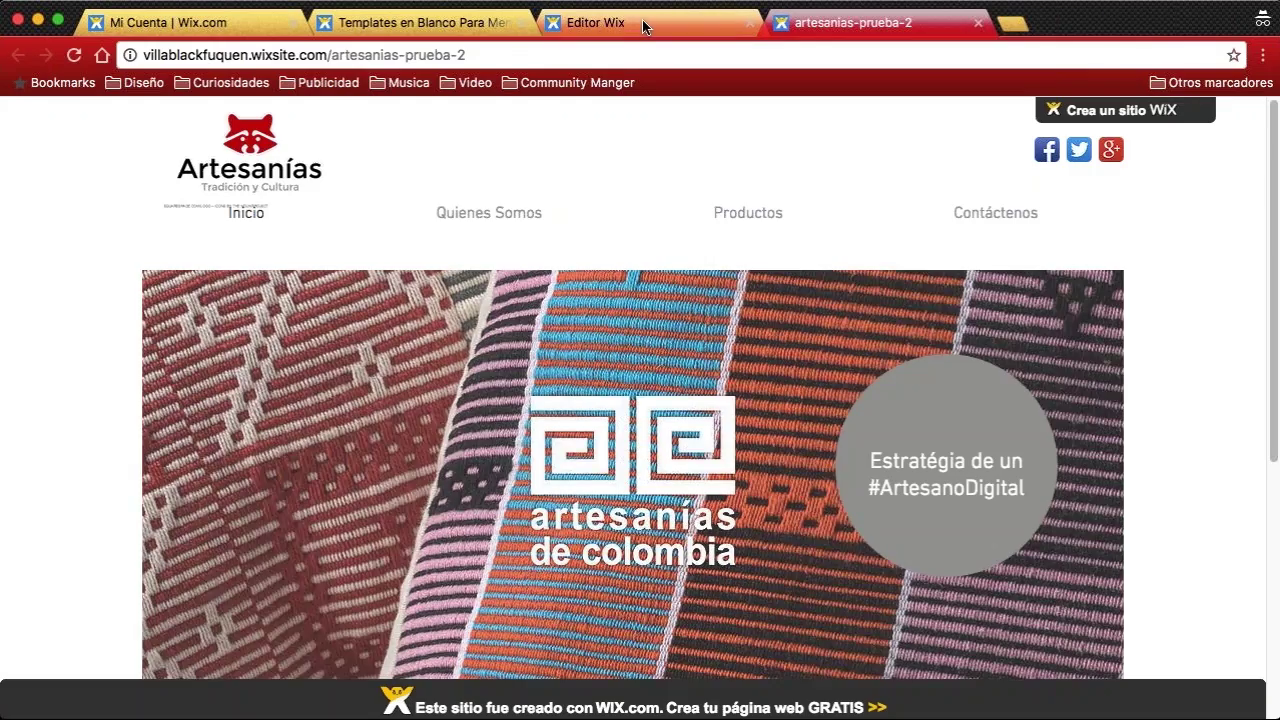
Close the ¡Felicitaciones! notice in the editor and go back to the live site
click(643, 22)
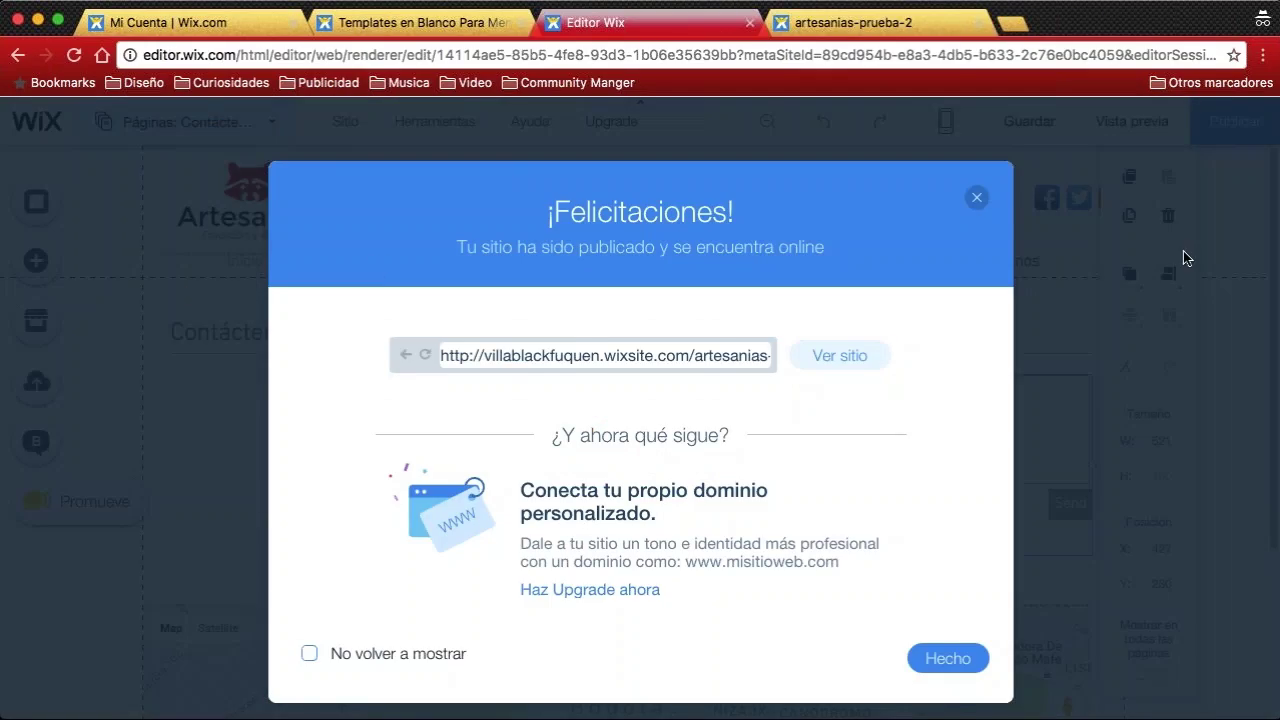
click(977, 200)
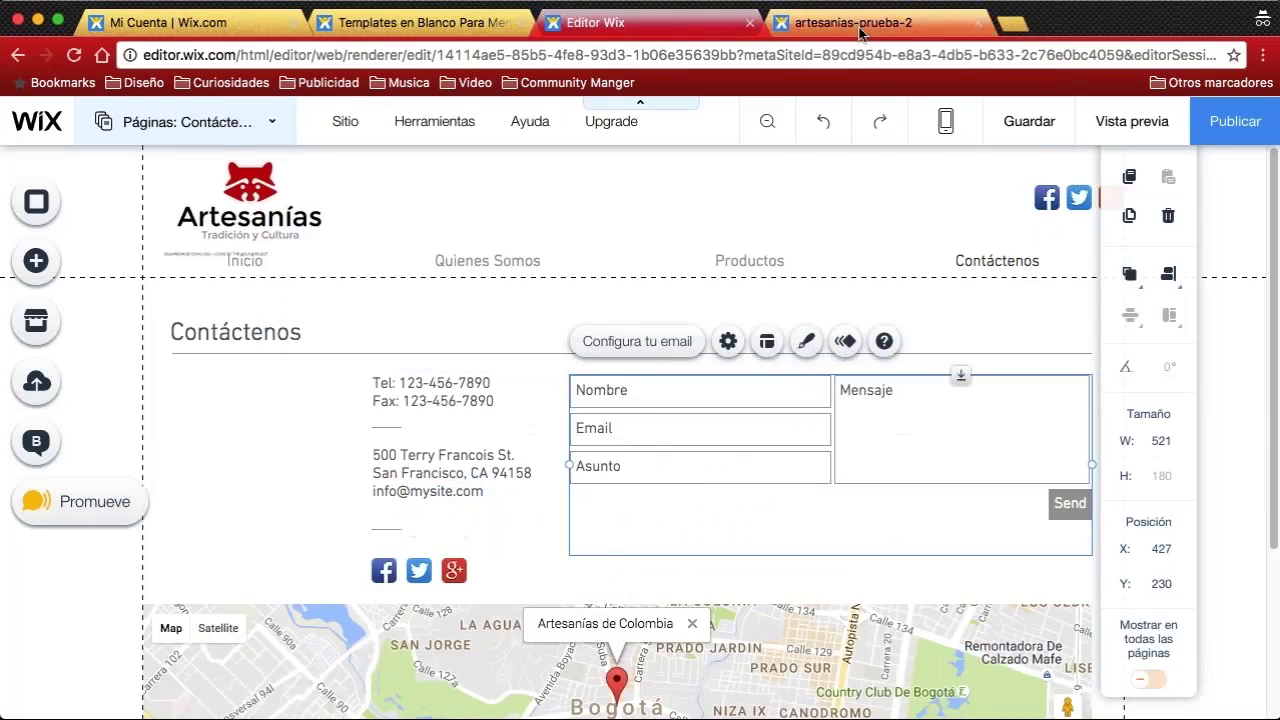
click(852, 22)
Scroll the live Artesanías home page and select its full wixsite.com address
mouse_move(831, 229)
scroll(831, 229, down, 2)
scroll(831, 229, down, 2)
scroll(831, 229, up, 3)
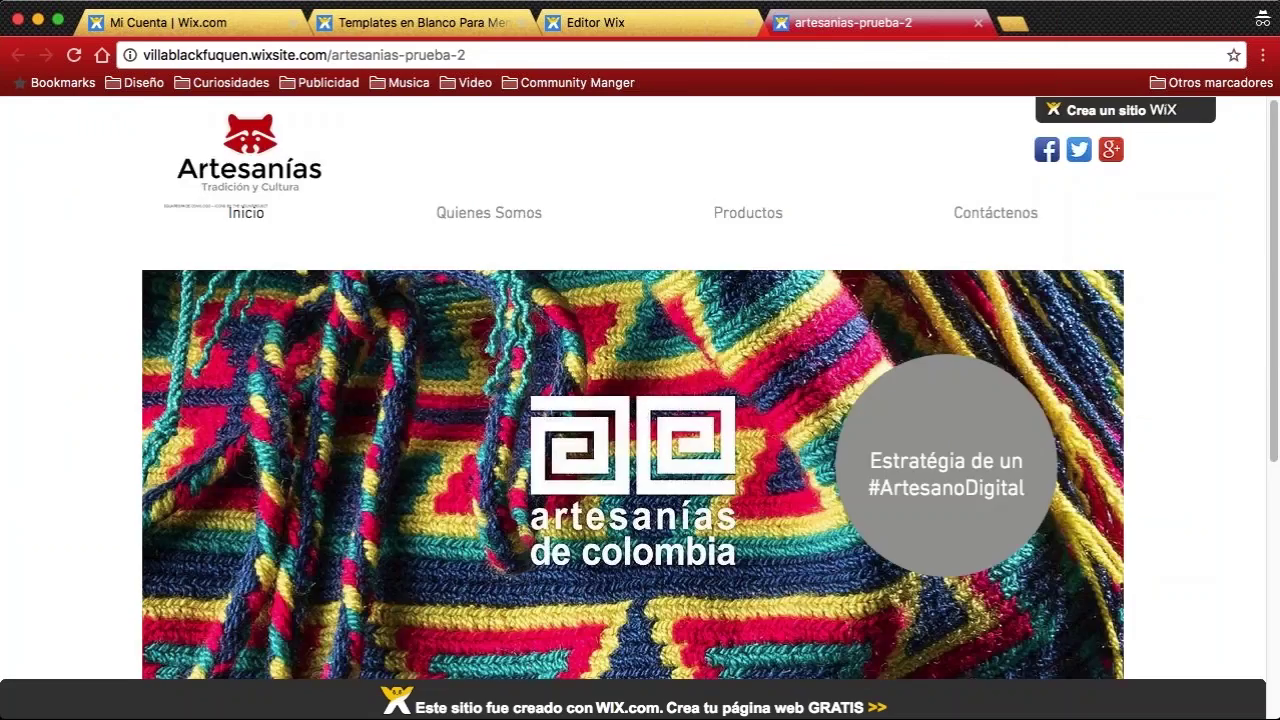
click(387, 58)
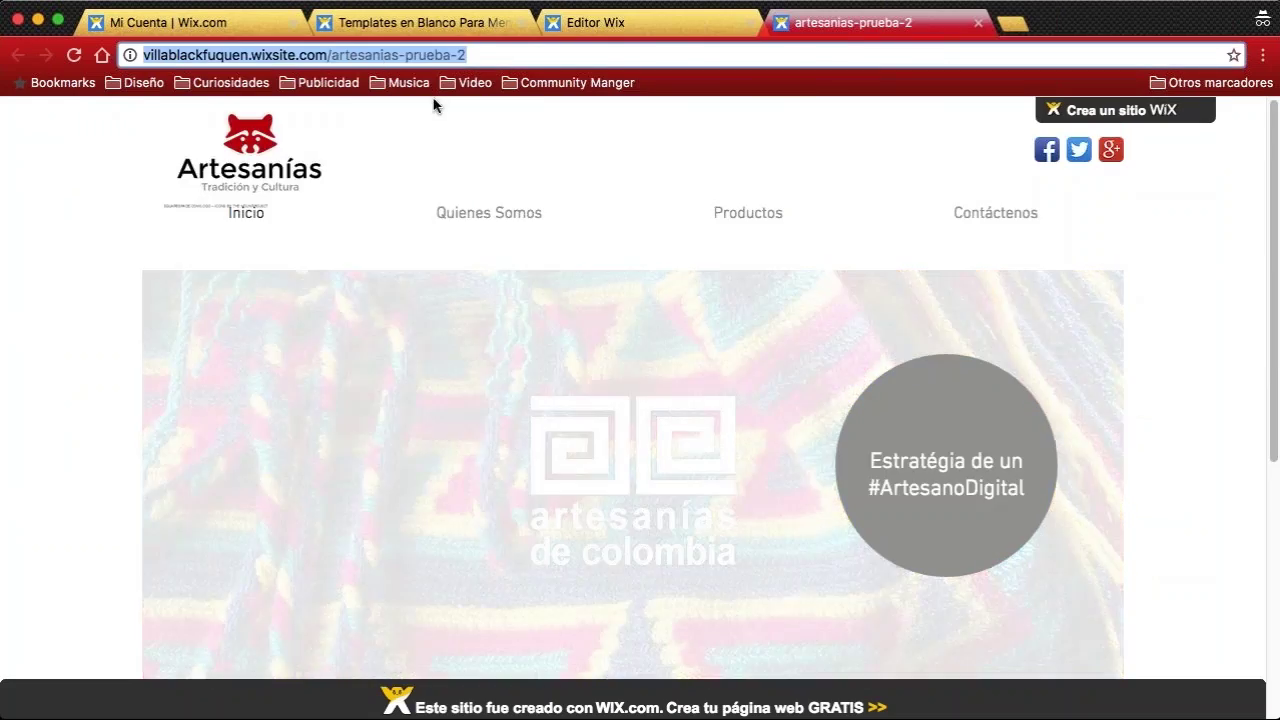